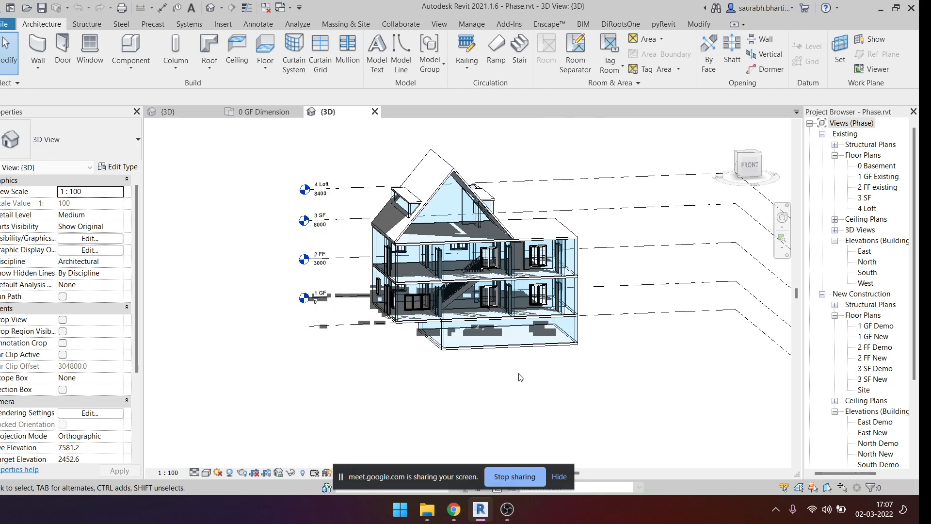
- Open the 3D view's Visibility/Graphic Overrides and review the fill pattern override of the Walls category's surfaces
scroll(458, 373, "down", 1)
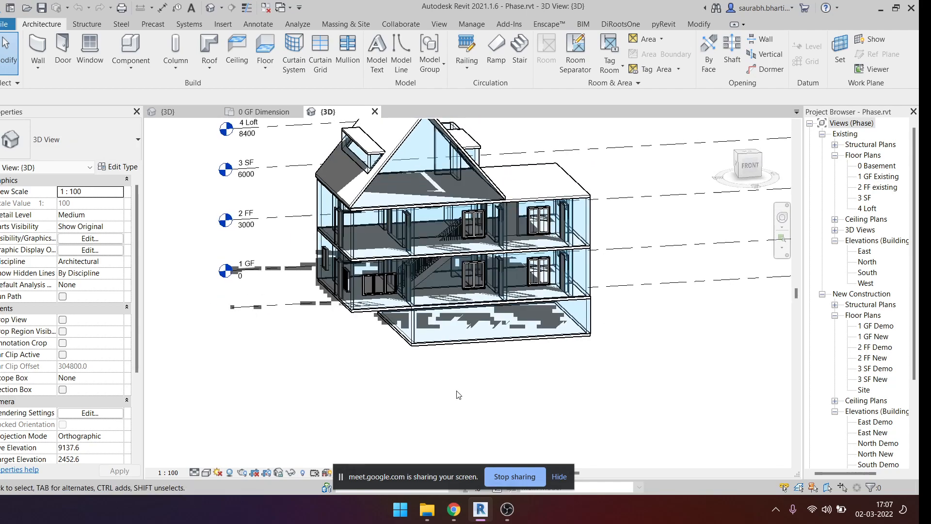
key("v")
key("g")
scroll(762, 211, "down", 10)
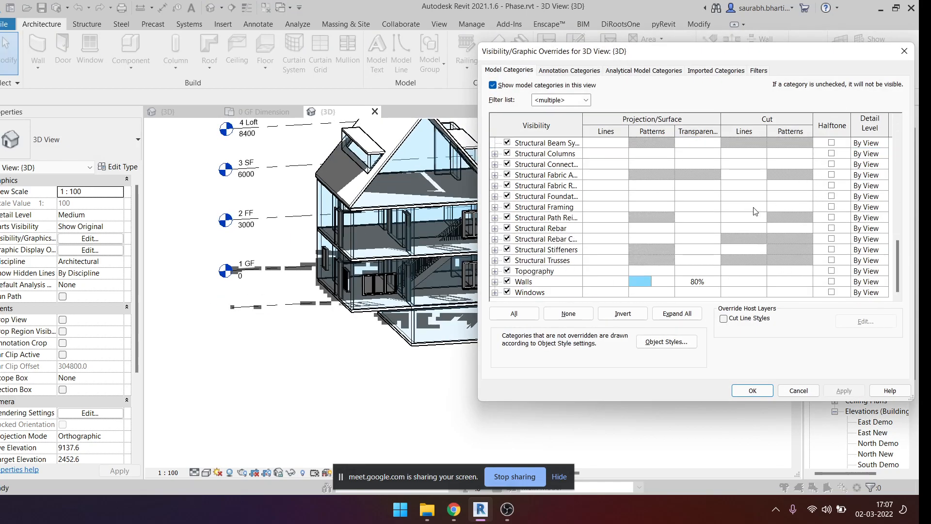
left_click(648, 283)
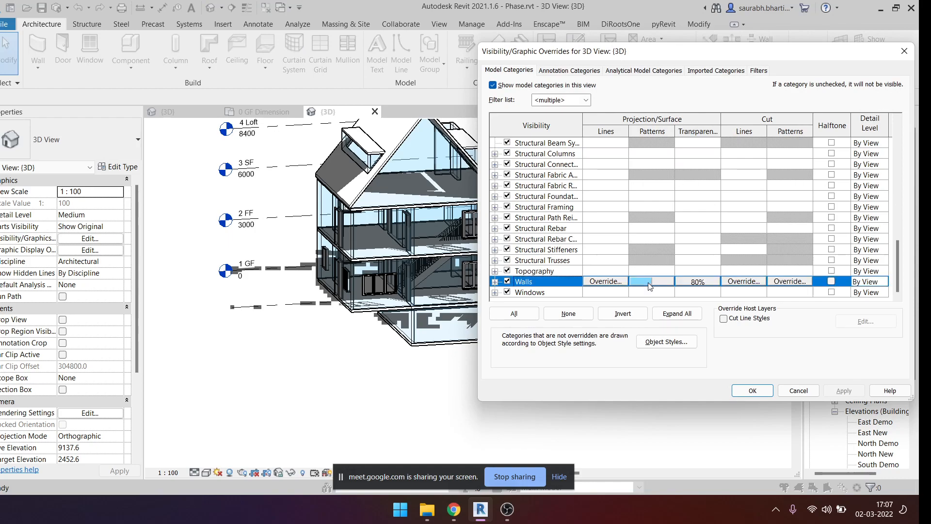
left_click(650, 283)
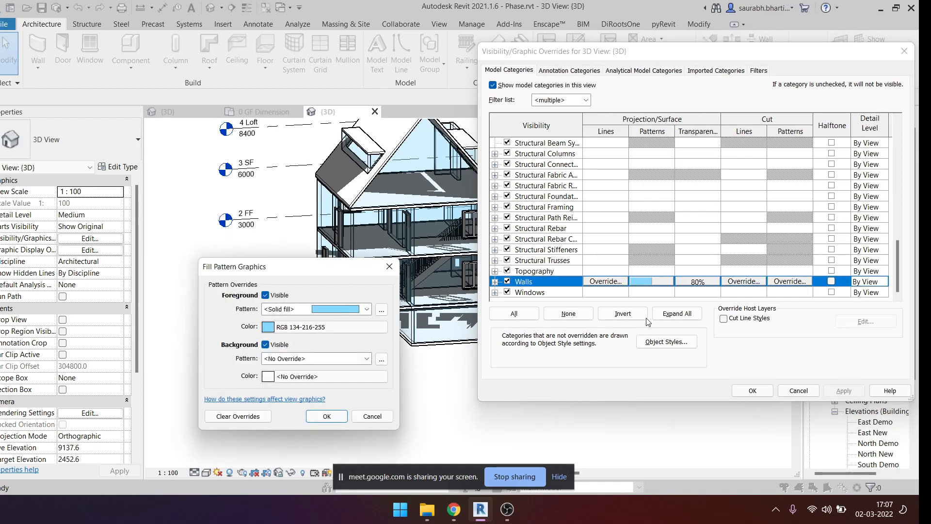
key("Return")
- Switch to the Google Meet call, admit the waiting participant and return to Revit
mouse_move(455, 518)
left_click(420, 468)
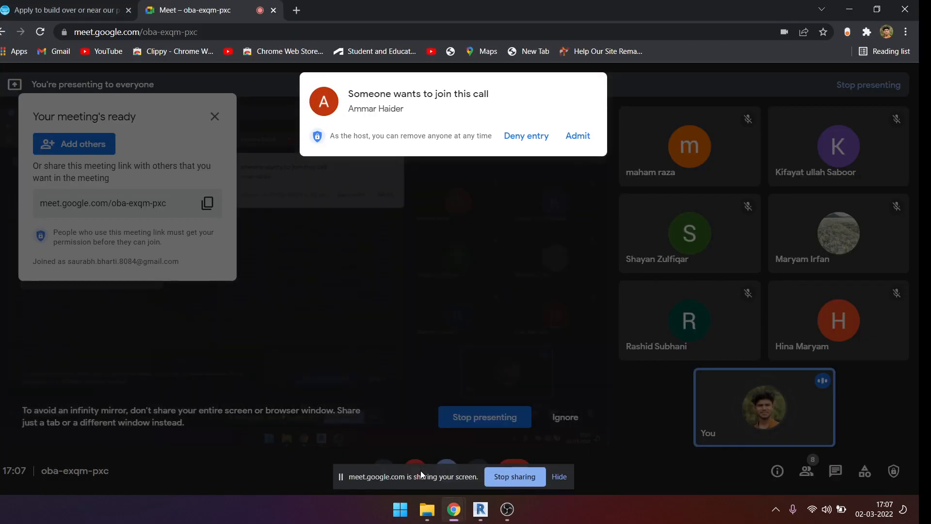
left_click(578, 136)
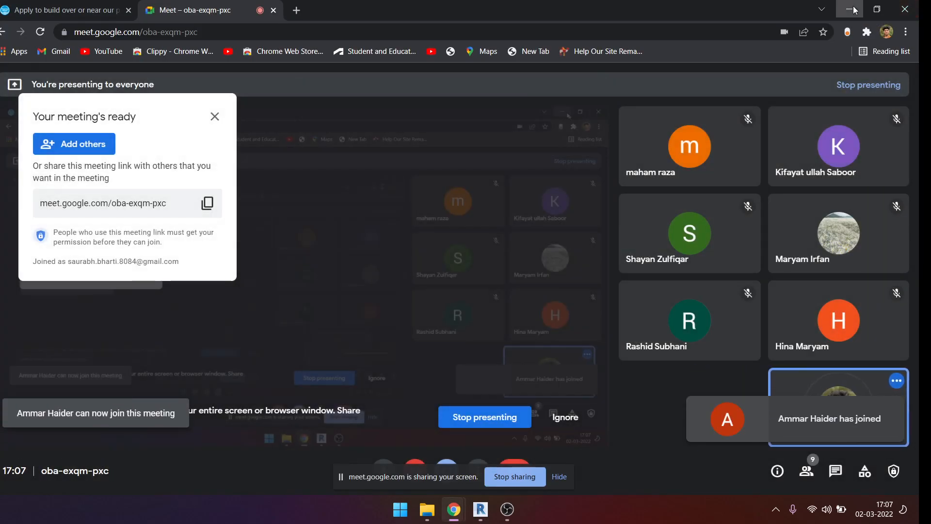
key("alt+Tab")
- Remove the surface transparency override from the Walls category and apply the change to the 3D view
left_click(698, 284)
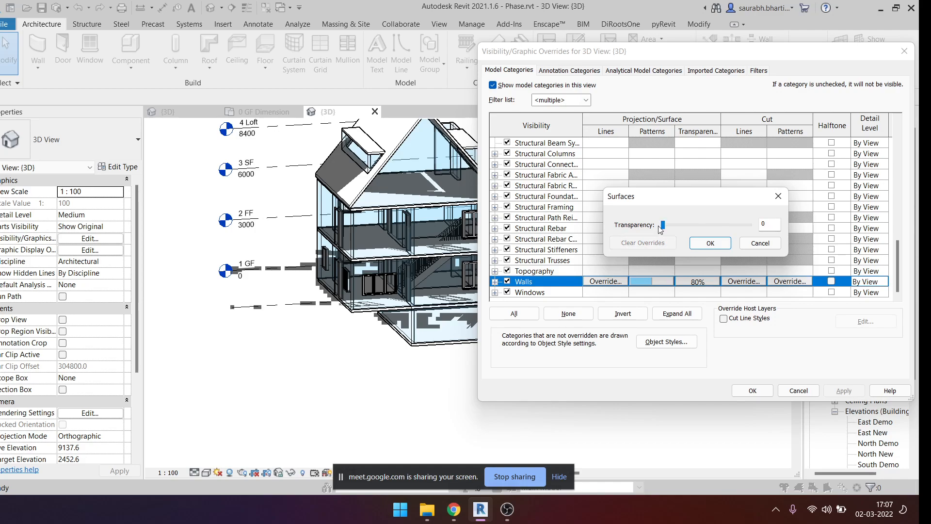
left_click(758, 244)
left_click(698, 281)
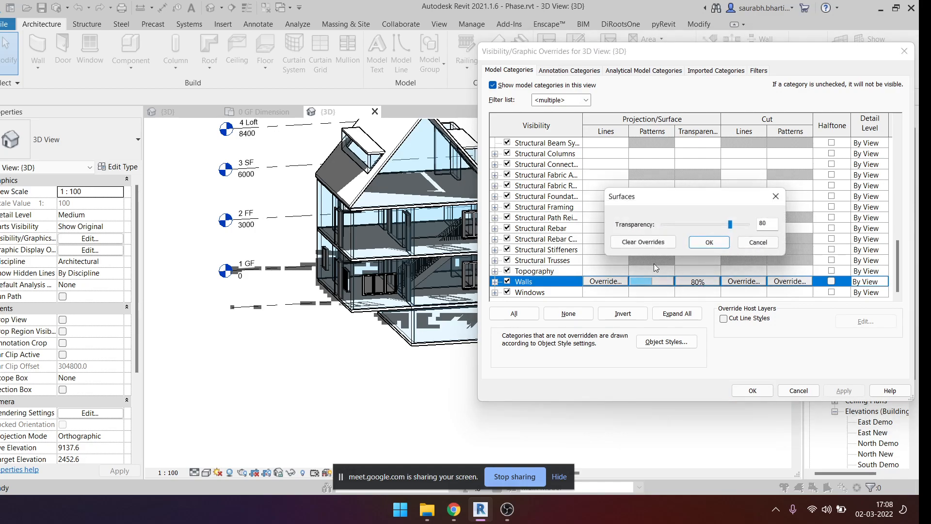
left_click(709, 243)
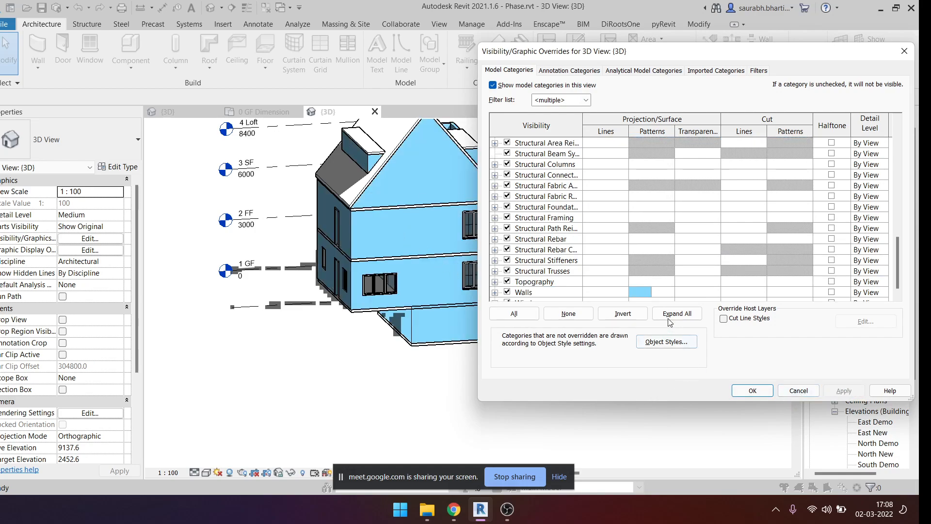
- Override the Walls surface pattern with a solid fill in grey RGB 192-192-192, then apply and close the overrides
left_click(662, 293)
left_click(661, 283)
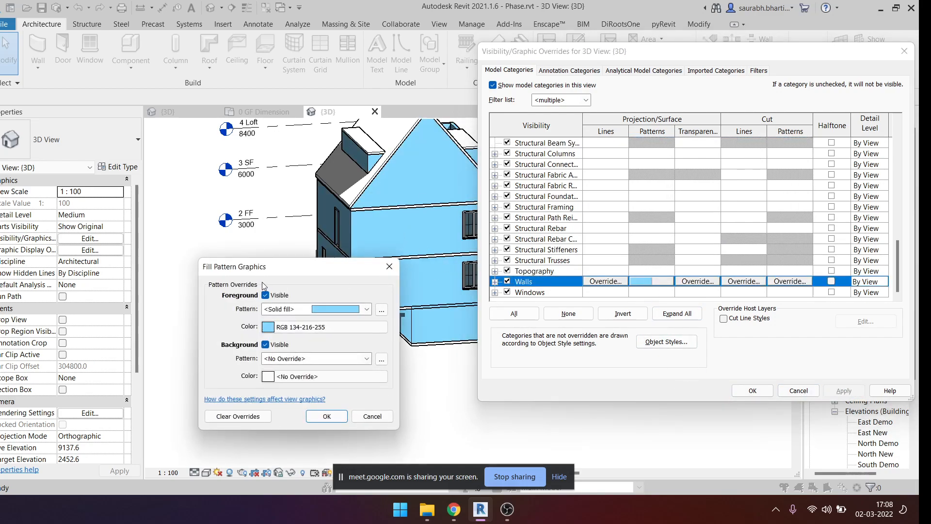
left_click(284, 315)
scroll(314, 143, "up", 1)
left_click(314, 143)
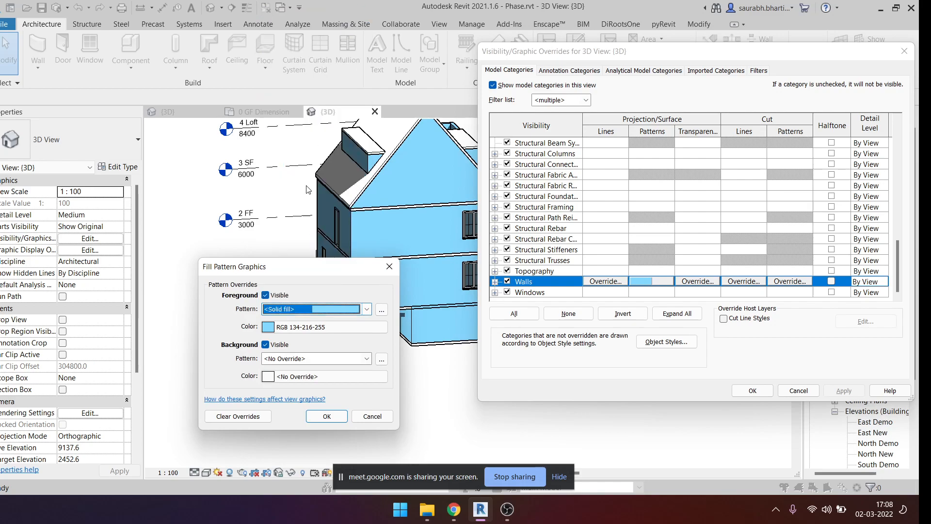
left_click(297, 325)
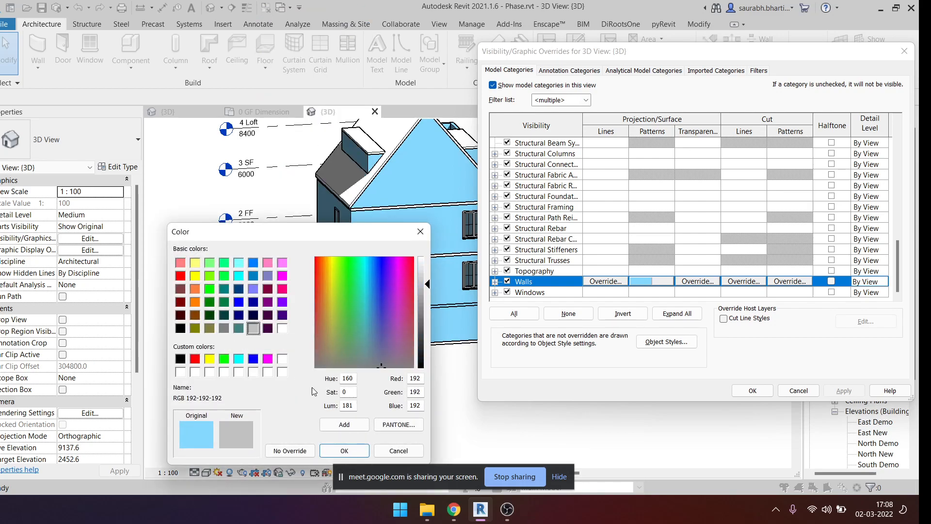
left_click(357, 451)
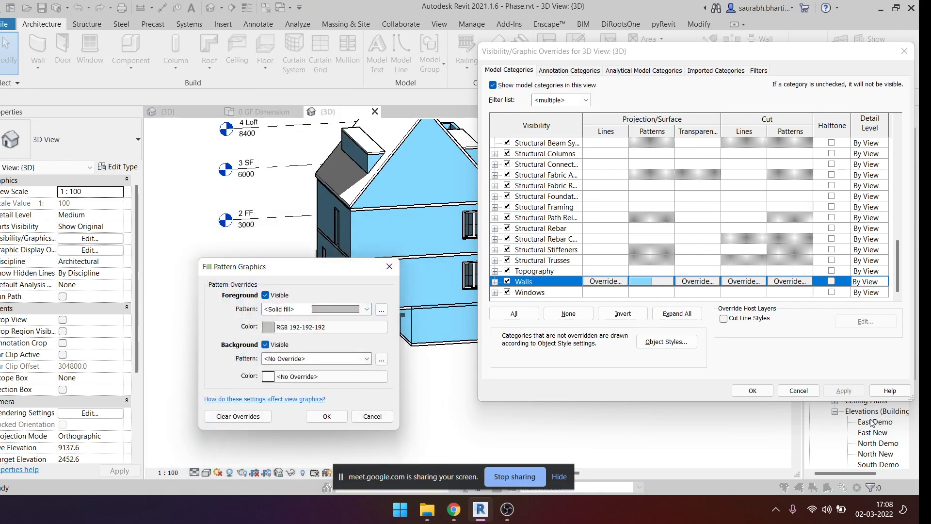
left_click(310, 417)
left_click(844, 391)
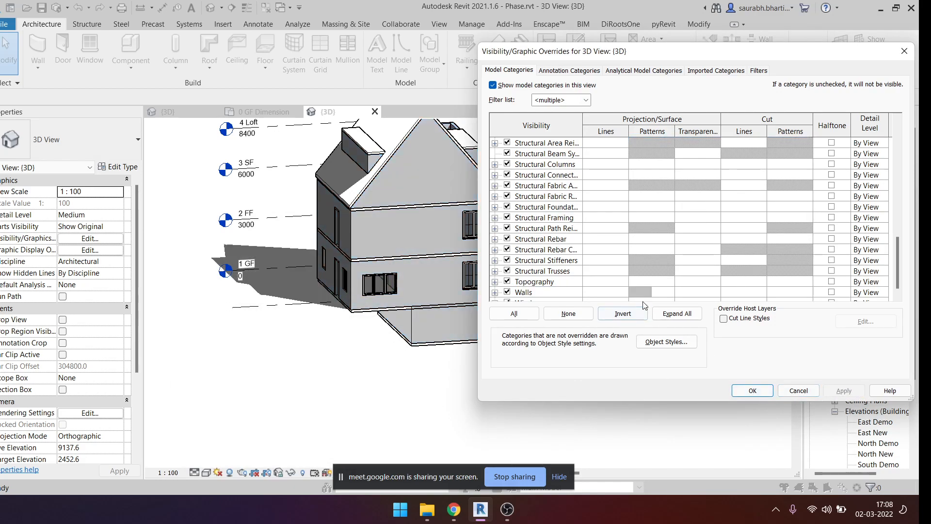
left_click(753, 390)
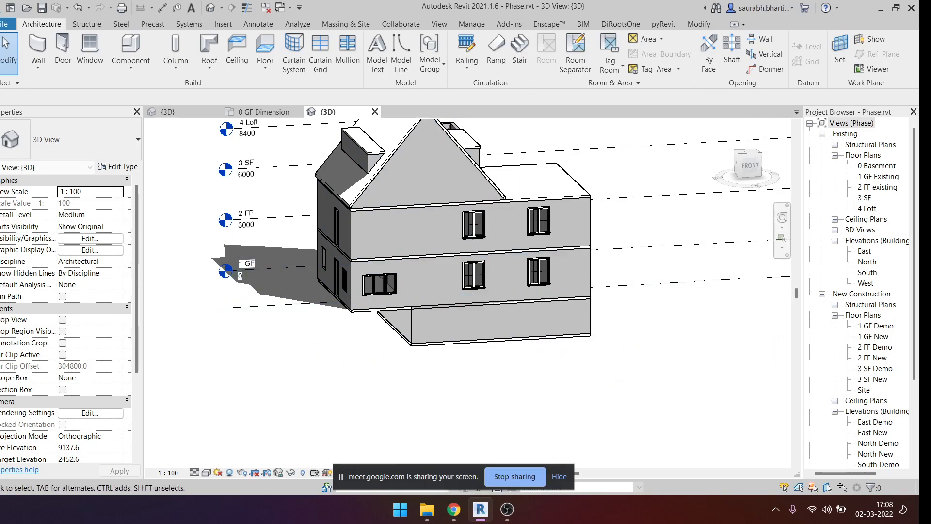
- Open the 1 GF Existing floor plan and delete the short freestanding wall in the room between grids A and B
left_click(131, 68)
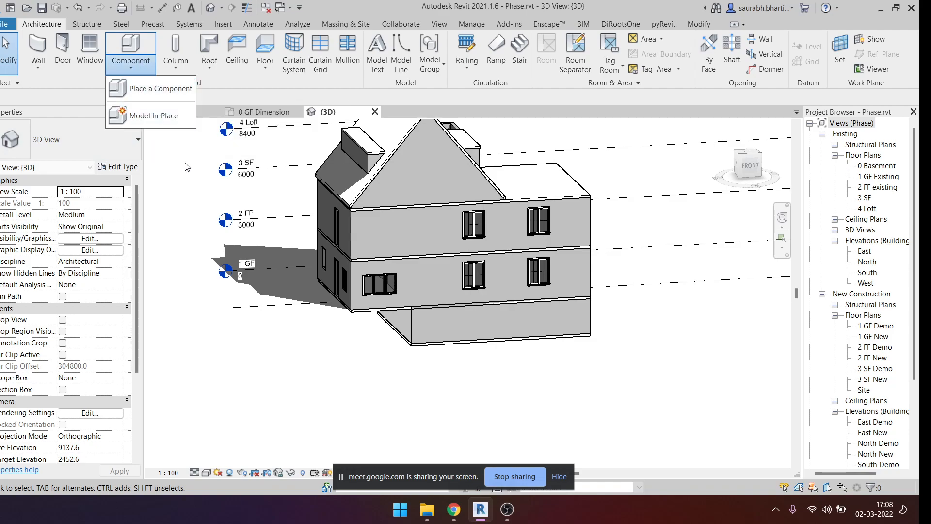
left_click(719, 297)
double_click(879, 177)
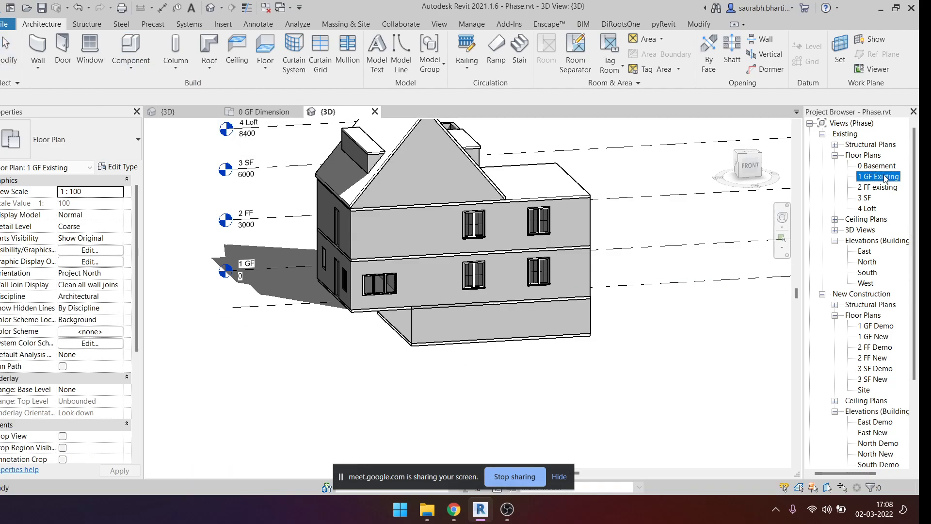
scroll(428, 252, "up", 5)
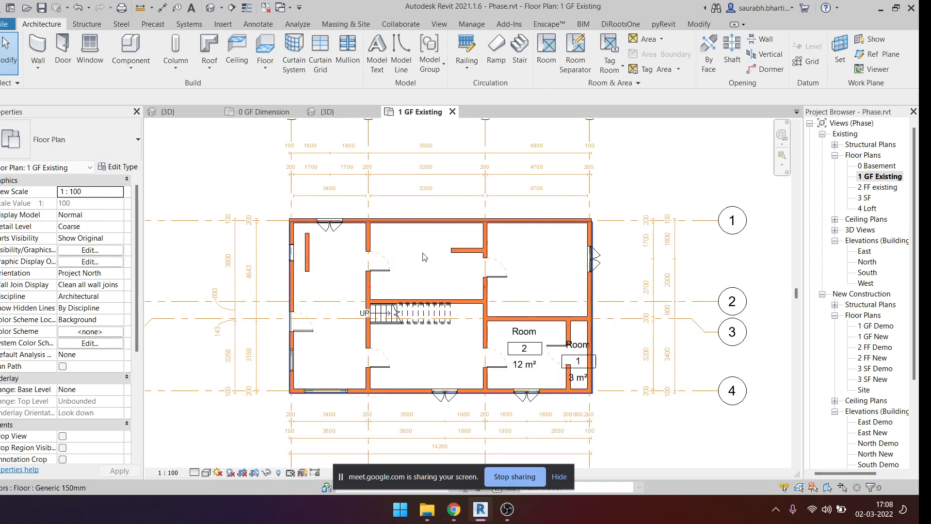
scroll(412, 262, "up", 1)
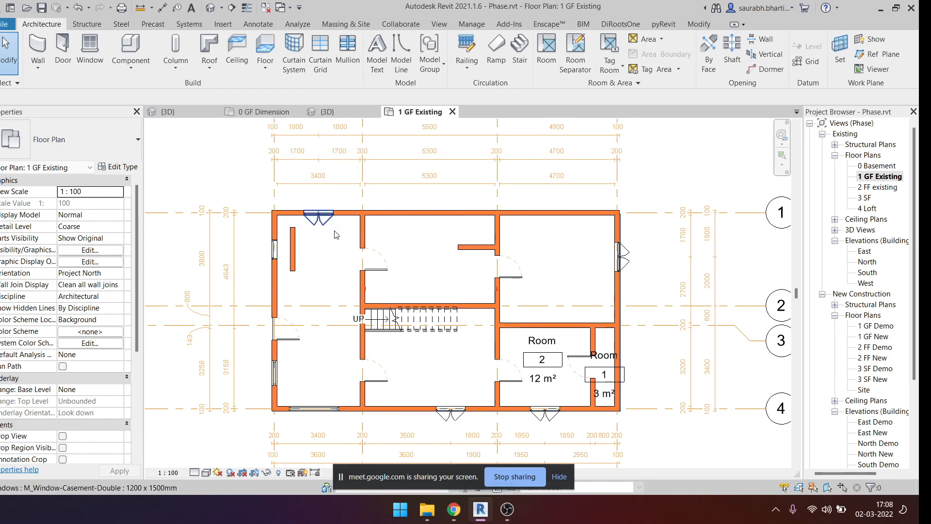
left_click(301, 249)
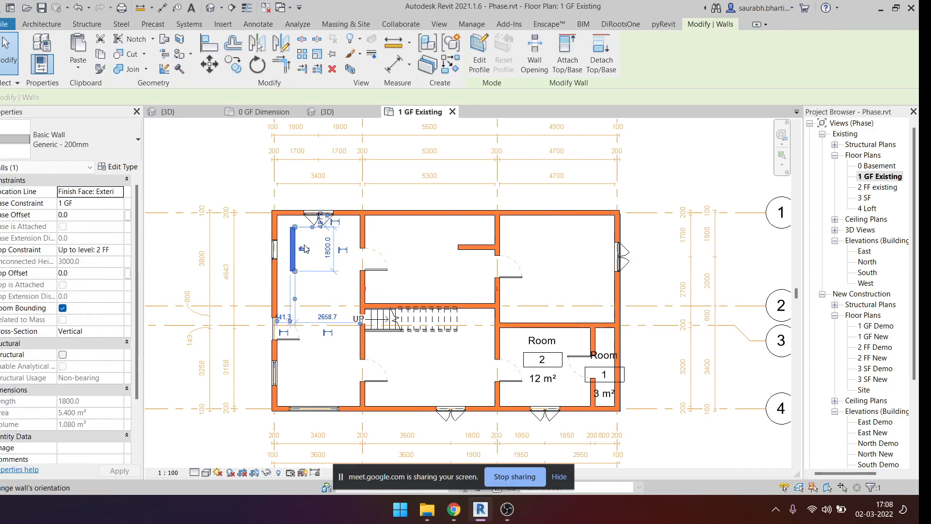
key("Delete")
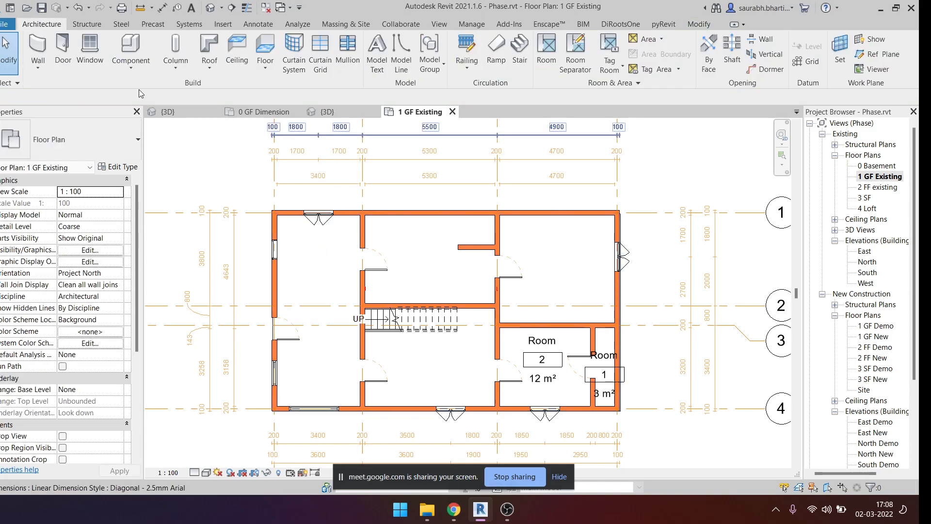
- Place an M_Desk 1525 x 762mm component in the corner of the room near grids D and 1
left_click(129, 68)
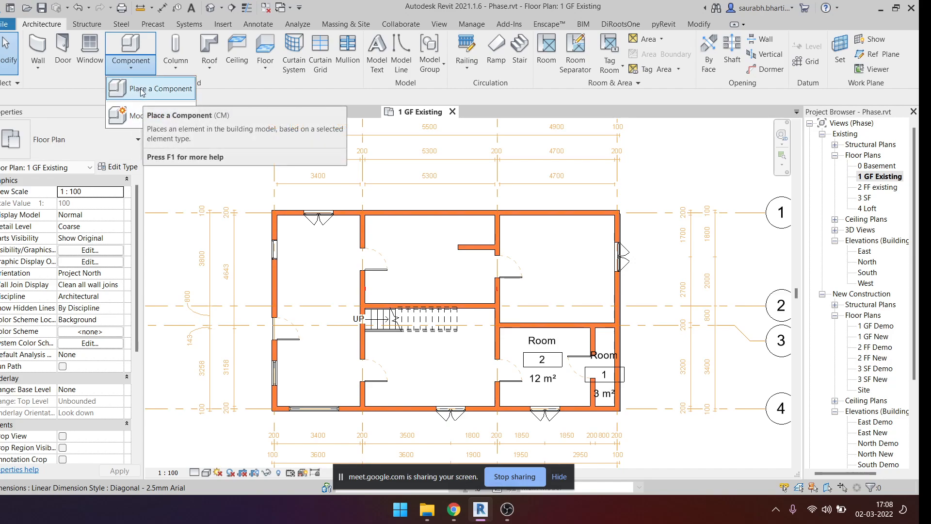
left_click(141, 90)
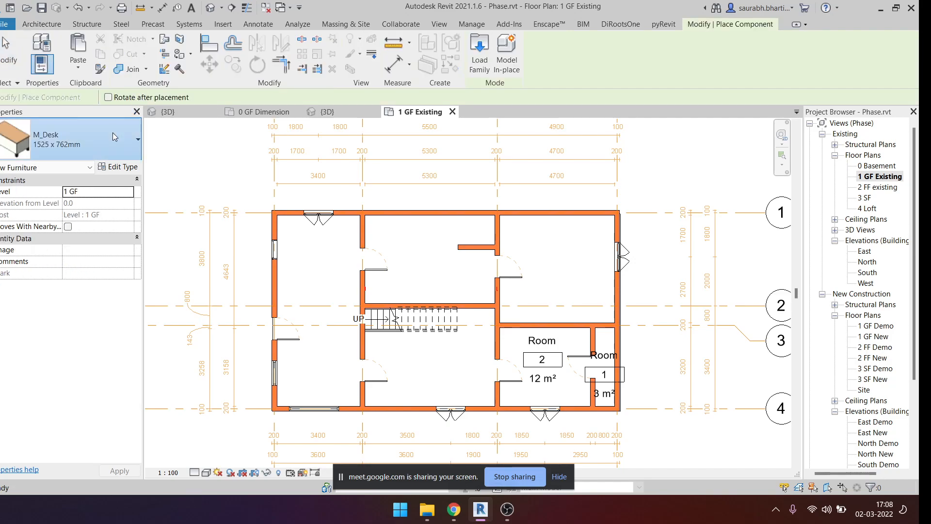
left_click(78, 145)
scroll(80, 369, "down", 7)
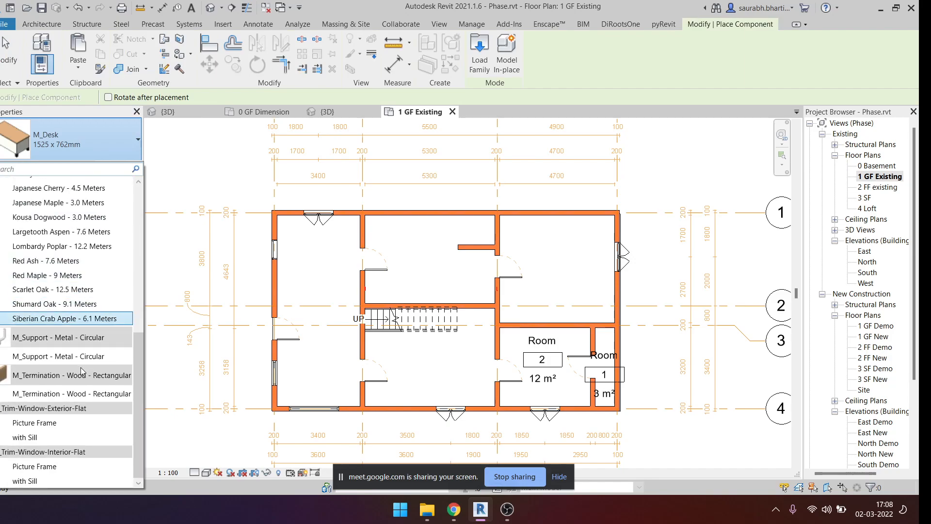
scroll(80, 368, "up", 8)
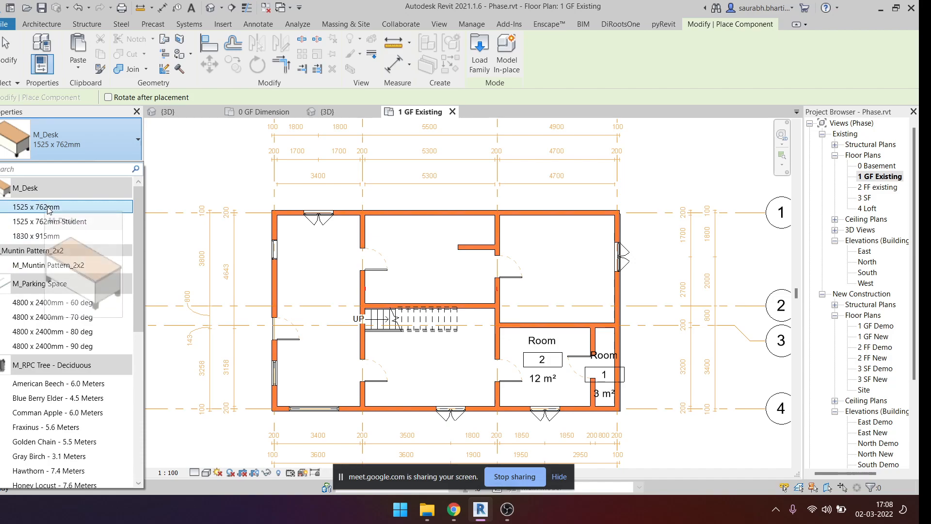
left_click(49, 208)
scroll(369, 245, "up", 3)
left_click(578, 197)
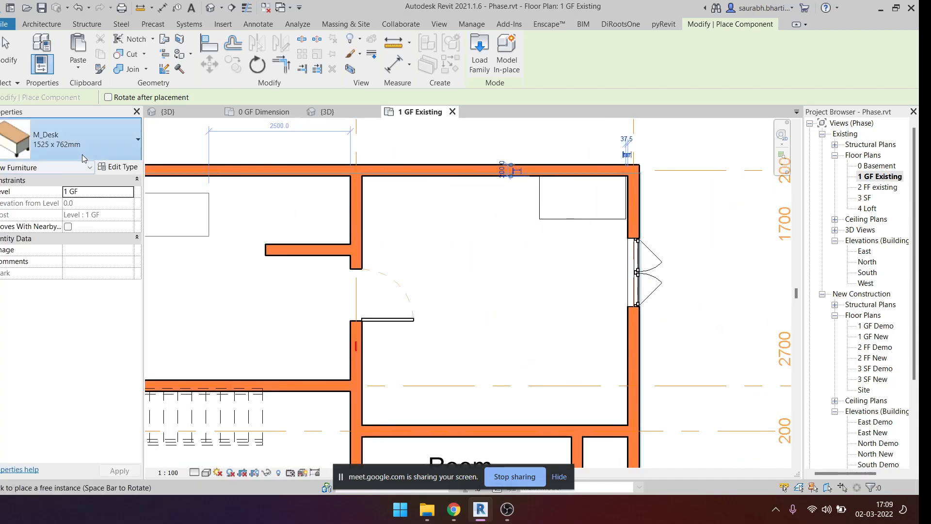
- Place four M_RPC Tree - Deciduous American Beech - 6.0 Meters trees outside the building, one near each corner
left_click(83, 154)
scroll(63, 328, "down", 1)
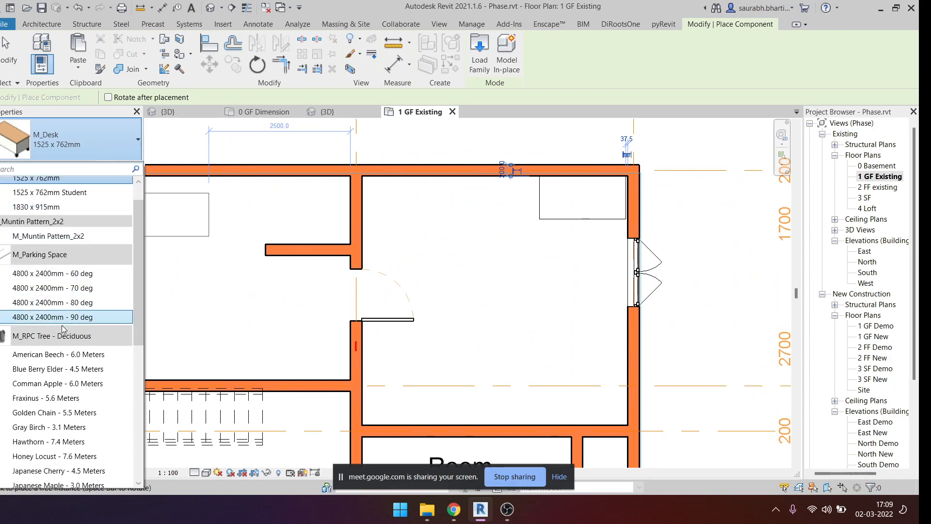
left_click(58, 355)
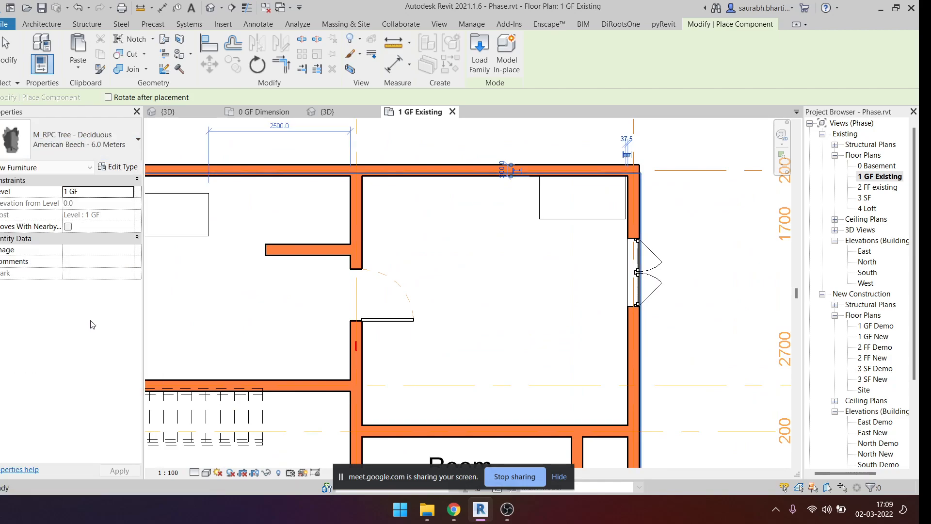
scroll(464, 311, "down", 3)
middle_click_drag(568, 337, 534, 205)
middle_click_drag(571, 175, 581, 225)
left_click(547, 294)
scroll(552, 334, "down", 2)
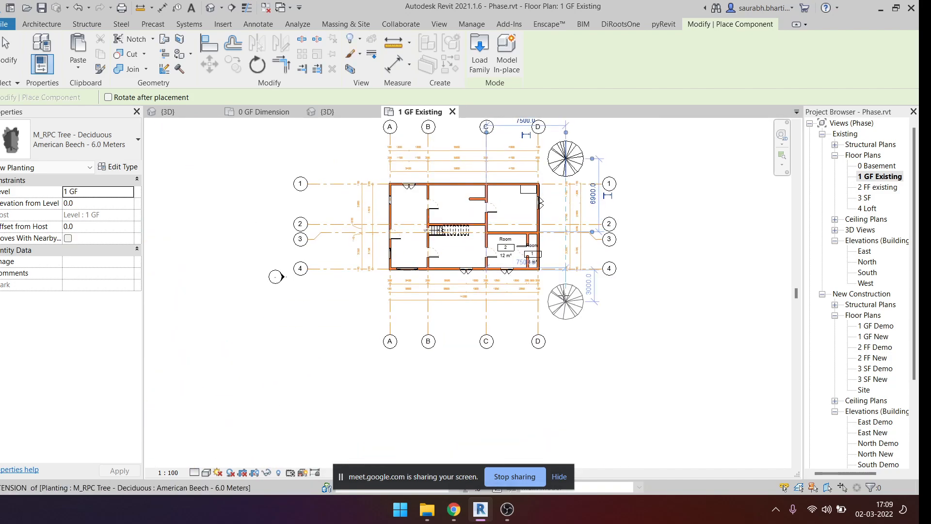
left_click(564, 295)
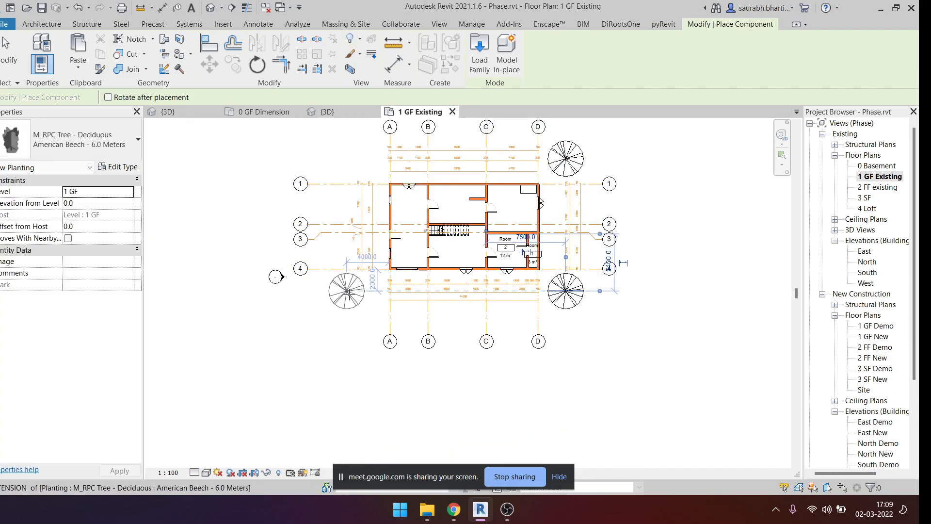
left_click(347, 293)
left_click(346, 158)
key("Escape")
key("Escape")
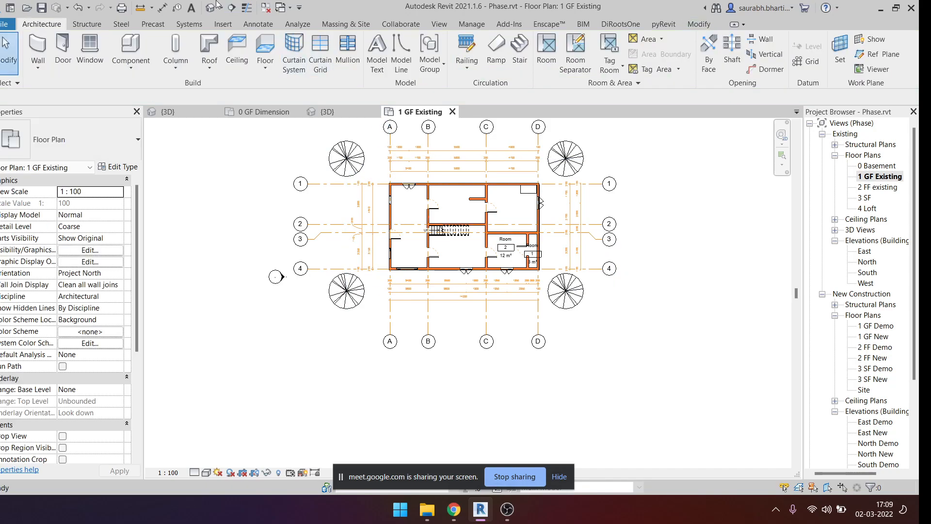
- Switch to the 3D view and display the building and trees in a realistic visual style
left_click(210, 7)
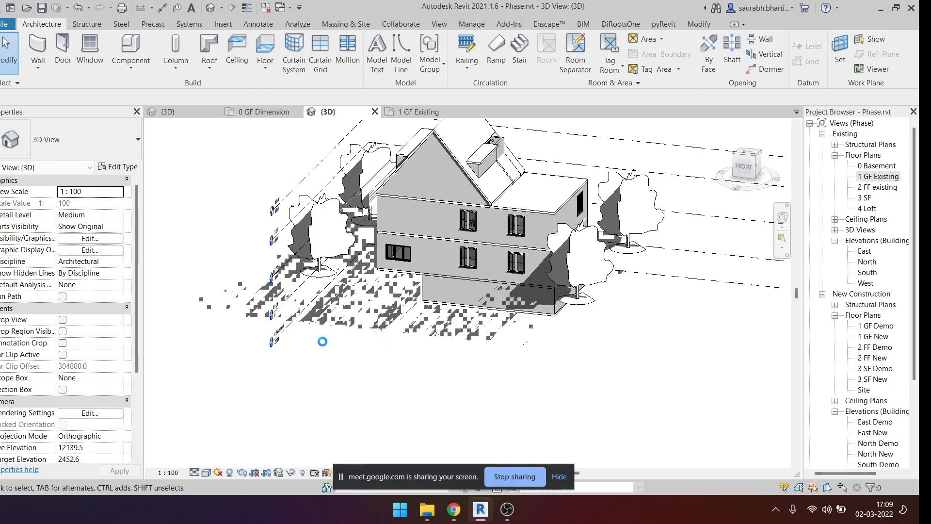
middle_click_drag(413, 326, 503, 347, "shift")
scroll(517, 291, "up", 6)
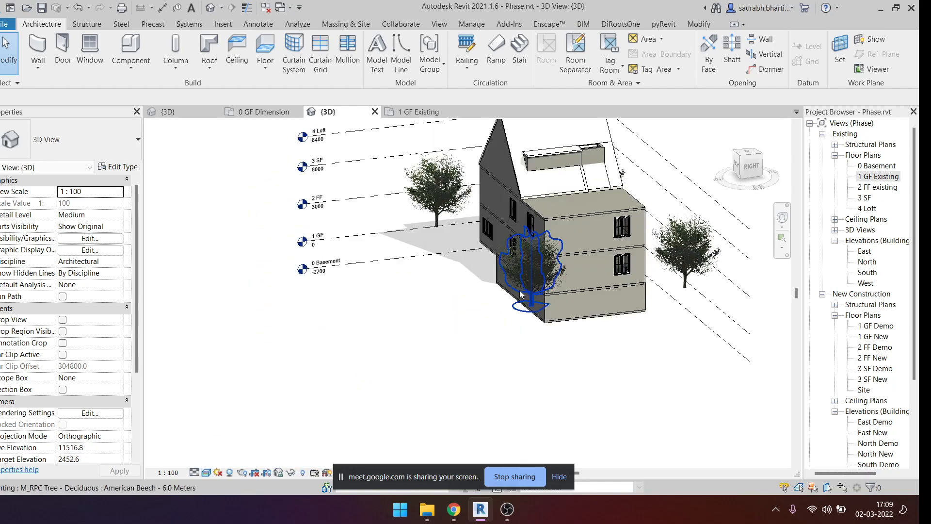
- Select all American Beech - 6.0 Meters tree instances and set their level to 0 Basement
left_click(539, 266)
scroll(539, 291, "down", 5)
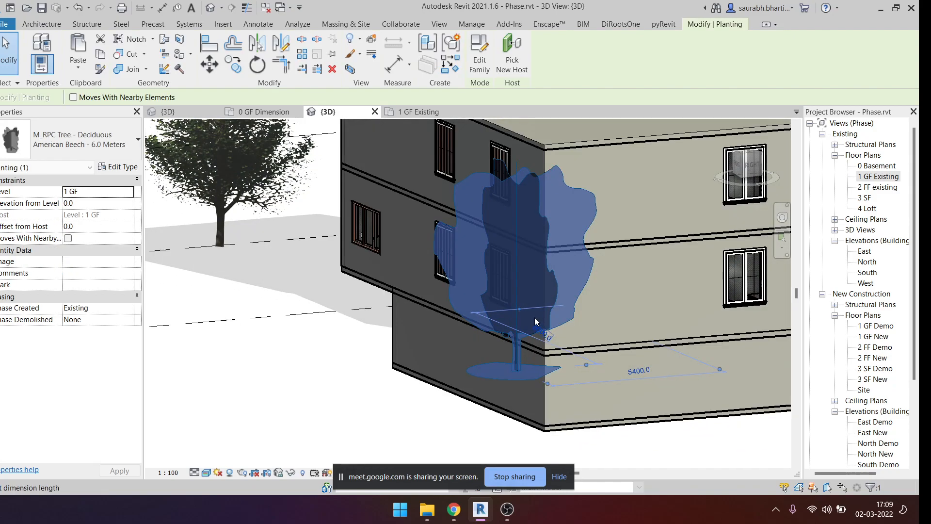
key("s")
key("a")
middle_click_drag(498, 303, 551, 290, "shift")
left_click(130, 193)
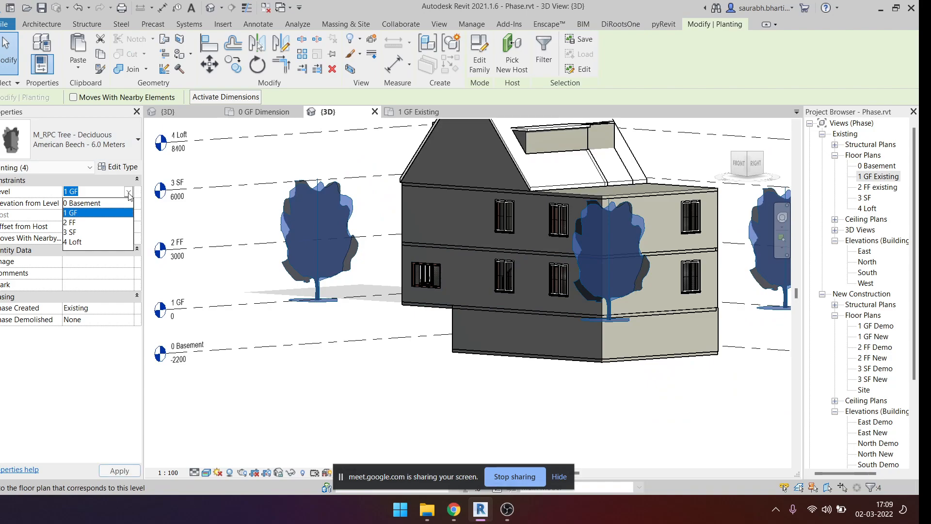
left_click(110, 205)
left_click(456, 397)
- Inspect the four trees and the building from several angles in the 3D view
scroll(401, 367, "down", 3)
middle_click_drag(470, 364, 429, 440, "shift")
left_click(434, 383)
middle_click_drag(397, 402, 521, 383, "shift")
key("s")
key("a")
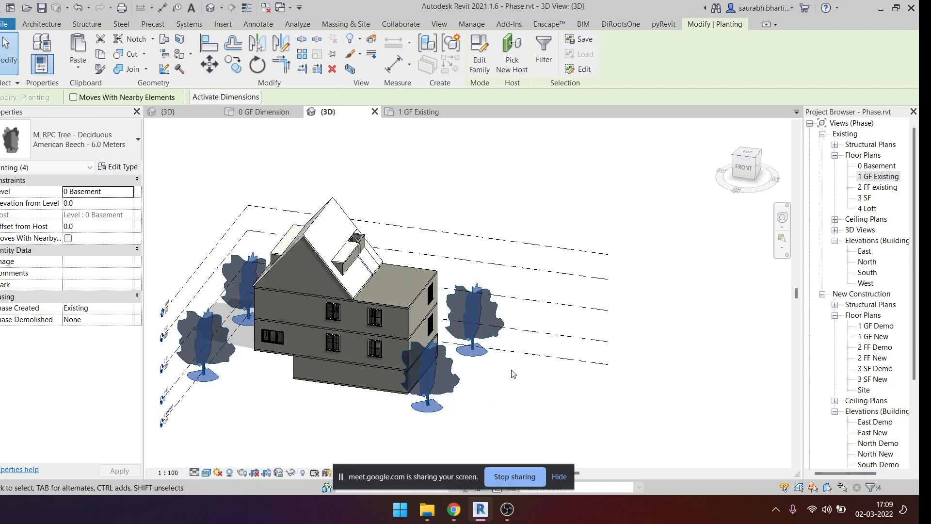
left_click(525, 404)
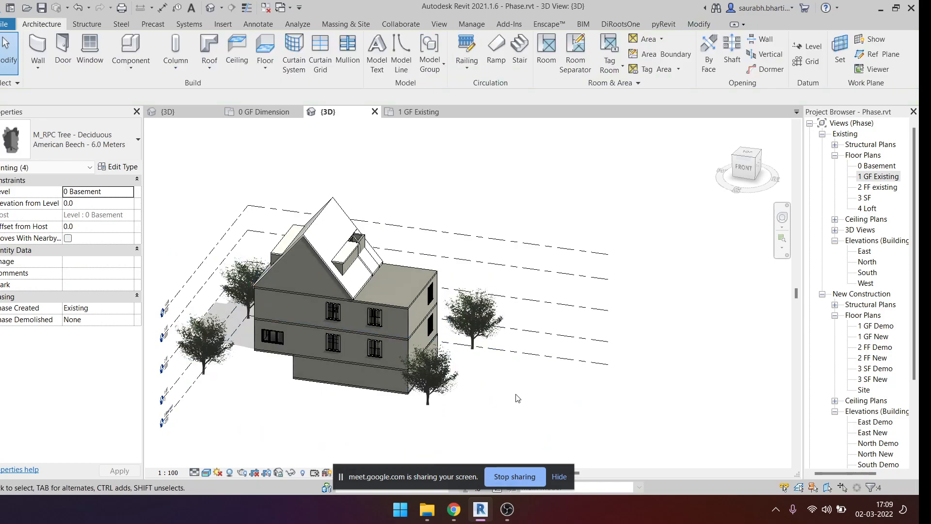
left_click(487, 355)
key("s")
key("a")
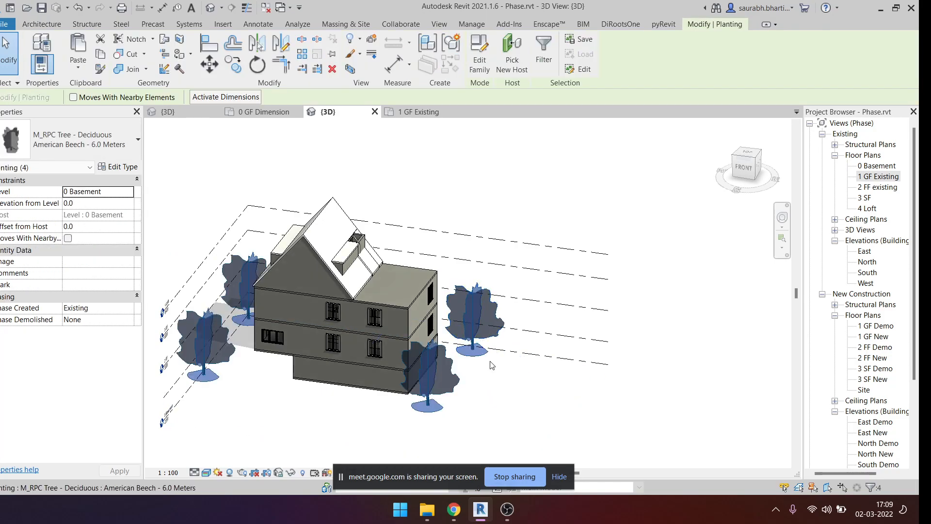
left_click(600, 301)
scroll(466, 302, "up", 5)
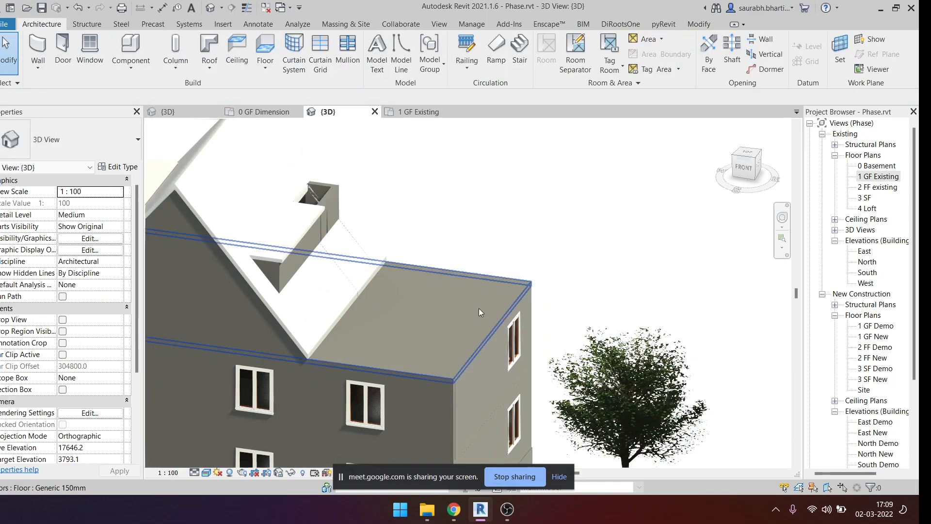
scroll(554, 339, "down", 4)
- Delete all four trees from the model and open the 1 GF Existing floor plan
left_click(589, 381)
key("s")
key("a")
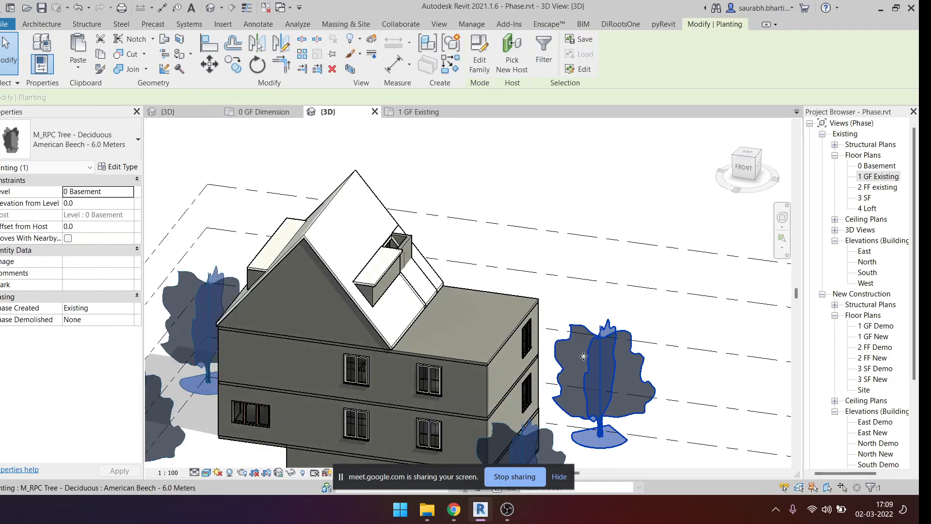
scroll(578, 338, "down", 2)
key("Delete")
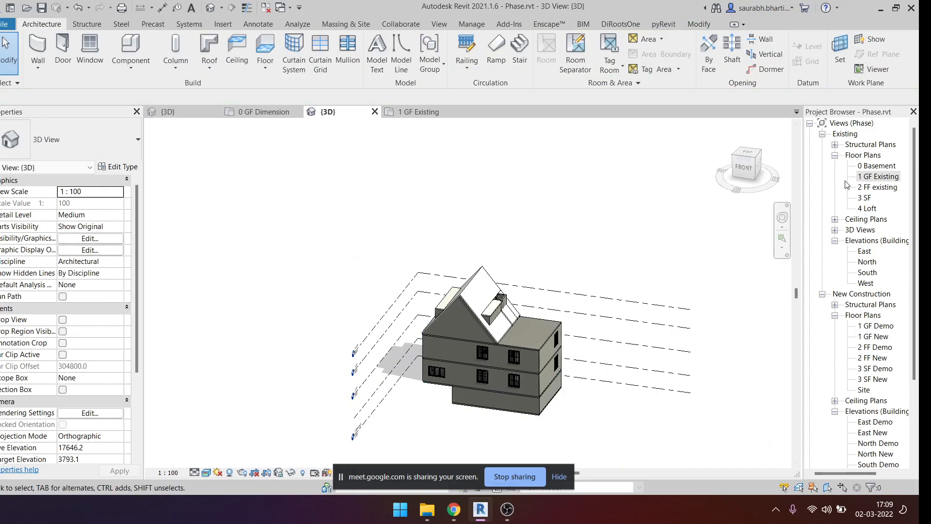
left_click(884, 178)
double_click(883, 177)
left_click(130, 67)
left_click(130, 87)
left_click(103, 144)
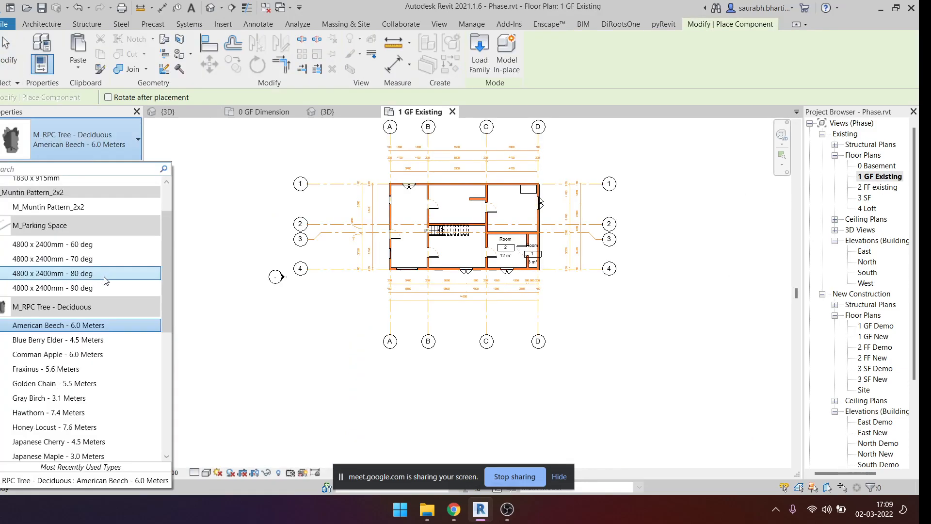
scroll(104, 277, "down", 6)
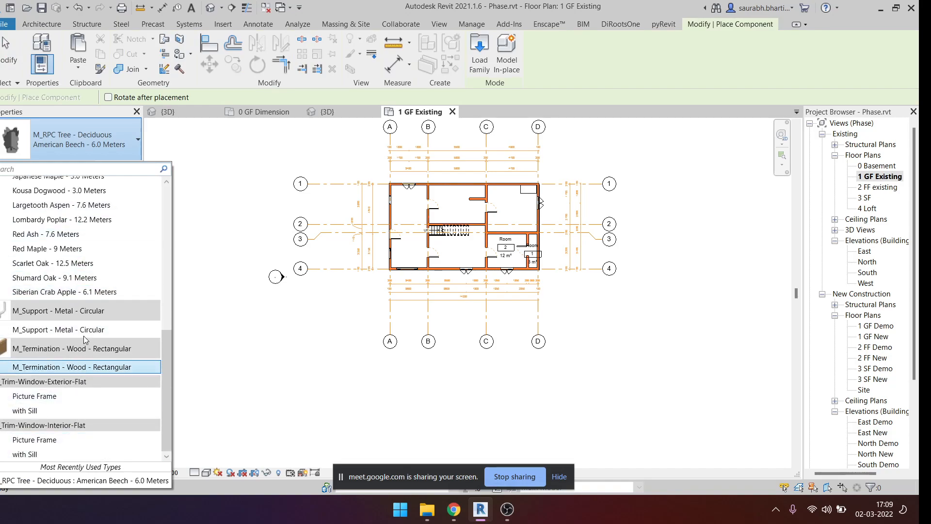
left_click(126, 147)
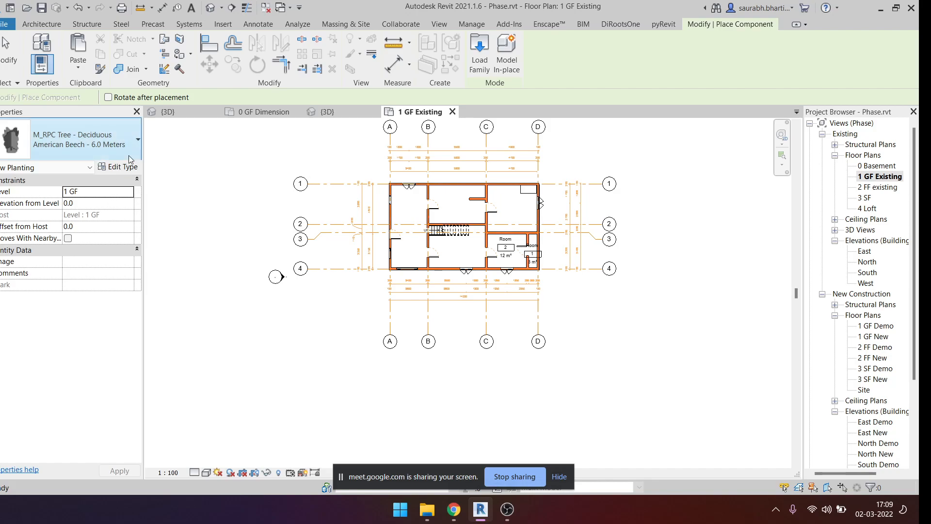
key("Escape")
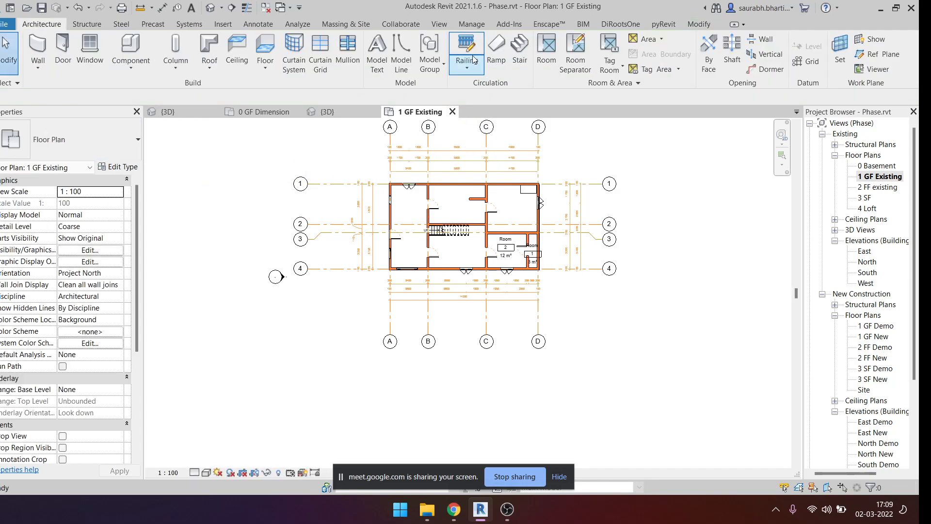
- Start loading a new component family and browse to the English folder of the RVT 2021 Libraries
left_click(129, 68)
left_click(145, 85)
left_click(478, 57)
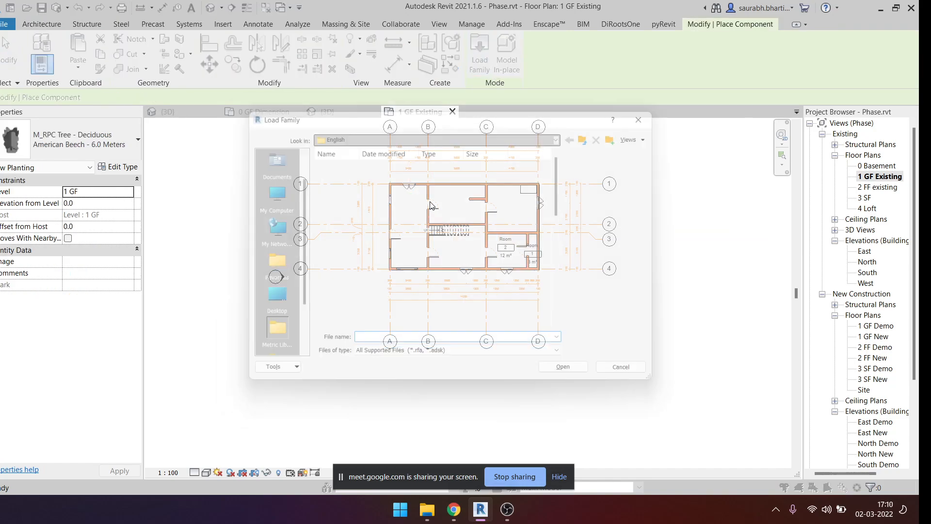
scroll(467, 247, "down", 2)
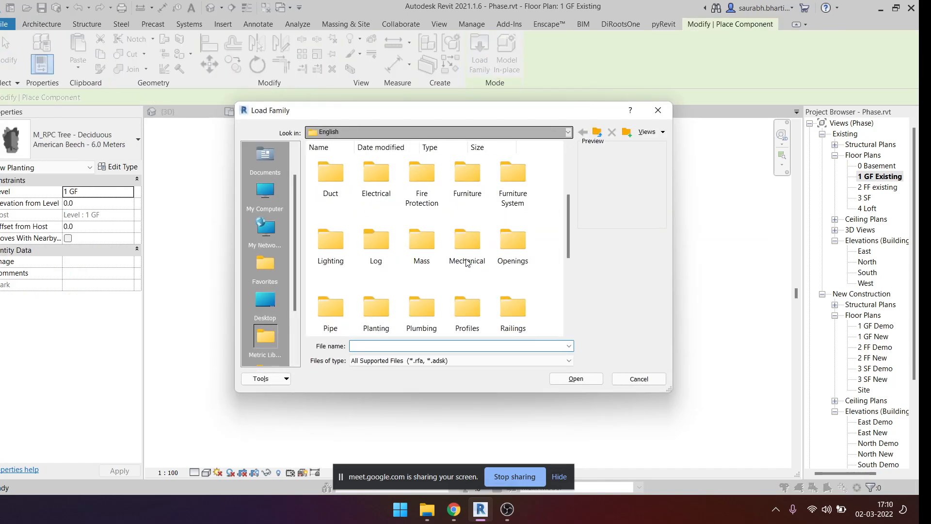
scroll(477, 208, "up", 2)
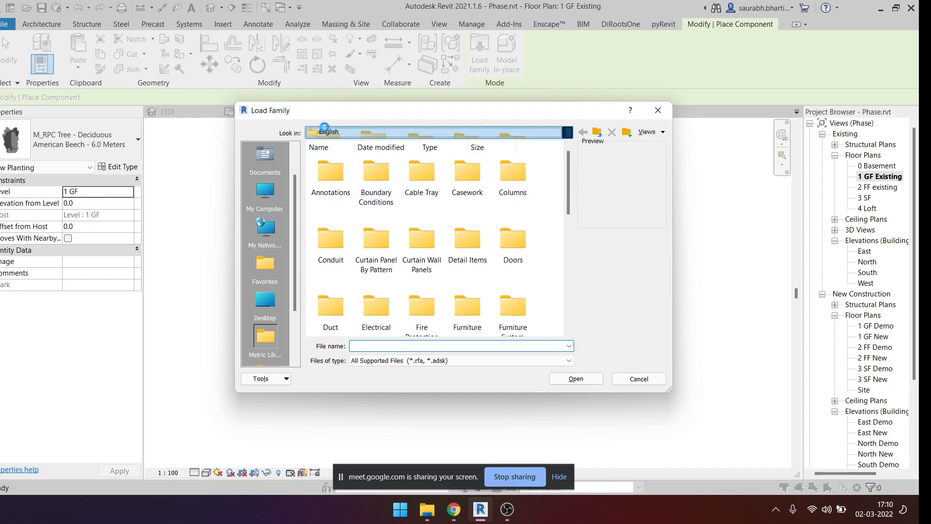
left_click(330, 131)
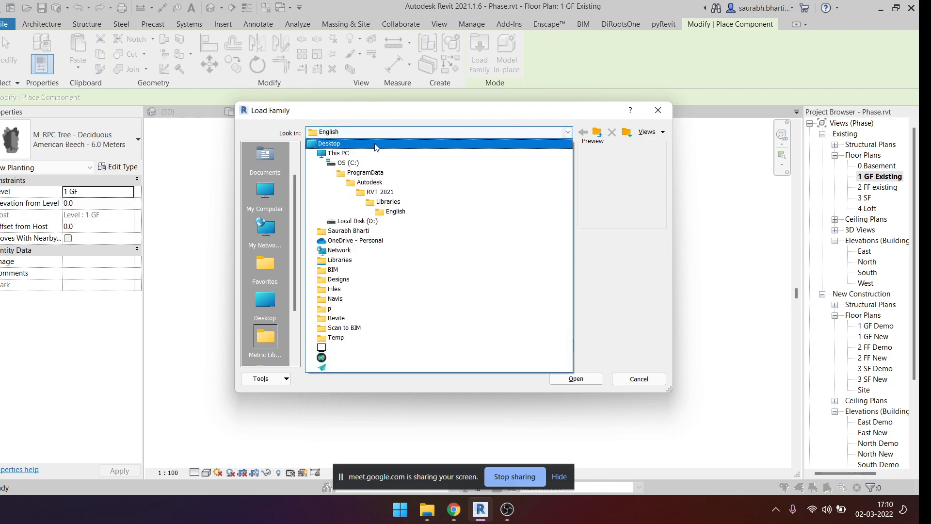
left_click(394, 202)
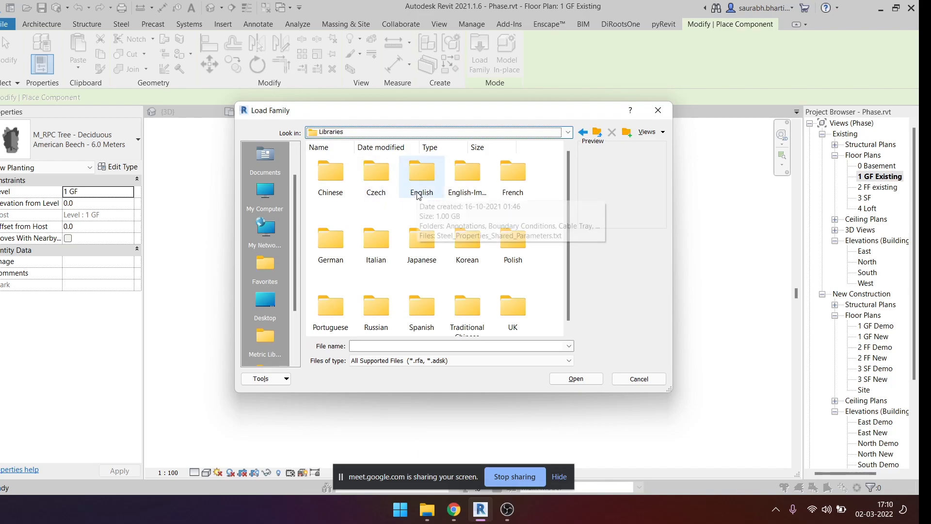
scroll(480, 284, "down", 1)
scroll(446, 201, "up", 1)
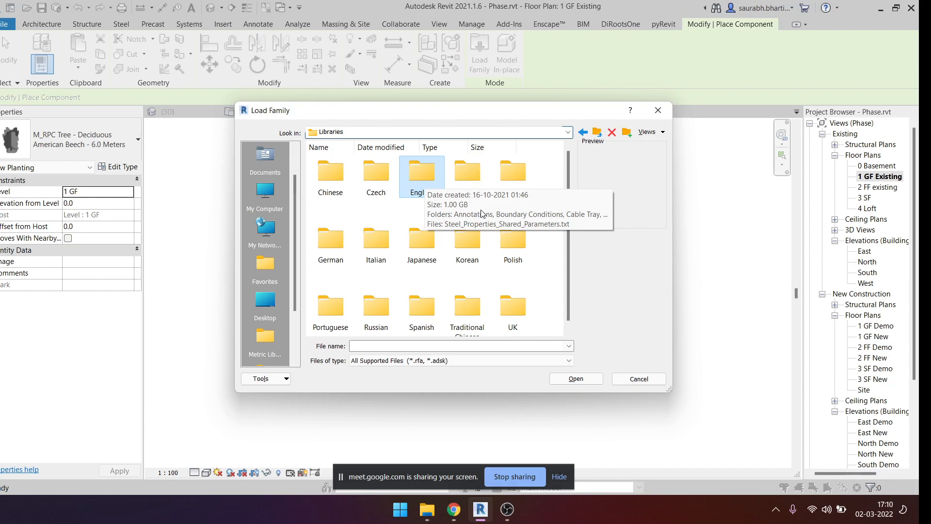
double_click(420, 191)
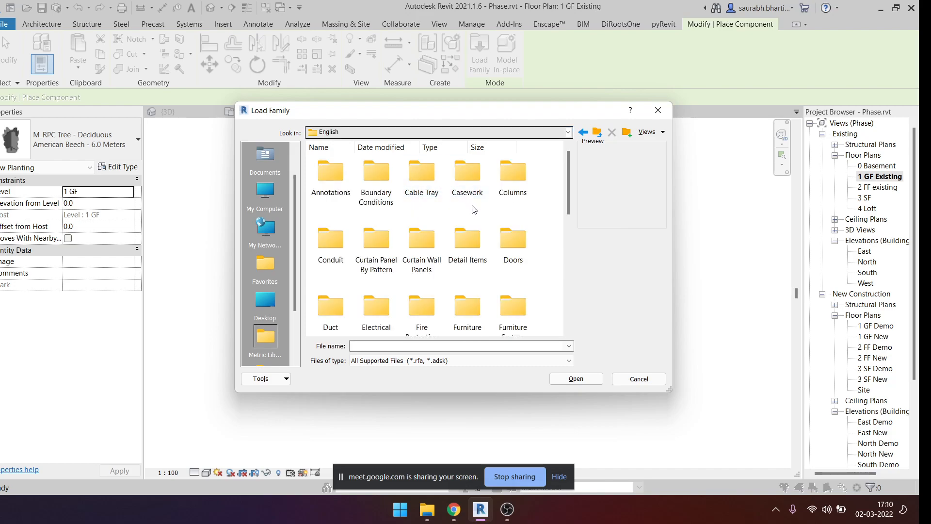
- Browse the English library's category folders and review the Beds, Seating and Storage families within Furniture
left_click(514, 241)
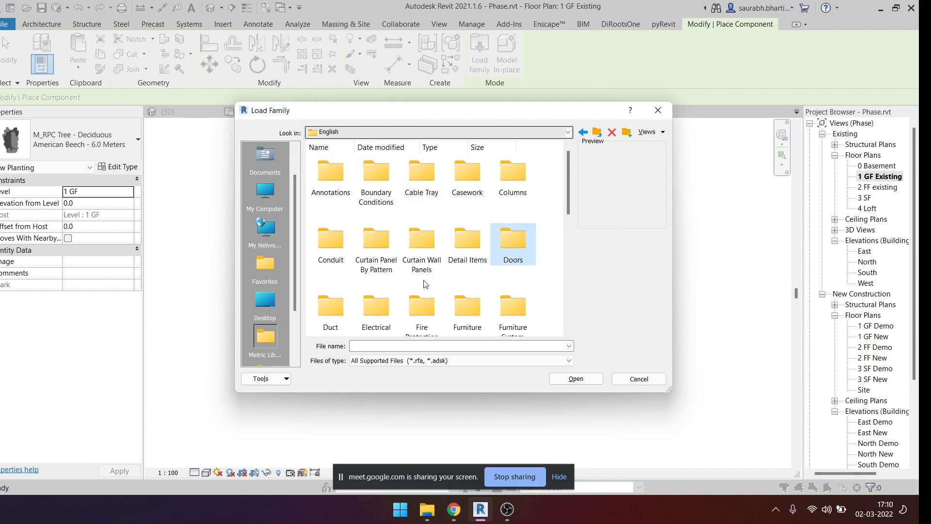
scroll(389, 283, "down", 1)
scroll(389, 283, "down", 3)
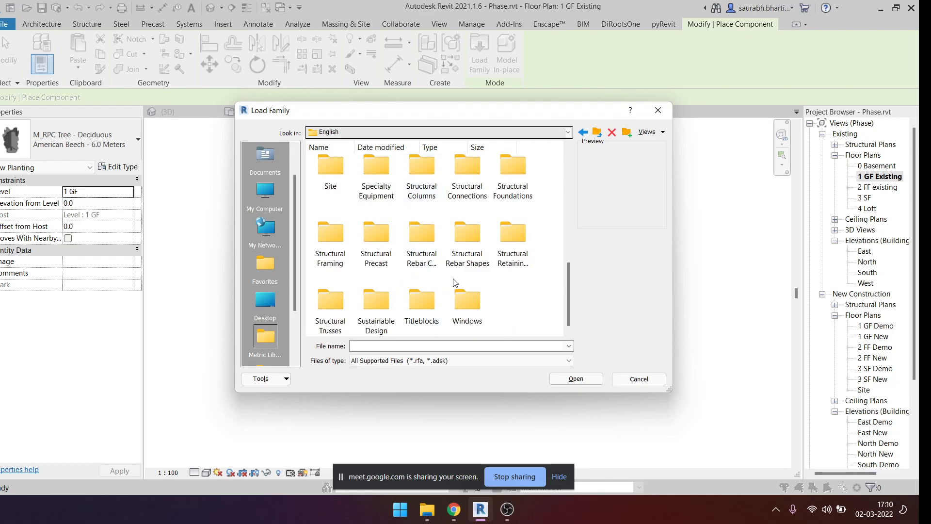
scroll(424, 241, "up", 2)
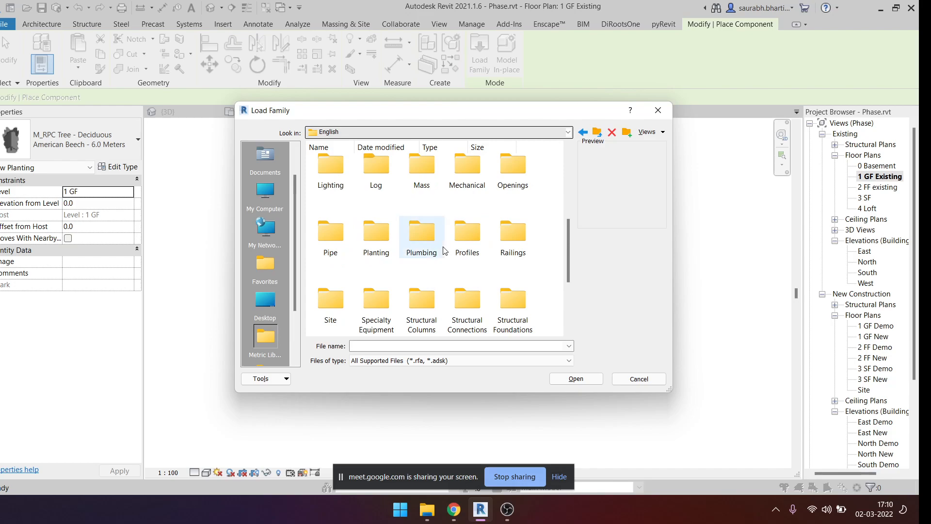
scroll(443, 251, "up", 3)
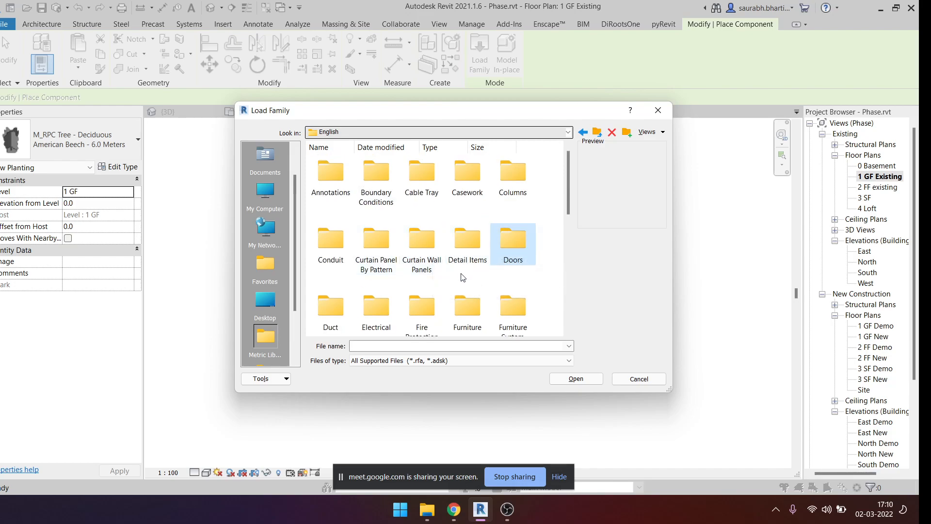
double_click(459, 313)
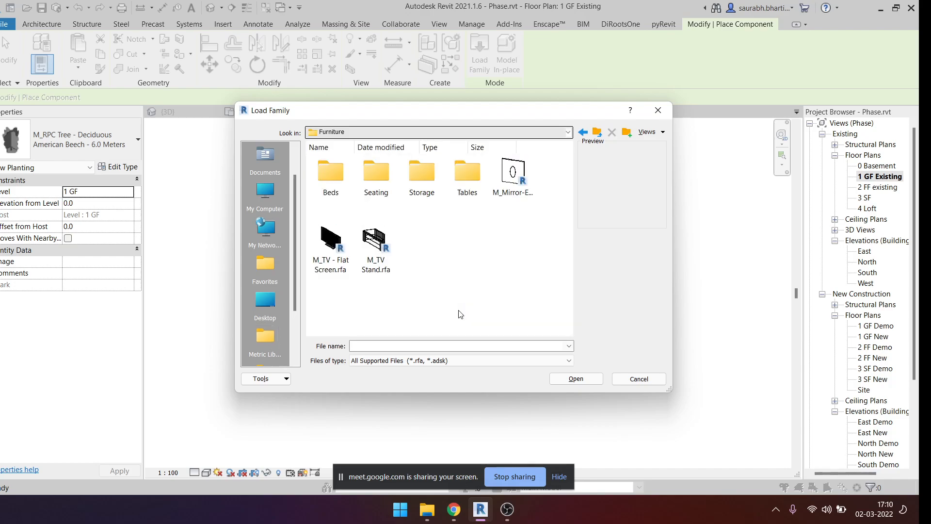
double_click(331, 168)
left_click_drag(323, 241, 521, 239)
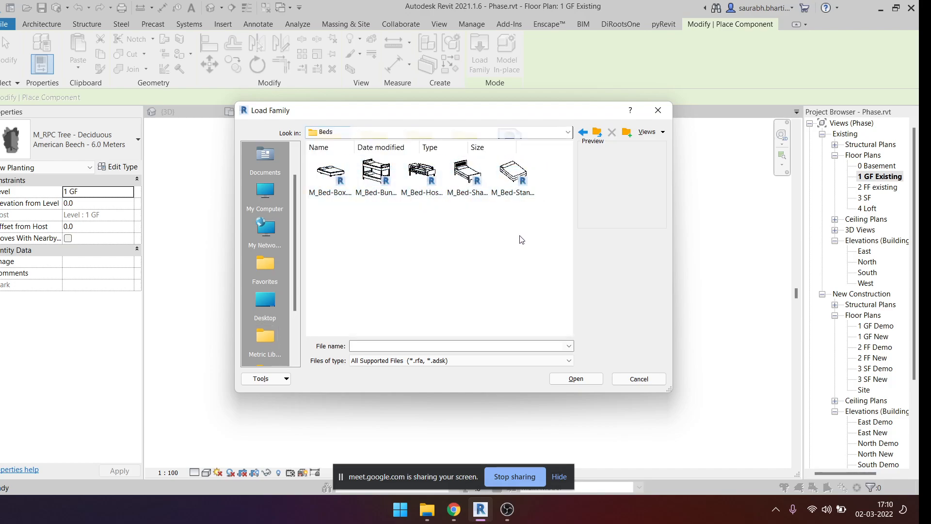
left_click(584, 131)
double_click(376, 177)
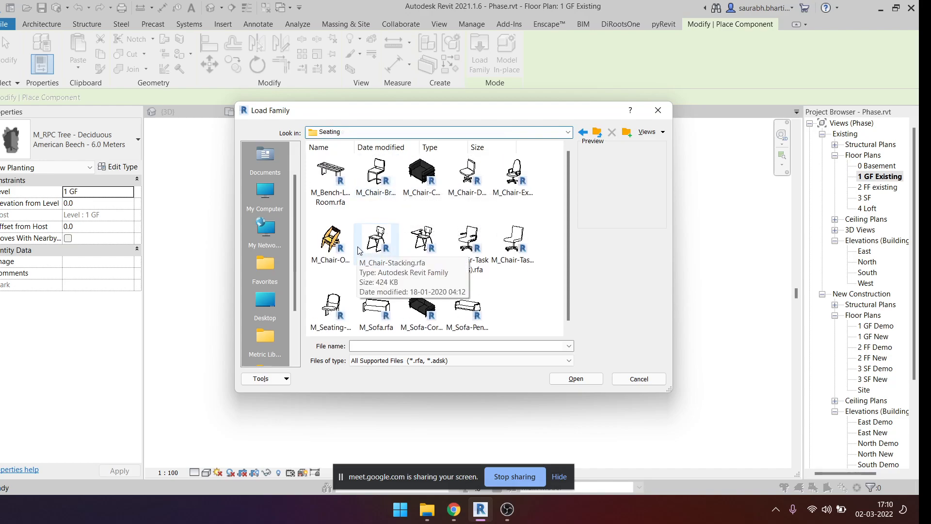
left_click(584, 131)
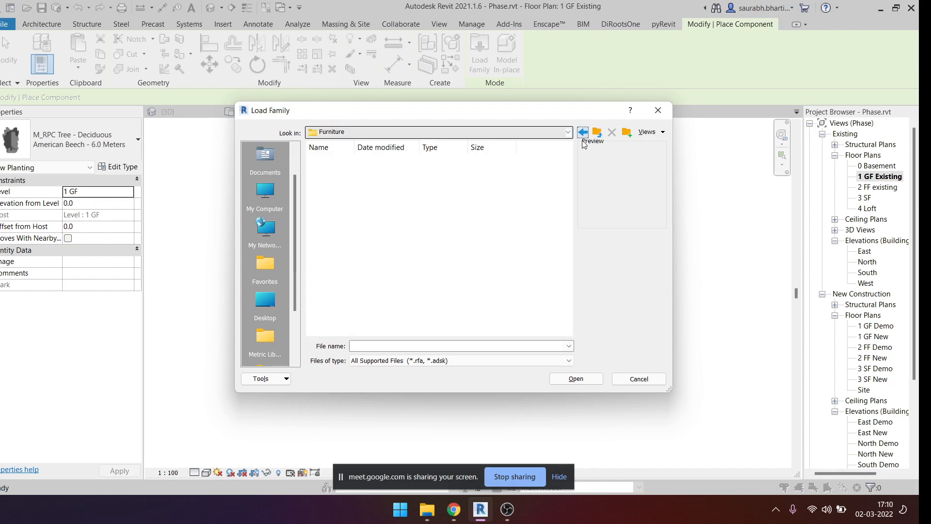
double_click(424, 181)
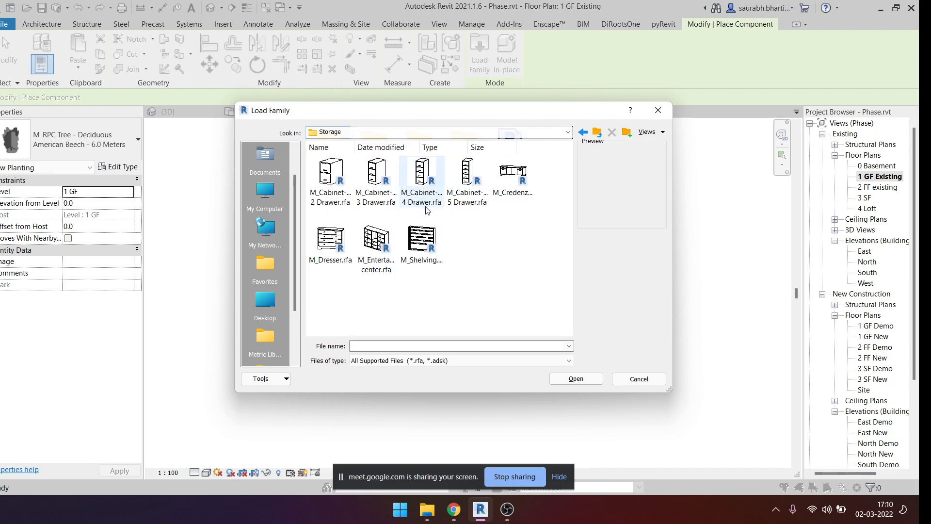
left_click(583, 132)
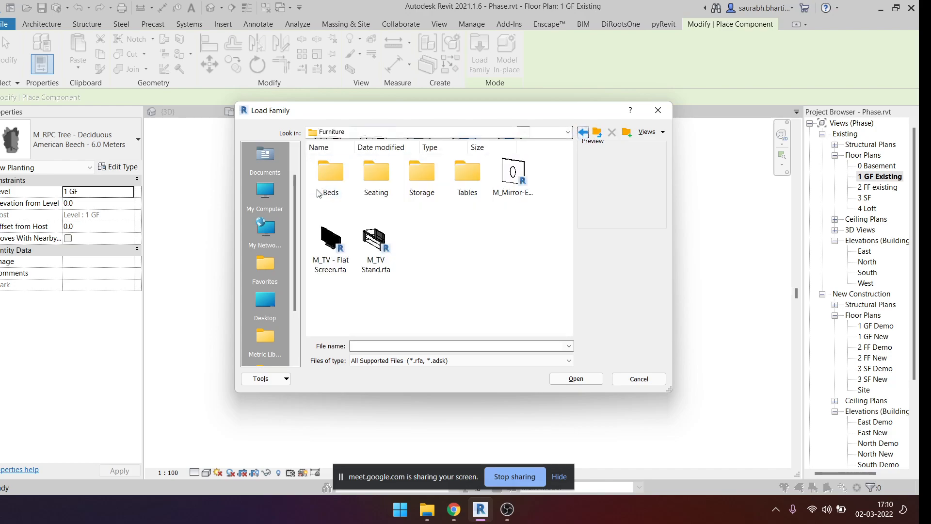
- Load the M_Bed-Standard.rfa family from the Beds folder for placement
double_click(330, 179)
left_click(330, 175)
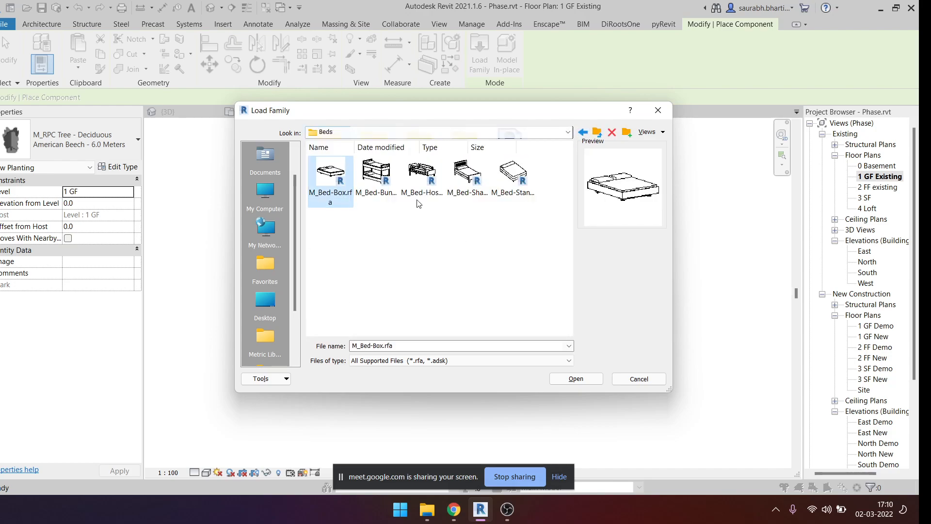
left_click(377, 177)
left_click(513, 174)
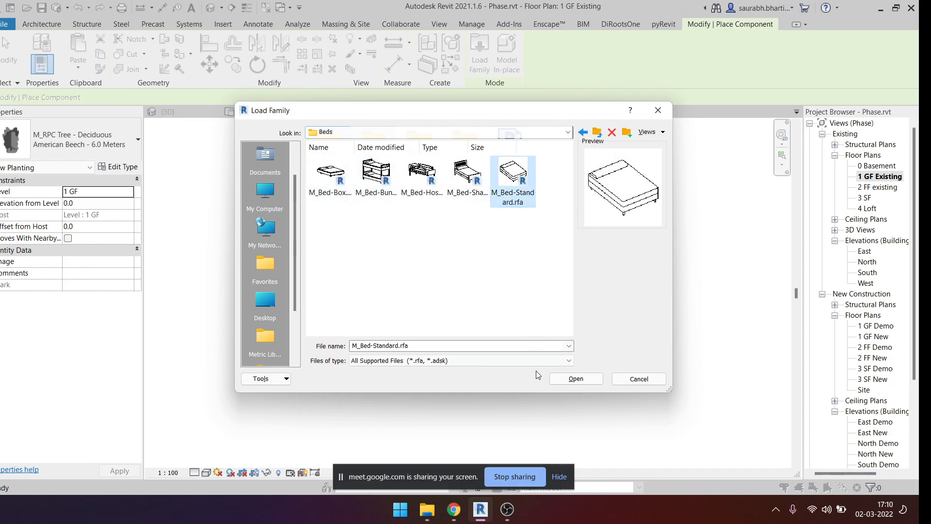
left_click(576, 378)
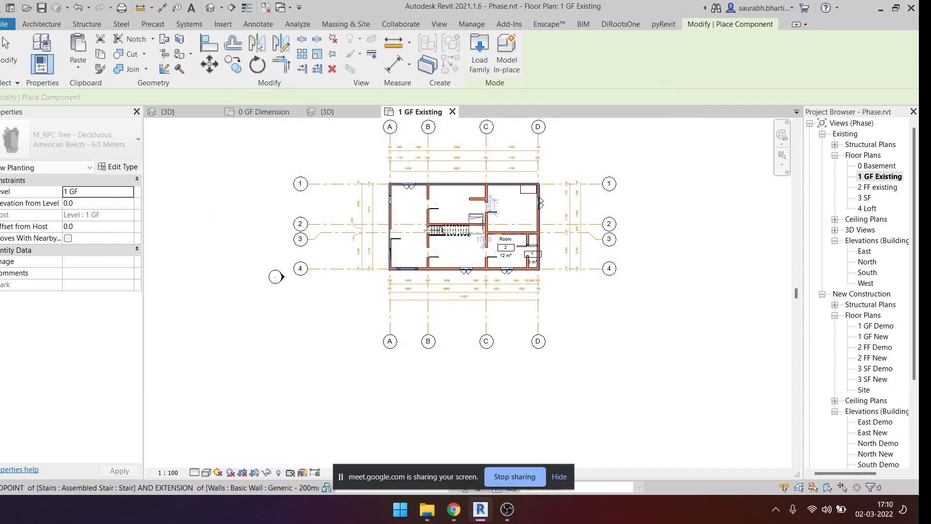
- Place an M_Bed-Standard 1372 x 1905mm - Double with its head against the exterior wall, in the room corner near grids D and 3
scroll(456, 200, "up", 6)
key("space")
key("space")
scroll(699, 291, "up", 4)
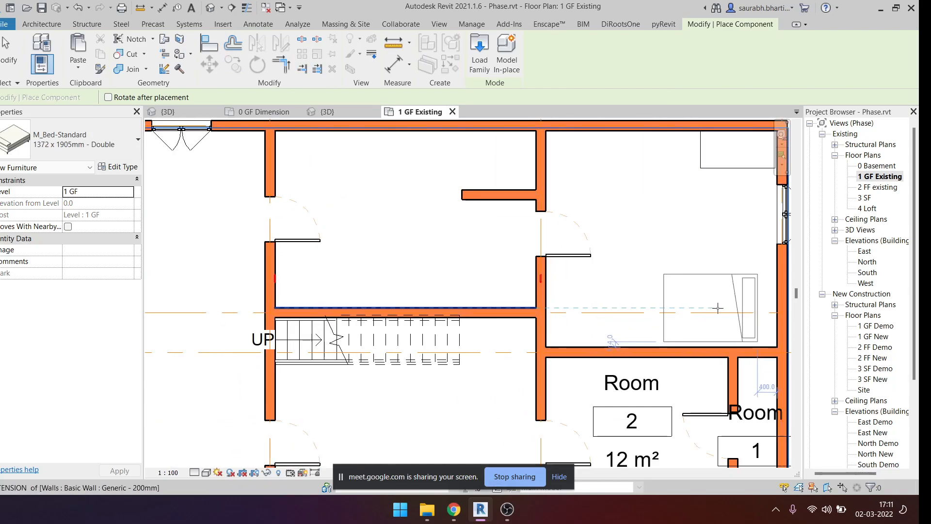
scroll(688, 314, "up", 4)
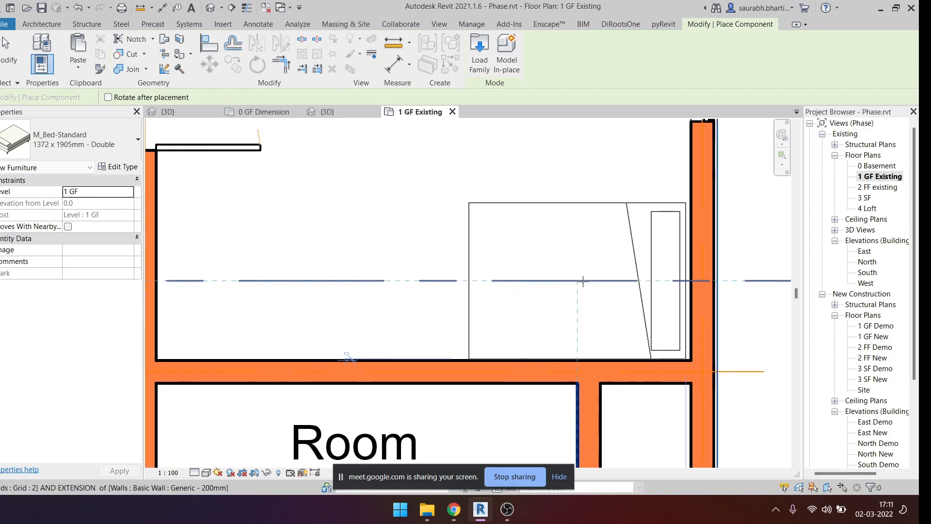
left_click(583, 268)
key("Escape")
key("Escape")
scroll(583, 271, "down", 3)
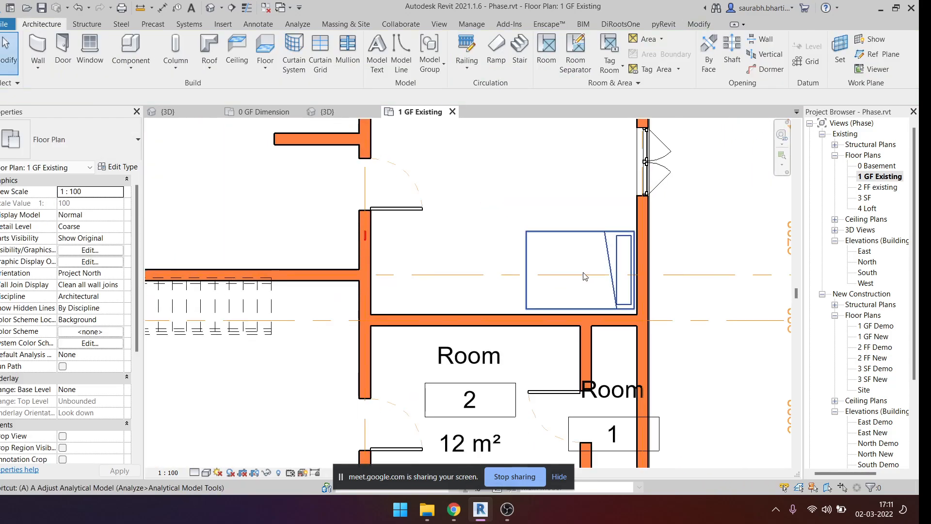
- Align the double bed's edges flush with the faces of the adjoining interior and exterior walls
scroll(595, 299, "up", 2)
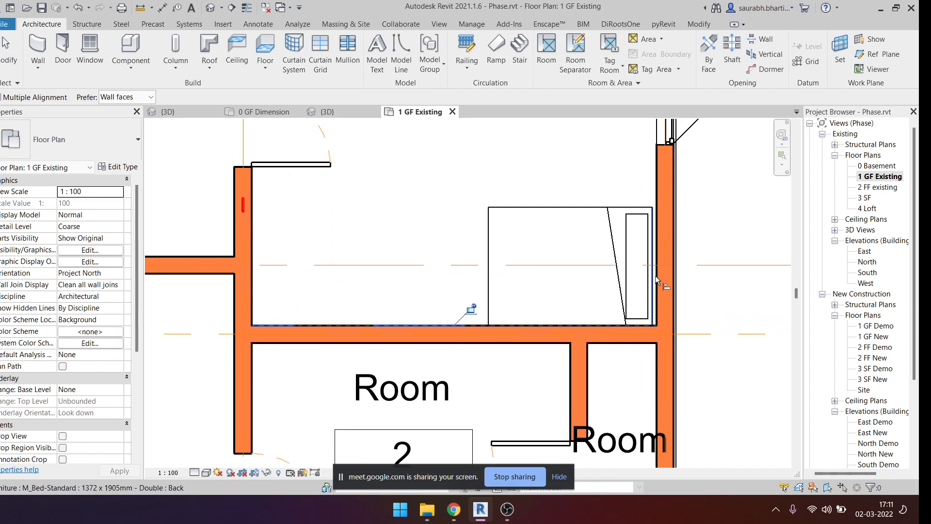
scroll(655, 275, "up", 3)
scroll(646, 275, "down", 5)
key("Escape")
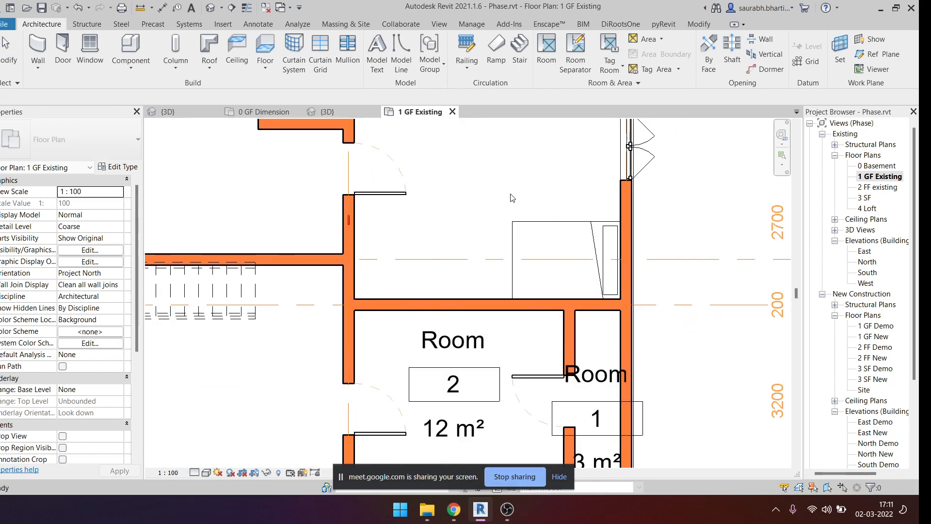
- Examine the placed bed and the layout of the rooms across the ground floor plan
scroll(502, 195, "down", 2)
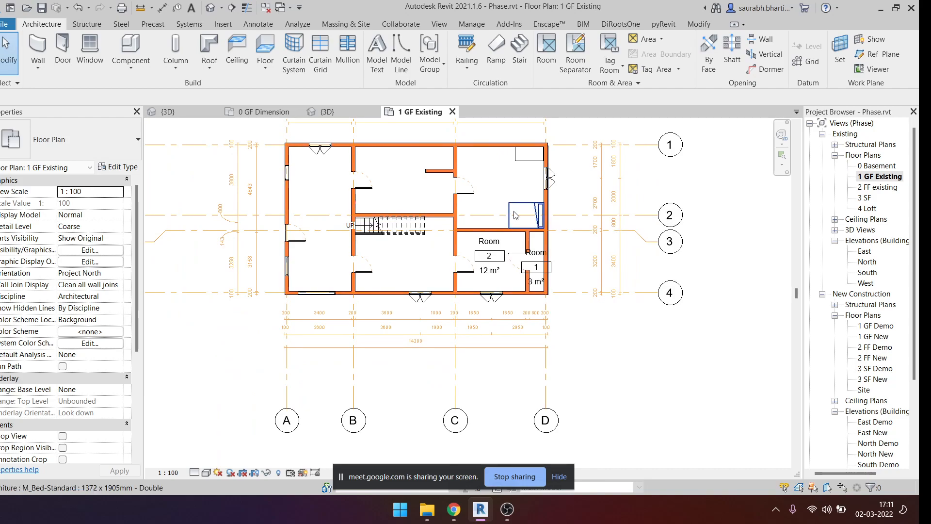
scroll(510, 210, "up", 3)
scroll(490, 208, "down", 4)
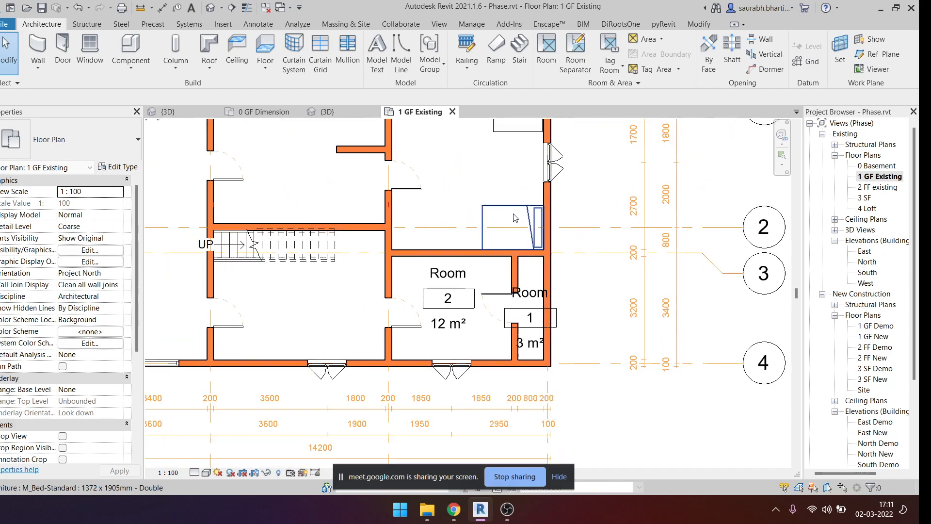
scroll(449, 226, "up", 4)
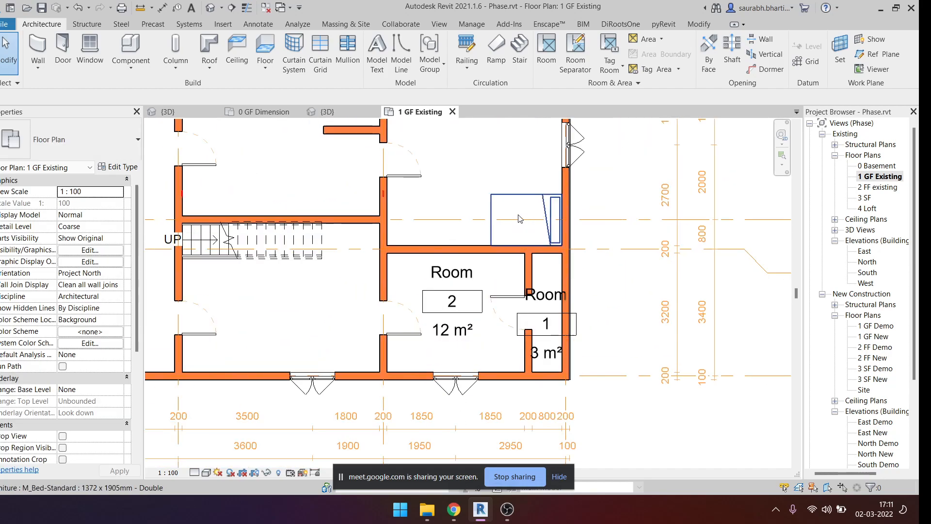
scroll(464, 224, "down", 2)
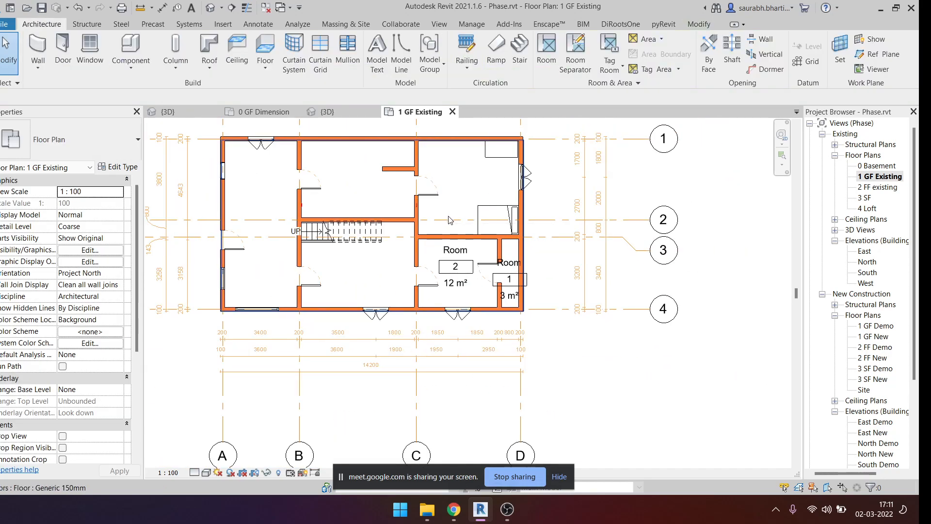
scroll(447, 221, "down", 3)
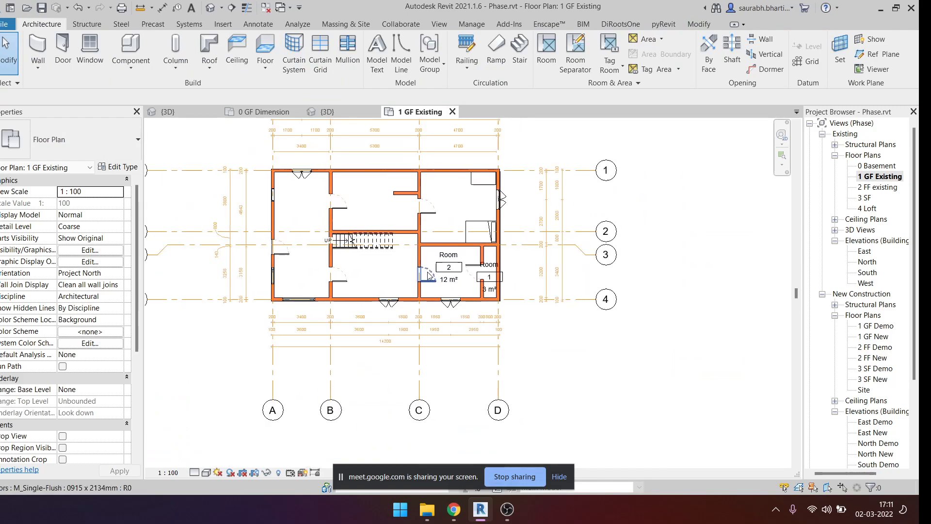
scroll(467, 240, "up", 2)
scroll(466, 240, "up", 3)
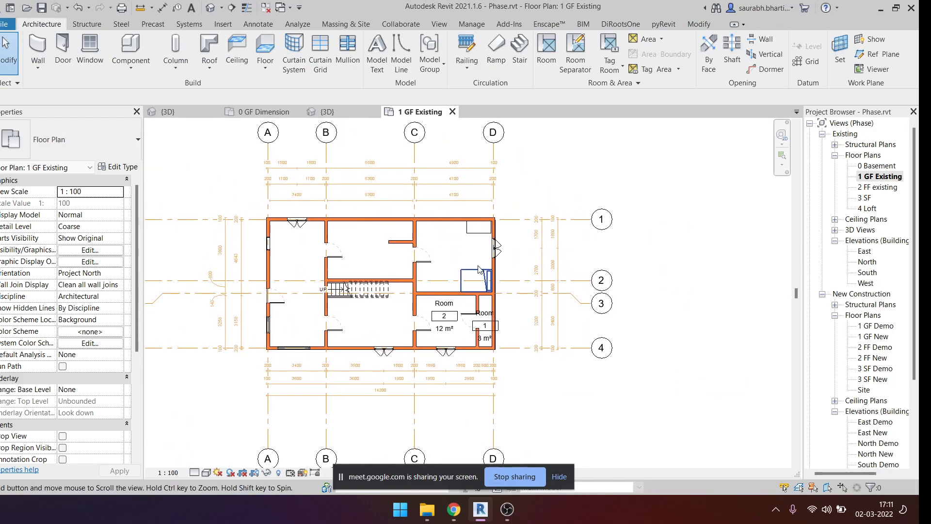
left_click(482, 272)
key("Escape")
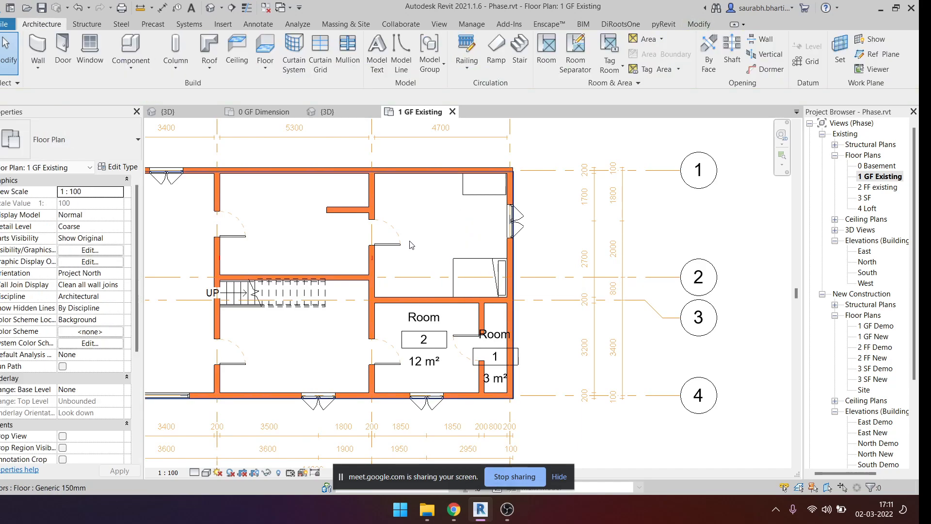
scroll(433, 241, "down", 3)
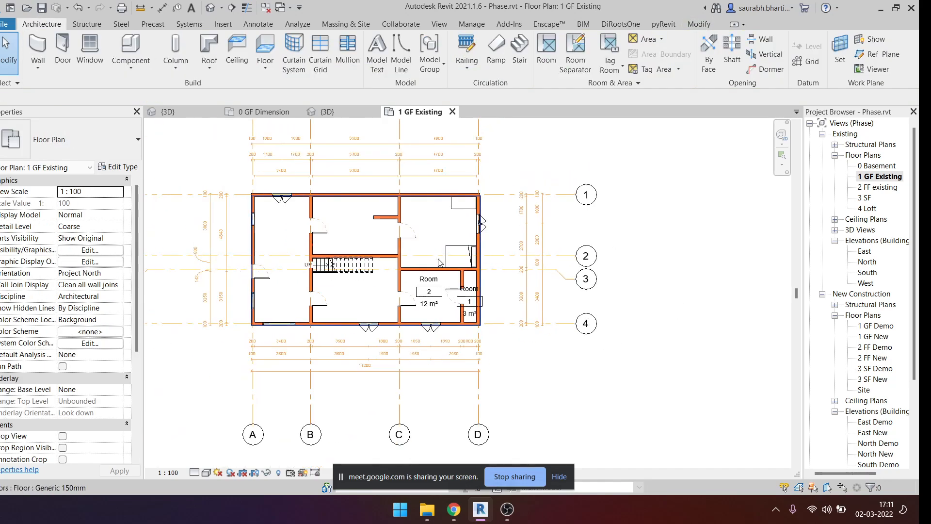
scroll(478, 250, "up", 5)
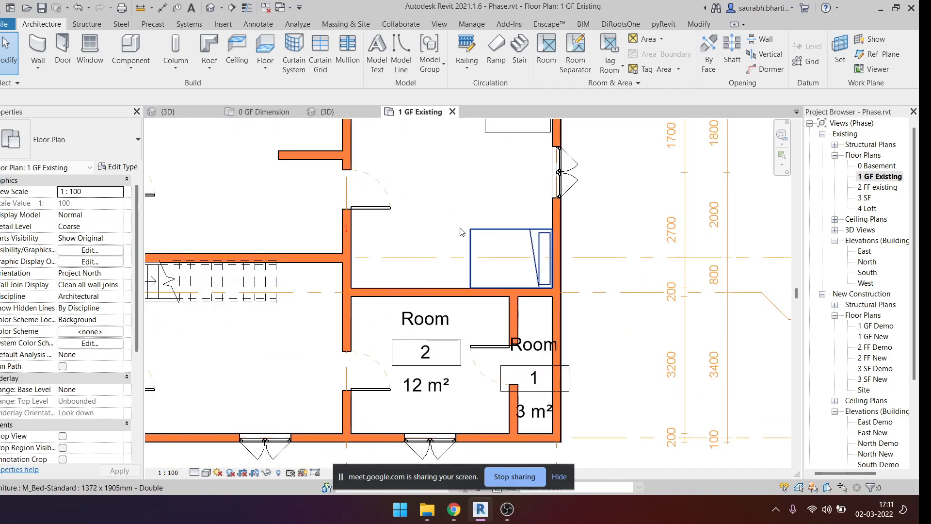
- Start loading another component family and go up from the Beds folder to the Furniture folder
left_click(148, 68)
left_click(209, 88)
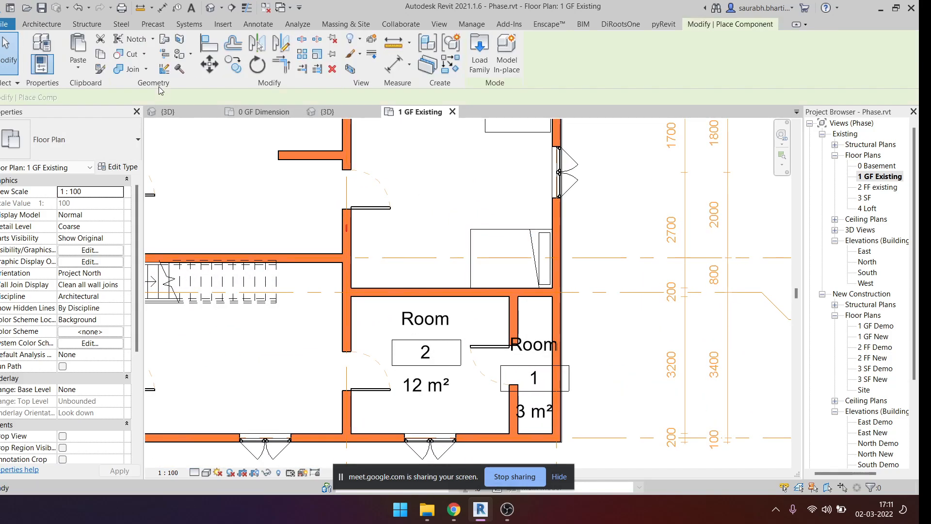
key("Escape")
left_click(176, 68)
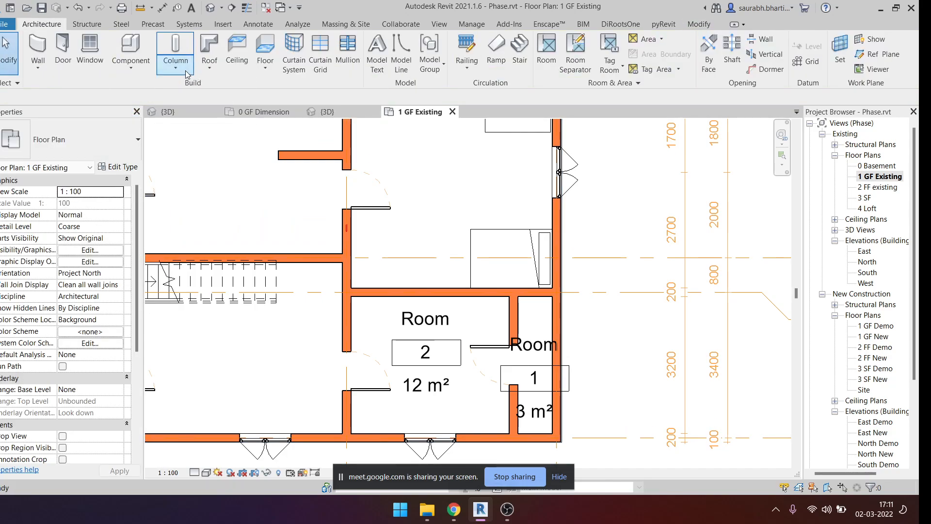
left_click(131, 67)
left_click(158, 88)
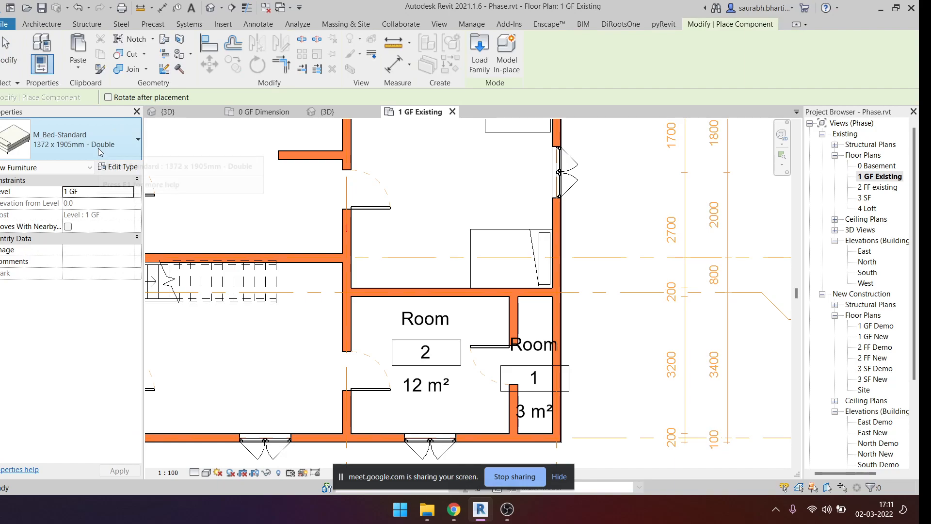
left_click(479, 53)
left_click(568, 132)
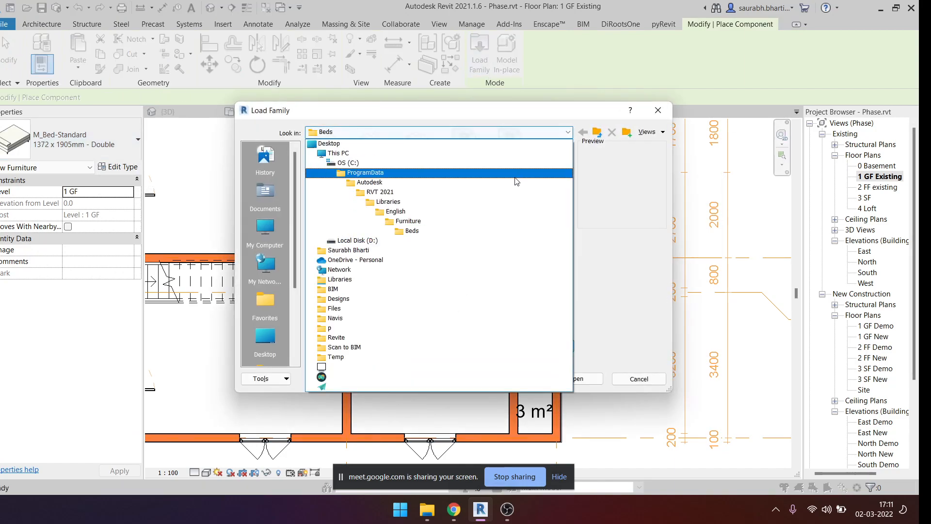
left_click(412, 222)
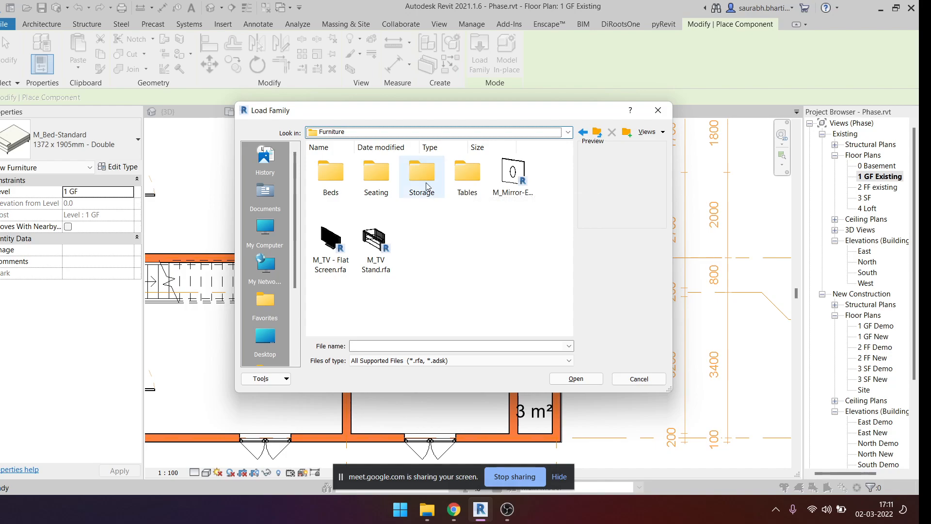
- Browse the category folders of the English library and close the family browser without loading anything
left_click(518, 134)
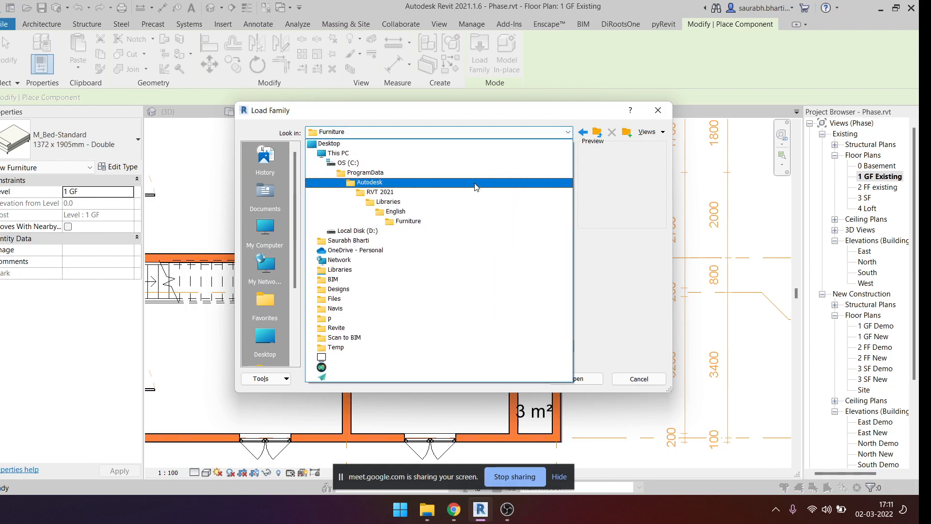
left_click(449, 211)
scroll(438, 228, "down", 5)
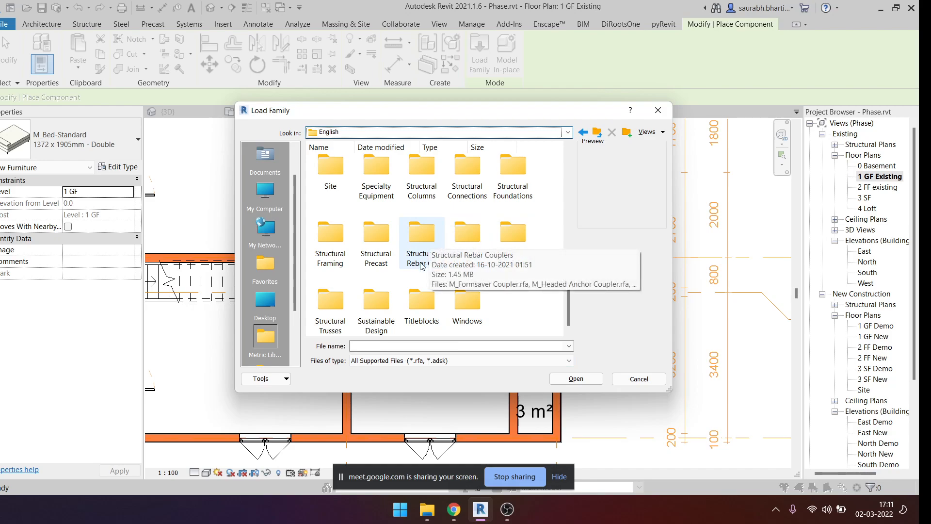
left_click_drag(565, 285, 558, 200)
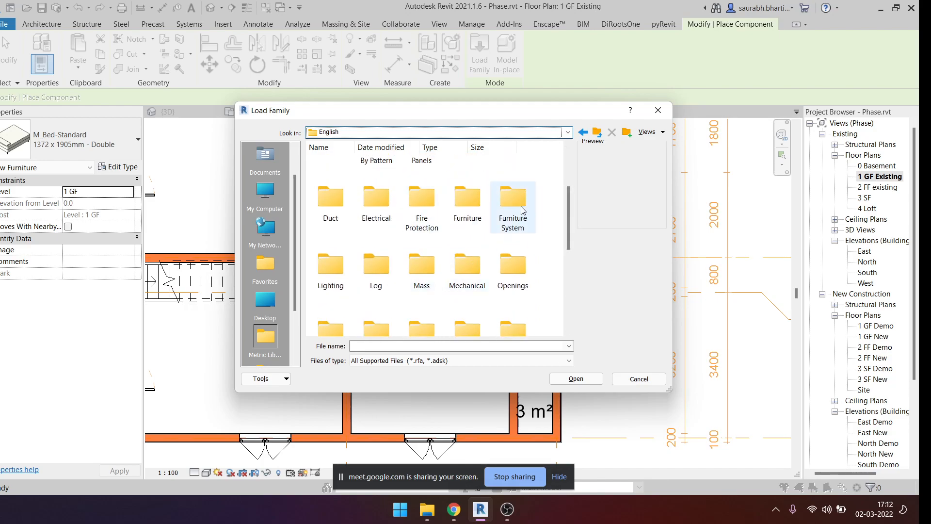
left_click(348, 264)
left_click(635, 378)
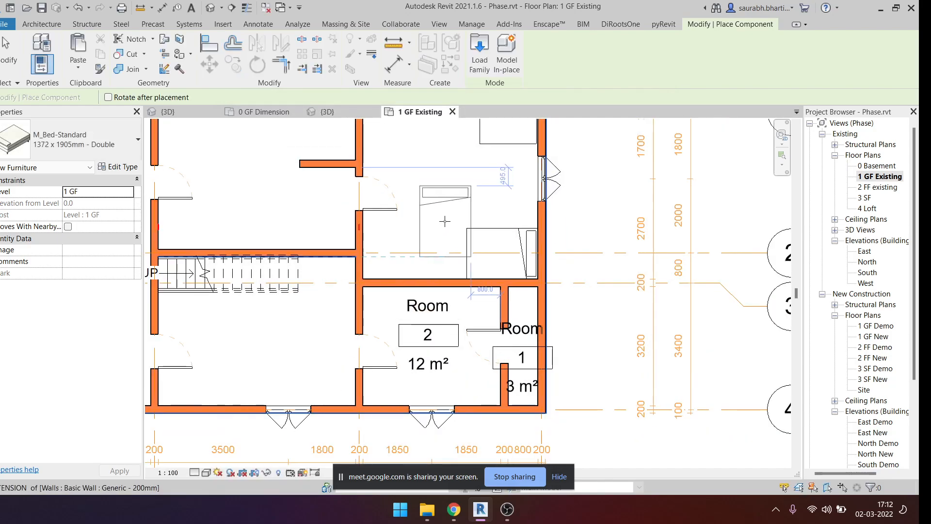
- Create a similar double bed from the placed one, rotated with its head against the grid 4 wall between grids B and C
scroll(444, 221, "down", 2)
key("Escape")
left_click(501, 238)
key("c")
key("s")
key("space")
left_click(324, 332)
- Place another M_Bed-Standard double bed with its head against the grid 1 wall in the room between grids B and C
middle_click_drag(311, 271, 367, 328)
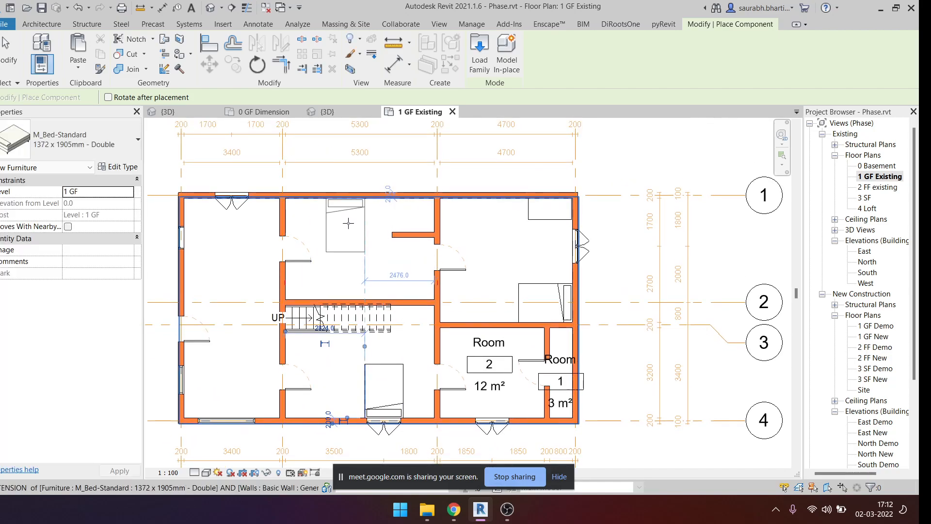
scroll(346, 223, "up", 3)
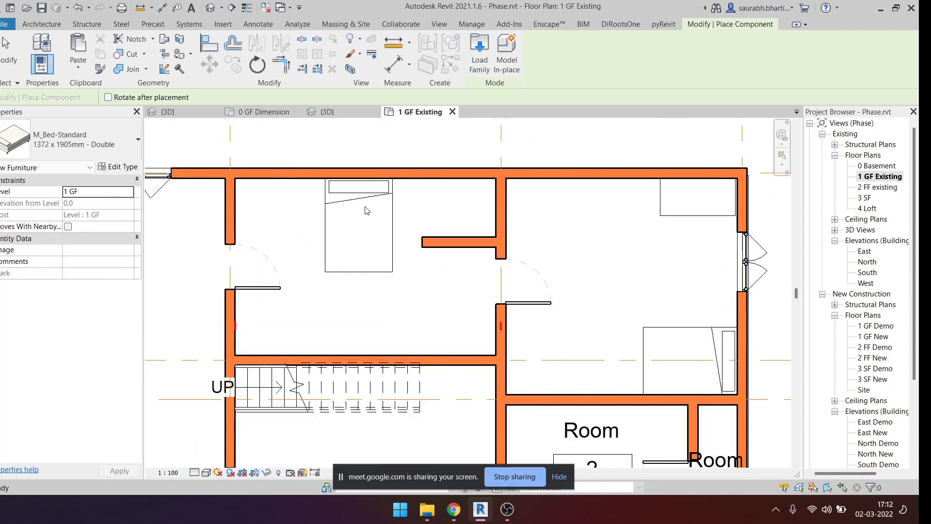
key("Escape")
key("Escape")
scroll(365, 207, "down", 5)
- Select all the bed instances and override their category's graphics in this view to Halftone
left_click(365, 209)
key("s")
key("a")
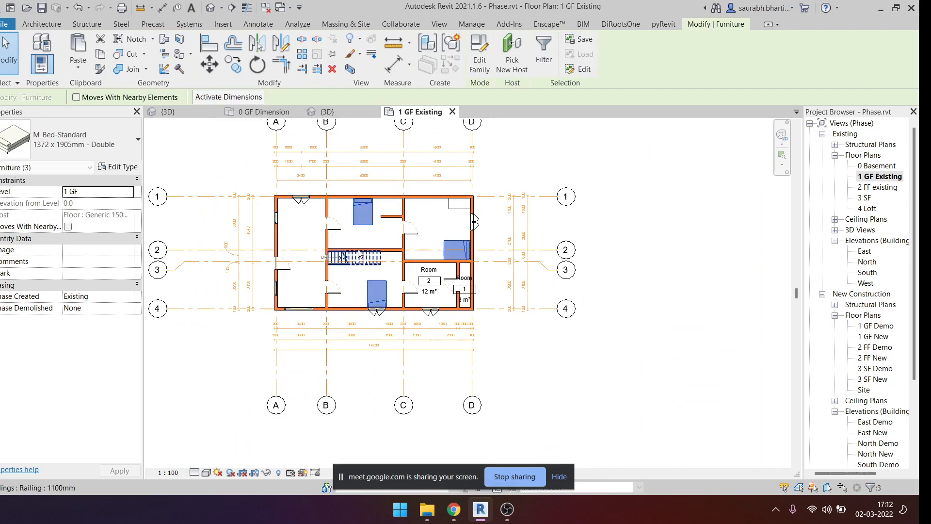
right_click(371, 215)
mouse_move(463, 283)
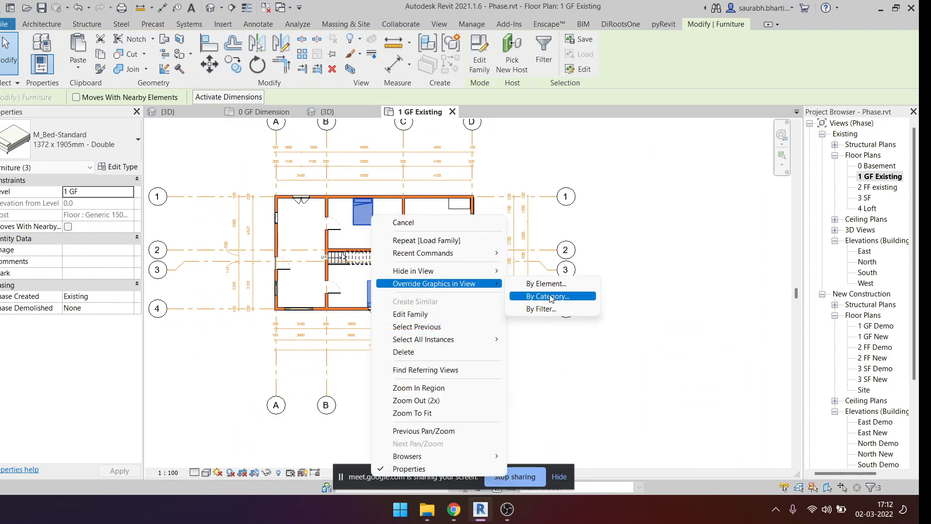
left_click(552, 296)
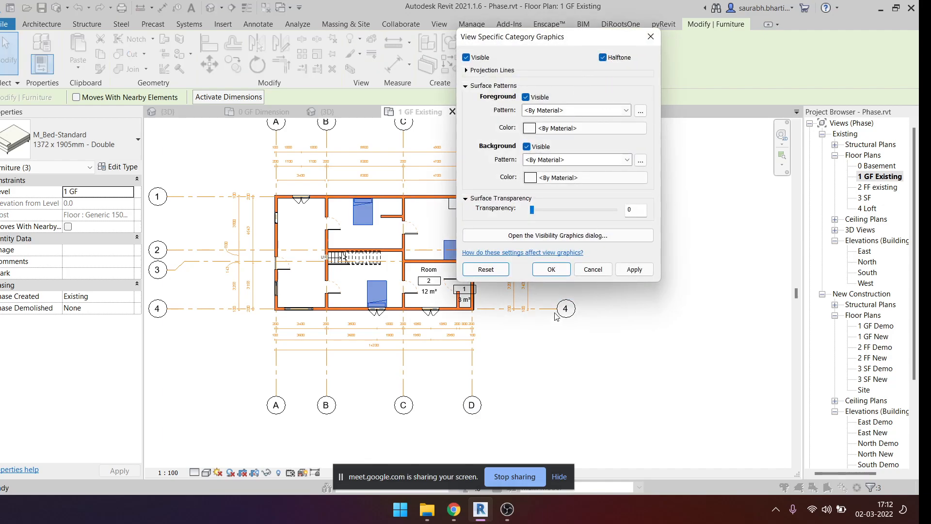
left_click(551, 269)
left_click(676, 316)
scroll(460, 233, "up", 5)
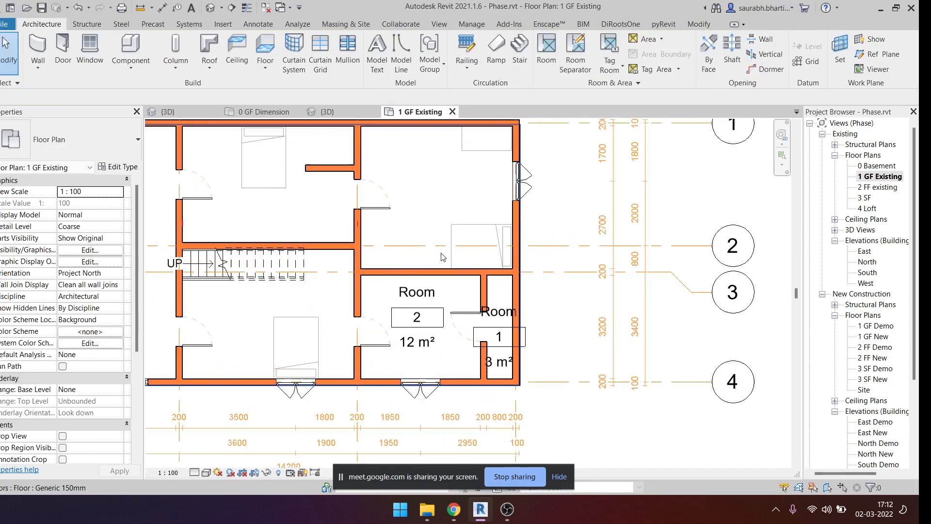
scroll(461, 230, "down", 5)
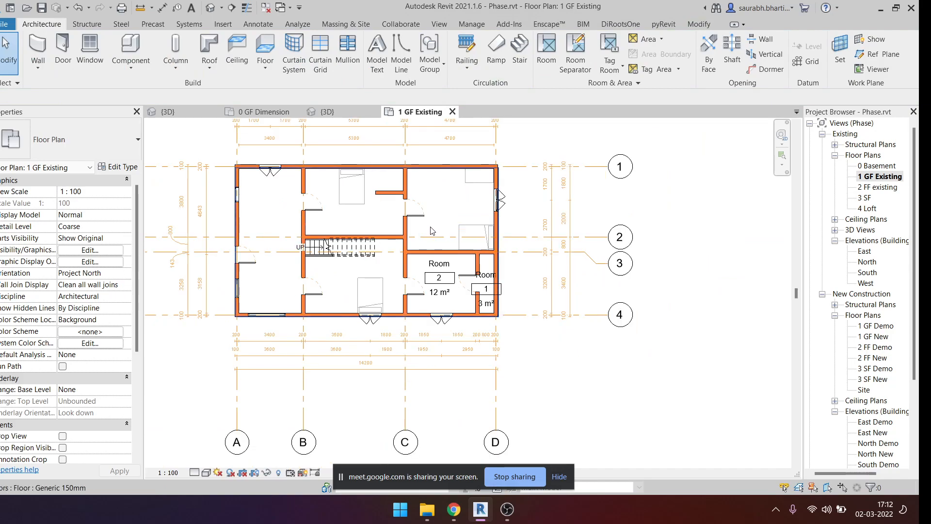
middle_click_drag(373, 183, 404, 223)
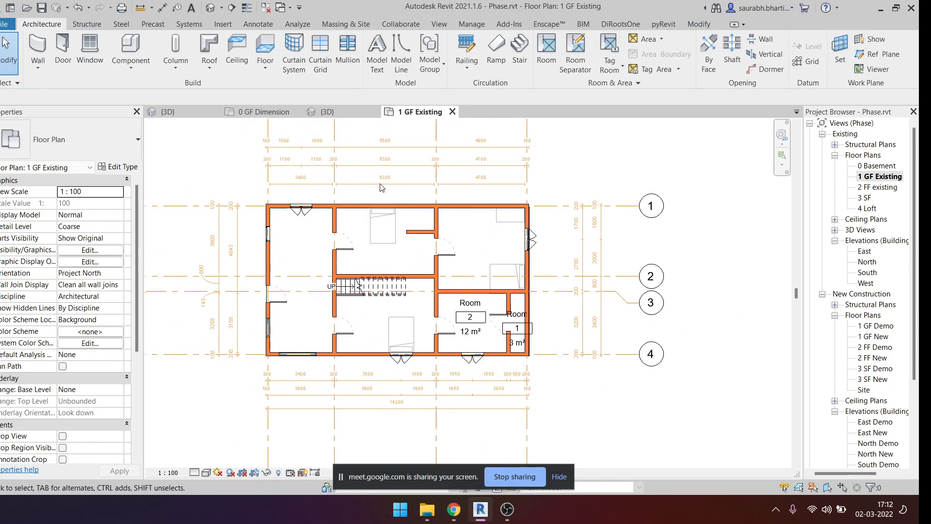
- Open the default 3D view and set its phase to New Construction
left_click(210, 9)
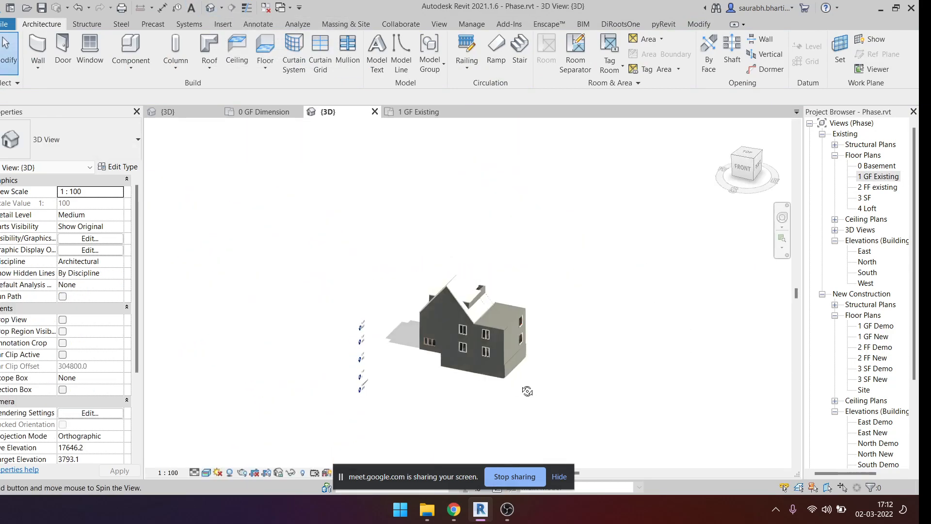
scroll(492, 371, "up", 5)
scroll(20, 404, "down", 4)
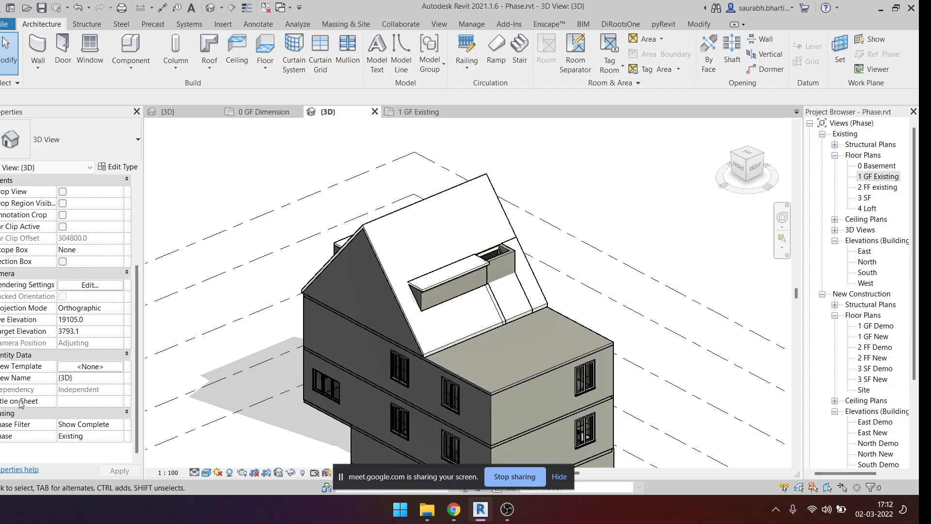
left_click(118, 437)
left_click(89, 457)
scroll(409, 347, "down", 1)
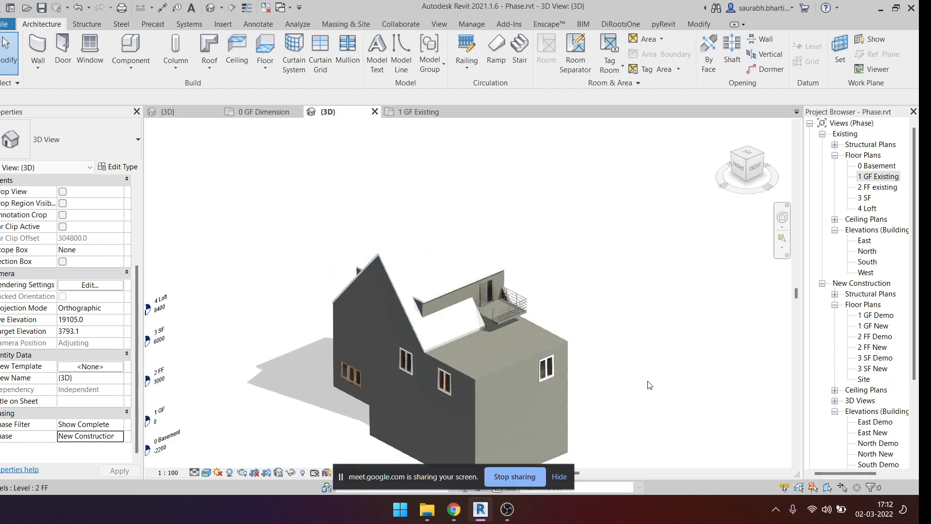
- Change the 3D view's visual style to Hidden Line and view the house from its side
middle_click_drag(624, 378, 548, 340, "shift")
scroll(548, 320, "down", 2)
middle_click_drag(685, 375, 571, 288, "shift")
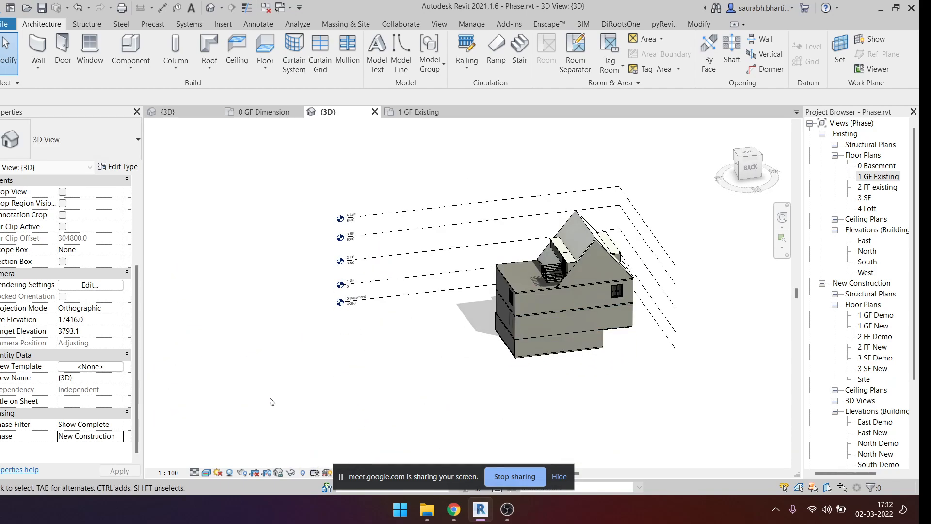
middle_click_drag(467, 374, 536, 383, "shift")
scroll(534, 309, "up", 2)
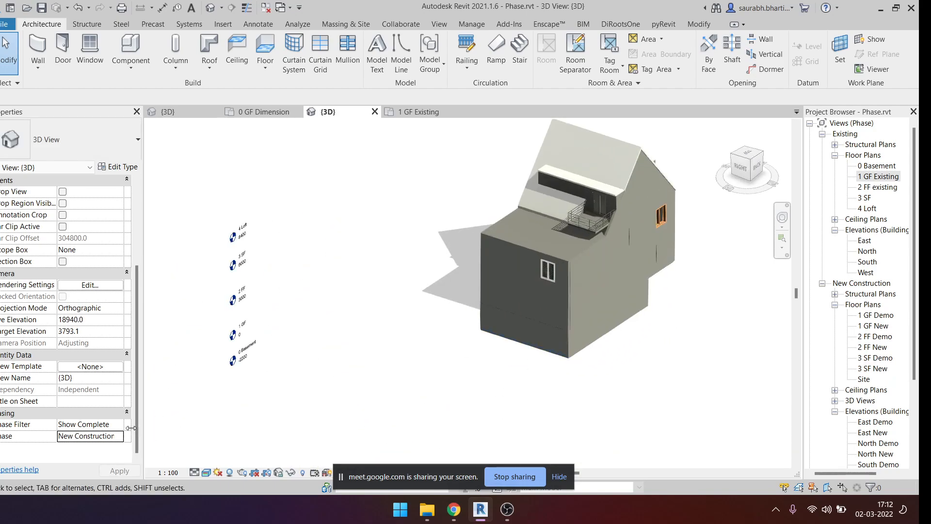
left_click(208, 473)
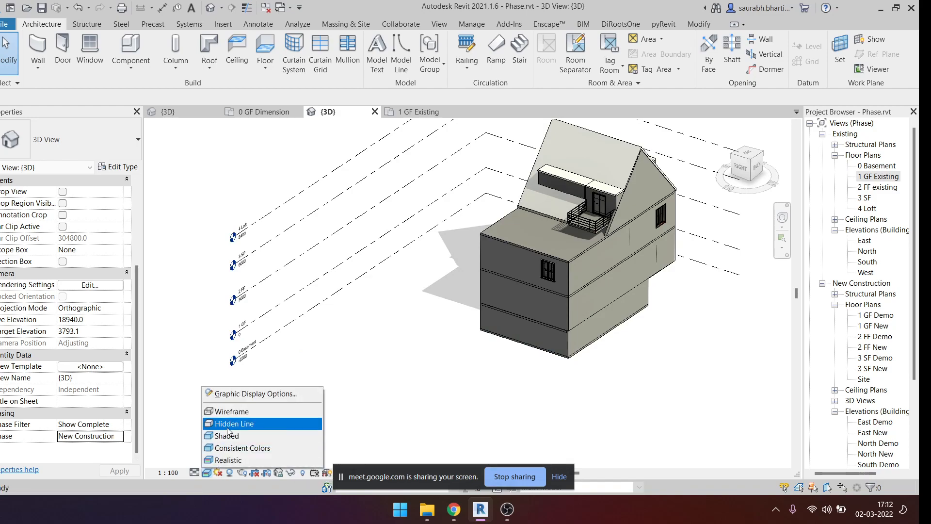
left_click(233, 421)
middle_click_drag(615, 425, 641, 358, "shift")
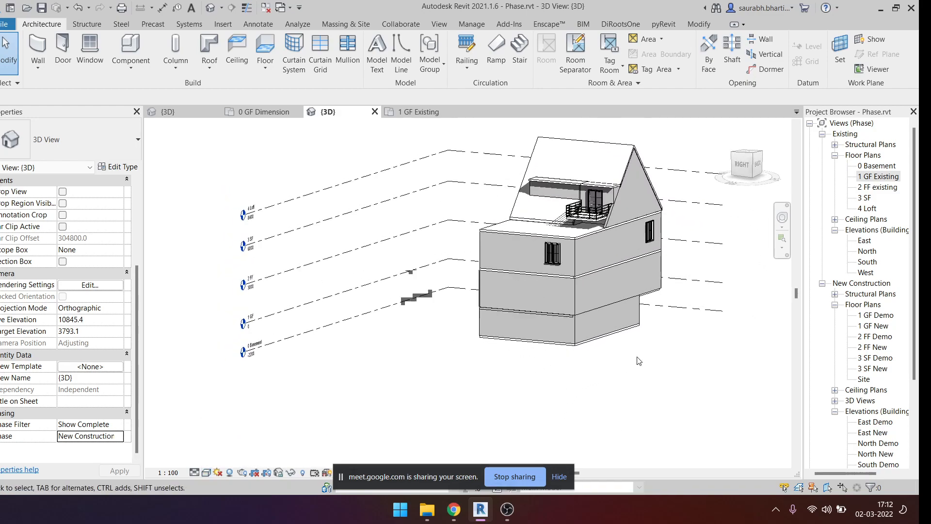
- Close the 1 GF Existing view and switch to Chrome with a new blank tab
left_click(452, 112)
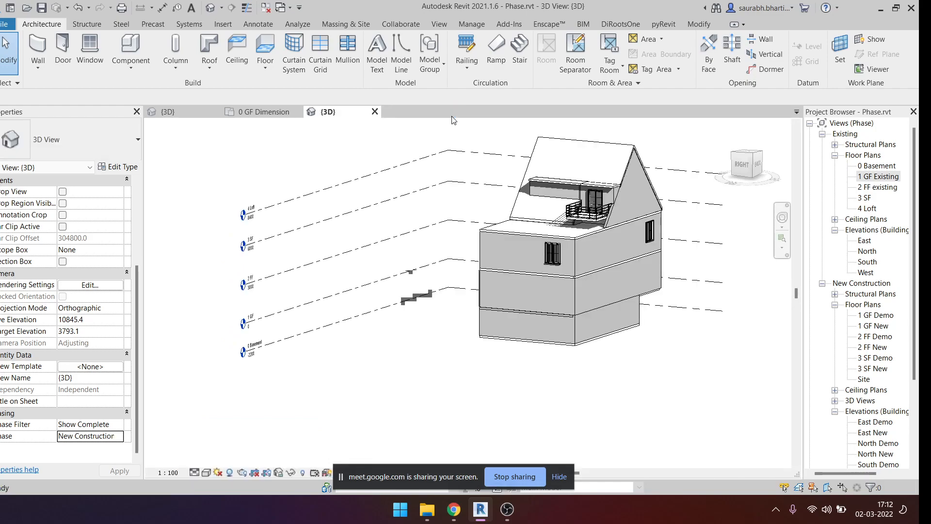
mouse_move(453, 517)
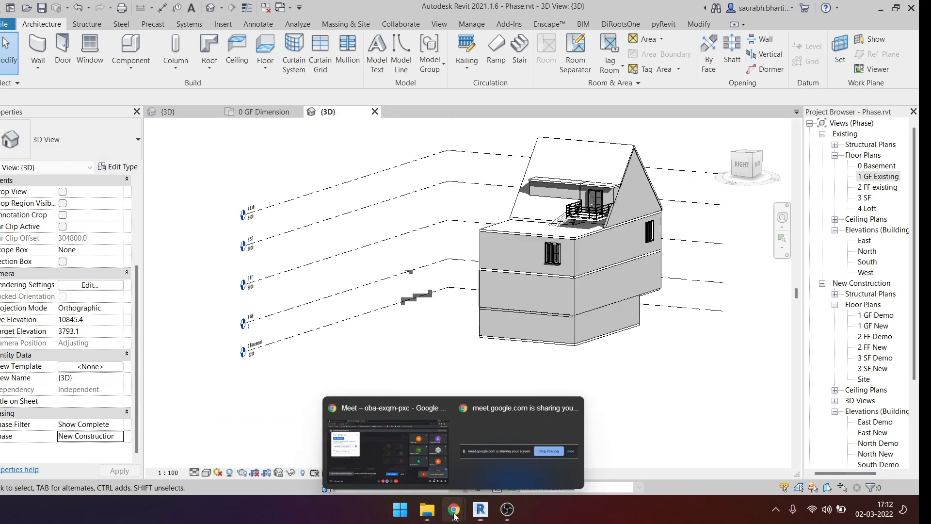
left_click(423, 432)
left_click(296, 9)
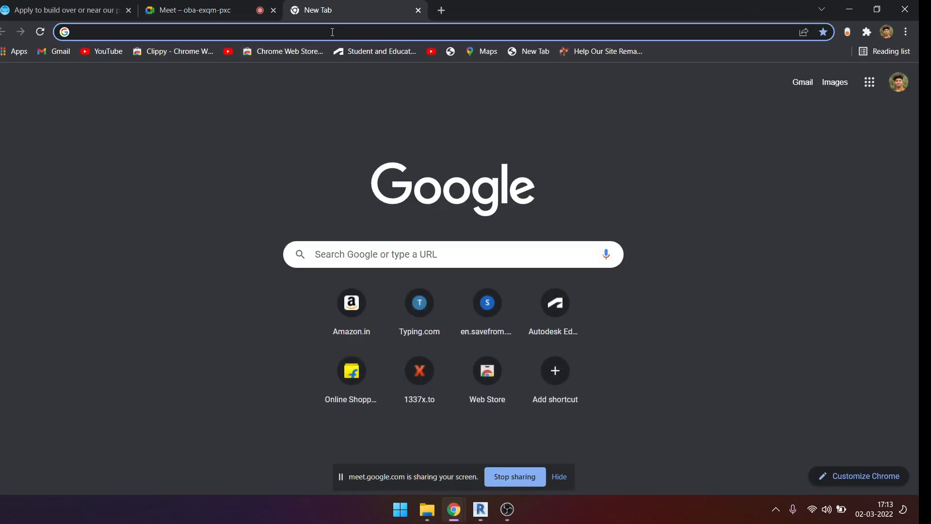
- Search Google for "crown molding in building" and show the image results
type("go")
key("BackSpace")
key("BackSpace")
key("BackSpace")
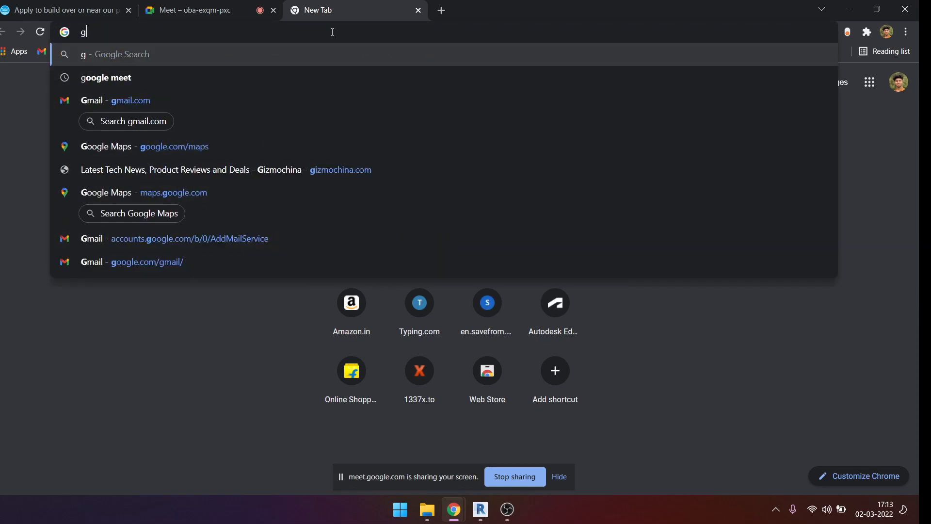
type("crown")
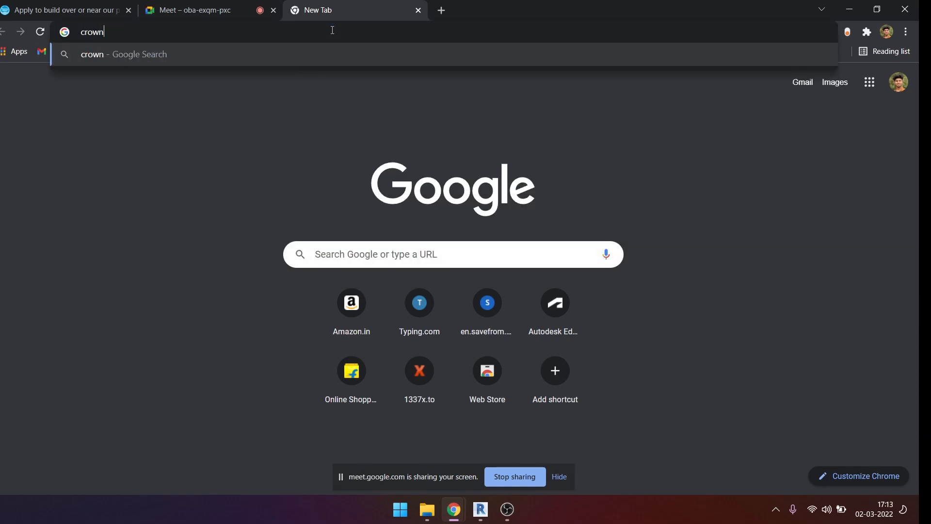
type(" molding in building")
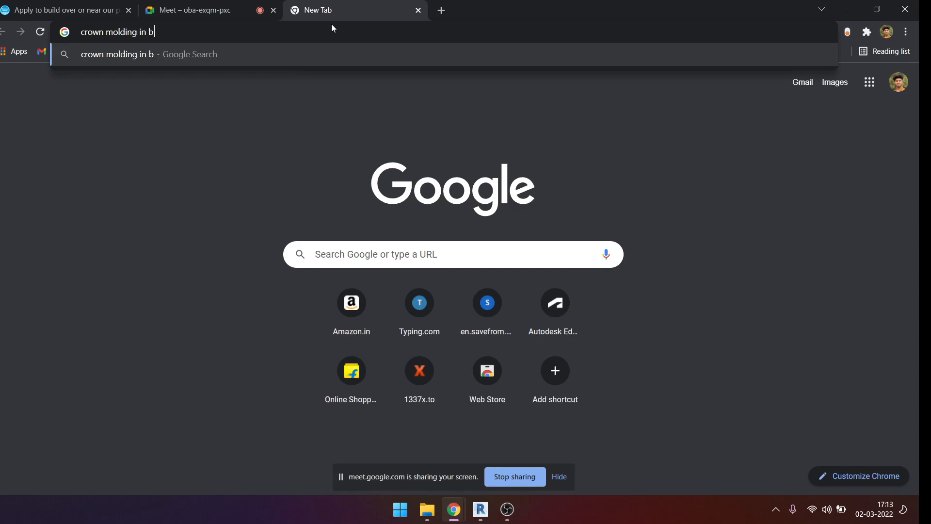
key("Return")
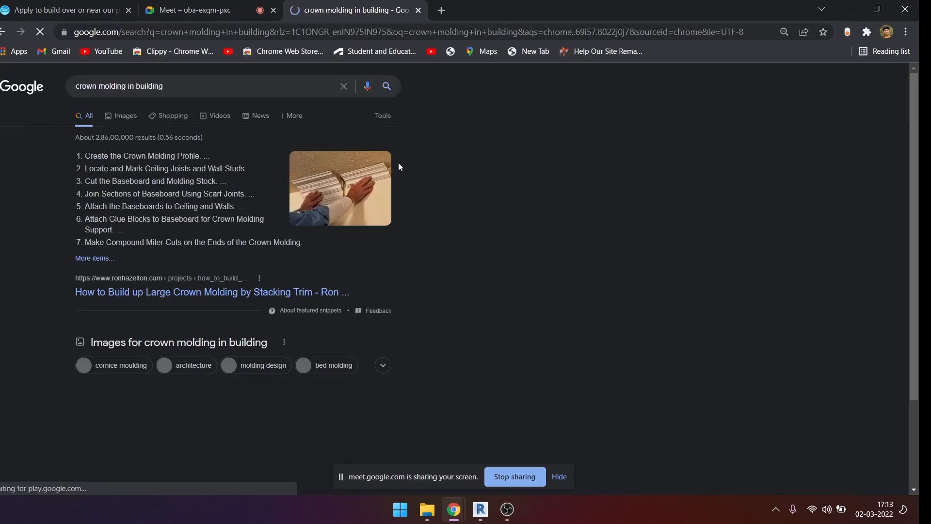
left_click(124, 117)
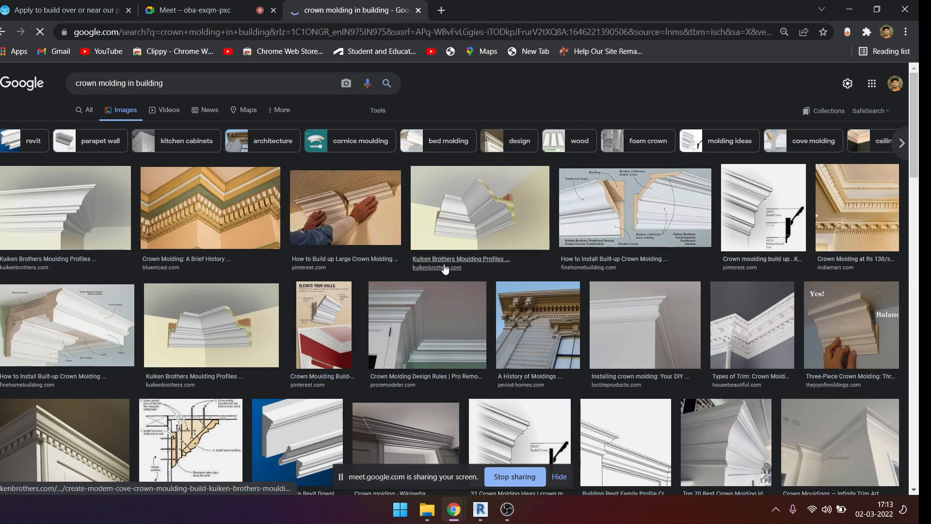
- Examine crown molding photos in the image results, previewing the Kuiken Brothers, Pro Remodeler and Pinterest examples
left_click(473, 227)
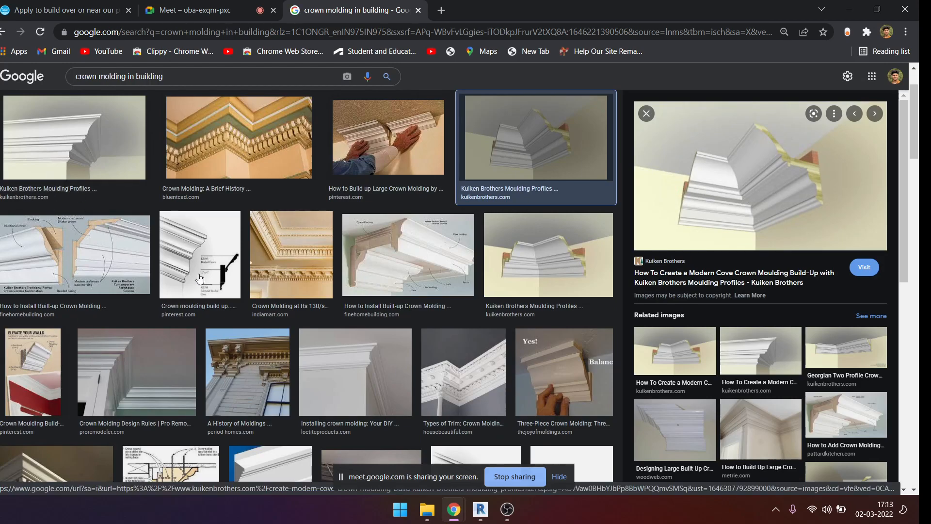
scroll(173, 367, "down", 1)
scroll(174, 368, "down", 3)
left_click(141, 238)
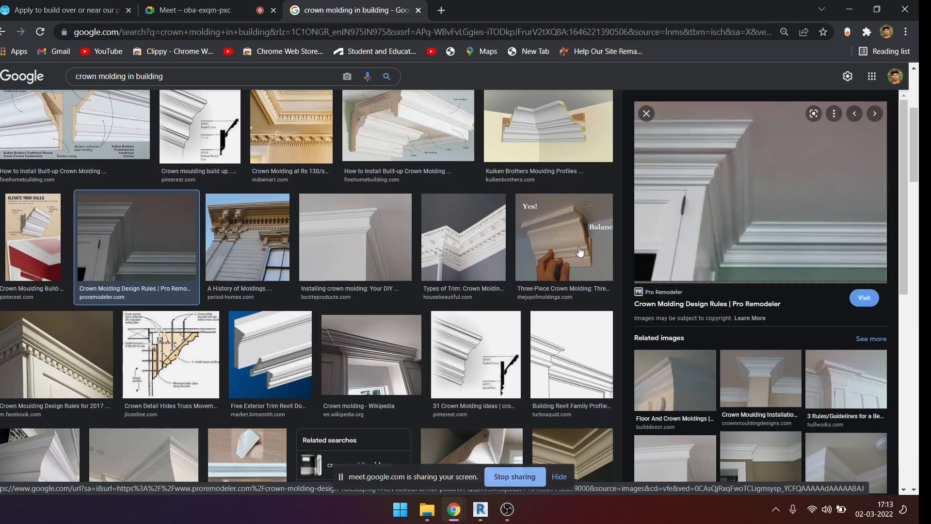
scroll(579, 328, "down", 3)
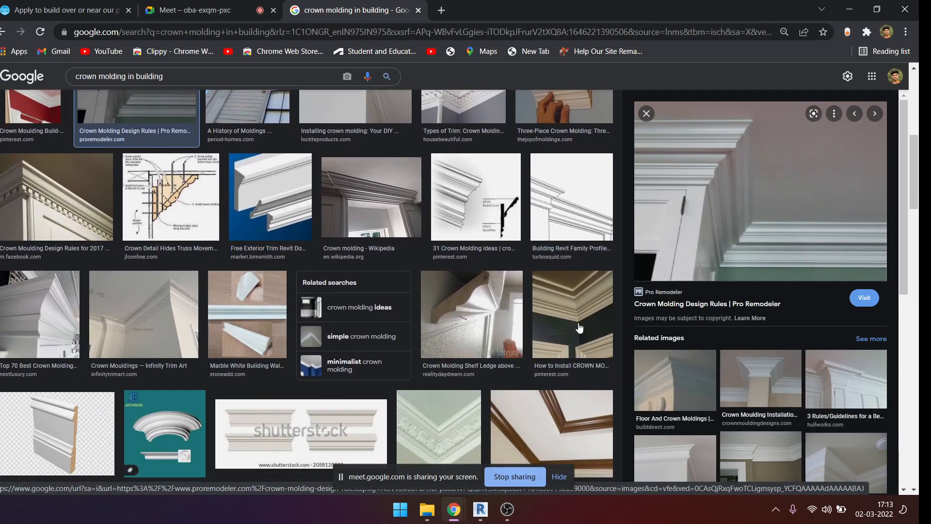
scroll(579, 328, "down", 2)
left_click(575, 222)
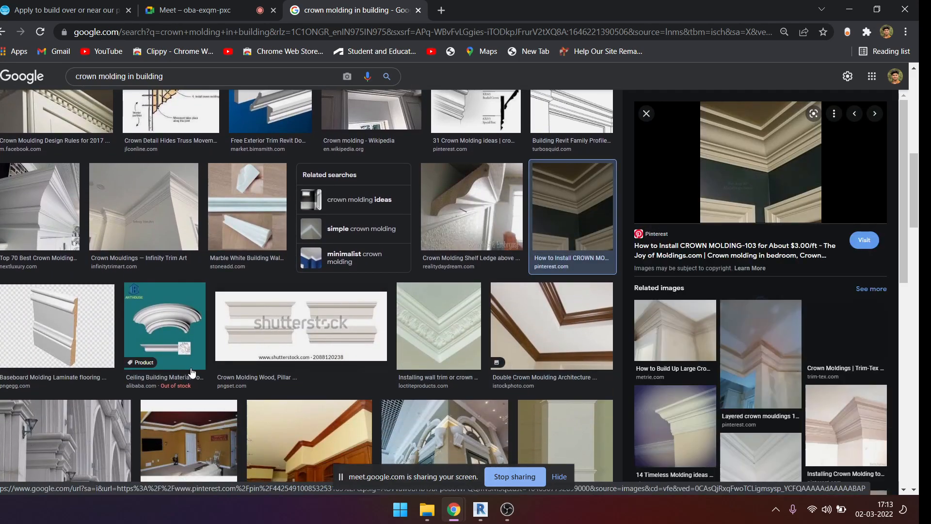
scroll(765, 291, "up", 10)
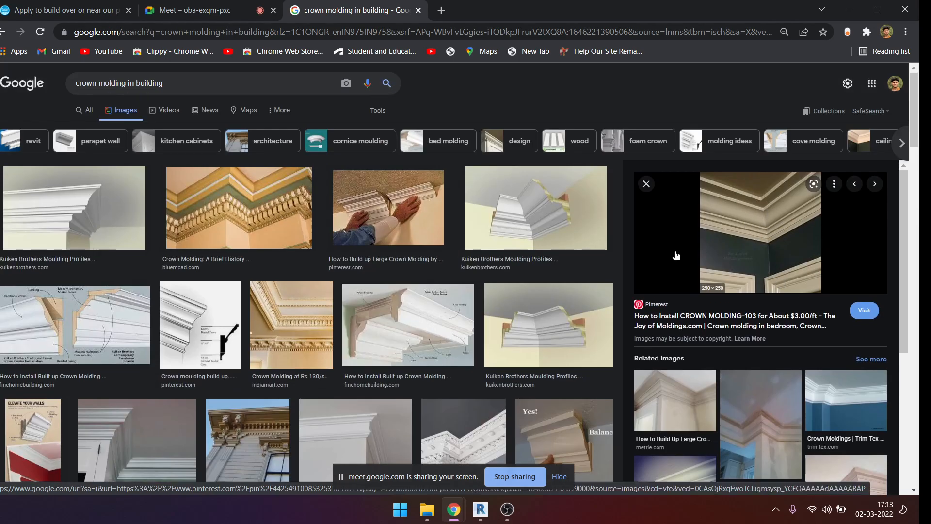
scroll(133, 272, "down", 7)
scroll(132, 272, "up", 3)
left_click(129, 235)
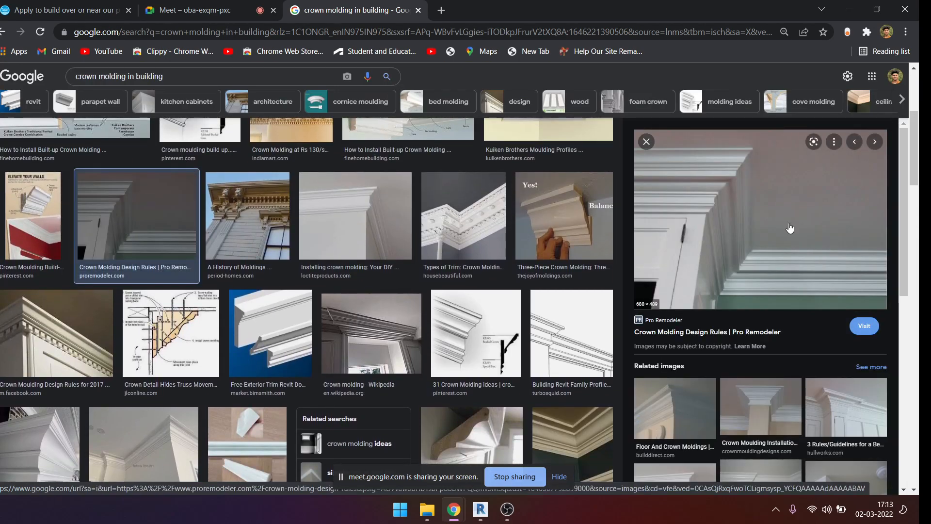
scroll(757, 184, "up", 3)
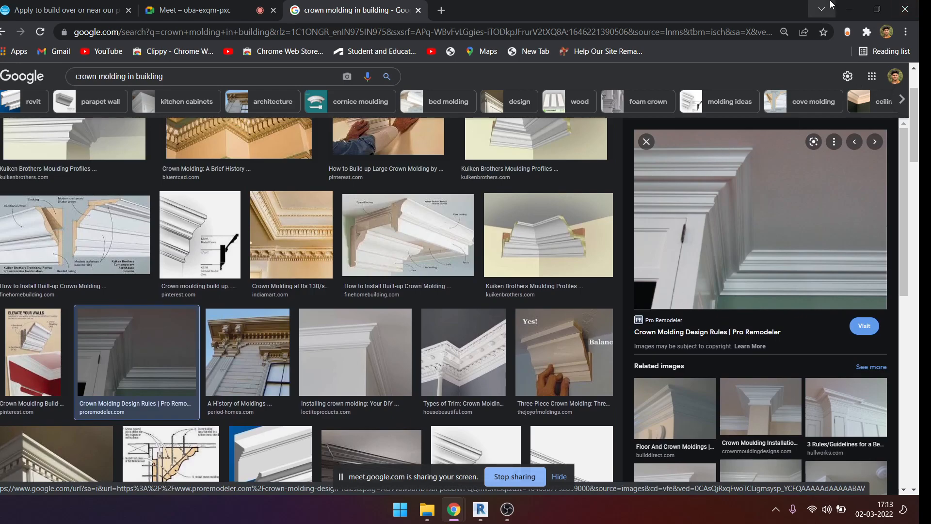
- Return to Revit and examine the house's outside walls, floor bands and roof from several sides in the 3D view
left_click(849, 8)
scroll(543, 228, "down", 4)
middle_click_drag(619, 306, 549, 358, "shift")
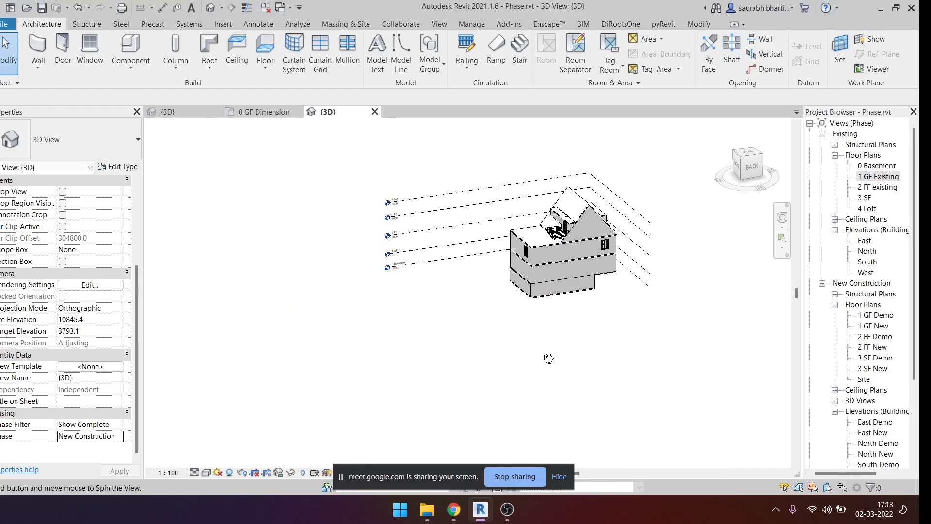
scroll(545, 233, "up", 8)
middle_click_drag(545, 229, 575, 251, "shift")
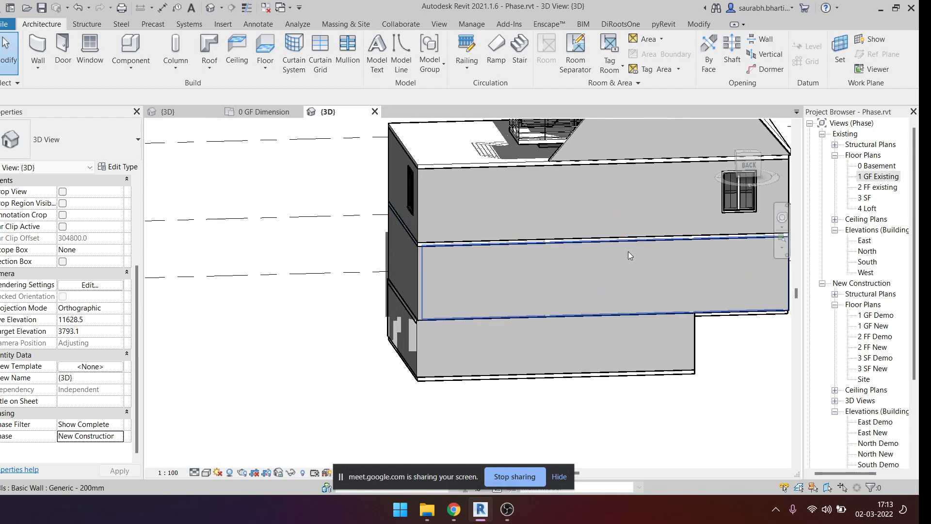
scroll(716, 266, "down", 5)
middle_click_drag(704, 272, 536, 293, "shift")
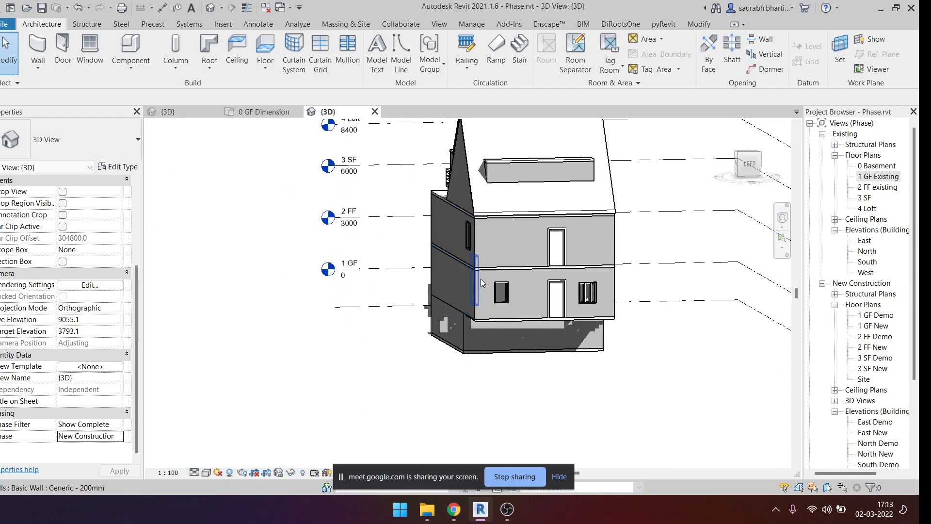
middle_click_drag(453, 275, 489, 291, "shift")
middle_click_drag(574, 324, 507, 316, "shift")
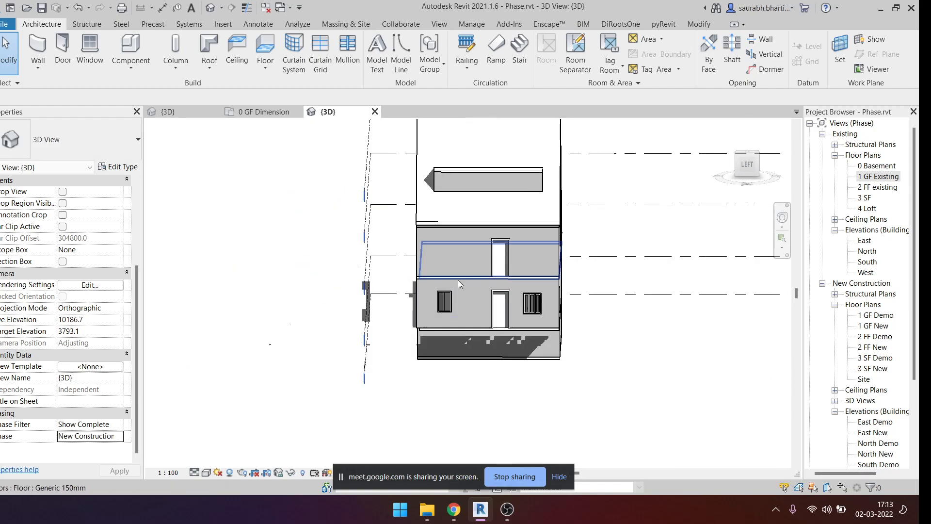
middle_click_drag(429, 280, 552, 271, "shift")
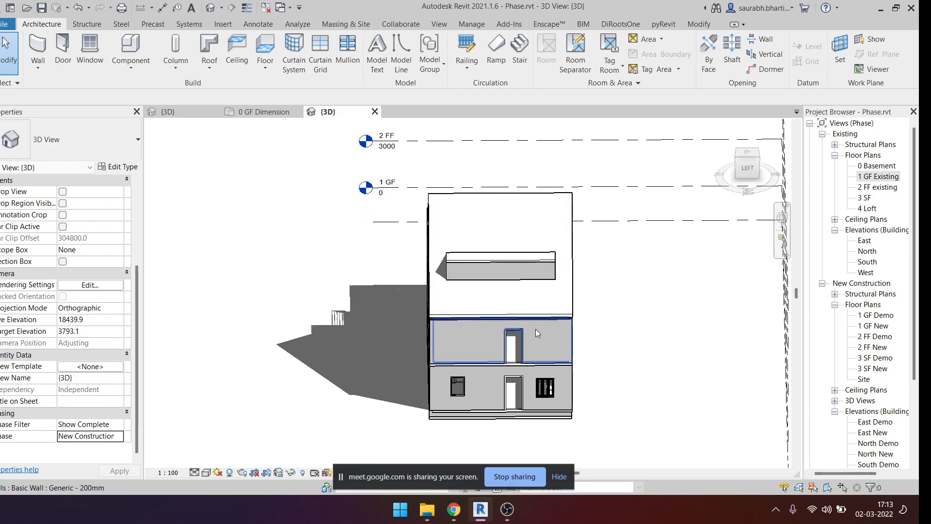
scroll(474, 294, "down", 2)
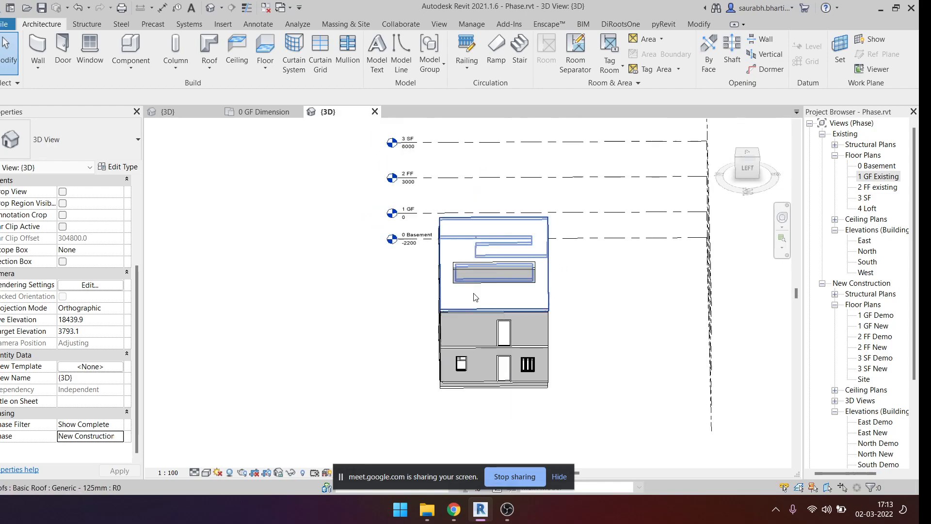
middle_click_drag(487, 353, 450, 248, "shift")
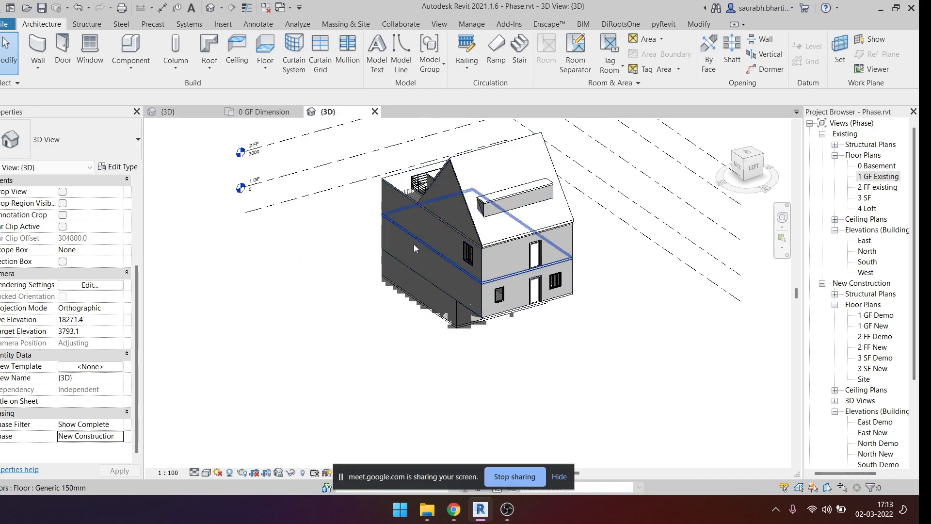
- Open the 1 GF Existing floor plan and start an in-place component in the Generic Models category, named Table
double_click(878, 176)
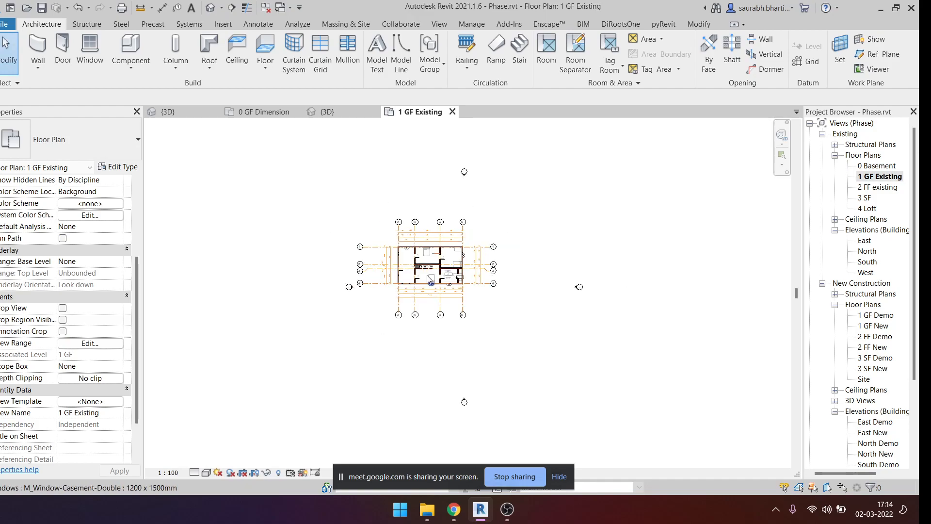
left_click(137, 71)
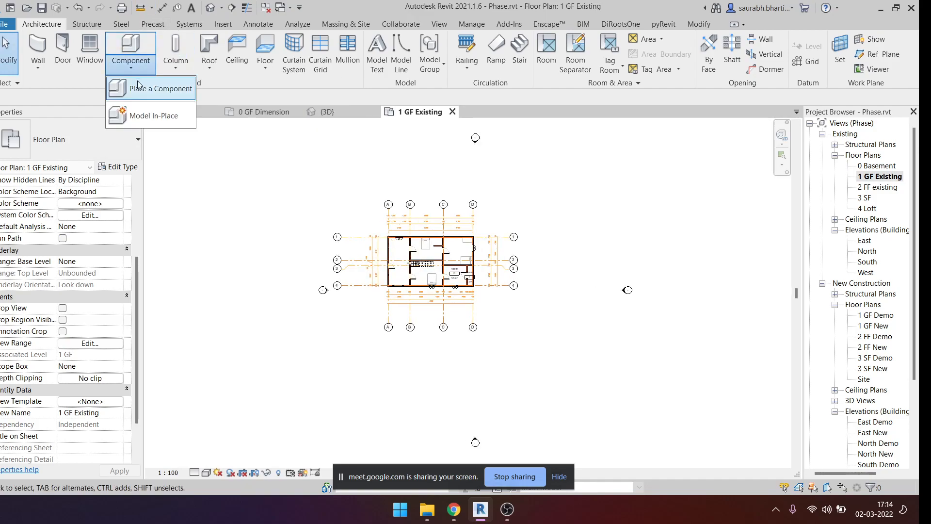
left_click(144, 116)
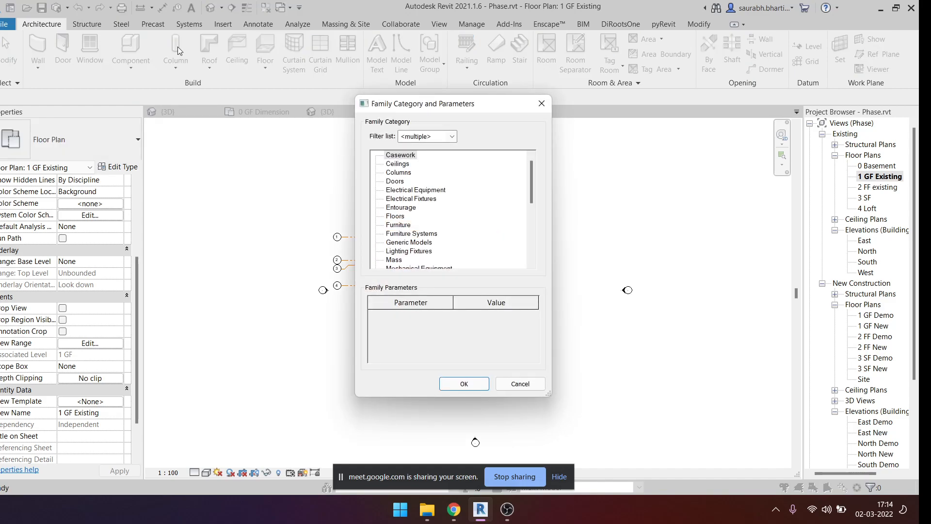
scroll(424, 243, "down", 4)
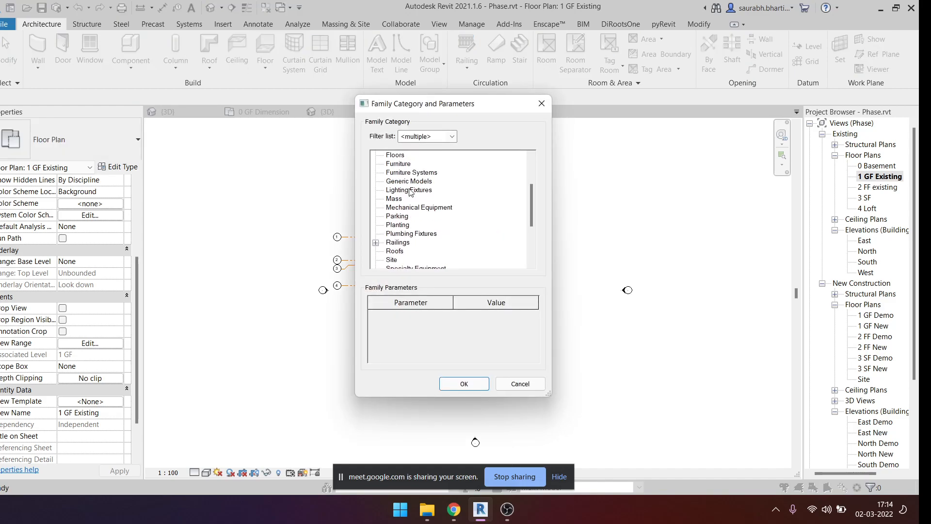
scroll(465, 250, "down", 1)
scroll(438, 242, "up", 5)
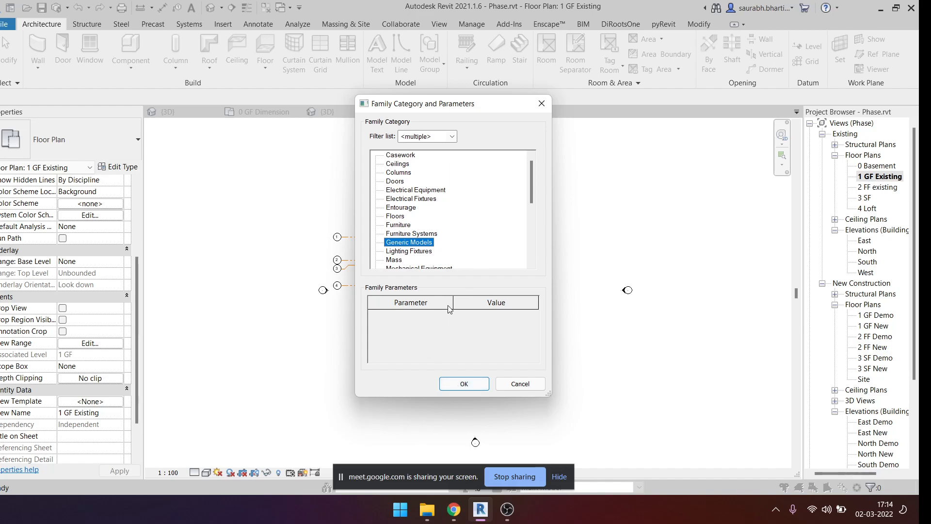
scroll(437, 235, "down", 2)
scroll(415, 221, "down", 6)
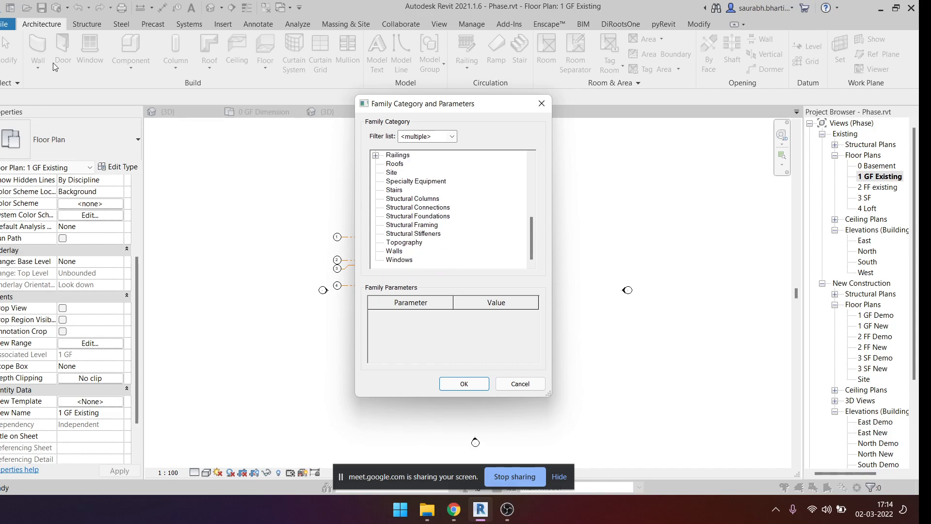
scroll(403, 226, "up", 6)
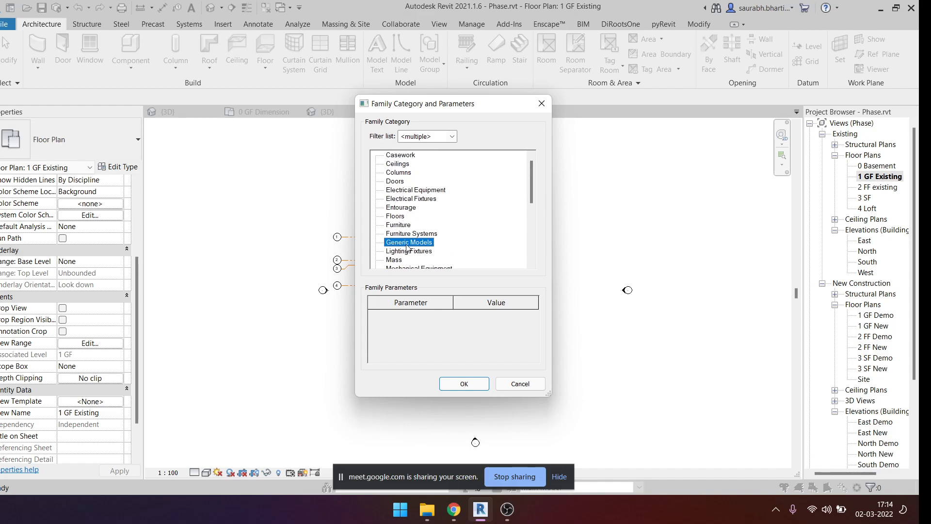
left_click(461, 382)
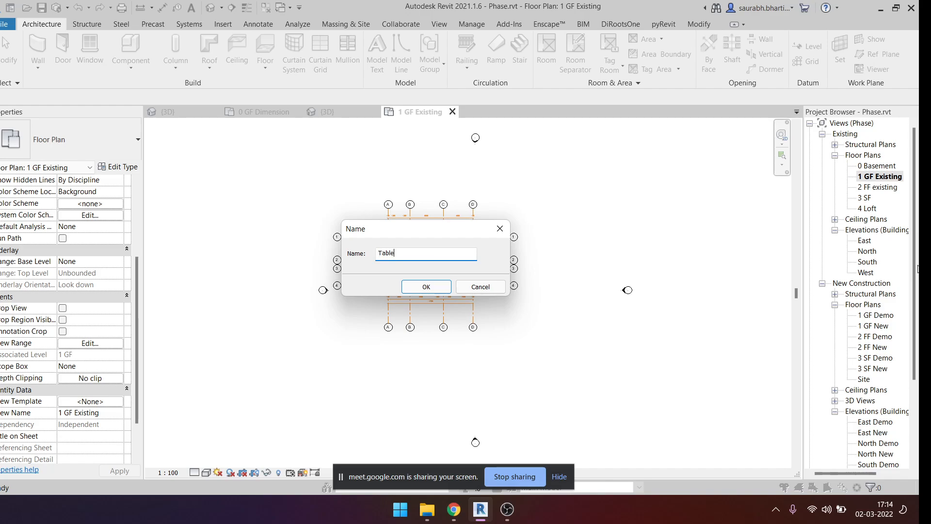
left_click(433, 286)
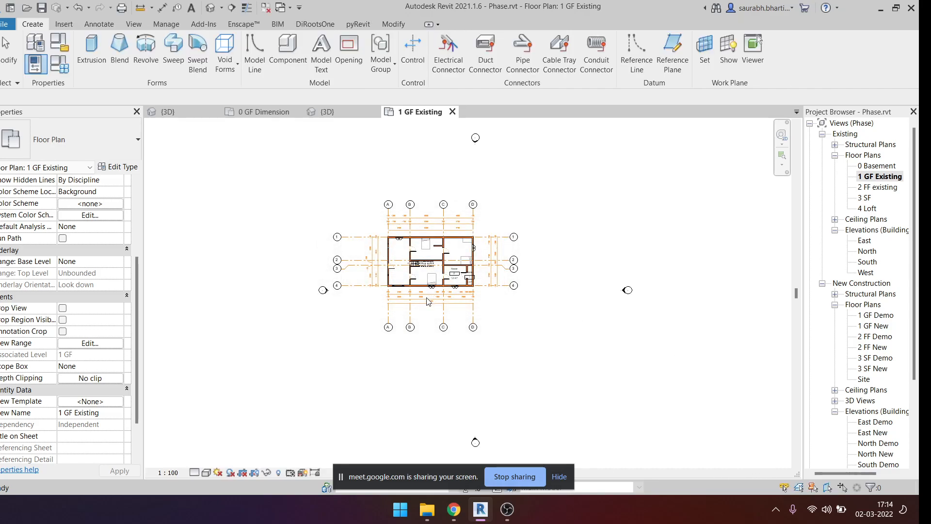
left_click(92, 49)
left_click(443, 41)
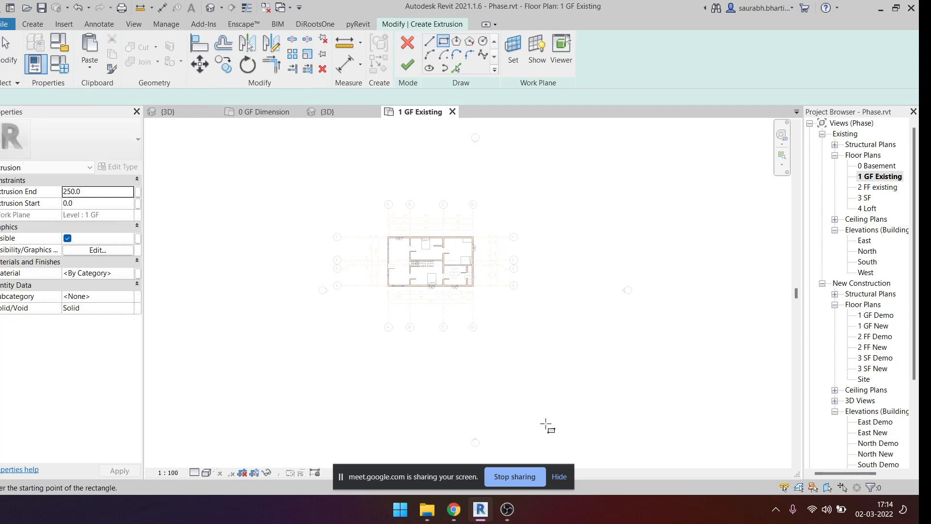
middle_click_drag(542, 414, 540, 396)
key("Escape")
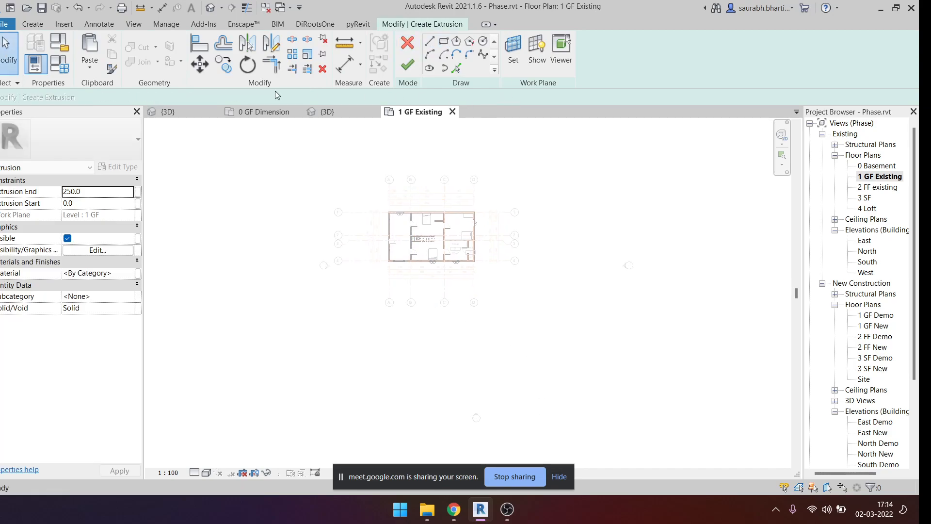
left_click(38, 27)
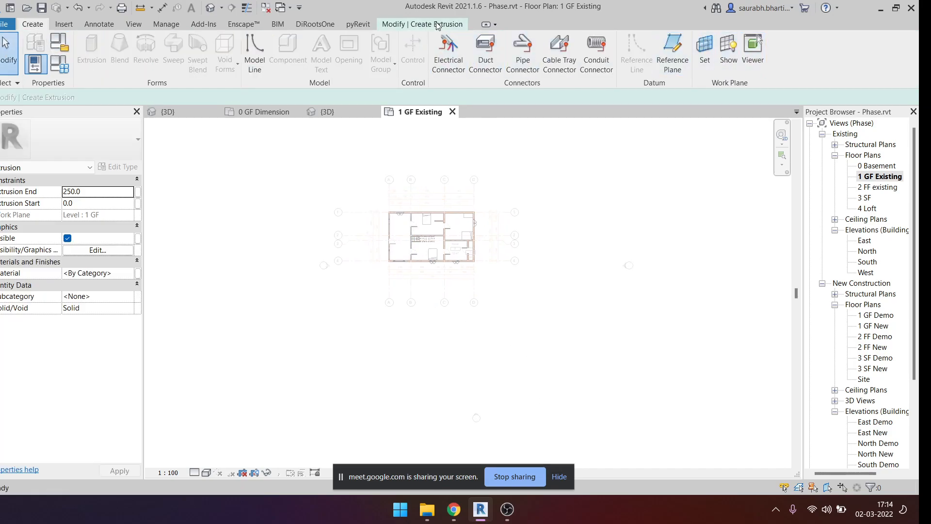
left_click(438, 25)
left_click(416, 42)
left_click(34, 26)
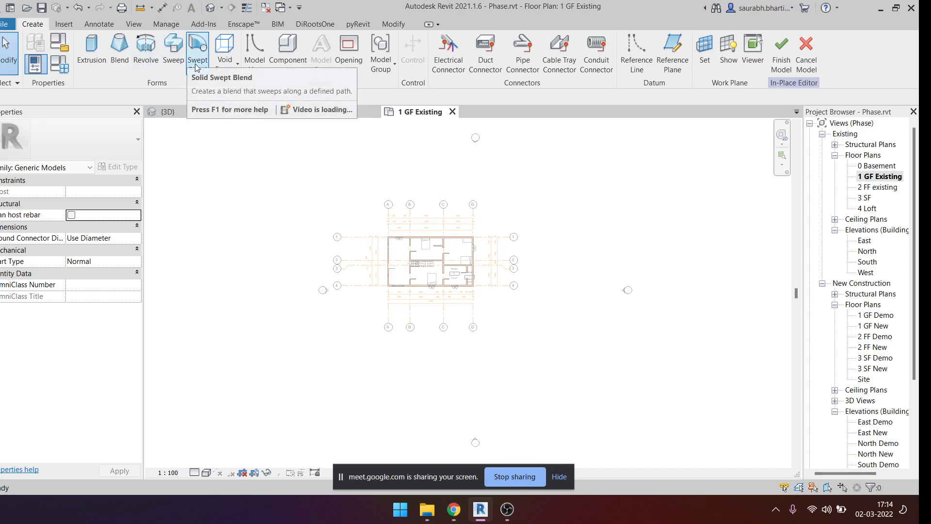
left_click(227, 77)
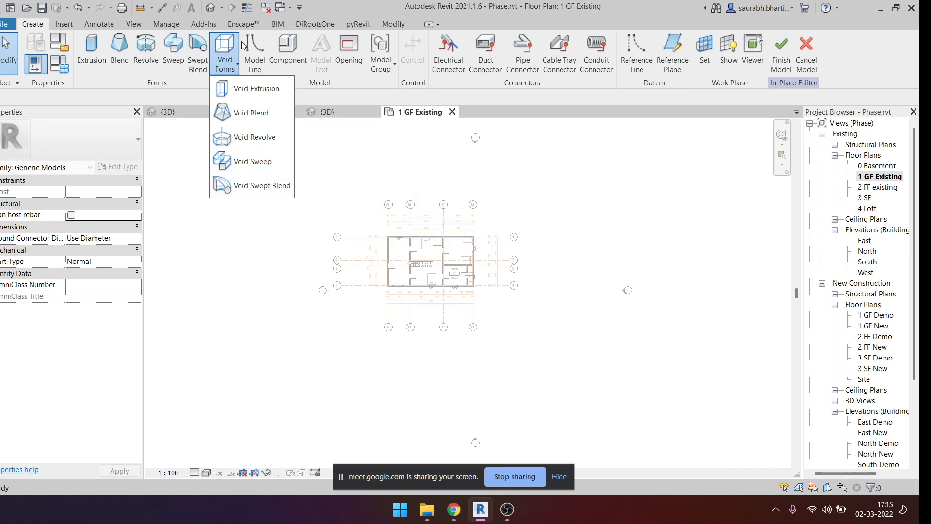
left_click(227, 48)
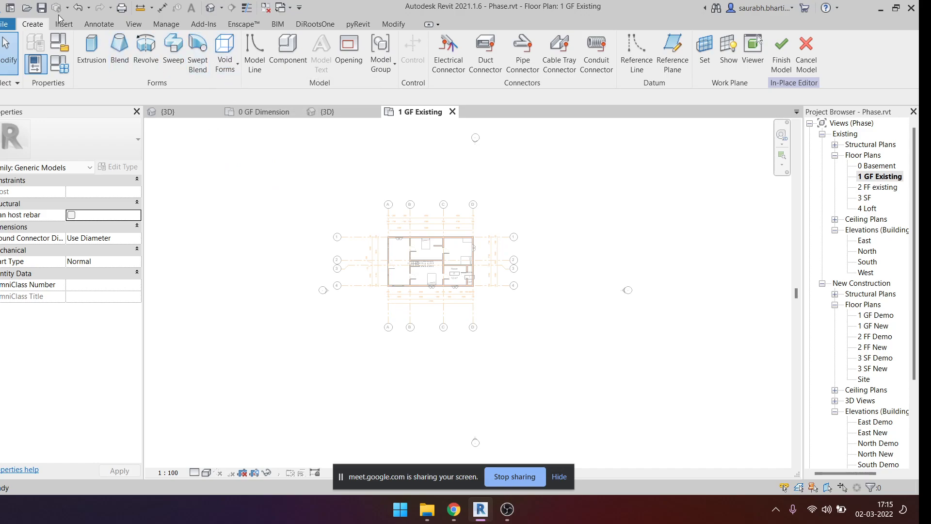
mouse_move(427, 509)
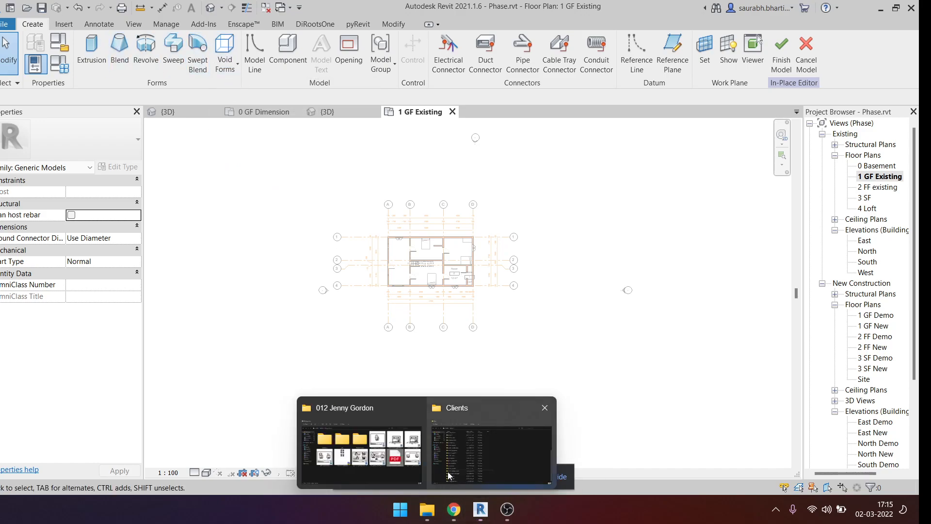
left_click(405, 457)
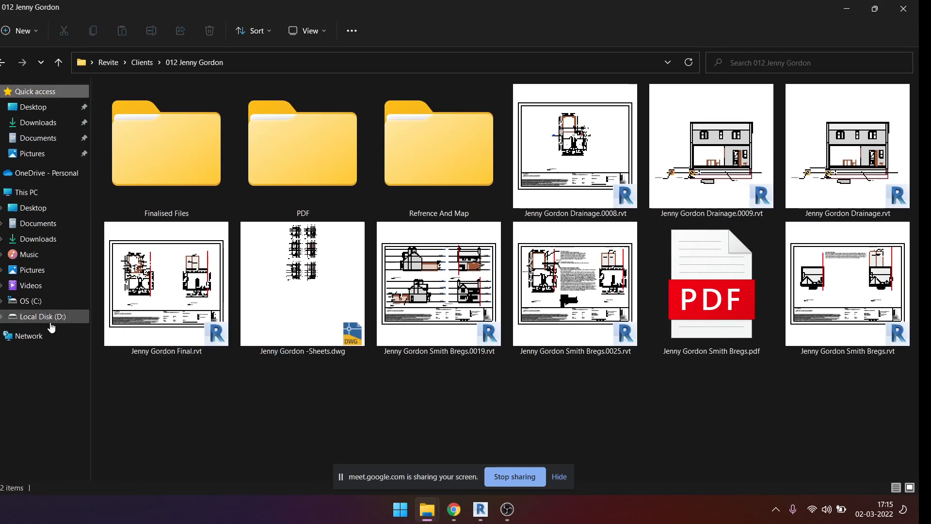
left_click(44, 316)
double_click(713, 177)
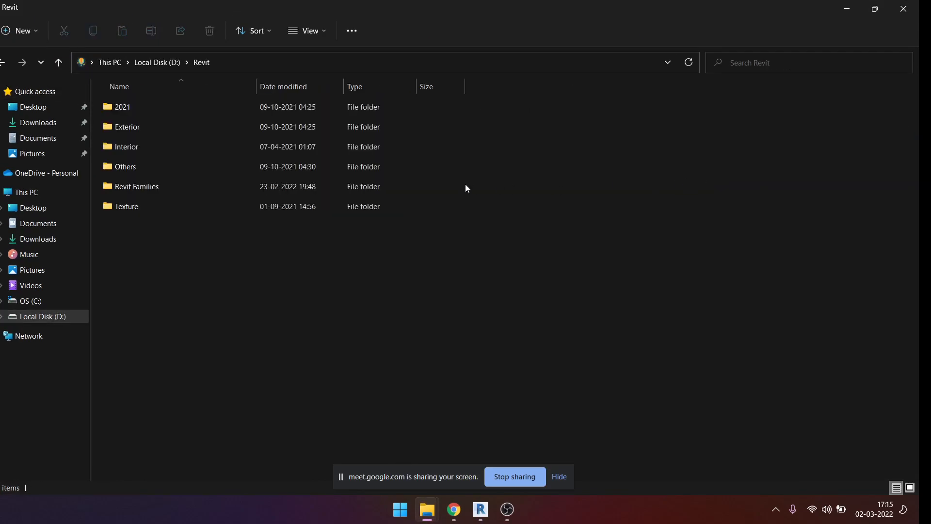
left_click(904, 9)
- Search the computer for the "bim srv" folder and open the most recently modified Revit project file in its Project subfolder
left_click(776, 509)
left_click(788, 426)
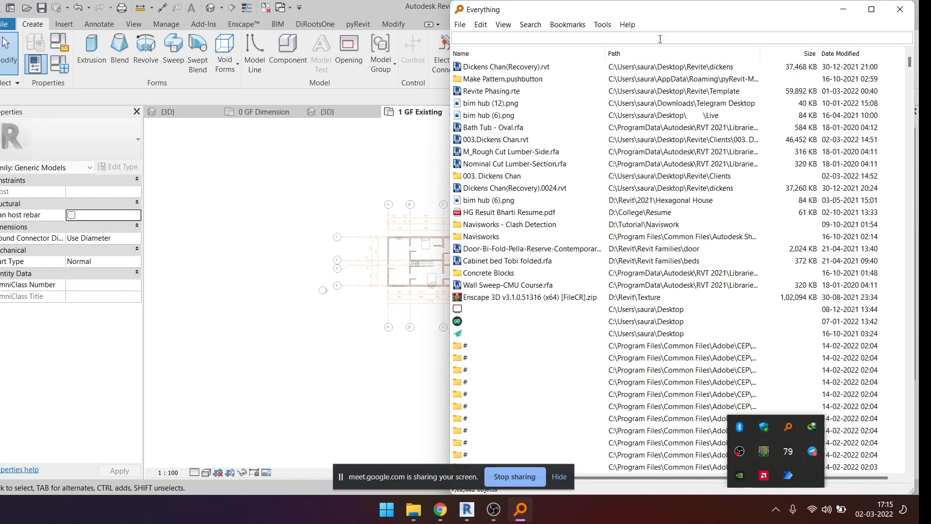
type("bim srv")
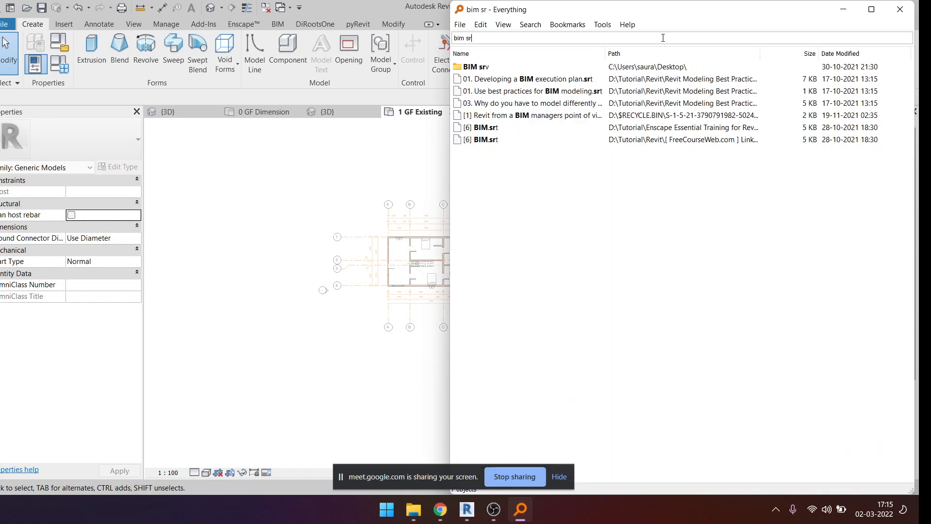
double_click(488, 67)
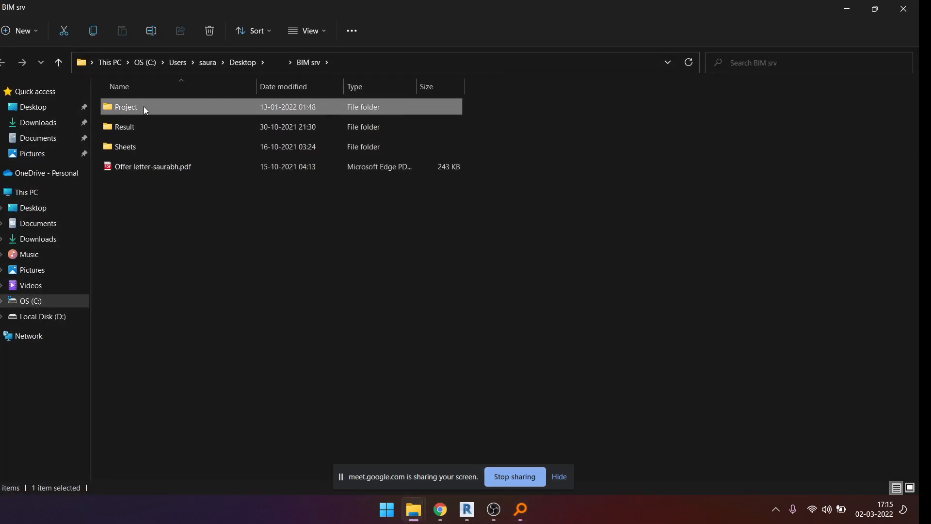
double_click(144, 106)
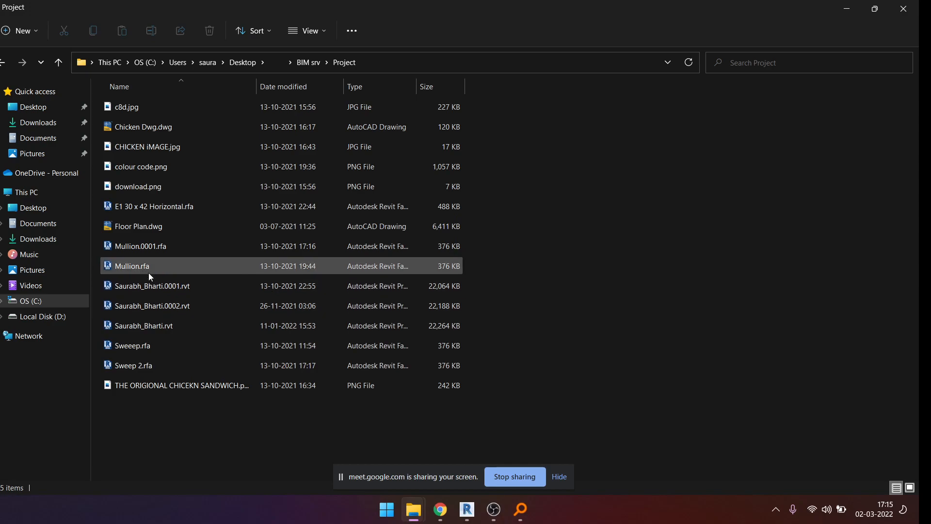
double_click(166, 327)
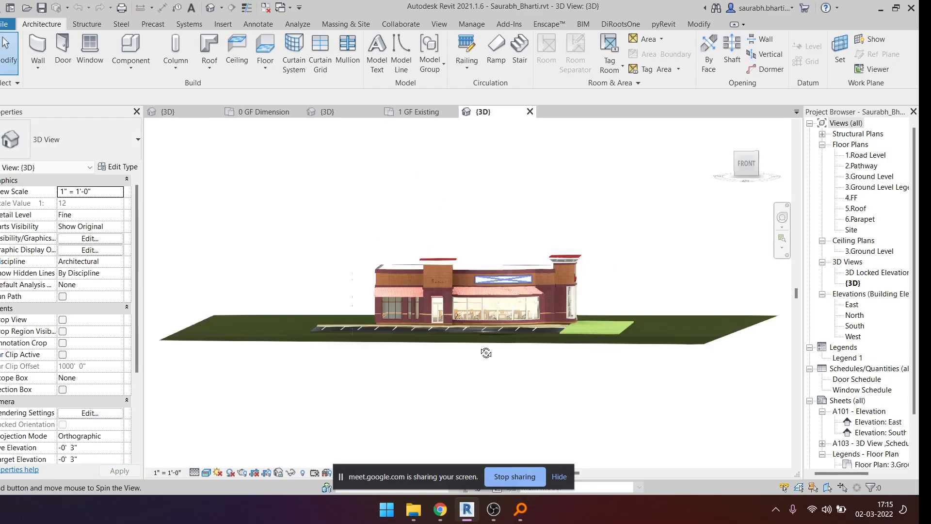
- Enable the section box in the restaurant's 3D view and lower its upper face to cut away the roof and expose the interior
scroll(8, 380, "down", 5)
left_click(63, 262)
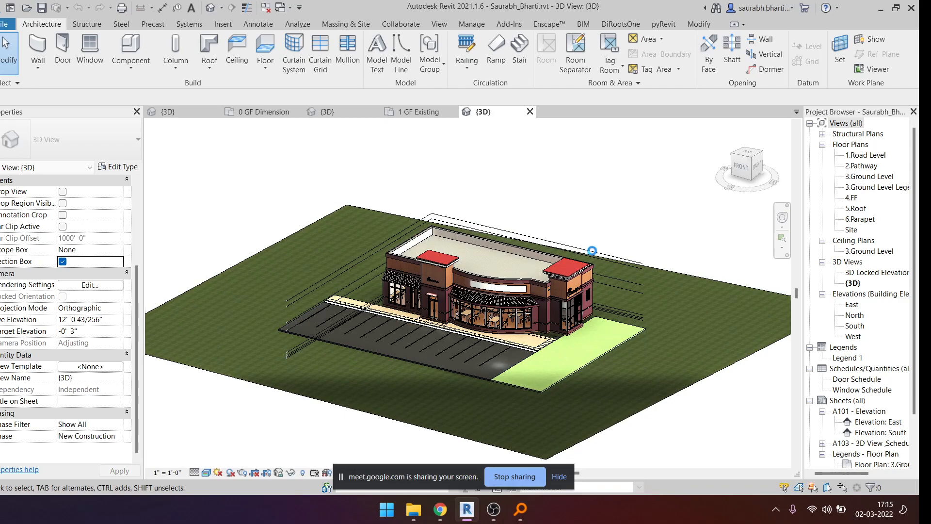
scroll(612, 229, "down", 1)
left_click(611, 239)
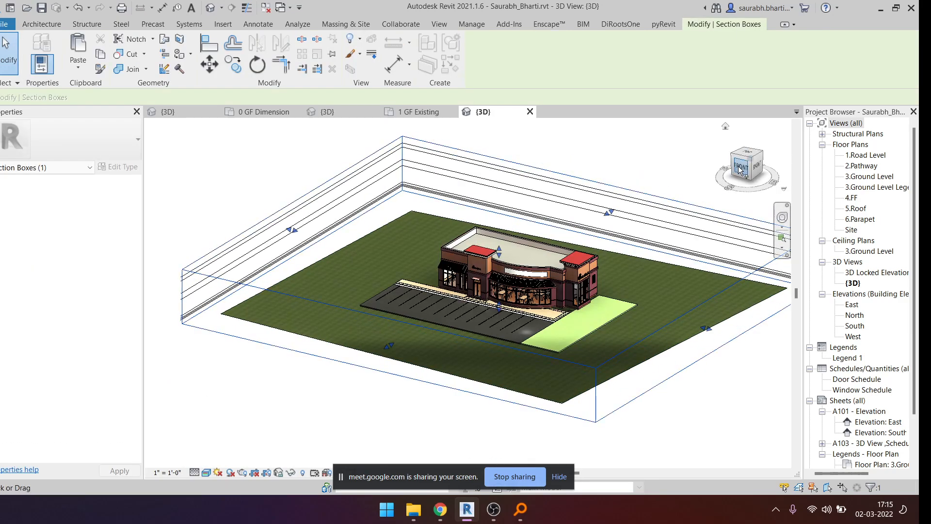
left_click(739, 168)
left_click_drag(468, 248, 494, 298)
middle_click_drag(531, 327, 465, 396, "shift")
- Examine the dining area's in-place furniture, selecting a small table, the long table and the wall-mounted counter slab
scroll(462, 247, "up", 5)
scroll(455, 285, "up", 5)
middle_click_drag(454, 285, 508, 269, "shift")
scroll(509, 269, "down", 4)
left_click(360, 357)
middle_click_drag(360, 358, 387, 371, "shift")
scroll(357, 339, "down", 3)
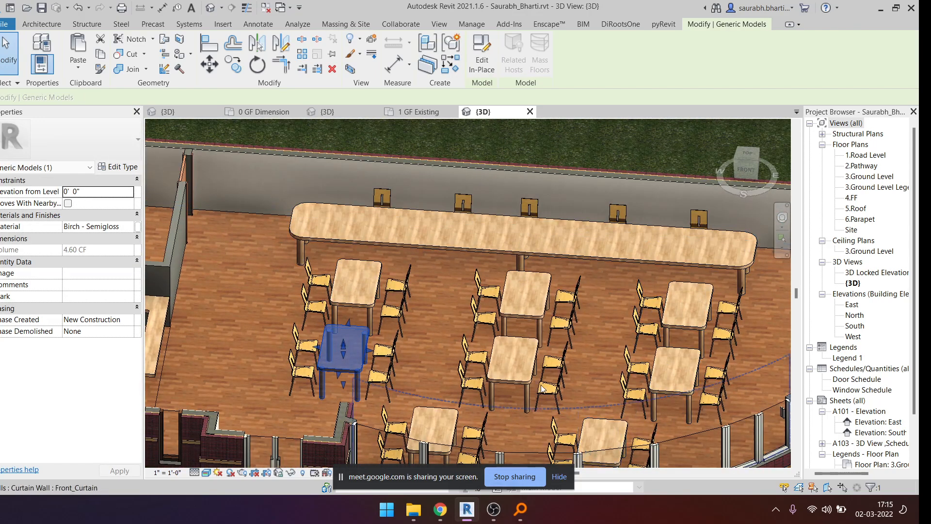
middle_click_drag(510, 351, 303, 266, "shift")
left_click(535, 222)
scroll(310, 264, "up", 3)
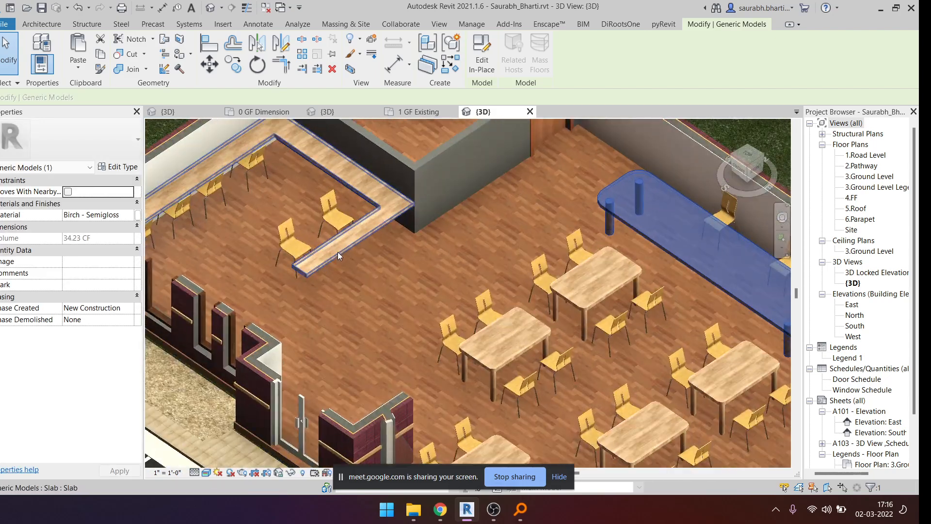
left_click(370, 218)
scroll(371, 224, "down", 2)
middle_click_drag(365, 275, 311, 248, "shift")
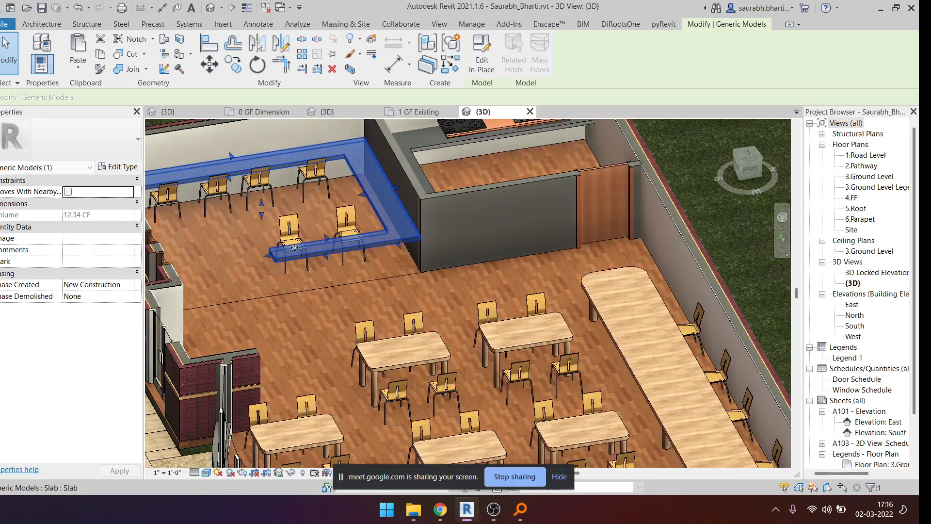
scroll(383, 237, "down", 3)
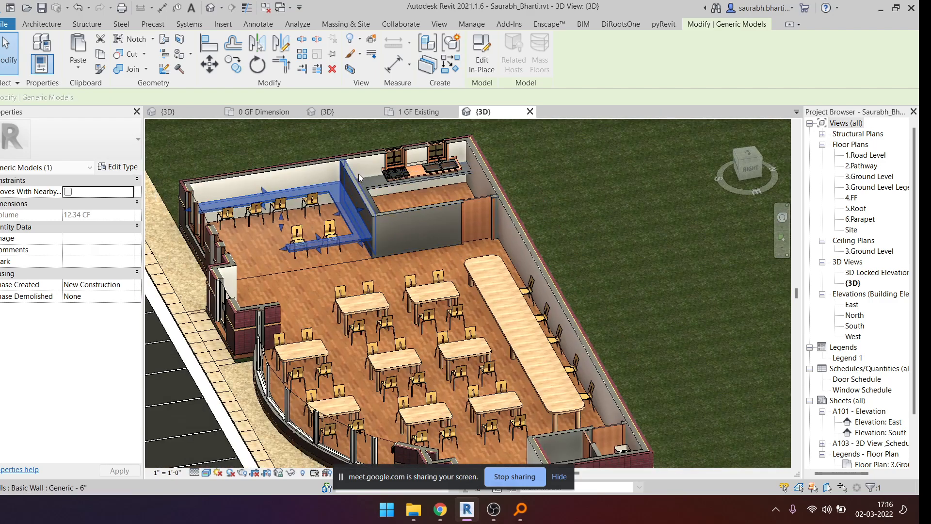
- Examine the in-place kitchen slab and the countertop with sink and hob, viewing the kitchen from several angles
left_click(425, 166)
scroll(425, 166, "up", 5)
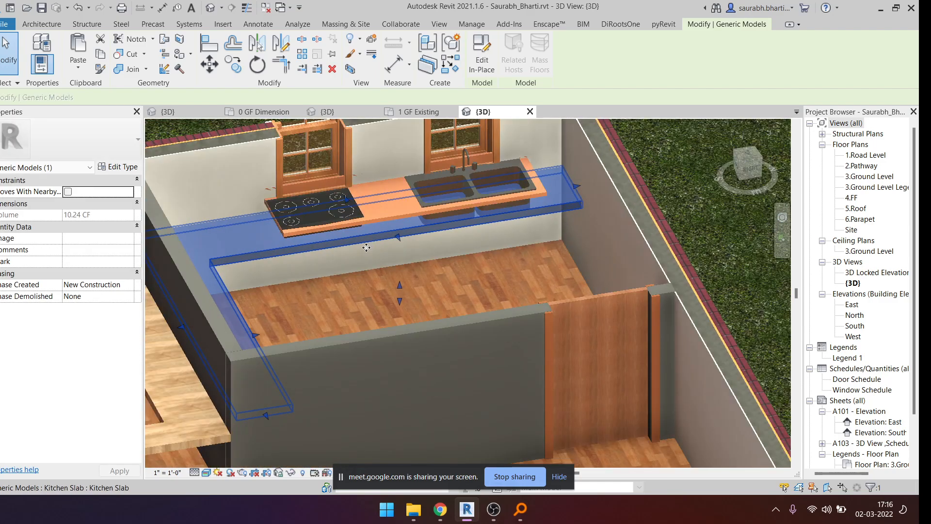
scroll(388, 248, "up", 3)
middle_click_drag(389, 249, 390, 211, "shift")
key("Escape")
left_click(380, 228)
scroll(379, 227, "down", 3)
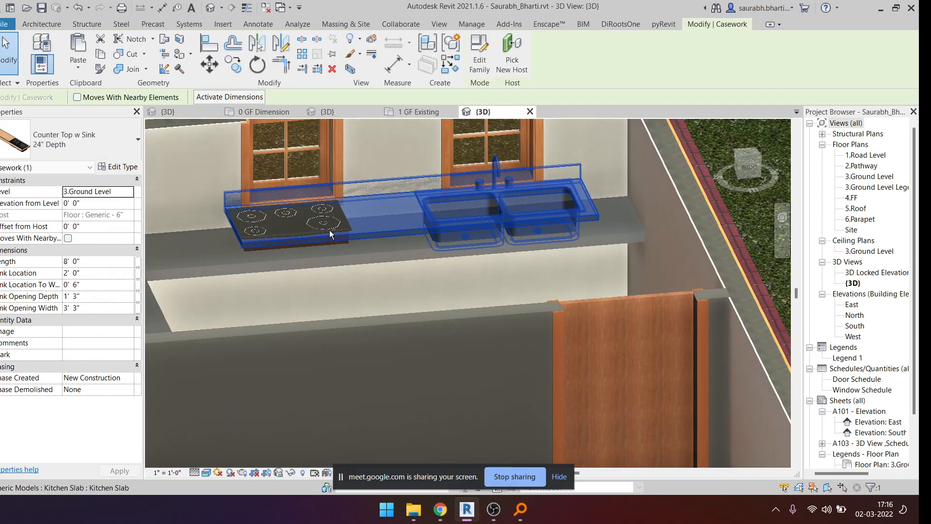
left_click(100, 136)
left_click(100, 139)
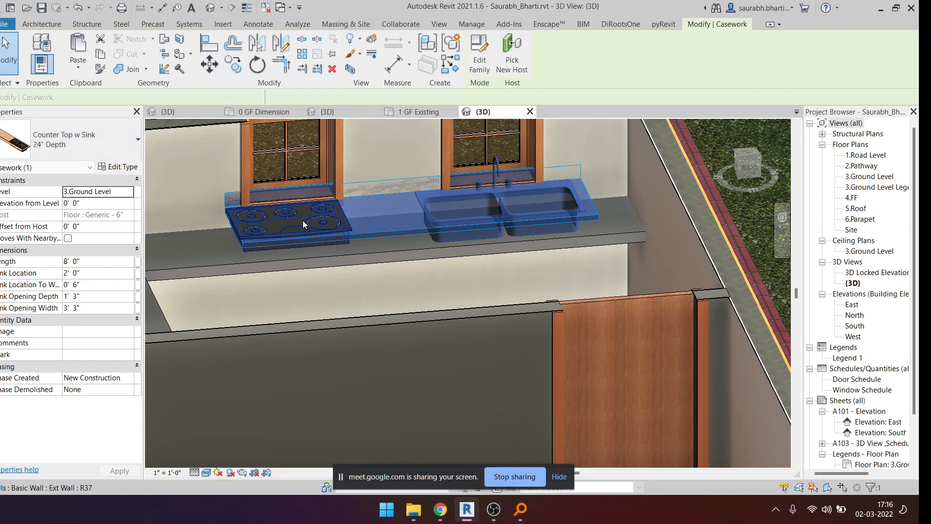
scroll(387, 231, "down", 3)
key("Escape")
middle_click_drag(454, 283, 373, 265, "shift")
scroll(372, 266, "down", 3)
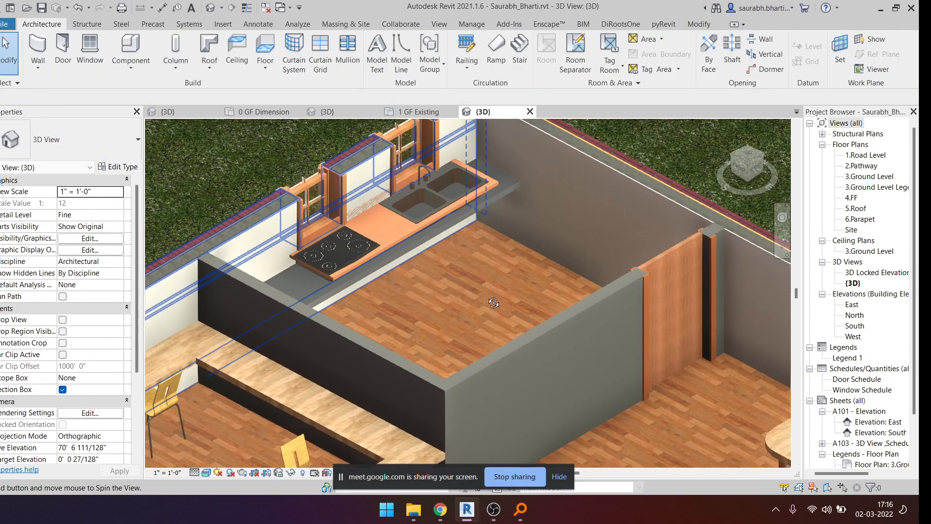
left_click(371, 266)
middle_click_drag(541, 353, 528, 293, "shift")
- Examine how the long table and the small dining tables are shaped, checking their tops and legs from the side and above
left_click(655, 318)
scroll(524, 321, "up", 1)
scroll(525, 322, "up", 3)
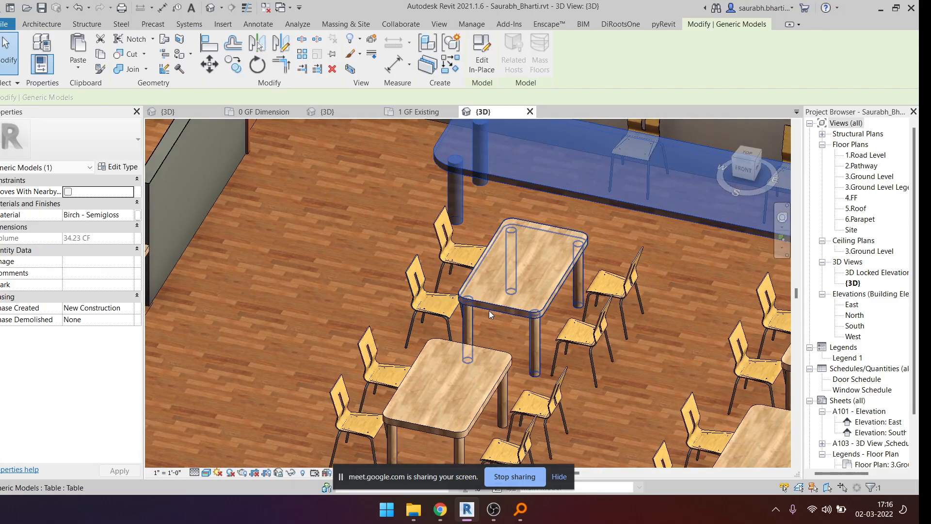
scroll(532, 292, "up", 1)
left_click(531, 293)
scroll(431, 241, "down", 3)
scroll(432, 245, "down", 3)
scroll(601, 301, "down", 2)
middle_click_drag(617, 296, 548, 346, "shift")
scroll(645, 293, "up", 5)
left_click(644, 293)
left_click(413, 295)
middle_click_drag(413, 295, 459, 261, "shift")
scroll(403, 277, "up", 6)
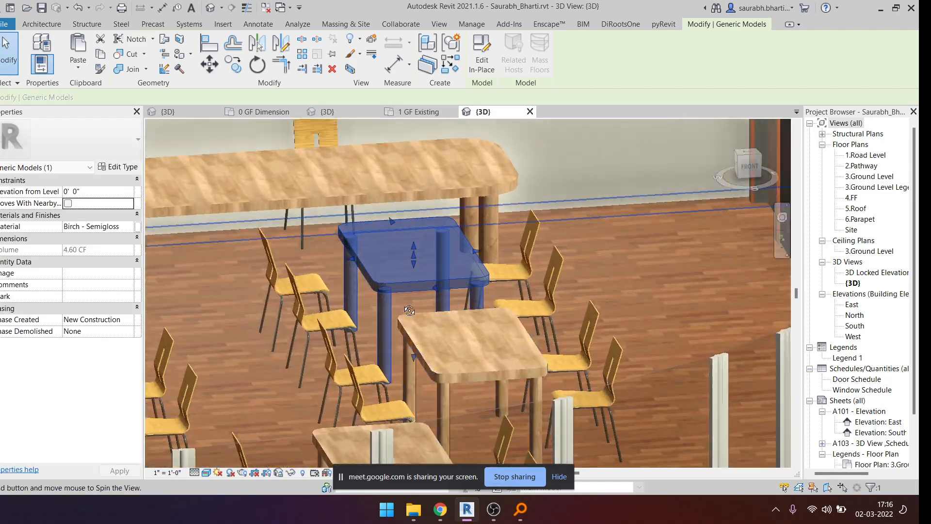
key("Escape")
scroll(354, 251, "up", 3)
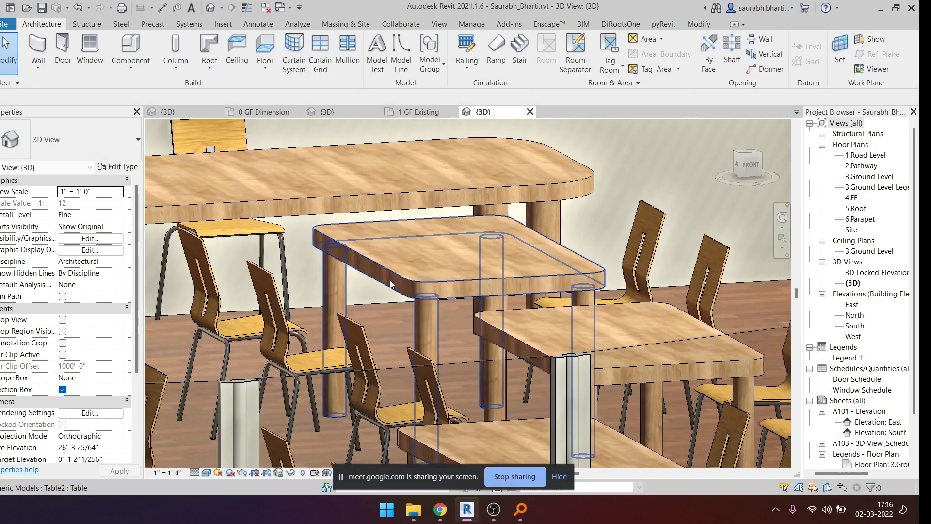
middle_click_drag(501, 218, 438, 347, "shift")
left_click(383, 344)
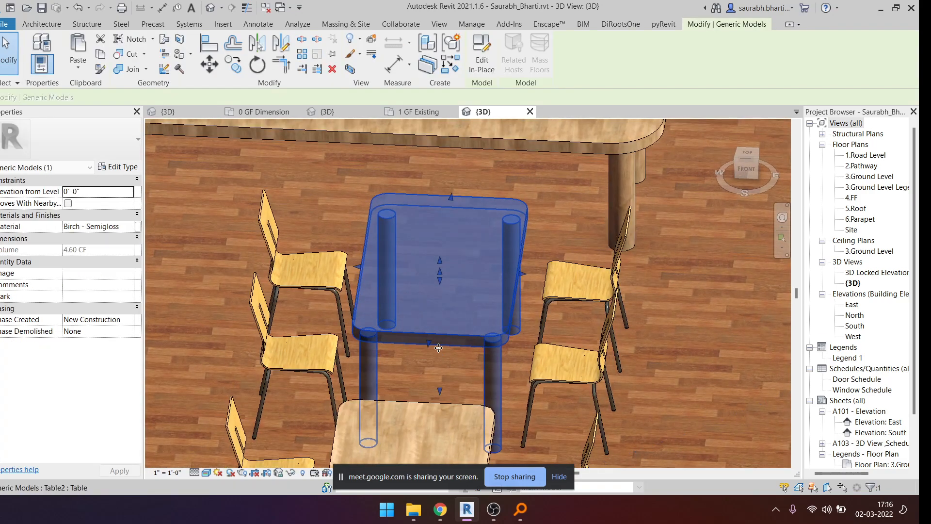
middle_click_drag(507, 356, 509, 409, "shift")
key("Escape")
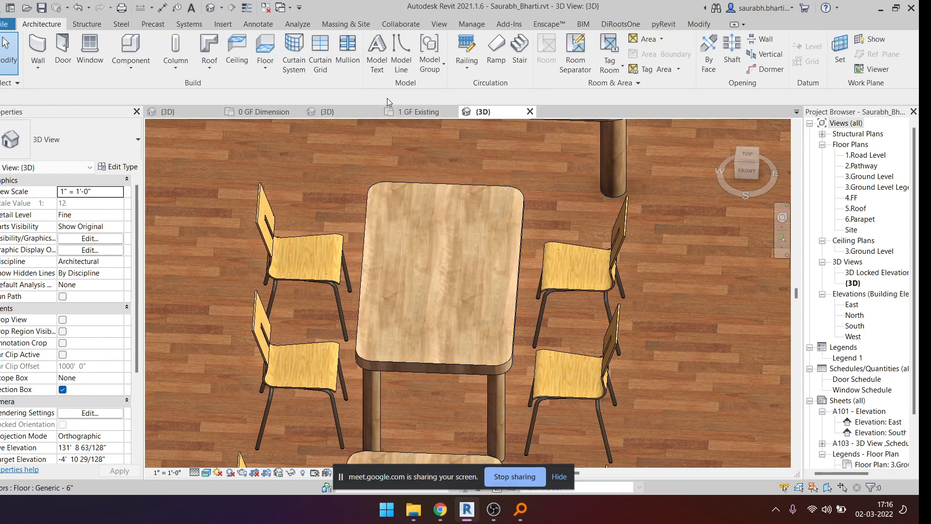
- Close the extra 3D view beside the floor plan and return to 1 GF Existing in the Phase project
left_click(374, 112)
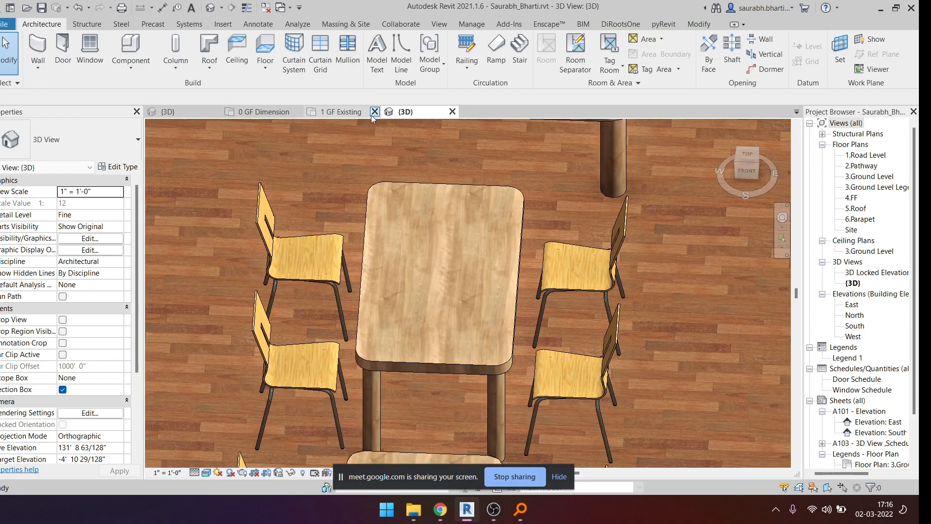
left_click(351, 109)
scroll(440, 275, "up", 5)
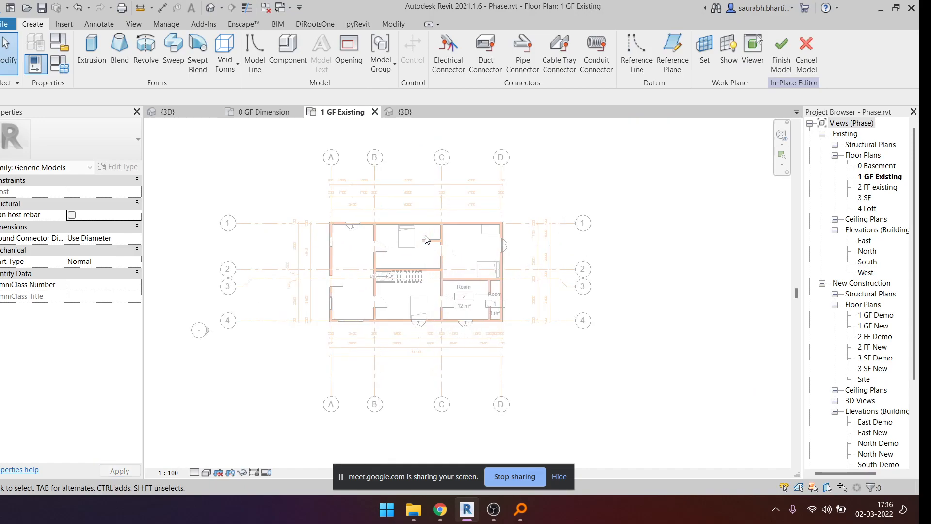
- Start an extrusion and sketch a rectangle about 3700 by 1700 mm below the house plan, between grids B and C
left_click(92, 51)
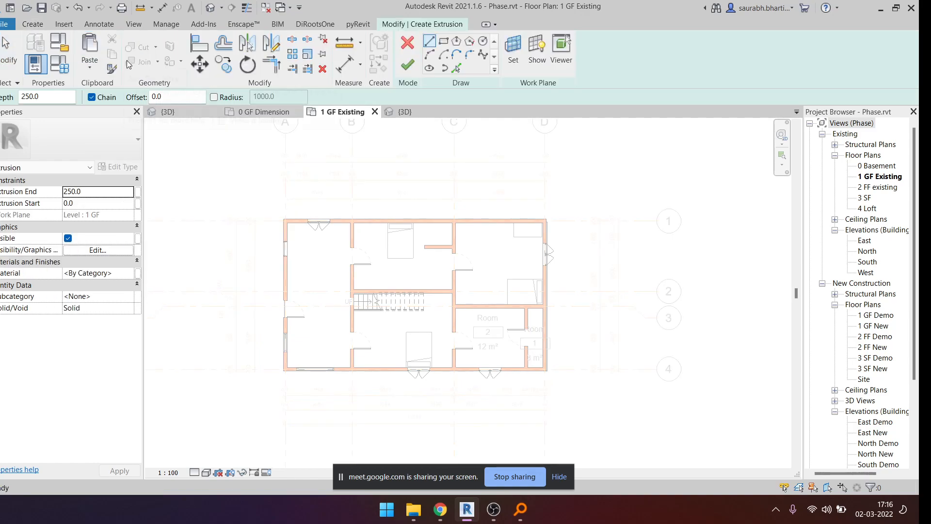
left_click(448, 44)
scroll(374, 371, "down", 1)
middle_click_drag(367, 357, 392, 224)
left_click(367, 266)
key("Escape")
left_click(395, 292)
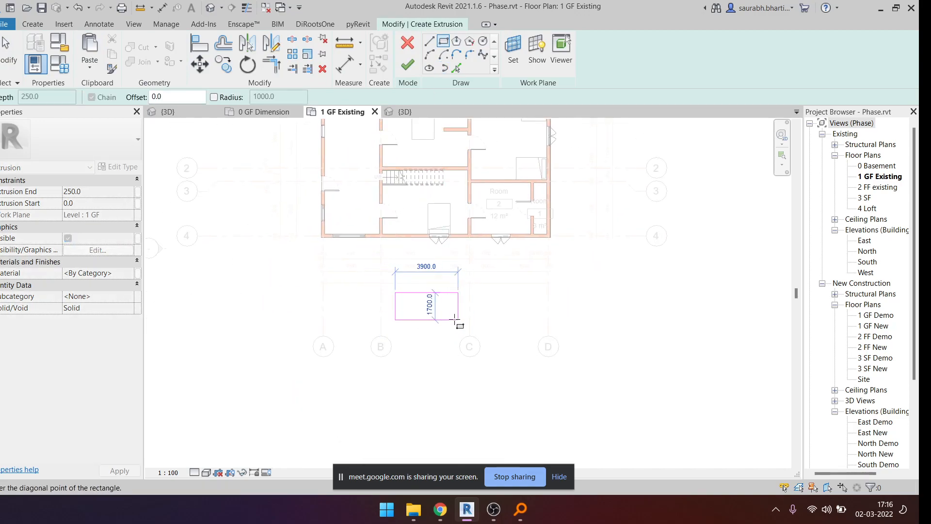
left_click(455, 319)
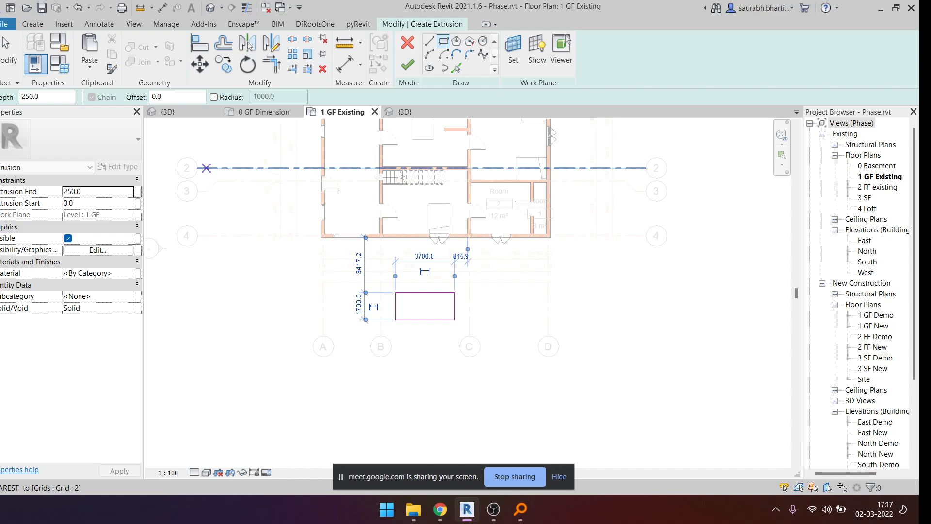
left_click(96, 203)
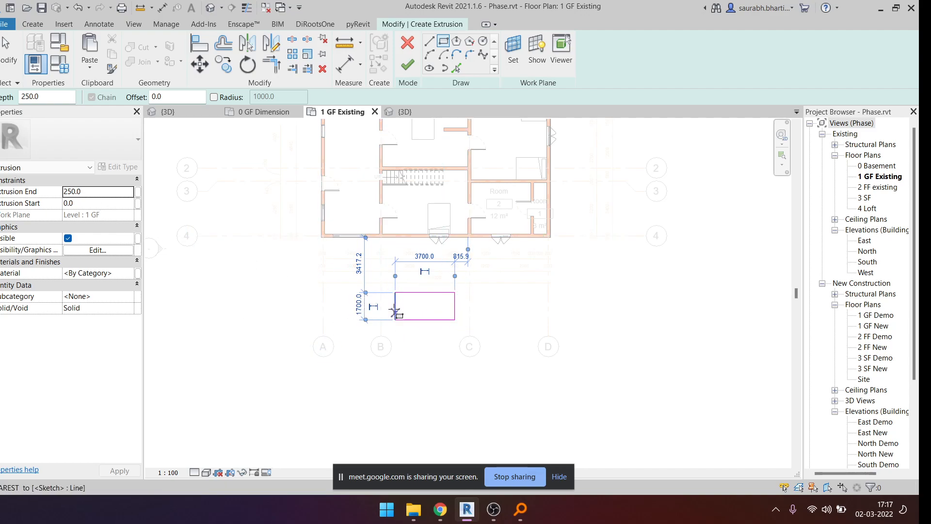
key("Escape")
key("Escape")
scroll(453, 303, "up", 4)
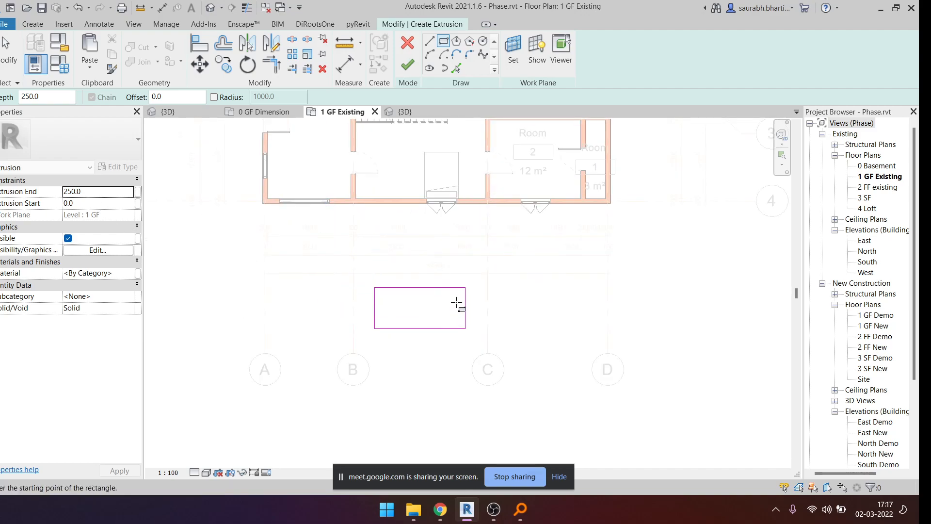
- Shrink the sketched rectangle by moving its right edge and upper edge inward
mouse_move(474, 305)
left_mouse_down()
mouse_move(389, 300)
mouse_move(360, 311)
left_mouse_up()
left_click(359, 335)
scroll(360, 328, "up", 3)
scroll(332, 321, "down", 2)
- Finish the rectangle as a 250 mm deep extrusion and complete the in-place Table model
mouse_move(255, 272)
left_mouse_down()
mouse_move(484, 457)
mouse_move(437, 404)
left_mouse_up()
left_click(373, 363)
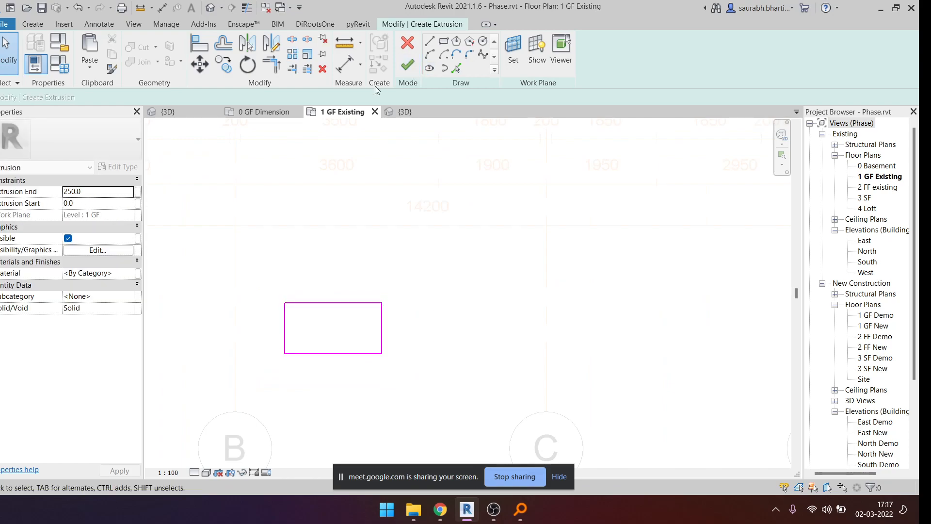
left_click(406, 68)
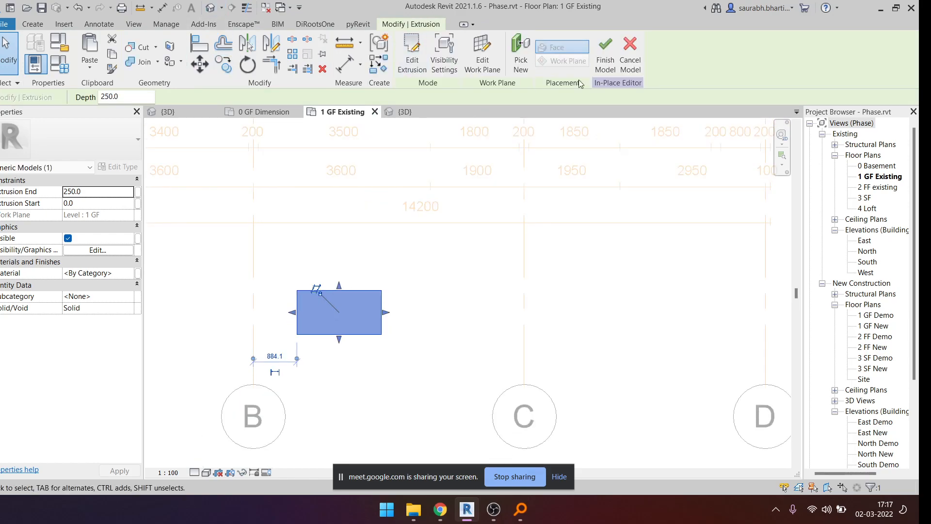
left_click(605, 63)
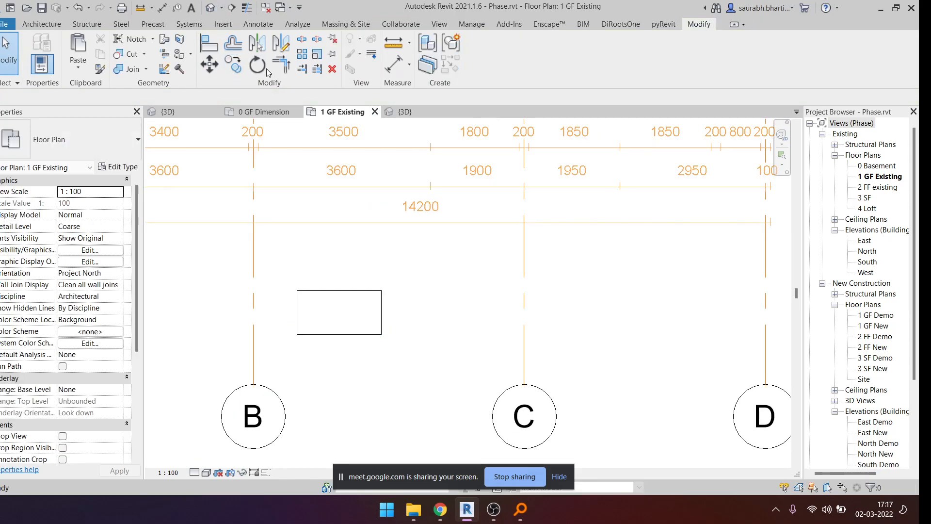
- Open the default 3D view and open the Table model beside the house for in-place editing
left_click(211, 11)
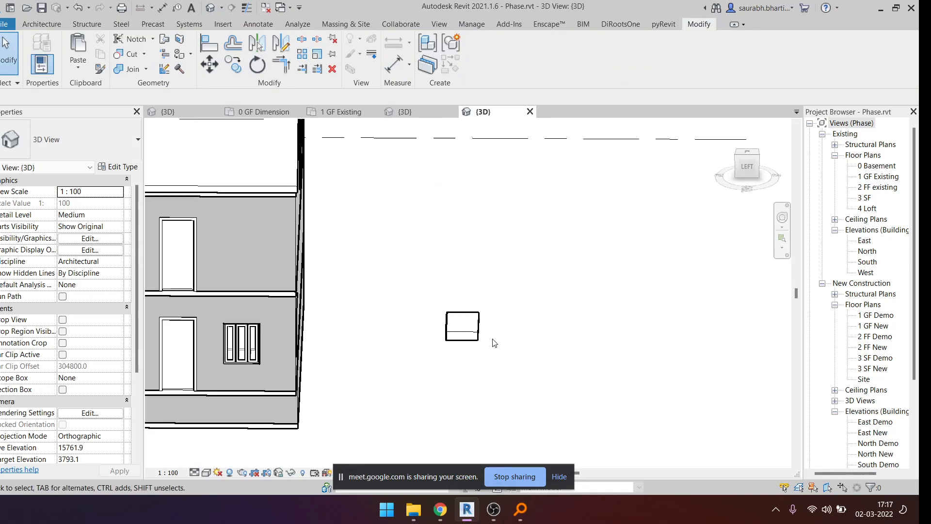
left_click(462, 326)
middle_click_drag(493, 344, 498, 342, "shift")
scroll(482, 335, "up", 4)
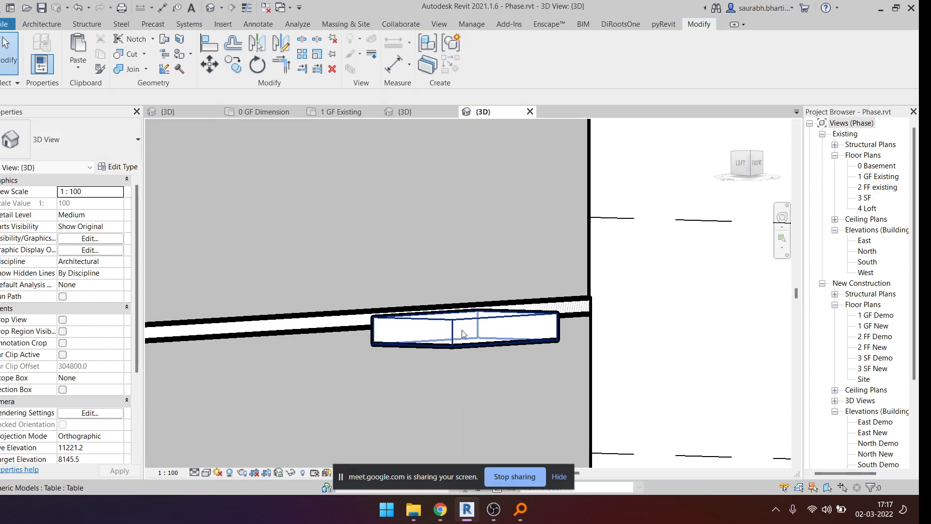
left_click(462, 330)
middle_click_drag(462, 330, 402, 226, "shift")
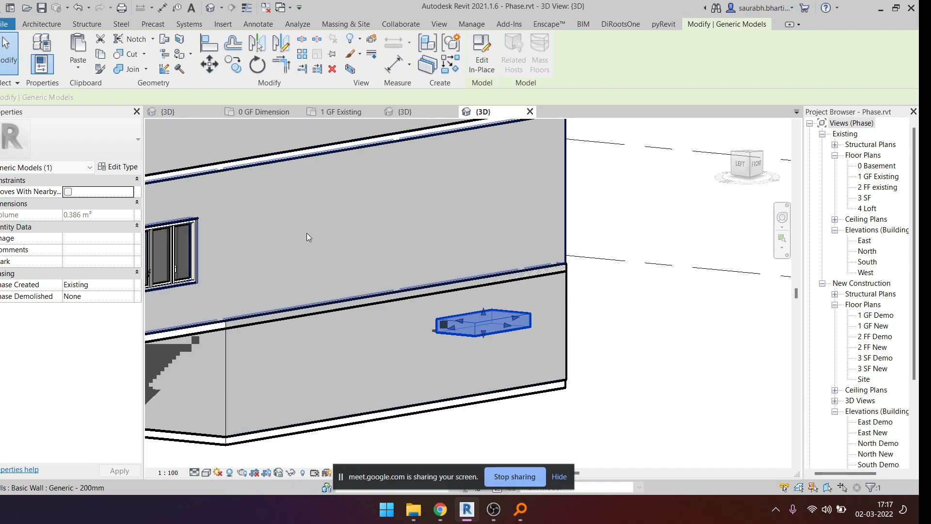
left_click(488, 56)
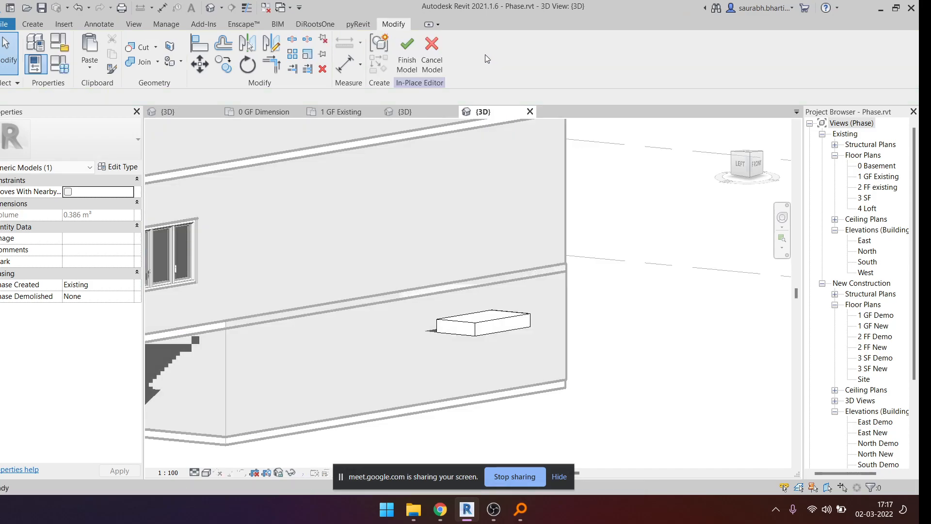
- Set the Table extrusion's start to 900 and its end to 1000, and finish the in-place model
left_click(507, 331)
middle_click_drag(507, 331, 552, 308, "shift")
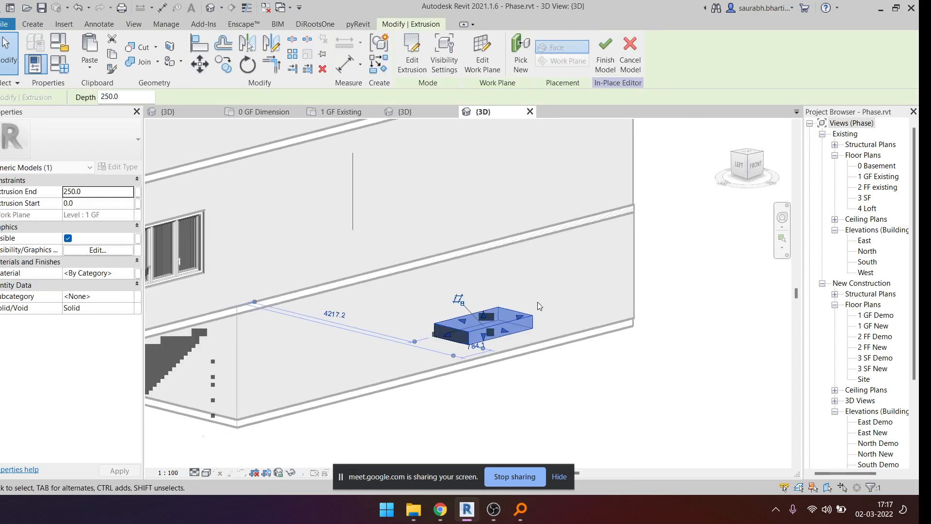
middle_click_drag(415, 246, 419, 288, "shift")
left_click(100, 202)
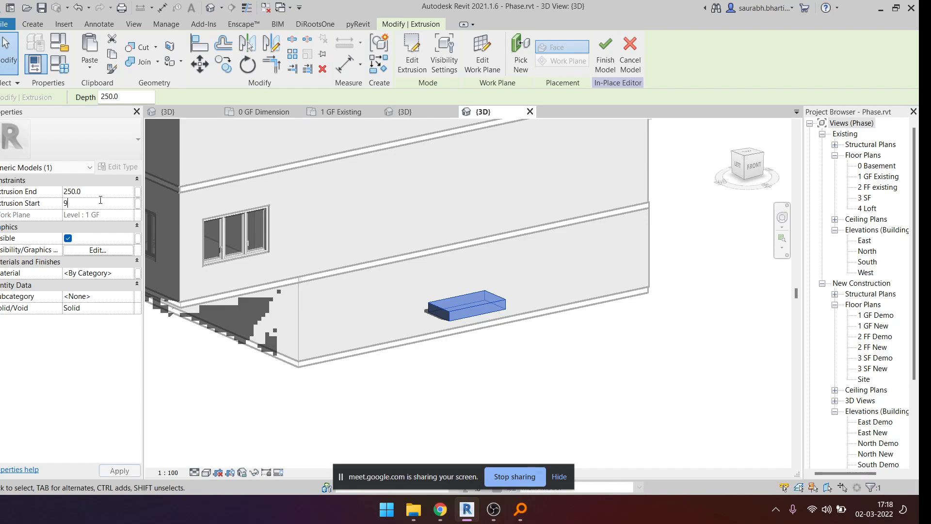
left_click(124, 192)
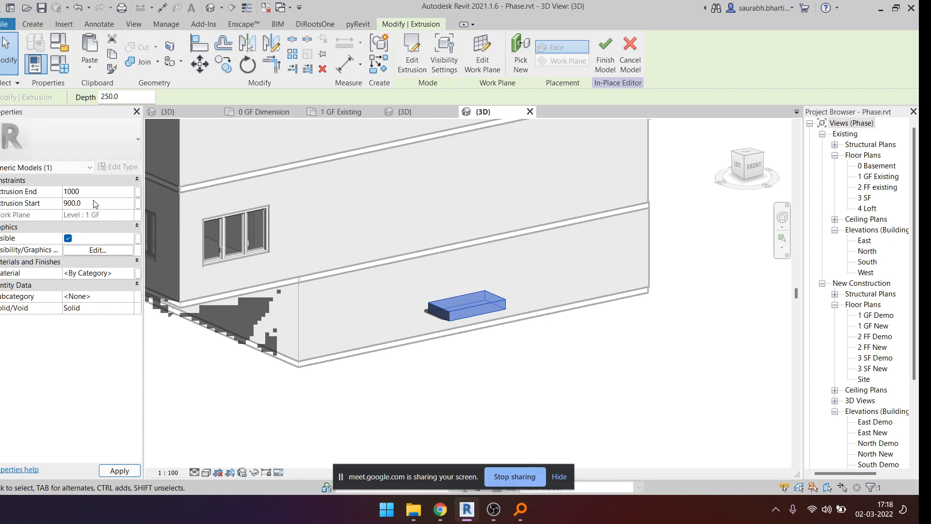
left_click(515, 376)
middle_click_drag(515, 377, 473, 354)
left_click(410, 232)
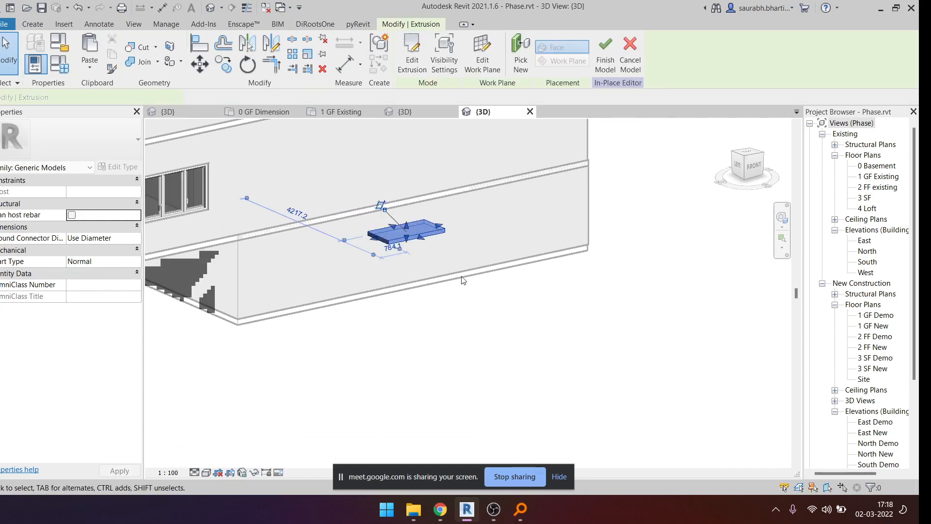
middle_click_drag(456, 274, 541, 332)
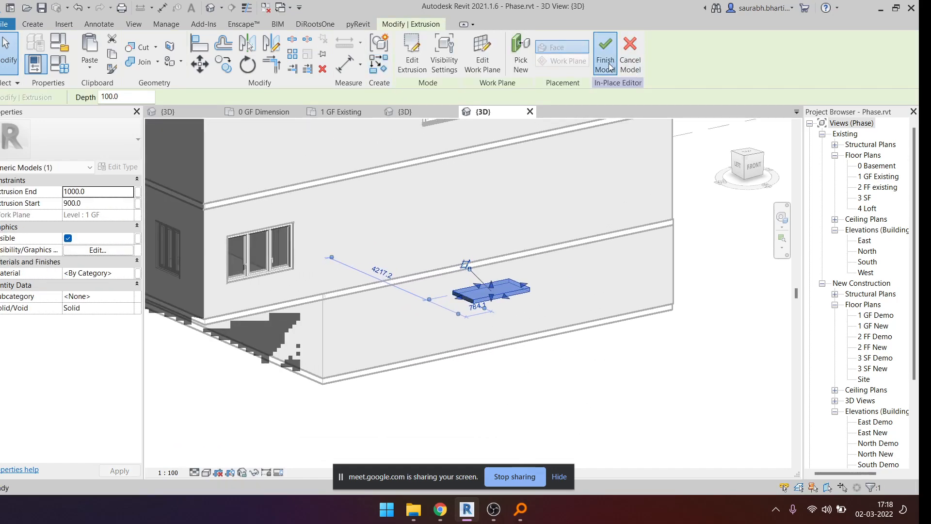
left_click(605, 60)
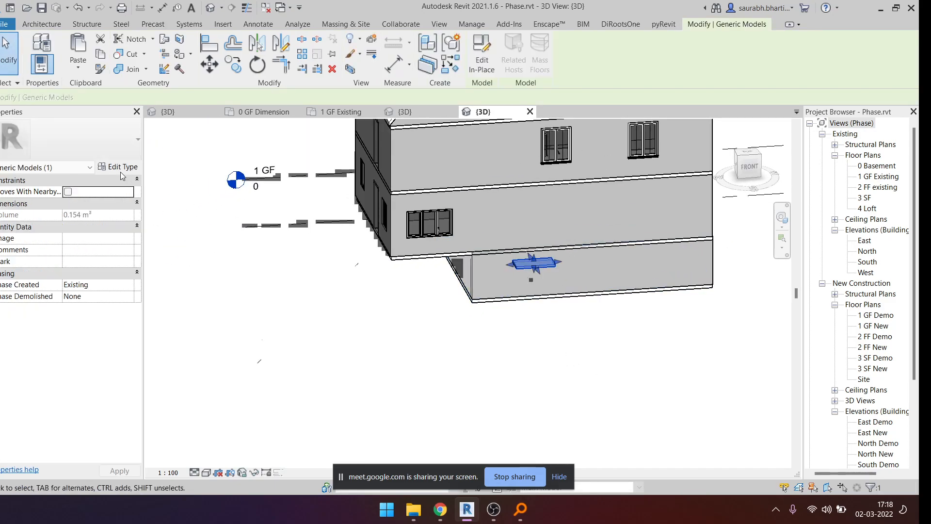
- Reopen the Table model for in-place editing and show it in the Front orientation
key("Escape")
left_click(537, 268)
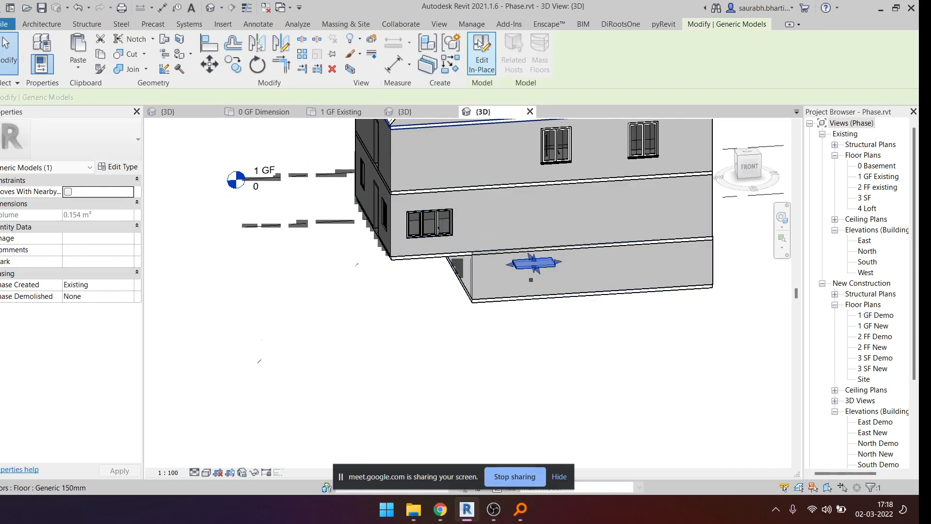
left_click(479, 44)
left_click(533, 265)
middle_click_drag(574, 305, 582, 232, "shift")
left_click(525, 280)
scroll(525, 282, "up", 2)
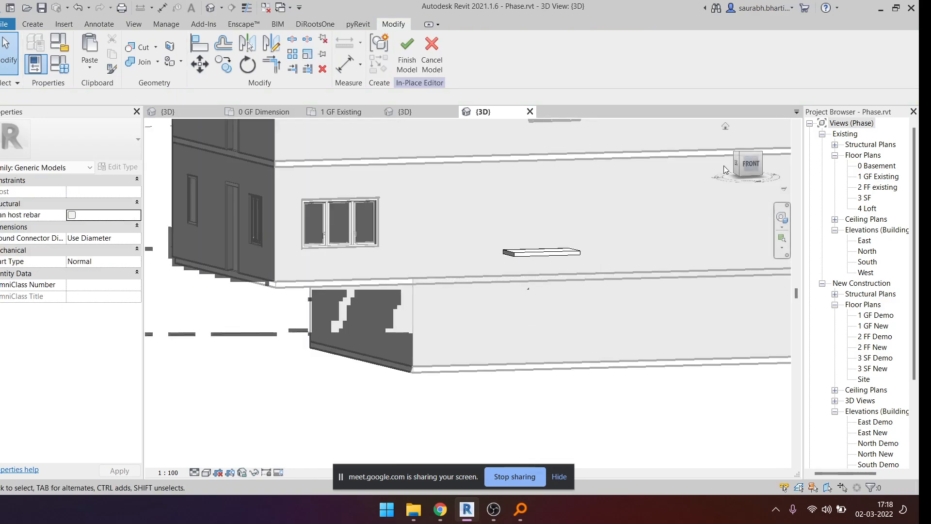
left_click(755, 166)
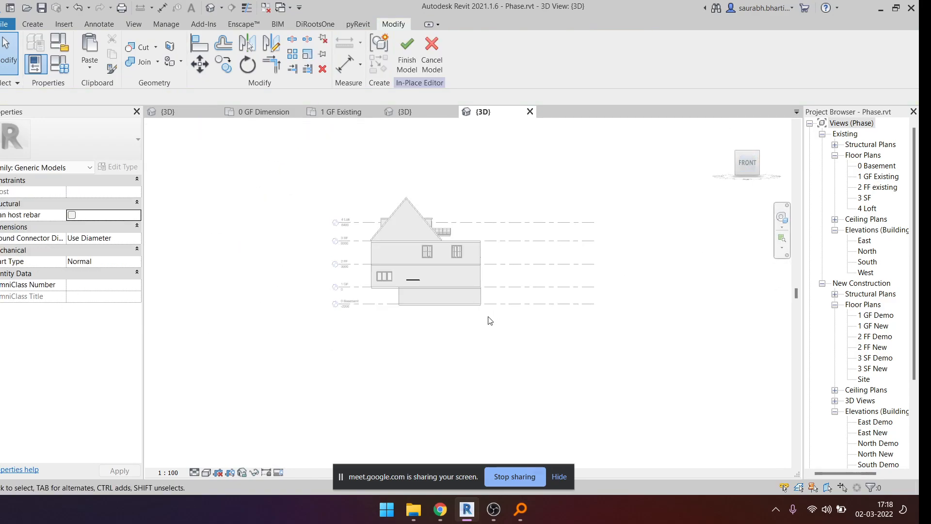
scroll(480, 320, "up", 4)
scroll(475, 328, "up", 4)
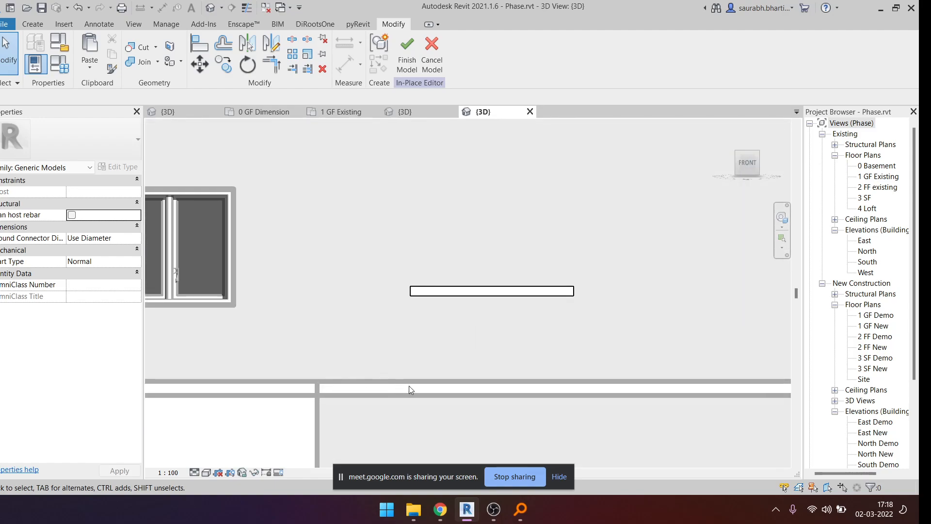
- Set the tabletop extrusion's start to 0
left_click(460, 295)
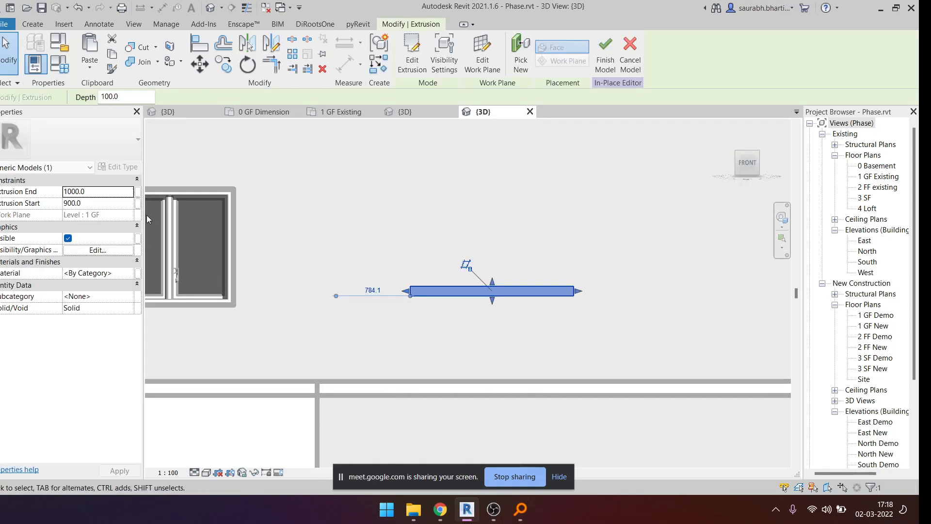
left_click(89, 204)
double_click(90, 206)
type("0")
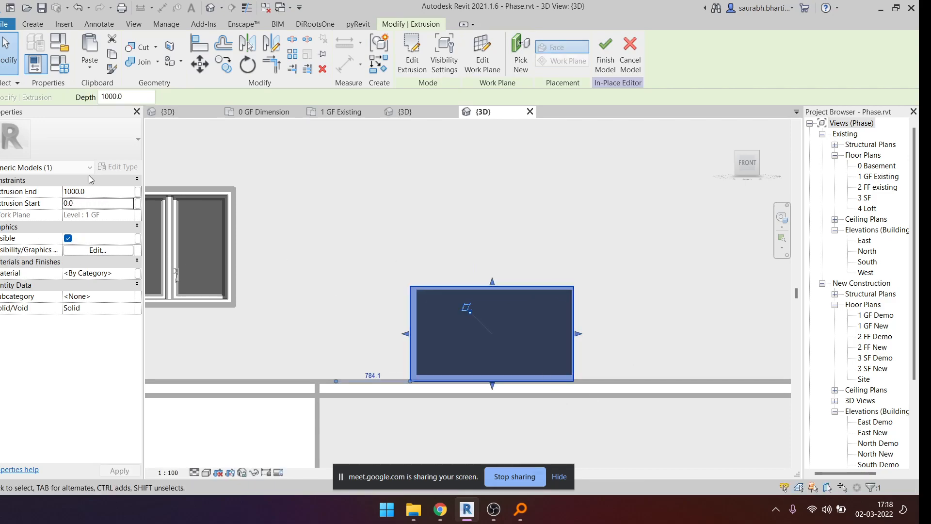
left_click(601, 198)
left_click(546, 352)
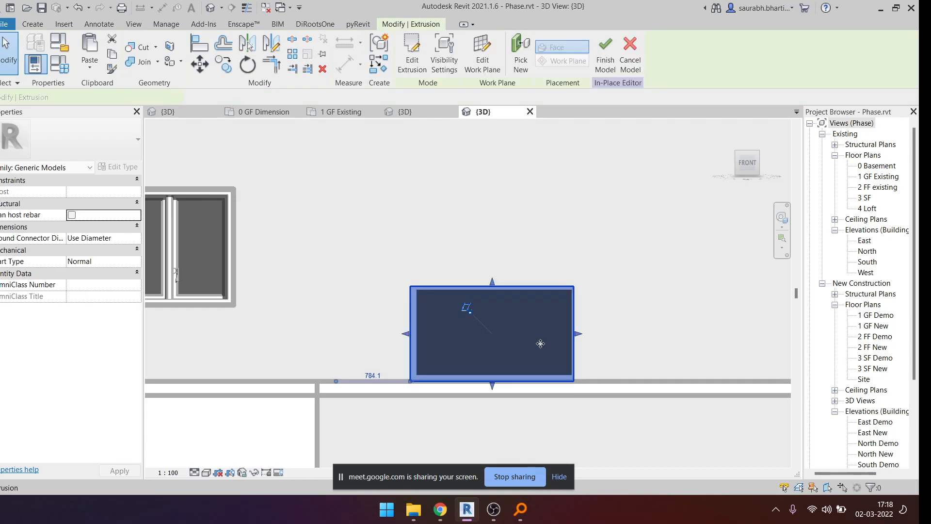
- Set the tabletop extrusion's end to 200
left_click(107, 191)
type("2")
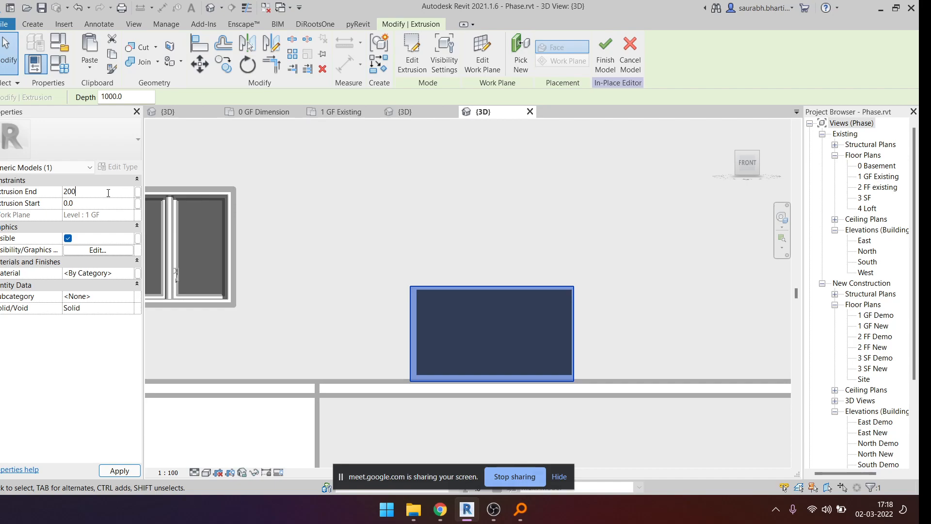
type("00")
key("Return")
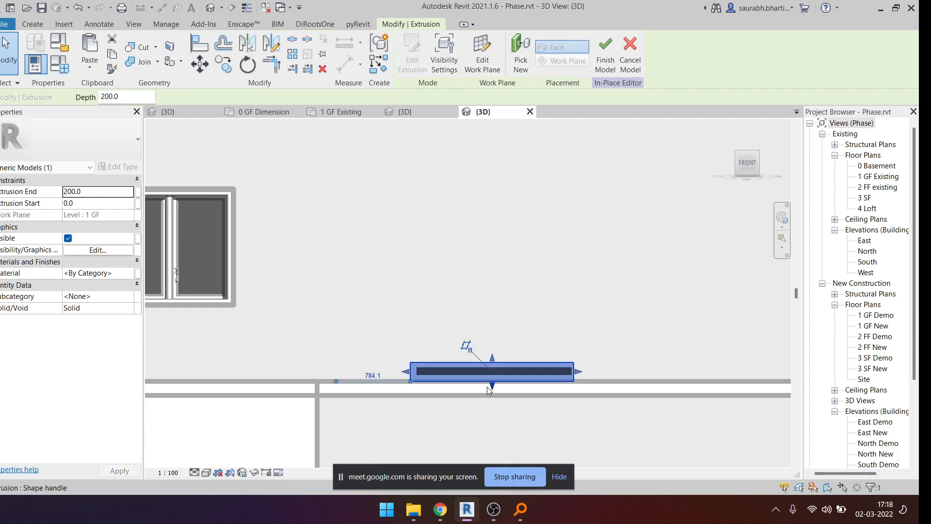
- Stretch the extrusion's top face up to an end of 1312.5 and its right face out to a width of about 2716 mm
left_click_drag(492, 359, 492, 257)
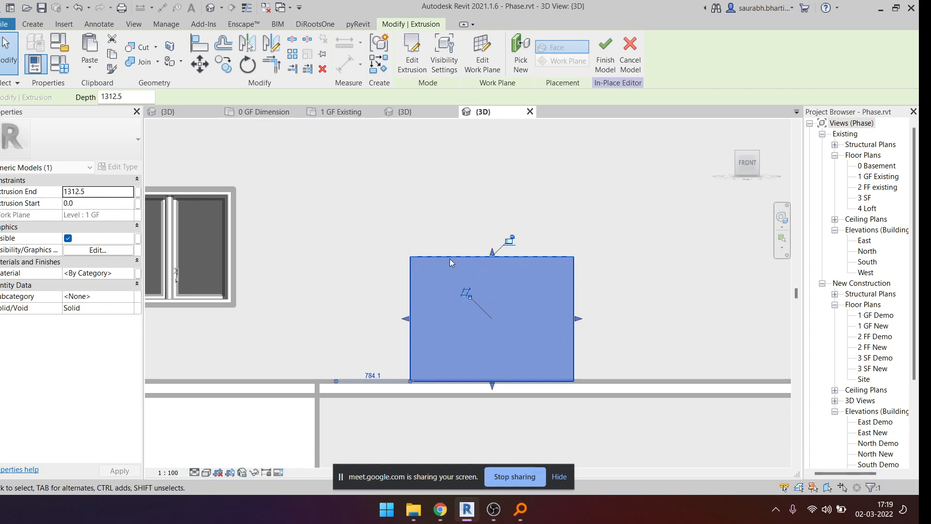
left_click_drag(578, 318, 668, 317)
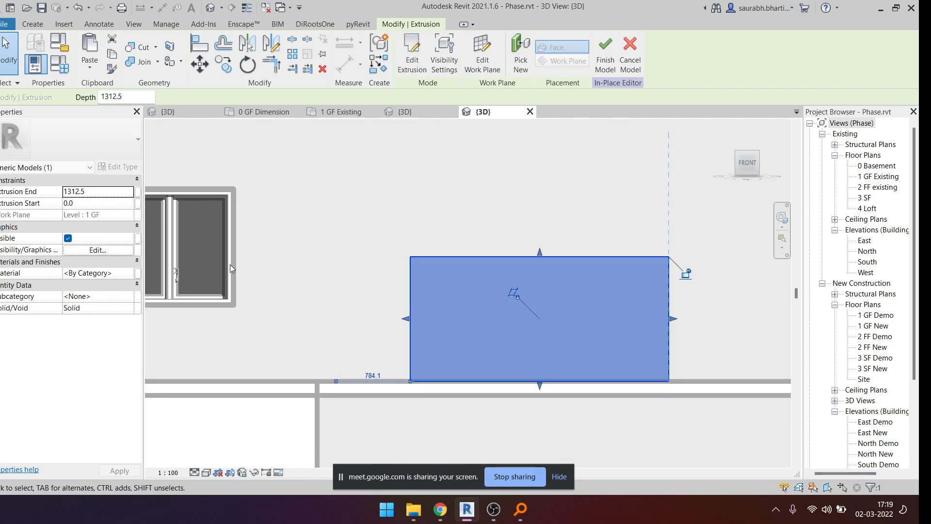
scroll(487, 291, "down", 3)
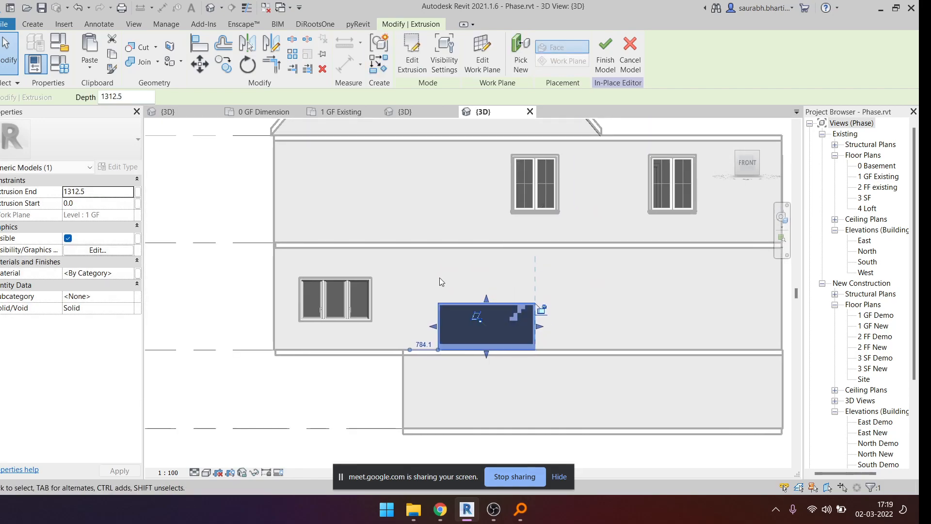
- Open the 1 GF Existing floor plan and dimension the width of the table extrusion between grids B and C
double_click(879, 178)
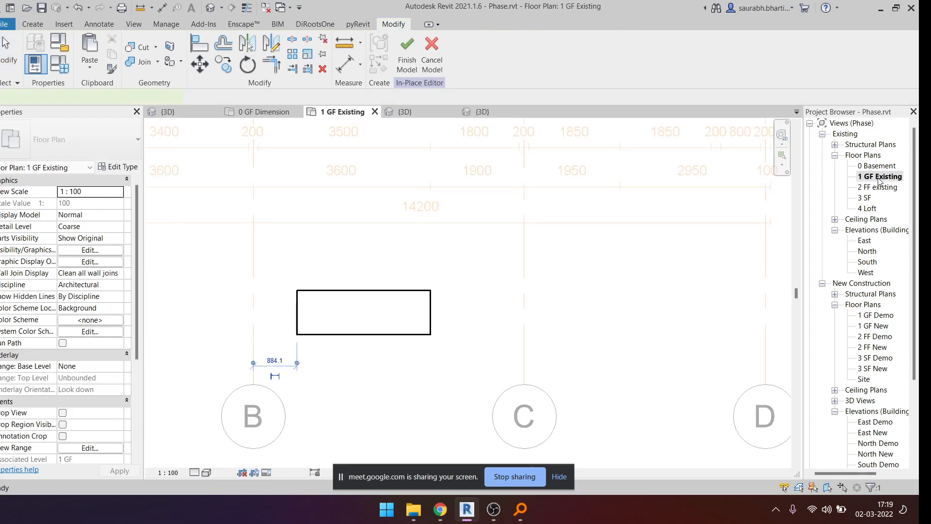
scroll(422, 320, "down", 1)
left_click(406, 325)
middle_click_drag(406, 324, 453, 337)
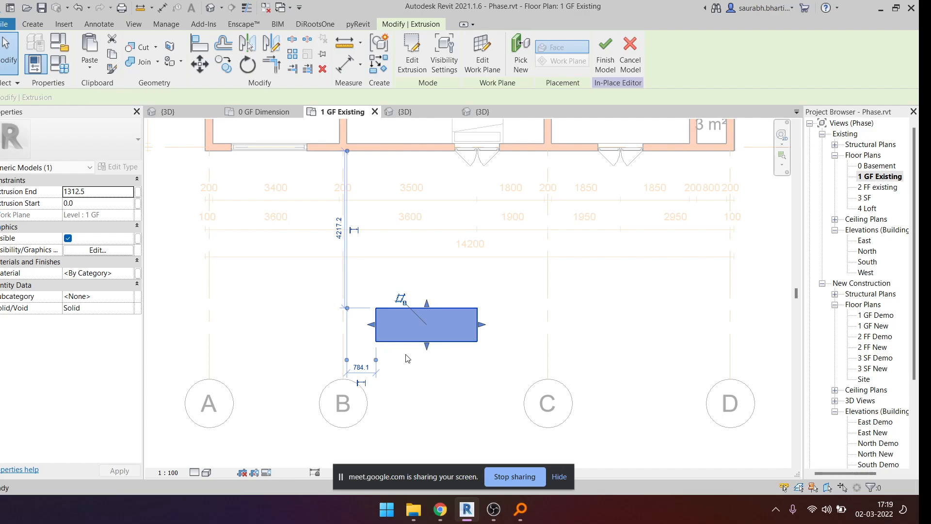
key("d")
key("i")
left_click(476, 335)
left_click(487, 285)
key("Escape")
- Set the extrusion's width to 1000 mm through its dimension and delete that dimension
left_click(482, 331)
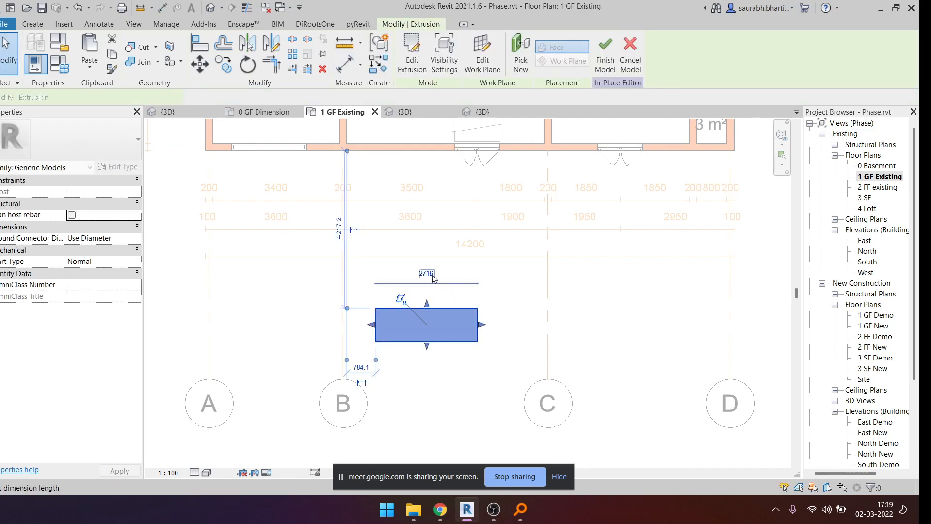
left_click(434, 274)
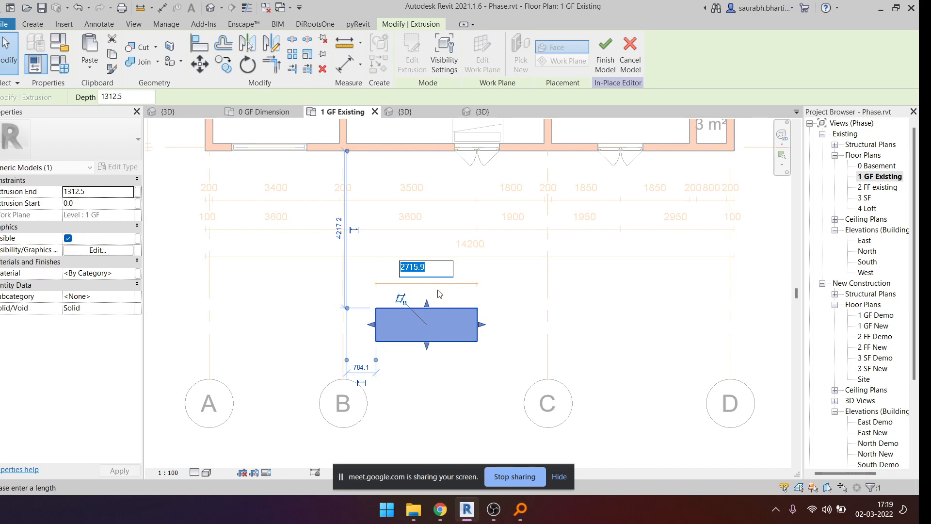
type("1000")
key("Return")
left_click(490, 343)
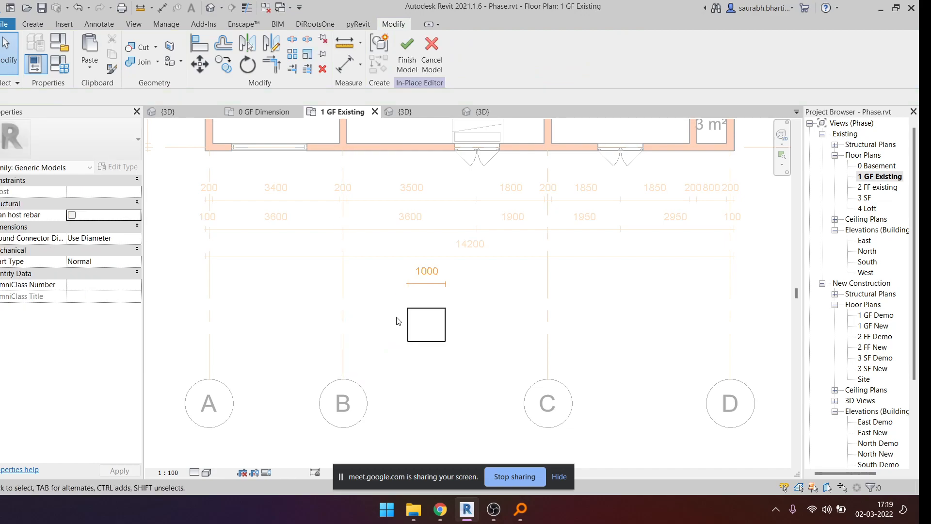
left_click(432, 285)
key("Delete")
- Return to the 3D view and set the table extrusion's start to 900 and its end to 1000
left_click(211, 8)
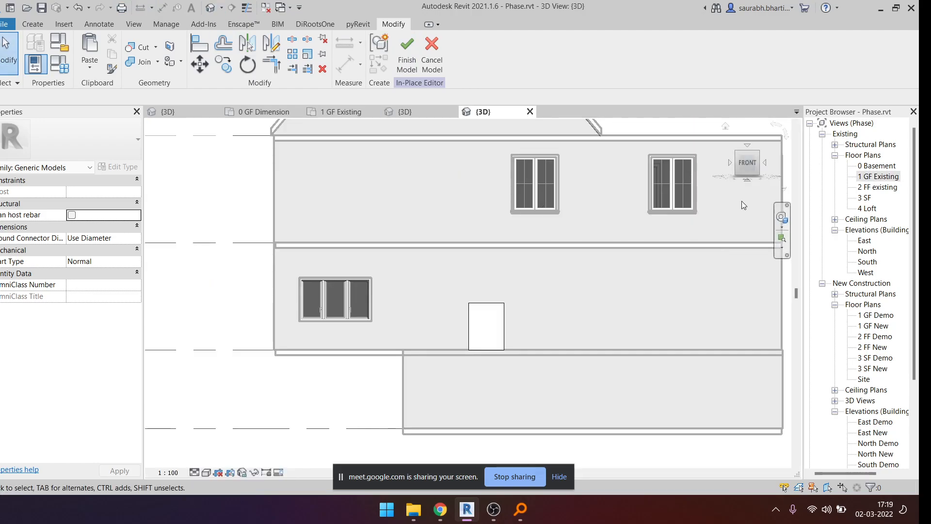
scroll(714, 192, "down", 3)
scroll(586, 302, "up", 6)
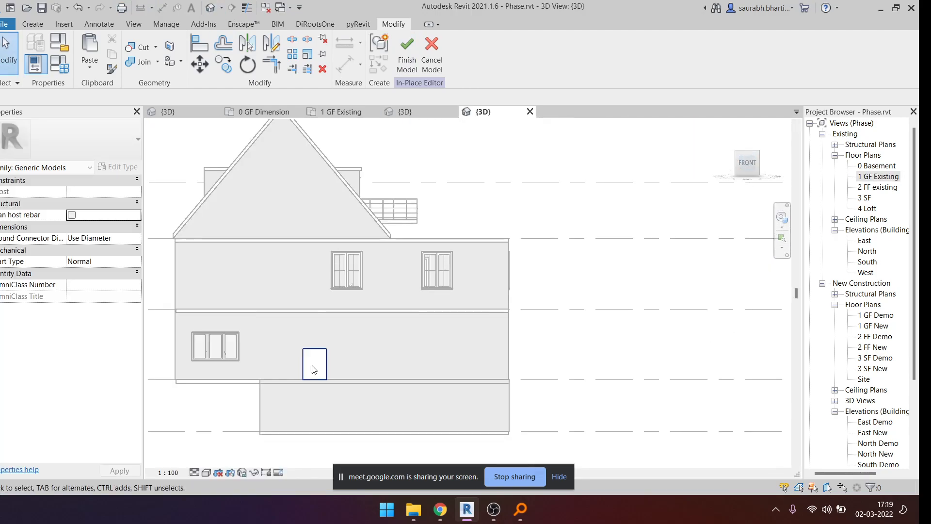
left_click(400, 334)
scroll(401, 334, "up", 4)
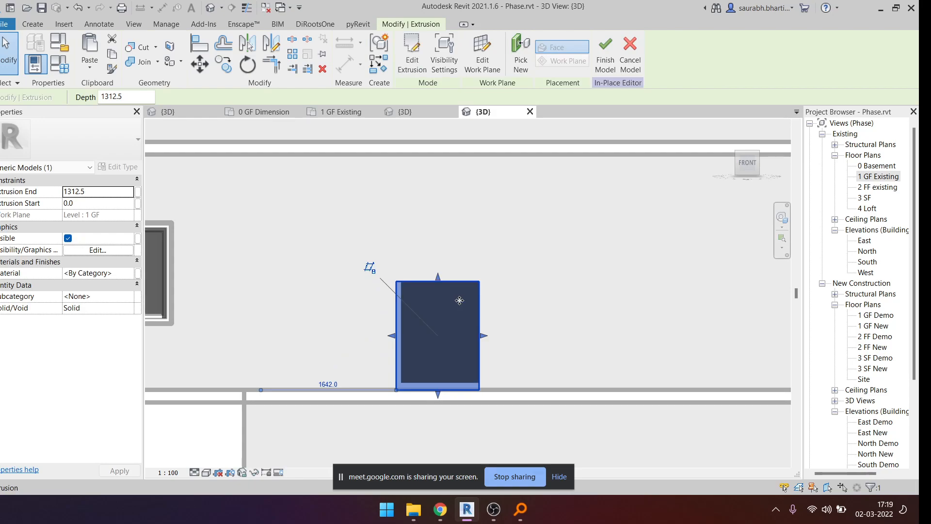
scroll(396, 294, "up", 3)
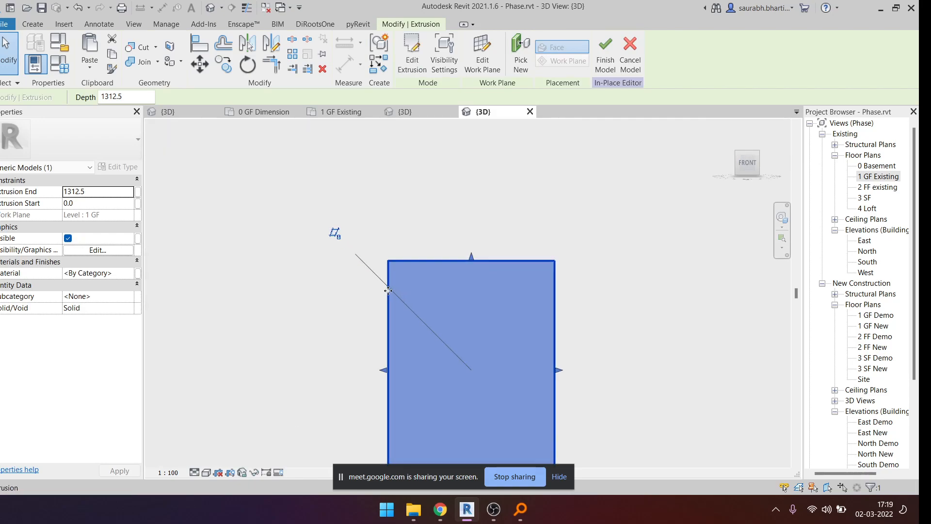
left_click(106, 203)
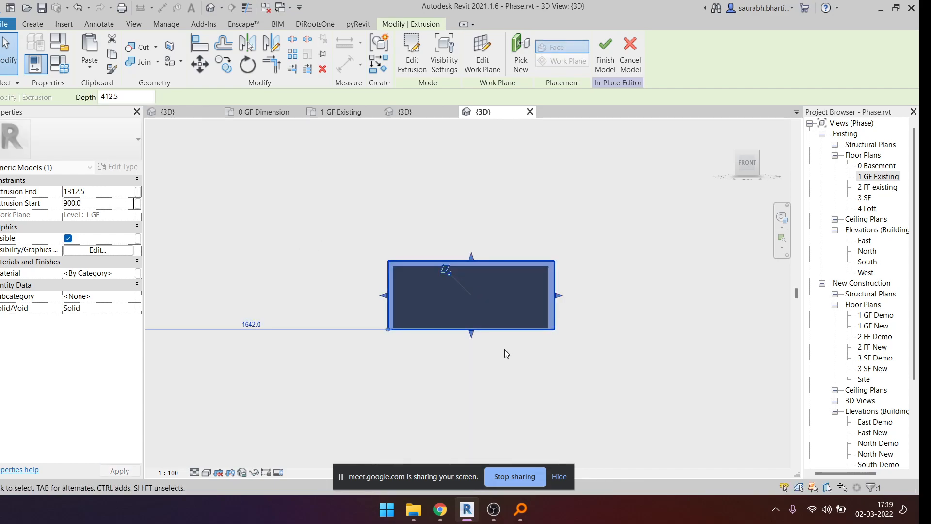
left_click(117, 192)
type("1000.0")
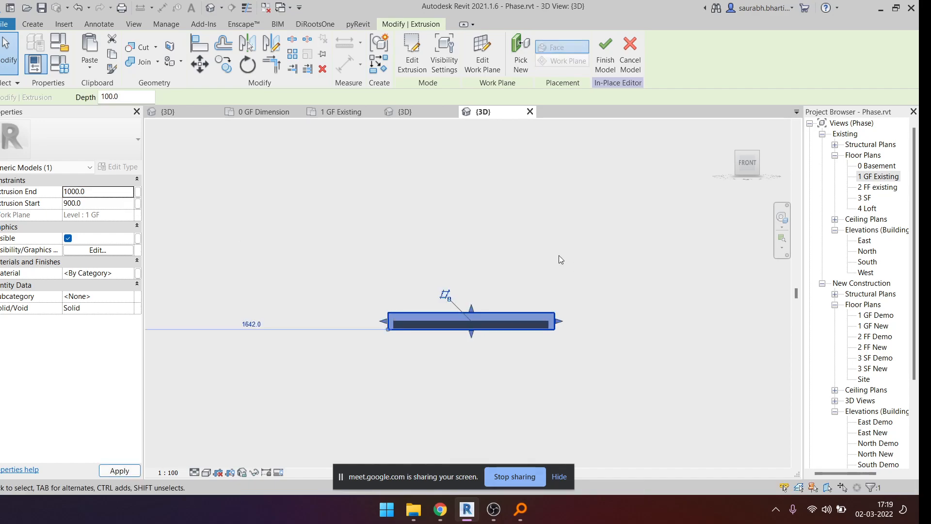
left_click(559, 257)
- Open the table extrusion's sketch for editing and look at it from the top
scroll(553, 258, "down", 1)
middle_click_drag(549, 258, 552, 342, "shift")
scroll(473, 246, "down", 3)
scroll(473, 246, "down", 3)
middle_click_drag(430, 320, 470, 334, "shift")
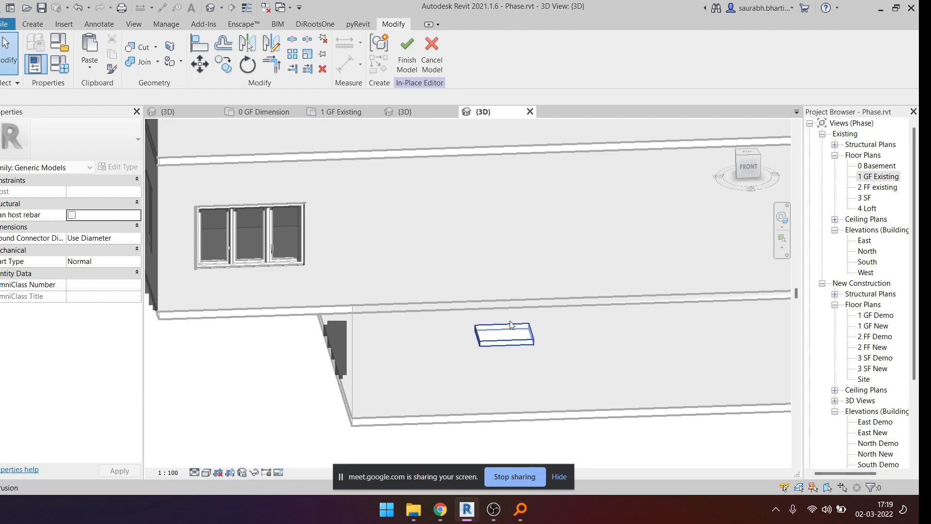
left_click(507, 335)
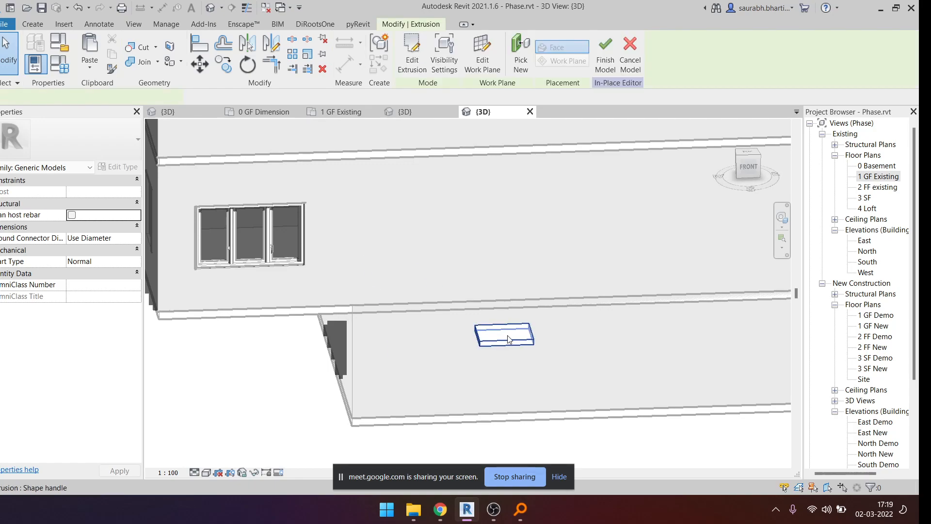
scroll(482, 171, "down", 2)
middle_click_drag(557, 259, 530, 316, "shift")
left_click(530, 316)
left_click(512, 284)
left_click(413, 59)
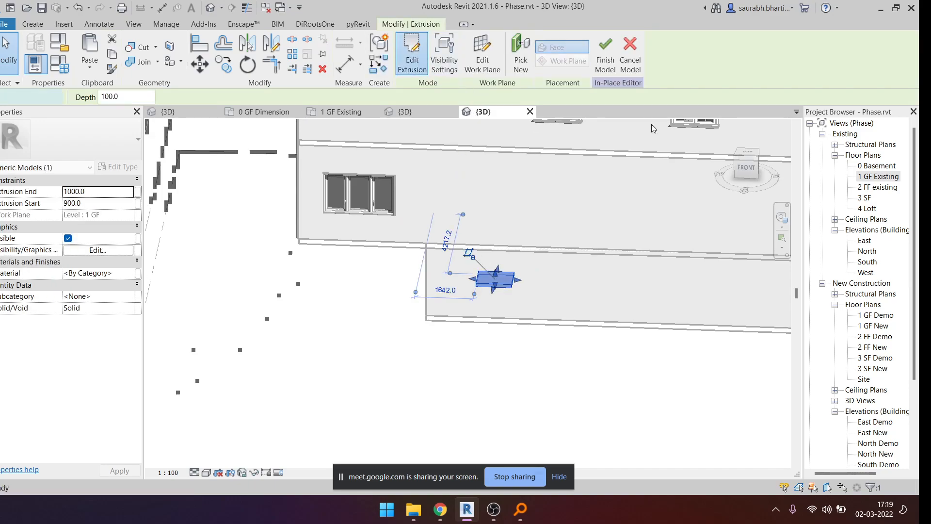
left_click(748, 154)
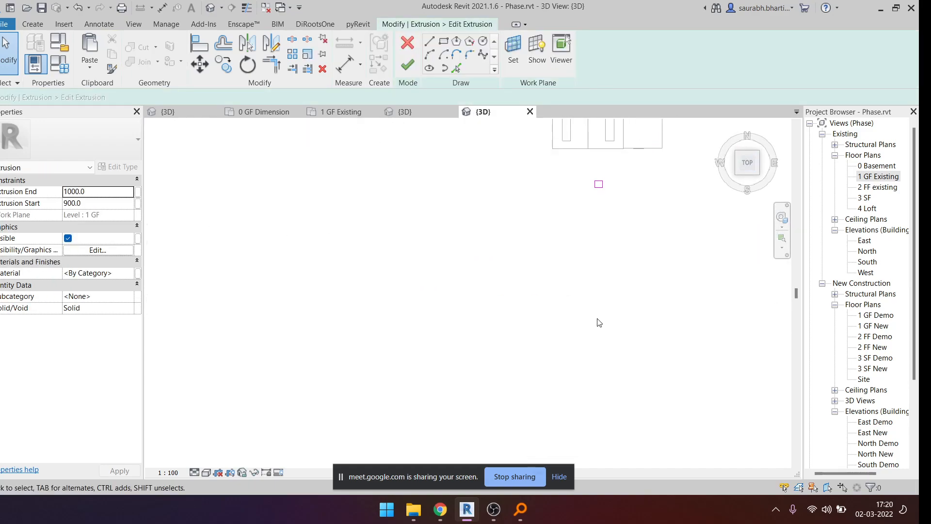
scroll(417, 321, "up", 12)
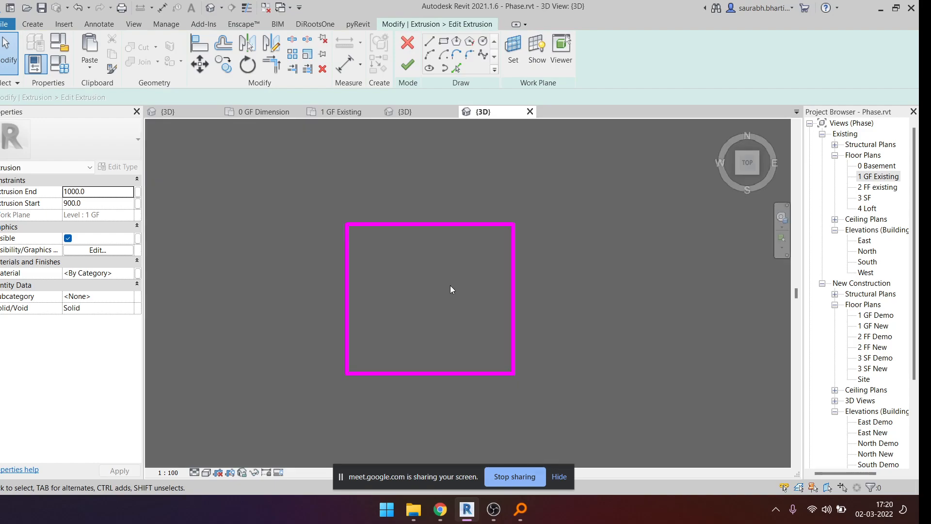
scroll(438, 374, "down", 1)
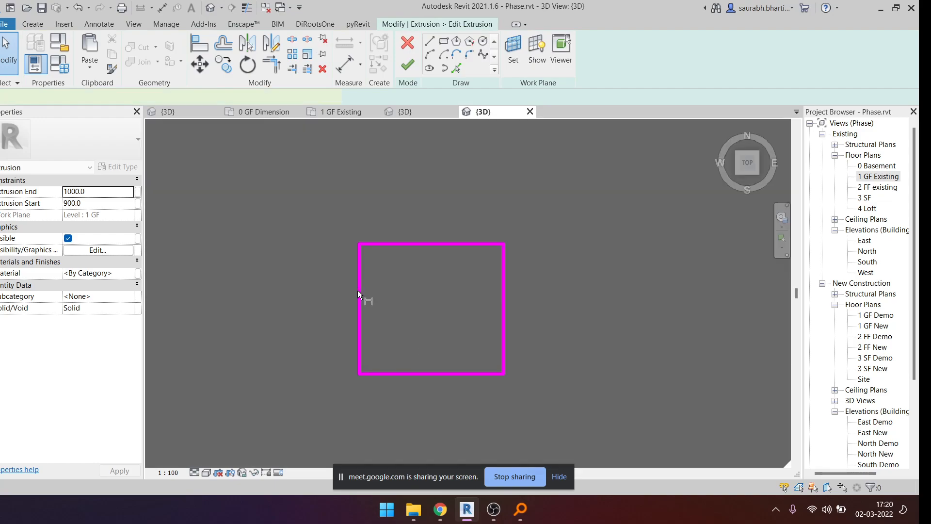
- Add aligned dimensions to the width and depth of the tabletop's sketch rectangle
key("d")
key("i")
left_click(359, 301)
left_click(502, 316)
left_click(618, 187)
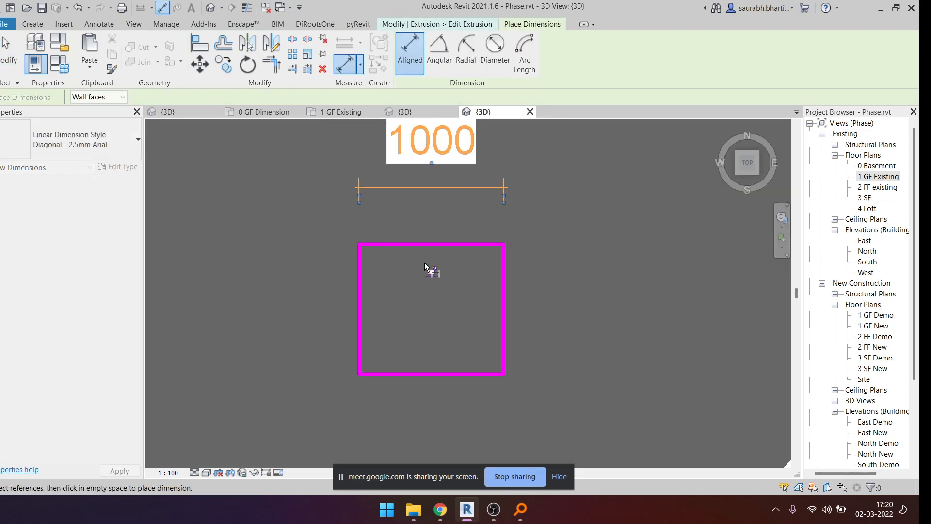
left_click(483, 375)
left_click(673, 368)
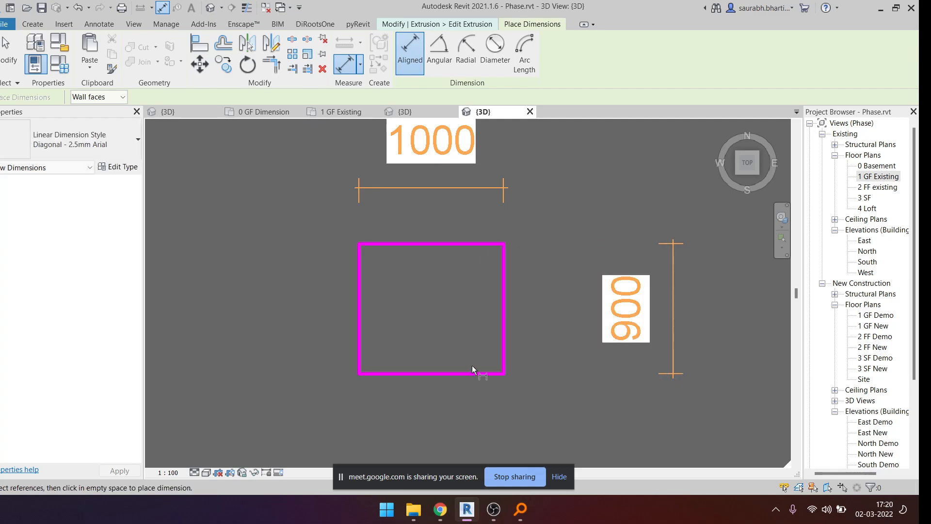
key("Escape")
- Set the sketch rectangle's depth to 500 mm through its dimension and finish the extrusion edit
left_click(468, 374)
left_click(644, 310)
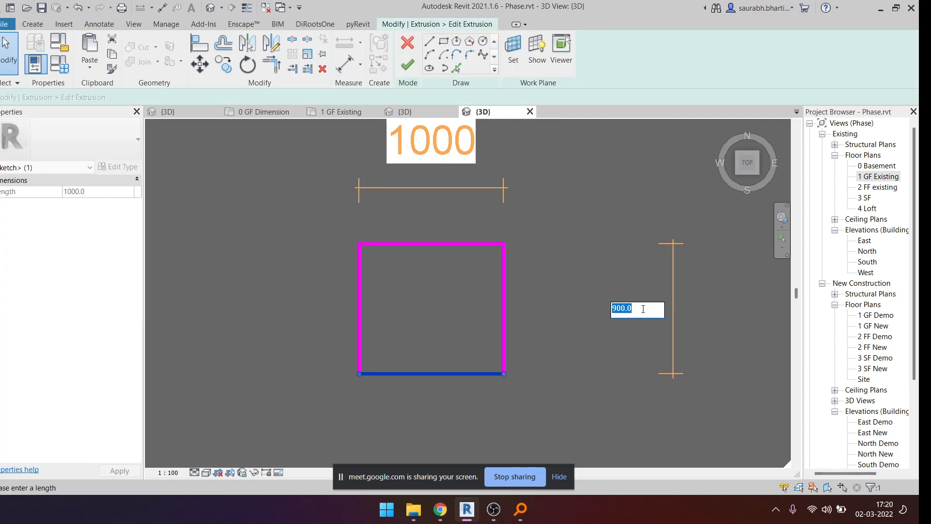
type("500")
key("Return")
scroll(613, 305, "down", 3)
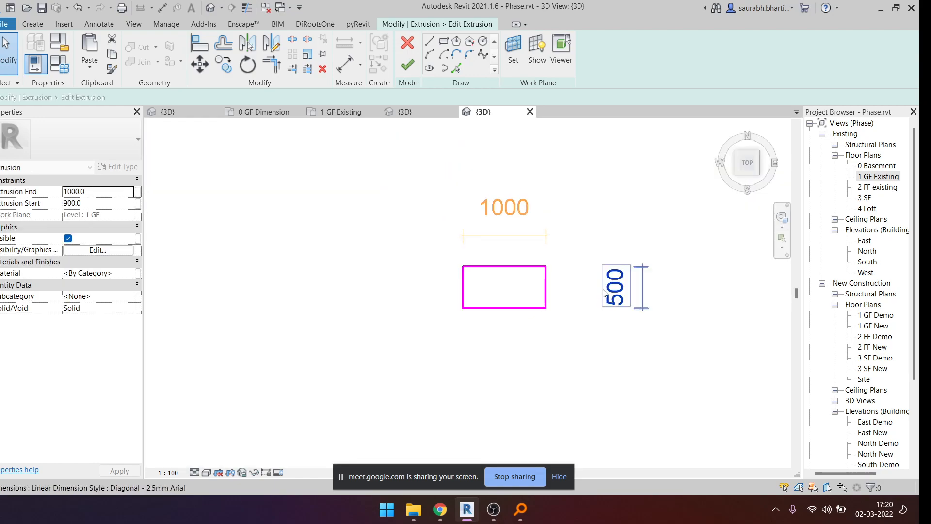
left_click(407, 65)
middle_click_drag(555, 220, 523, 231, "shift")
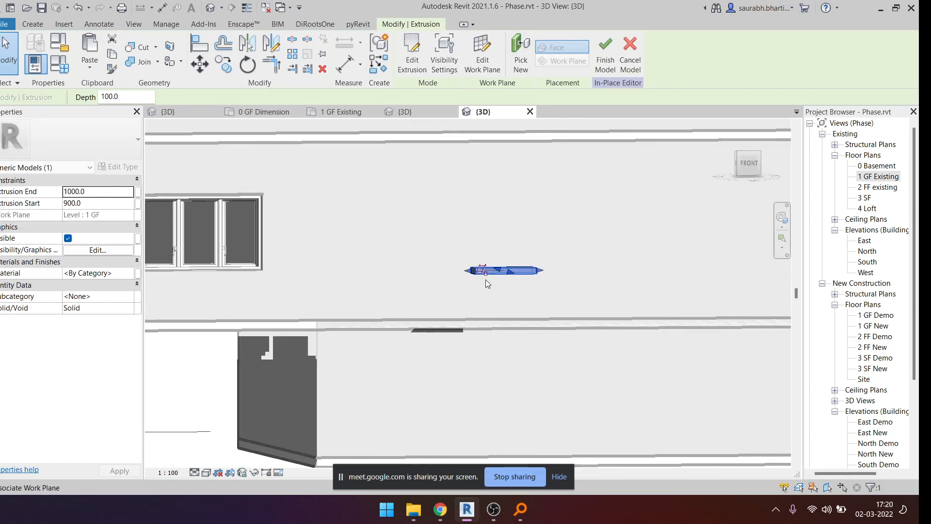
middle_click_drag(485, 279, 564, 348, "shift")
left_click(564, 348)
- Reopen the tabletop extrusion's sketch and show it in the top view
left_click(497, 271)
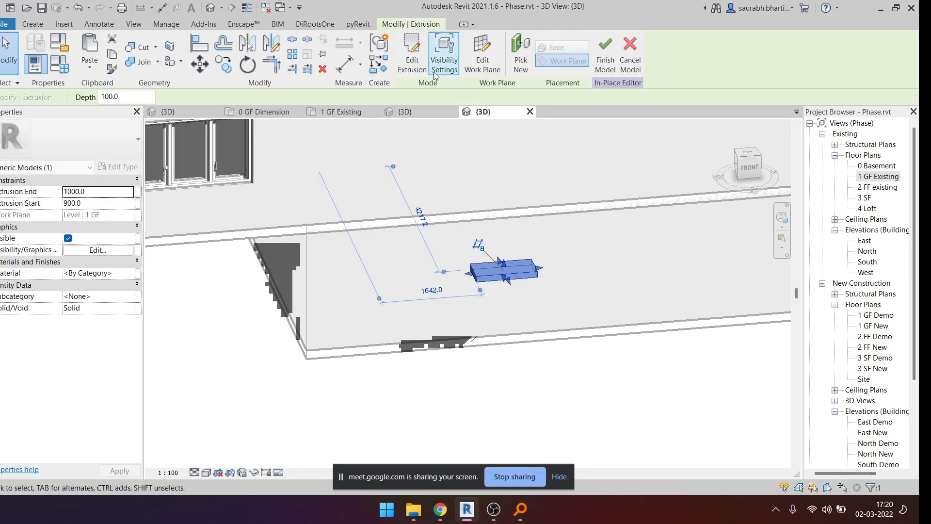
left_click(445, 54)
left_click(747, 153)
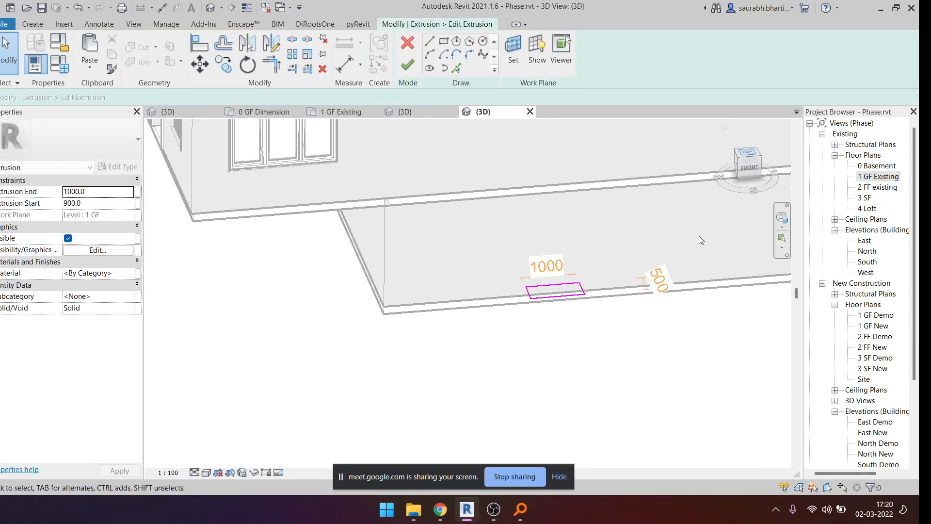
scroll(466, 368, "down", 5)
scroll(425, 338, "up", 8)
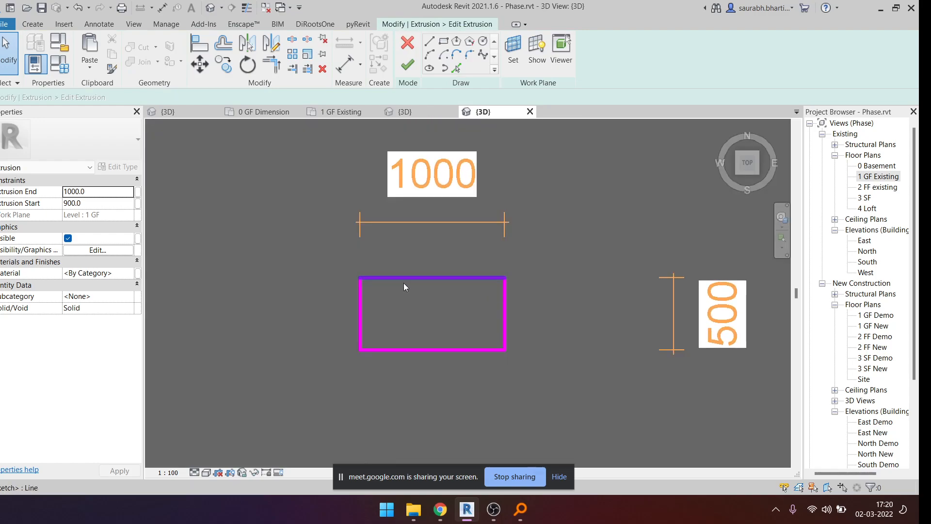
scroll(406, 282, "up", 2)
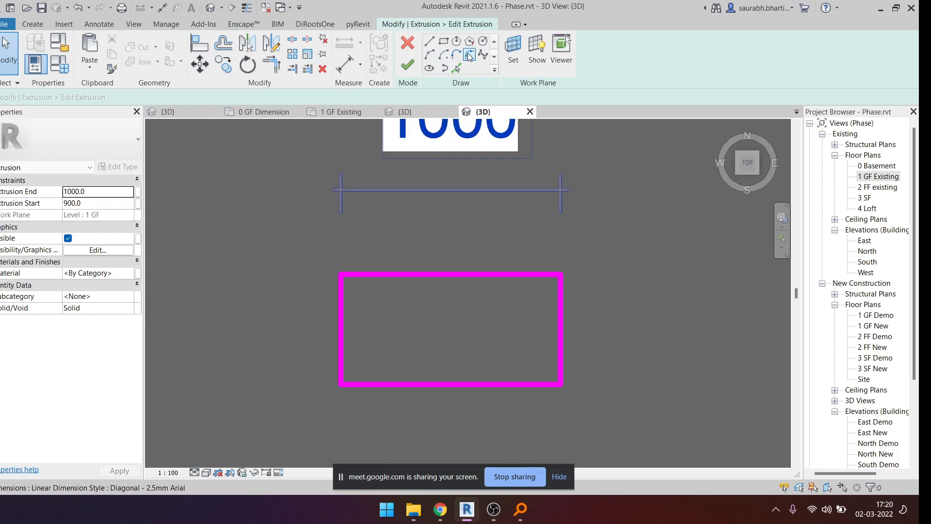
- Fillet all four corners of the tabletop sketch with a fixed radius of 100 and finish the sketch
left_click(469, 56)
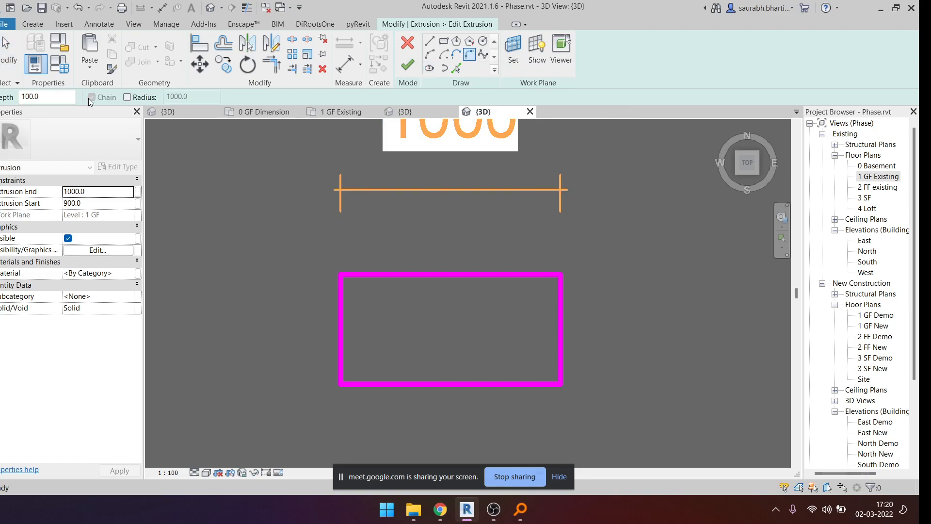
left_click(128, 97)
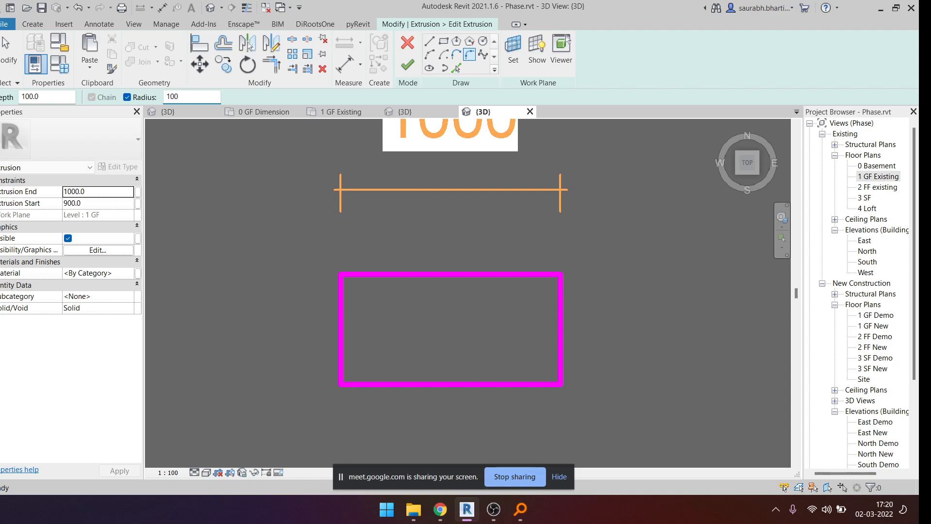
left_click(342, 307)
left_click(372, 272)
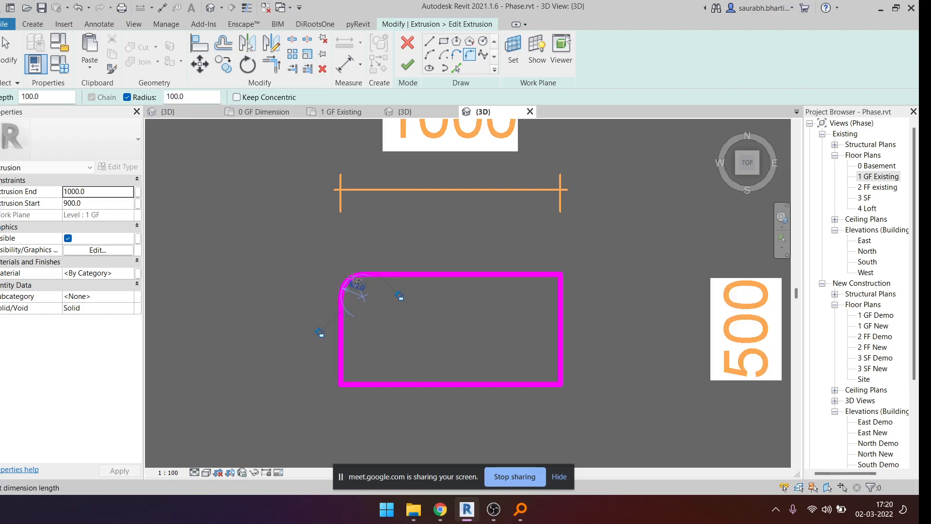
left_click(534, 274)
left_click(561, 305)
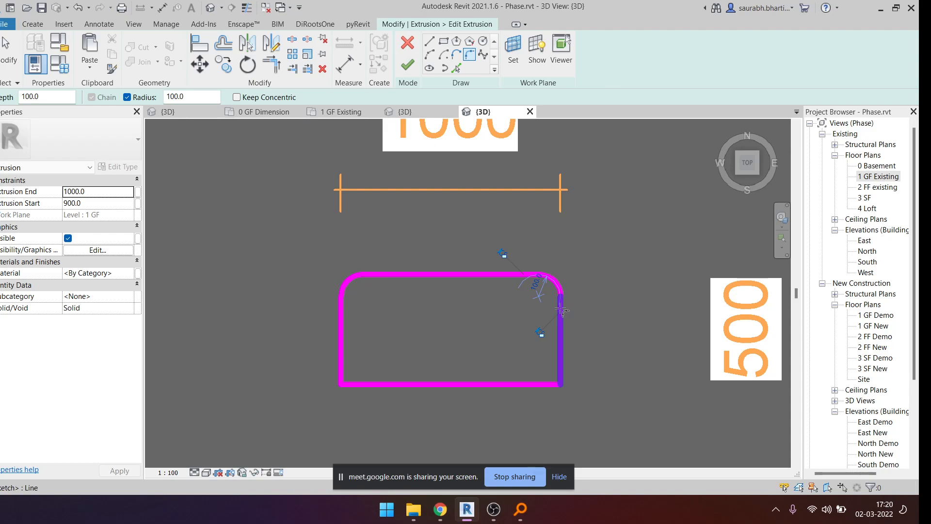
mouse_move(551, 307)
middle_mouse_down()
mouse_move(538, 298)
mouse_move(529, 255)
middle_mouse_up()
left_click(516, 332)
left_click(539, 307)
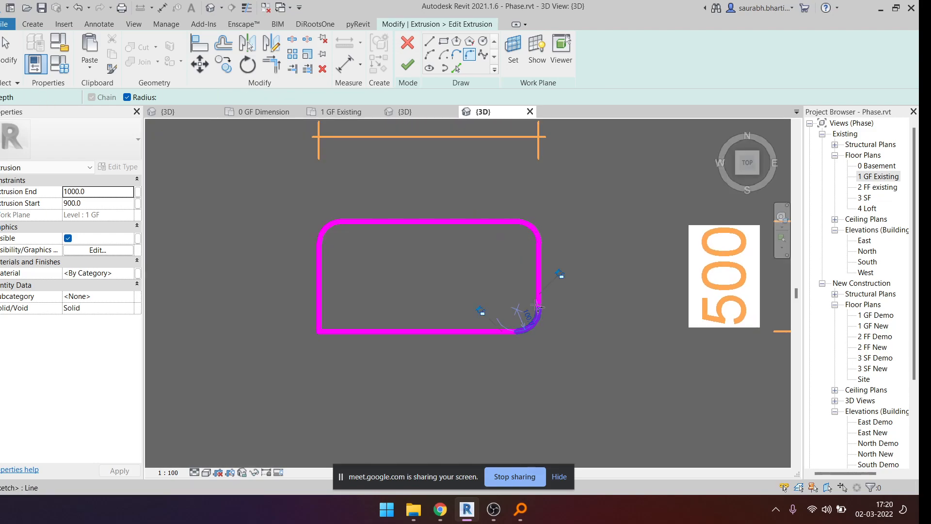
left_click(365, 332)
left_click(319, 291)
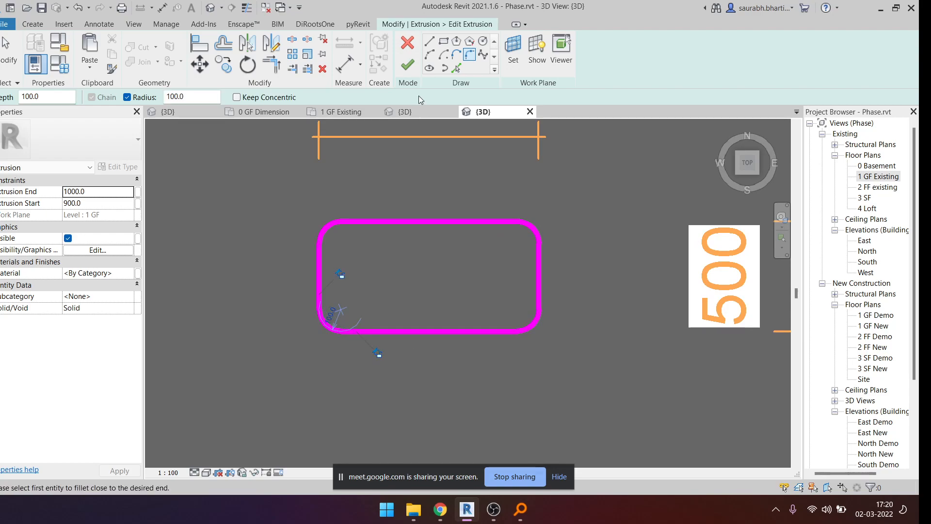
left_click(407, 68)
- Set the rounded tabletop's extrusion start to 950
mouse_move(439, 211)
middle_mouse_down("shift")
mouse_move(494, 318)
mouse_move(410, 225)
mouse_move(442, 311)
middle_mouse_up("shift")
left_click(441, 308)
left_click(441, 263)
middle_click_drag(441, 263, 416, 258, "shift")
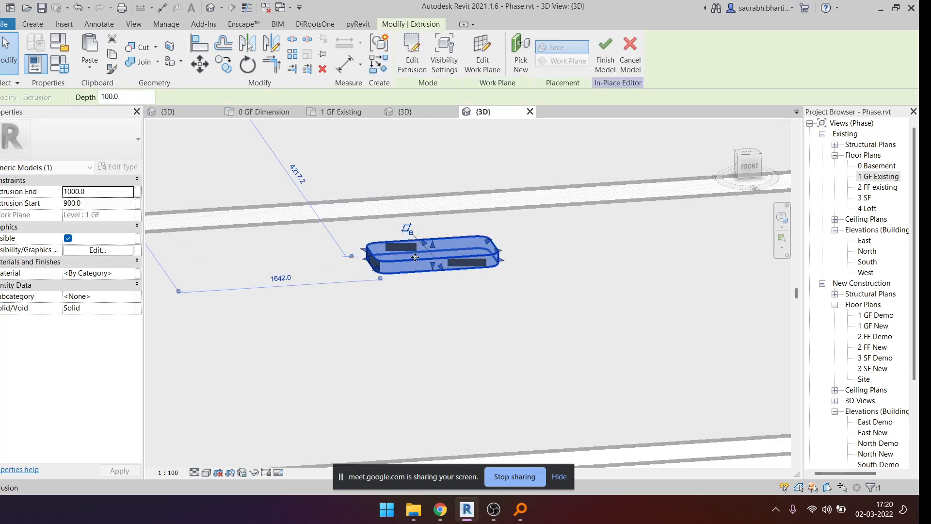
left_click(98, 203)
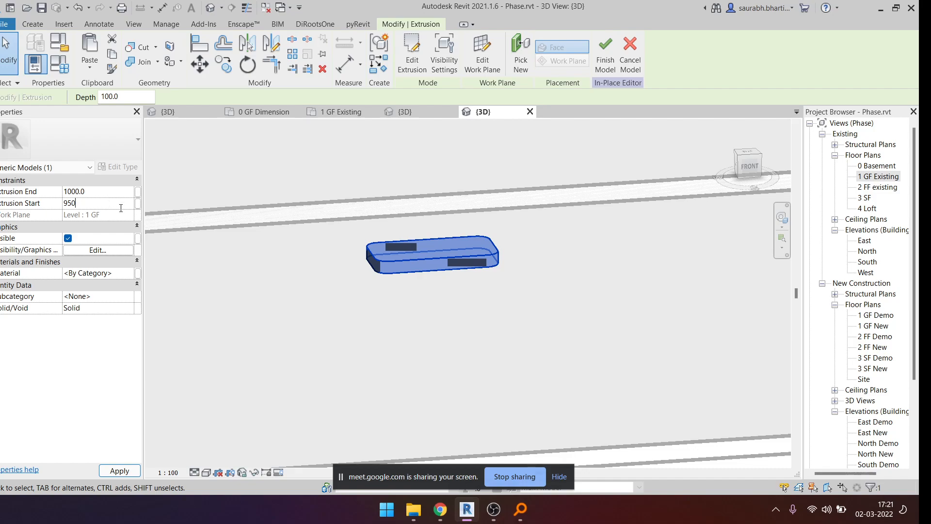
left_click(480, 328)
middle_click_drag(480, 328, 506, 350, "shift")
left_click(469, 256)
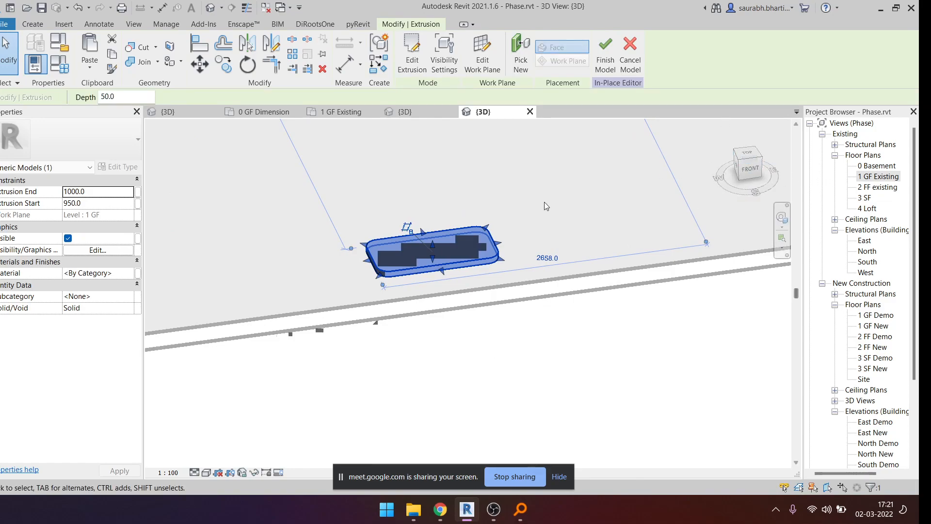
- Examine the rounded tabletop from above and at an angle
left_click(753, 159)
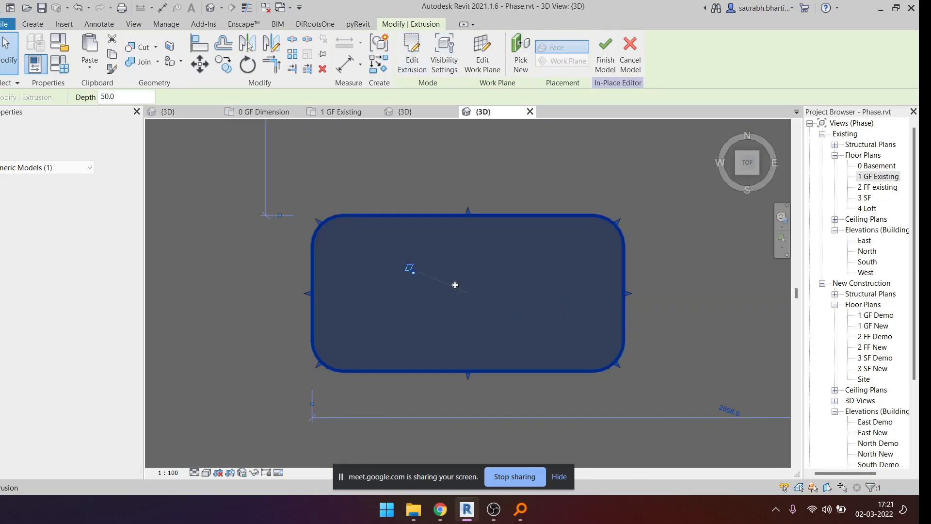
key("Escape")
scroll(421, 276, "down", 1)
left_click(451, 220)
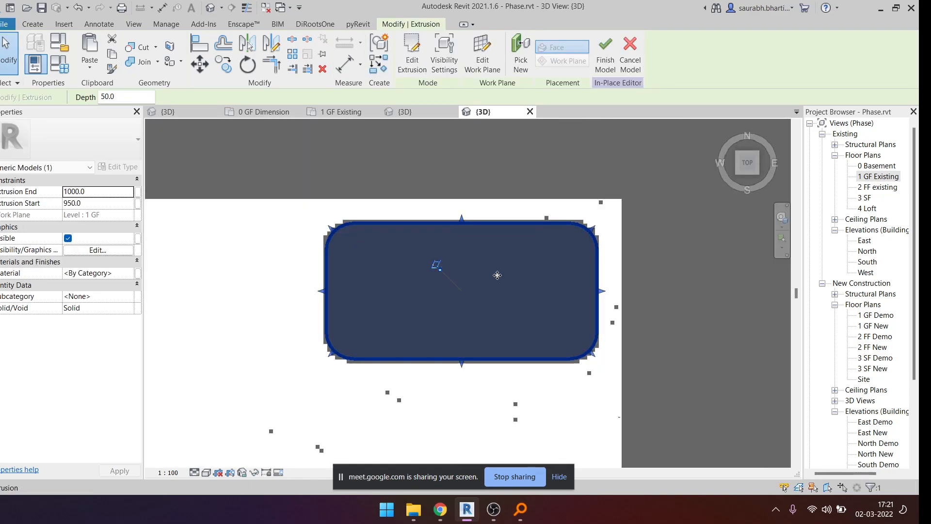
key("Escape")
scroll(421, 243, "down", 3)
middle_click_drag(457, 260, 538, 220, "shift")
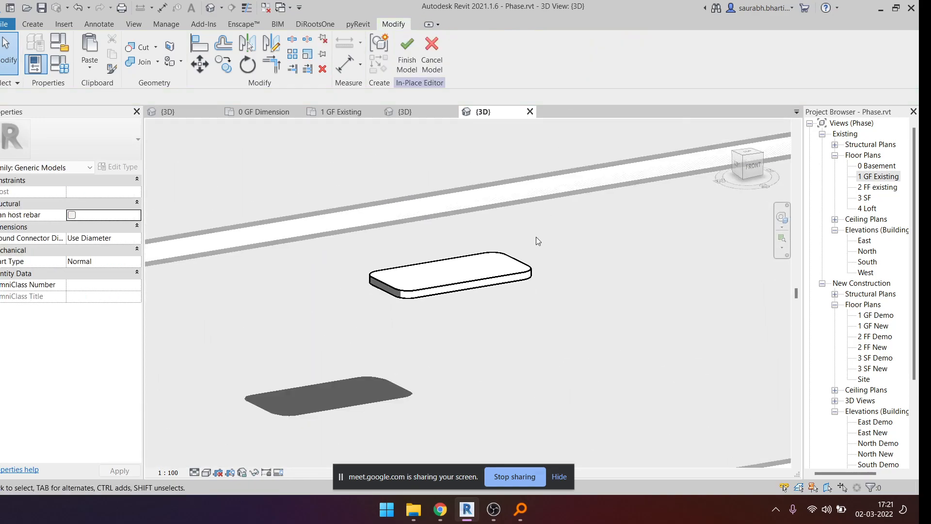
middle_click_drag(525, 350, 451, 289, "shift")
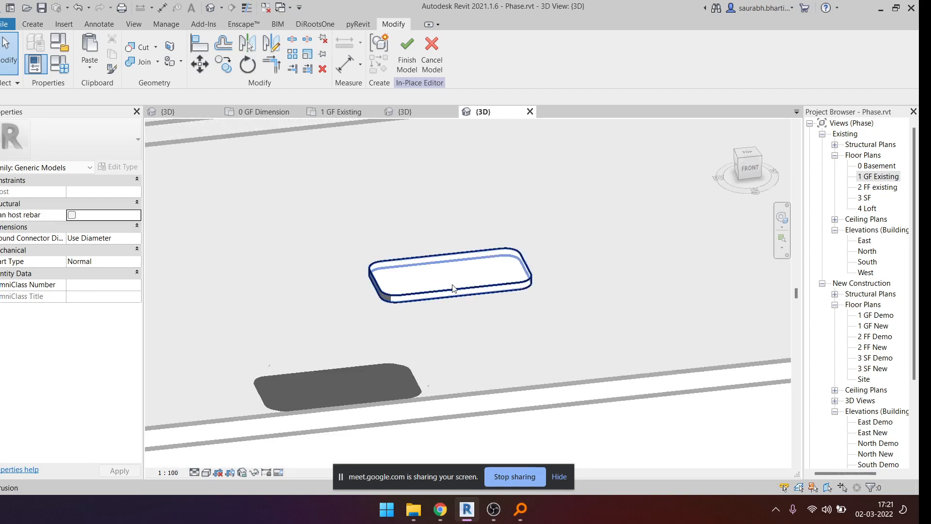
- Edit the rounded tabletop's extrusion sketch in the top view
left_click(522, 273)
middle_click_drag(523, 273, 516, 290, "shift")
left_click(749, 154)
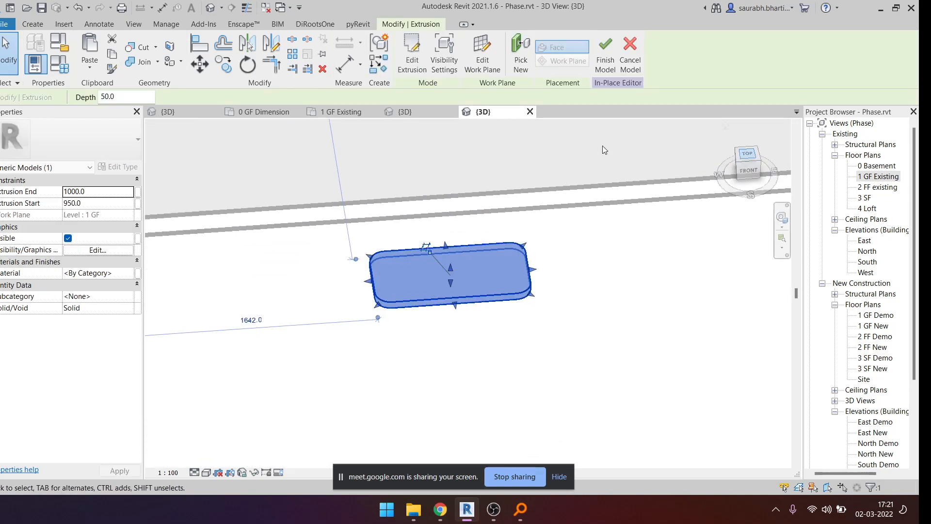
left_click(413, 63)
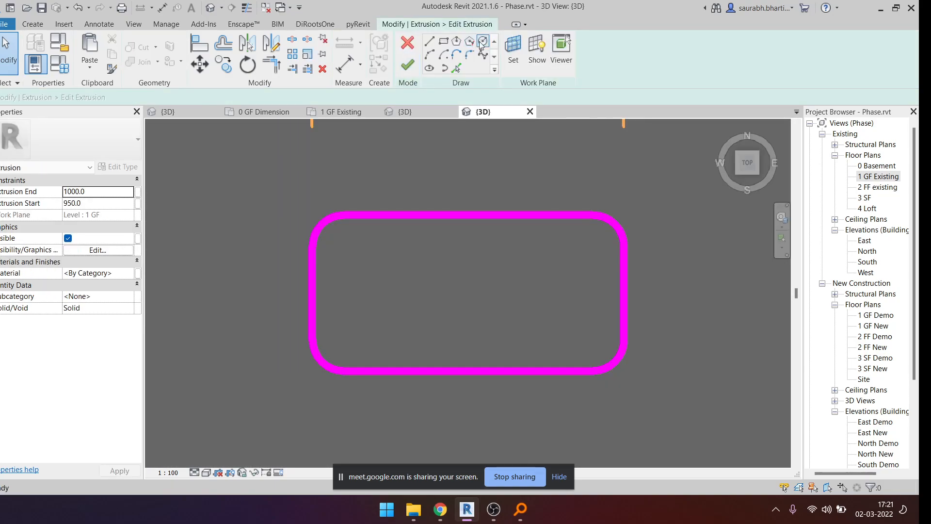
- Draw a circle about 220 mm in circumference just inside the upper-left rounded corner of the tabletop sketch
scroll(349, 241, "up", 5)
left_click(324, 250)
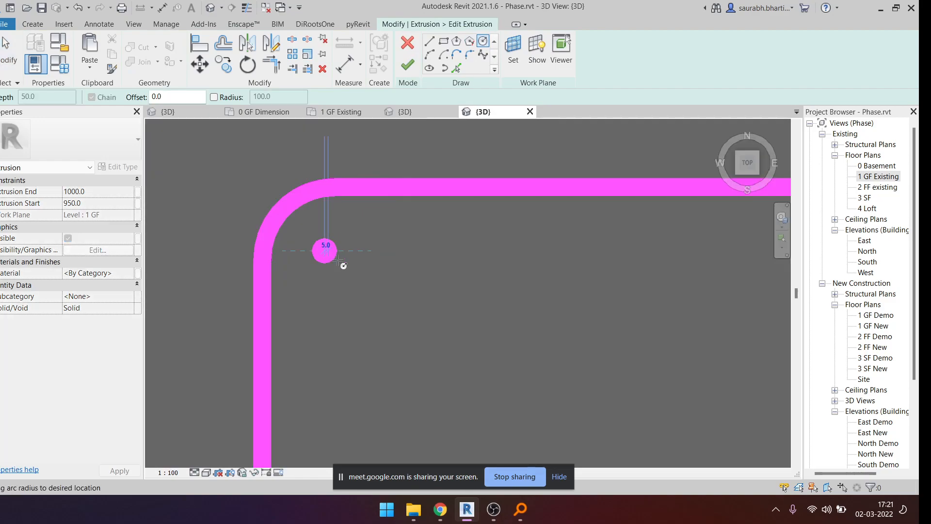
left_click(346, 263)
key("Escape")
key("Escape")
scroll(335, 243, "down", 5)
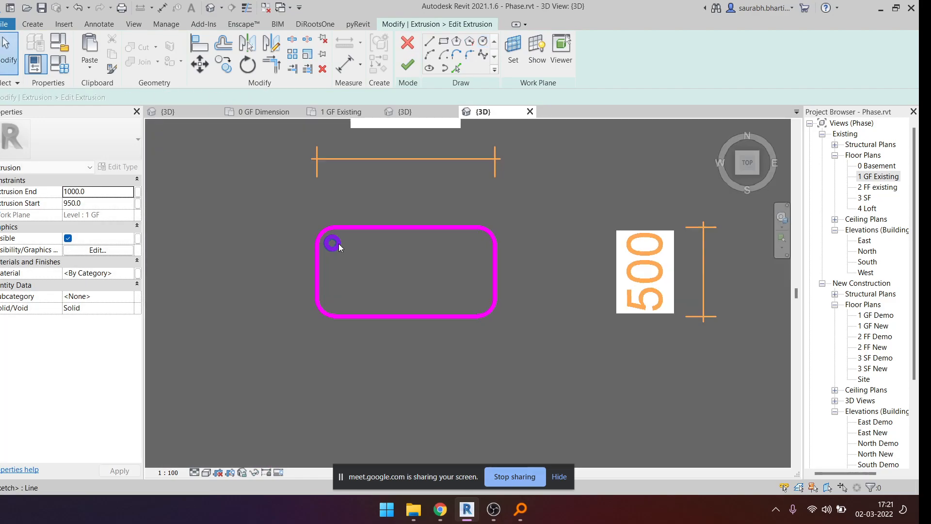
- Mirror the circle with copies about the tabletop's vertical and horizontal centre axes so each corner has one
left_click(273, 45)
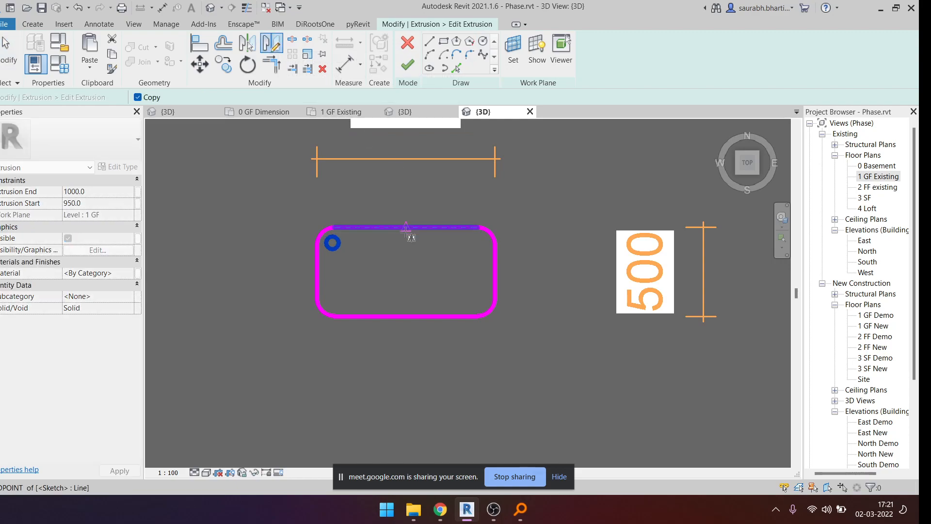
left_click(405, 193)
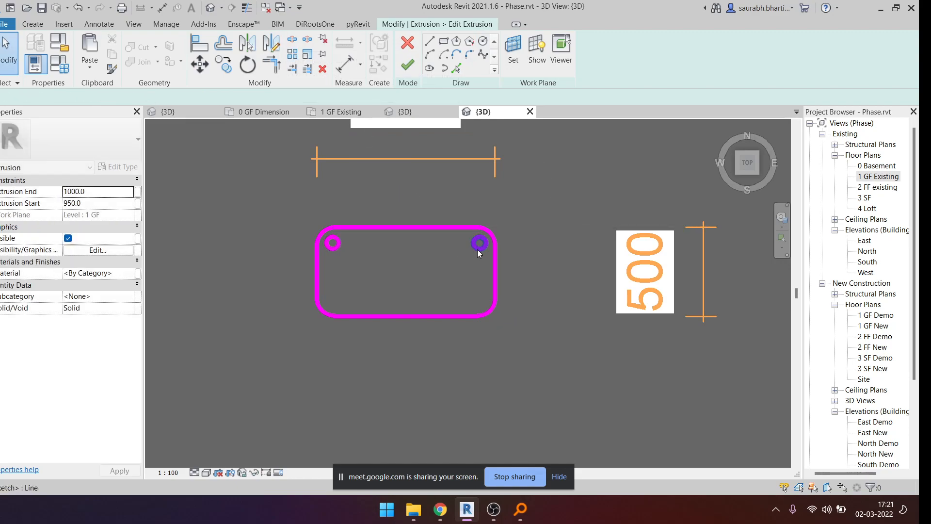
left_click(271, 45)
left_click(322, 271)
left_click(280, 271)
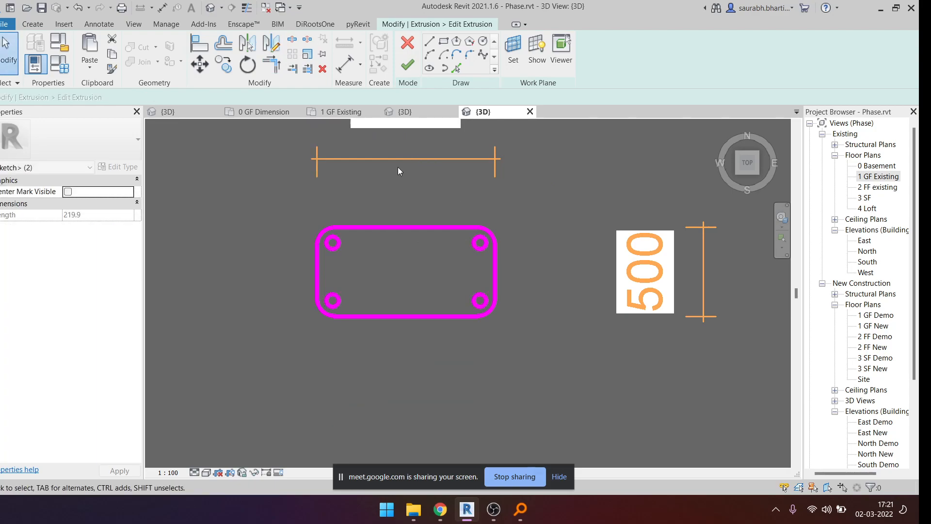
- Finish the tabletop's sketch edit so the four circles cut holes through its corners
left_click(390, 185)
left_click(407, 65)
scroll(428, 250, "down", 3)
middle_click_drag(434, 302, 512, 112, "shift")
scroll(383, 281, "up", 5)
left_click(420, 266)
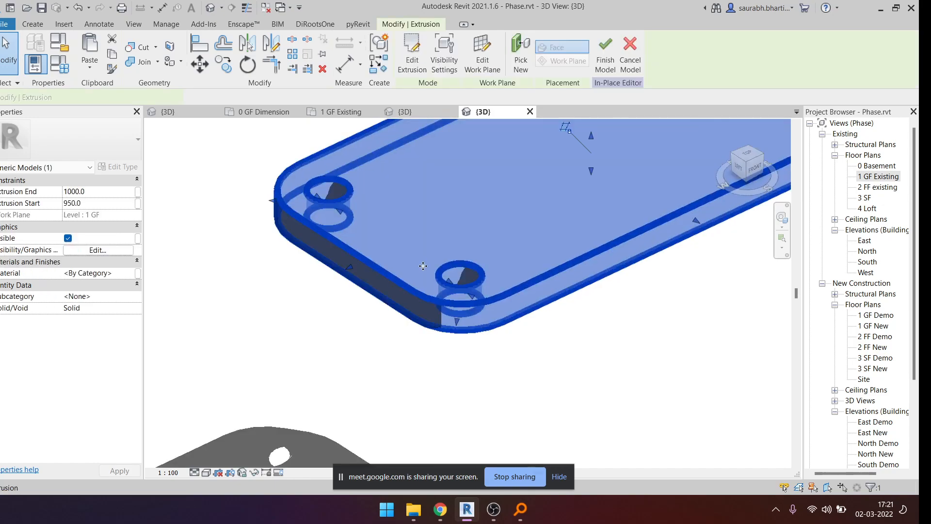
- Examine the four corner holes through the tabletop from several angles
scroll(398, 276, "down", 1)
left_click(525, 306)
middle_click_drag(526, 306, 478, 383, "shift")
left_click(380, 276)
scroll(380, 278, "up", 4)
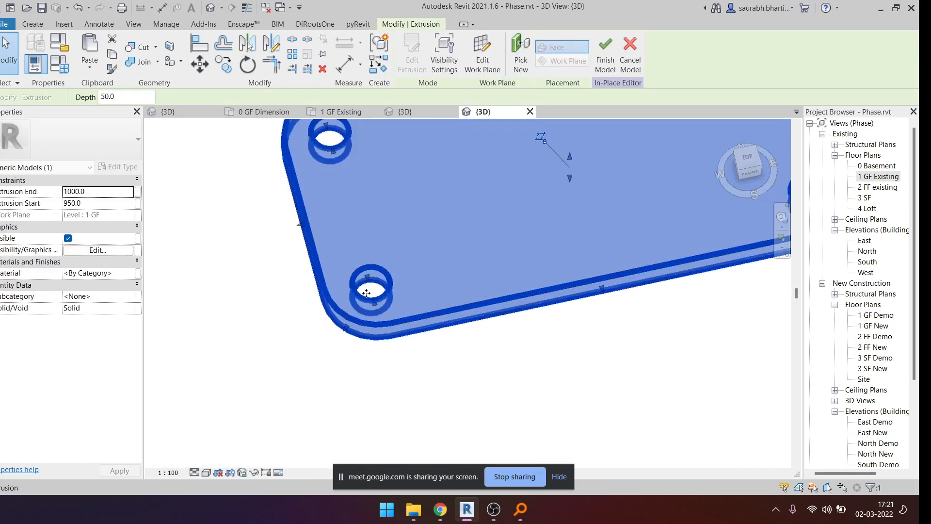
scroll(373, 290, "down", 2)
middle_click_drag(374, 290, 367, 296, "shift")
scroll(402, 249, "down", 5)
scroll(401, 249, "up", 2)
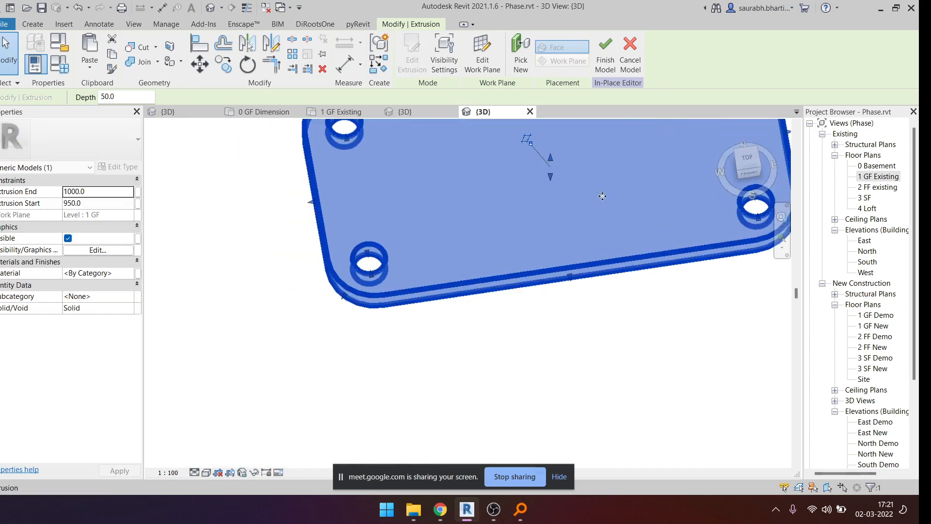
scroll(516, 239, "down", 1)
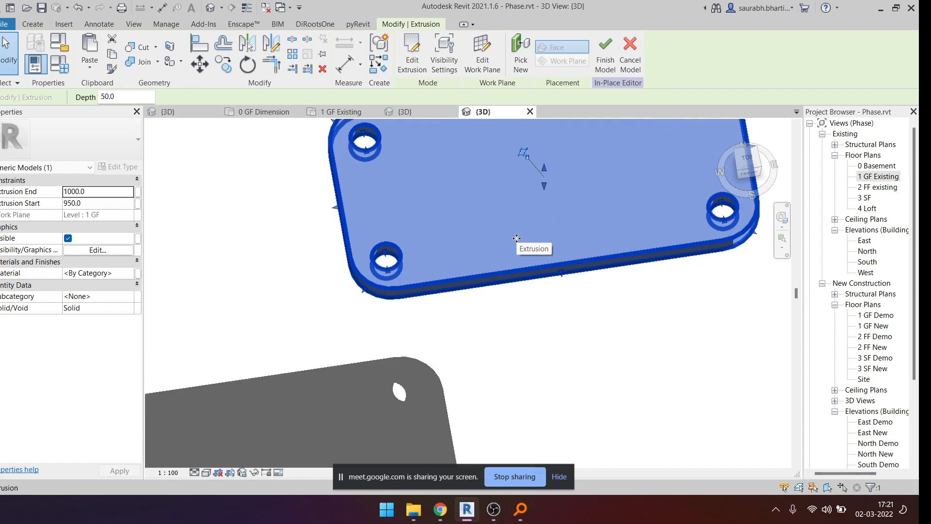
scroll(495, 238, "down", 1)
middle_click_drag(493, 257, 462, 267, "shift")
middle_click_drag(462, 267, 496, 325)
key("Escape")
- Delete all four corner circles from the tabletop's extrusion sketch and finish the edit
left_click(450, 309)
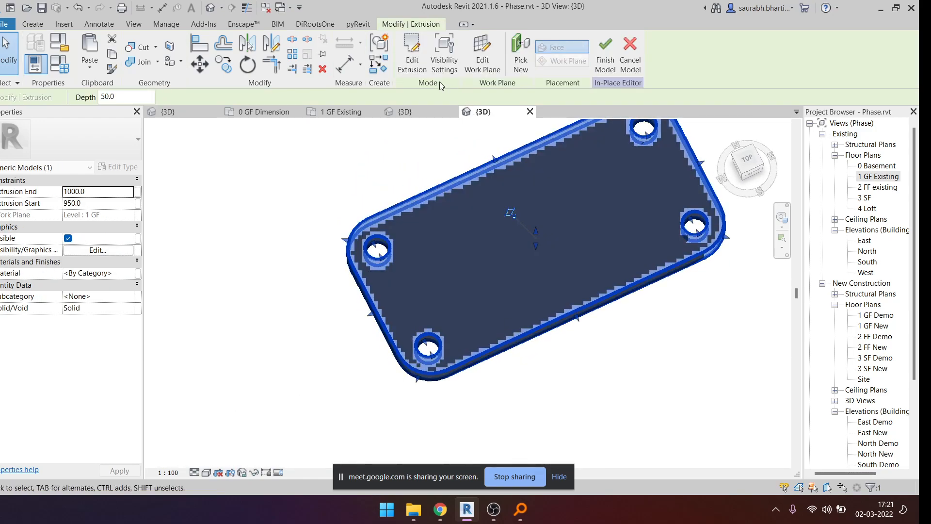
mouse_move(420, 315)
middle_mouse_down("shift")
mouse_move(432, 247)
mouse_move(388, 242)
mouse_move(466, 312)
mouse_move(396, 259)
mouse_move(476, 160)
mouse_move(469, 293)
mouse_move(407, 260)
mouse_move(473, 358)
mouse_move(478, 388)
middle_mouse_up("shift")
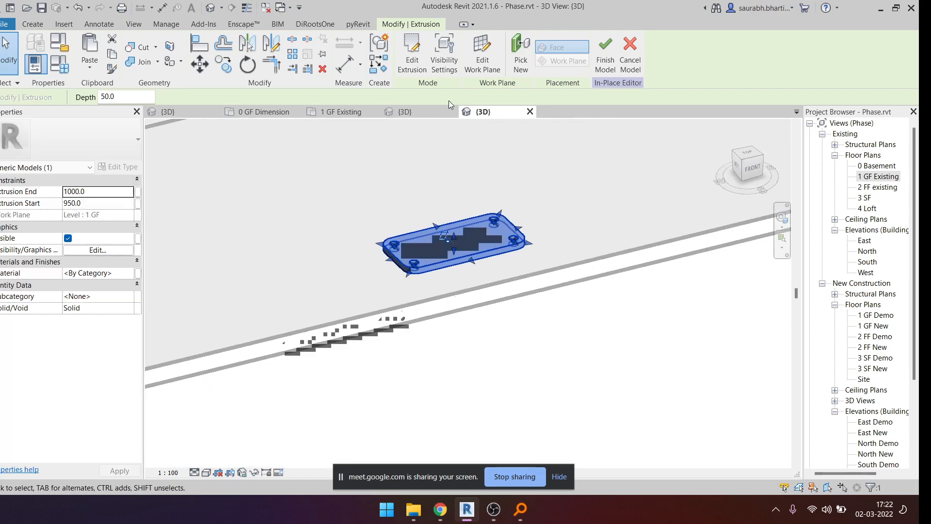
left_click(413, 58)
middle_click_drag(552, 227, 506, 334, "shift")
scroll(390, 238, "up", 3)
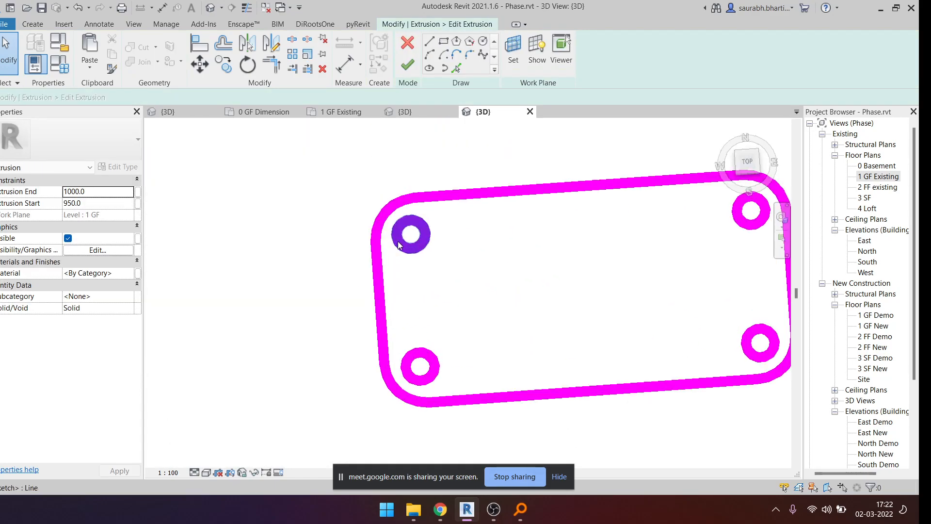
left_click(414, 227)
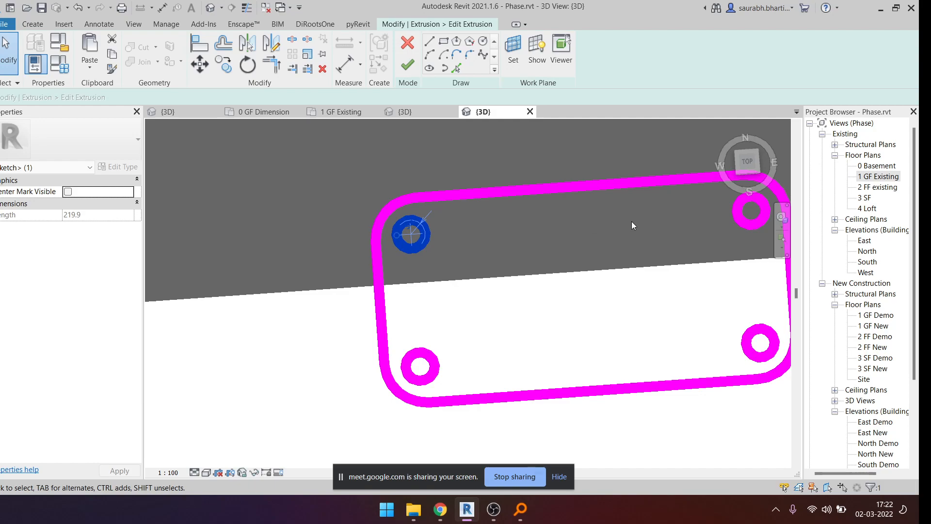
left_click(731, 215, "ctrl")
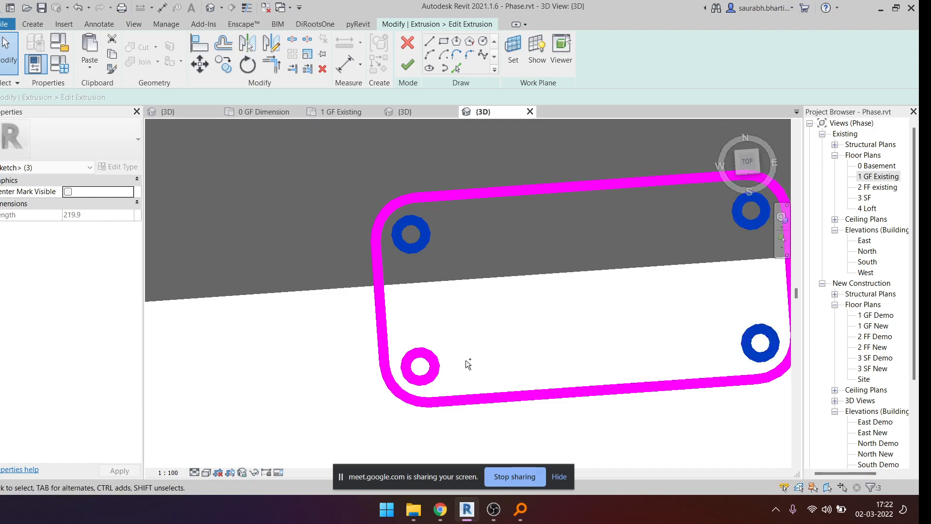
key("Delete")
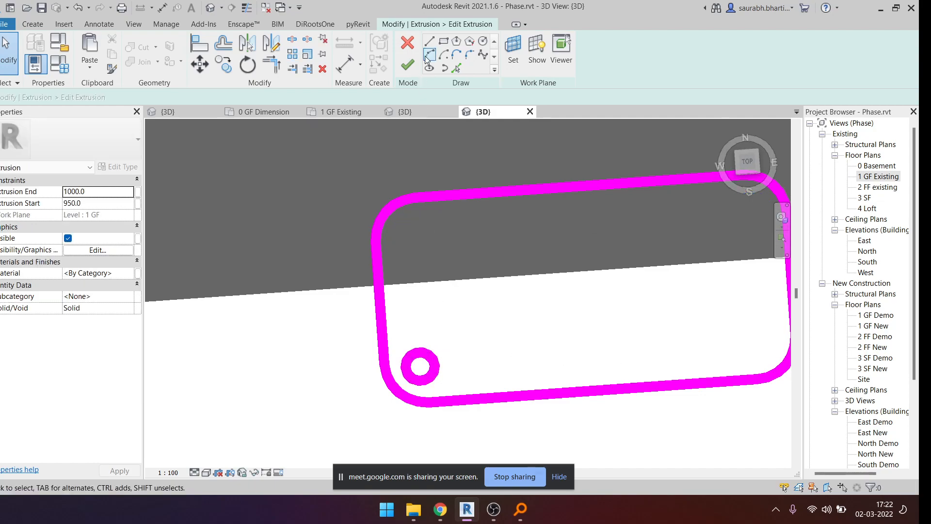
left_click(437, 368)
key("Delete")
left_click(407, 65)
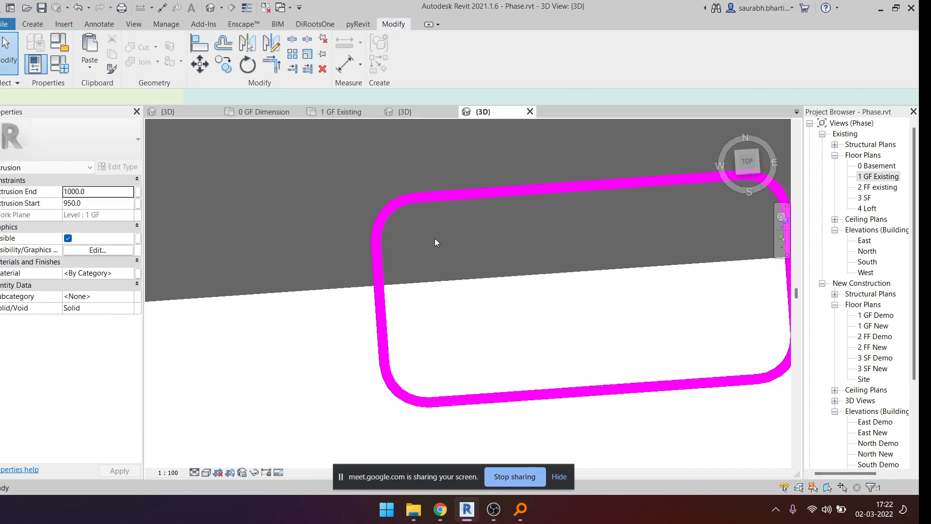
- Examine the solid tabletop from above and at an angle, including its position against the house
scroll(425, 213, "down", 2)
left_click(532, 336)
middle_click_drag(532, 335, 498, 296, "shift")
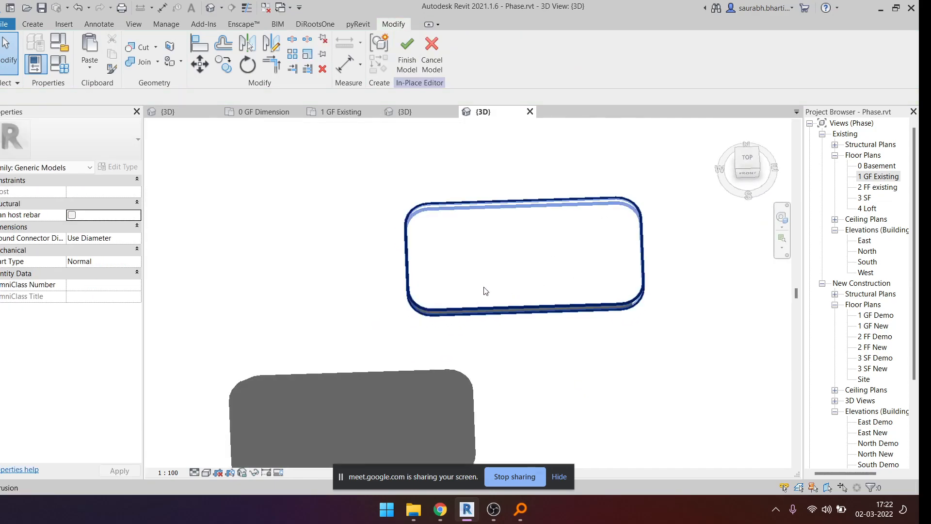
left_click(43, 26)
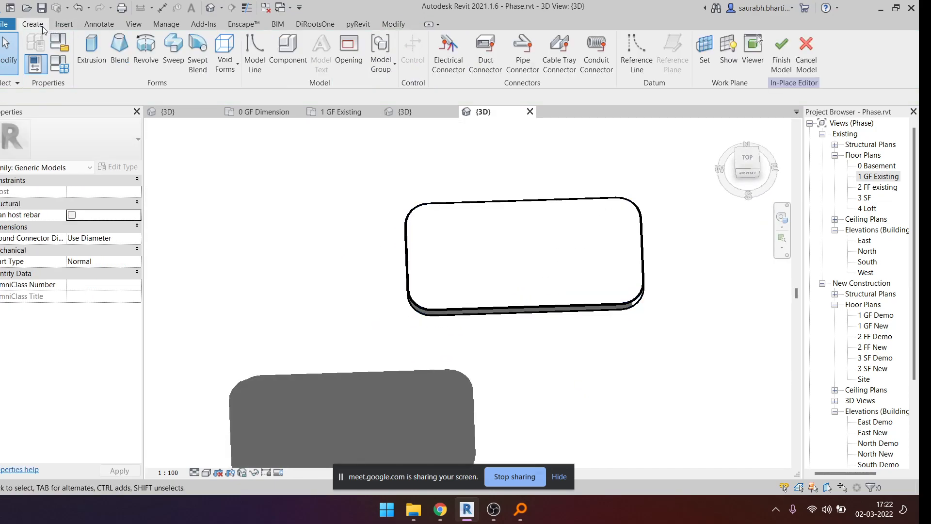
middle_click_drag(460, 176, 407, 216, "shift")
middle_click_drag(509, 255, 542, 255, "shift")
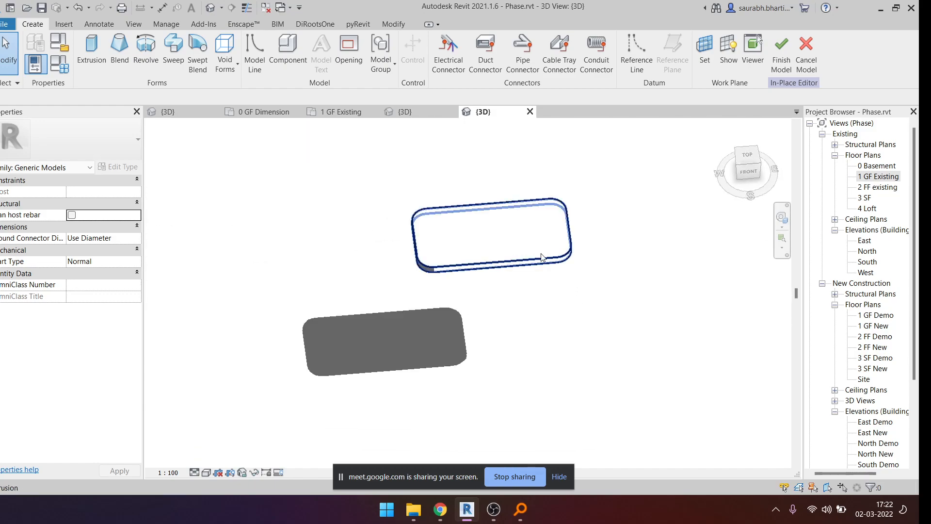
middle_click_drag(682, 239, 678, 267, "shift")
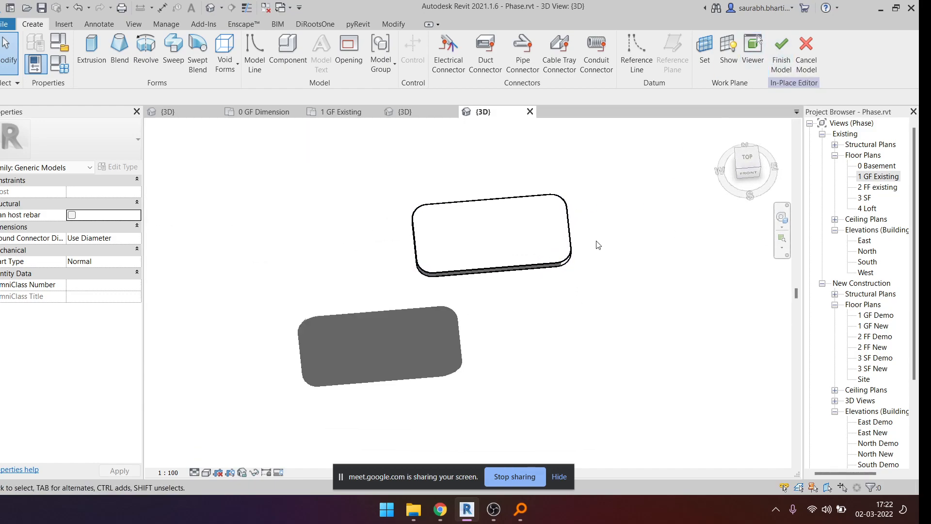
left_click(747, 158)
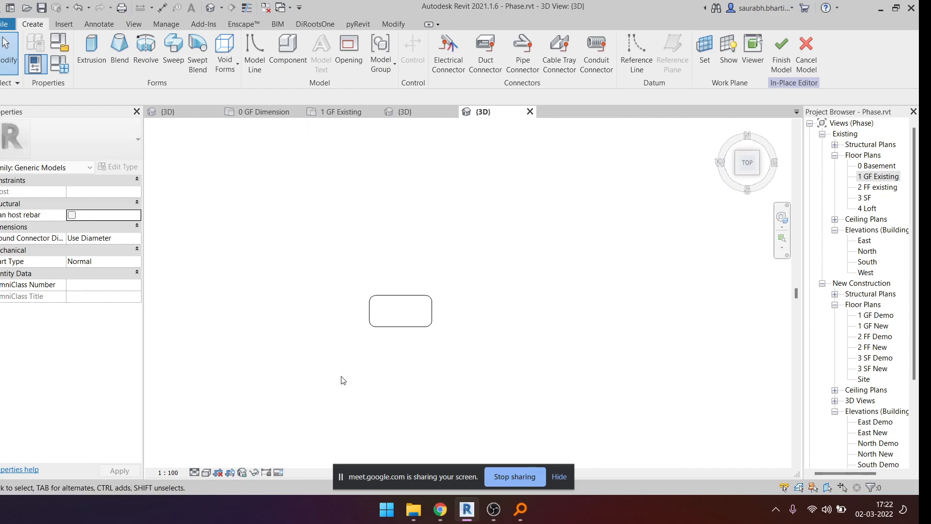
left_click(380, 293)
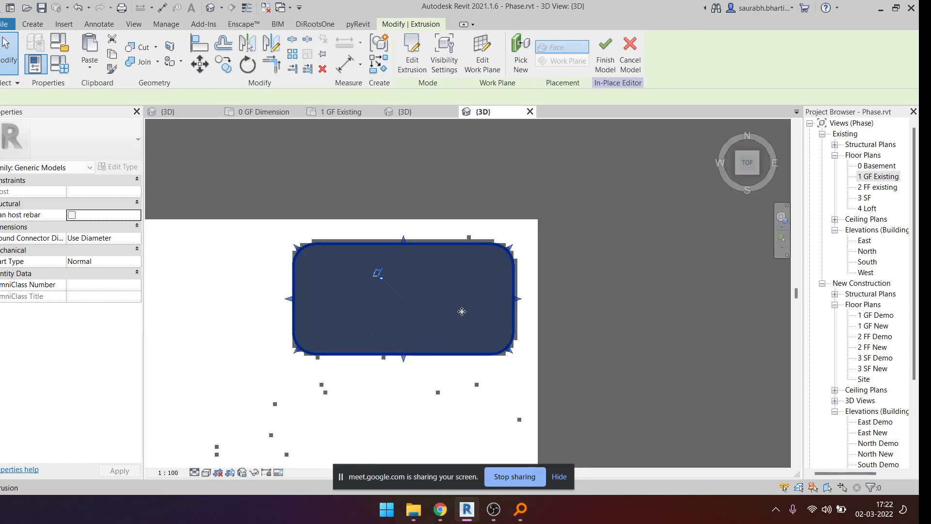
scroll(429, 293, "down", 2)
left_click(420, 339)
middle_click_drag(420, 339, 468, 138, "shift")
scroll(459, 249, "down", 5)
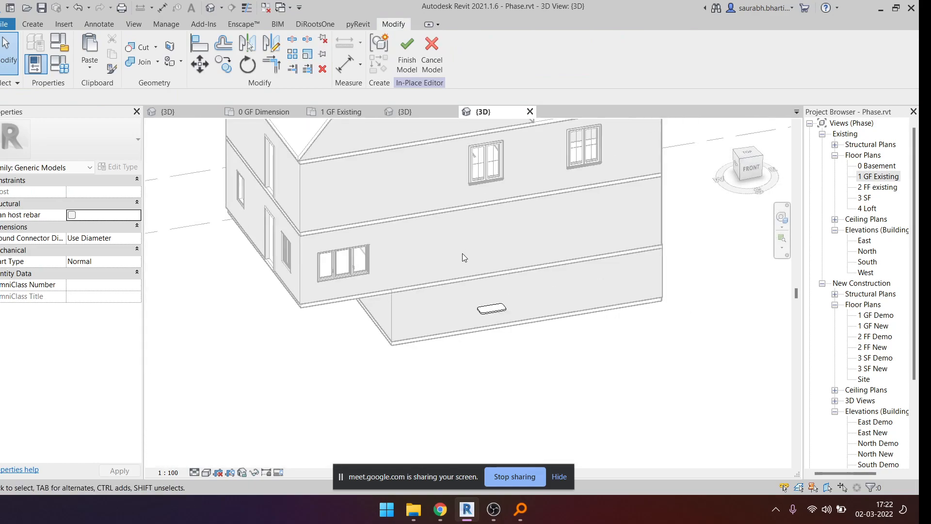
scroll(500, 336, "up", 5)
middle_click_drag(499, 335, 501, 281, "shift")
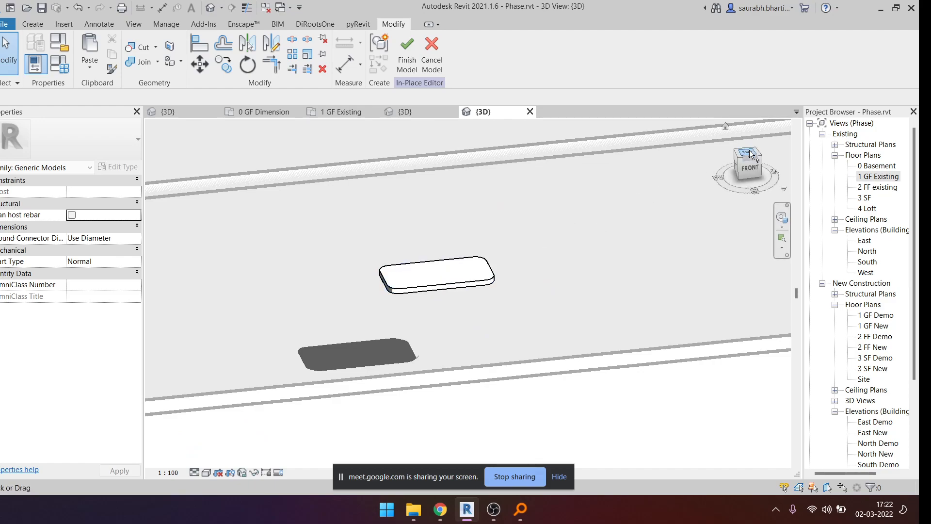
- Start a new extrusion in the in-place model with the tabletop shown from above
left_click(751, 156)
scroll(489, 316, "down", 8)
scroll(412, 339, "up", 2)
scroll(427, 329, "up", 10)
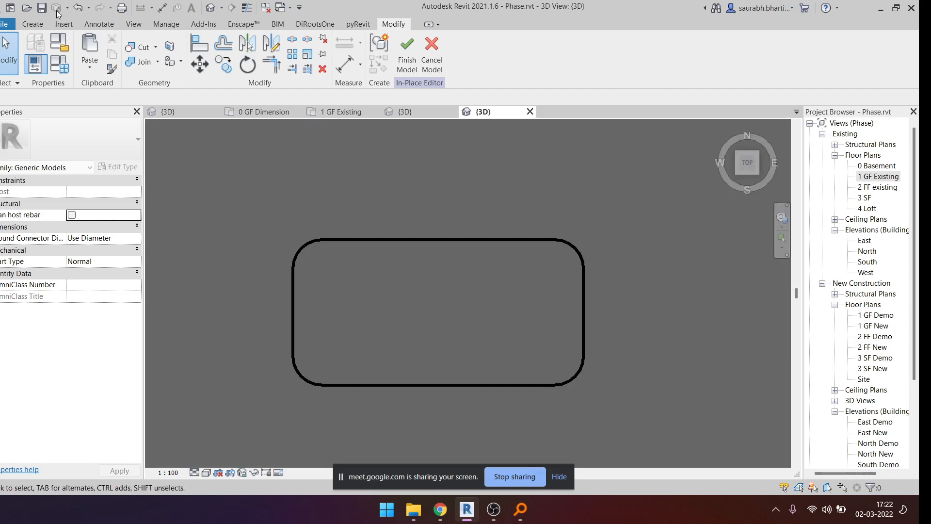
left_click(33, 24)
left_click(85, 58)
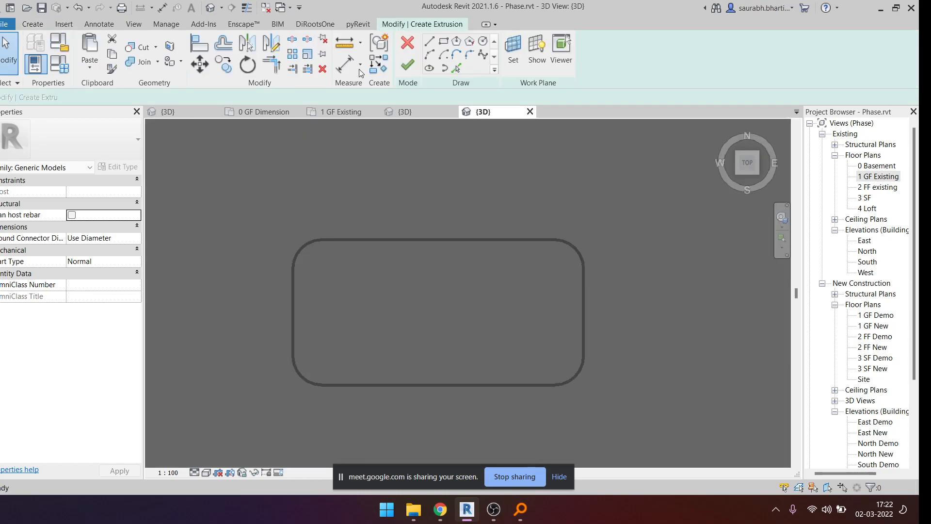
- Try a circle about 157 mm in circumference just inside the tabletop's upper-left rounded corner, and delete it
left_click(482, 41)
scroll(313, 257, "up", 2)
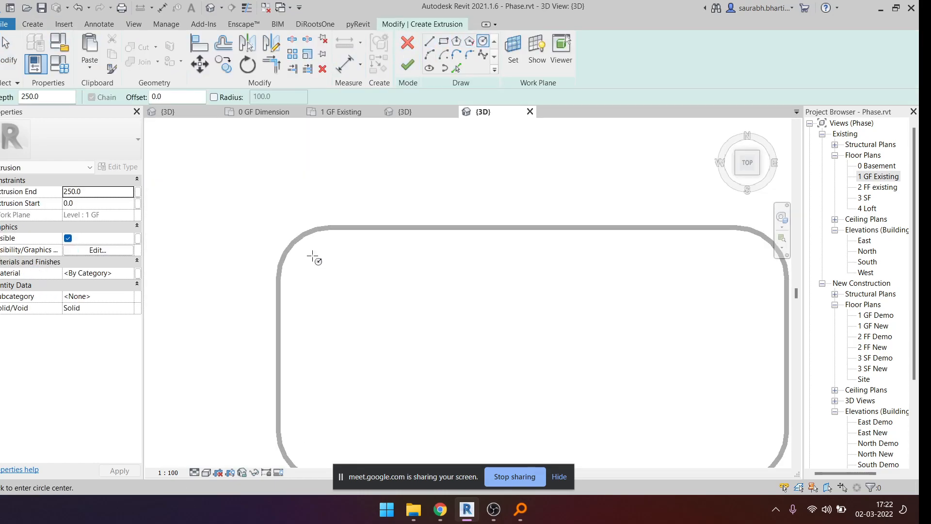
left_click(311, 260)
scroll(330, 260, "up", 2)
scroll(331, 256, "up", 2)
key("Escape")
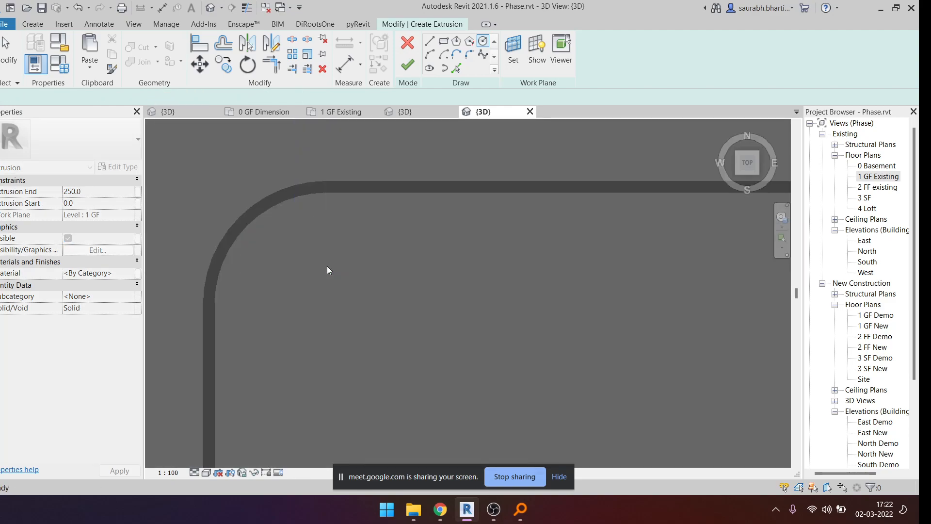
left_click(327, 284)
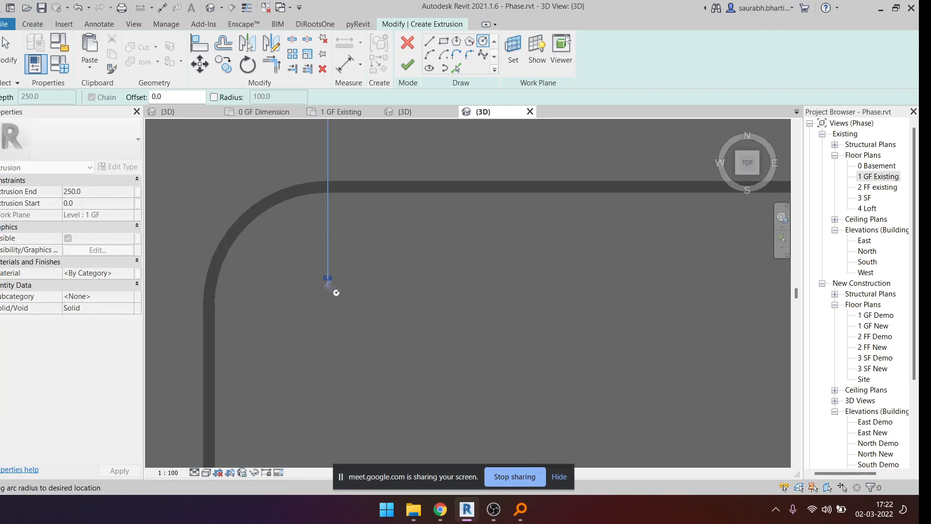
left_click(357, 284)
key("Escape")
scroll(344, 264, "down", 4)
left_click(334, 244)
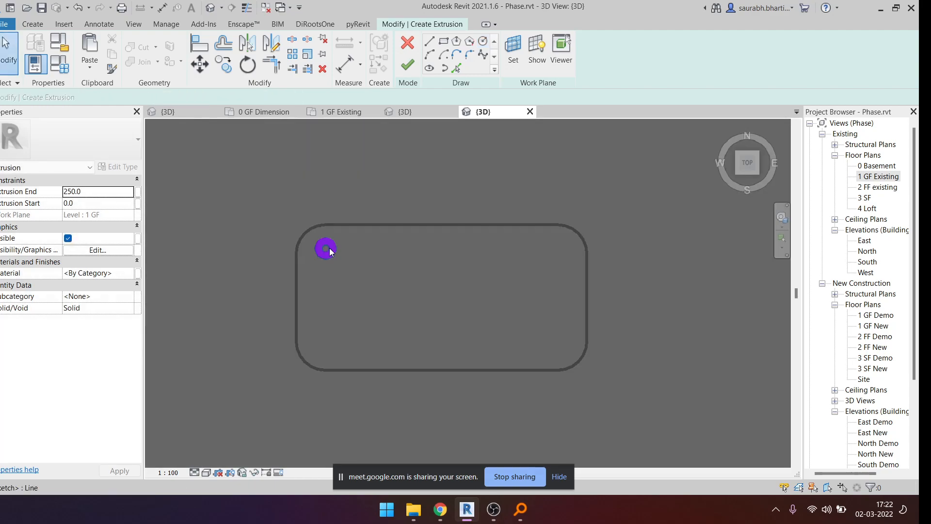
scroll(327, 249, "up", 5)
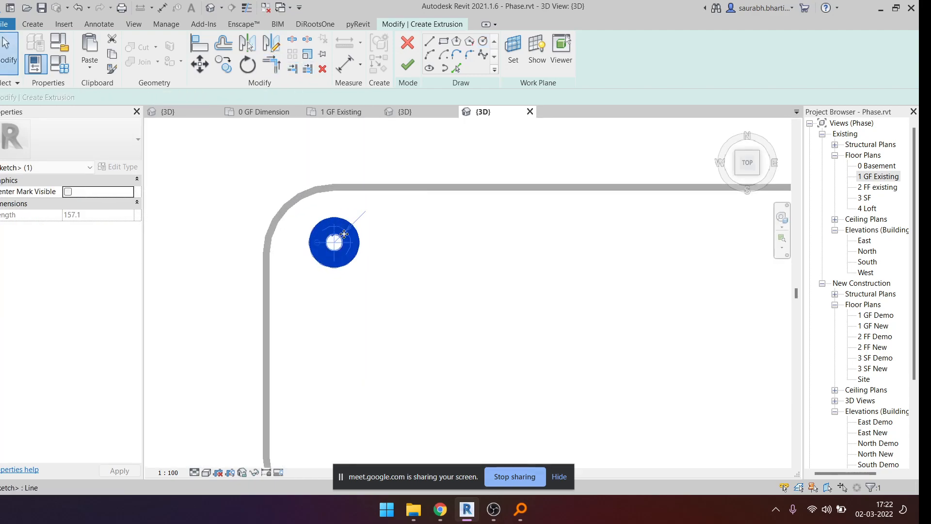
key("Escape")
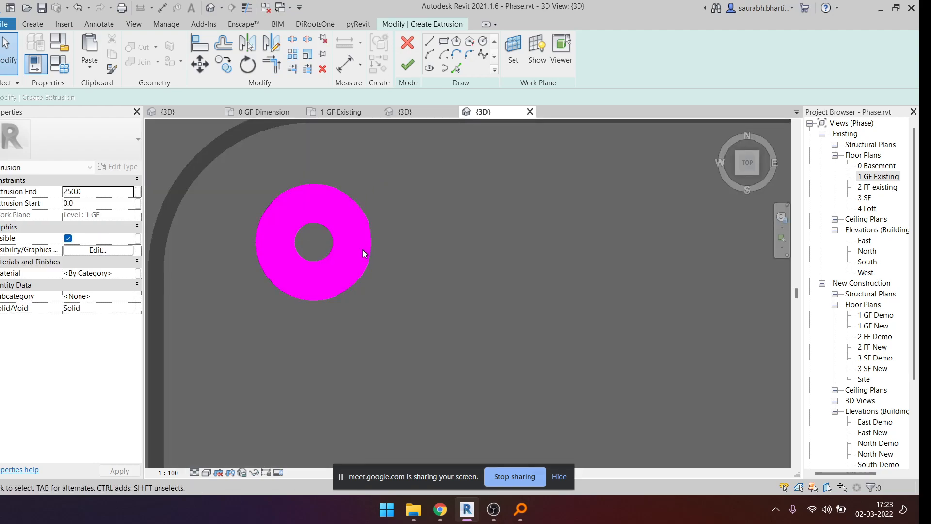
left_click(353, 225)
key("Delete")
- Sketch a circle about 35 mm in radius just inside the tabletop's upper-left rounded corner
left_click(484, 42)
left_click(297, 241)
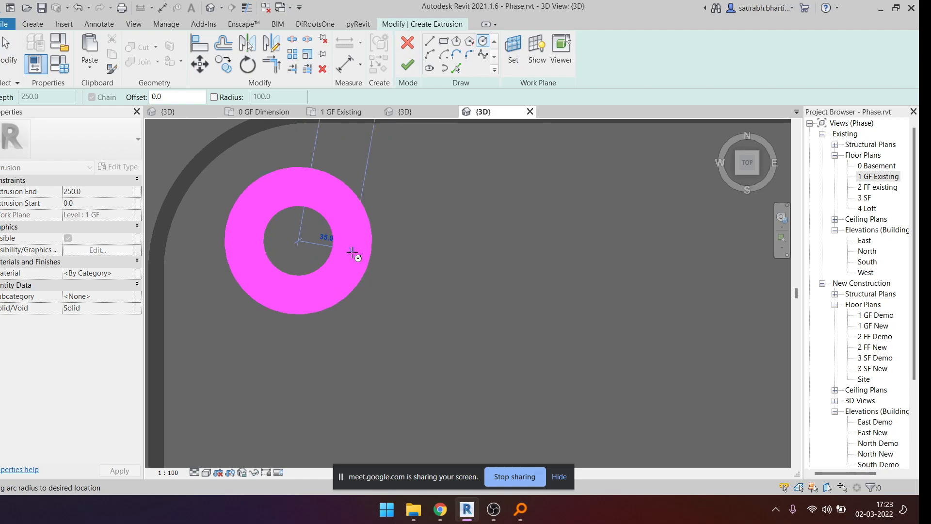
scroll(352, 252, "up", 1)
left_click(352, 252)
key("Escape")
scroll(353, 250, "down", 6)
- Mirror the new extrusion's circle with copies across the tabletop's vertical and horizontal centre axes to fill all four corners
left_click(345, 244)
left_click(271, 43)
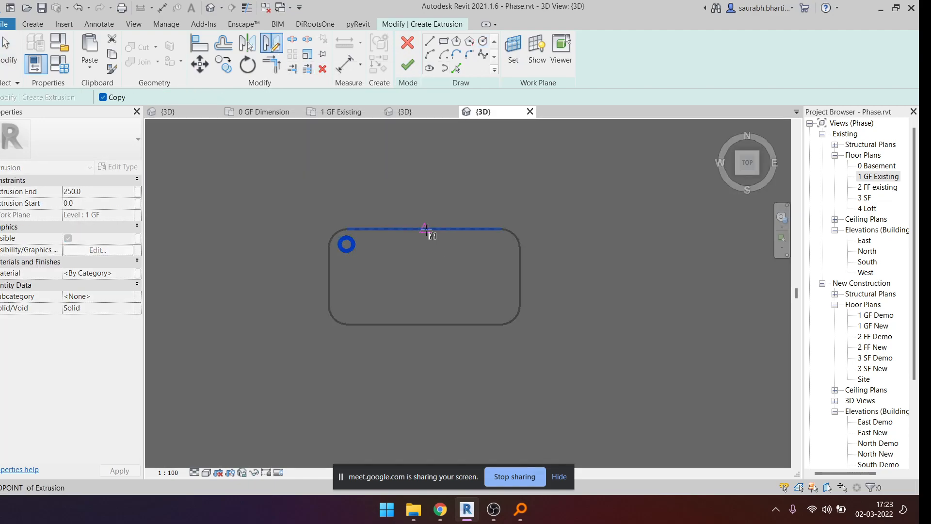
left_click(424, 193)
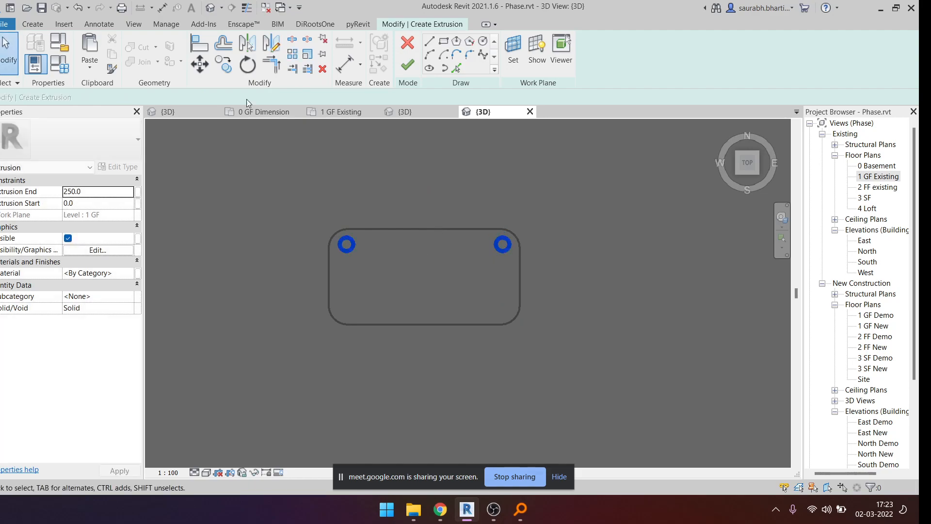
left_click(271, 43)
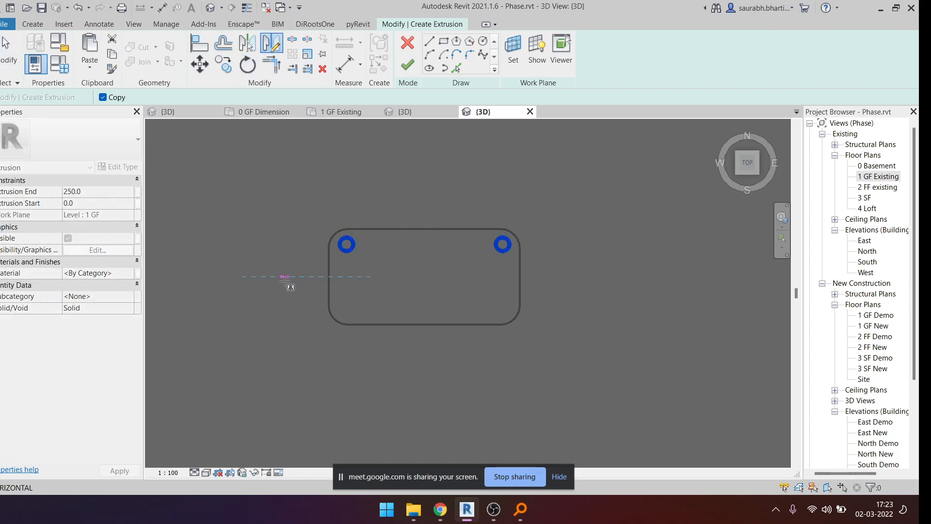
left_click(286, 276)
- Extrude the four leg circles to an extrusion end of 800 and finish the sketch
mouse_move(497, 350)
middle_mouse_down("shift")
mouse_move(526, 195)
mouse_move(439, 214)
mouse_move(454, 295)
middle_mouse_up("shift")
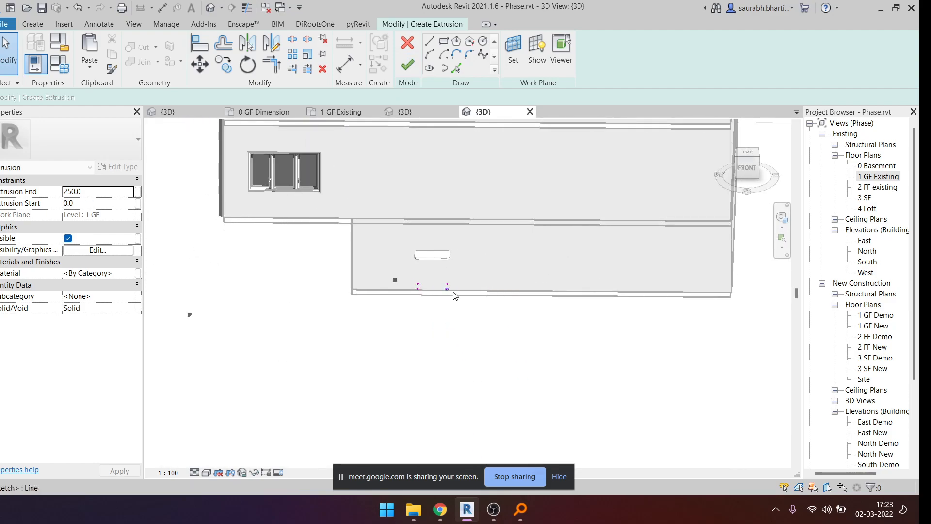
scroll(455, 296, "up", 5)
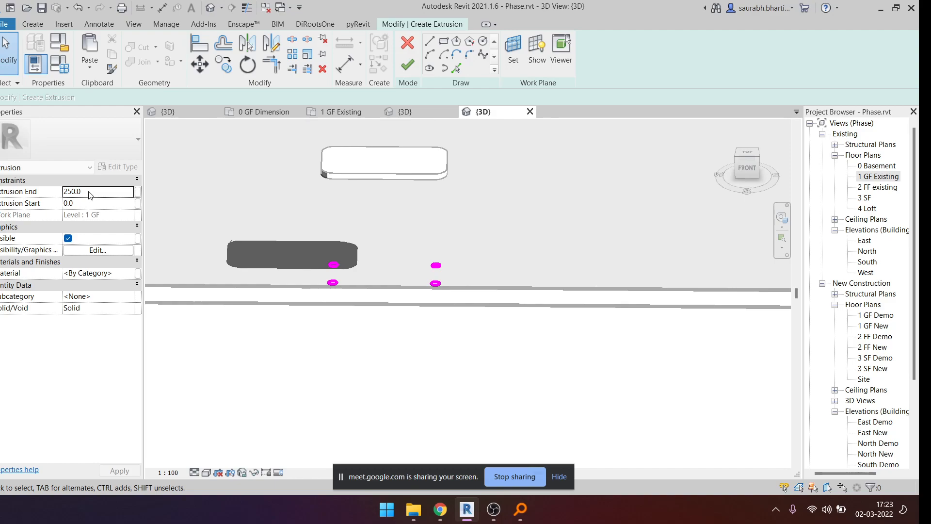
middle_click_drag(349, 298, 361, 262, "shift")
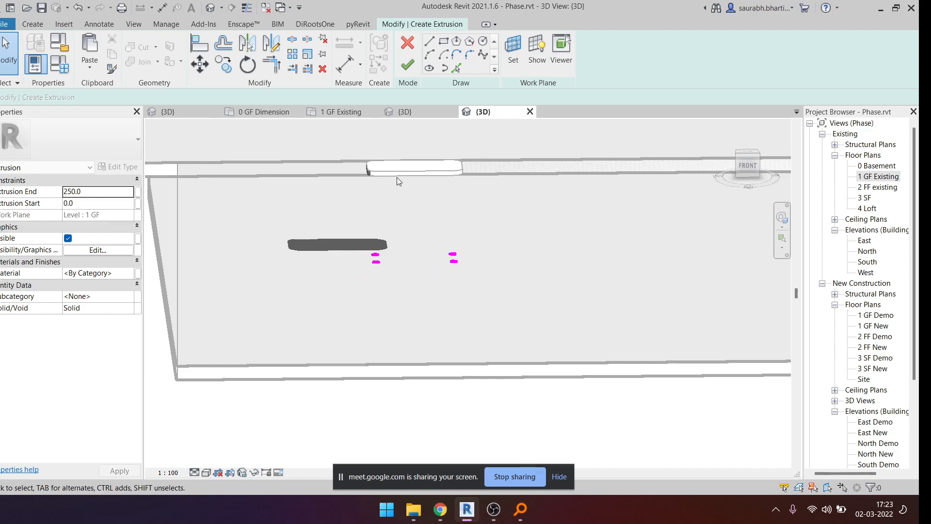
left_click(748, 166)
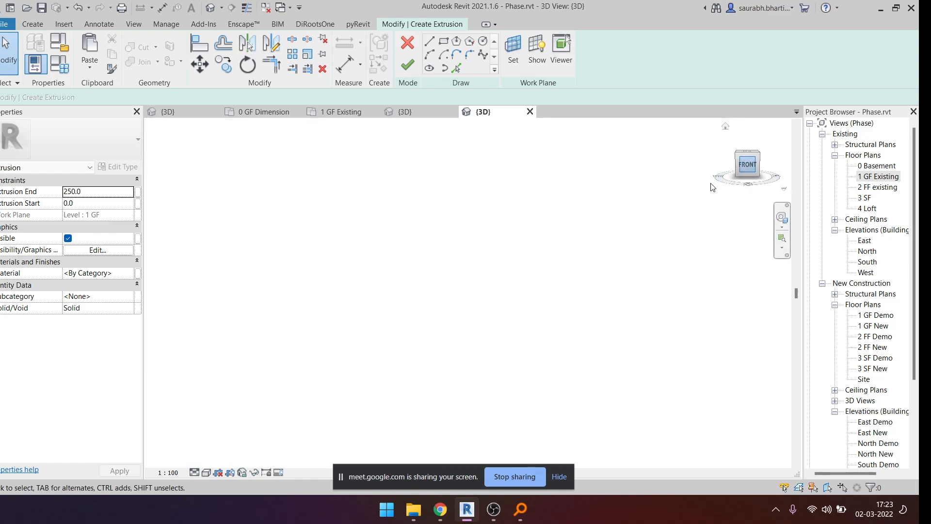
scroll(465, 336, "up", 8)
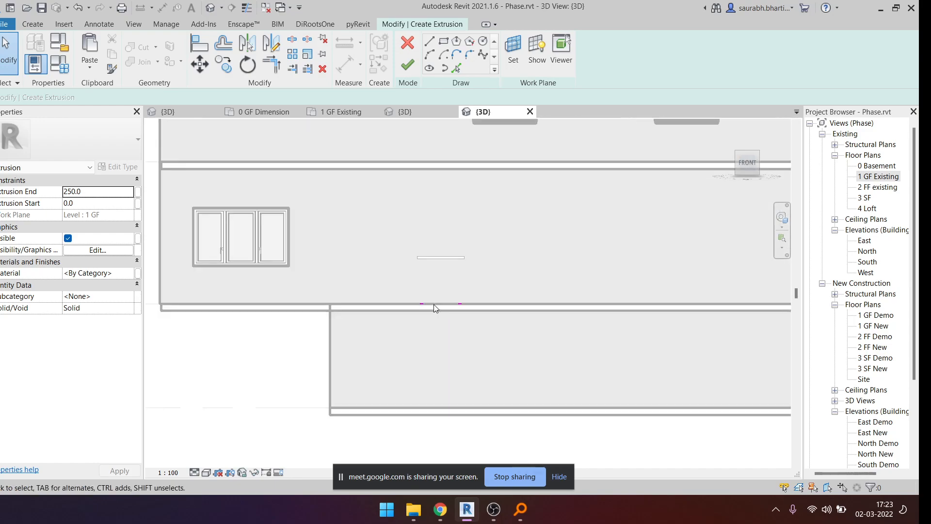
left_click_drag(580, 328, 580, 329)
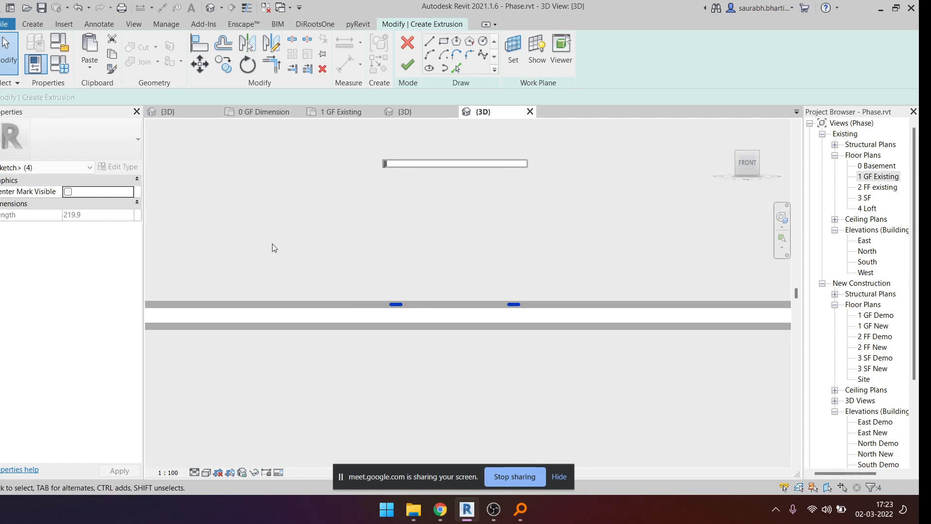
left_click(246, 258)
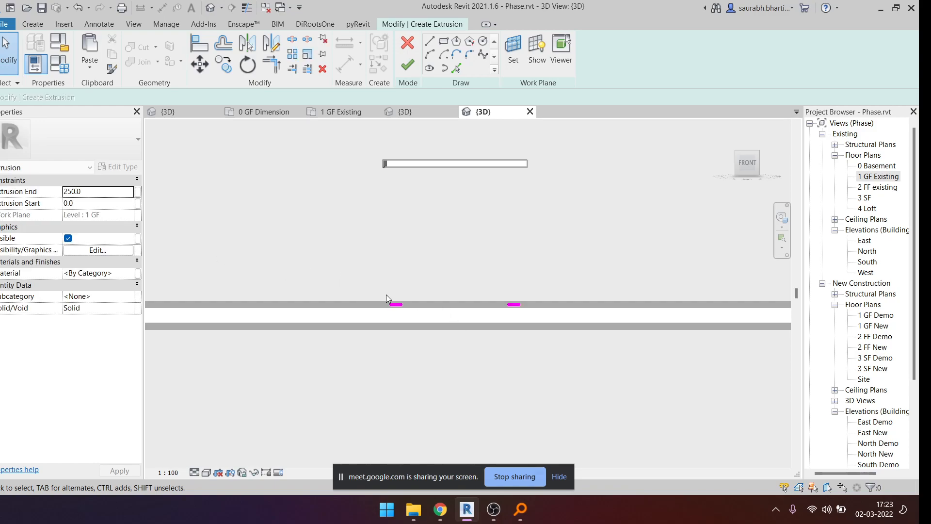
left_click_drag(369, 279, 576, 333)
left_click_drag(266, 198, 266, 199)
left_click(96, 193)
left_click(407, 66)
middle_click_drag(467, 223, 499, 218, "shift")
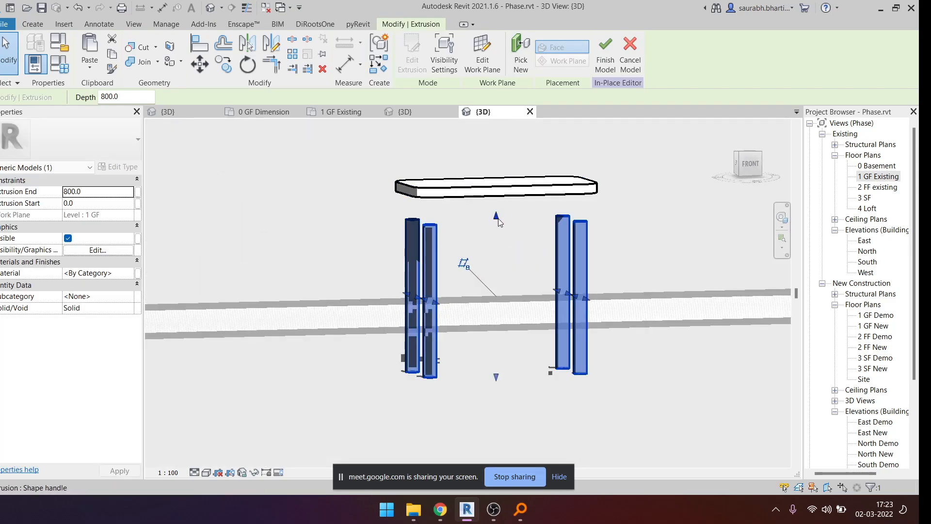
- Set the legs' extrusion end to 950 to meet the tabletop's underside, and finish the in-place model
left_click_drag(497, 216, 498, 201)
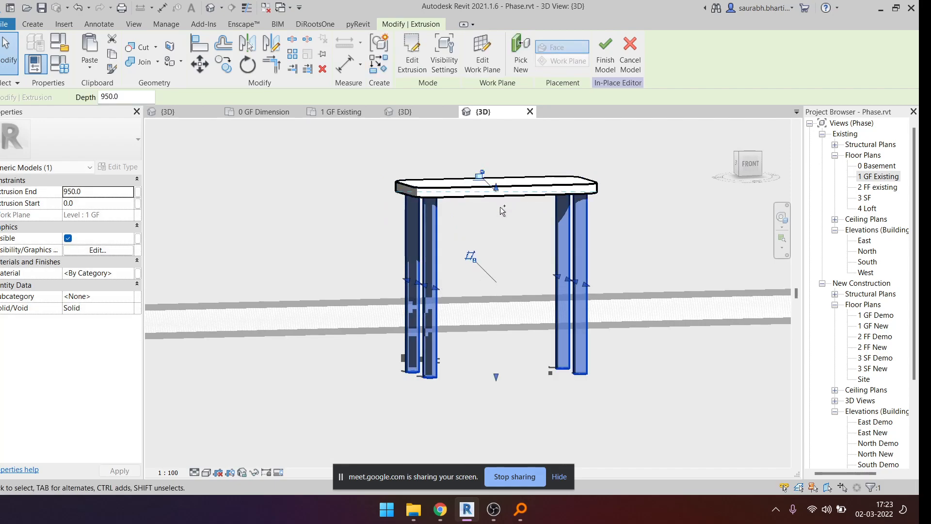
key("ctrl+z")
left_click(423, 246)
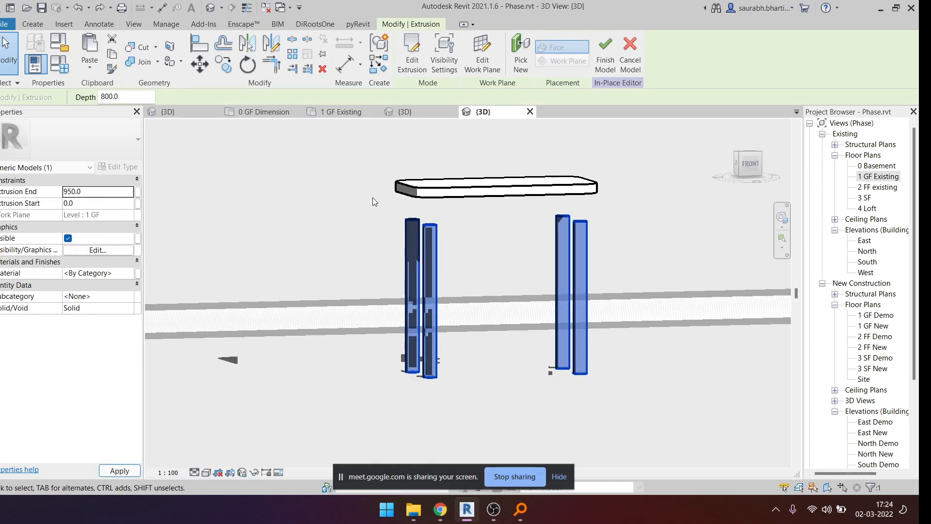
left_click(620, 235)
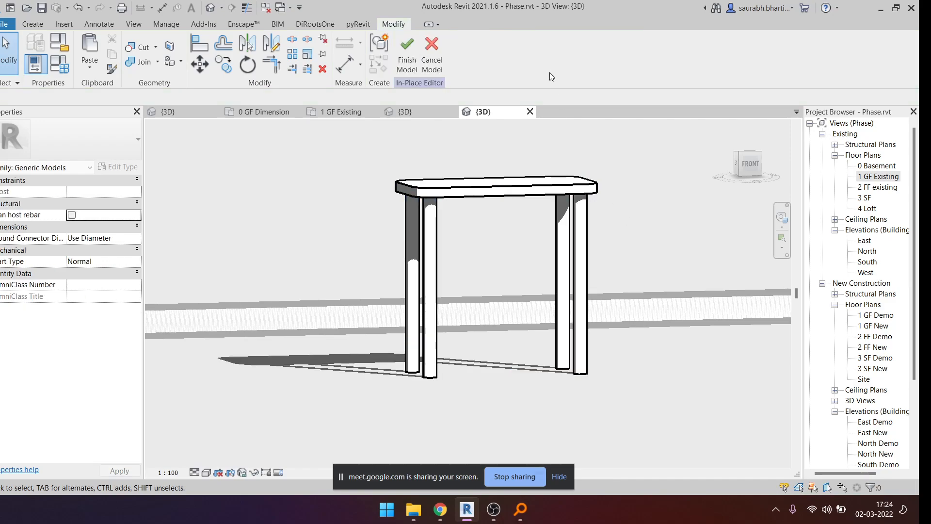
left_click(401, 55)
- Examine the table from several angles and check its size and position against the house's walls and floor
left_click(519, 300)
scroll(499, 272, "down", 4)
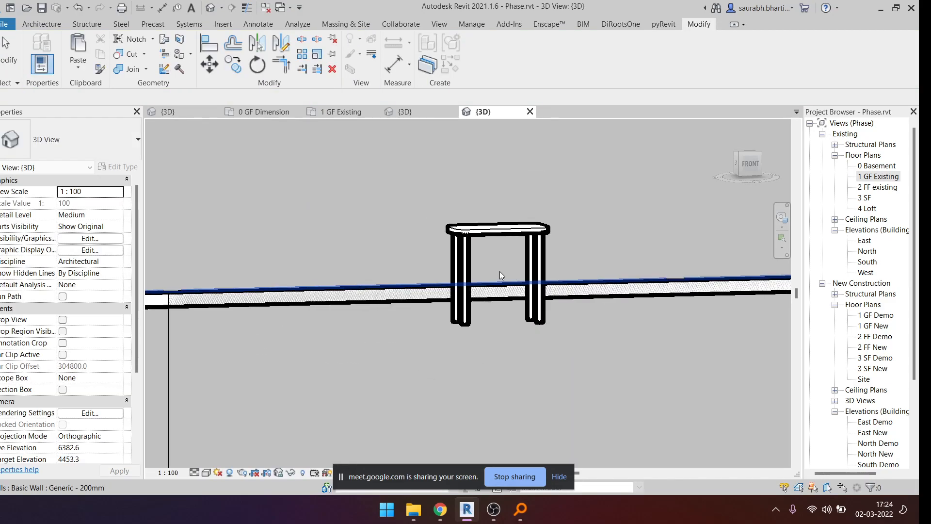
middle_click_drag(575, 272, 397, 297, "shift")
scroll(520, 259, "up", 3)
left_click(537, 310)
scroll(417, 300, "down", 4)
key("Escape")
left_click(397, 297)
key("Escape")
left_click(437, 284)
key("Escape")
middle_click_drag(604, 259, 392, 266, "shift")
left_click(439, 280)
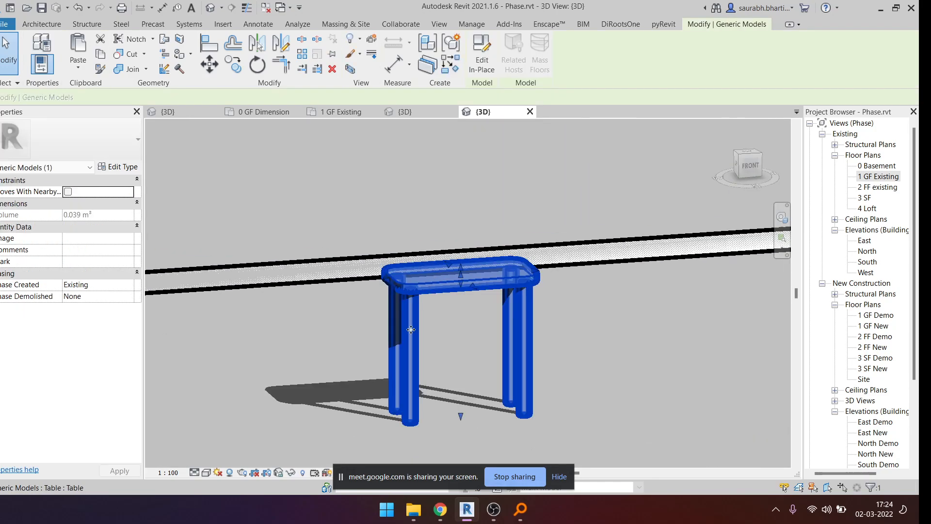
scroll(482, 304, "down", 5)
scroll(473, 305, "down", 2)
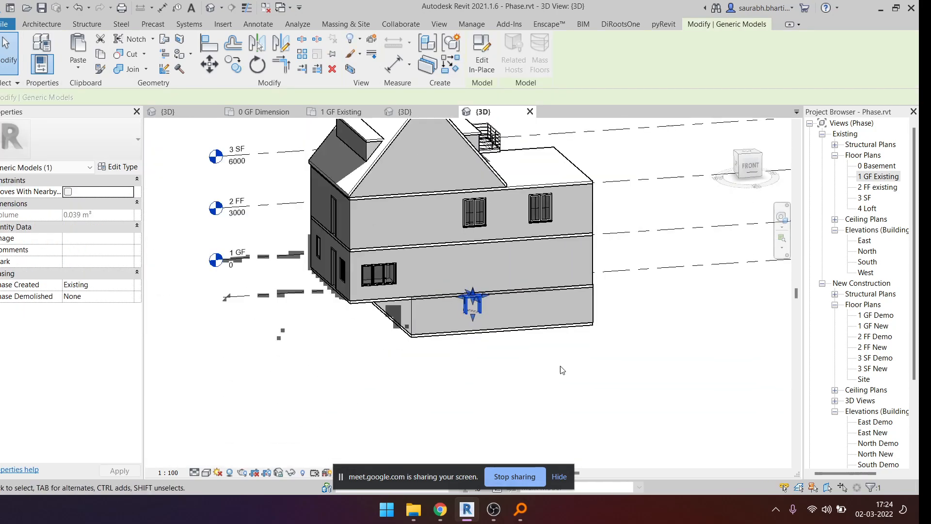
left_click(560, 364)
scroll(463, 306, "up", 5)
- Reopen the Table component for in-place editing
left_click(475, 290)
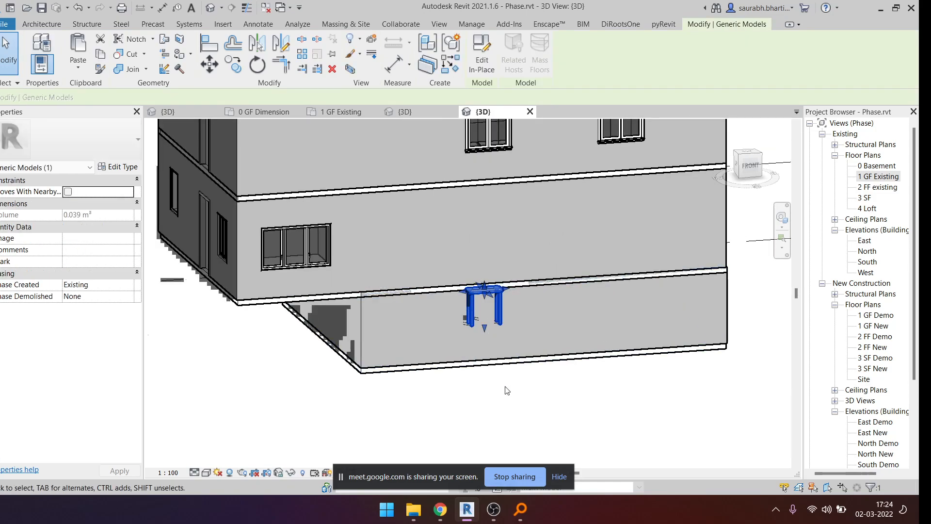
scroll(505, 390, "up", 2)
left_click(482, 60)
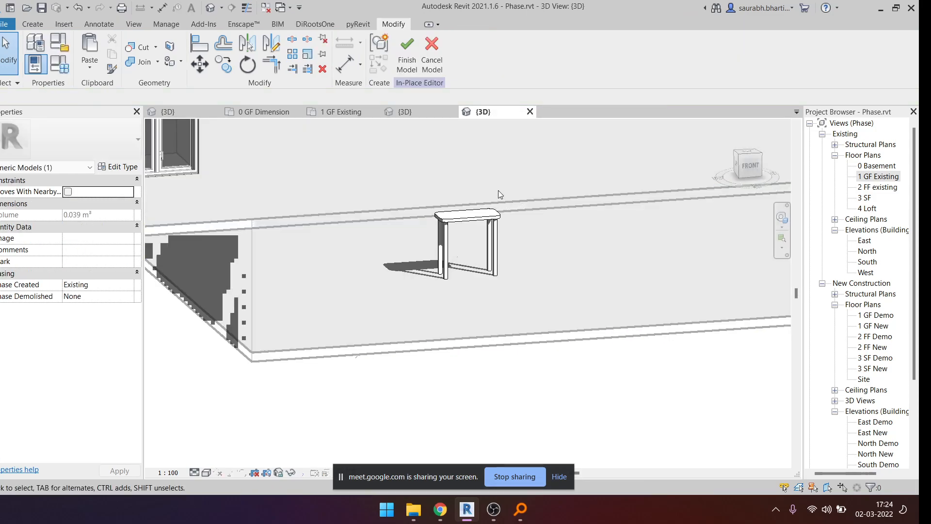
- Examine the extrusion settings of the legs and the tabletop, and view the tabletop's sketch
left_click(444, 259)
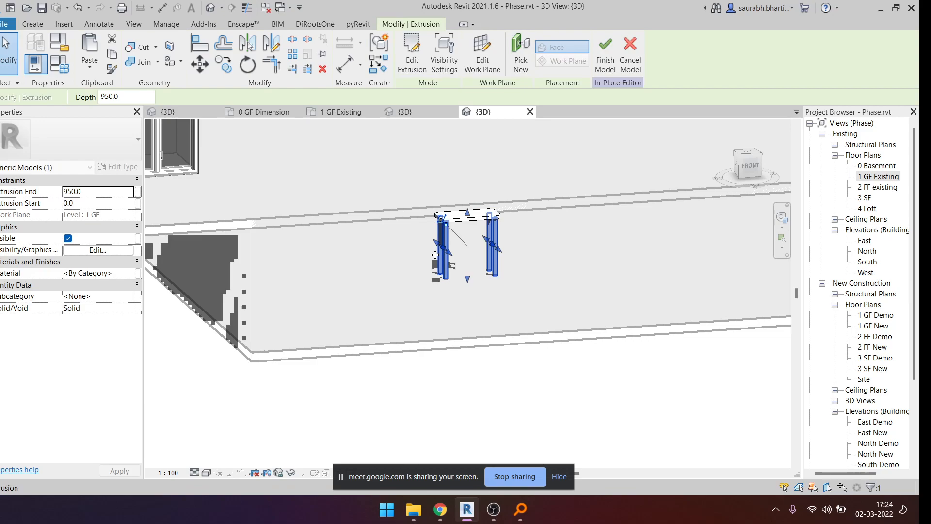
left_click(471, 216)
scroll(473, 221, "up", 2)
scroll(471, 216, "down", 1)
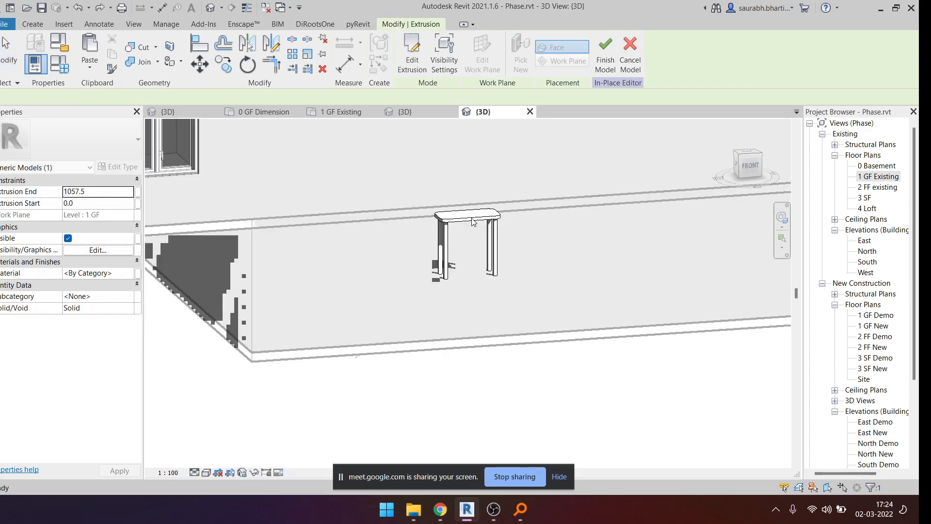
left_click(475, 218)
left_click(443, 249)
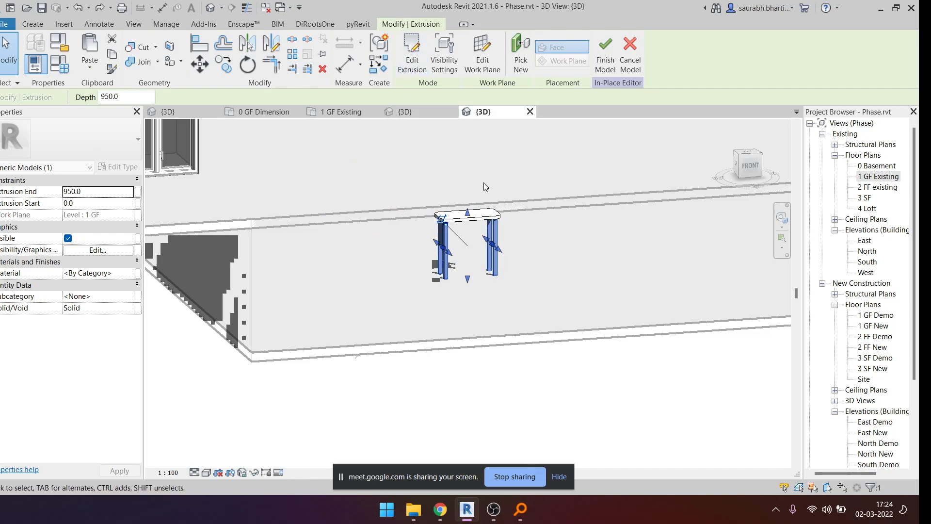
scroll(468, 214, "up", 2)
left_click(469, 214)
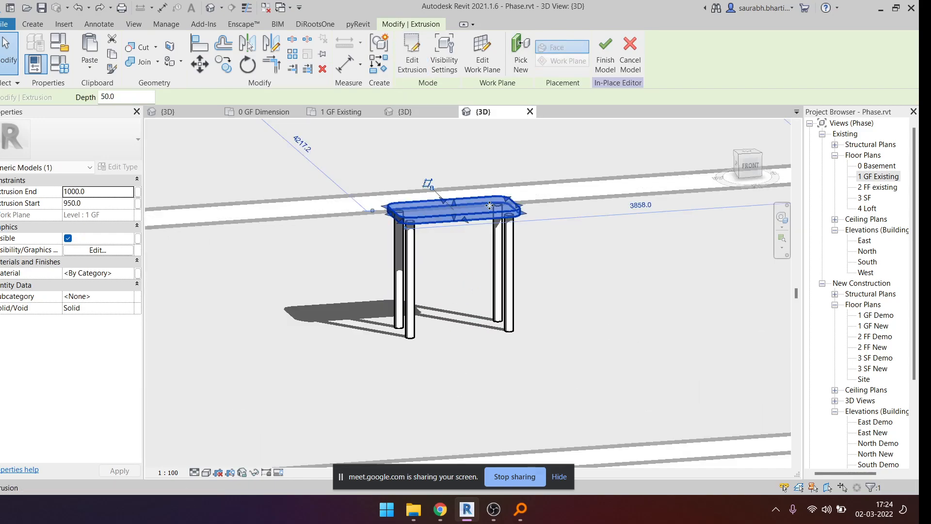
left_click(412, 53)
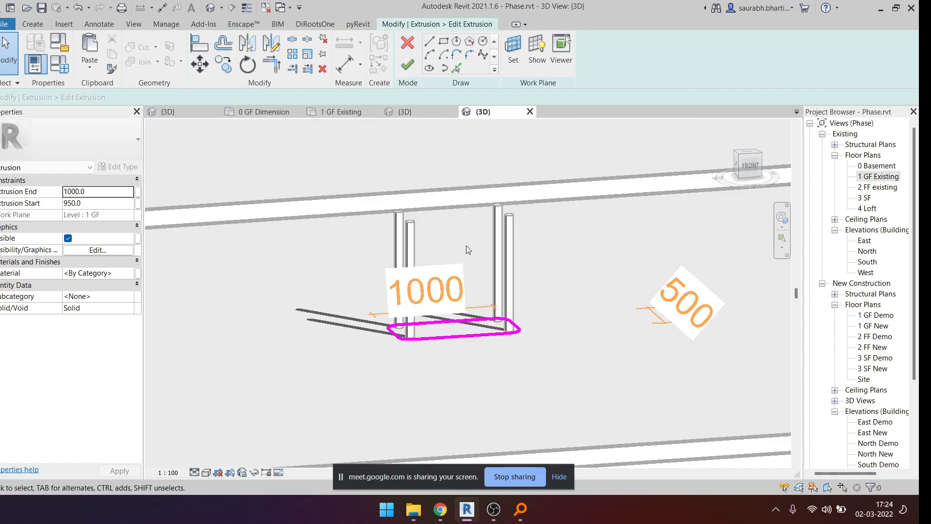
left_click(407, 44)
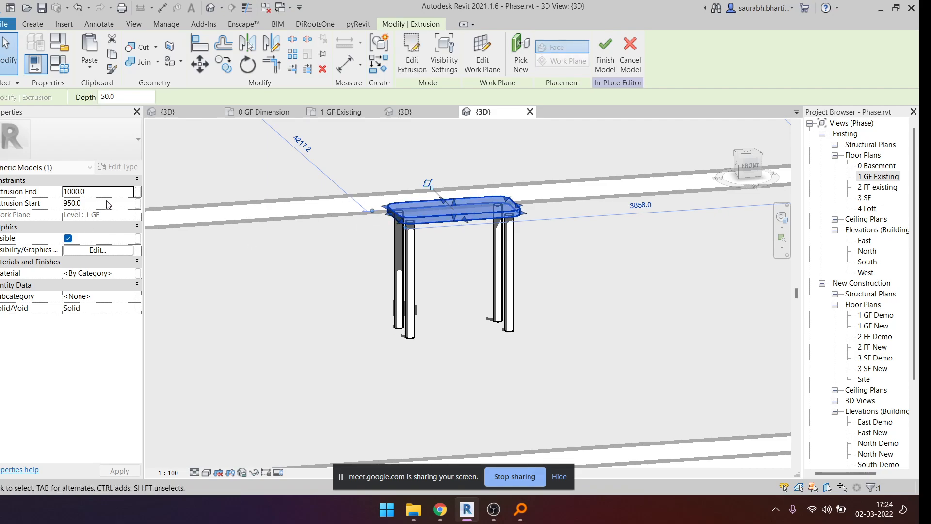
- Lower the tabletop by setting its extrusion start to 650 and its end to 700, trying 800 for the end first
left_click(92, 203)
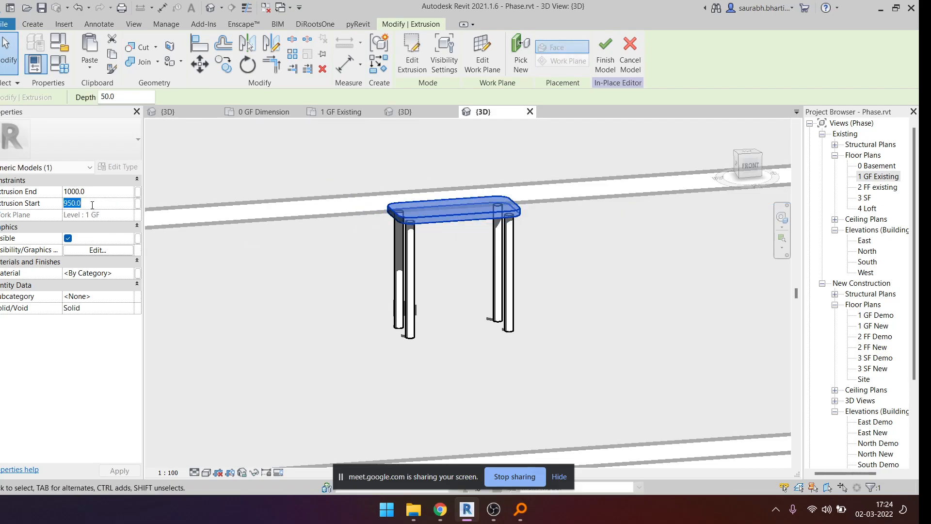
type("650")
left_click(96, 190)
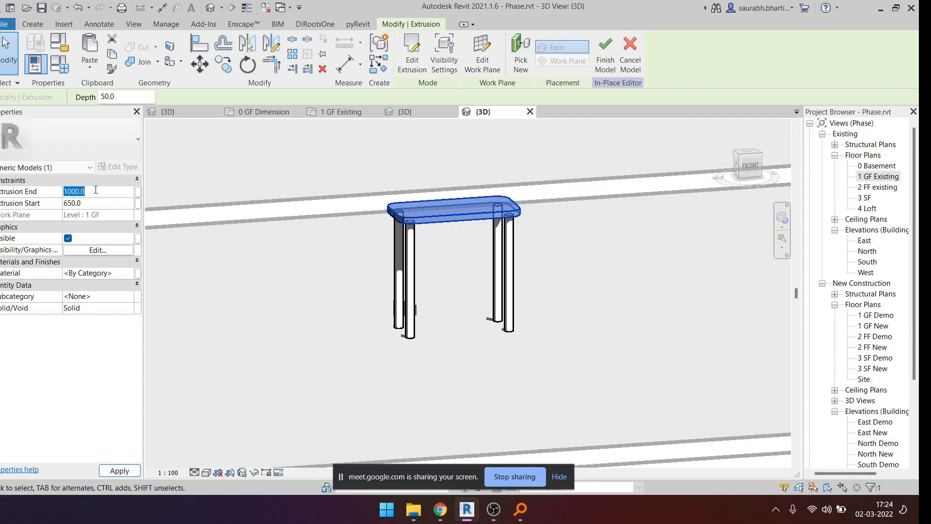
type("800")
key("Return")
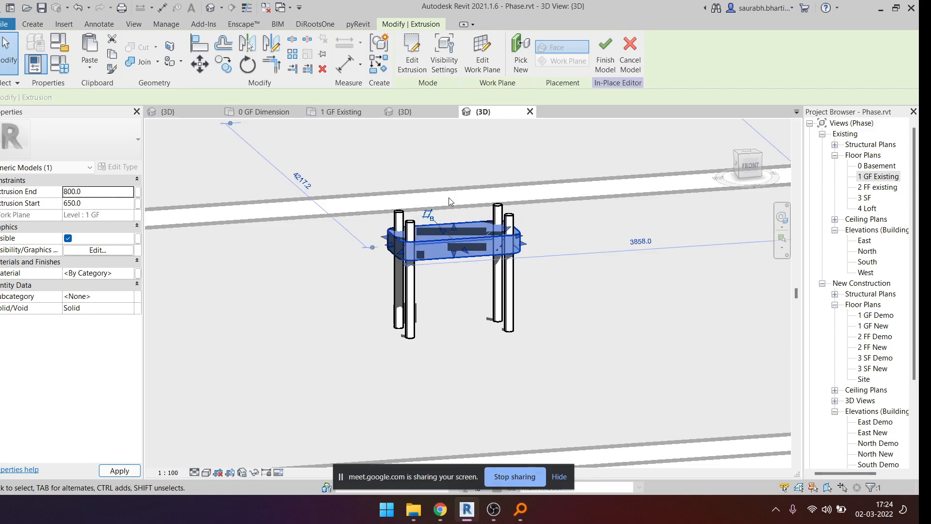
left_click(97, 192)
type("700")
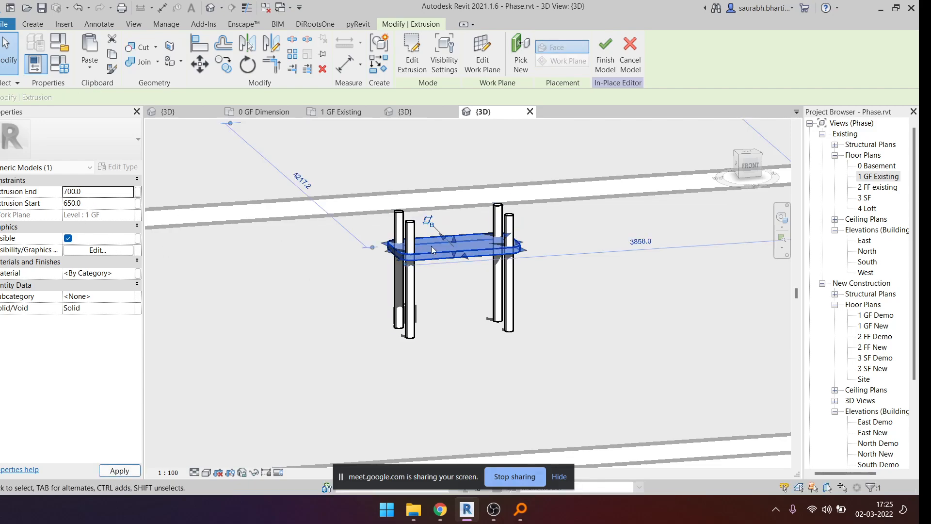
- Lower the four legs' extrusion end to the height of the tabletop's underside
middle_click_drag(481, 296, 499, 246, "shift")
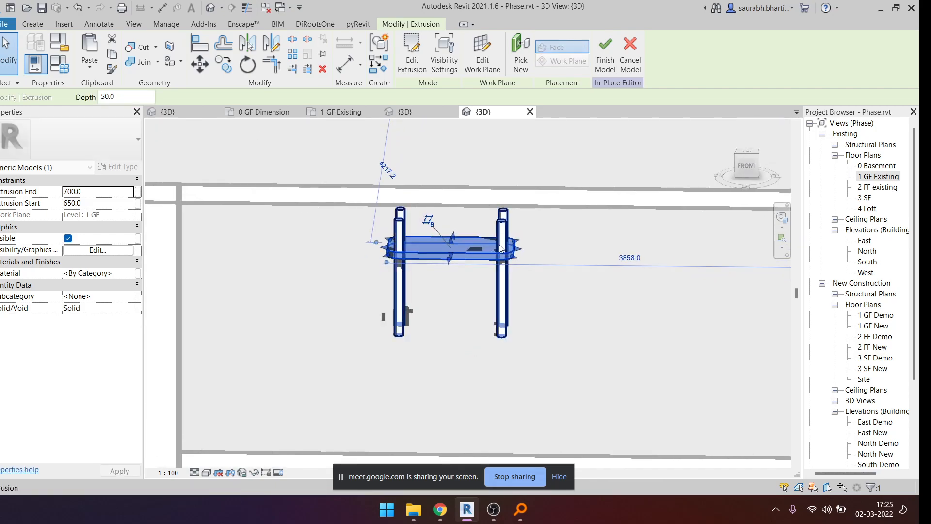
left_click(499, 246)
scroll(442, 230, "down", 2)
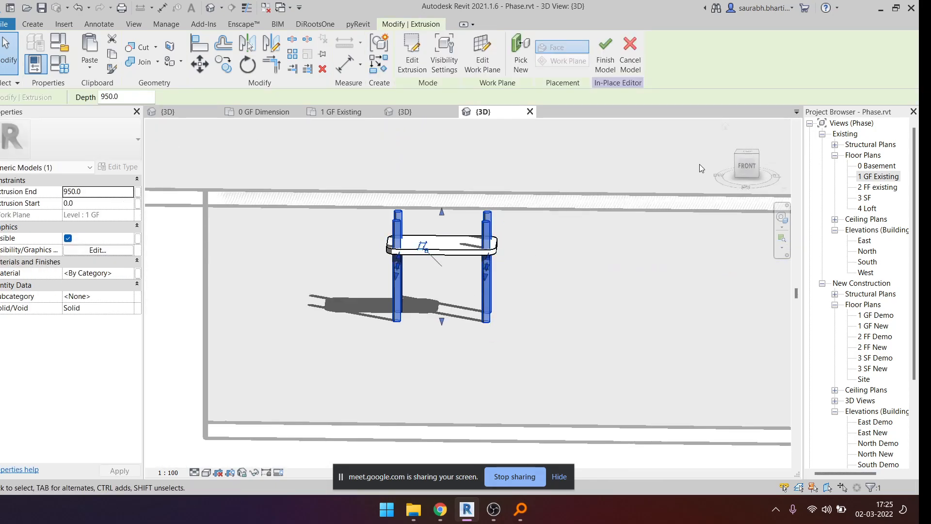
left_click(744, 165)
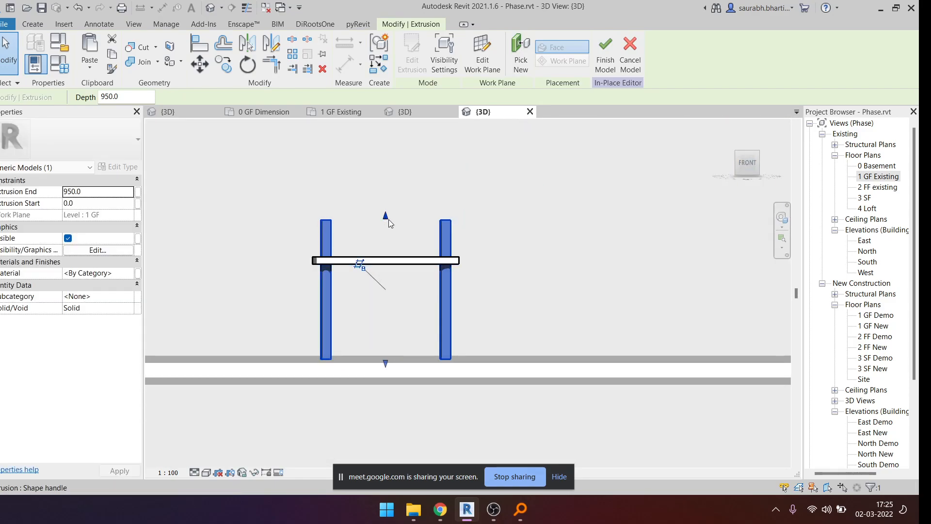
scroll(339, 265, "up", 5)
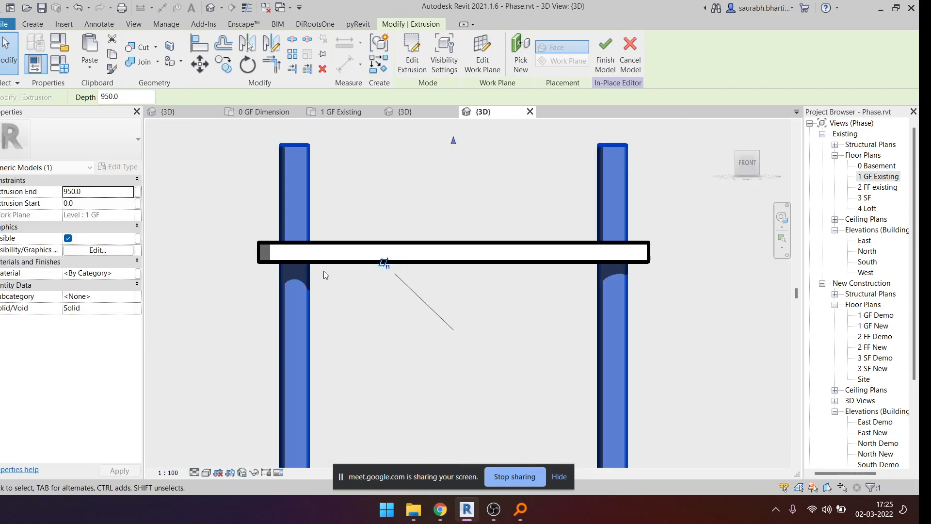
scroll(164, 216, "down", 1)
left_click(96, 193)
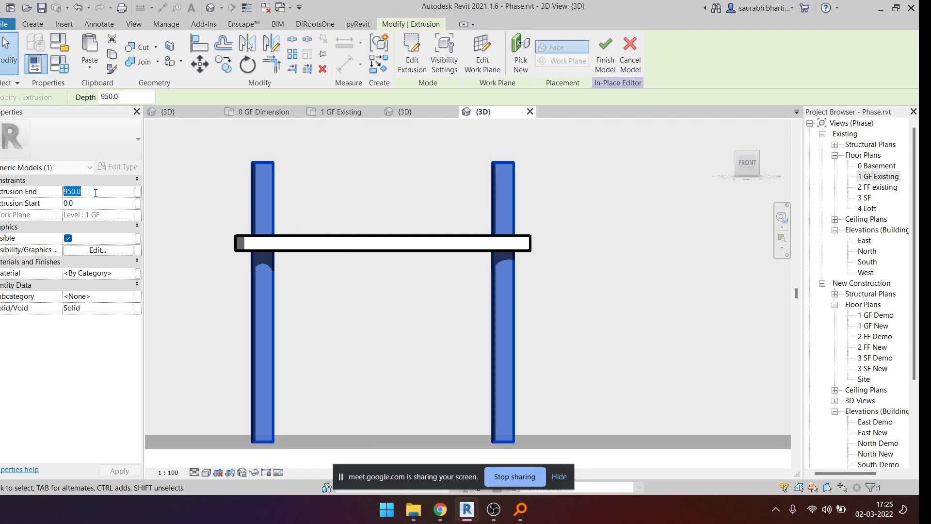
type("5")
key("Return")
- Finish the in-place Table model and view the lowered table from above and the front
scroll(584, 241, "down", 3)
middle_click_drag(583, 241, 488, 359, "shift")
left_click(475, 316)
scroll(475, 319, "down", 2)
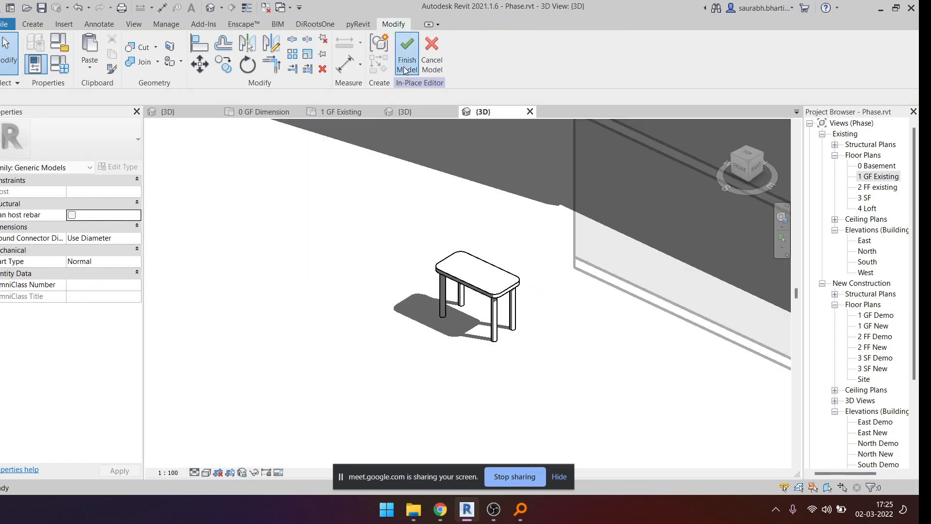
left_click(407, 53)
scroll(470, 293, "up", 4)
scroll(470, 295, "down", 2)
middle_click_drag(484, 359, 567, 394, "shift")
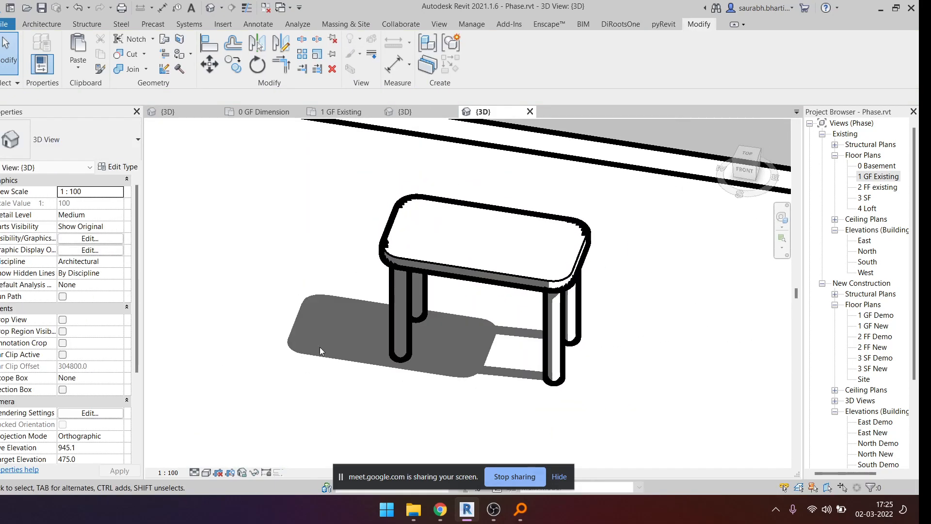
scroll(331, 334, "down", 2)
- Switch the 3D view to a visual style with coloured surfaces and examine the table on the floor
left_click(206, 472)
left_click(217, 460)
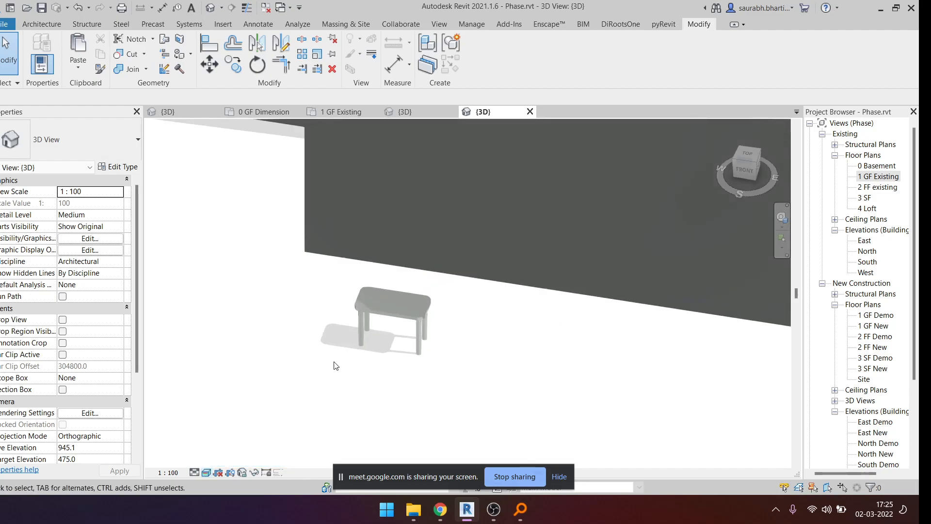
middle_click_drag(330, 364, 489, 336, "shift")
scroll(377, 307, "up", 5)
scroll(422, 294, "down", 2)
middle_click_drag(466, 376, 340, 394, "shift")
middle_click_drag(424, 359, 436, 310, "shift")
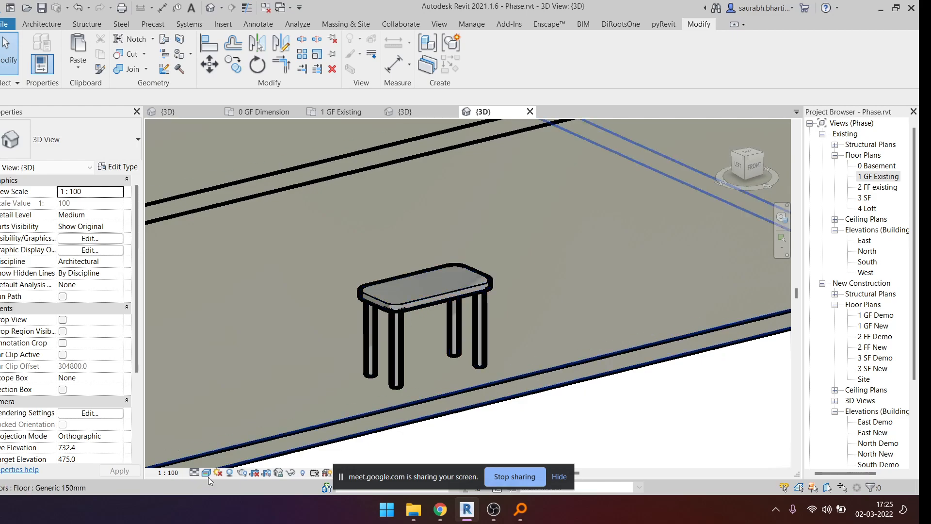
- Edit the table in place, assign the Birch - Glossy wood material to the tabletop extrusion and finish the model
left_click(413, 307)
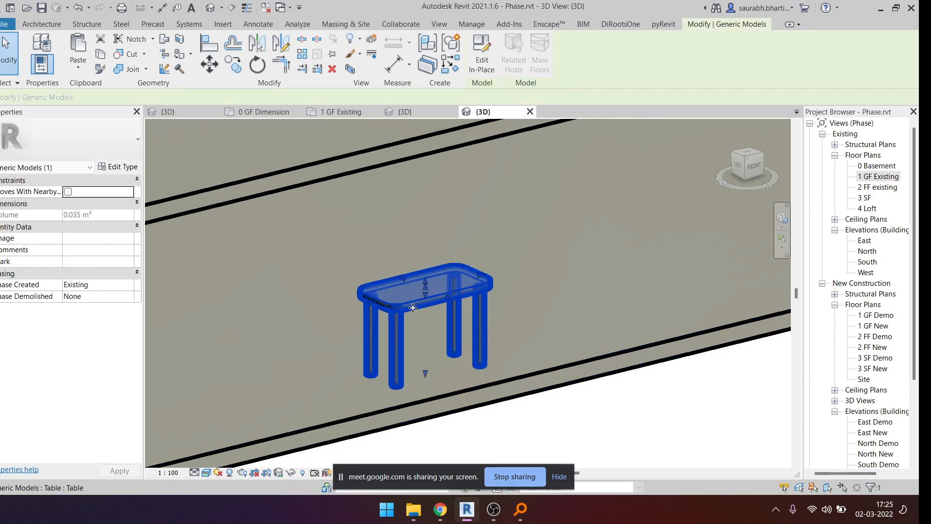
left_click(482, 56)
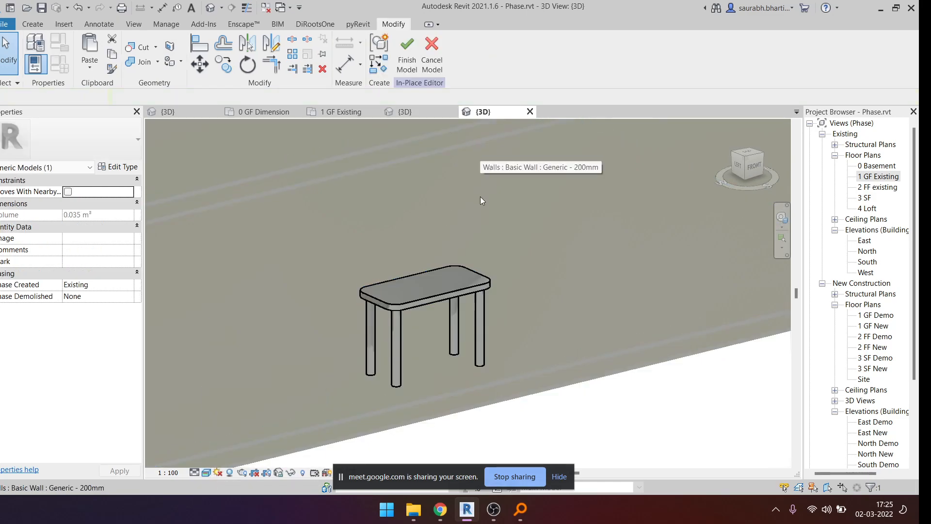
left_click(447, 301)
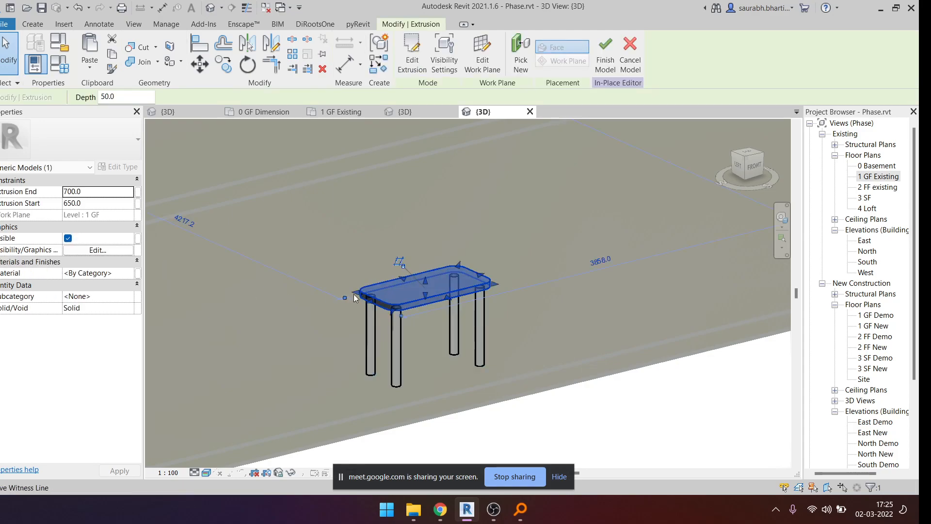
middle_click_drag(459, 364, 219, 318, "shift")
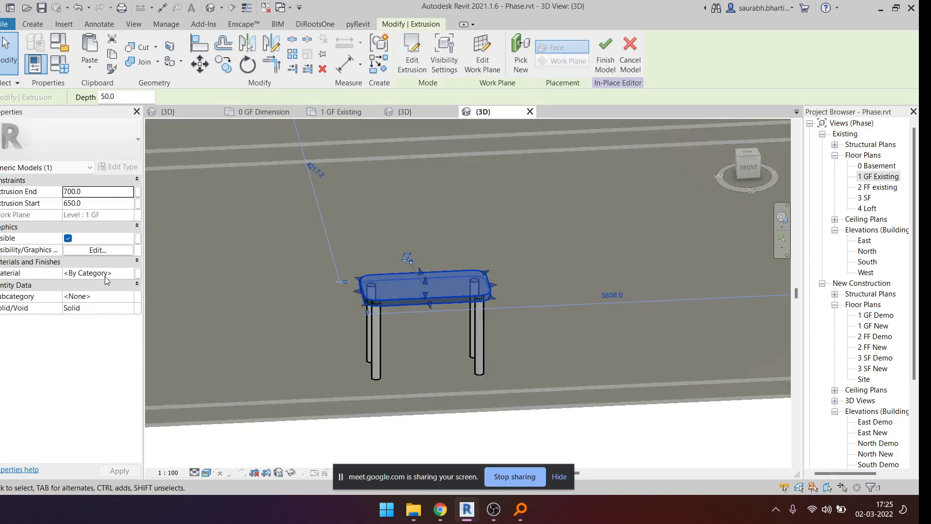
left_click(130, 275)
left_click(131, 274)
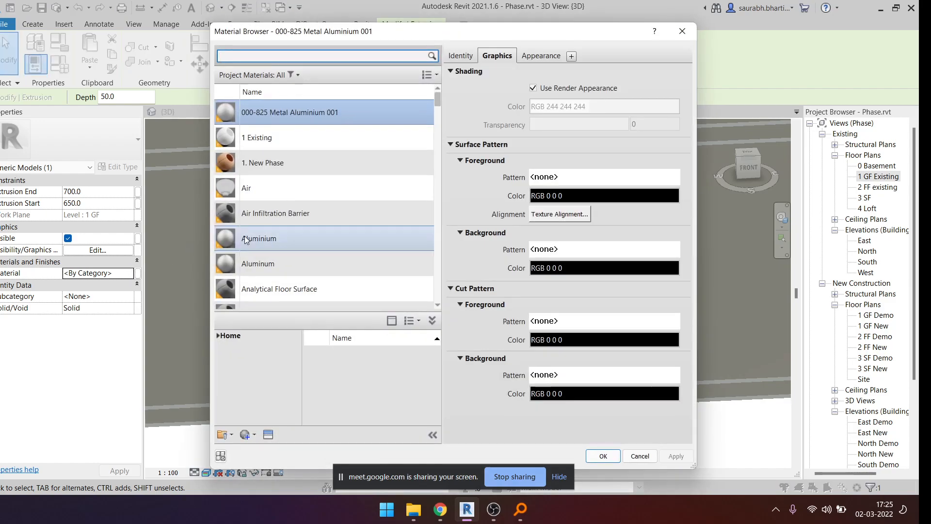
type("wood")
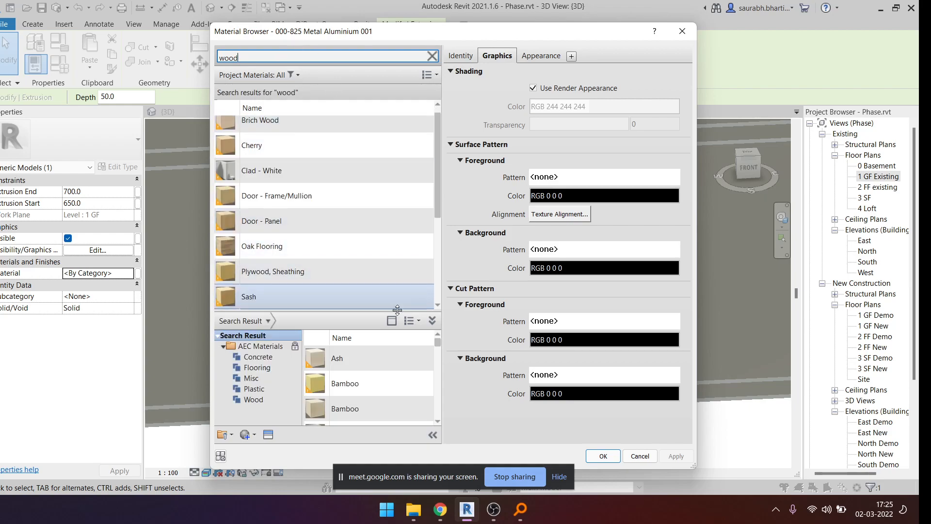
scroll(388, 382, "down", 2)
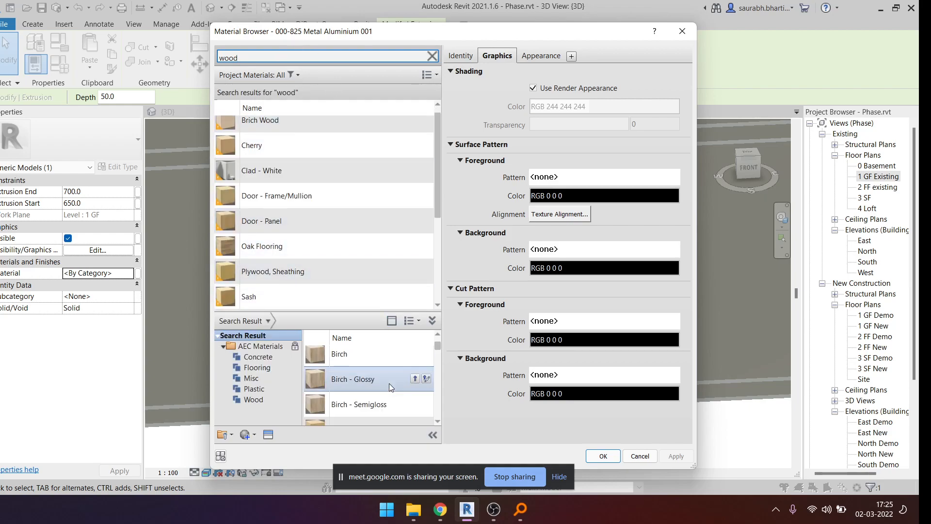
left_click(414, 378)
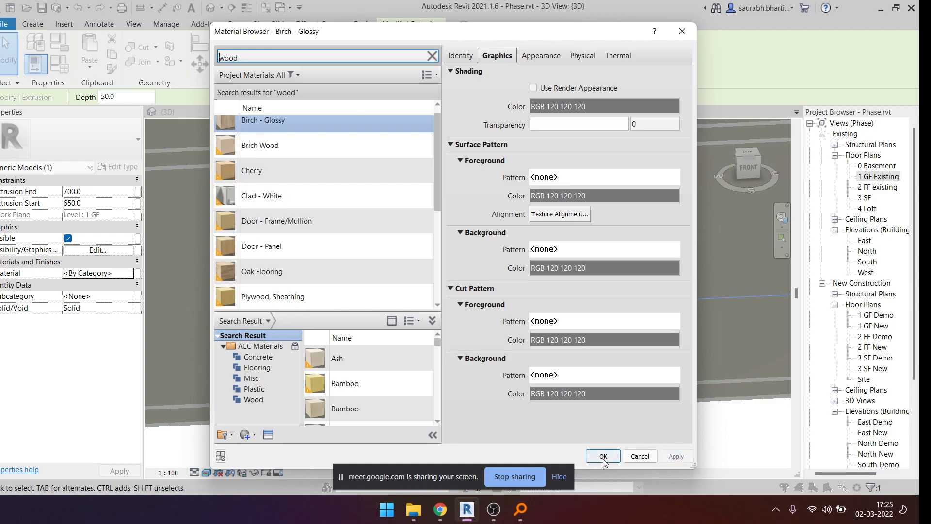
left_click(603, 456)
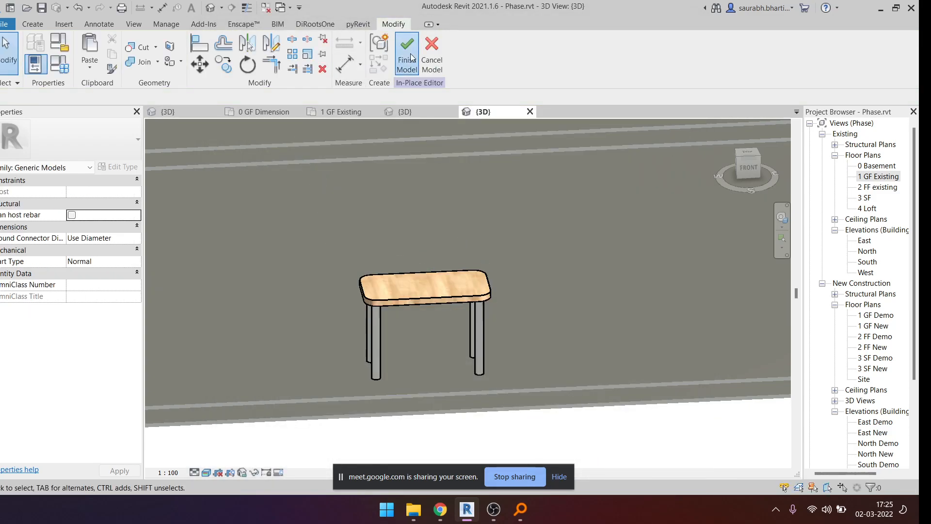
left_click(407, 51)
- Reopen the finished table for in-place editing and select its tabletop extrusion
middle_click_drag(447, 311, 435, 307, "shift")
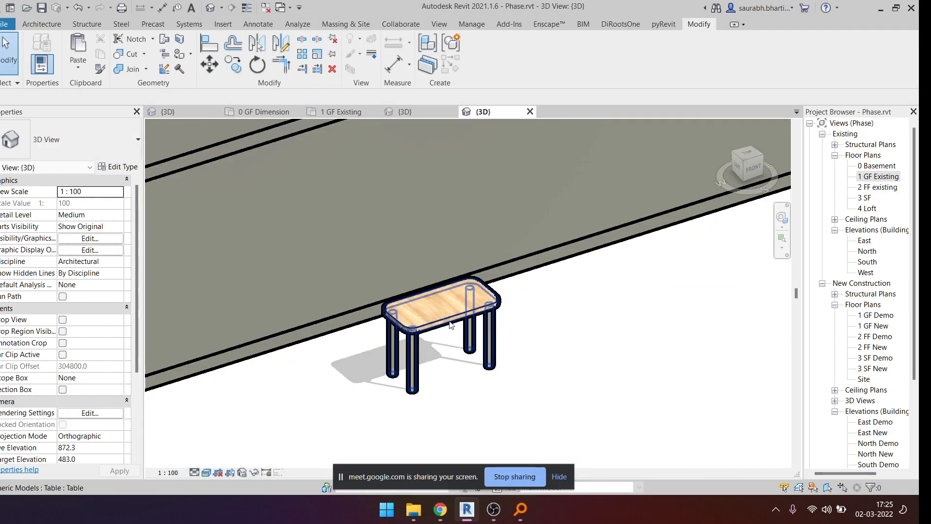
scroll(449, 321, "up", 5)
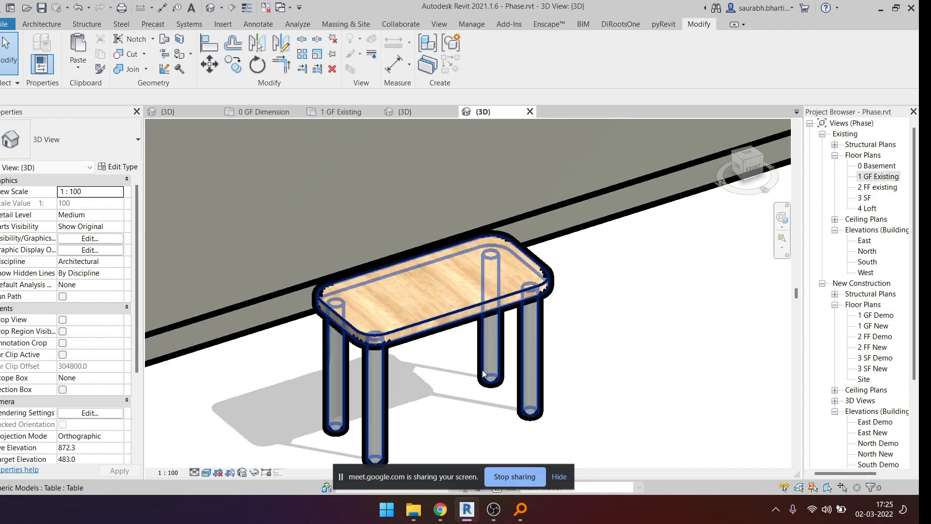
left_click(435, 315)
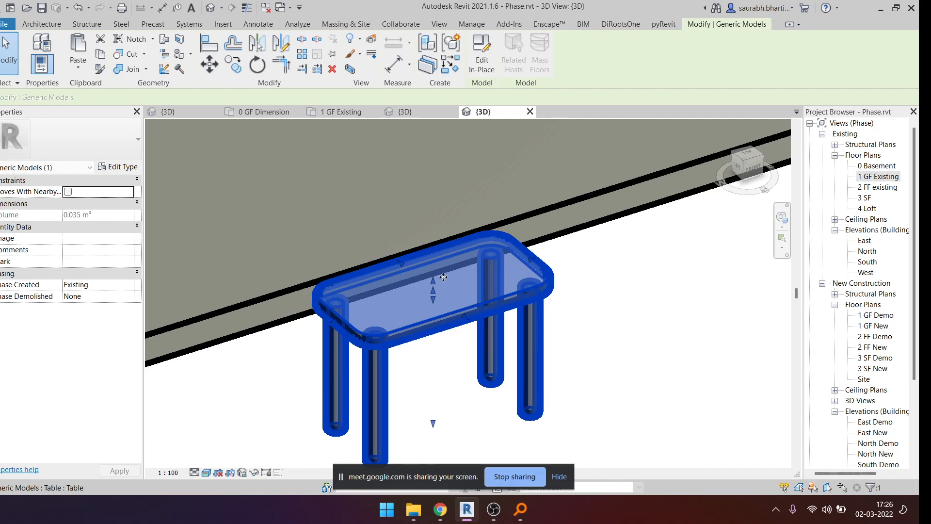
left_click(485, 68)
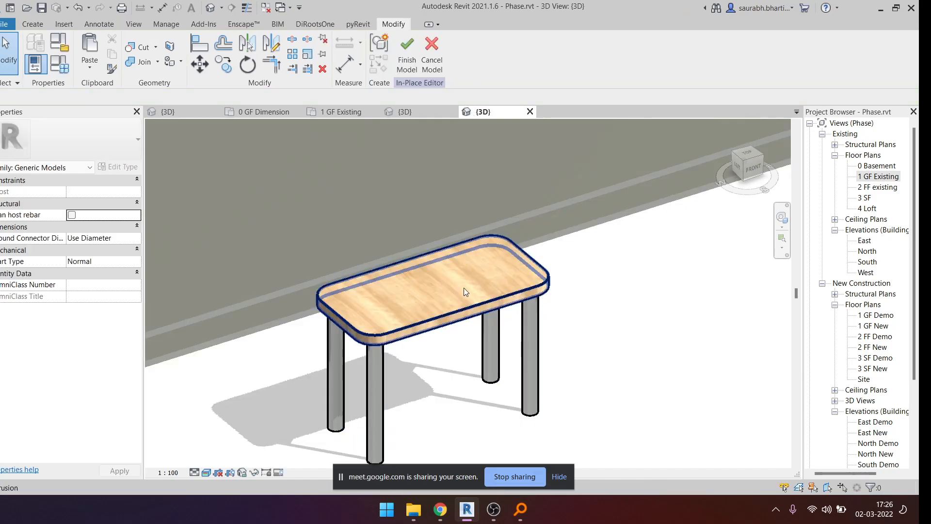
left_click(464, 310)
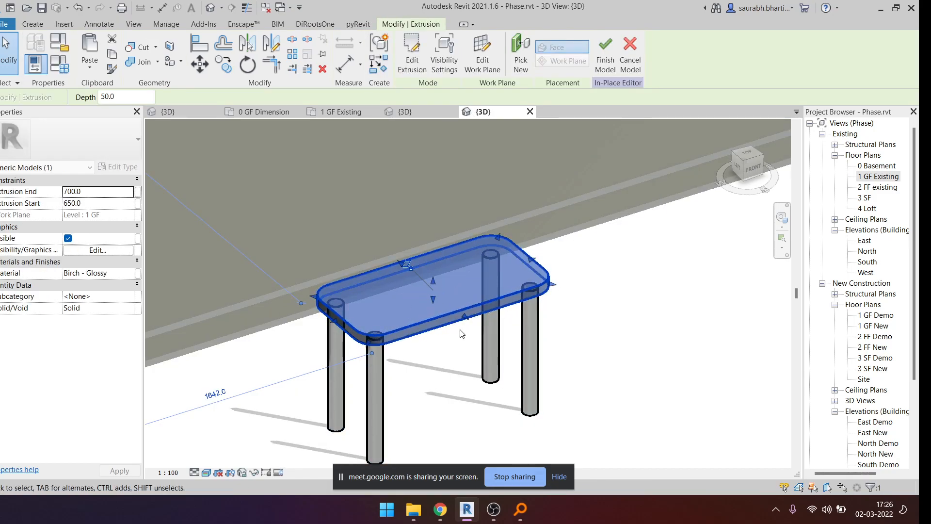
- Associate the tabletop's material with a new instance parameter named Table Material, grouped under Materials and Finishes
left_click(131, 275)
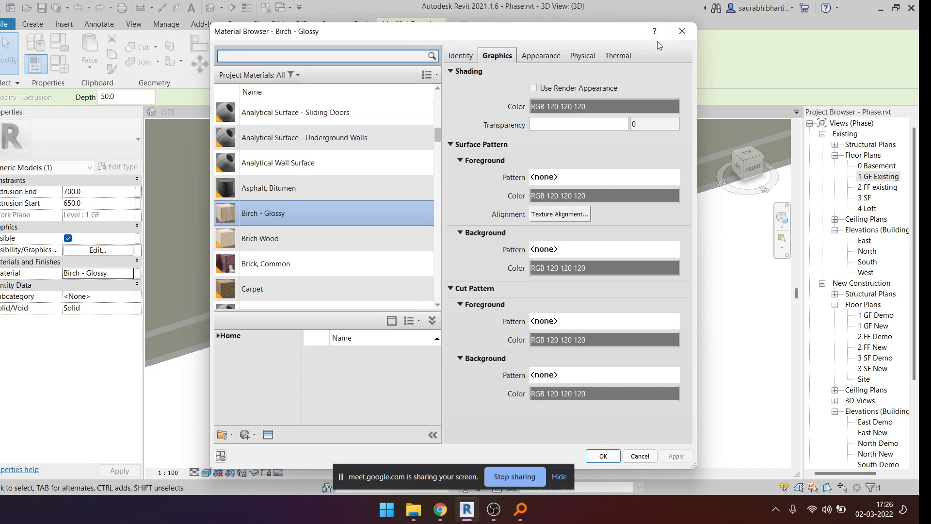
left_click(682, 31)
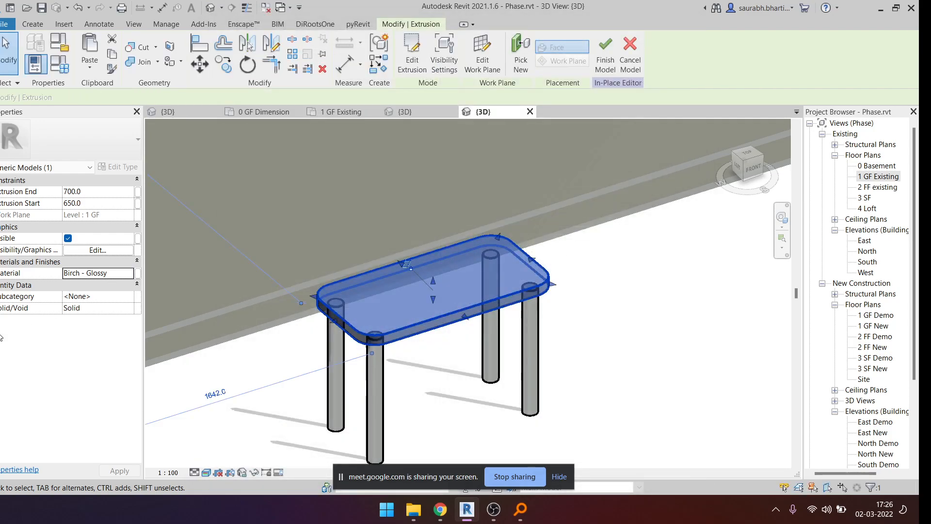
left_click(139, 276)
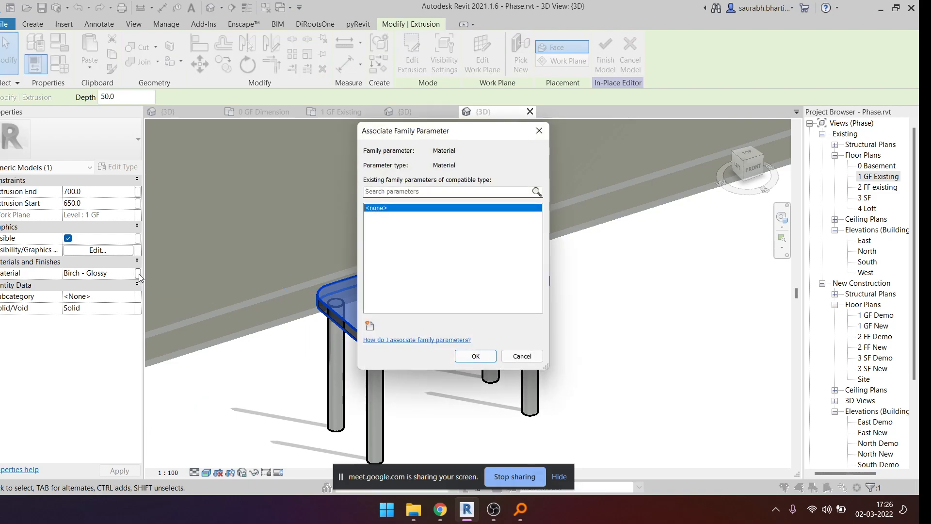
left_click(370, 327)
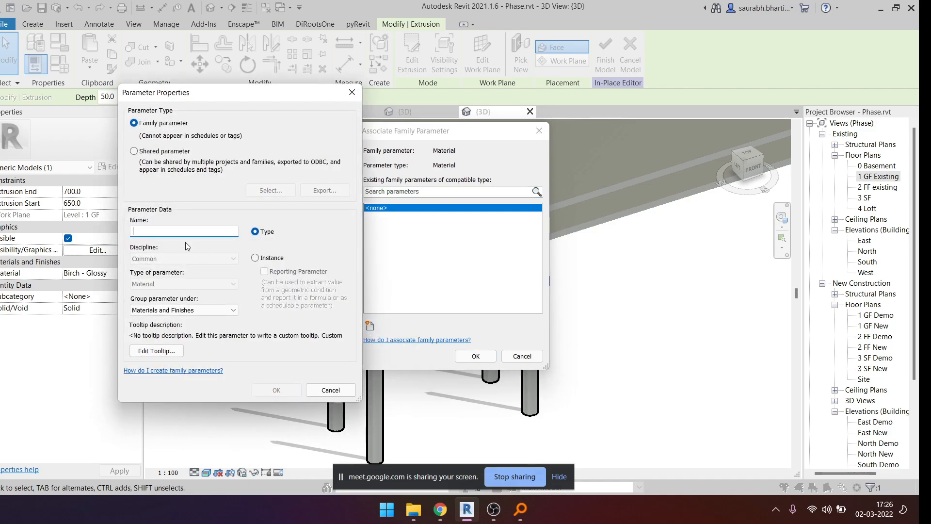
left_click(176, 310)
left_click(188, 296)
left_click(191, 232)
type("T")
left_click(284, 260)
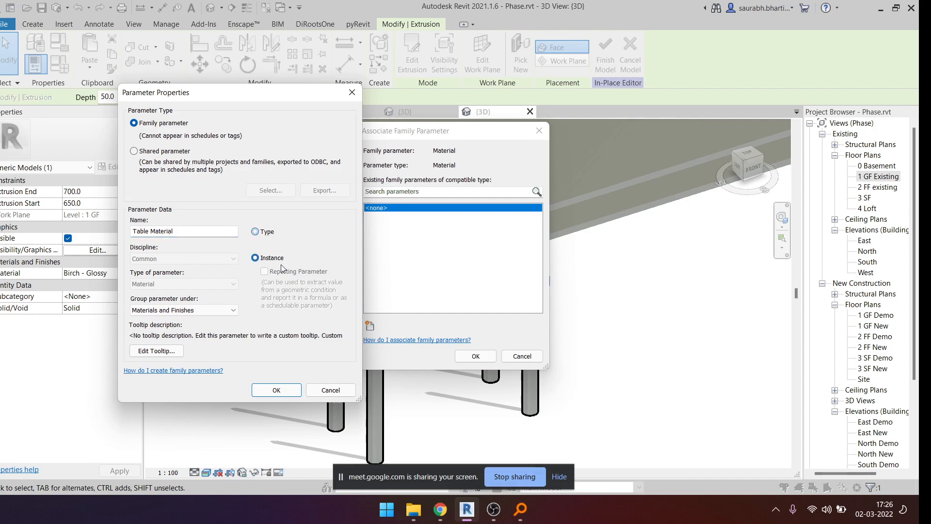
left_click(276, 390)
left_click(464, 363)
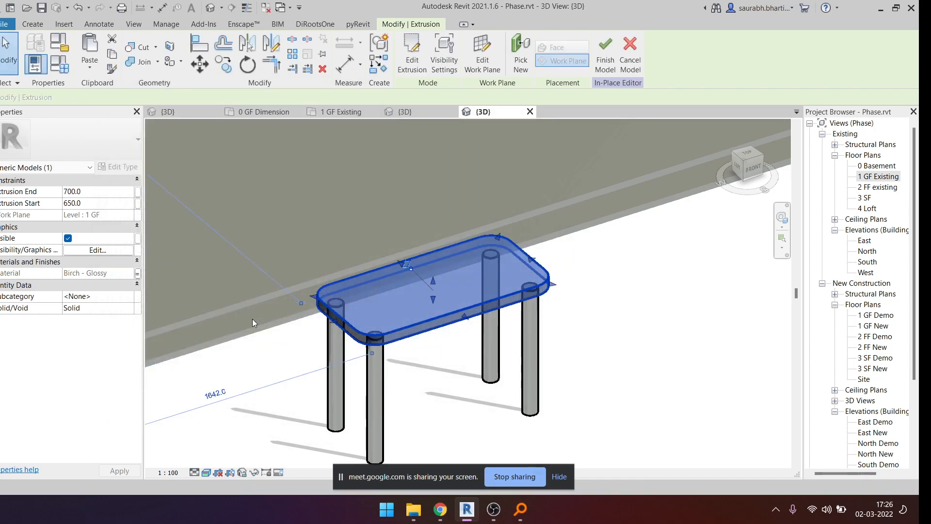
- Deselect the tabletop and finish the in-place table model
left_click(273, 386)
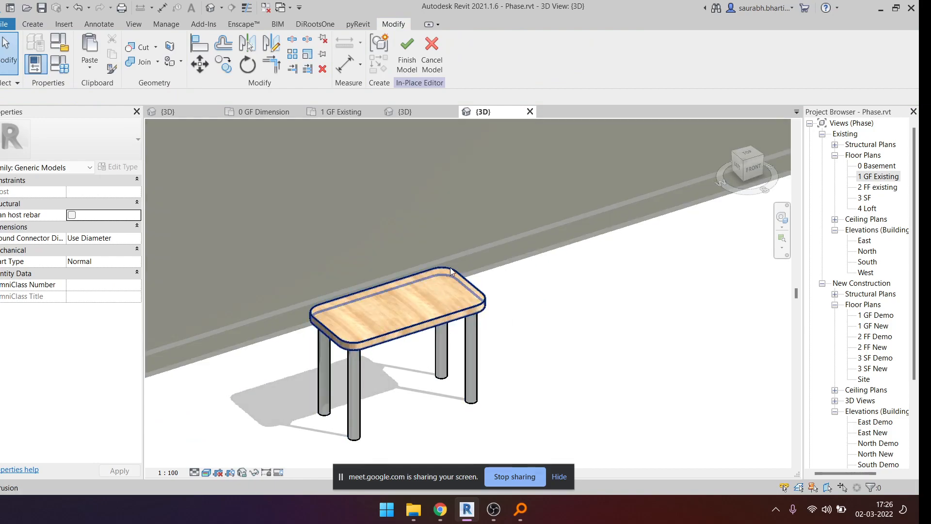
left_click(407, 53)
scroll(461, 310, "down", 3)
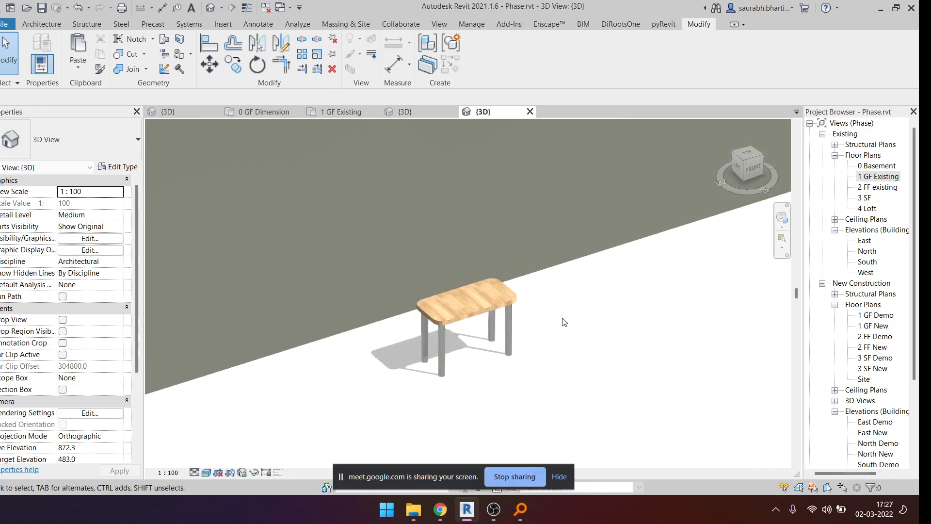
- Try Wood Sheathing, Chipboard as the table's Table Material and inspect the tabletop's texture
left_click(462, 305)
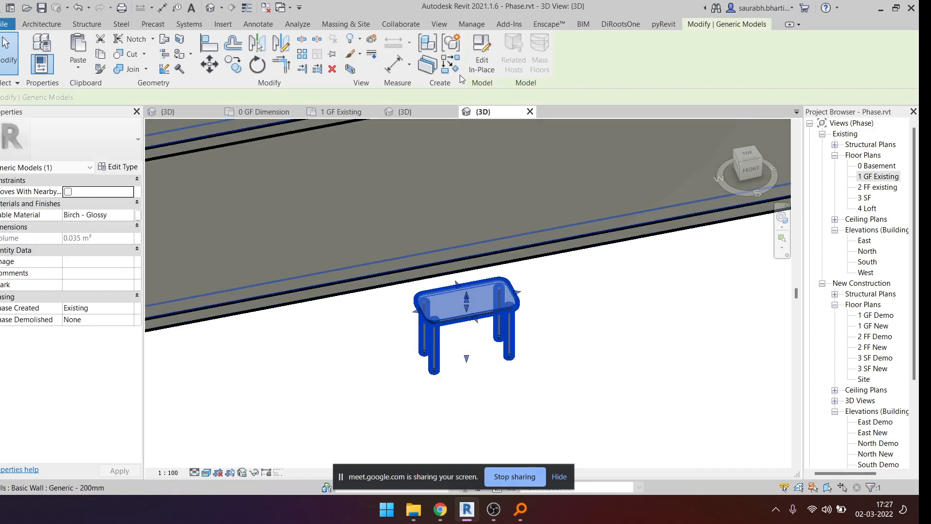
left_click(137, 214)
scroll(340, 209, "down", 10)
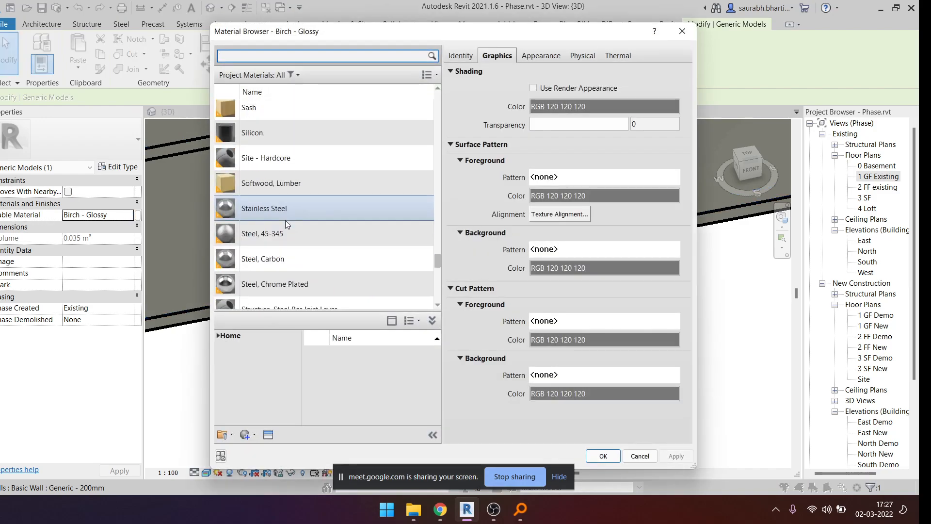
scroll(295, 257, "down", 5)
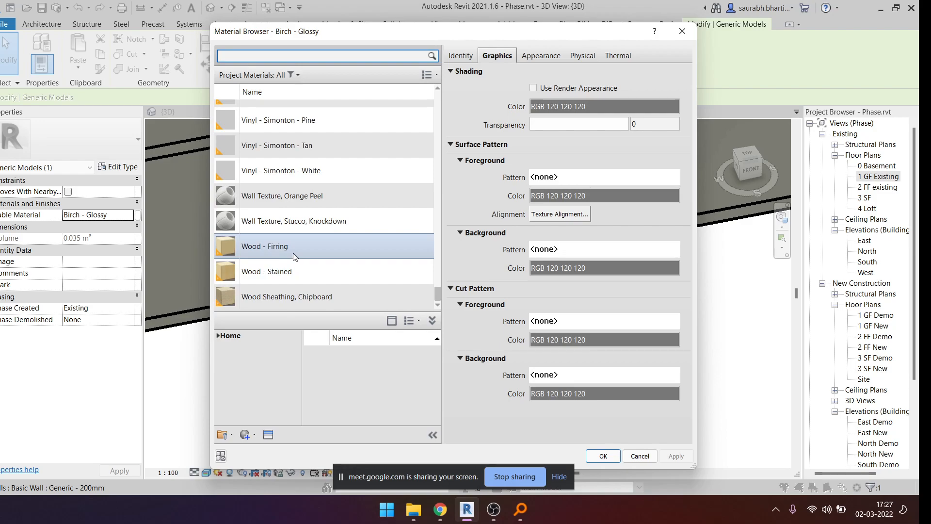
left_click(285, 297)
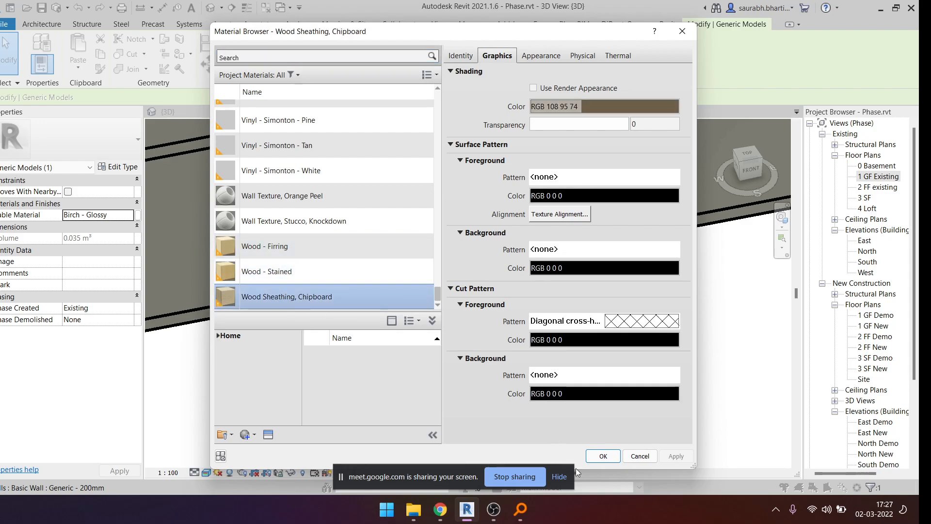
left_click(603, 455)
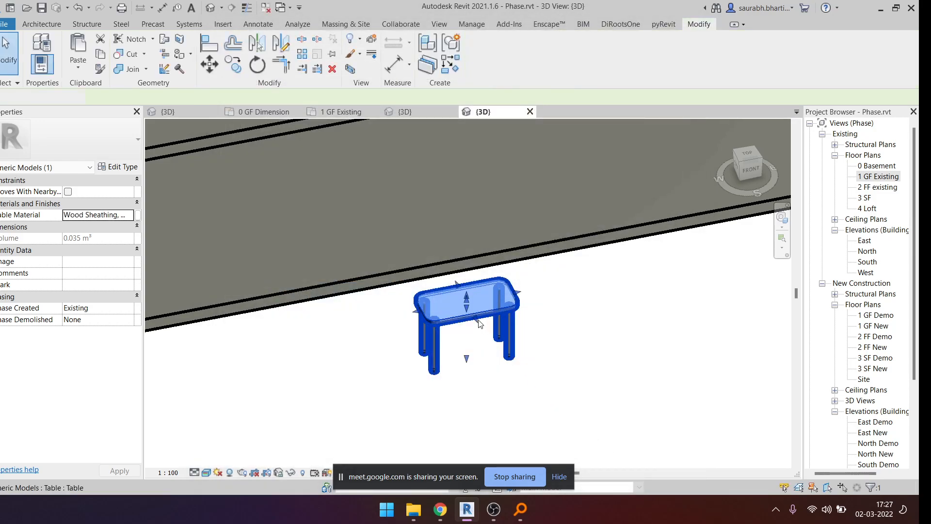
left_click(433, 387)
scroll(473, 307, "up", 6)
scroll(474, 307, "down", 6)
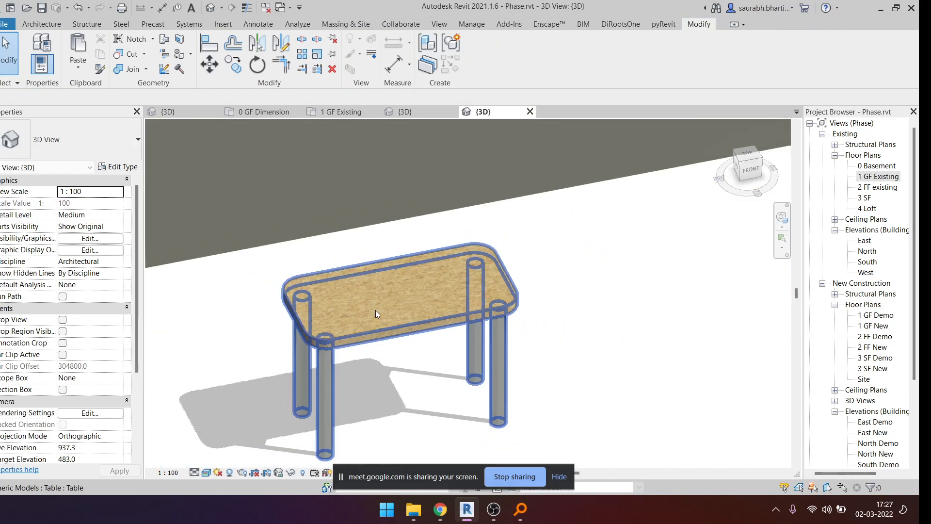
- Undo the chipboard material change on the table and examine the table from a lower angle
left_click(396, 324)
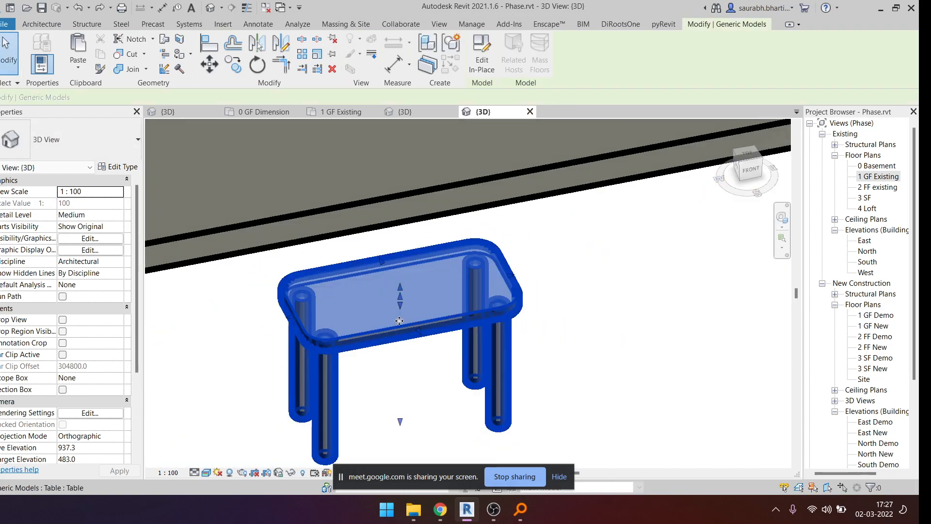
scroll(406, 366, "down", 3)
left_click(372, 392)
scroll(371, 392, "up", 3)
left_click(416, 289)
middle_click_drag(415, 289, 465, 267, "shift")
left_click(431, 425)
- Open the table for in-place editing again and select the extrusion of its four legs
left_click(400, 350)
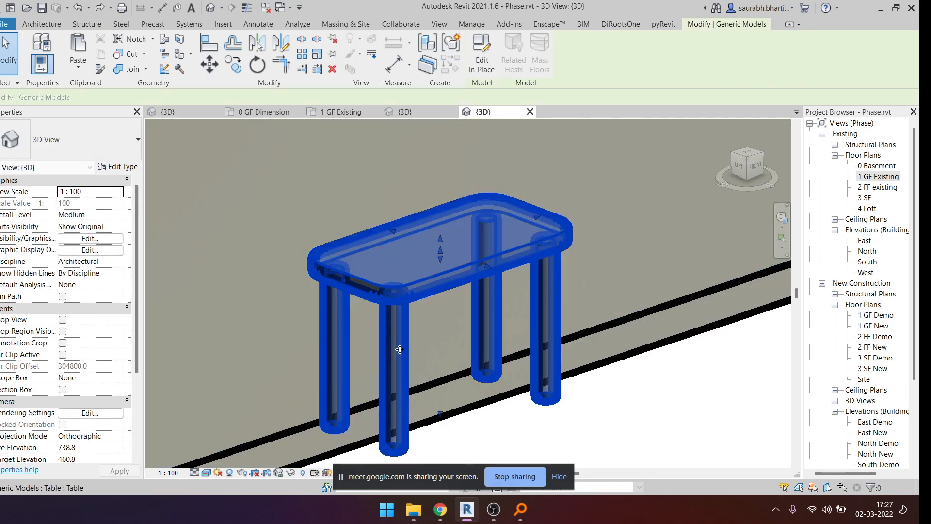
left_click(491, 64)
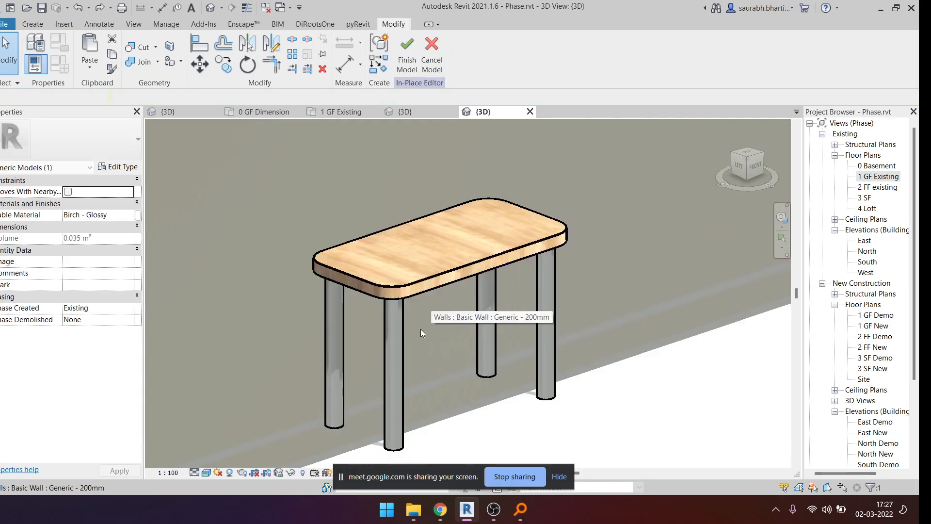
left_click(394, 347)
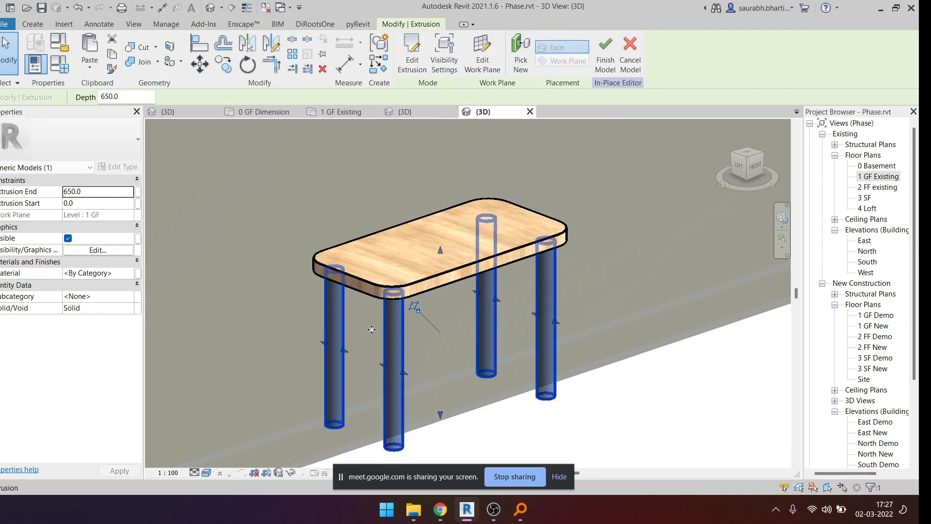
- Try associating the legs' material with the existing Table Material parameter
left_click(138, 274)
left_click_drag(452, 132, 613, 111)
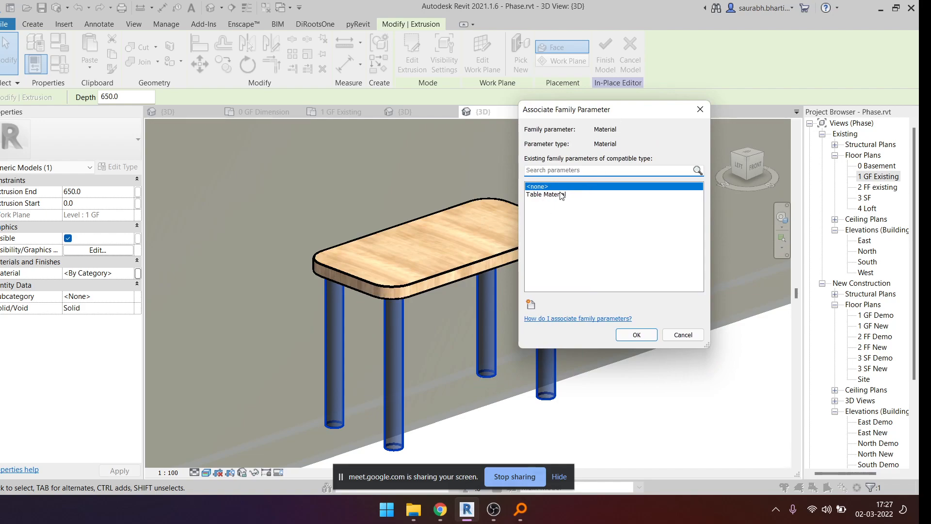
left_click(558, 194)
left_click(635, 335)
left_click(628, 331)
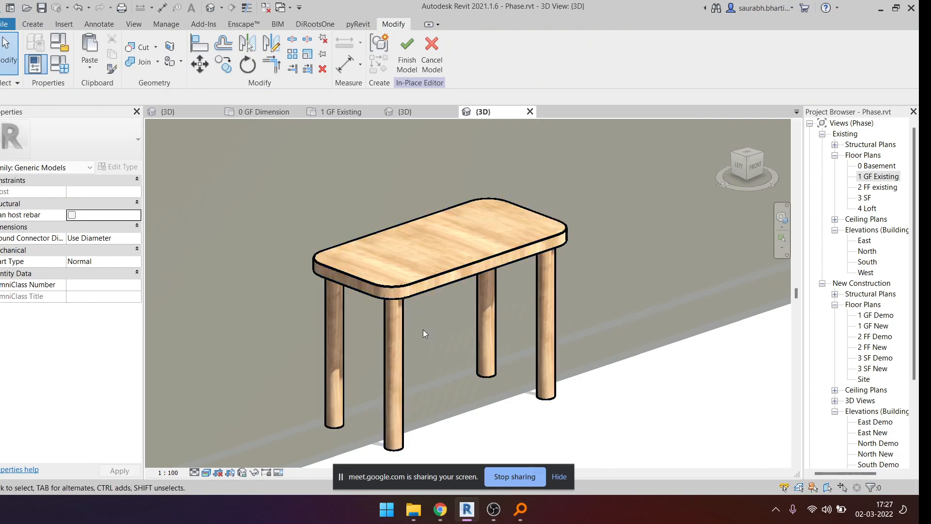
- Assign the Oak Flooring material to the extrusion of the table's four legs
left_click(395, 336)
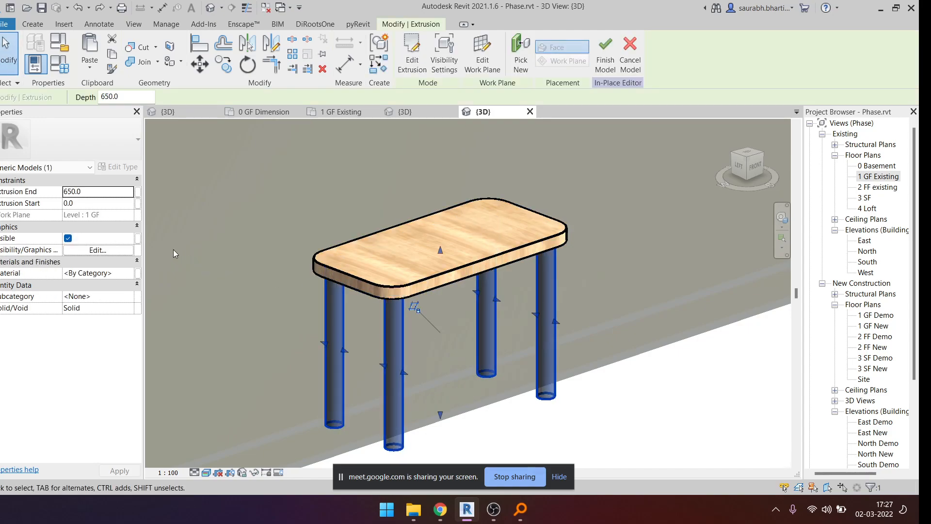
left_click(134, 274)
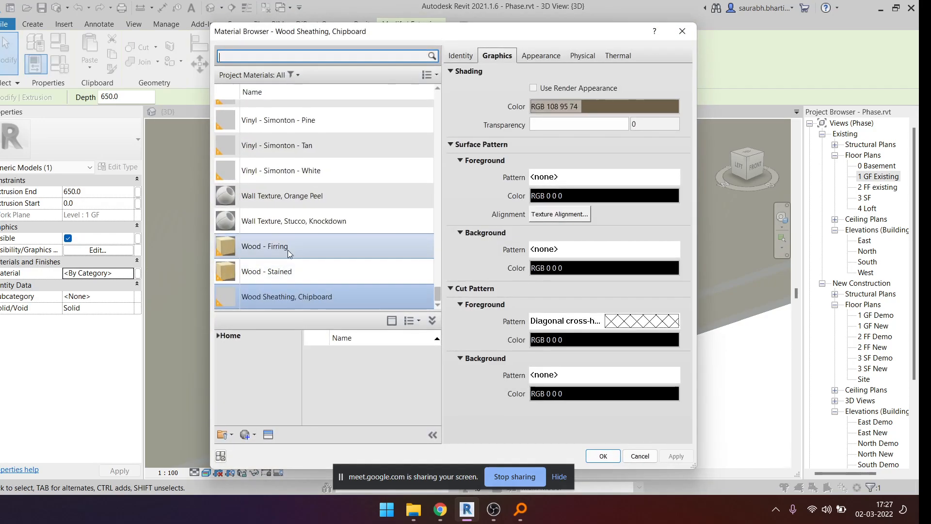
scroll(311, 204, "up", 20)
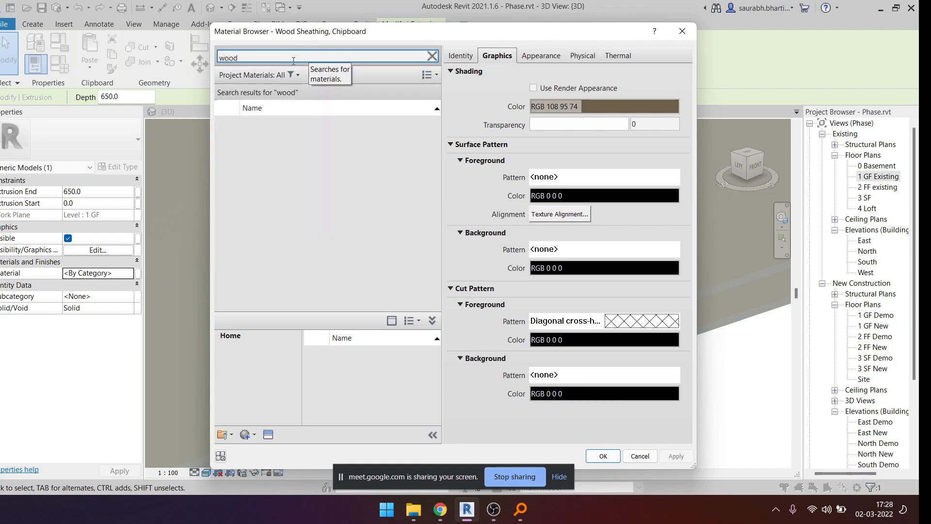
left_click(310, 280)
left_click(609, 457)
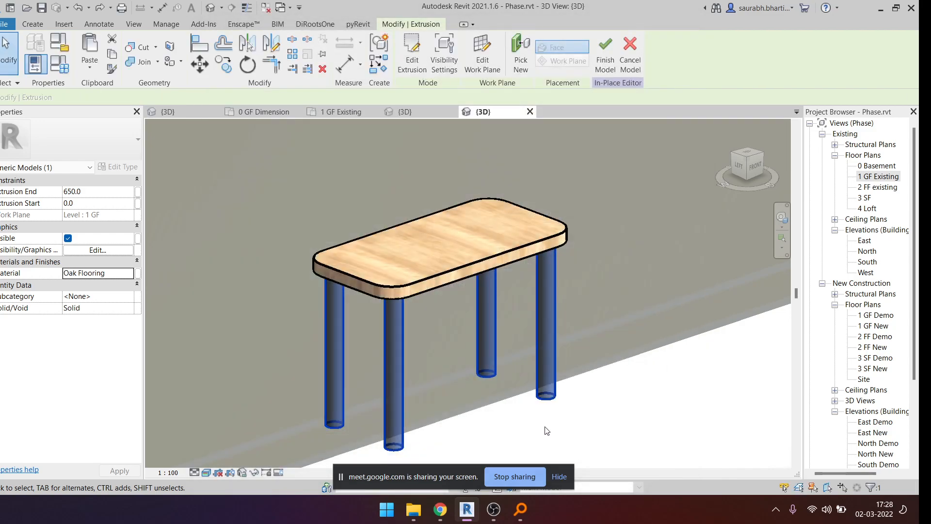
left_click(484, 392)
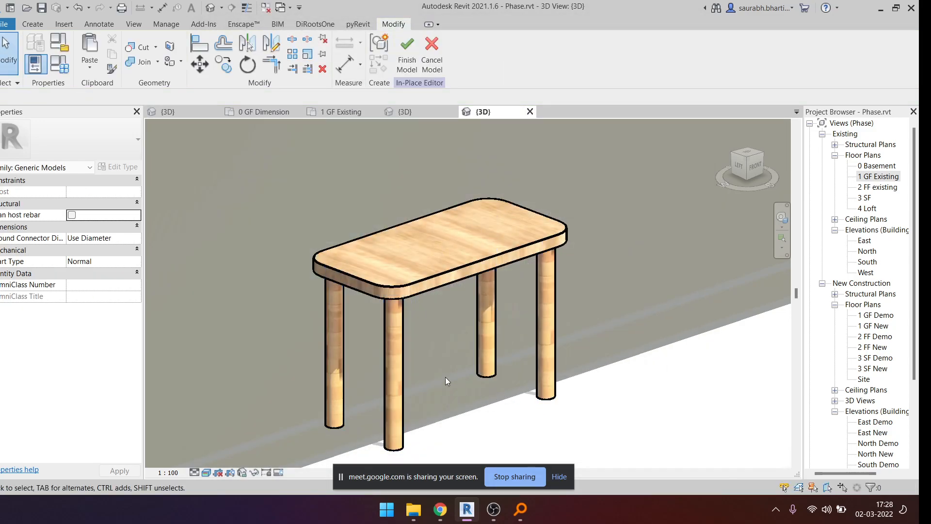
- Create a new instance family parameter named Legs for the material of the four-leg extrusion
middle_click_drag(446, 403, 361, 347, "shift")
scroll(359, 339, "up", 6)
scroll(370, 291, "down", 5)
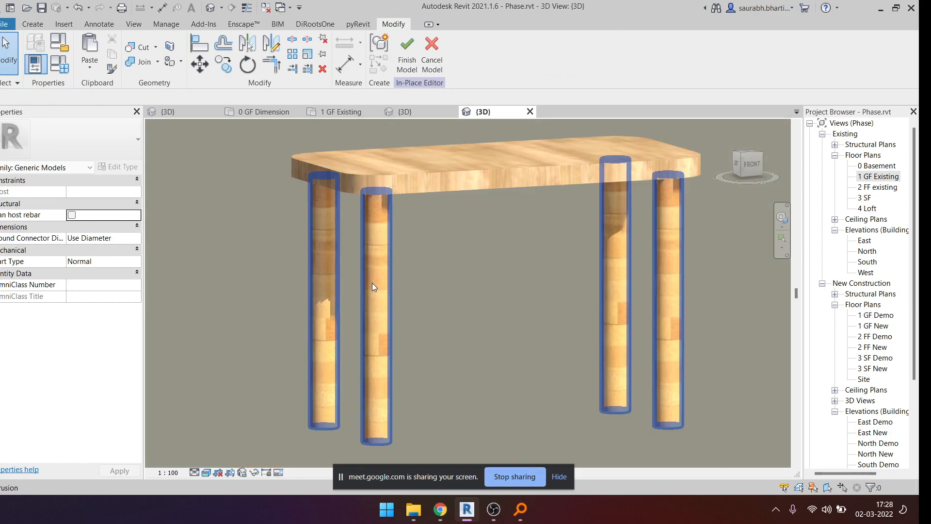
middle_click_drag(376, 261, 469, 226, "shift")
left_click(403, 307)
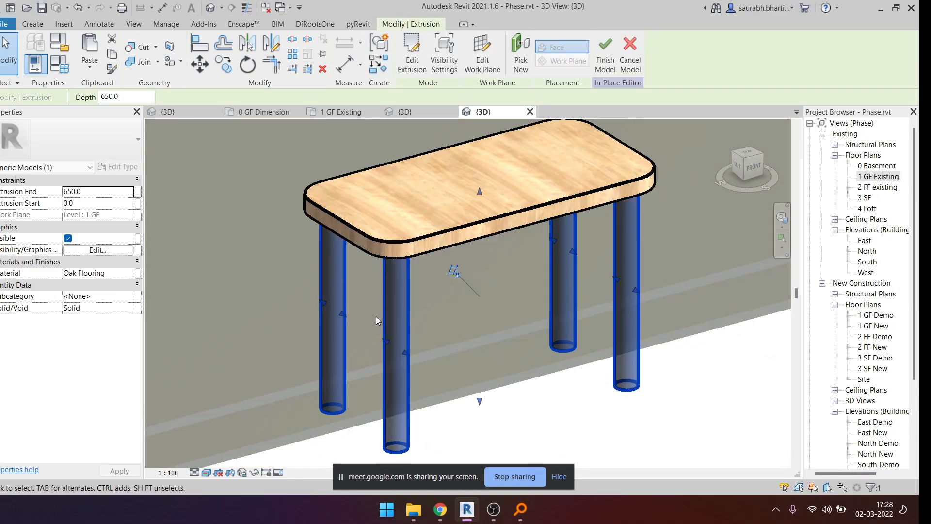
left_click(421, 298)
left_click(394, 312)
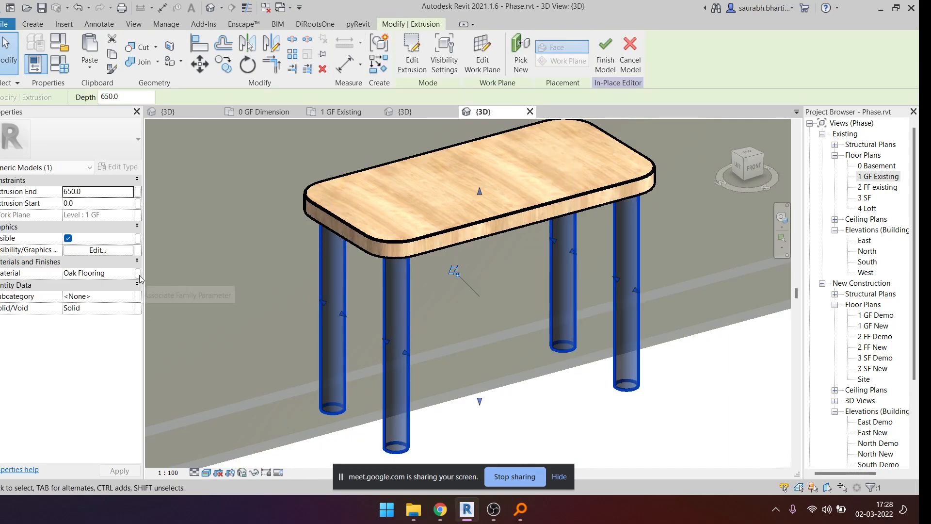
left_click(138, 273)
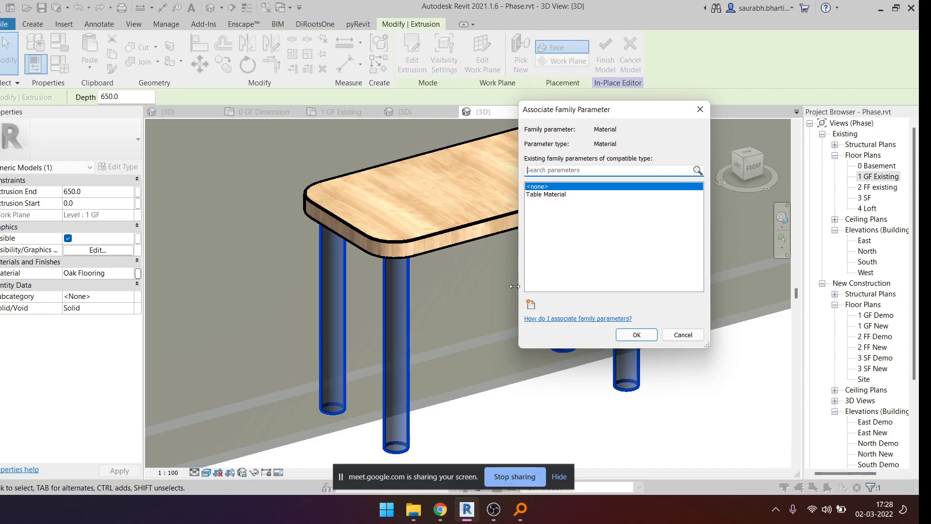
left_click(532, 305)
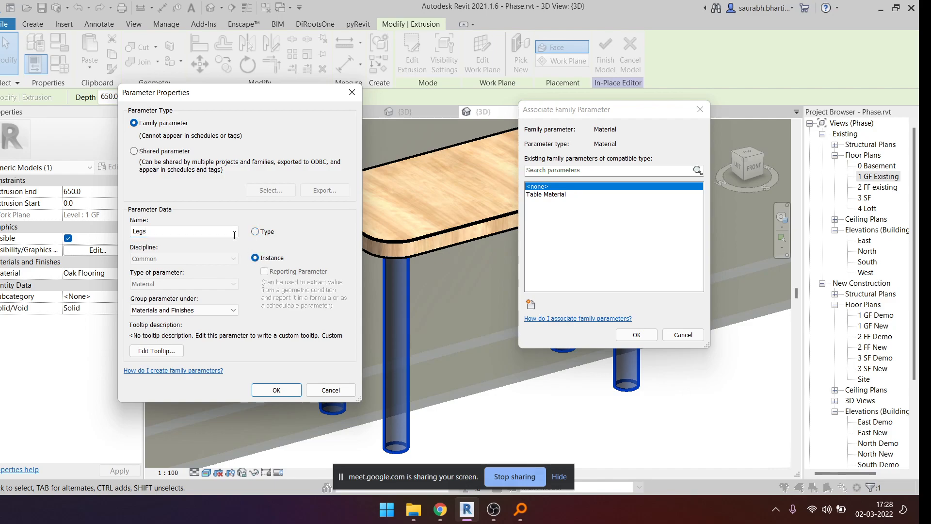
- Create the Legs instance material parameter, associate it with the leg extrusions' material, and finish the in-place table model
left_click(276, 390)
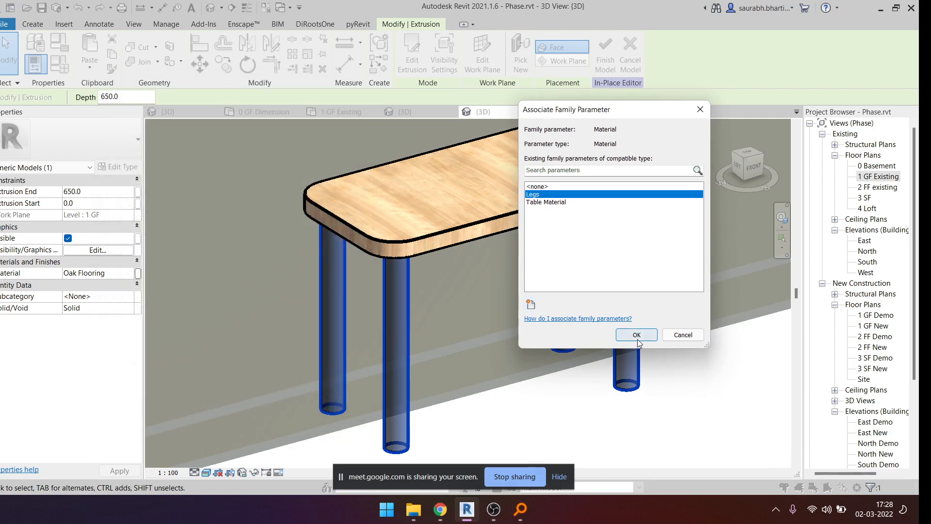
left_click(637, 335)
left_click(605, 54)
- Browse the project materials available for the finished table's Legs parameter without changing the material
middle_click_drag(464, 248, 412, 270, "shift")
left_click(409, 274)
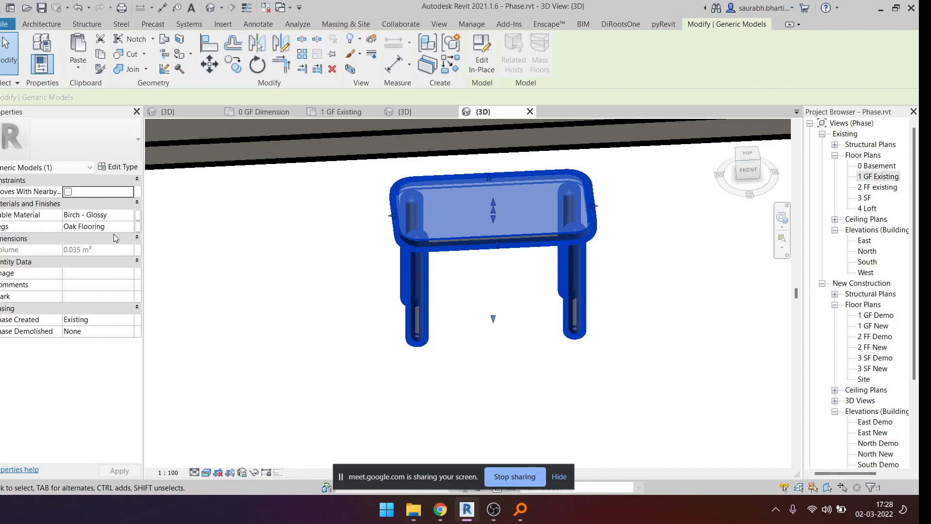
left_click(128, 228)
left_click(137, 226)
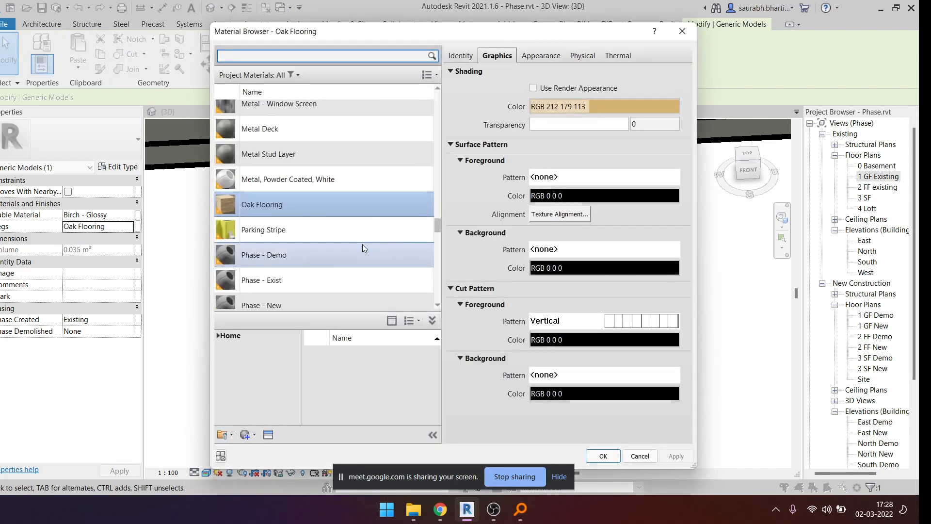
scroll(373, 243, "up", 10)
scroll(333, 238, "down", 15)
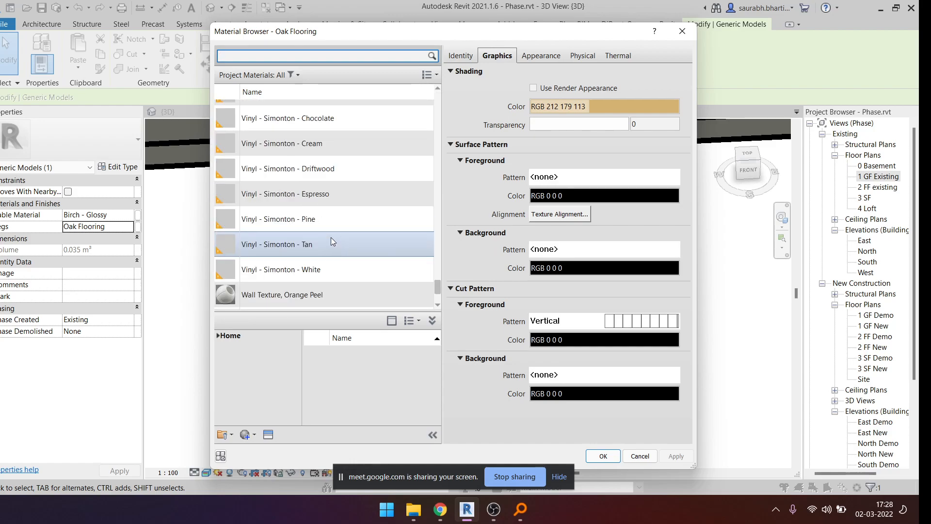
key("Escape")
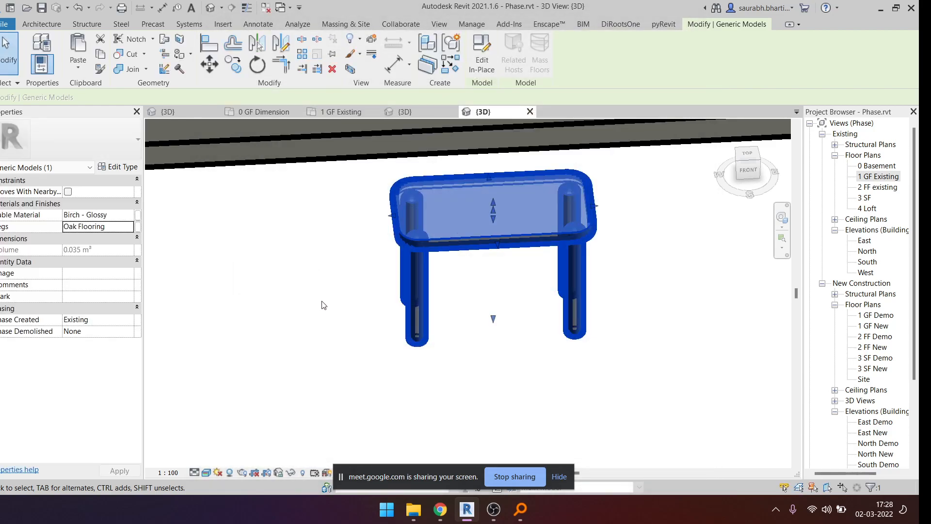
left_click(301, 296)
middle_click_drag(302, 295, 426, 291, "shift")
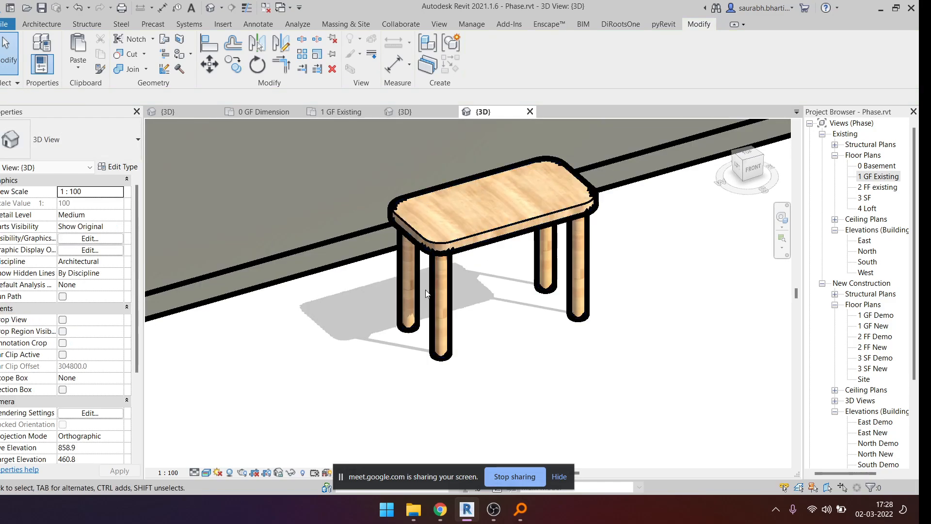
left_click(404, 276)
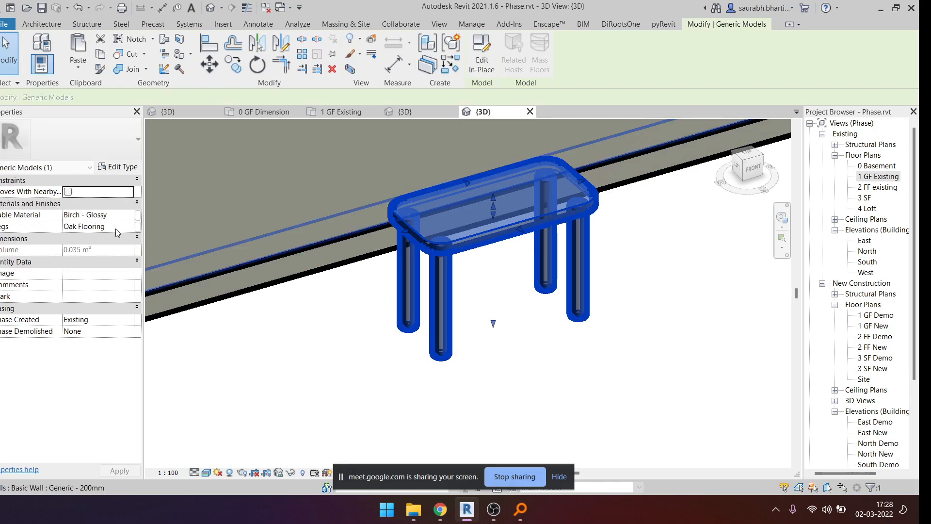
left_click(137, 228)
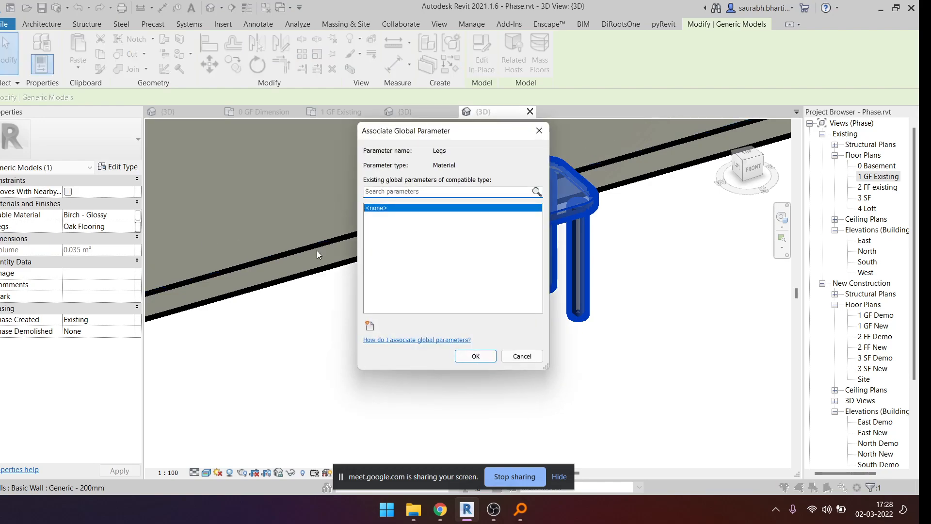
key("Escape")
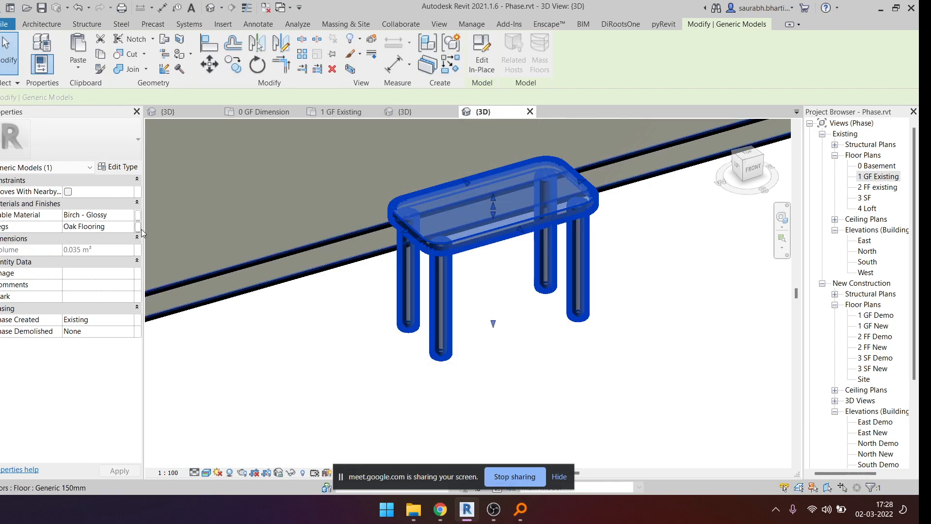
left_click(138, 227)
key("Escape")
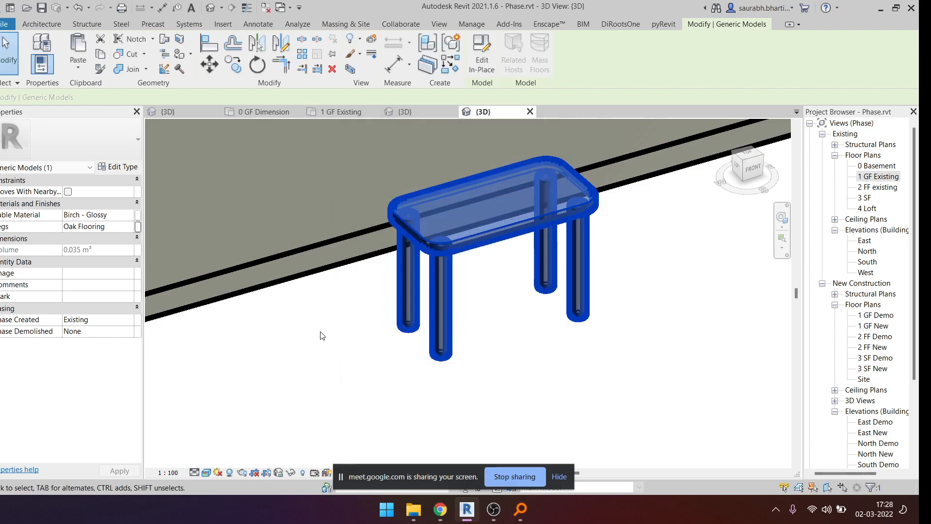
- Examine the table beside the building in 3D and from above
left_click(320, 336)
scroll(461, 349, "down", 4)
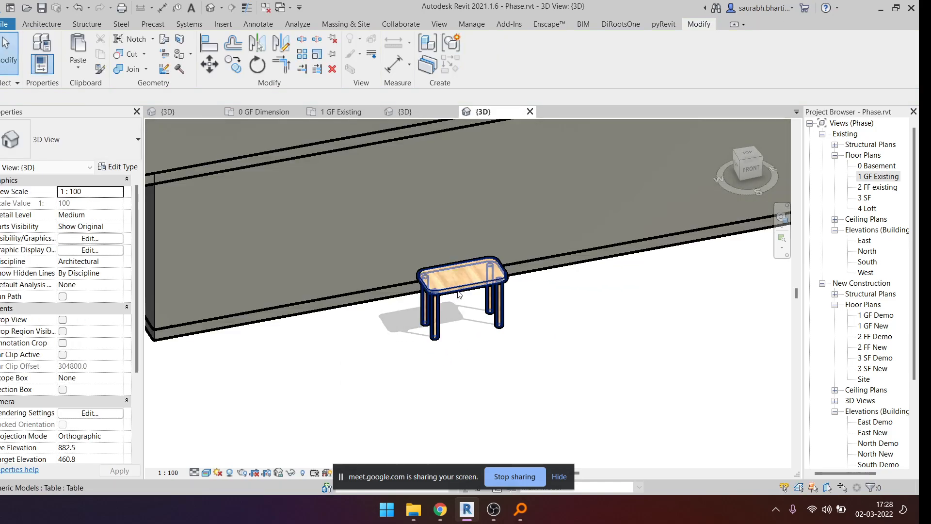
left_click(459, 294)
middle_click_drag(490, 337, 544, 288, "shift")
scroll(501, 297, "up", 1)
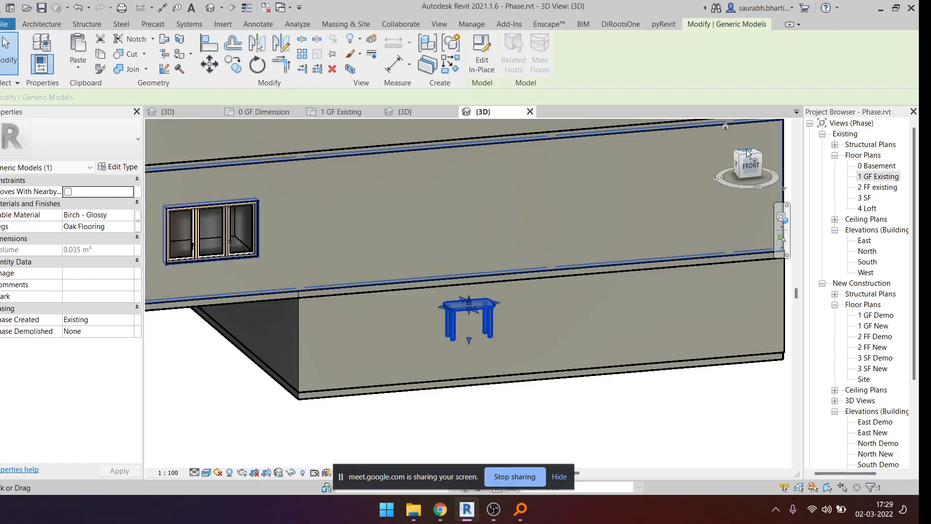
left_click(749, 156)
scroll(473, 321, "down", 5)
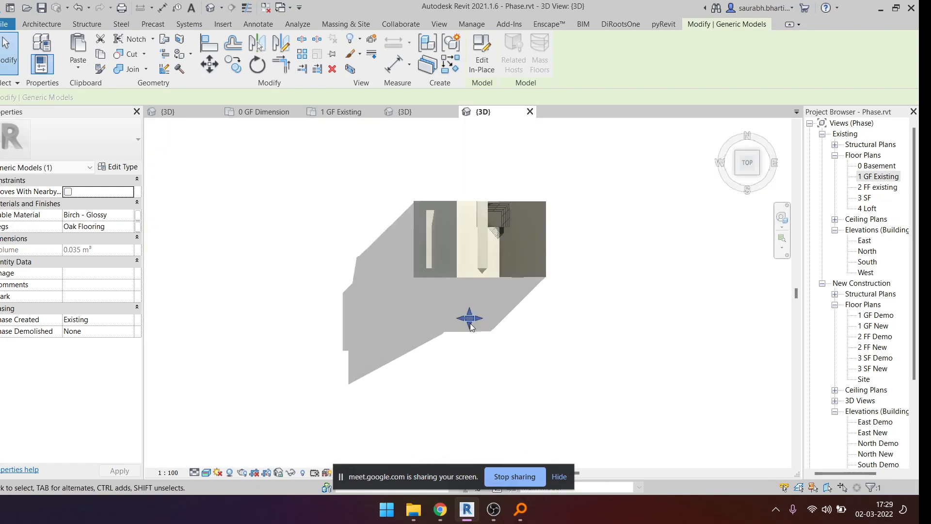
key("Escape")
scroll(468, 319, "up", 5)
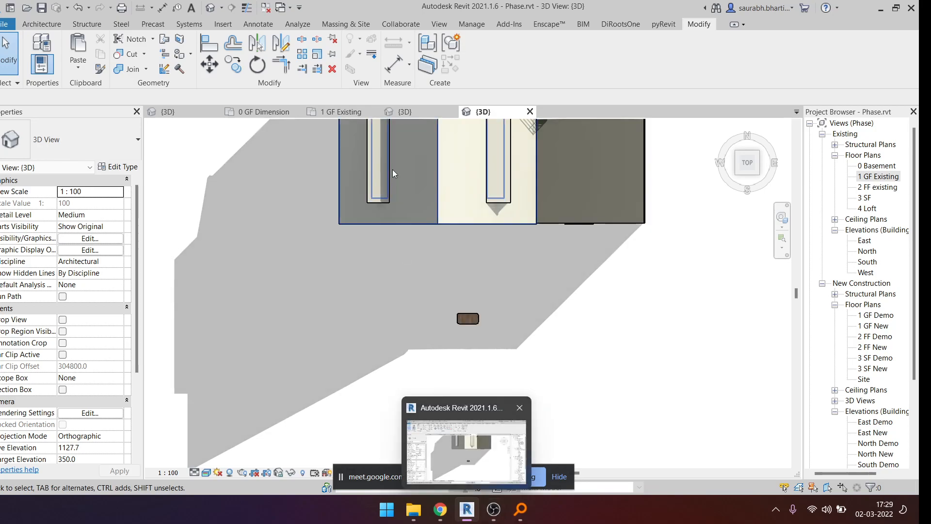
- Switch to the other project's 3D view and examine its dining tables and chairs
left_click(452, 112)
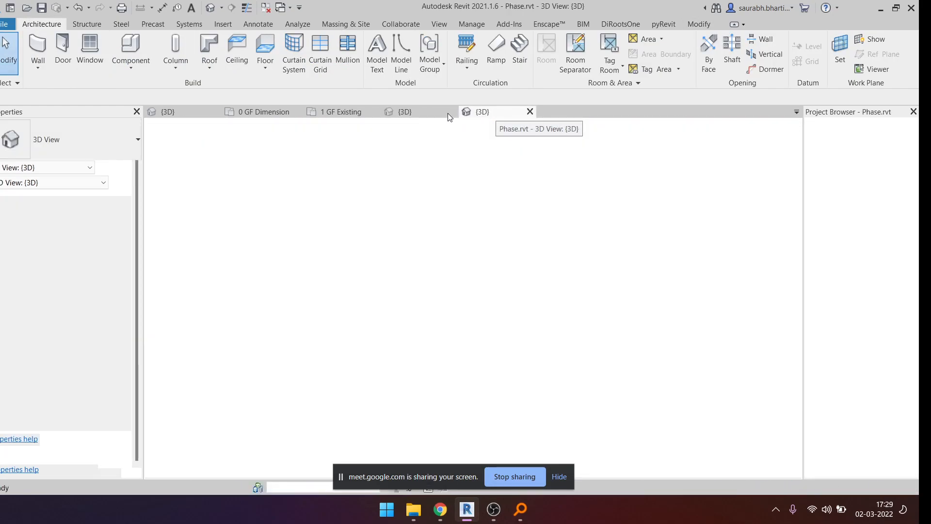
left_click(431, 112)
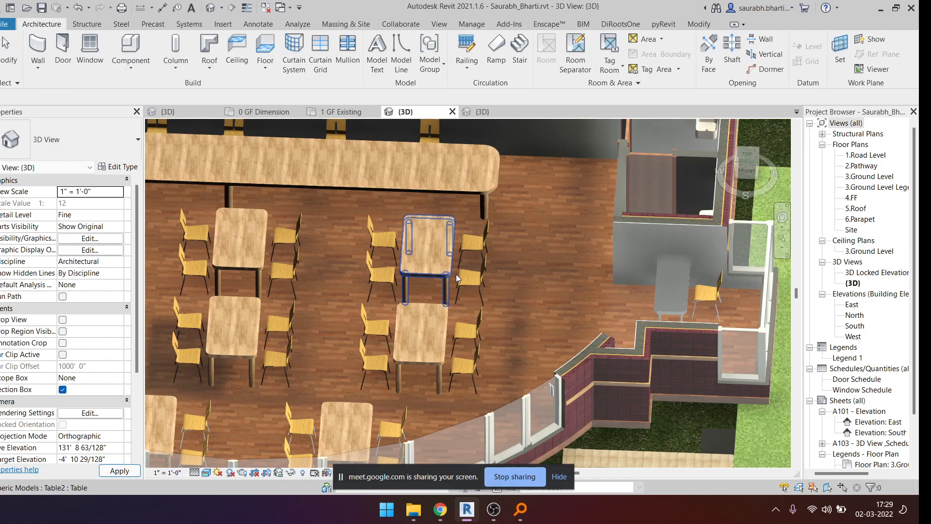
scroll(456, 275, "down", 5)
middle_click_drag(474, 317, 395, 261, "shift")
scroll(393, 261, "up", 7)
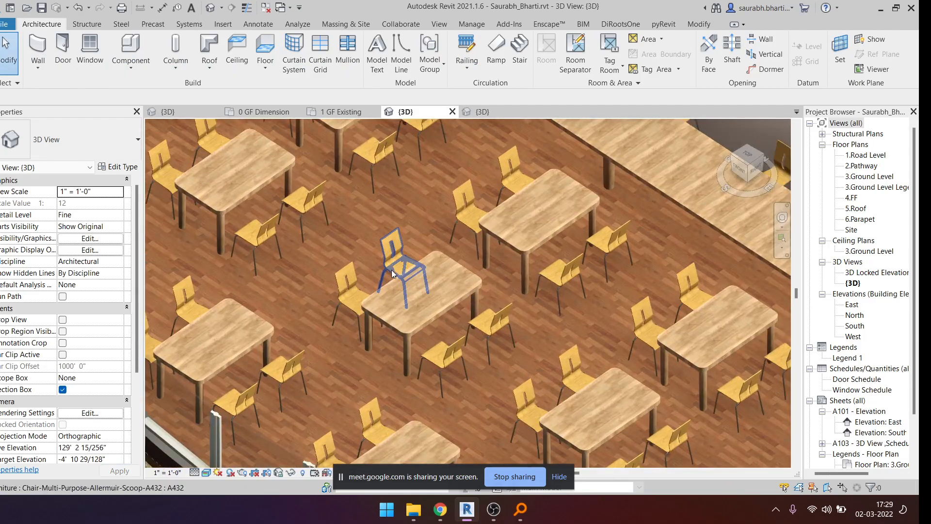
- Return to the Phase project's 3D view and look at the table closely from the top
left_click(491, 112)
scroll(467, 331, "up", 4)
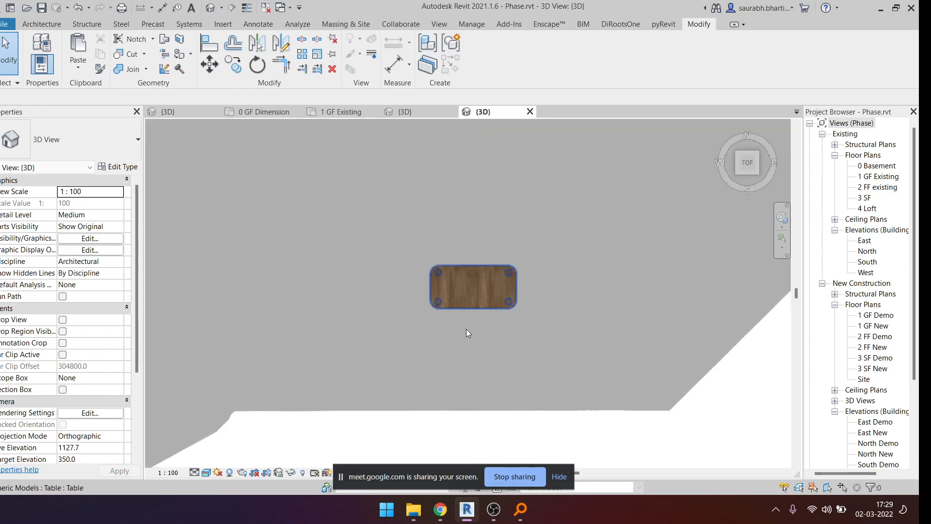
middle_click_drag(459, 297, 510, 242, "shift")
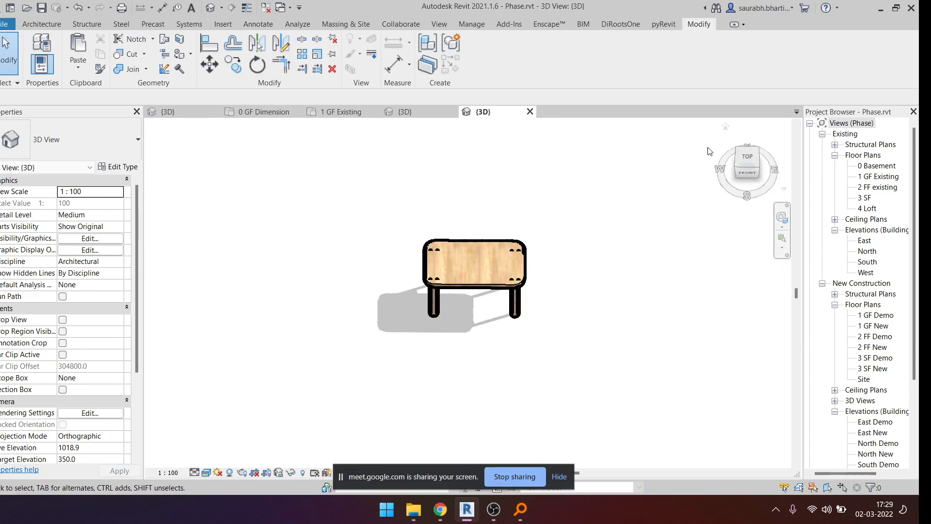
left_click(752, 159)
scroll(364, 377, "up", 8)
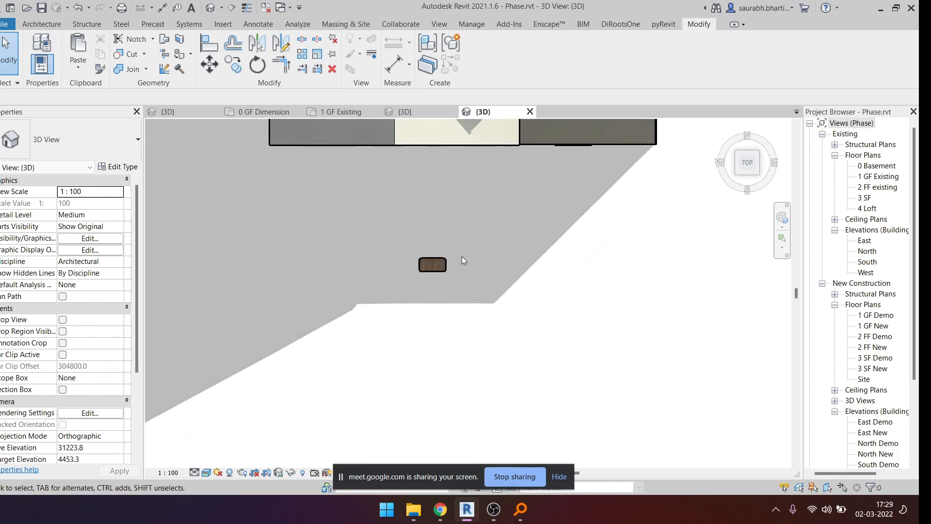
scroll(419, 269, "up", 2)
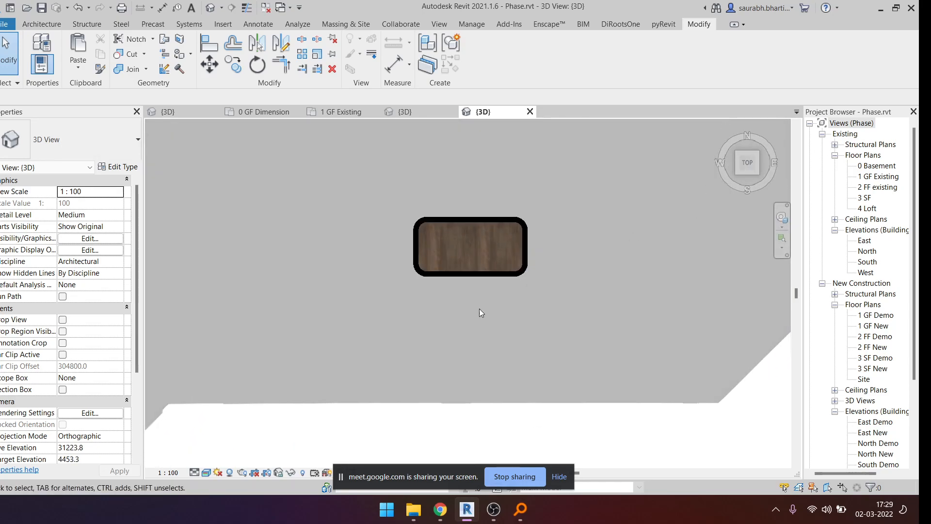
scroll(446, 315, "up", 1)
left_click(54, 26)
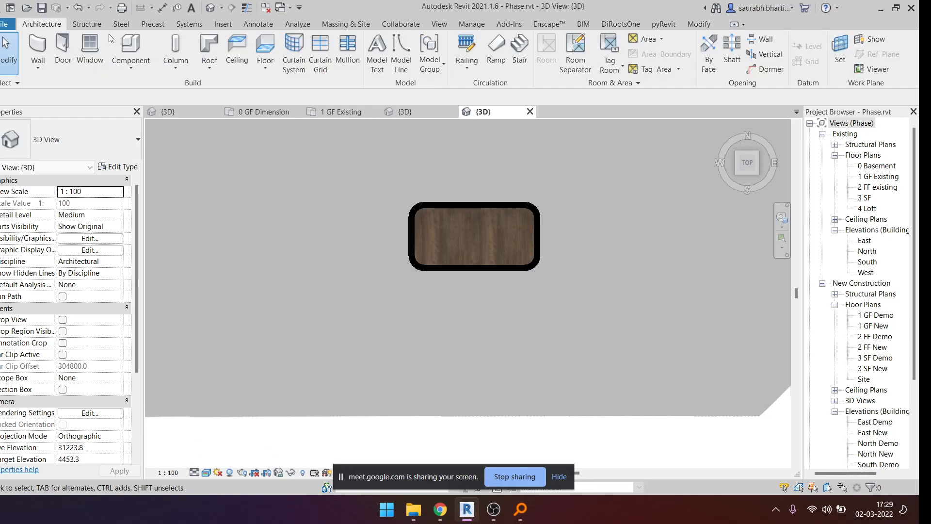
left_click(150, 70)
left_click(162, 94)
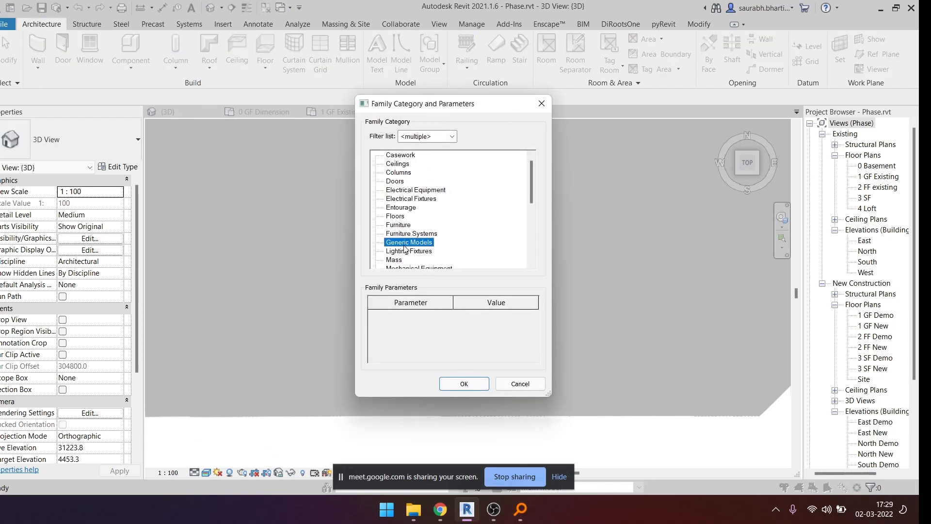
left_click(478, 382)
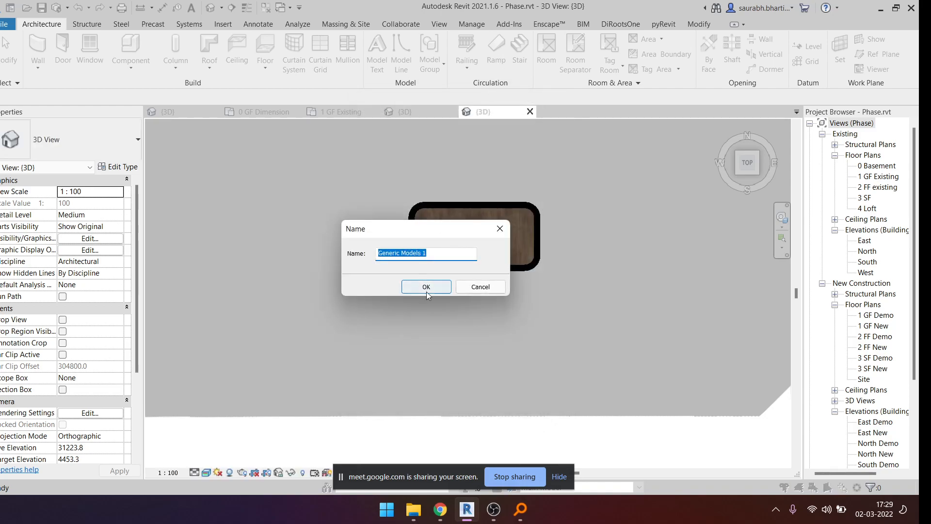
left_click(426, 287)
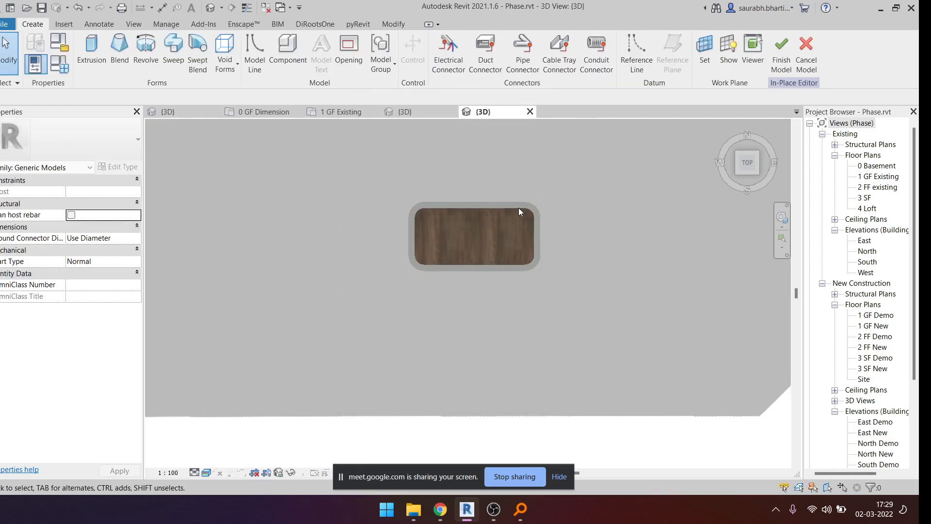
left_click(806, 49)
- From the top view, create an in-place model in the Furniture Systems category named Chair
scroll(499, 231, "down", 3)
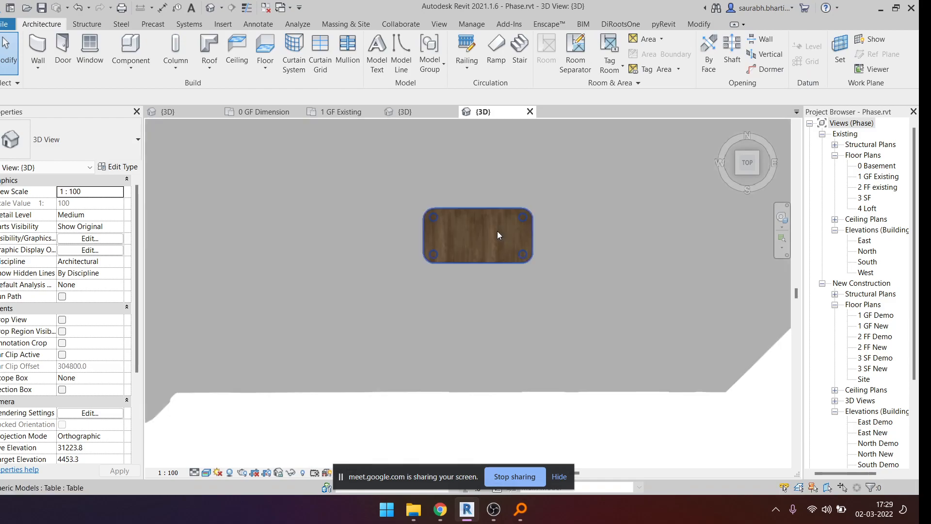
middle_click_drag(490, 268, 557, 205, "shift")
scroll(558, 205, "down", 5)
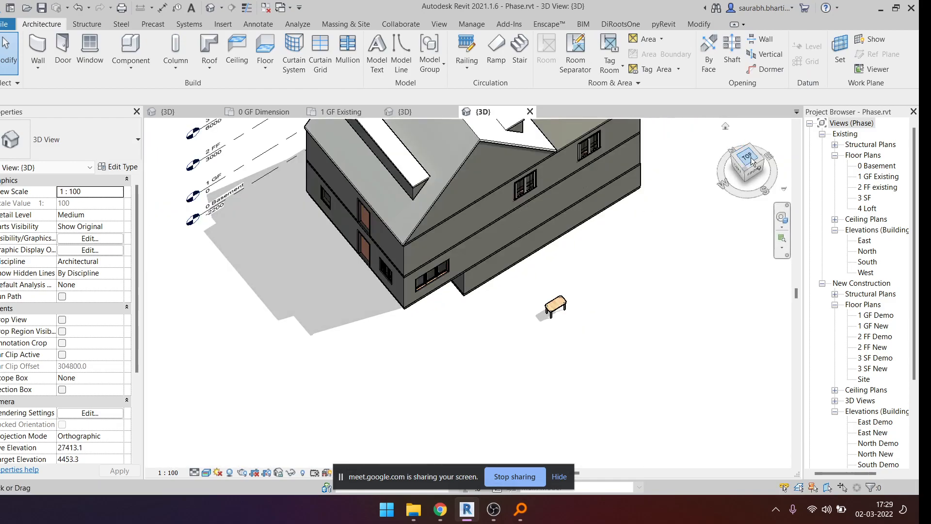
left_click(751, 158)
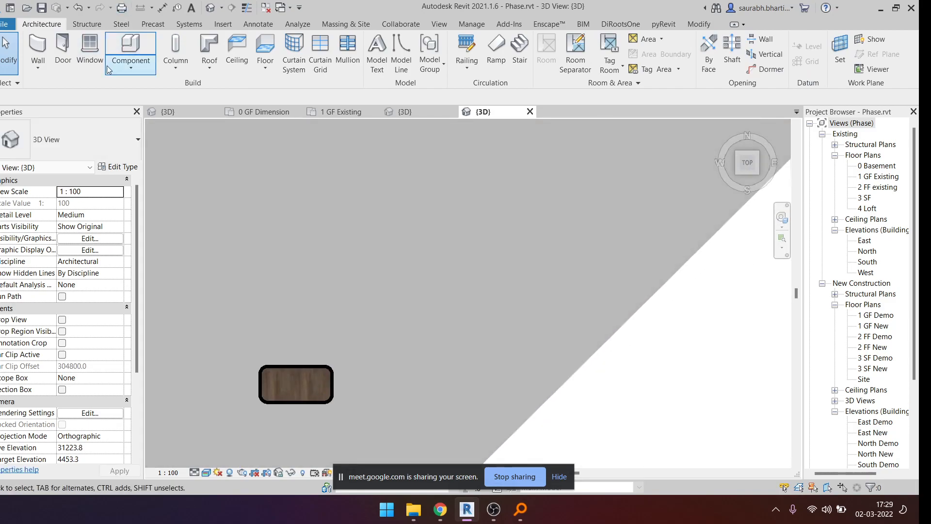
left_click(139, 72)
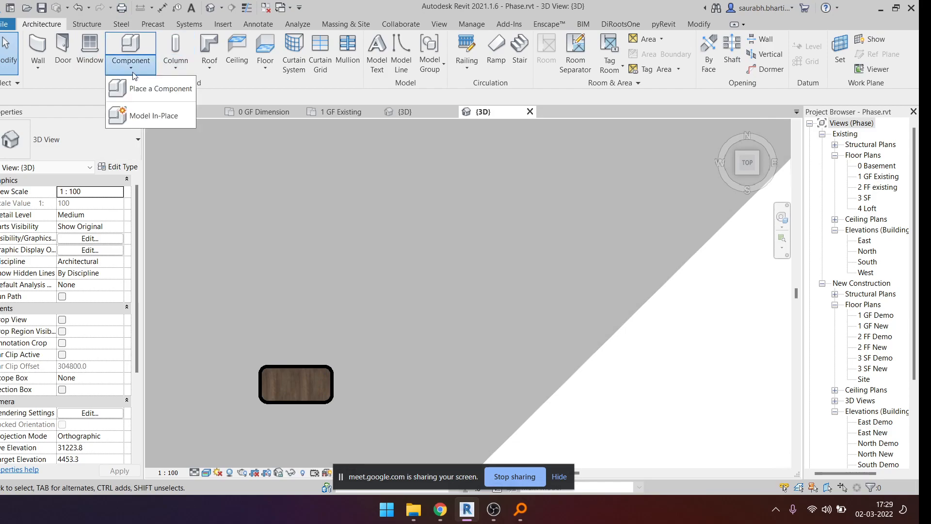
left_click(156, 116)
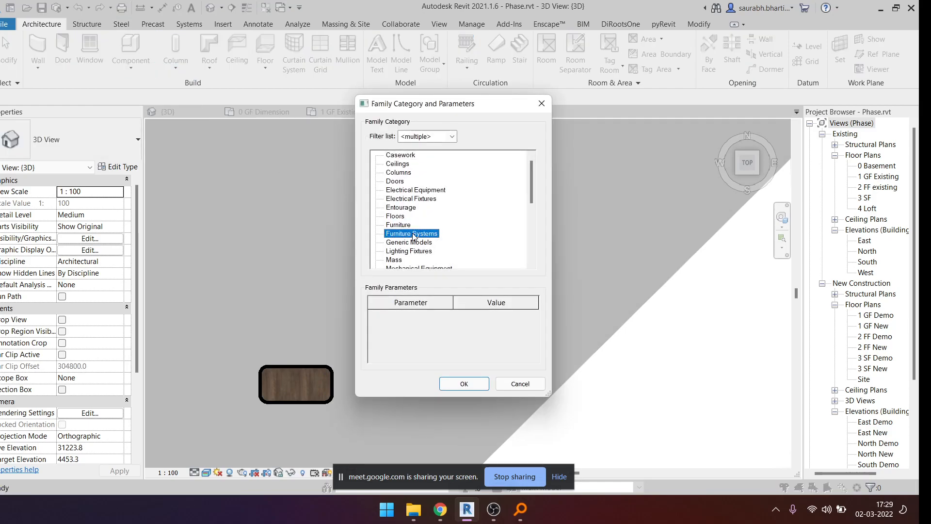
left_click(475, 384)
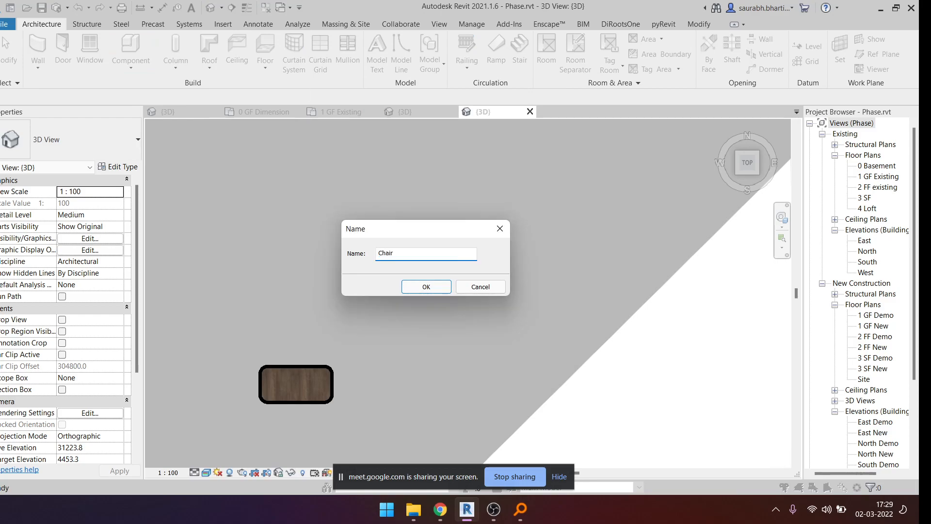
left_click(425, 288)
scroll(418, 288, "down", 3)
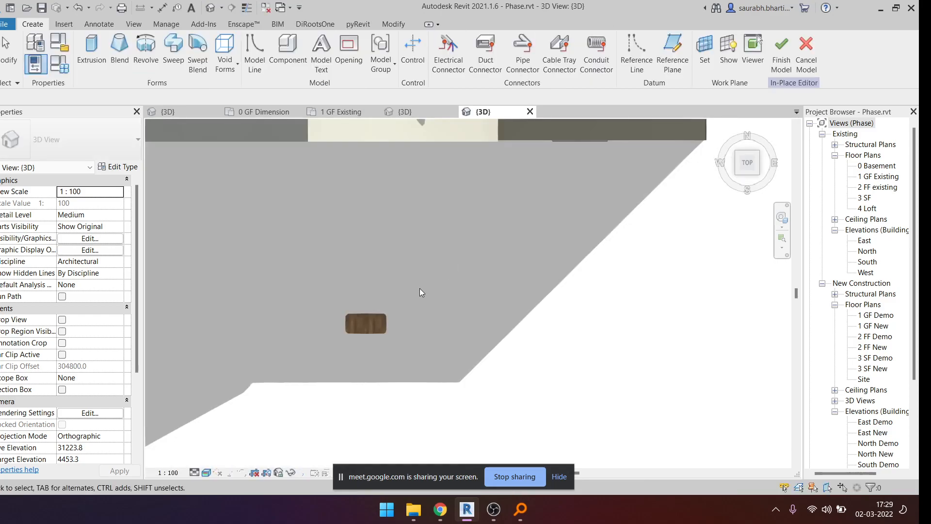
- Start an extrusion for the chair seat and sketch a rectangle about 300 by 200 mm just in front of the table
left_click(92, 49)
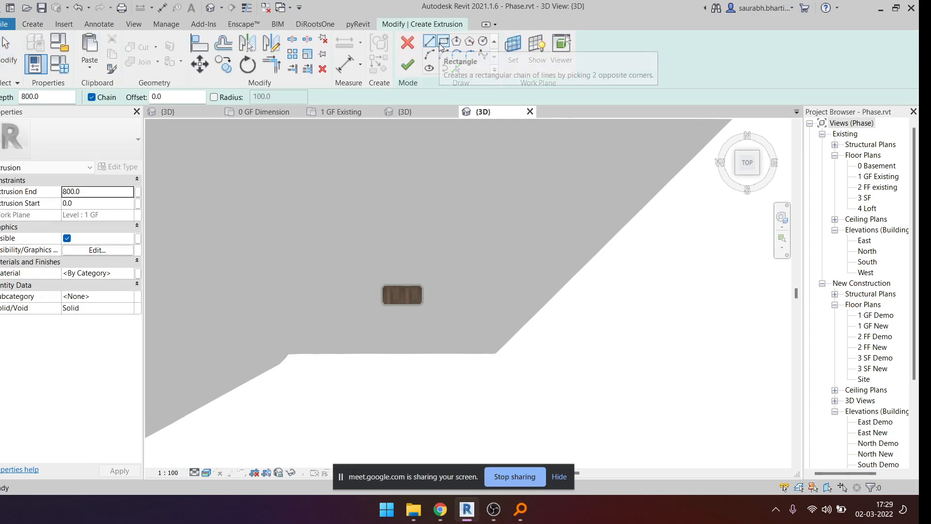
left_click(442, 41)
scroll(401, 286, "up", 5)
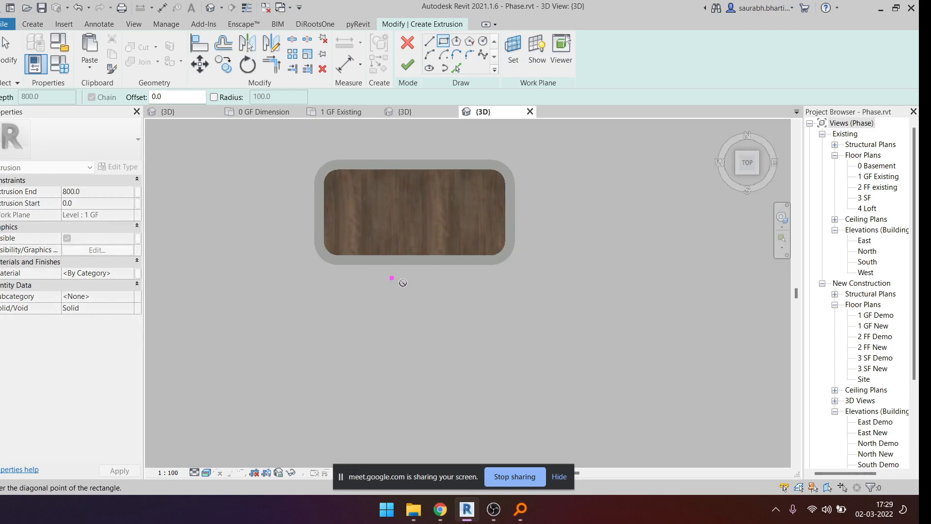
left_click(391, 278)
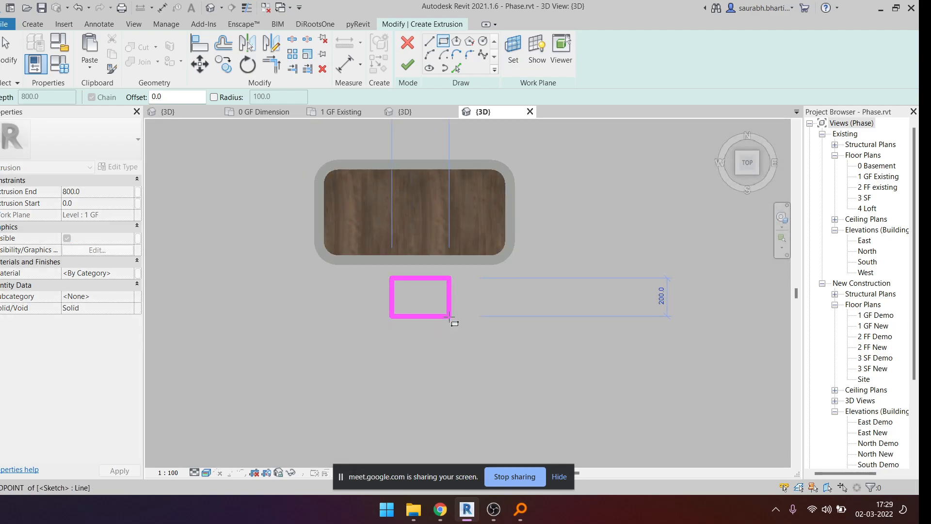
left_click(451, 321)
- Dimension the width and depth of the seat rectangle with aligned dimensions
scroll(438, 301, "up", 3)
key("Escape")
key("i")
left_click(328, 278)
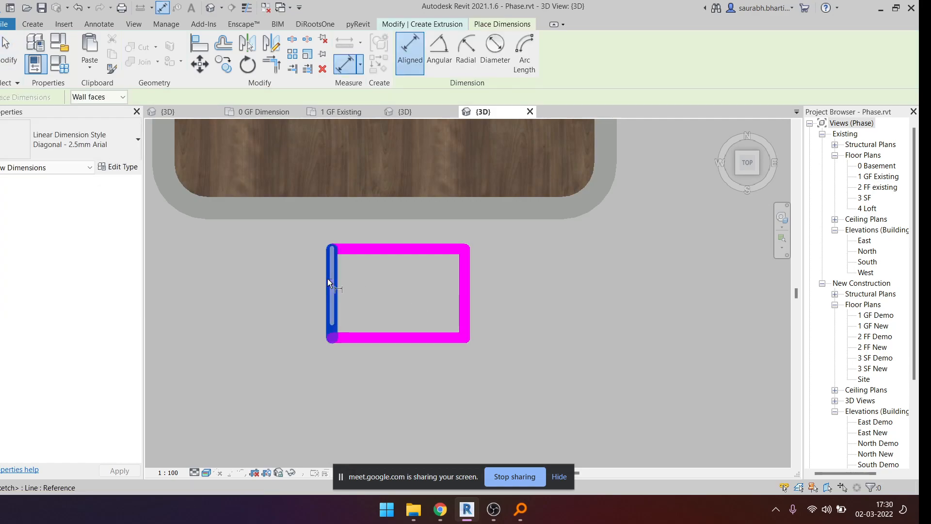
left_click(464, 294)
scroll(473, 291, "down", 3)
left_click(606, 406)
scroll(437, 307, "up", 2)
left_click(438, 307)
left_click(461, 260)
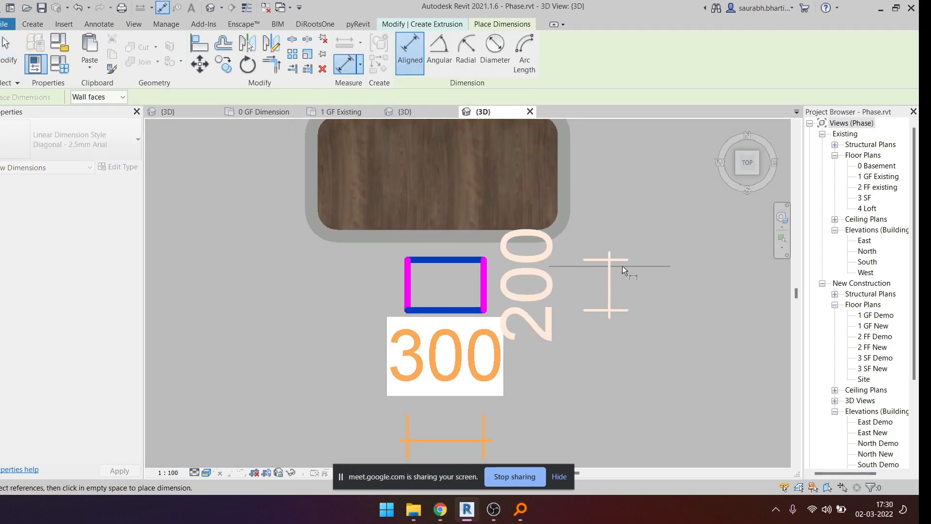
left_click(678, 271)
key("Escape")
scroll(546, 287, "down", 3)
key("Escape")
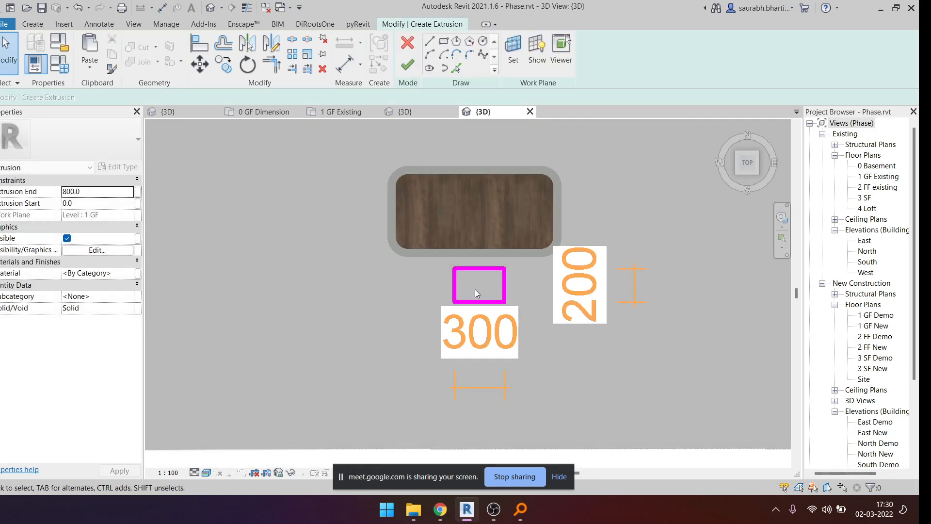
- Delete both dimensions from the seat sketch and finish the extrusion
scroll(511, 285, "up", 2)
left_click(513, 287)
left_click(540, 289)
scroll(540, 289, "down", 1)
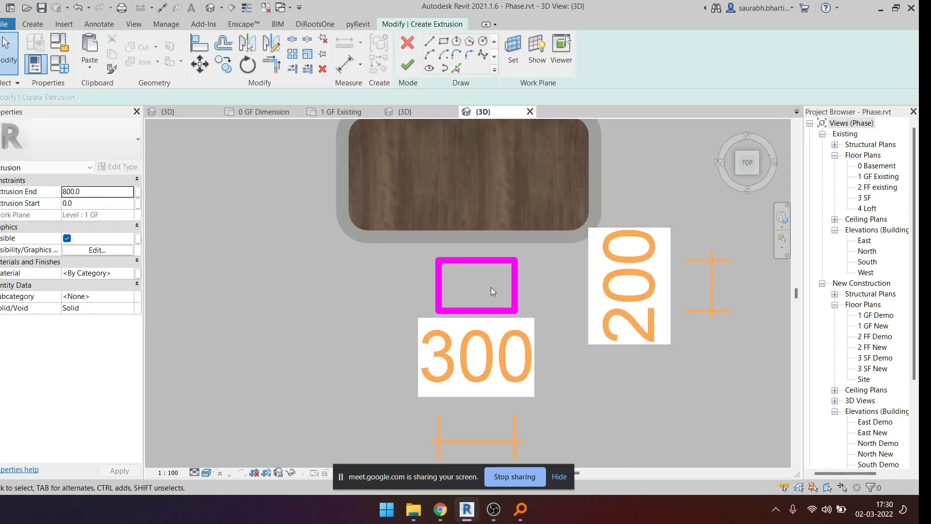
scroll(490, 286, "down", 2)
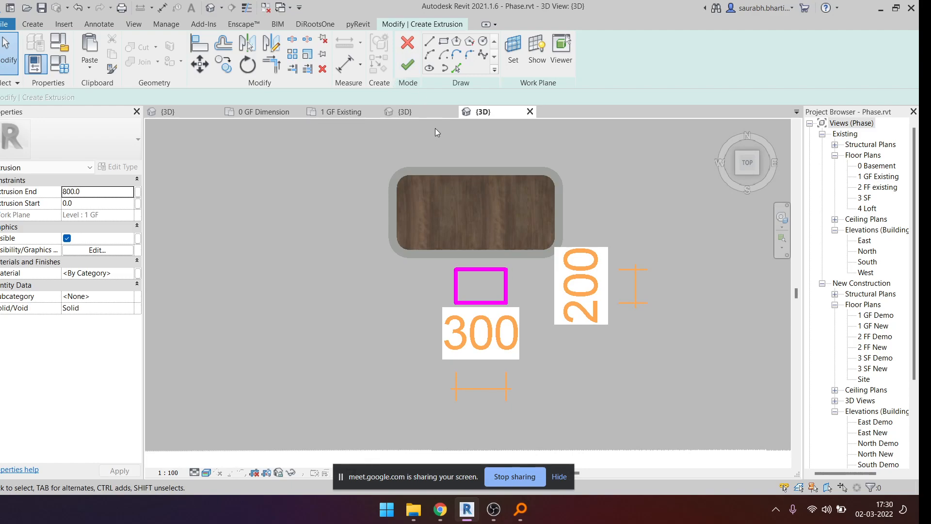
left_click(632, 285)
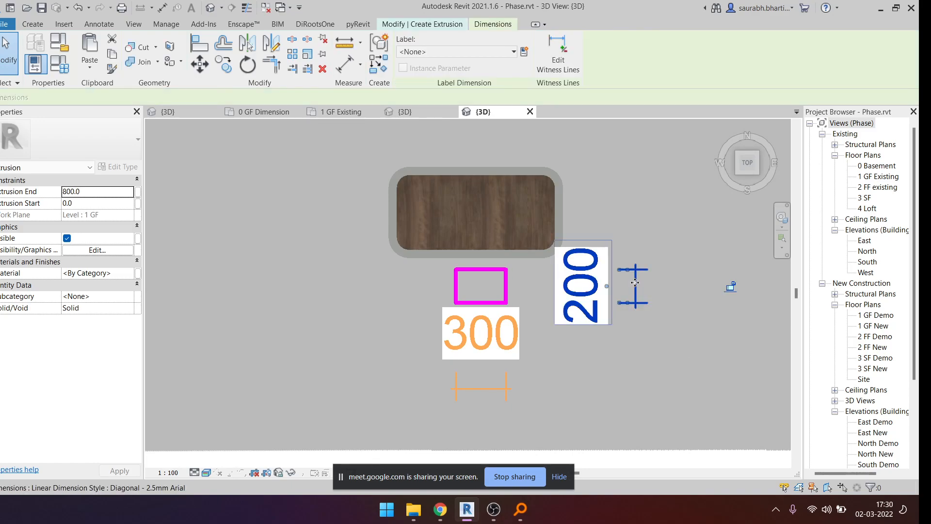
left_click(486, 392, "ctrl")
key("Delete")
left_click(407, 65)
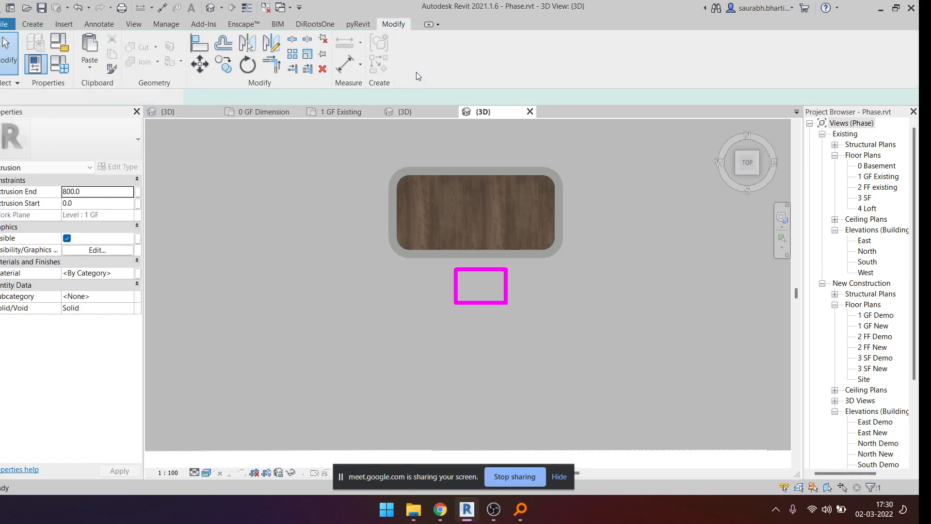
scroll(495, 308, "up", 5)
left_click(482, 268)
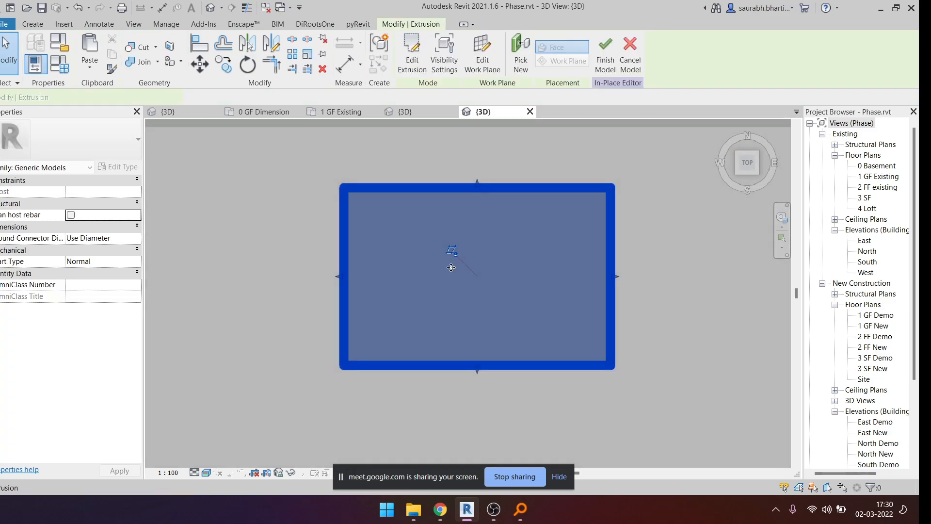
scroll(412, 286, "down", 5)
key("Escape")
scroll(438, 264, "up", 1)
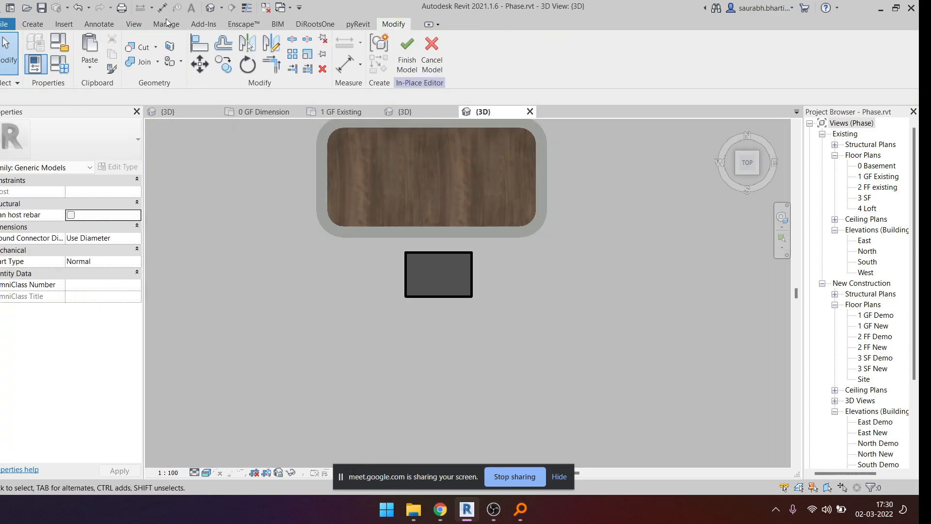
left_click(48, 25)
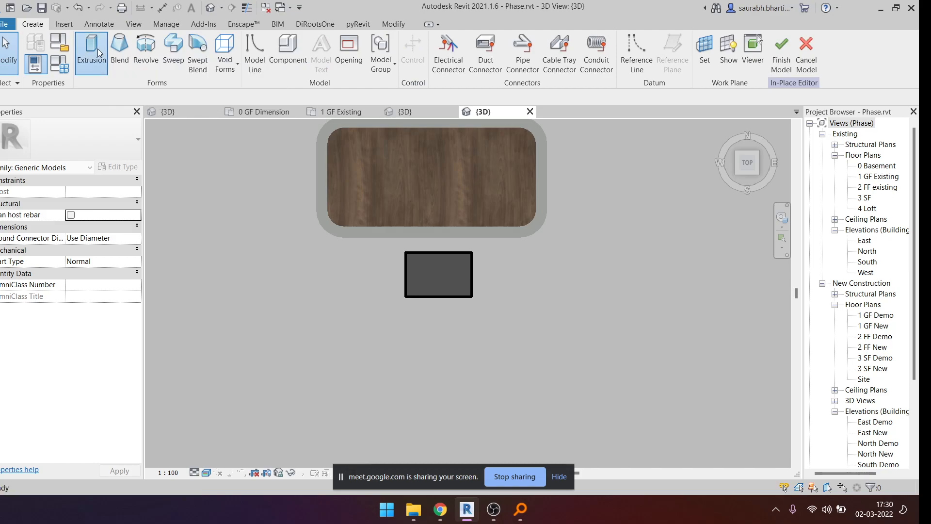
left_click(97, 48)
left_click(483, 42)
scroll(388, 225, "up", 5)
left_click(377, 227)
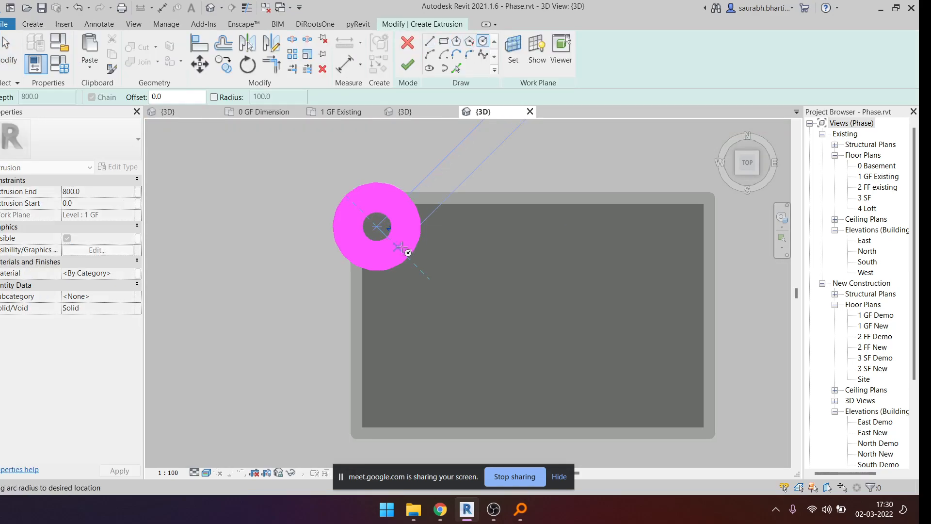
key("Escape")
key("Escape")
scroll(420, 225, "down", 3)
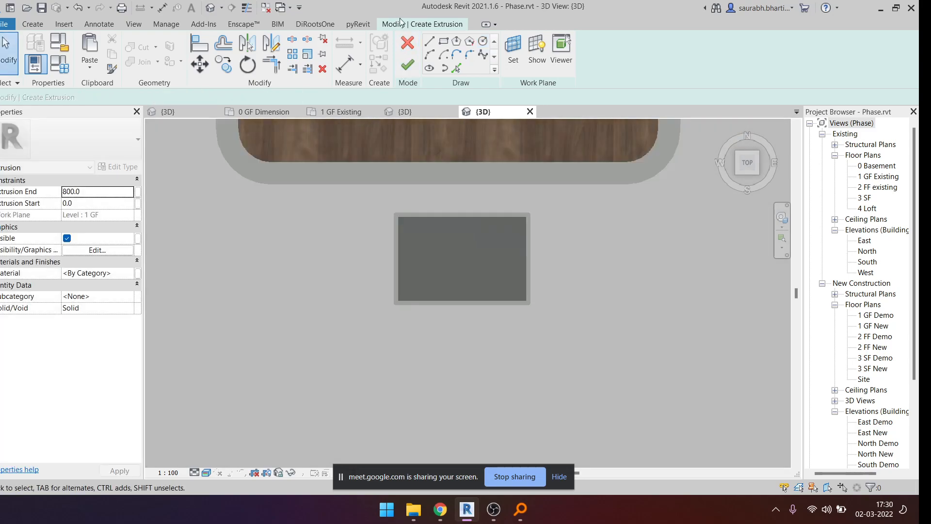
left_click(411, 46)
- Set the seat's extrusion start to 500 and its extrusion end to 550
scroll(419, 287, "down", 3)
left_click(464, 277)
mouse_move(487, 340)
middle_mouse_down("shift")
mouse_move(516, 333)
mouse_move(640, 233)
middle_mouse_up("shift")
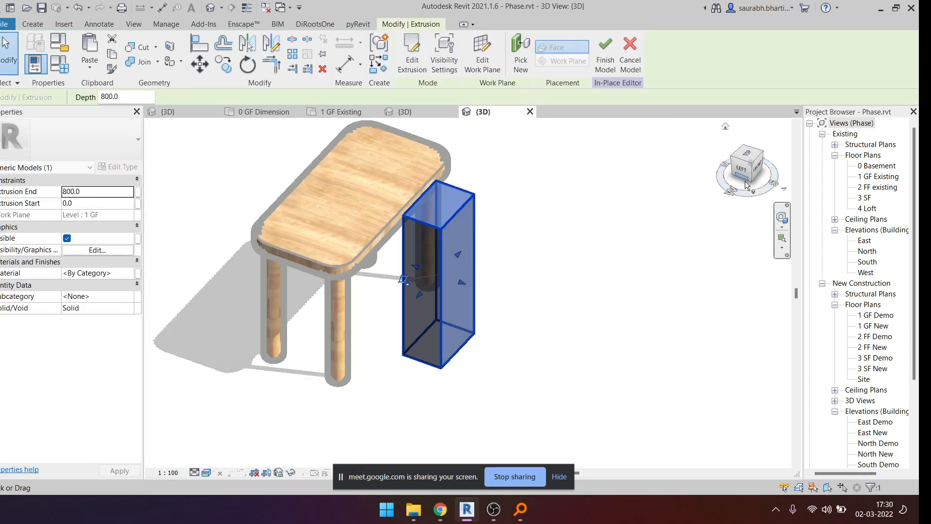
left_click(742, 170)
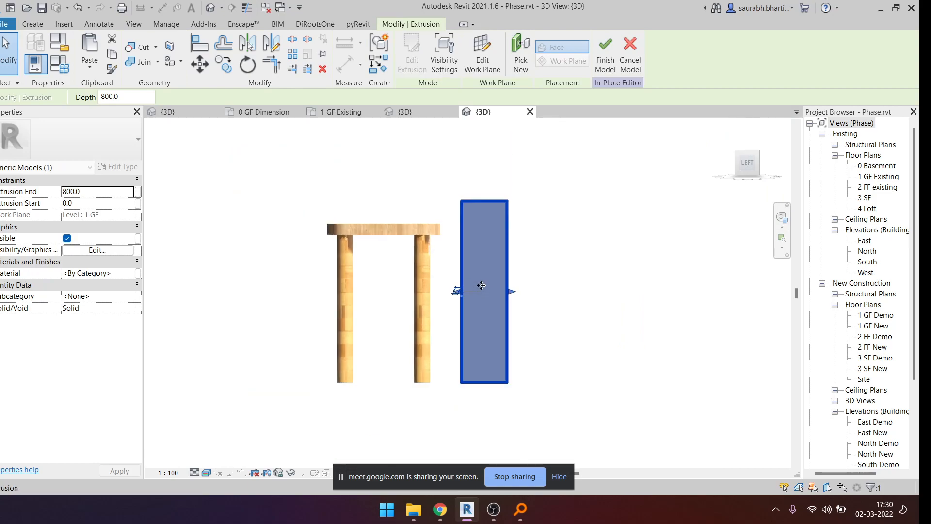
left_click(87, 204)
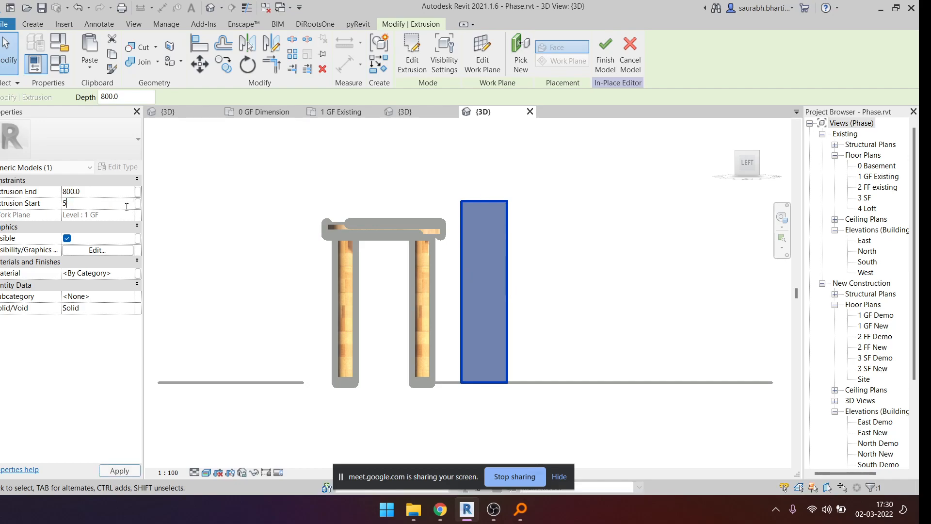
left_click(121, 187)
type("550")
middle_click_drag(571, 317, 517, 400, "shift")
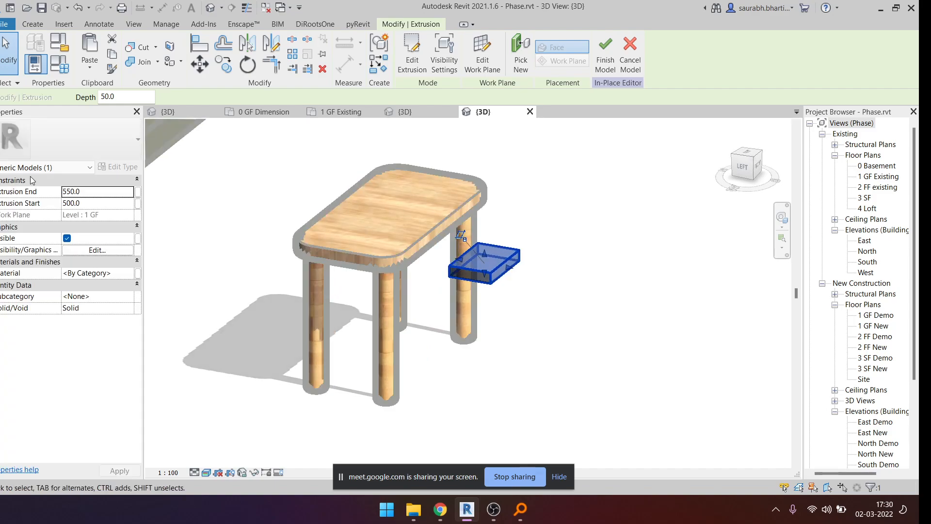
- Lower the chair seat by setting its extrusion start to 450 and its extrusion end to 500
middle_click_drag(574, 284, 624, 292, "shift")
left_click(747, 155)
left_click_drag(569, 293, 591, 293)
left_click(612, 312)
scroll(613, 318, "down", 5)
middle_click_drag(617, 345, 587, 229, "shift")
left_click(578, 270)
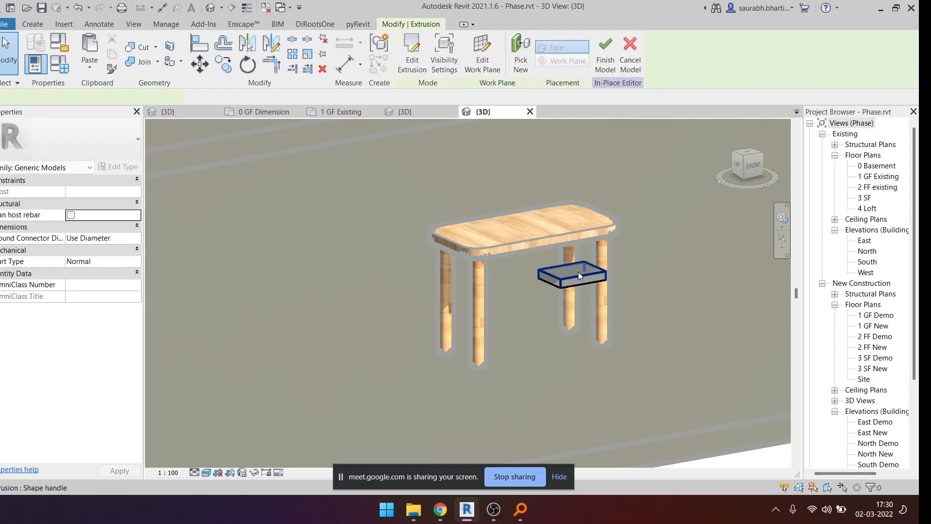
left_click(747, 160)
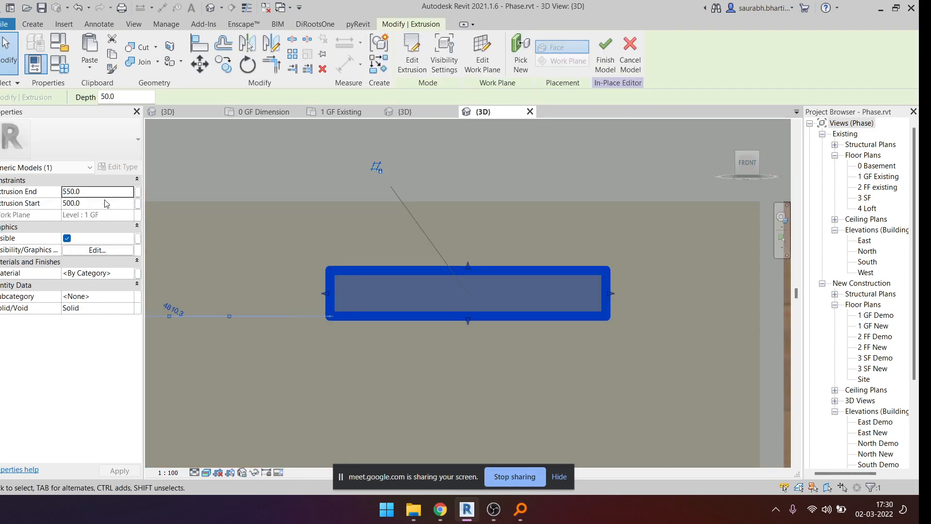
left_click(102, 204)
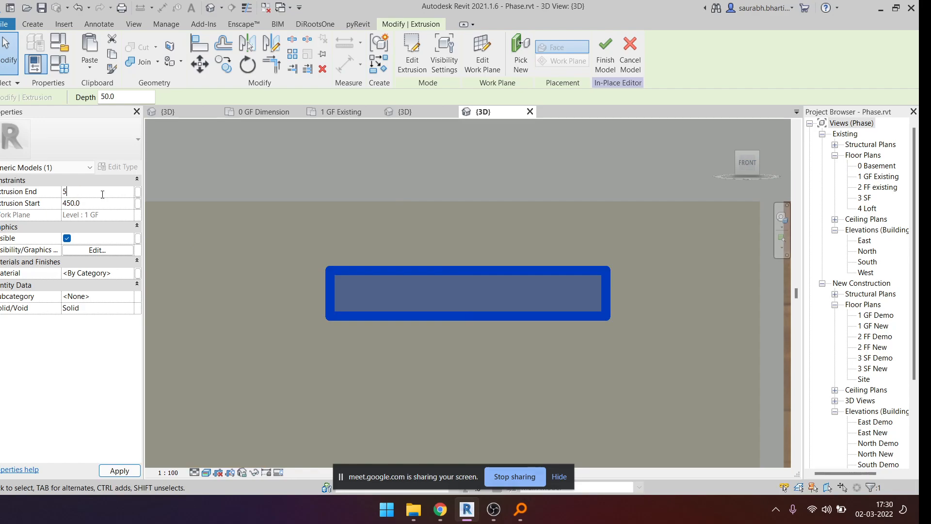
scroll(494, 267, "down", 5)
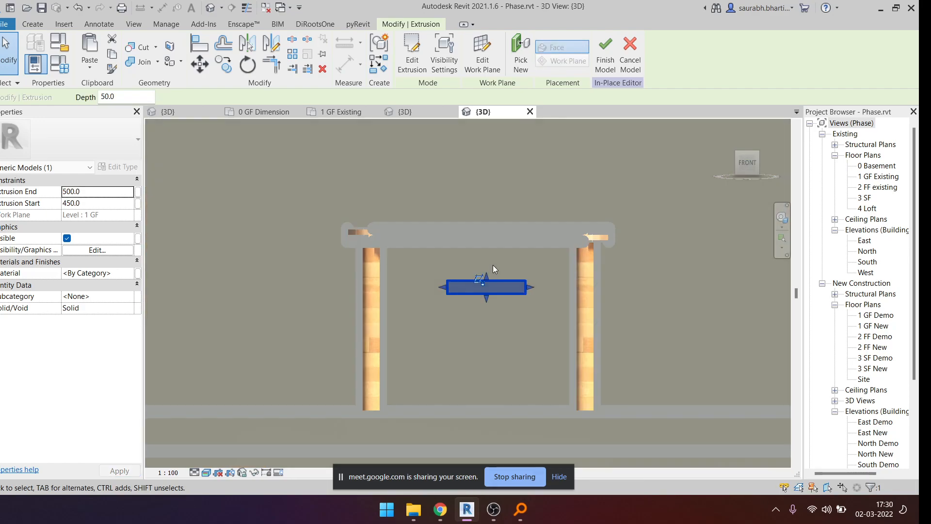
scroll(466, 326, "down", 3)
middle_click_drag(467, 327, 549, 410, "shift")
left_click(518, 331)
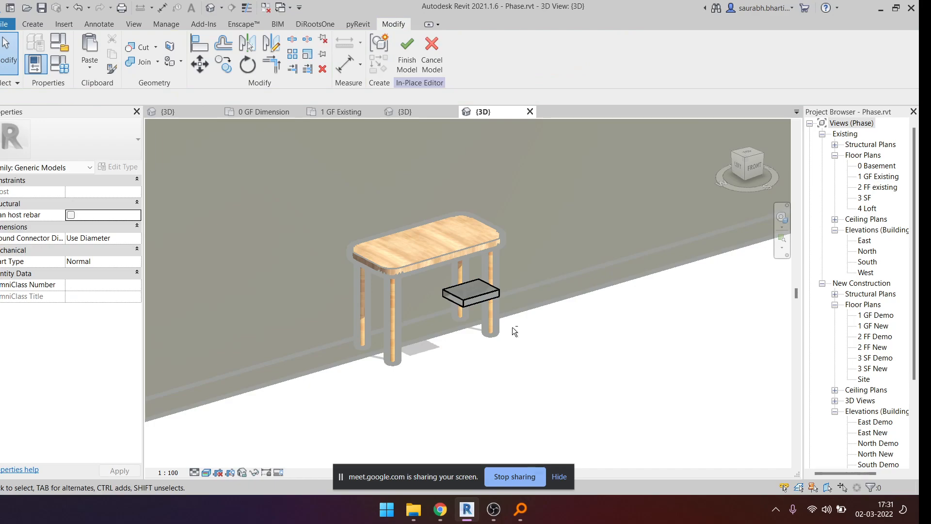
middle_click_drag(517, 330, 464, 320, "shift")
left_click(750, 154)
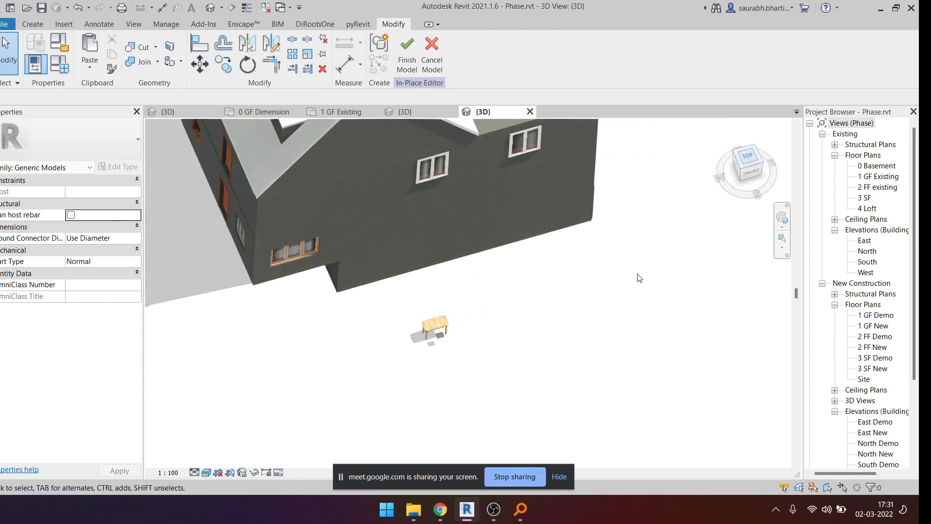
scroll(572, 269, "up", 6)
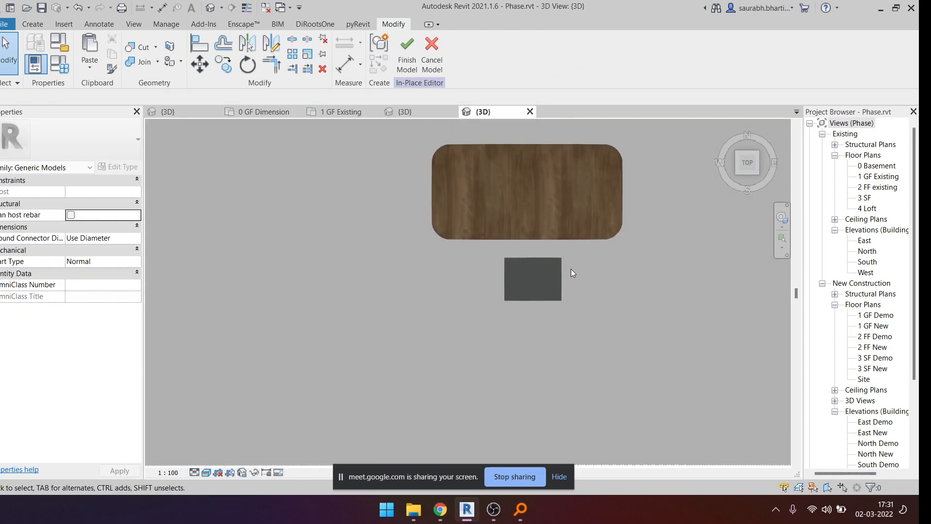
left_click(553, 283)
left_click(22, 23)
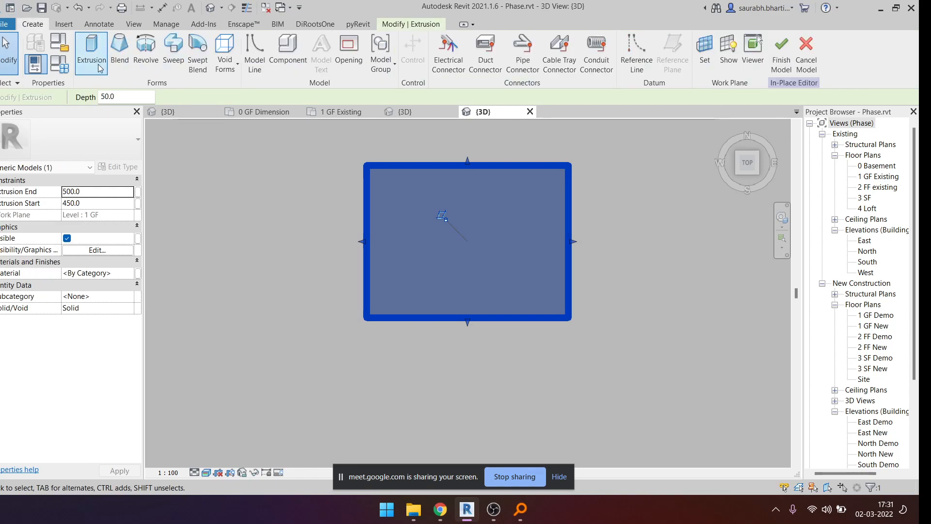
left_click(90, 53)
scroll(455, 223, "down", 3)
left_click(407, 64)
- Cancel the in-place chair model and discard its changes
left_click(432, 57)
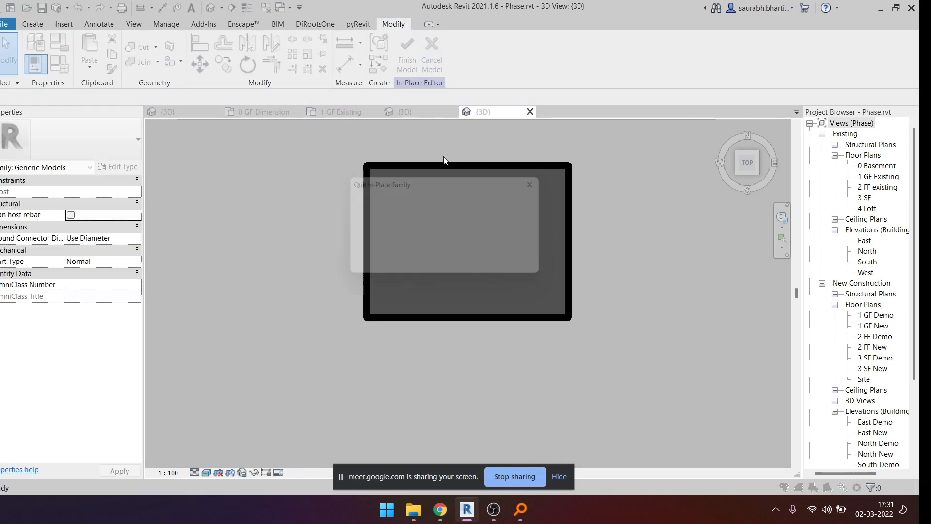
left_click(480, 270)
scroll(436, 267, "down", 3)
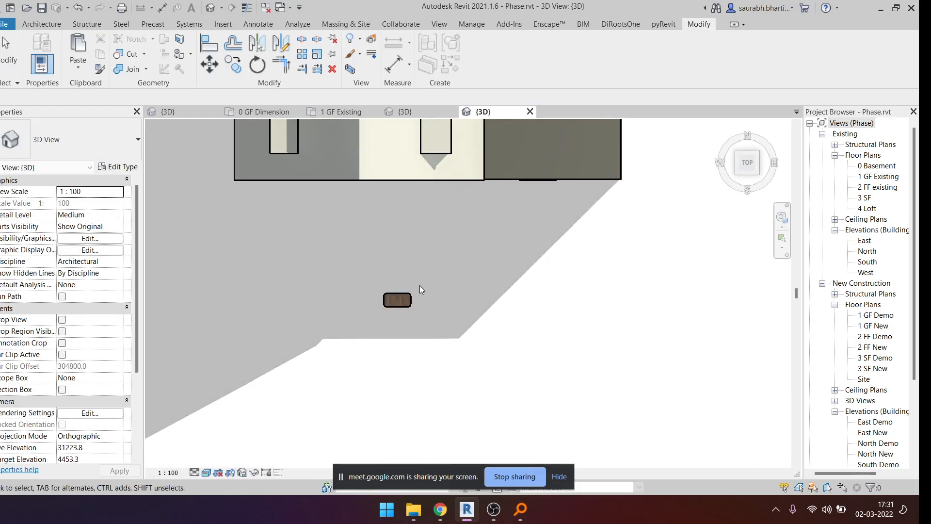
- Open the in-place table beside the building for editing
scroll(412, 296, "up", 2)
scroll(415, 292, "down", 2)
double_click(414, 296)
scroll(415, 303, "up", 3)
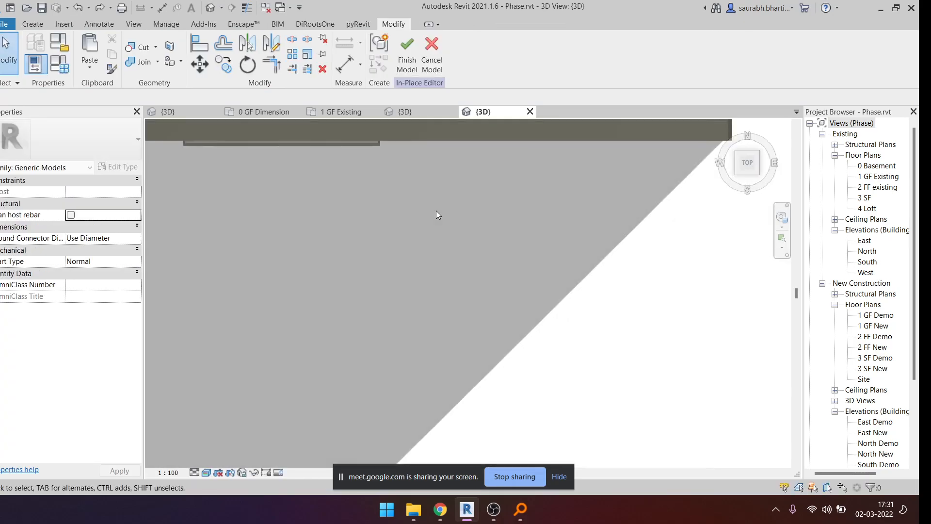
scroll(437, 251, "down", 4)
scroll(338, 315, "down", 2)
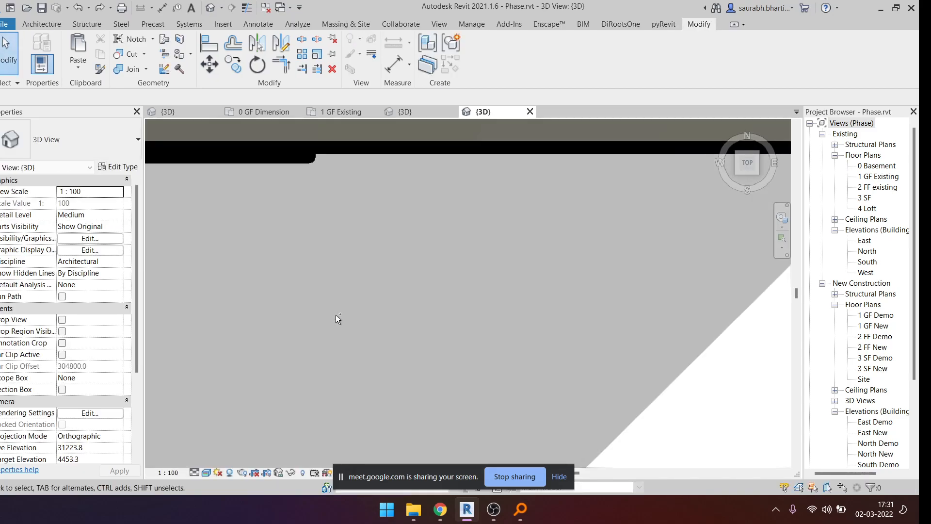
- Reopen the table in the in-place editor and show it in 3D
scroll(346, 310, "down", 8)
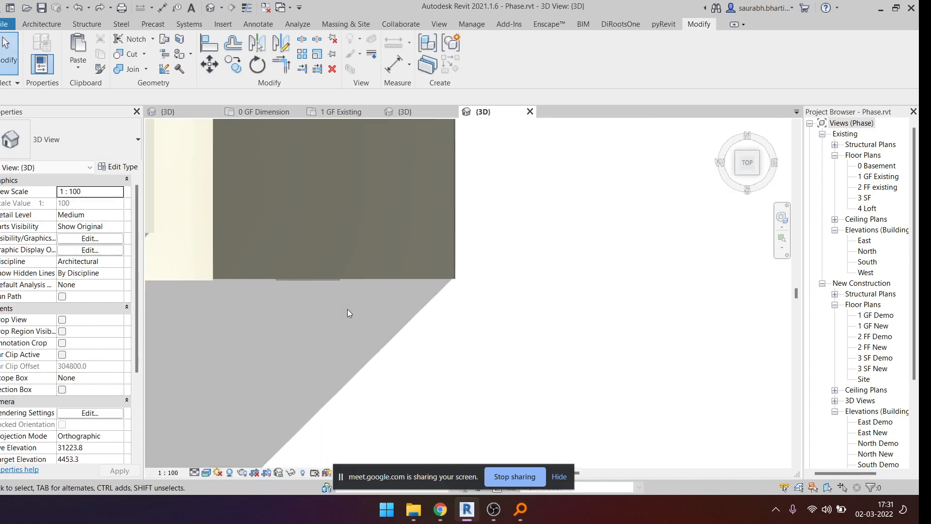
scroll(297, 351, "up", 3)
double_click(284, 366)
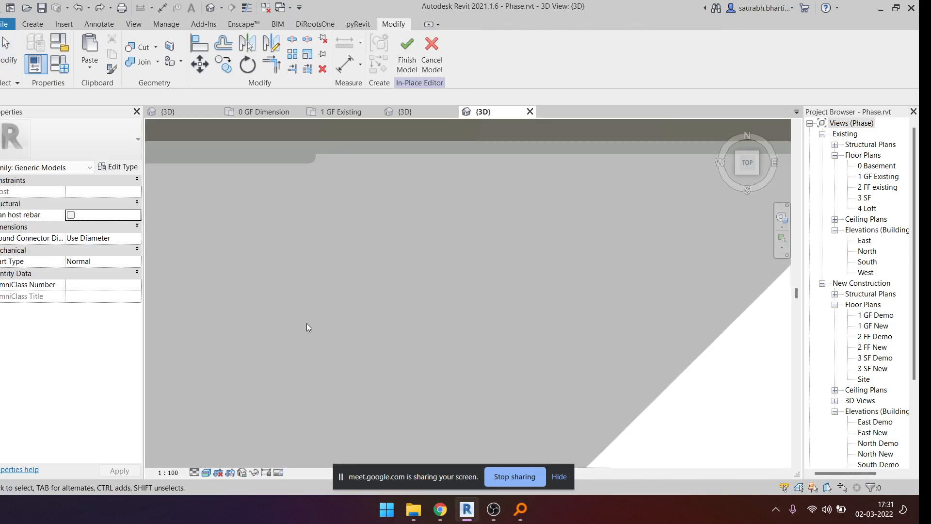
scroll(344, 267, "down", 8)
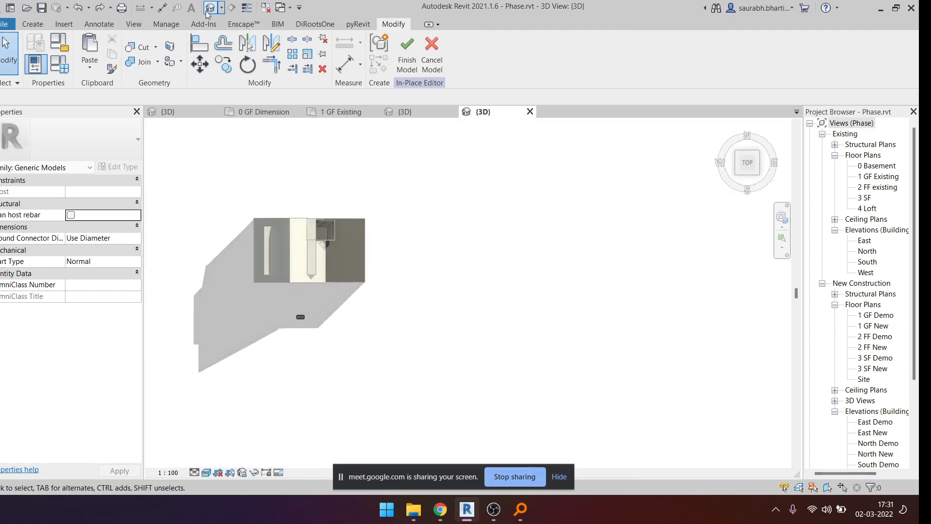
middle_click_drag(368, 268, 406, 361, "shift")
scroll(341, 320, "up", 5)
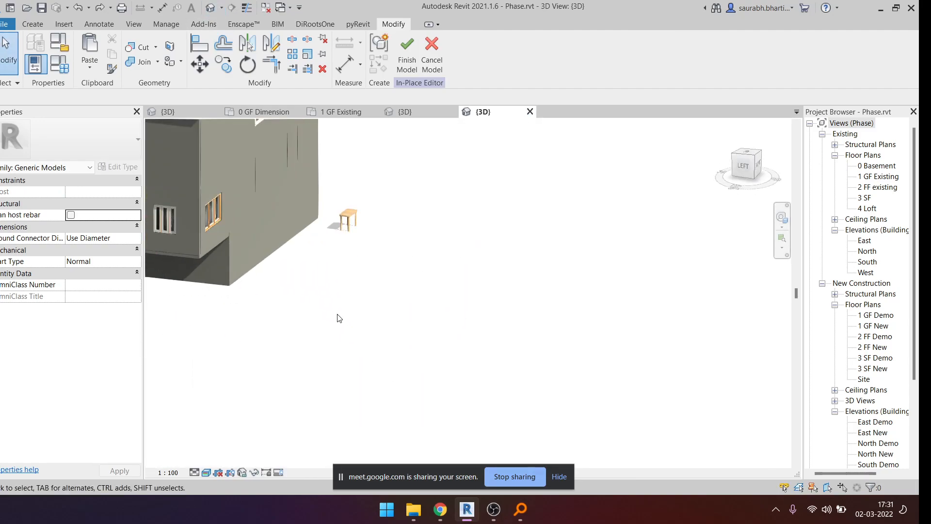
- Leave the table's in-place editor and open the 1 GF Existing floor plan at the table
key("ctrl+y")
scroll(383, 286, "down", 8)
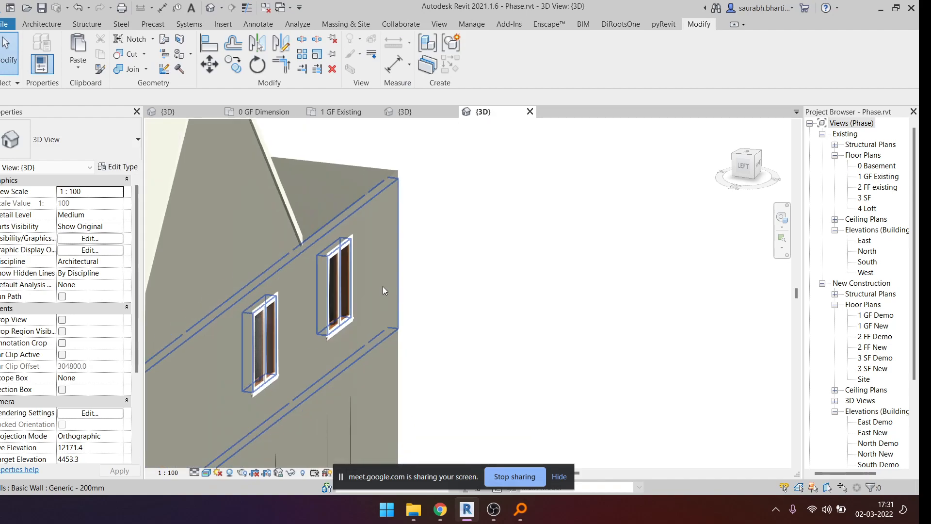
scroll(396, 358, "up", 5)
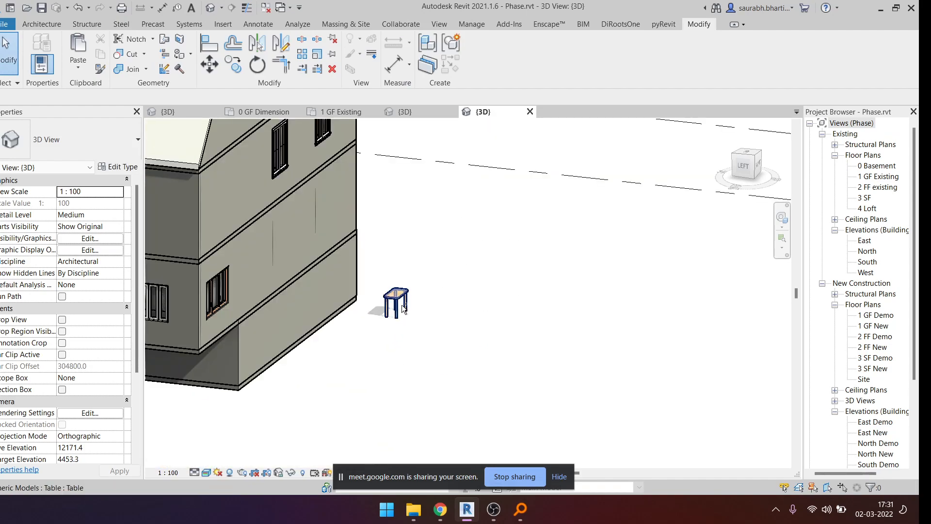
double_click(877, 177)
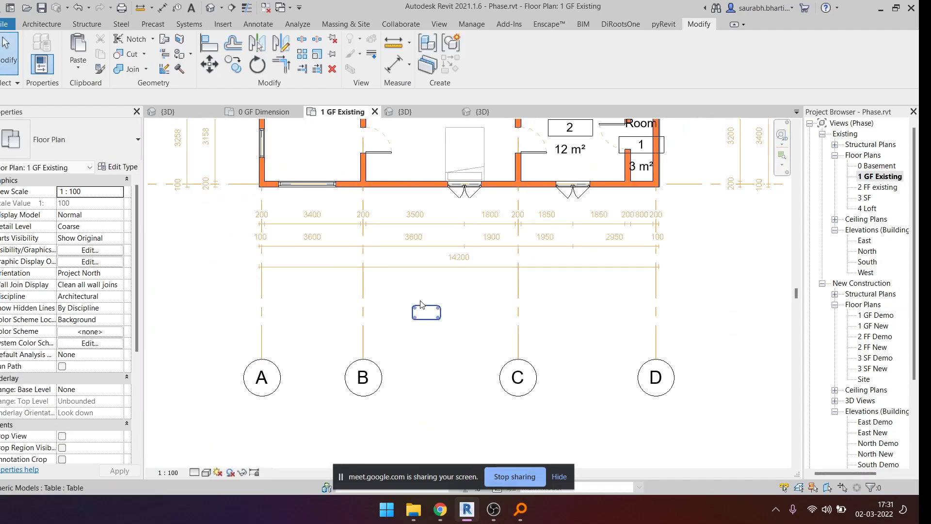
middle_click_drag(438, 334, 428, 348)
- Start a new in-place component in the Generic Models category, keeping the name Generic Models 1
key("m")
key("i")
key("p")
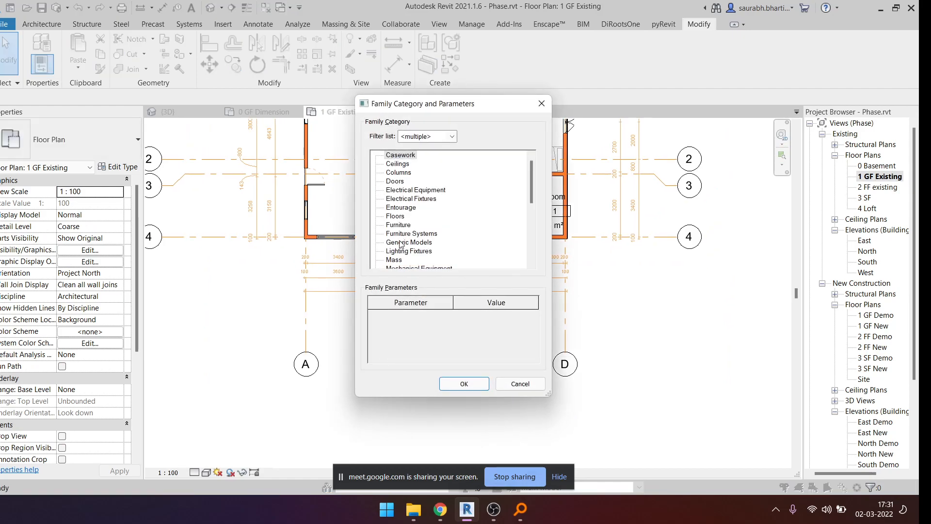
left_click(464, 384)
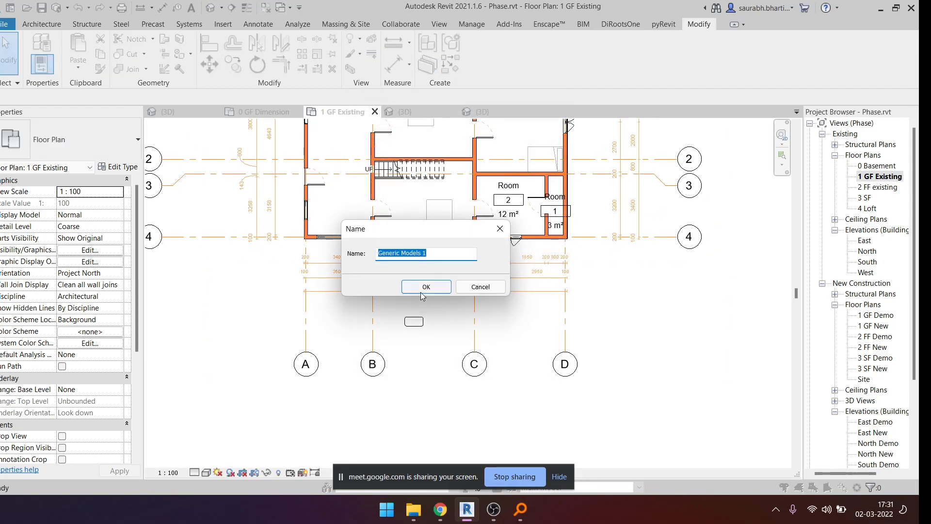
left_click(426, 287)
scroll(421, 342, "up", 6)
- Create the chair seat as an extrusion from a rectangle about 340 by 220 mm, just below the table in plan
left_click(36, 25)
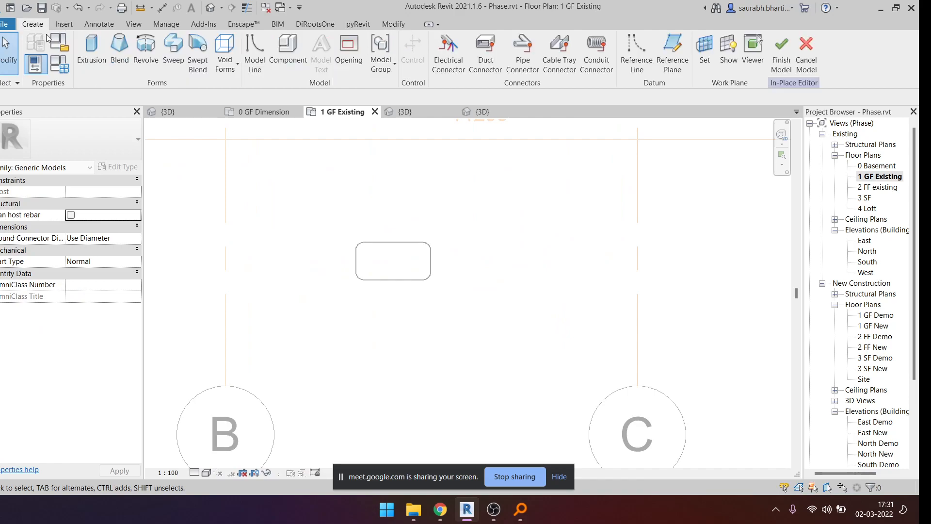
left_click(93, 46)
scroll(434, 255, "up", 1)
left_click(443, 41)
scroll(410, 349, "up", 3)
left_click(331, 254)
left_click(392, 295)
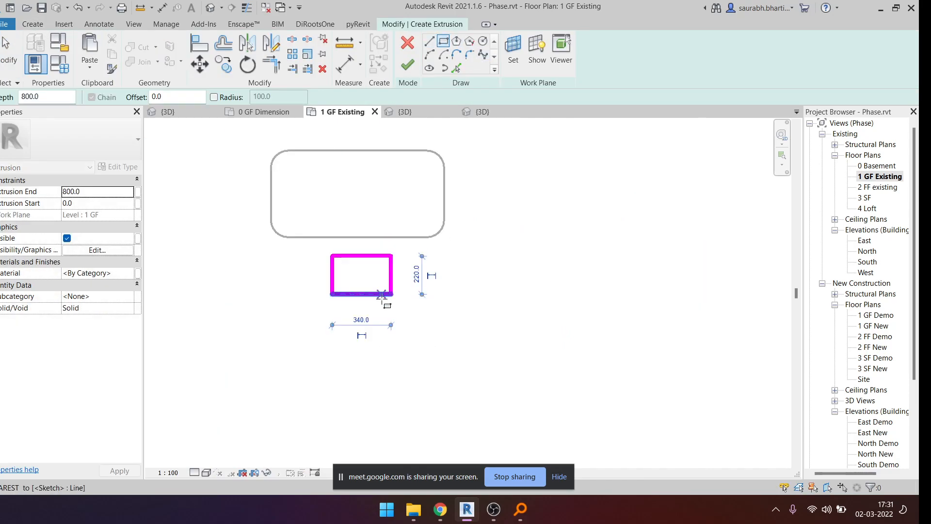
key("Escape")
key("Escape")
scroll(391, 317, "up", 4)
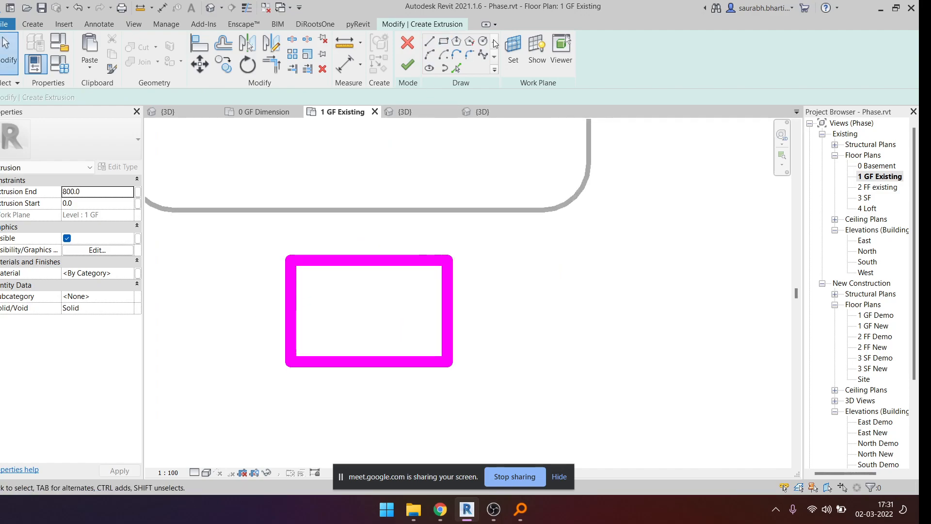
left_click(483, 42)
left_click(405, 67)
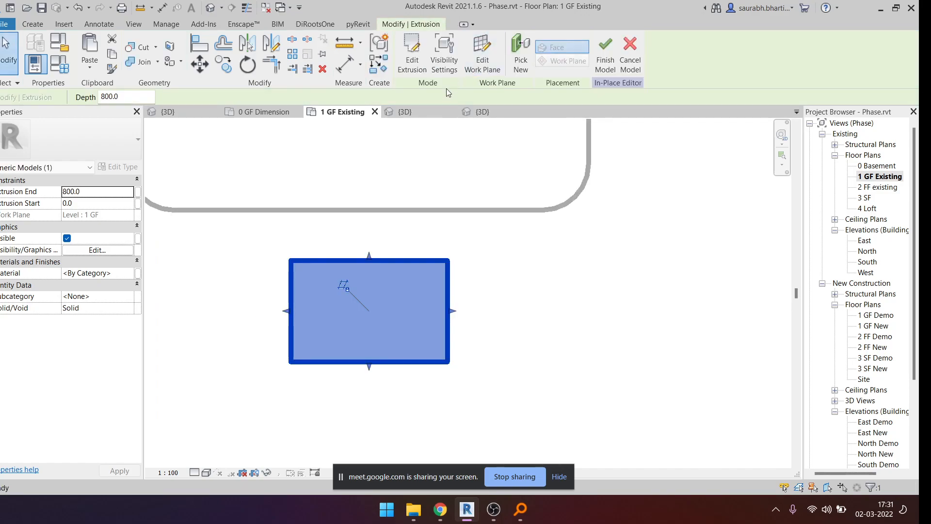
- Start a second extrusion and sketch a leg circle about 30 mm in radius inside the seat, centred near its table-side edge
left_click(32, 24)
left_click(90, 51)
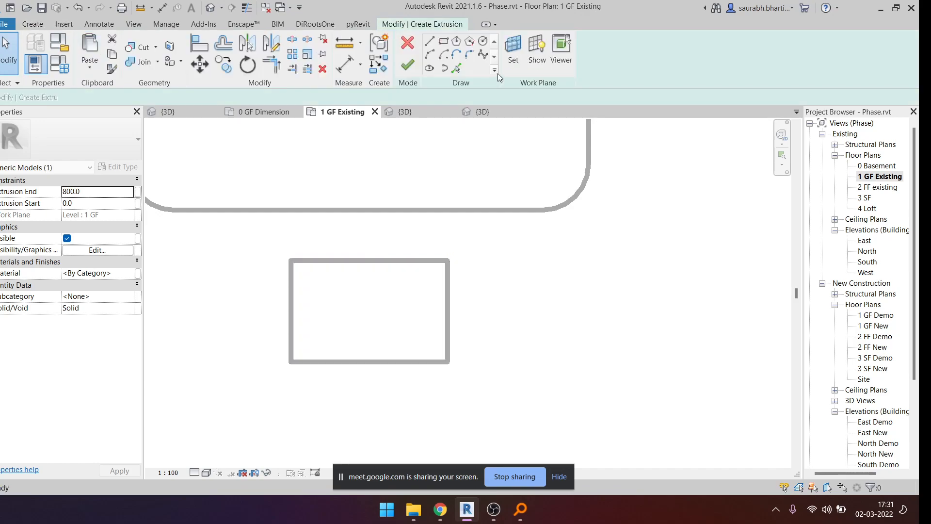
left_click(483, 42)
scroll(310, 276, "up", 2)
scroll(307, 284, "up", 2)
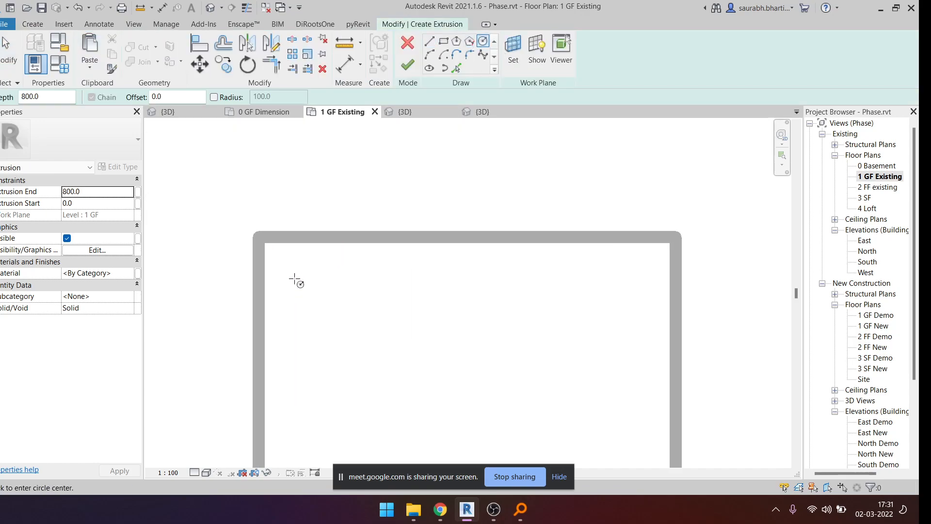
left_click(294, 278)
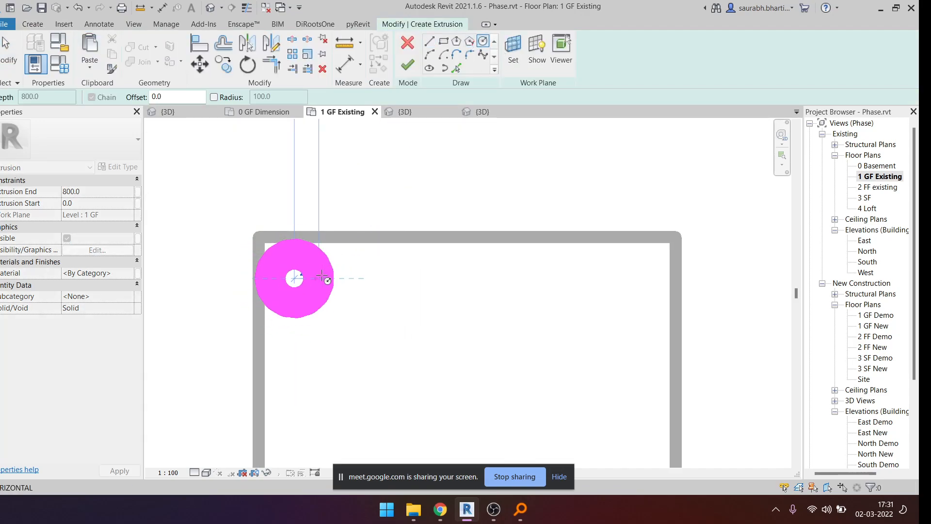
key("Escape")
scroll(448, 272, "down", 2)
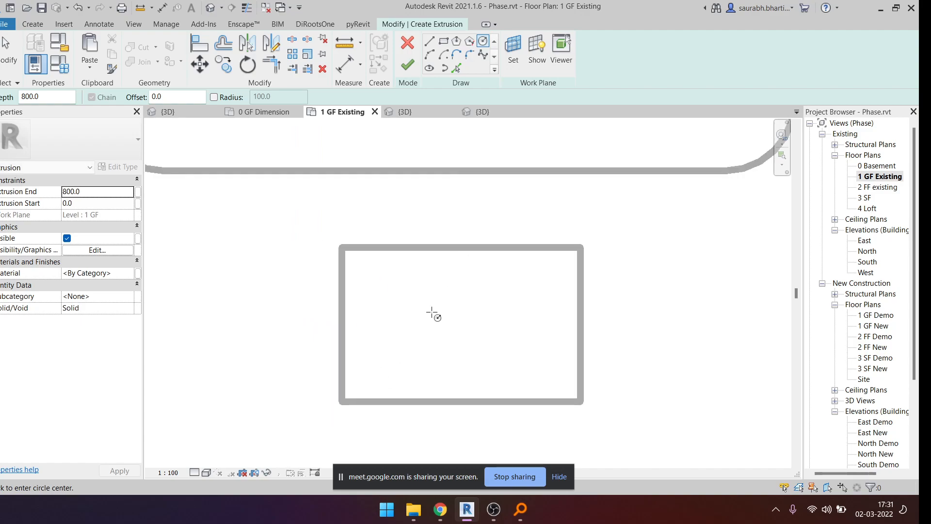
left_click(451, 262)
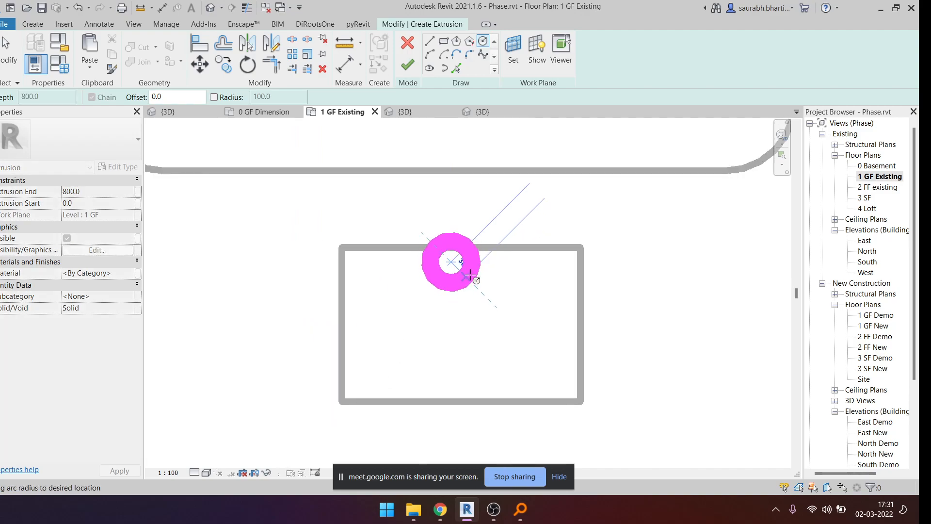
left_click(466, 276)
key("Escape")
left_click_drag(455, 280, 461, 303)
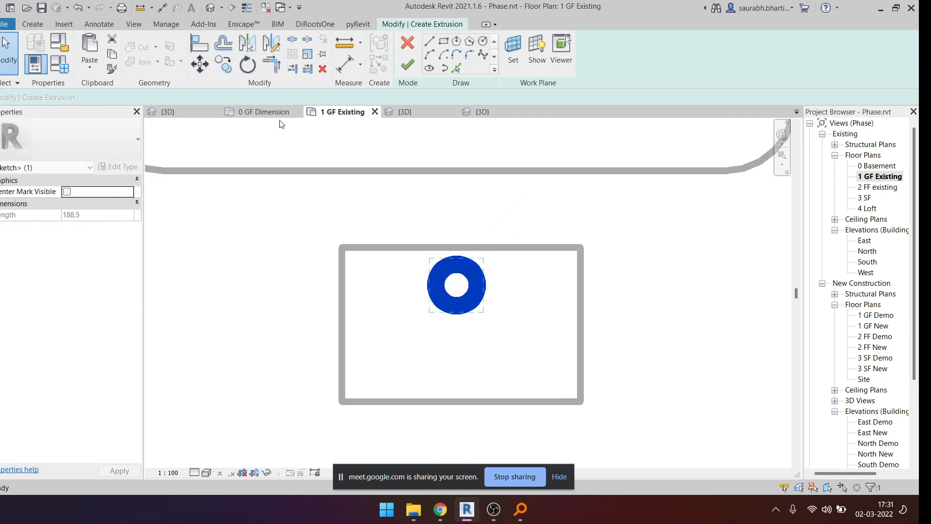
- Copy the leg circle to the seat's lower-left corner and nudge the copy slightly inward
left_click(224, 64)
left_click(464, 259)
left_click(382, 344)
left_click(228, 67)
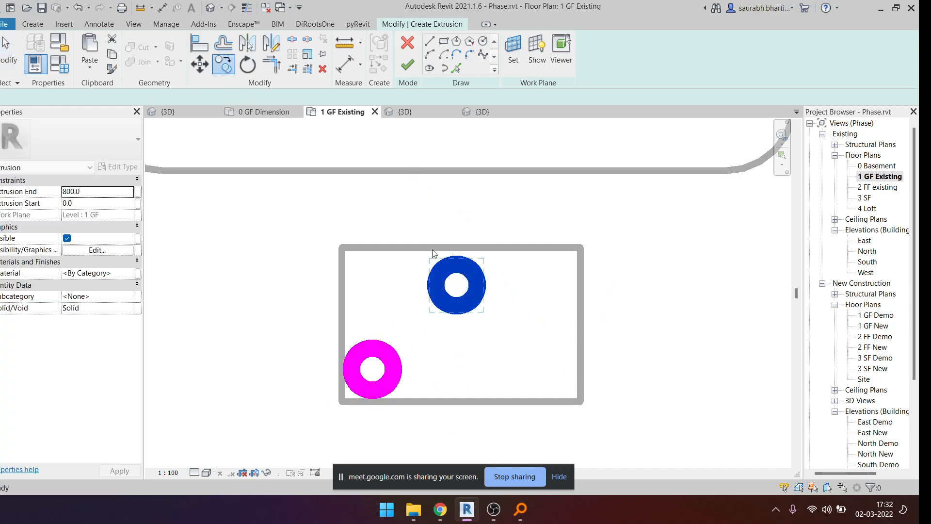
key("Escape")
key("Escape")
left_click(384, 377)
key("Right")
key("Right")
- Mirror the corner leg circle about the seat's vertical centre axis and finish the three-leg extrusion
left_click(271, 42)
left_click(465, 402)
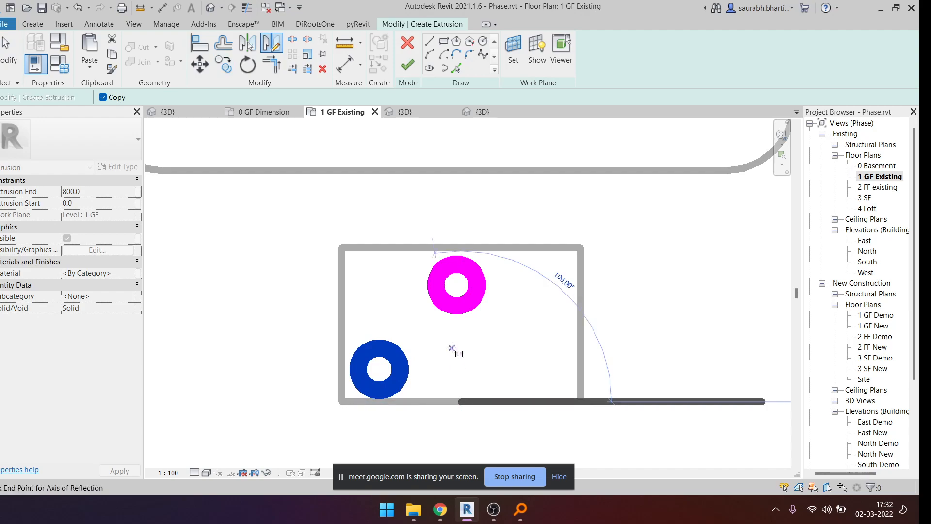
left_click(461, 346)
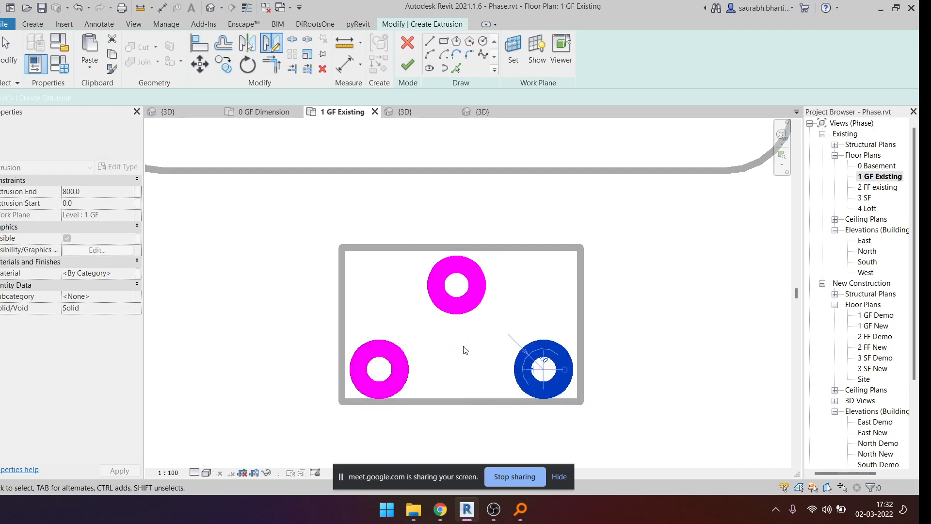
left_click(407, 65)
scroll(440, 269, "down", 1)
scroll(438, 266, "down", 2)
middle_click_drag(562, 284, 607, 185)
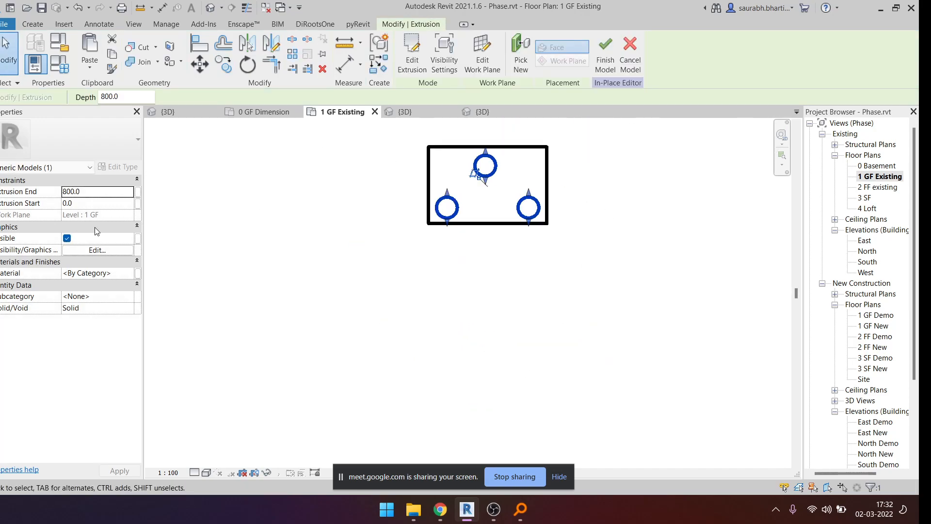
- Set the legs' extrusion end to 550, finish the in-place chair model and switch to the 3D view
left_click(102, 201)
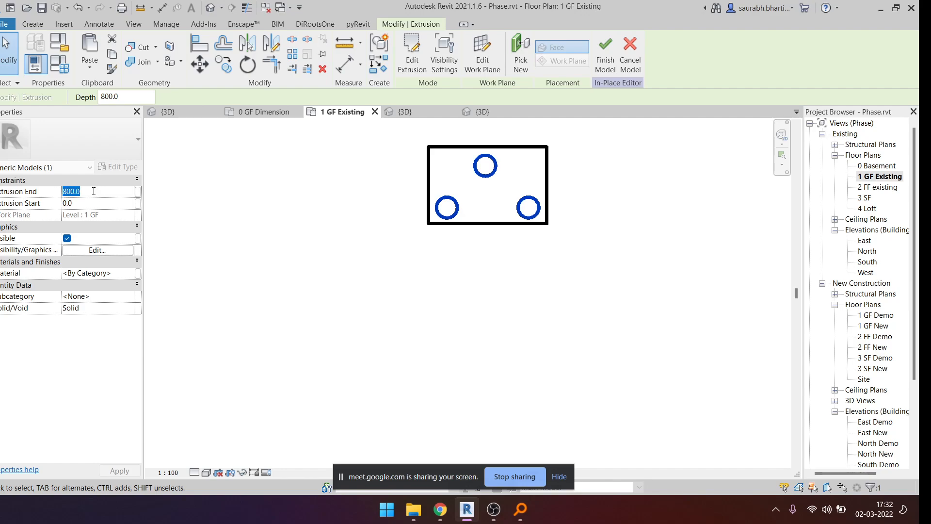
left_click(603, 53)
left_click(211, 8)
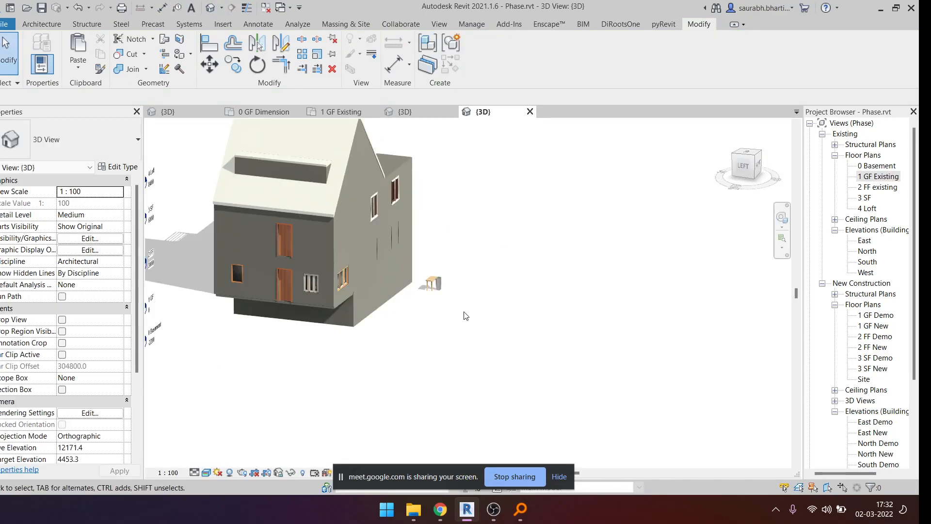
- Reopen the chair for in-place editing and set the seat's extrusion start to 500 and its end to 525
scroll(426, 272, "up", 5)
left_click(479, 315)
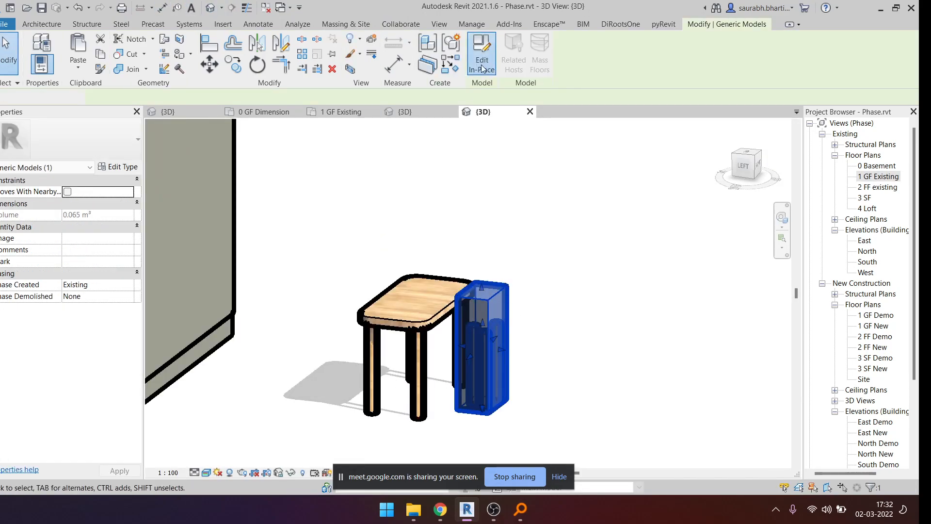
left_click(484, 66)
left_click(489, 304)
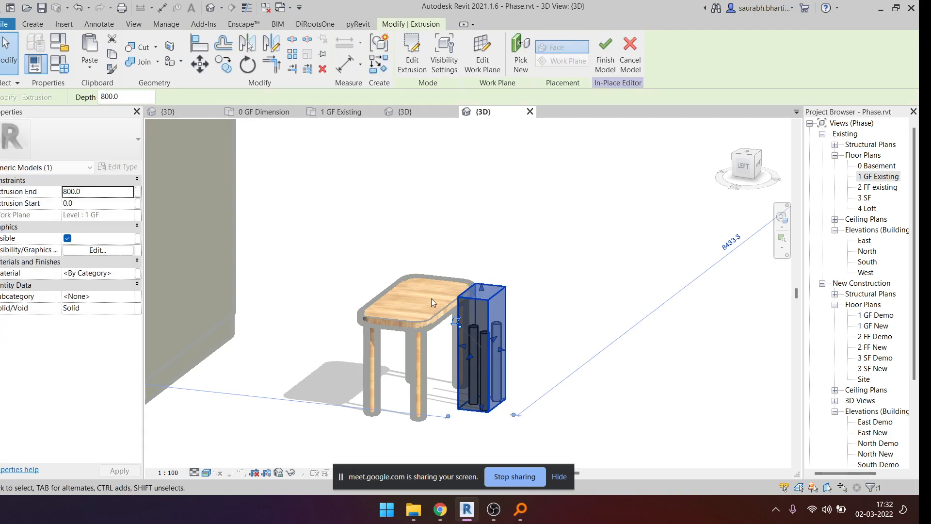
left_click(111, 205)
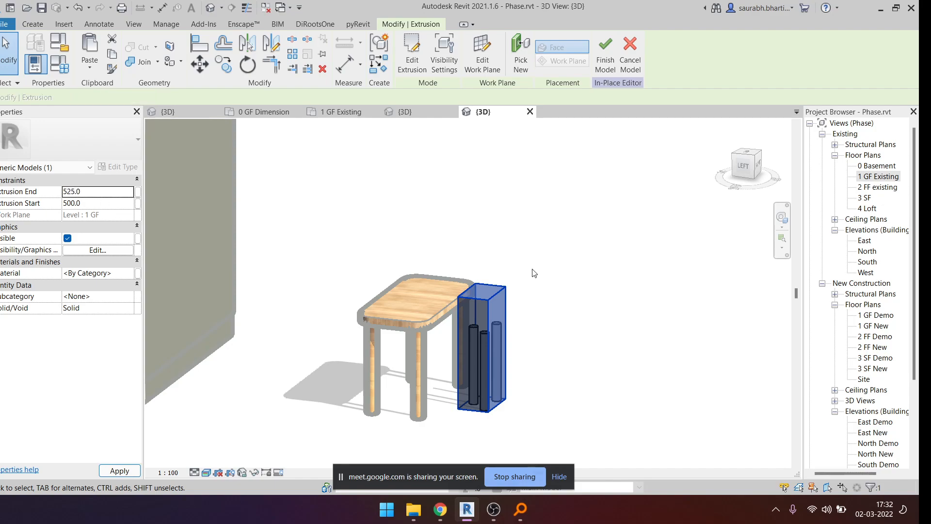
middle_click_drag(556, 335, 485, 436, "shift")
scroll(481, 377, "up", 4)
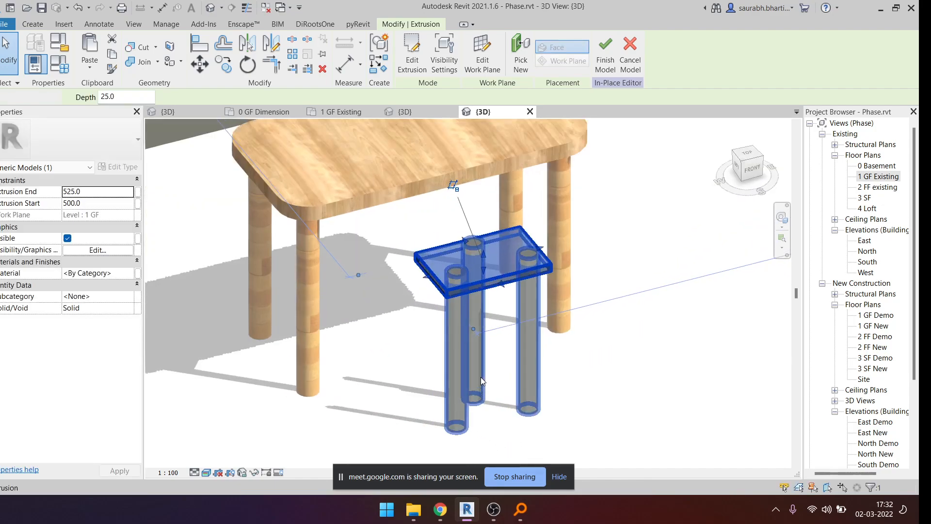
scroll(481, 377, "up", 2)
- Shorten the three chair legs to the seat's underside by setting their extrusion end to 500
key("Escape")
left_click(458, 304)
scroll(458, 305, "down", 2)
middle_click_drag(496, 325, 456, 313, "shift")
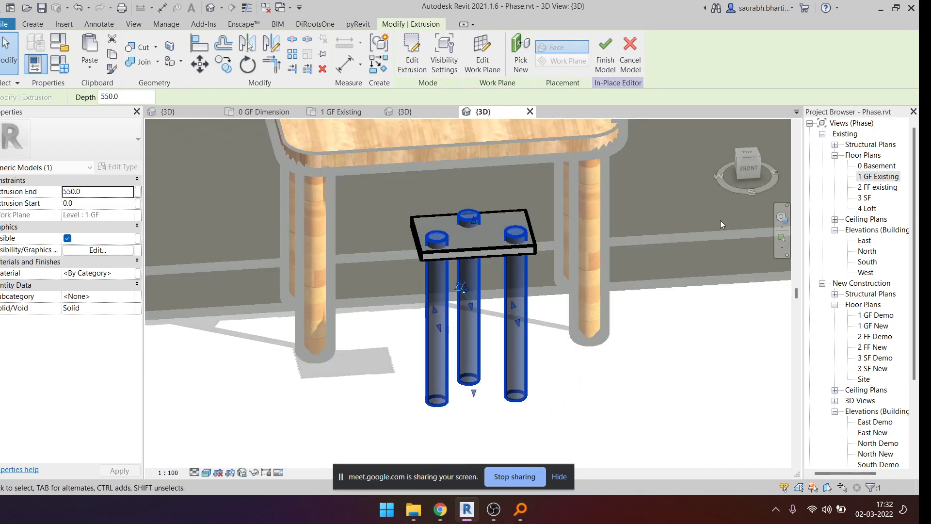
left_click(748, 170)
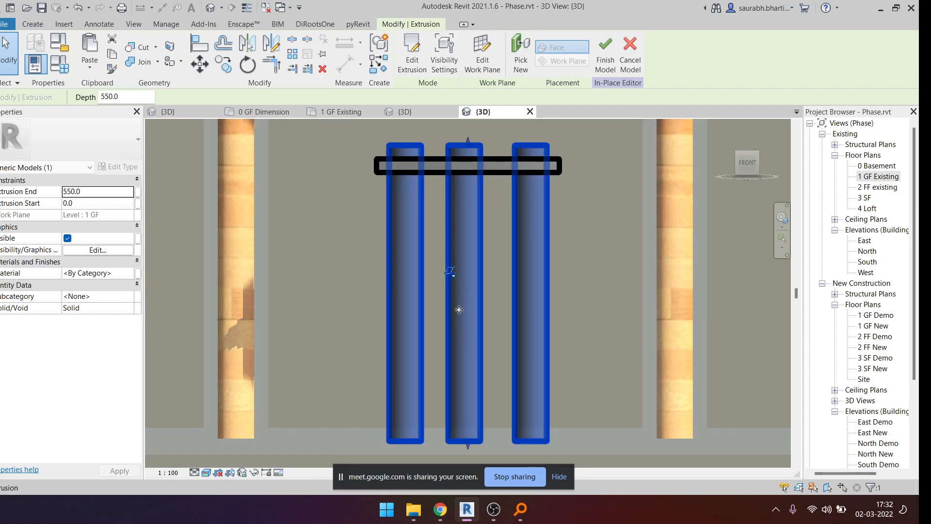
scroll(458, 311, "down", 2)
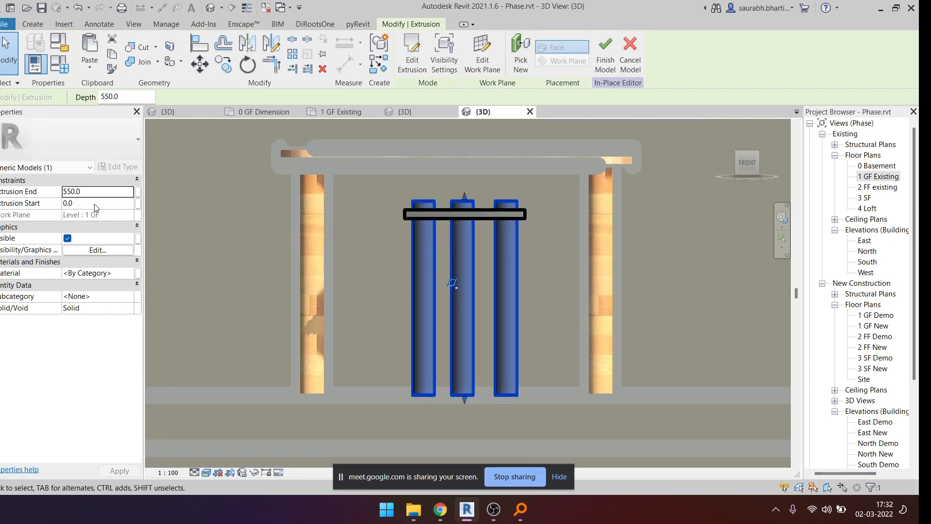
left_click(99, 196)
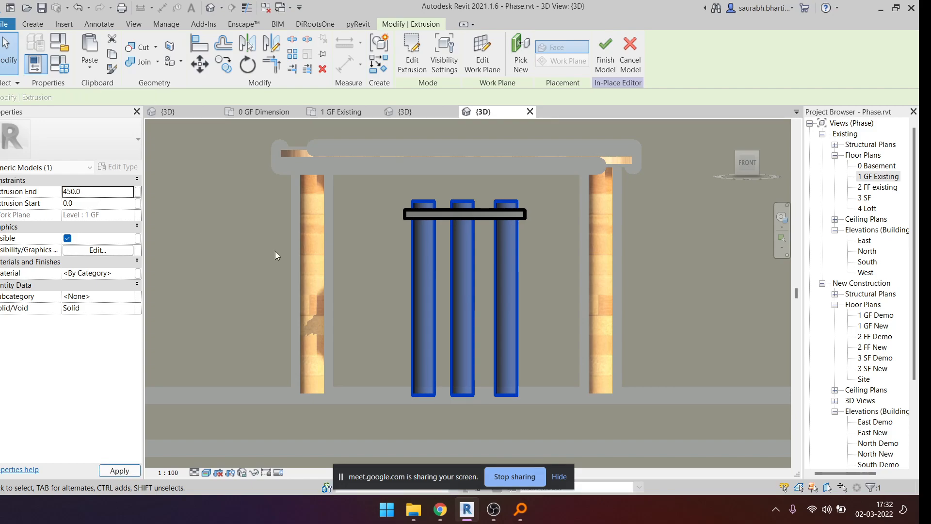
type("500")
middle_click_drag(557, 335, 466, 341, "shift")
left_click(590, 391)
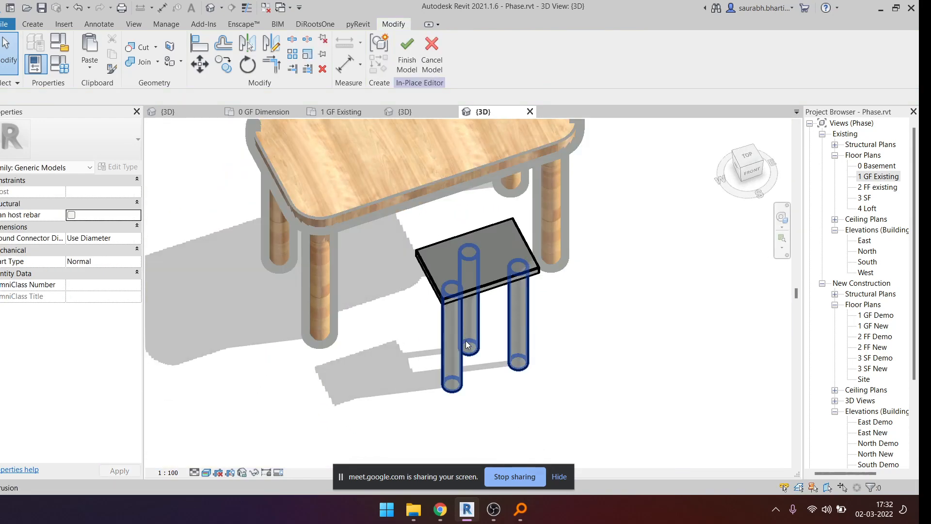
- Start a rectangular extrusion sketch over the chair seat in the top view and display it with thin lines
middle_click_drag(515, 303, 586, 370, "shift")
middle_click_drag(499, 354, 427, 321, "shift")
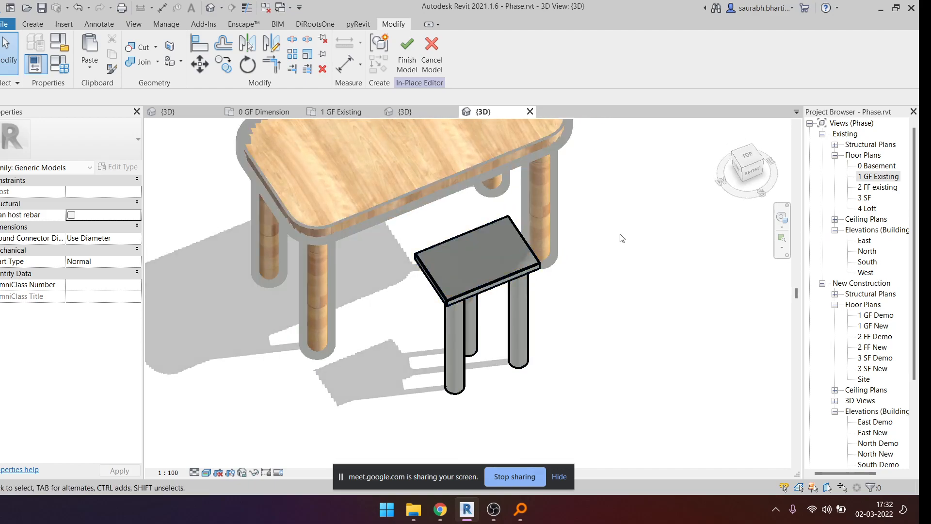
left_click(751, 160)
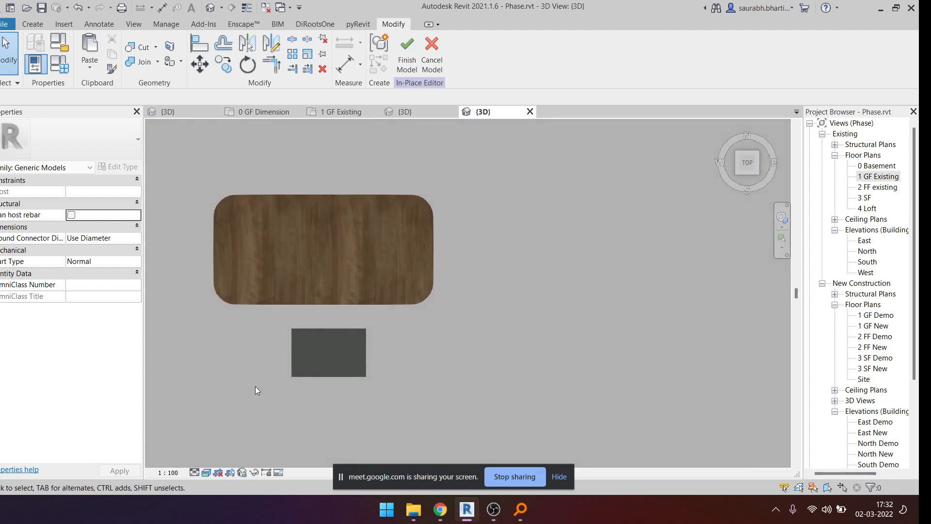
scroll(261, 392, "up", 5)
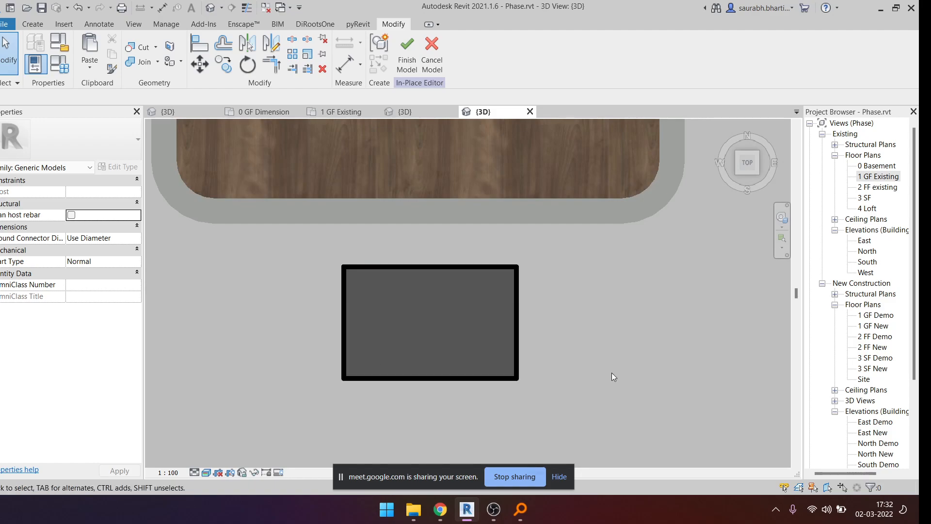
left_click(32, 25)
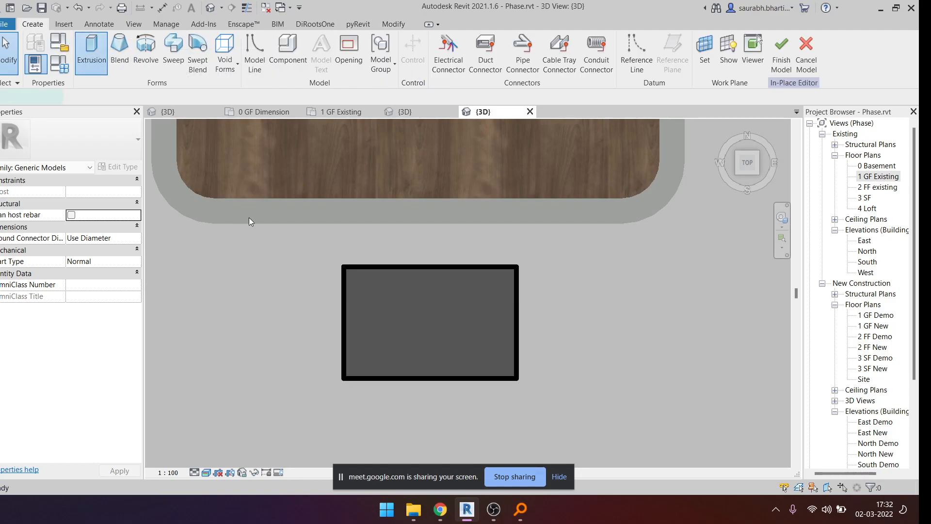
left_click(517, 379)
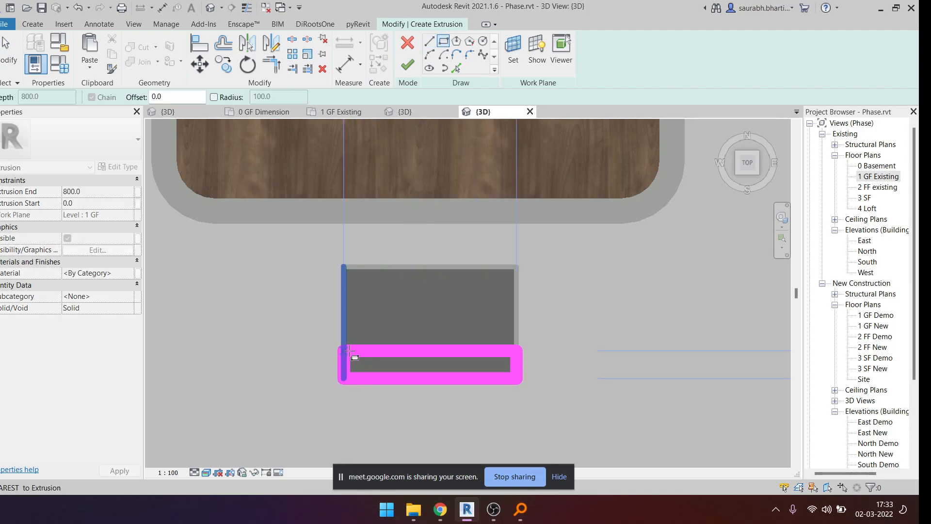
scroll(350, 357, "up", 3)
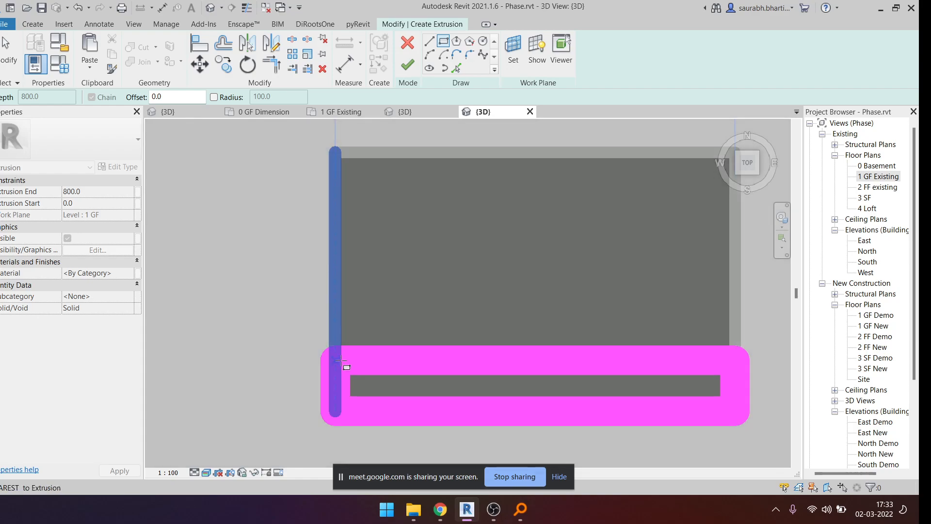
left_click(344, 365)
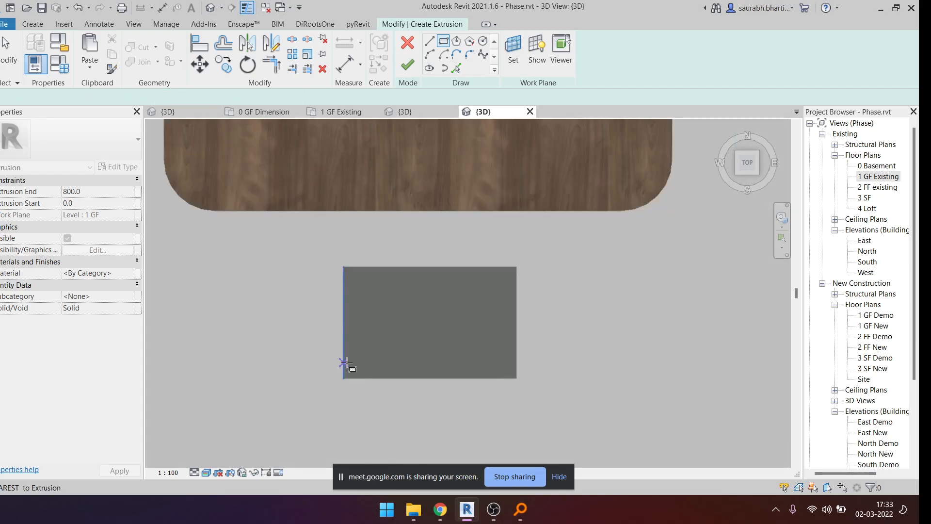
- Sketch a narrow rectangle along the seat's rear edge, spanning the seat's full width
left_click(517, 378)
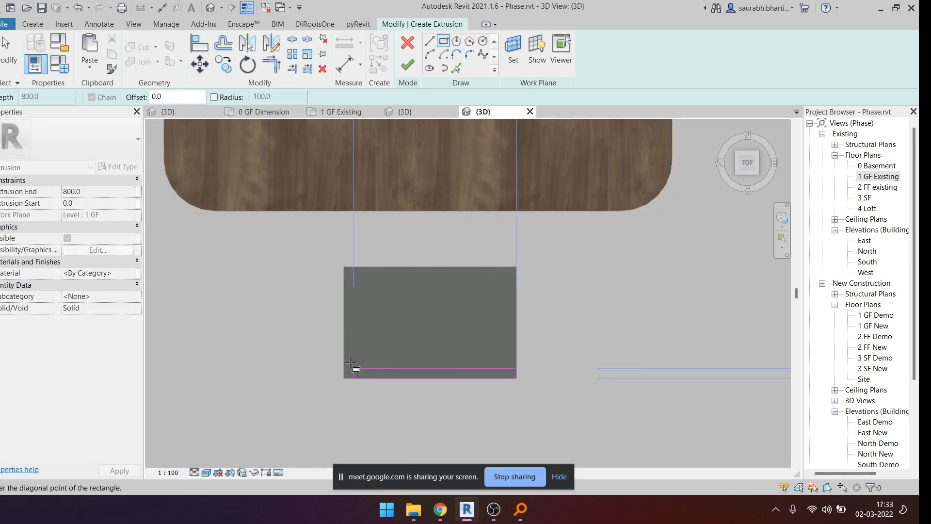
scroll(347, 367, "up", 3)
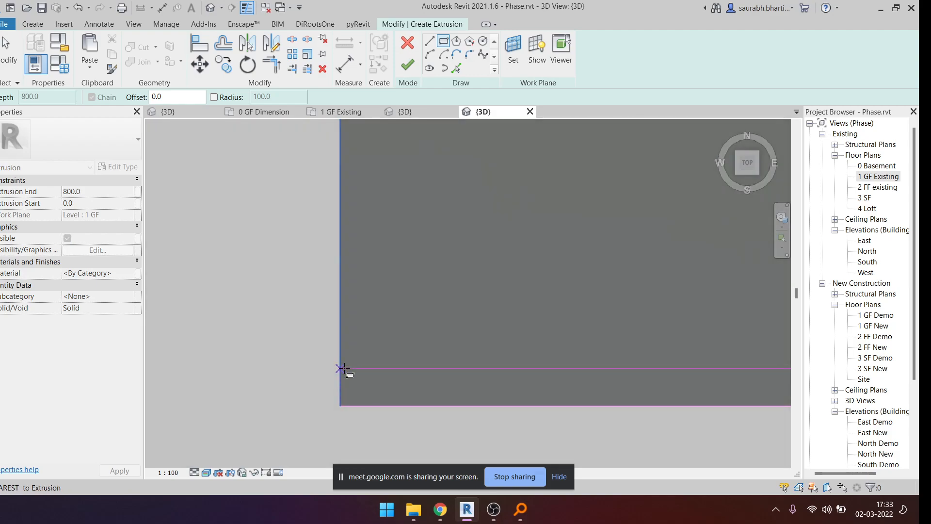
left_click(343, 368)
scroll(331, 330, "down", 4)
key("Escape")
scroll(330, 329, "down", 4)
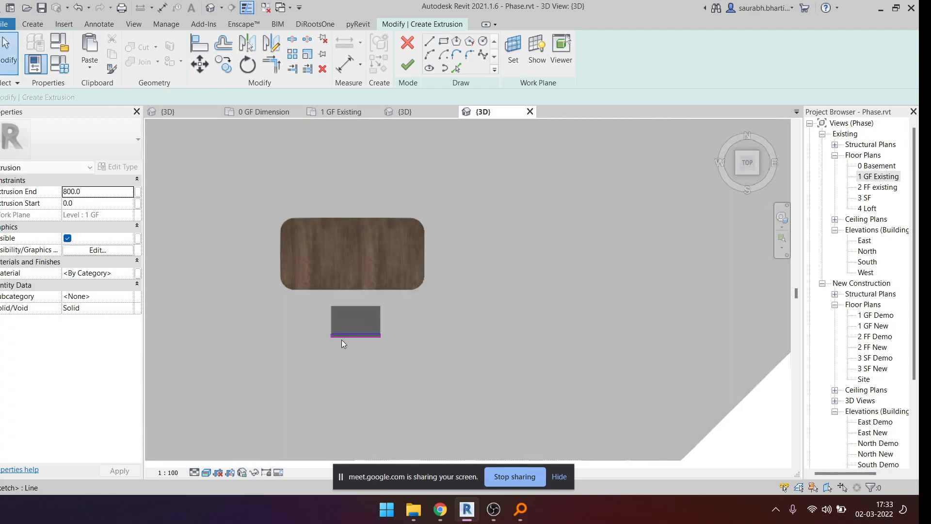
scroll(339, 337, "up", 3)
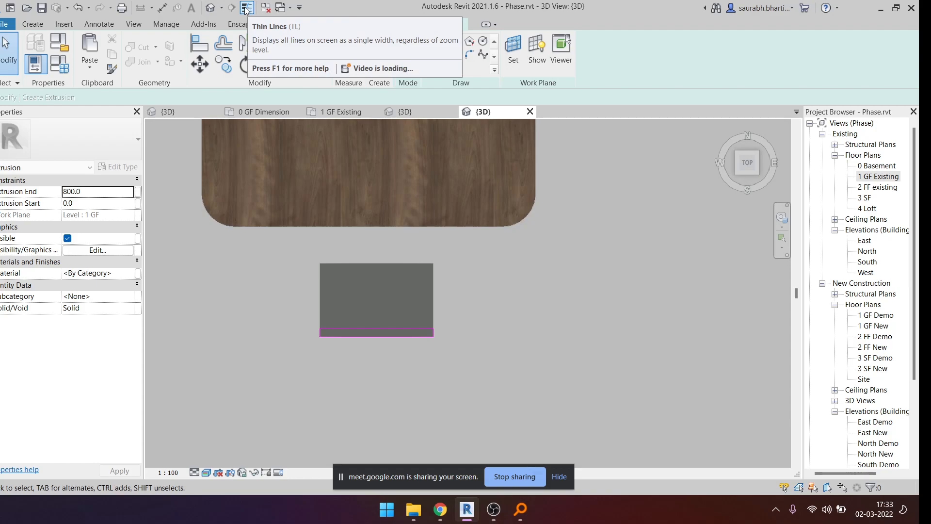
- Turn thin lines off and back on to compare the strip sketch's line display, selecting its lines each time
left_click(246, 9)
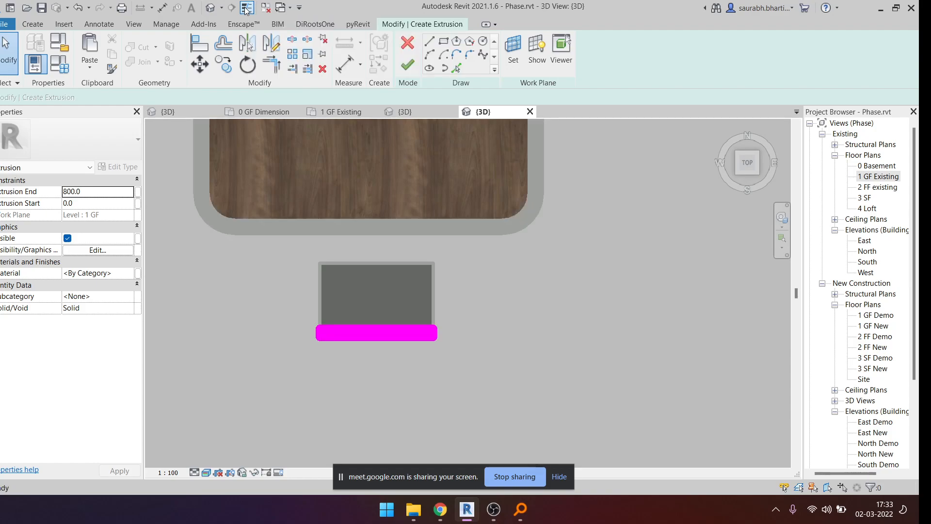
left_click_drag(253, 328, 539, 366)
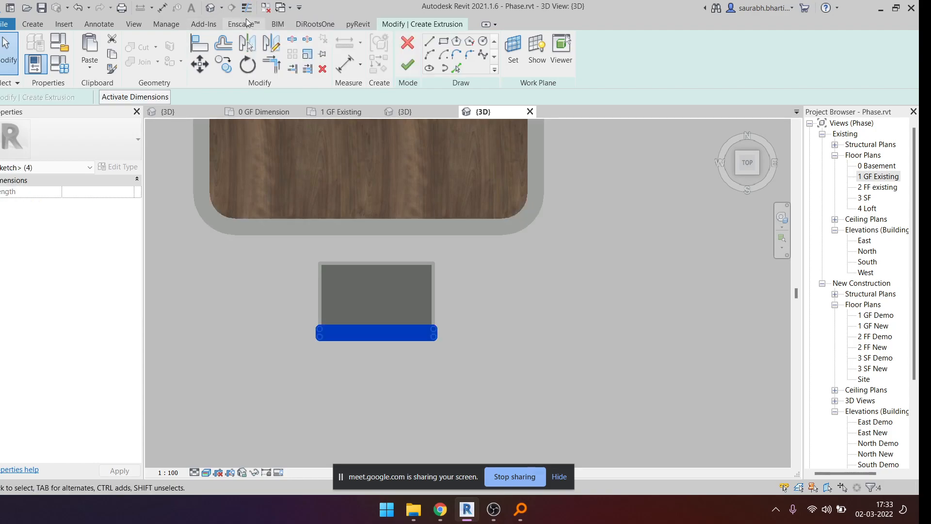
left_click(246, 9)
left_click(350, 276)
left_click_drag(275, 311, 482, 372)
scroll(424, 326, "down", 2)
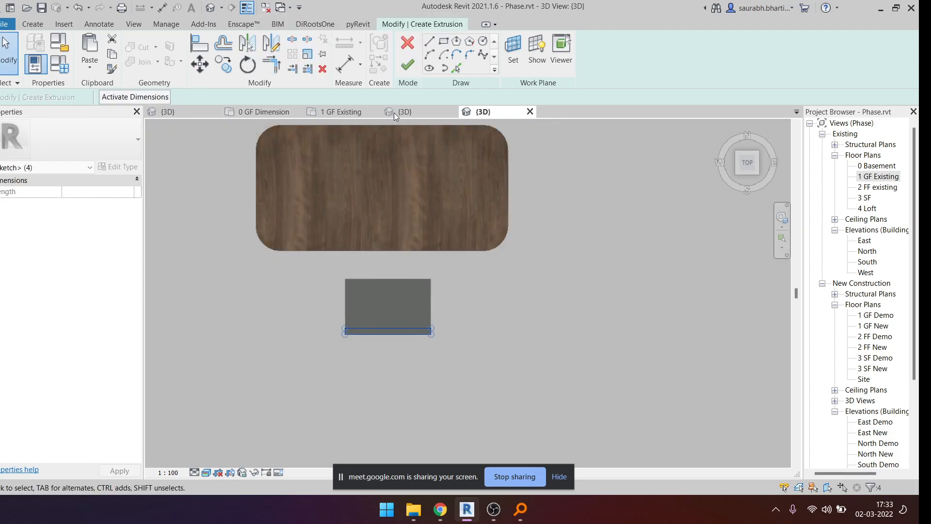
- Finish the rear strip extrusion and set its extrusion start to 525 so it forms the backrest
left_click(407, 64)
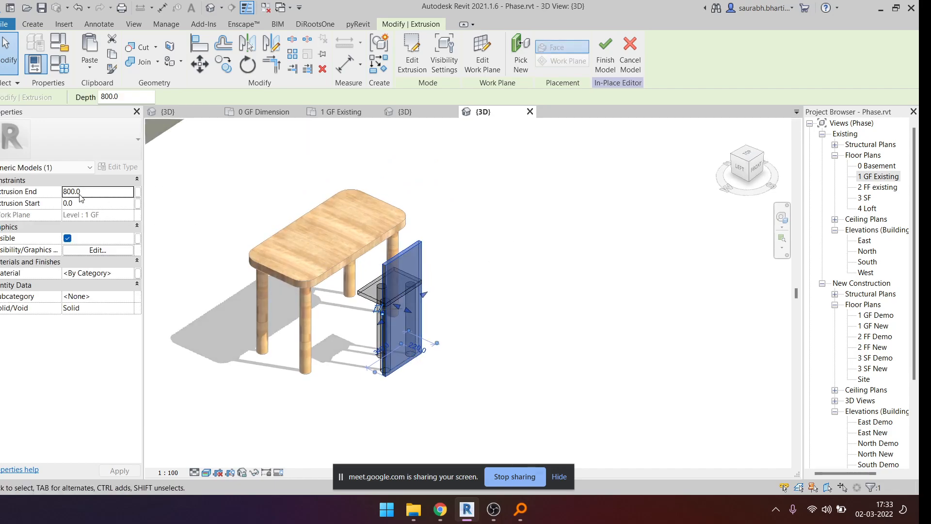
left_click(109, 207)
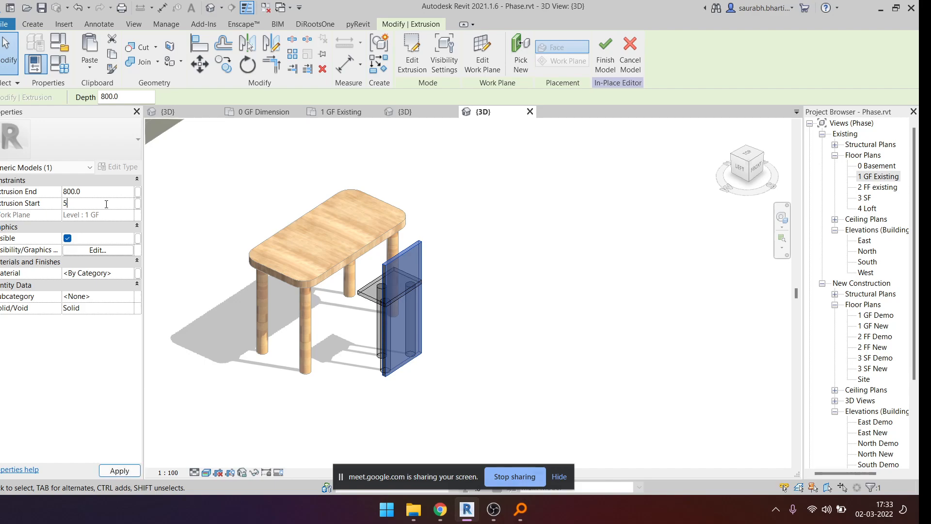
key("Return")
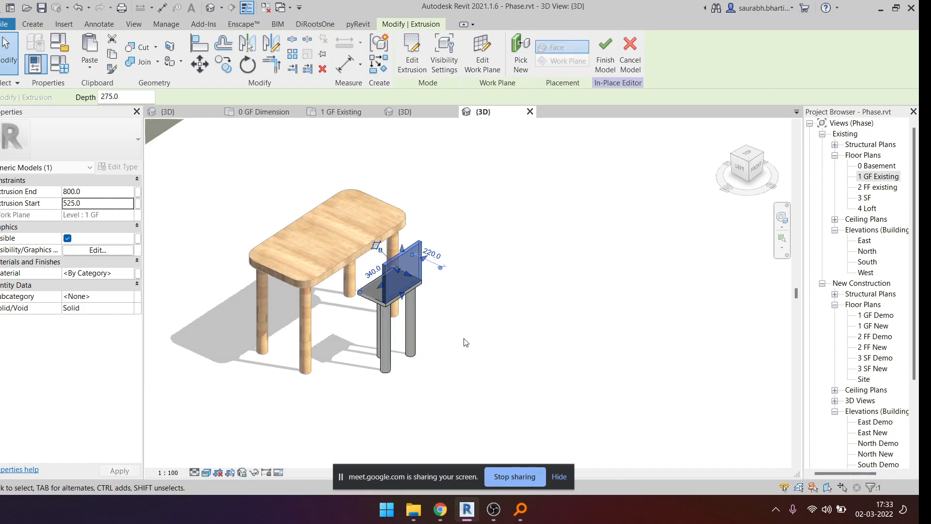
left_click(475, 347)
- Examine the chair with its backrest beside the table from several angles
middle_click_drag(475, 349, 556, 294, "shift")
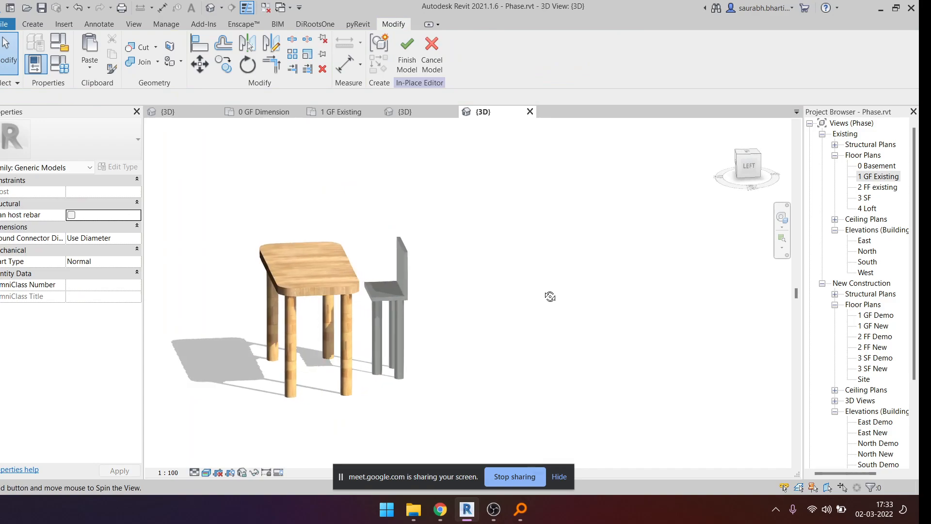
scroll(356, 313, "up", 5)
scroll(465, 245, "down", 3)
middle_click_drag(481, 303, 525, 411, "shift")
scroll(486, 264, "down", 3)
scroll(470, 242, "up", 4)
scroll(462, 251, "down", 2)
middle_click_drag(566, 308, 657, 183, "shift")
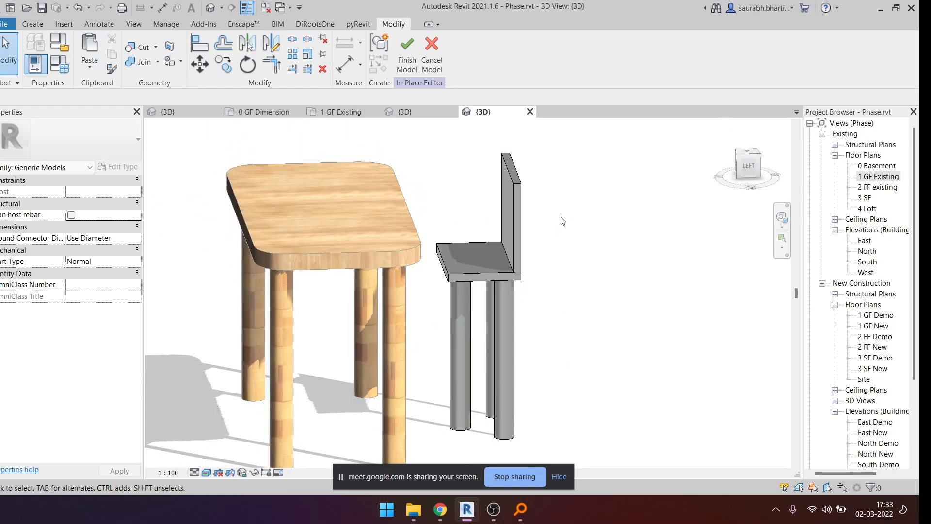
middle_click_drag(613, 261, 509, 224, "shift")
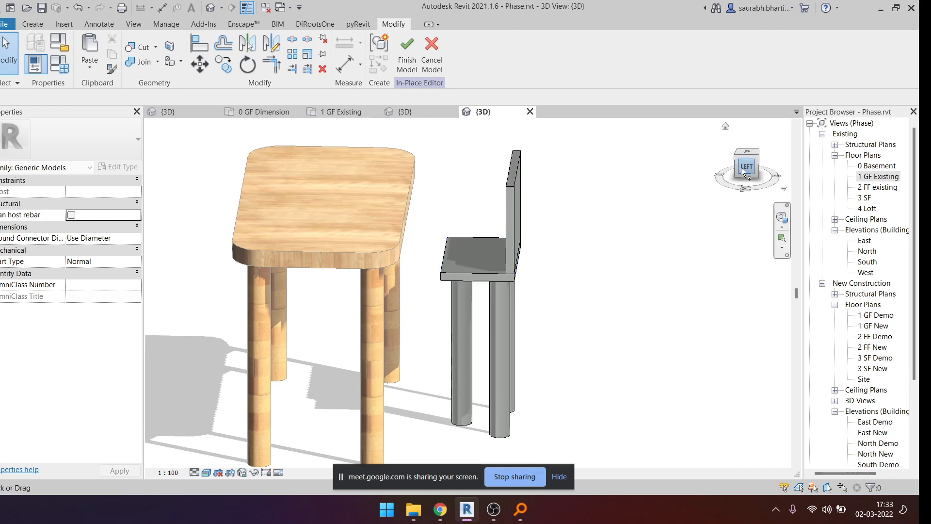
middle_click_drag(504, 257, 474, 202, "shift")
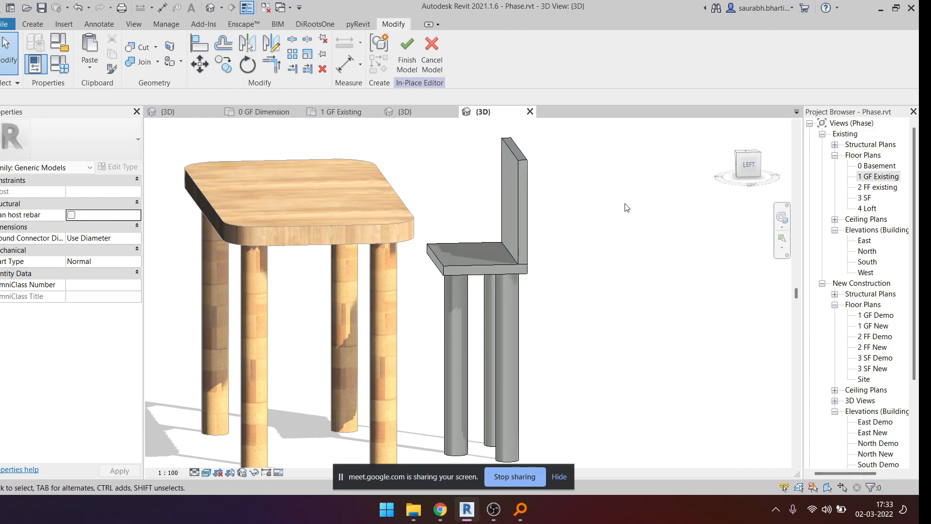
- Start another extrusion in the left view and try to draw a line from the backrest's upper end
left_click(749, 166)
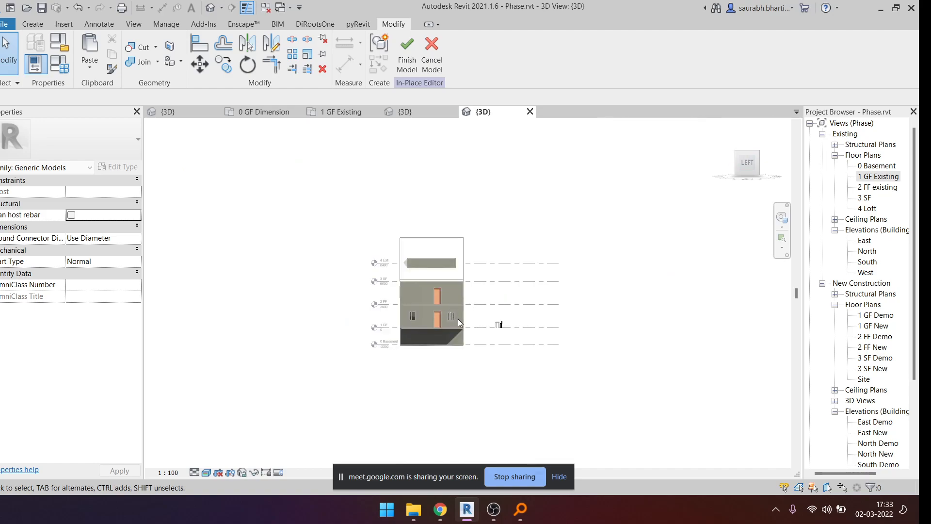
scroll(499, 323, "up", 10)
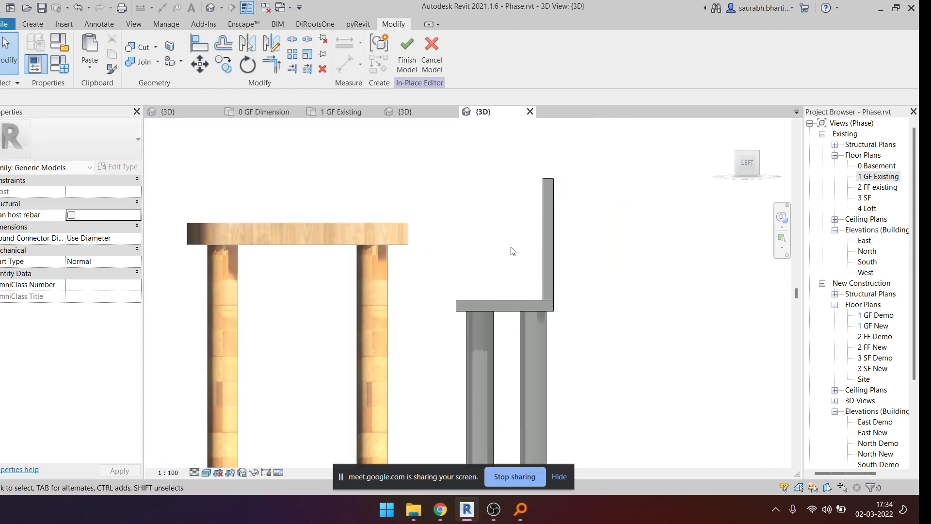
left_click(38, 25)
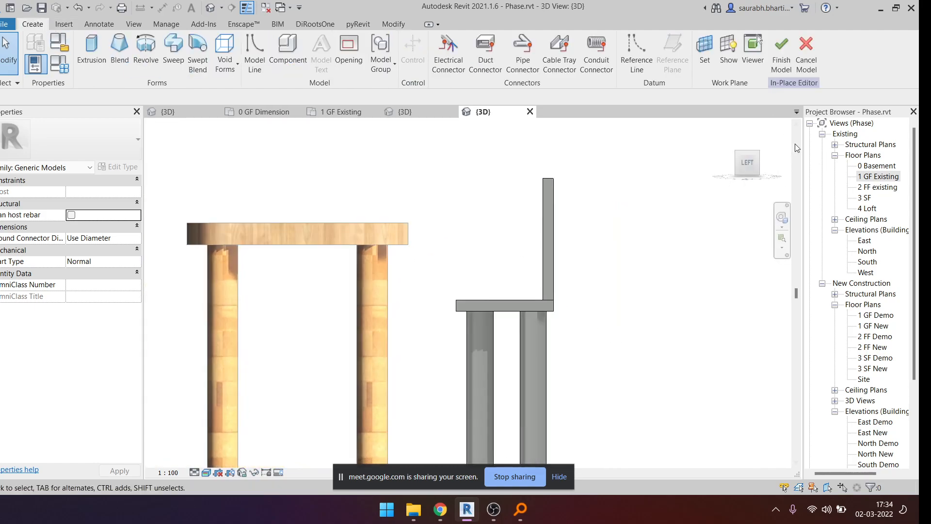
left_click(95, 52)
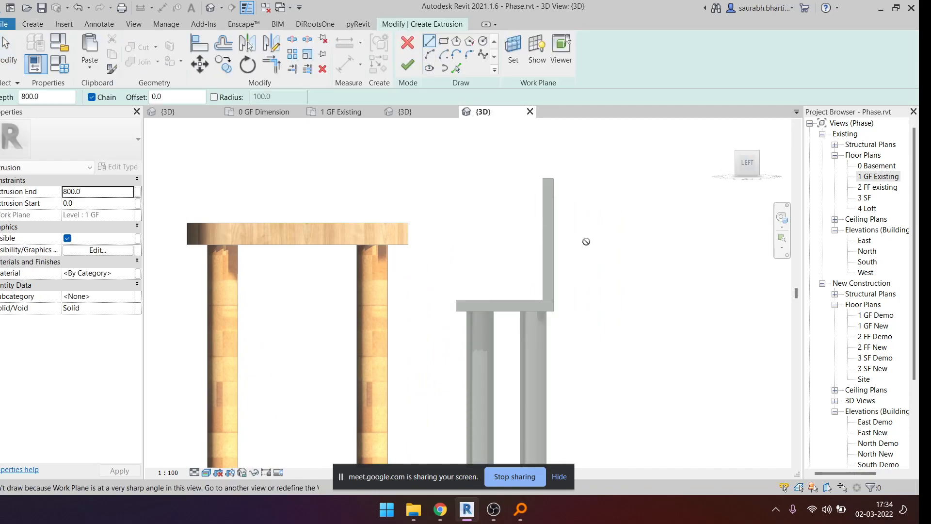
left_click(550, 189)
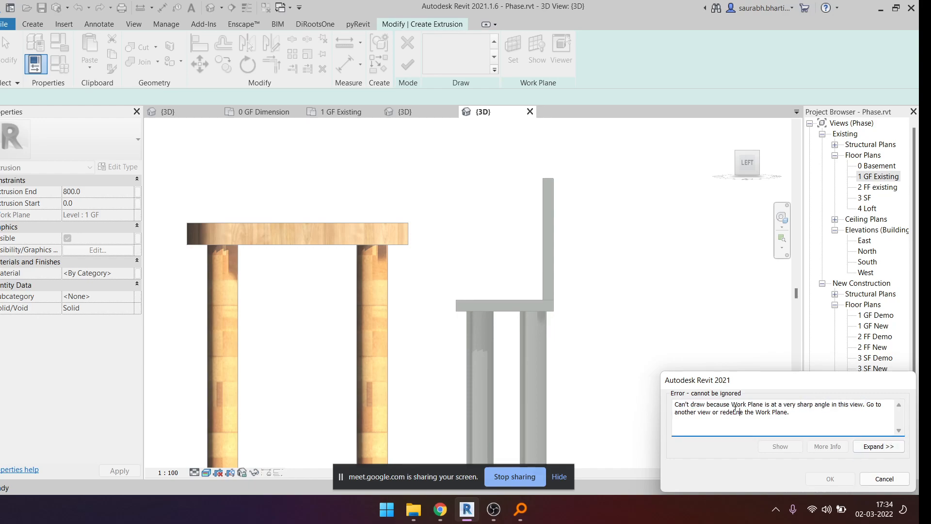
left_click_drag(738, 410, 803, 405)
left_click(881, 481)
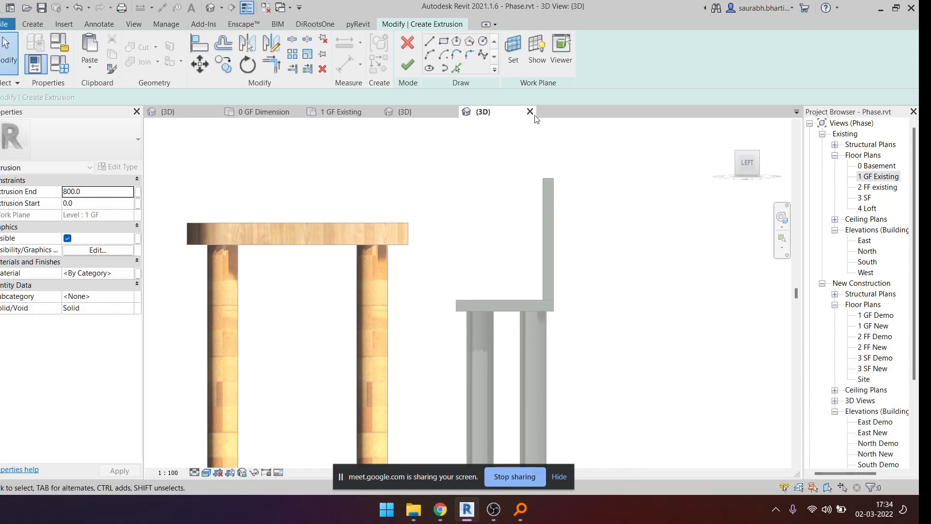
- Set the extrusion's work plane with Pick a plane, using the side face of the chair's backrest
left_click(510, 45)
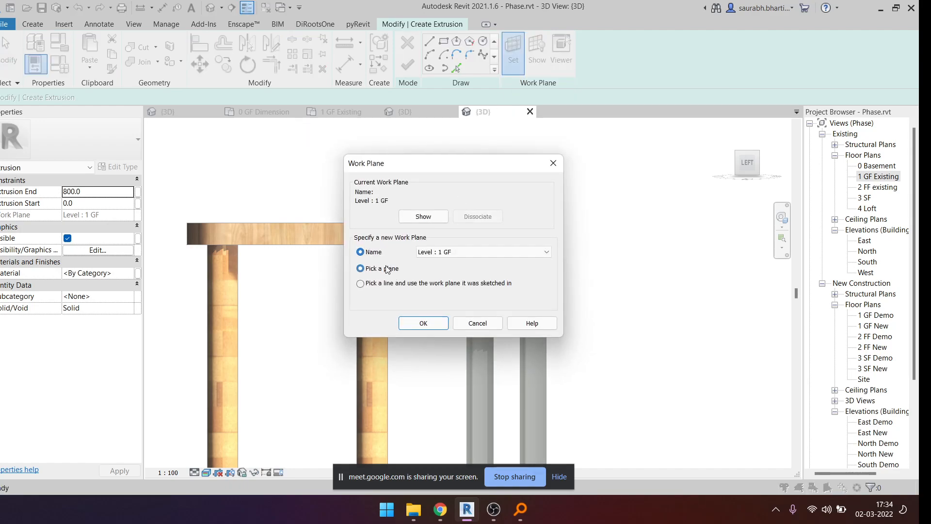
left_click(424, 323)
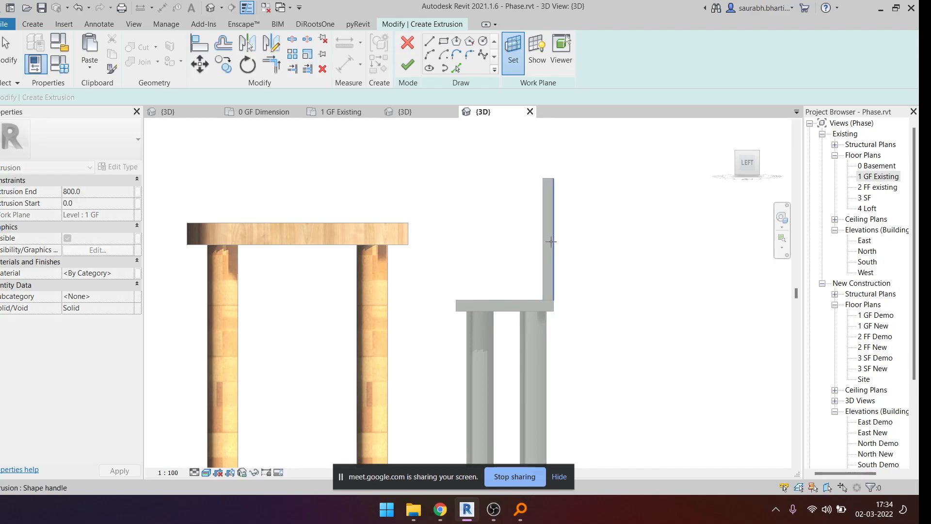
scroll(551, 202, "up", 3)
scroll(531, 154, "up", 2)
scroll(536, 146, "down", 4)
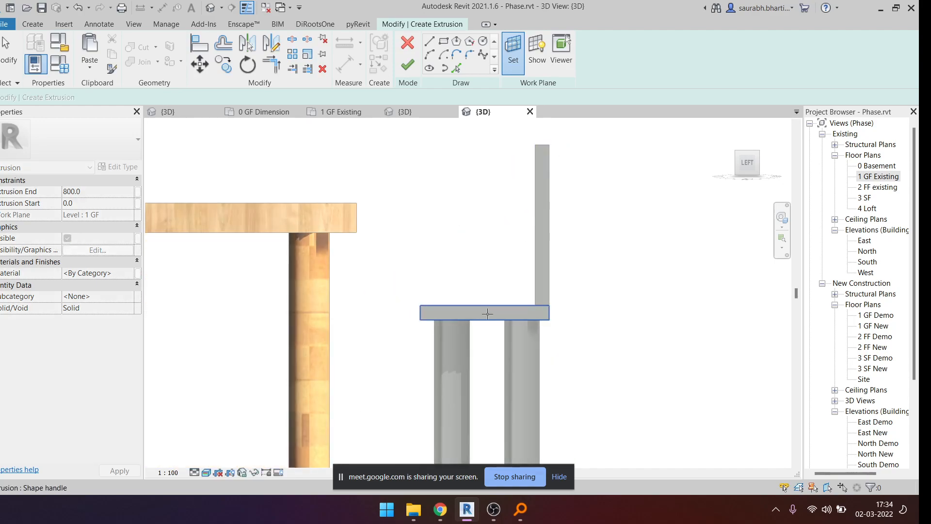
scroll(485, 313, "up", 3)
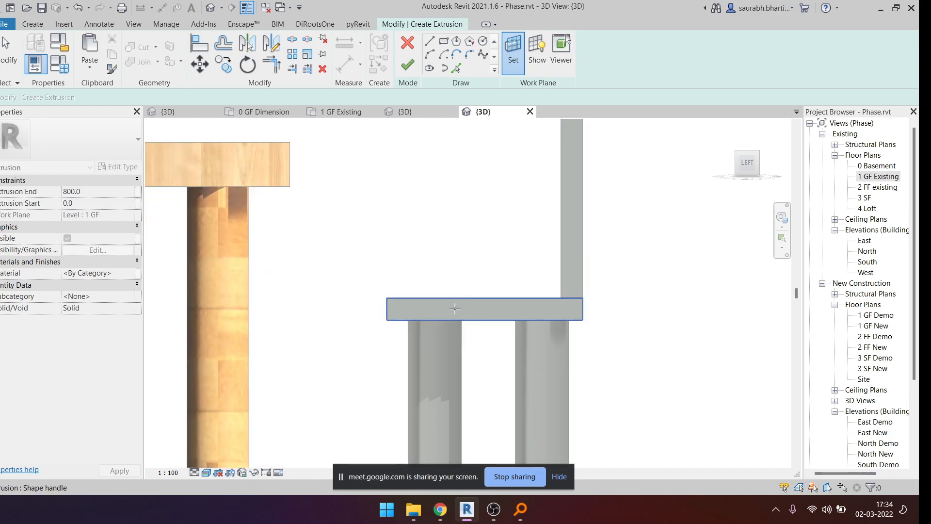
middle_click_drag(593, 253, 593, 338)
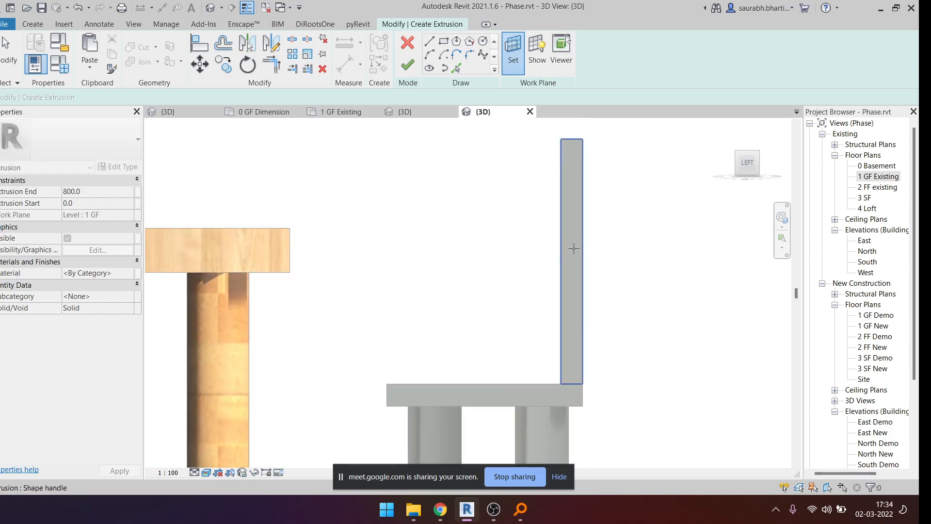
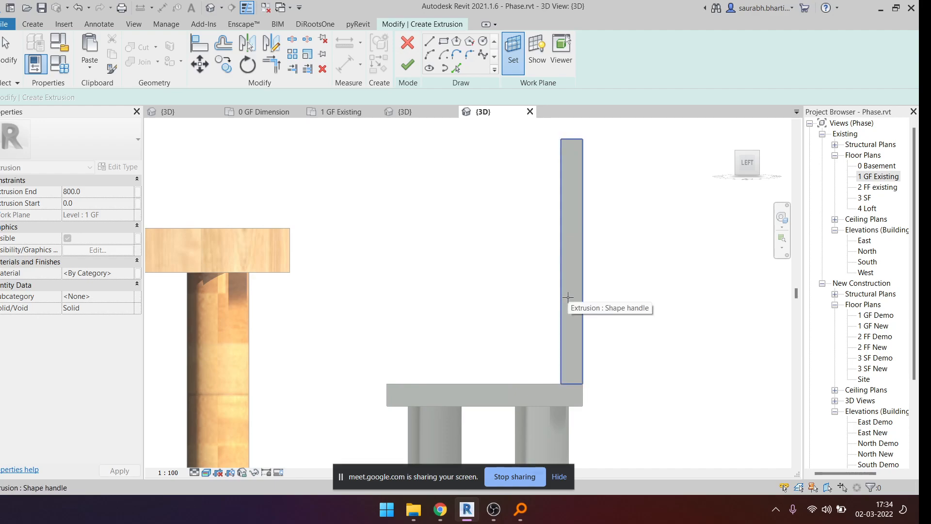
scroll(567, 296, "up", 3)
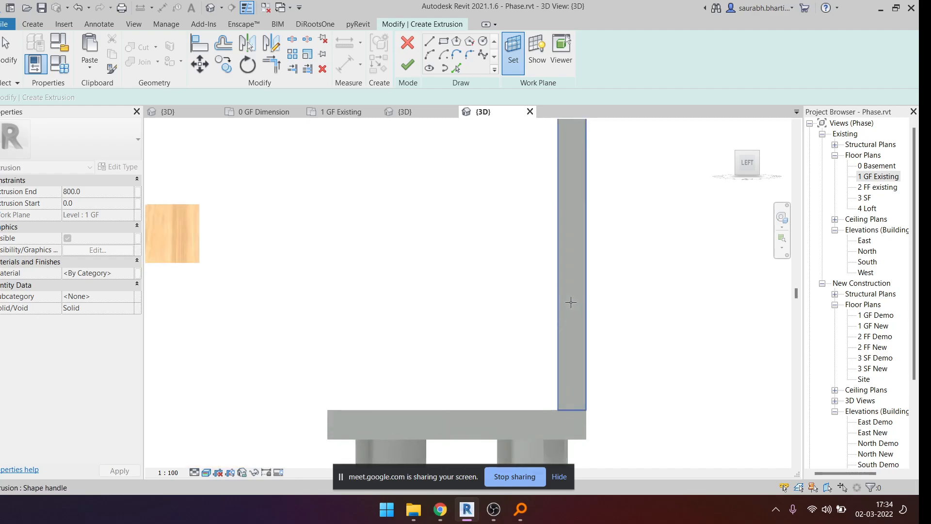
scroll(565, 177, "down", 3)
left_click(565, 179)
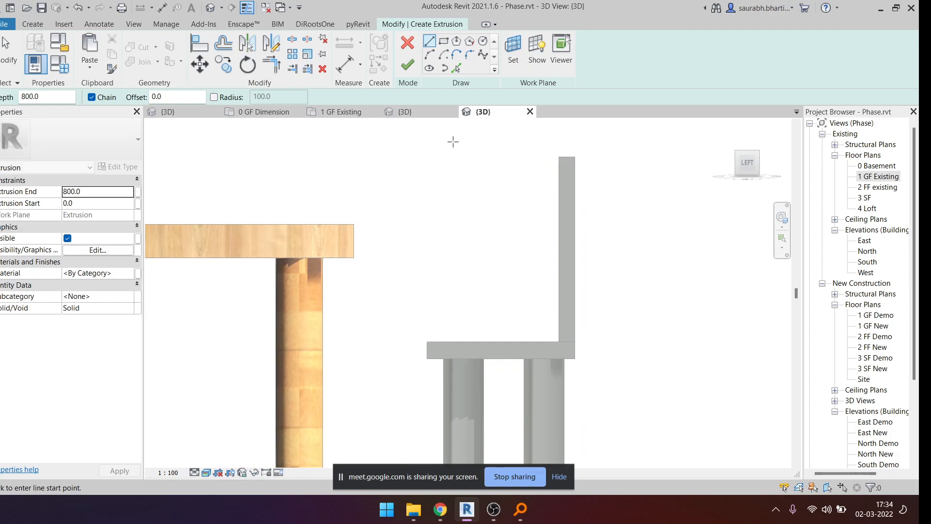
- Sketch an upright rectangle on the seat's front edge and a thin horizontal rectangle joining its upper end to the backrest
left_click(443, 41)
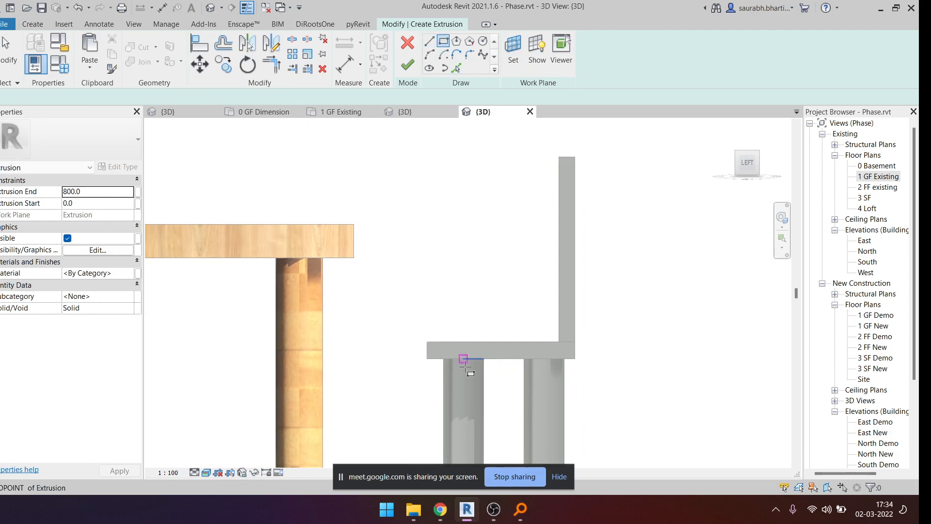
left_click(428, 342)
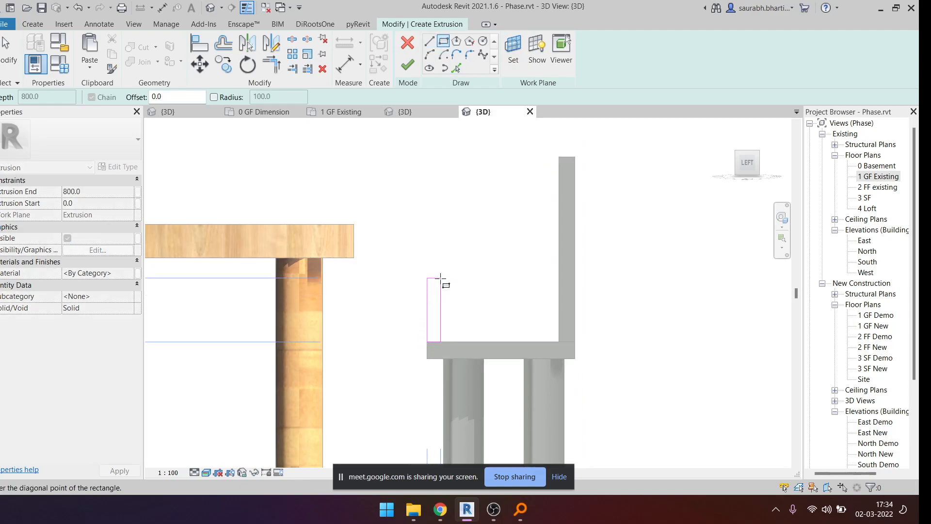
scroll(444, 284, "up", 2)
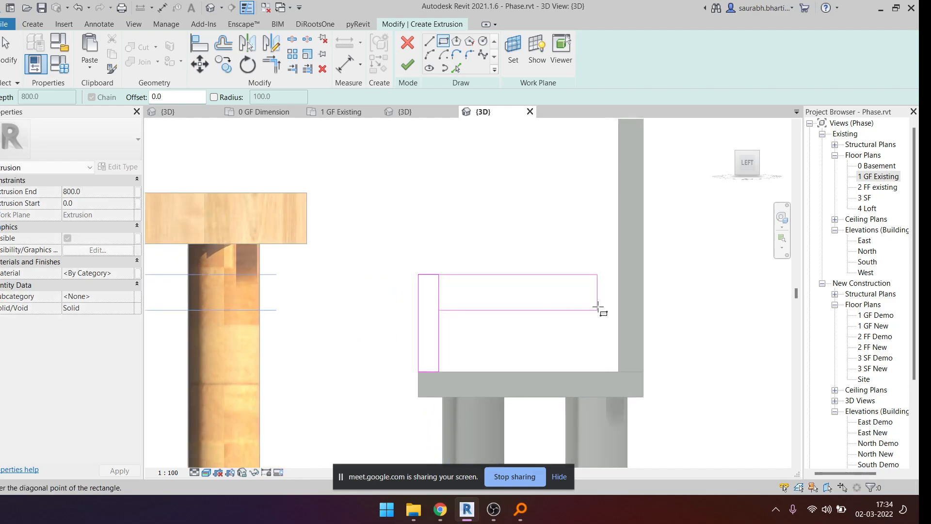
left_click(618, 291)
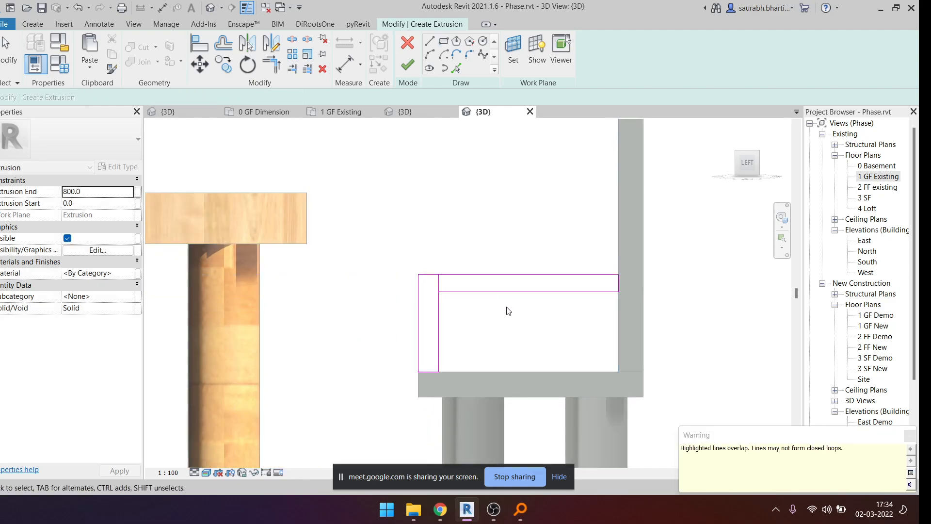
- Trim the two overlapping rectangles into a single closed L-shaped armrest profile
key("t")
key("r")
left_click(459, 293)
left_click(444, 306)
scroll(441, 291, "up", 3)
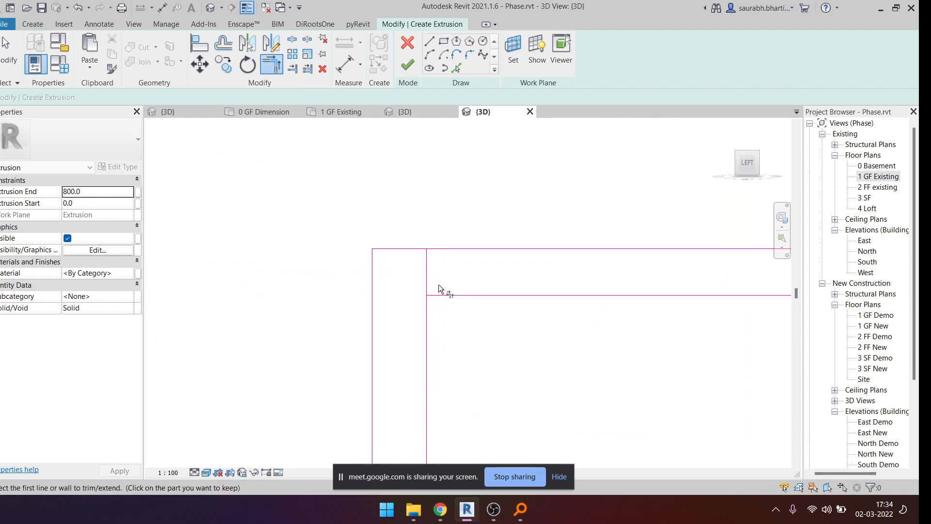
key("Escape")
scroll(436, 291, "down", 5)
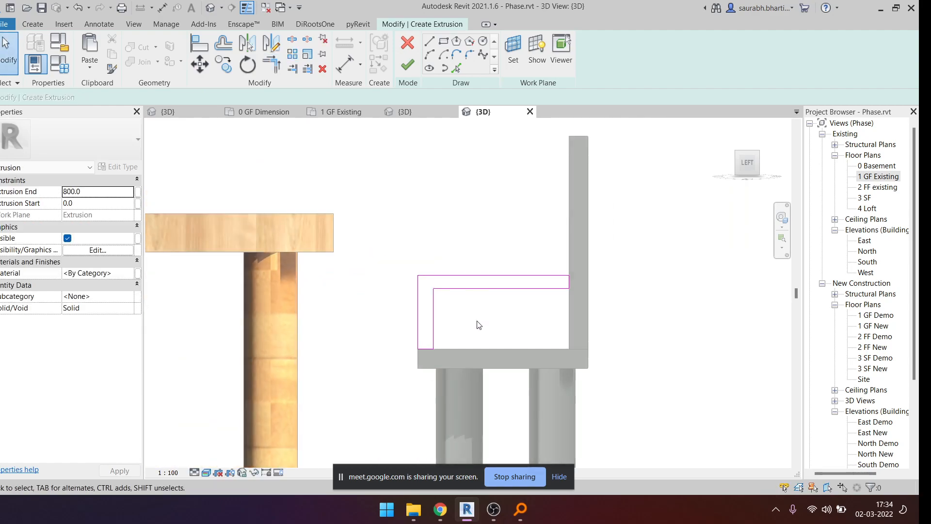
- Finish the armrest extrusion and, in the top view, shorten its outer end to a depth of about 80
left_click(410, 69)
middle_click_drag(456, 271, 389, 355, "shift")
left_click(747, 154)
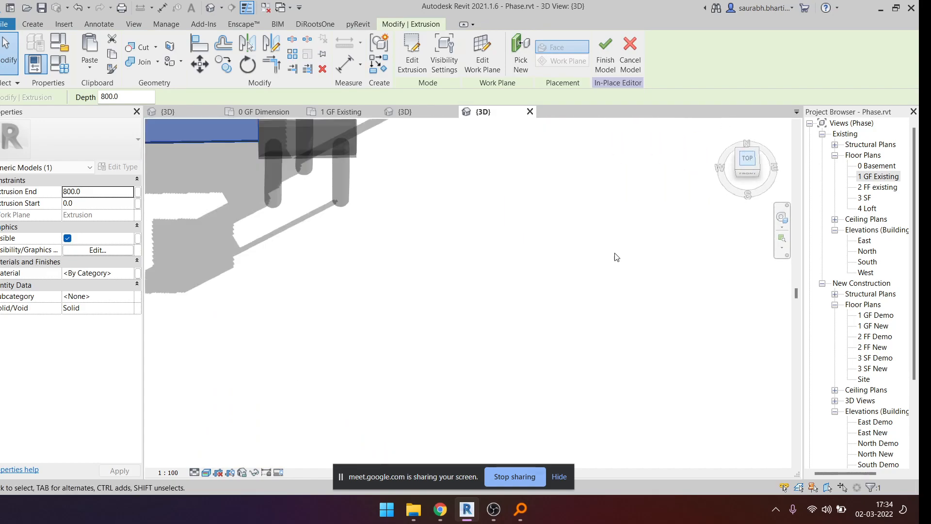
scroll(578, 325, "up", 2)
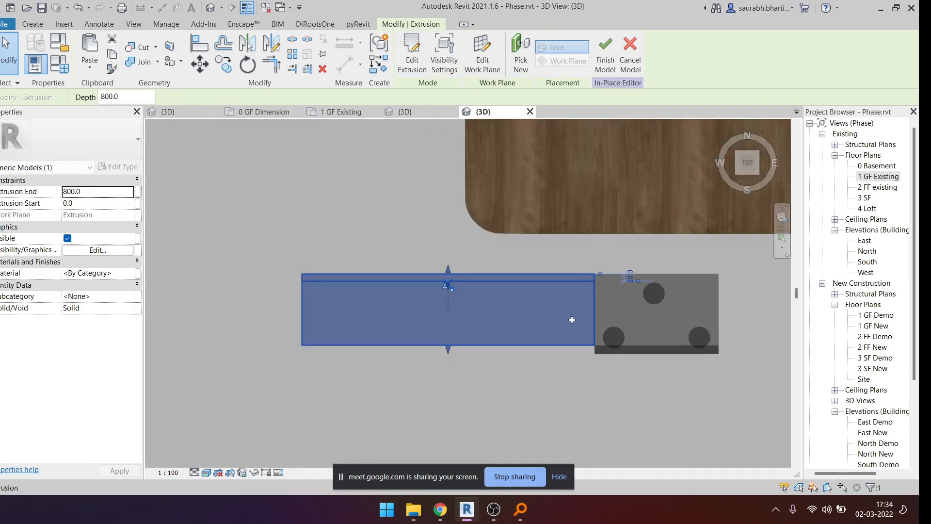
key("Escape")
left_click(556, 303)
scroll(601, 314, "up", 1)
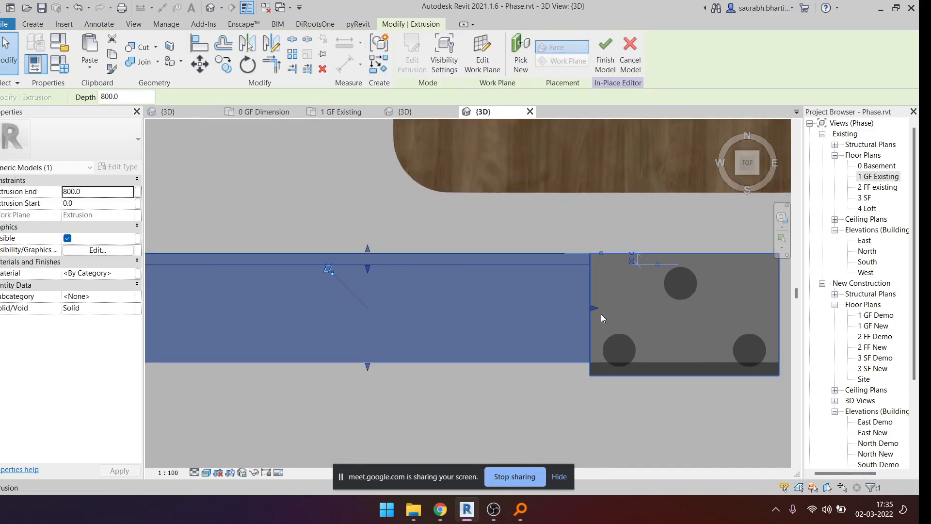
scroll(378, 314, "down", 3)
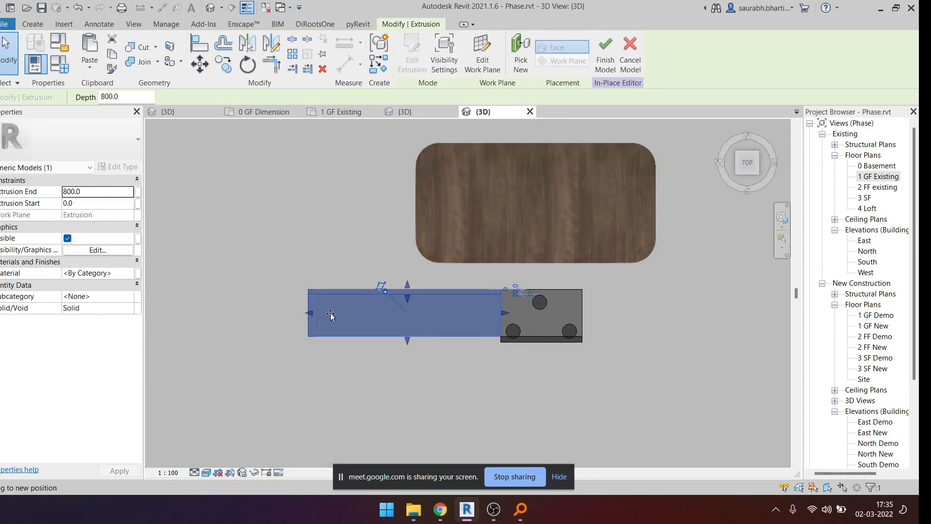
left_click_drag(330, 315, 496, 319)
key("Escape")
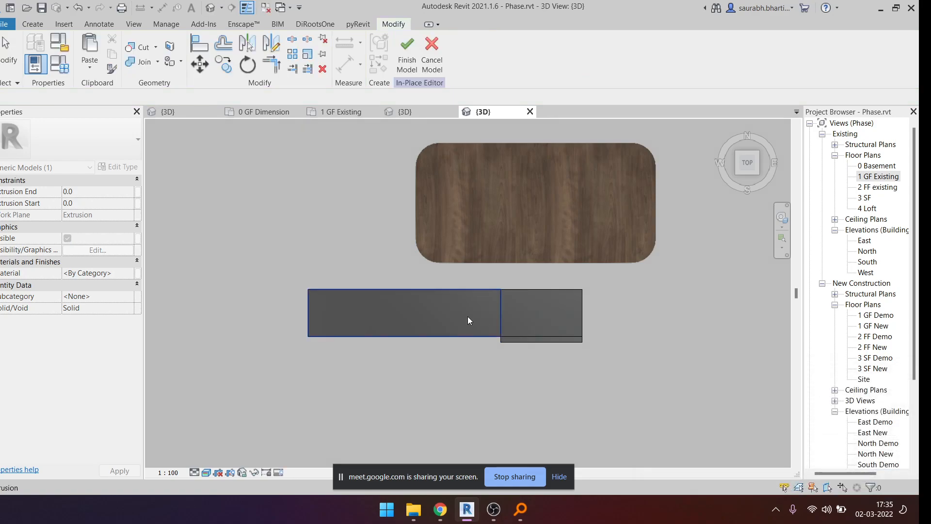
- Adjust both ends of the armrest extrusion so it lies over the seat's side edge with a depth of about 22
scroll(441, 311, "up", 1)
left_click(443, 316)
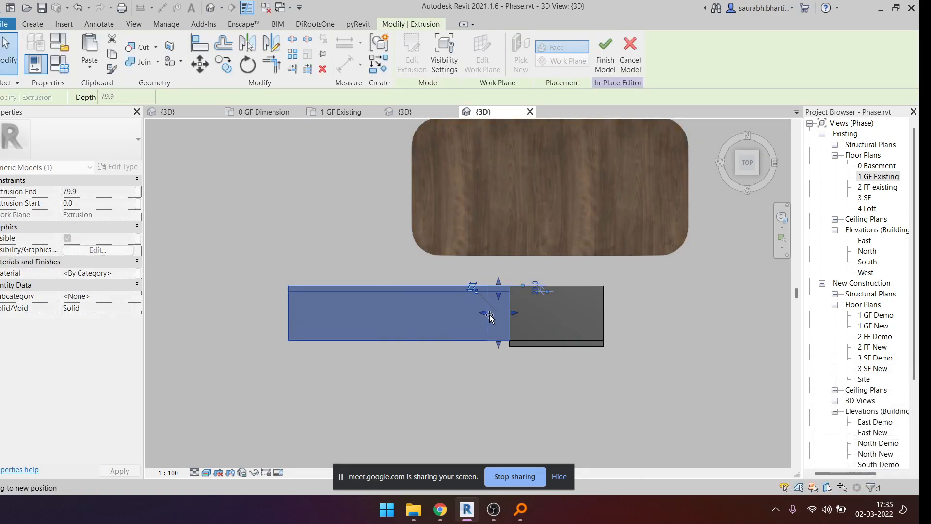
left_click_drag(502, 320, 524, 319)
scroll(524, 319, "up", 3)
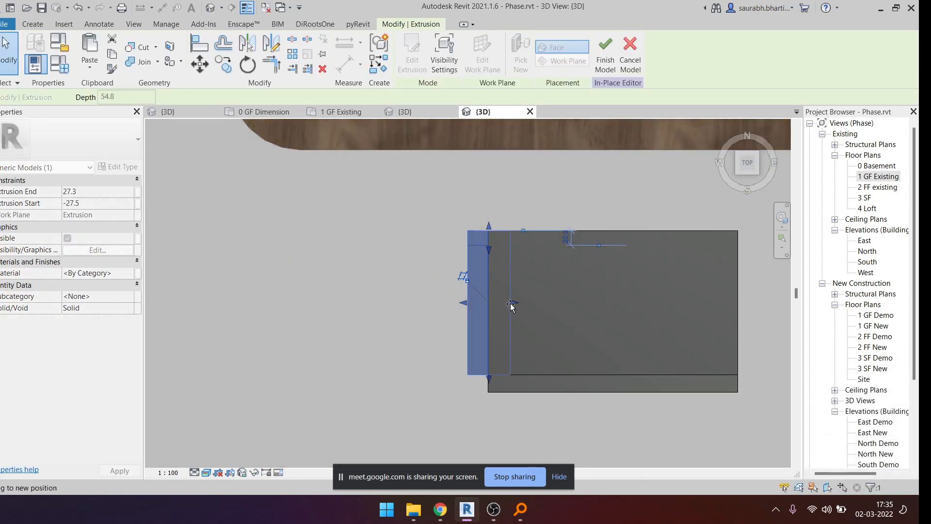
scroll(475, 305, "up", 2)
left_click_drag(464, 305, 504, 307)
left_click(452, 298)
- Set the armrest's extrusion start to -20
scroll(446, 295, "down", 5)
middle_click_drag(648, 306, 566, 167, "shift")
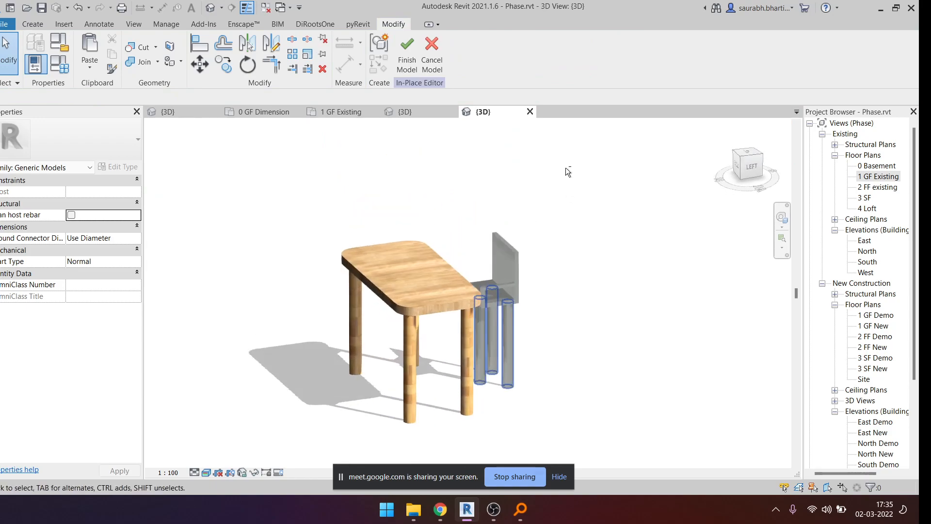
scroll(507, 294, "up", 6)
scroll(498, 310, "down", 4)
middle_click_drag(498, 309, 555, 226, "shift")
left_click(559, 229)
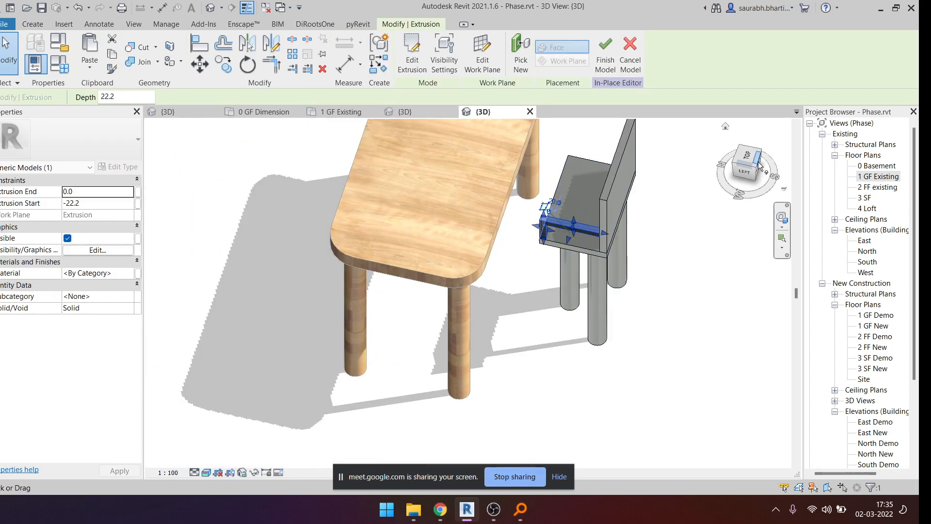
left_click(92, 203)
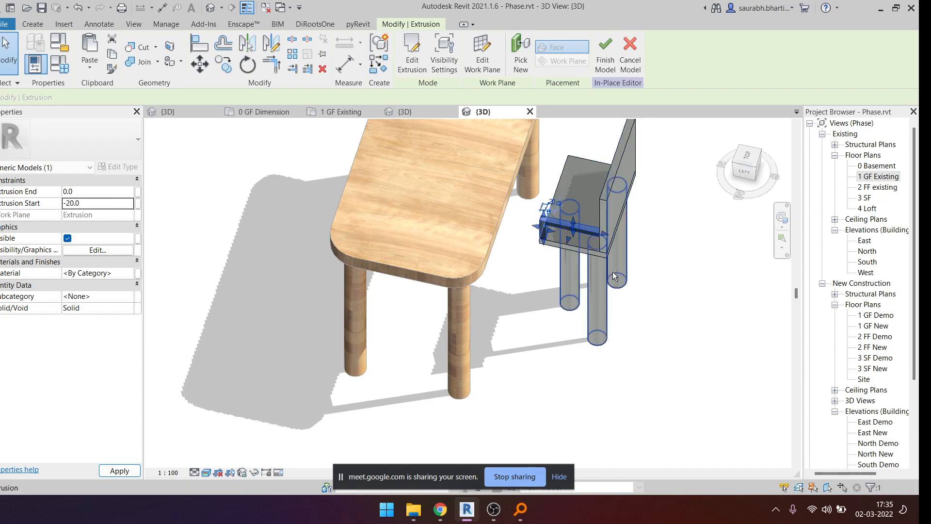
middle_click_drag(531, 239, 665, 213, "shift")
left_click(570, 224)
scroll(598, 173, "up", 3)
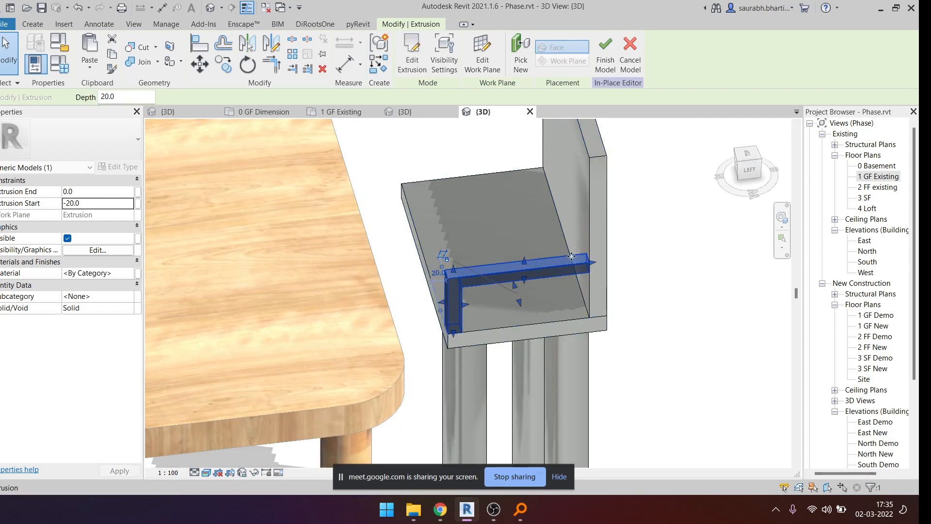
- Examine the armrest's fit against the seat and backrest from several angles
scroll(555, 256, "down", 4)
scroll(553, 255, "down", 10)
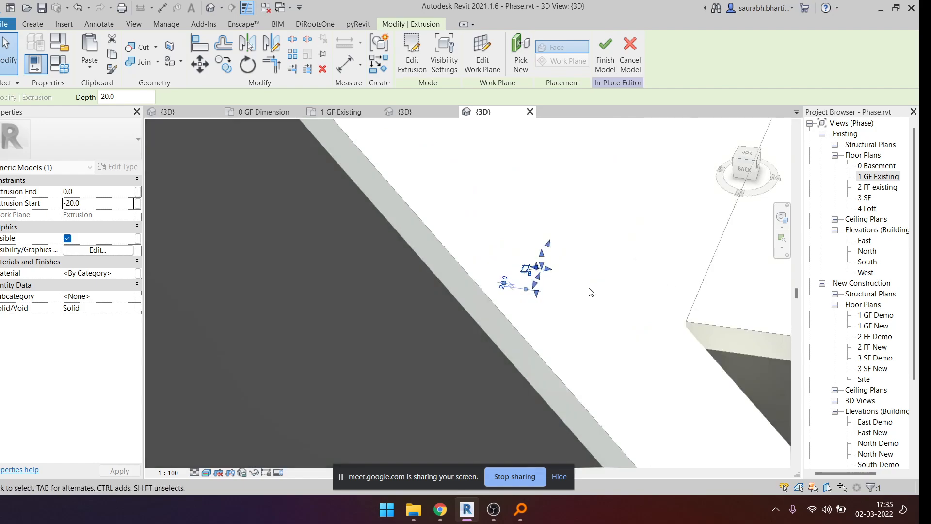
middle_click_drag(582, 291, 606, 296, "shift")
scroll(608, 279, "up", 4)
left_click(607, 272)
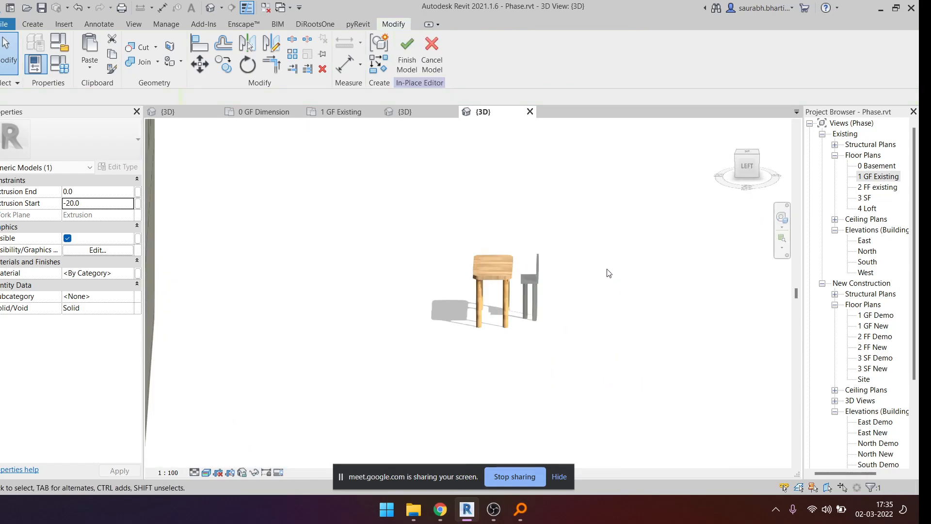
scroll(541, 287, "up", 4)
middle_click_drag(530, 291, 453, 330, "shift")
scroll(465, 290, "up", 5)
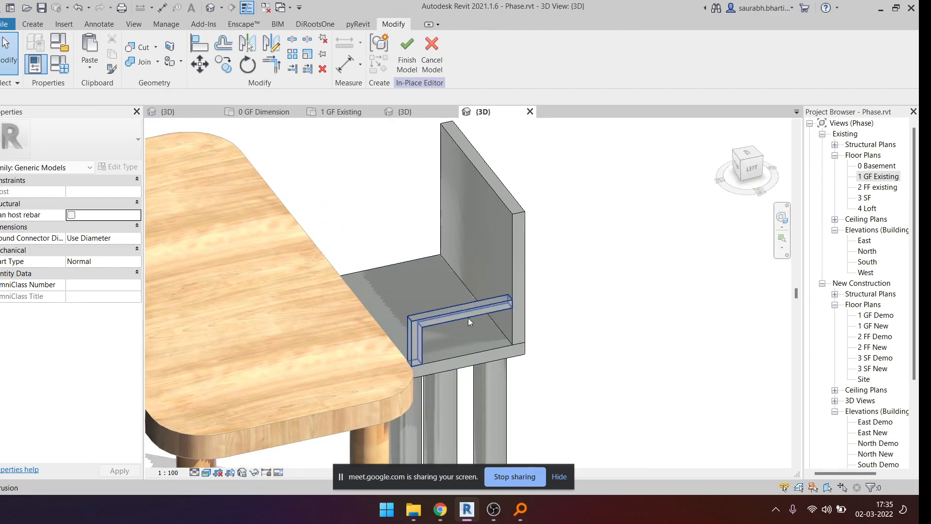
scroll(665, 427, "up", 1)
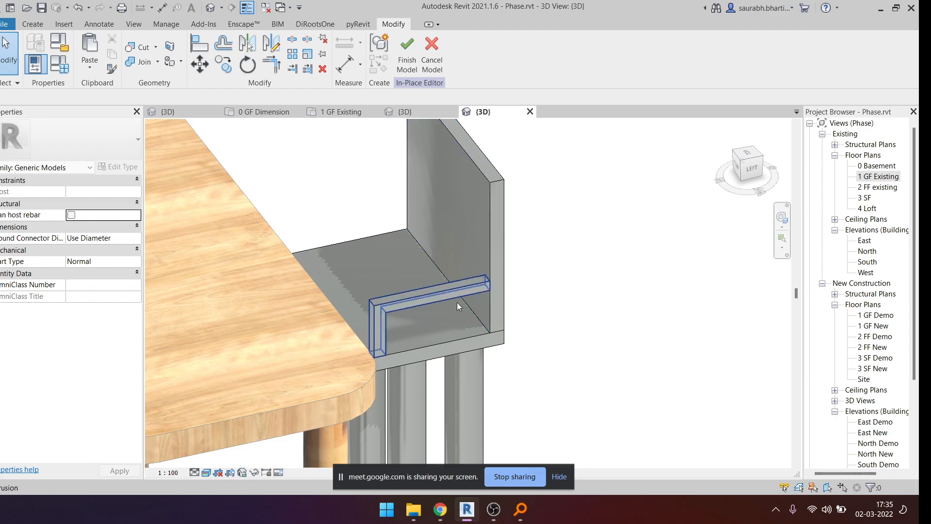
- Select the armrest and try to mirror it with a drawn axis in the top view
left_click(456, 292)
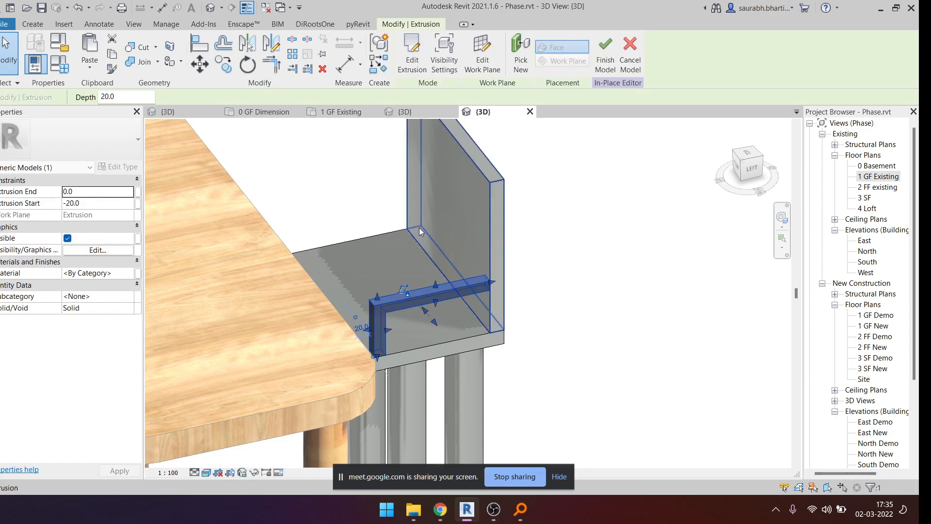
scroll(419, 228, "down", 3)
middle_click_drag(419, 228, 526, 394, "shift")
scroll(432, 266, "up", 5)
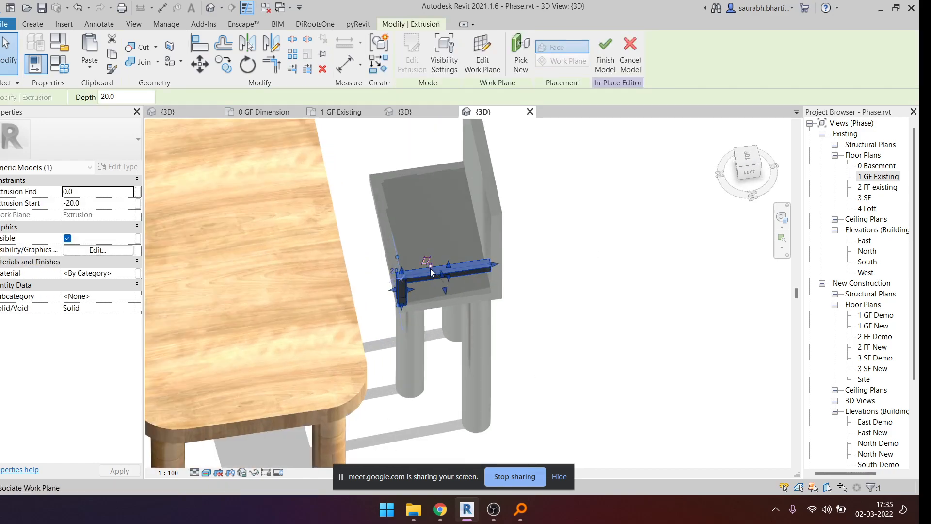
left_click(749, 155)
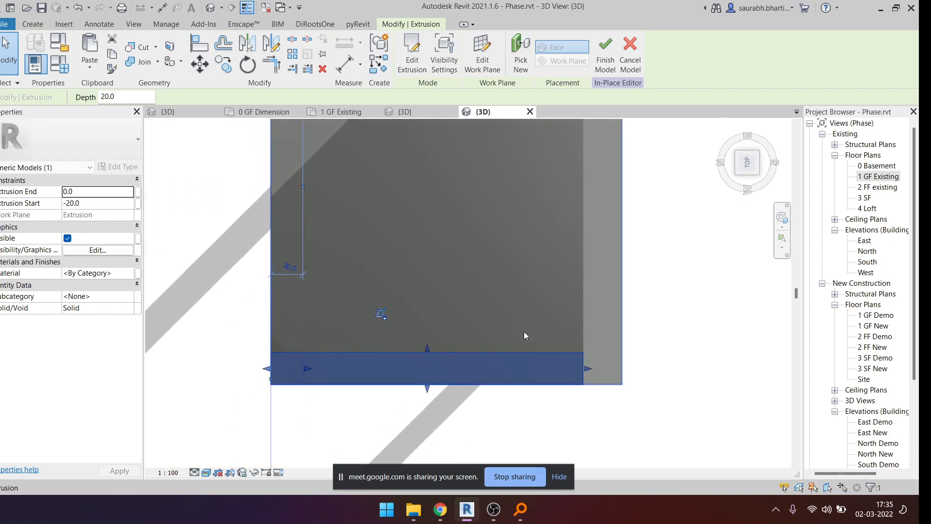
left_click(271, 45)
key("Escape")
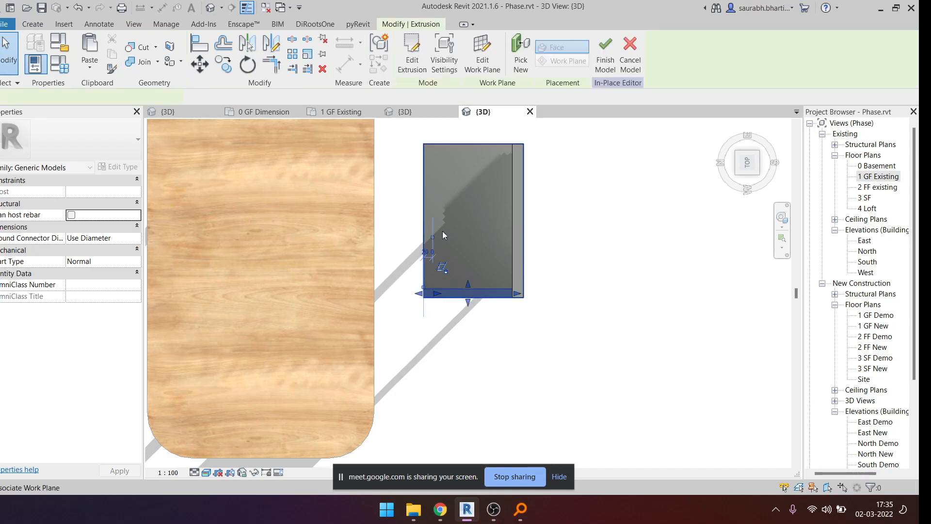
- Open the armrest's sketch, select all its lines to try mirroring them, and close the sketch
left_click(411, 63)
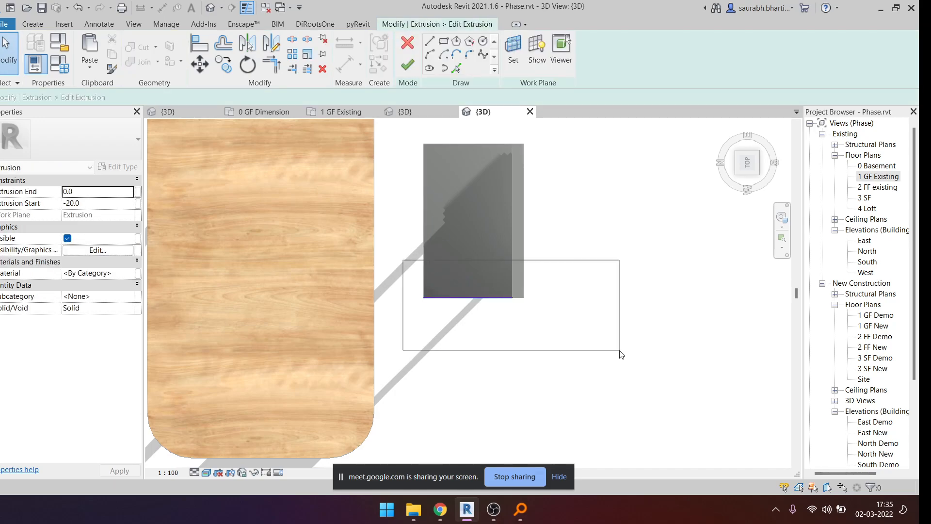
left_click_drag(619, 354, 619, 355)
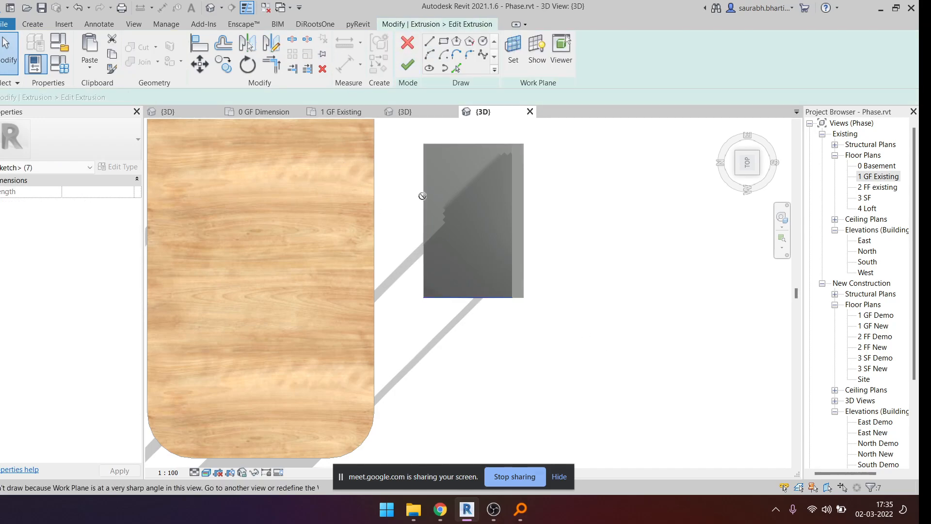
middle_click_drag(434, 234, 402, 152, "shift")
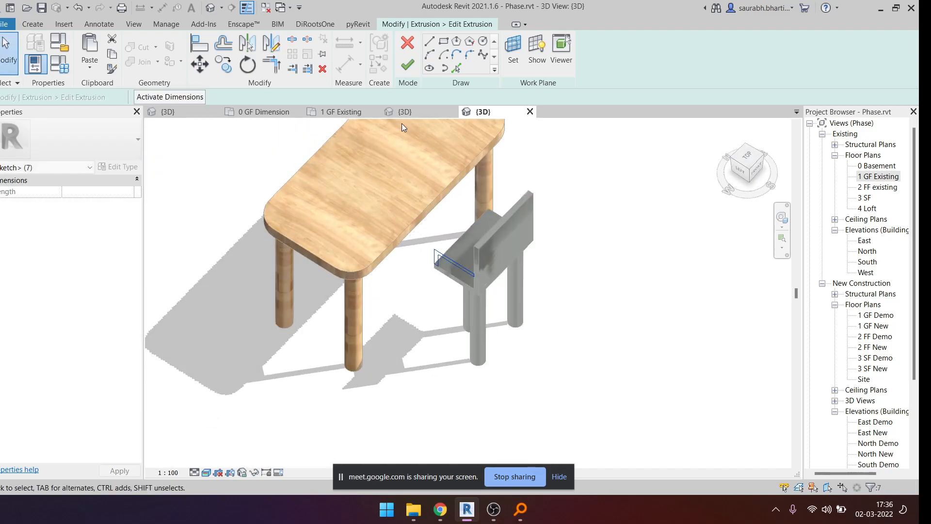
left_click(408, 64)
- Turn the top view so north is up and try to mirror the armrest extrusion there with a drawn axis
scroll(447, 243, "up", 3)
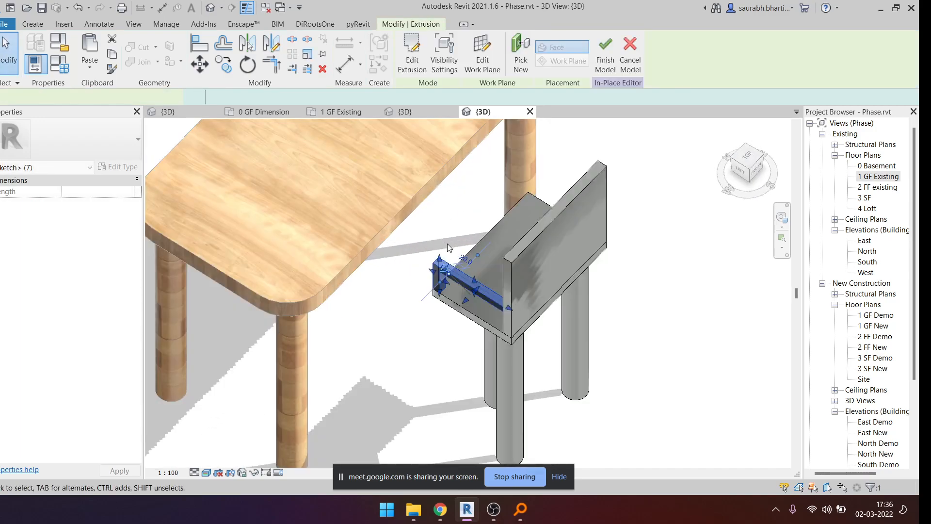
left_click(755, 166)
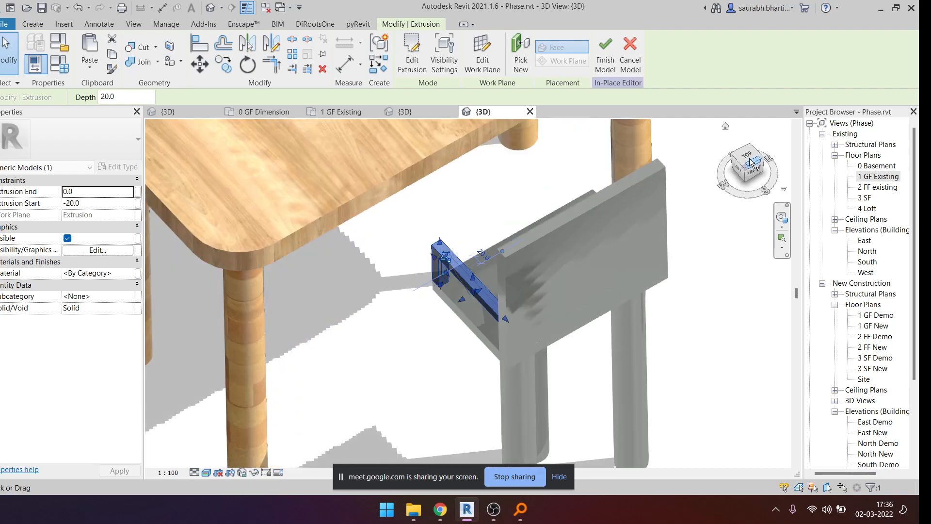
scroll(478, 264, "down", 5)
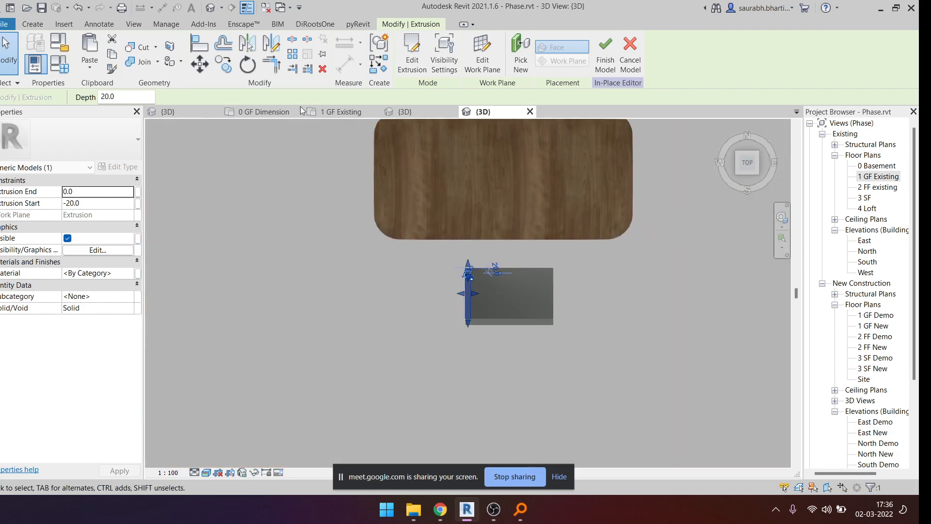
left_click(282, 47)
key("Escape")
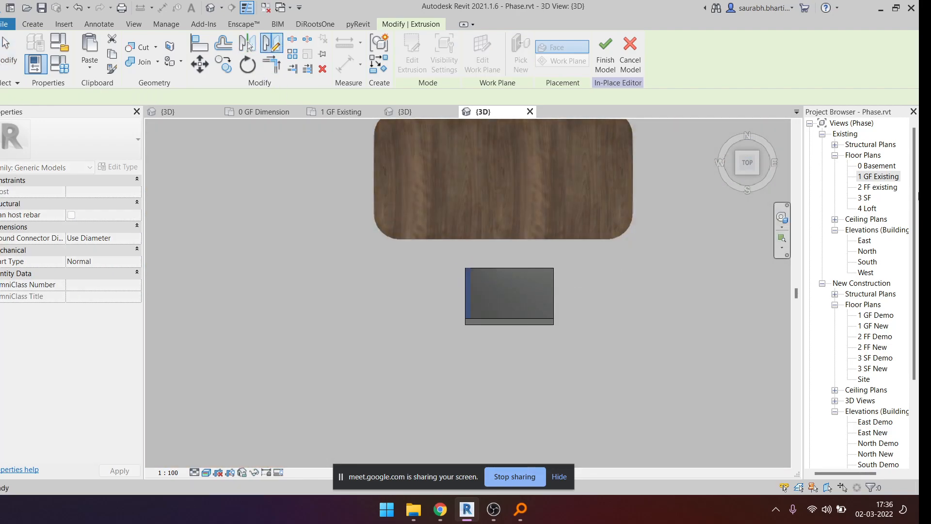
- In the 1 GF Existing floor plan, mirror the armrest to the seat's other side about a drawn axis through the seat's middle
double_click(880, 177)
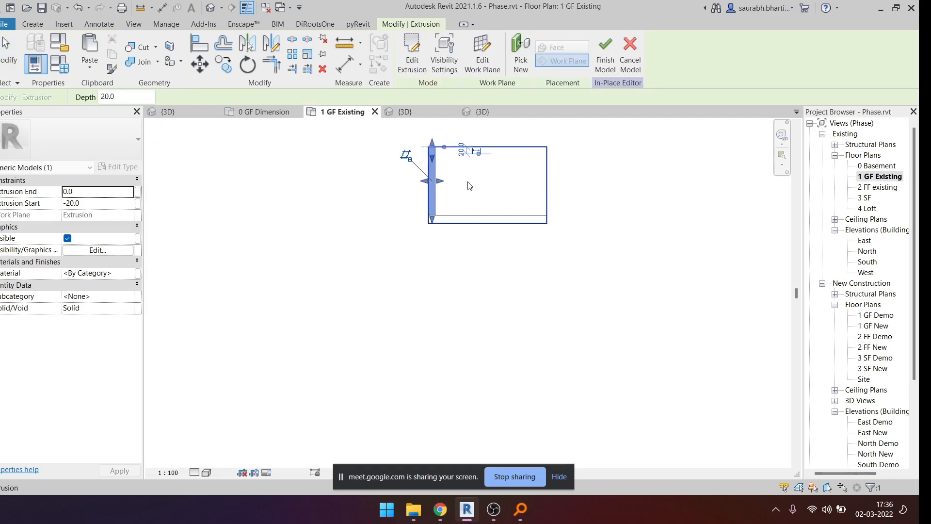
key("d")
key("m")
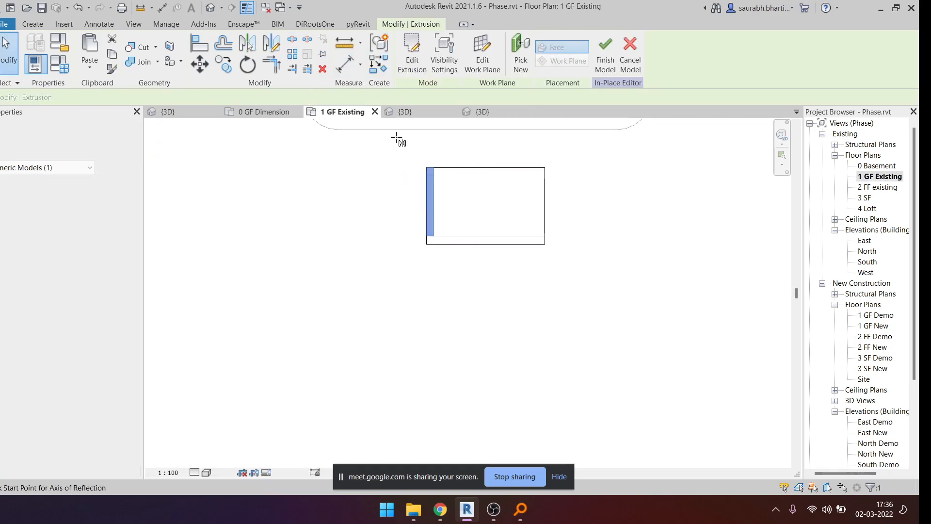
scroll(486, 232, "down", 6)
scroll(487, 238, "up", 1)
middle_click_drag(487, 244, 483, 319)
scroll(483, 317, "up", 7)
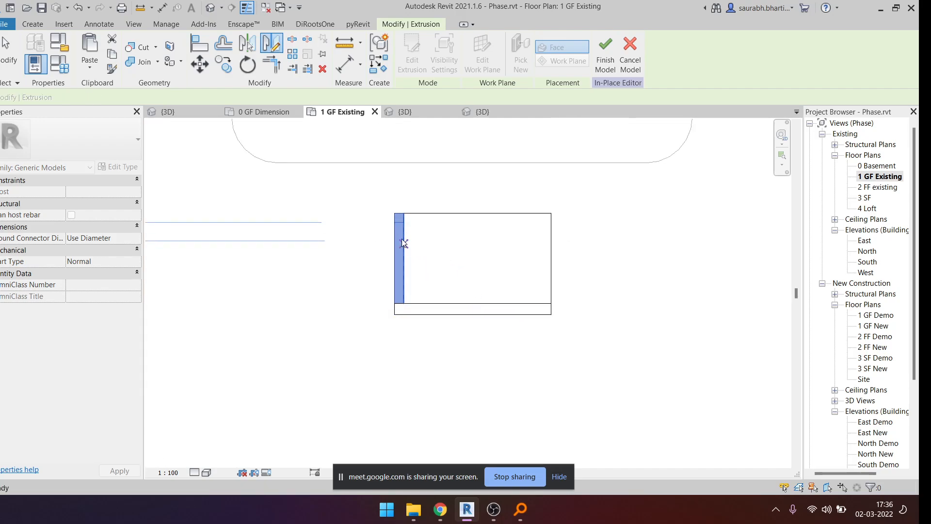
key("Escape")
key("Escape")
left_click(396, 251)
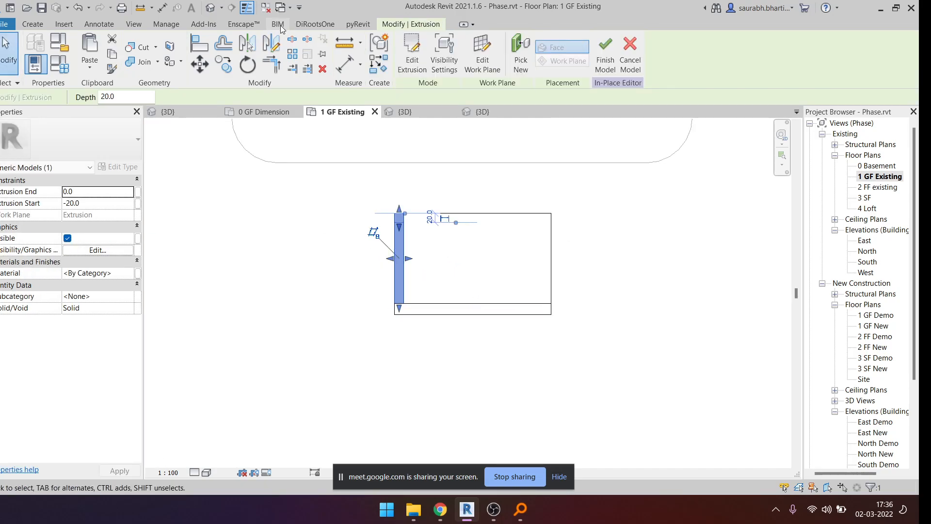
left_click(273, 44)
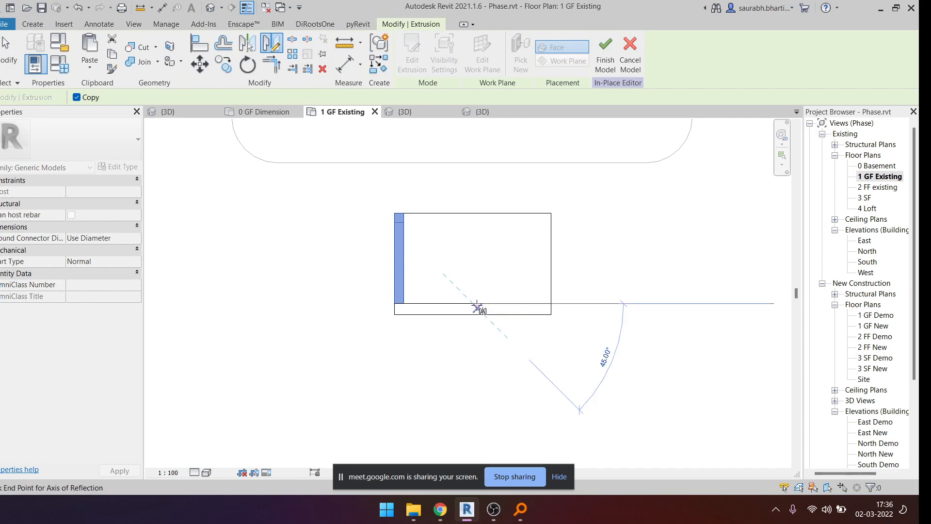
left_click(470, 256)
key("Escape")
- Finish the in-place chair model and check it from the side in the default 3D view
scroll(473, 256, "down", 3)
middle_click_drag(624, 345, 497, 233)
left_click(407, 53)
scroll(545, 241, "up", 3)
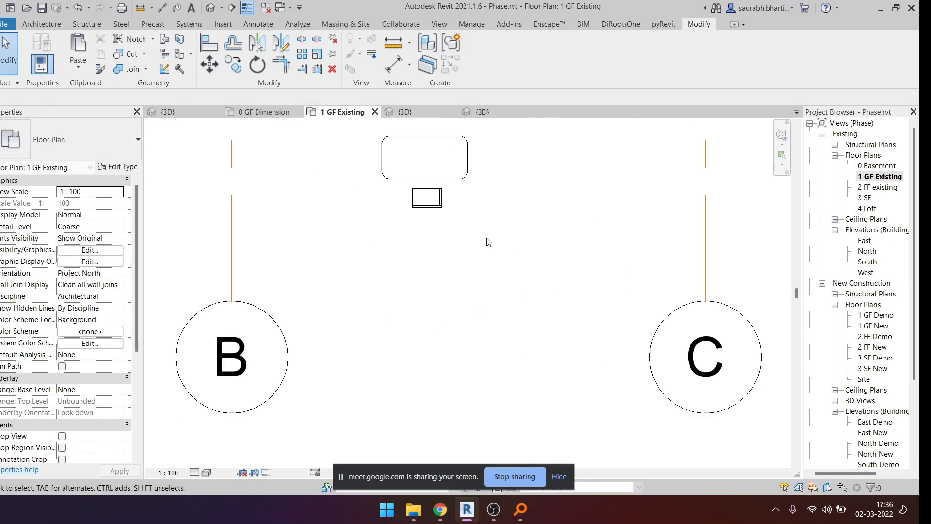
left_click(213, 7)
middle_click_drag(527, 316, 488, 353, "shift")
left_click(488, 353)
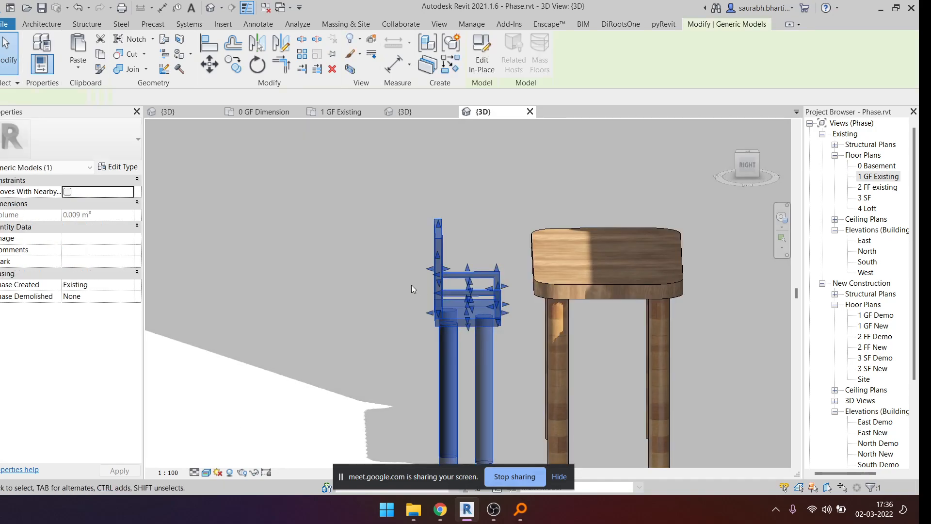
middle_click_drag(414, 289, 480, 315, "shift")
- Reopen the chair for in-place editing and open the legs' extrusion sketch in the top view
left_click(494, 59)
left_click(461, 355)
scroll(438, 295, "down", 2)
middle_click_drag(437, 295, 691, 316, "shift")
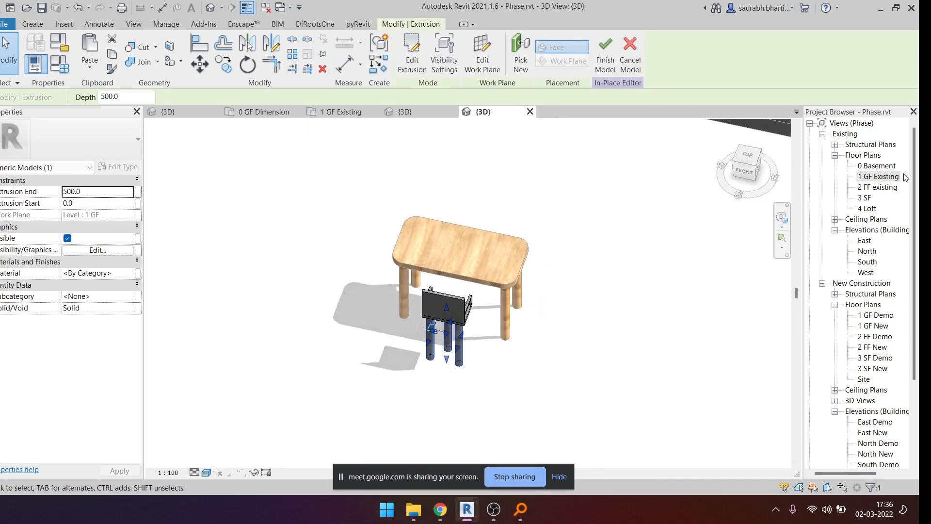
left_click(411, 51)
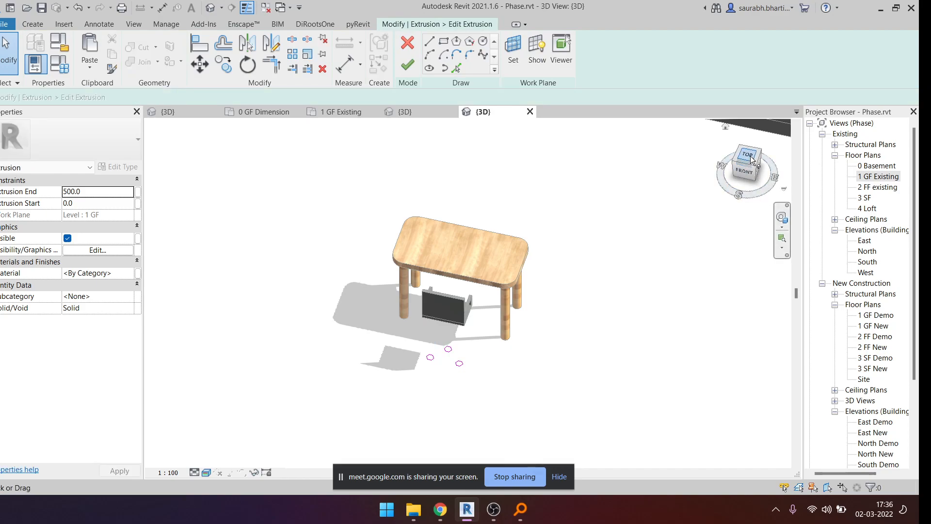
left_click(750, 160)
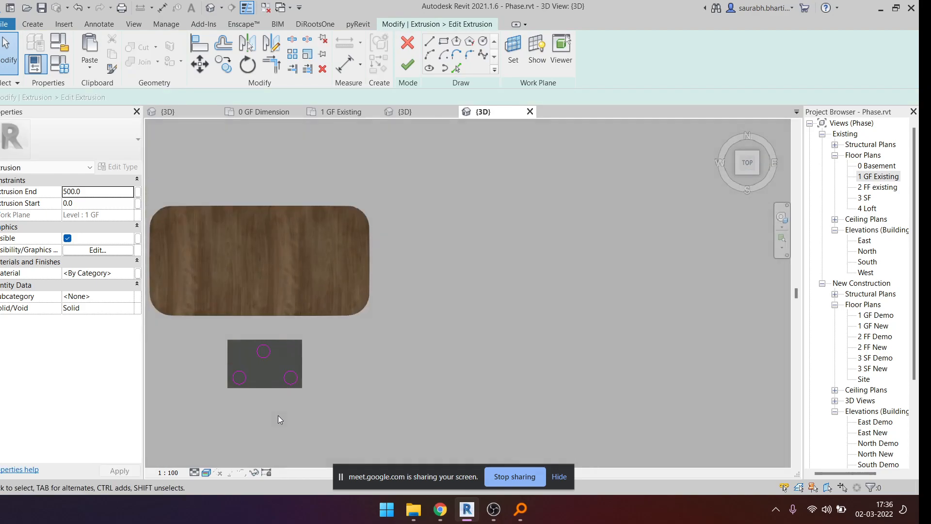
- Delete the front-centre leg circle and set the radius of the west rear leg circle to 20 mm
scroll(278, 415, "up", 2)
left_click_drag(420, 321, 423, 321)
key("Delete")
scroll(366, 347, "up", 2)
left_click(382, 346)
scroll(380, 345, "up", 2)
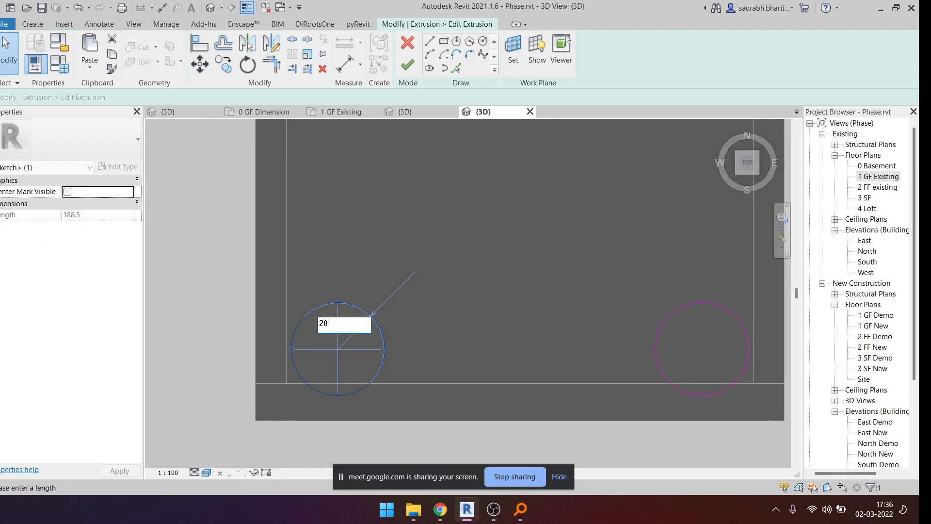
key("Return")
- Replace the east rear leg circle with a mirrored copy of the resized one about the seat's middle
scroll(358, 272, "down", 2)
left_click(514, 285)
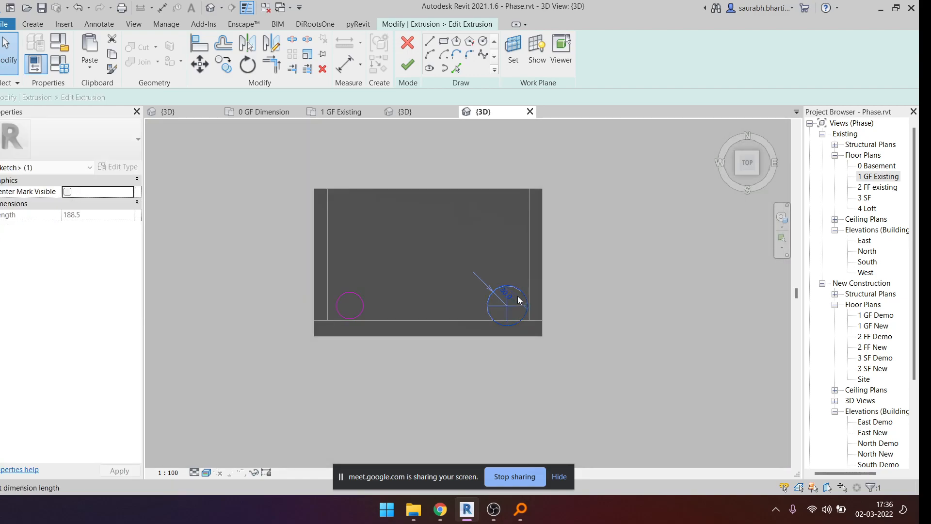
key("Delete")
left_click(354, 293)
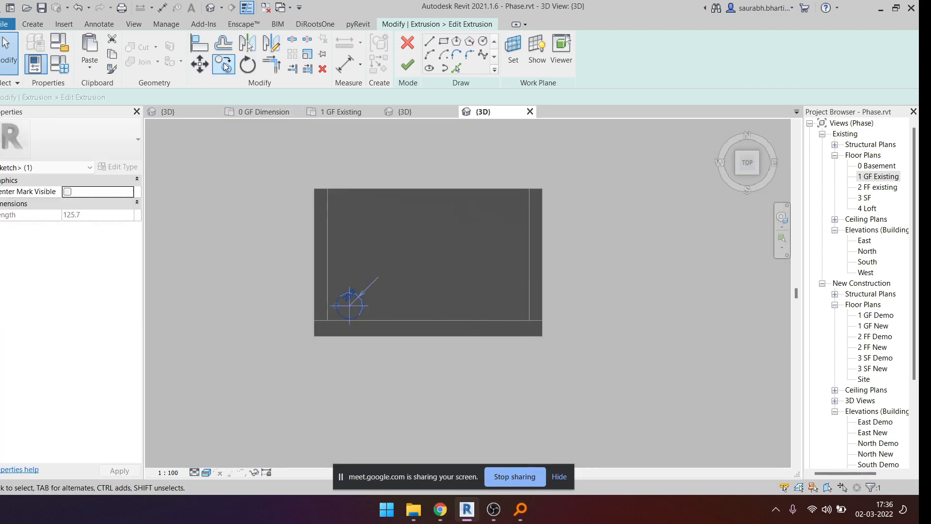
key("c")
key("o")
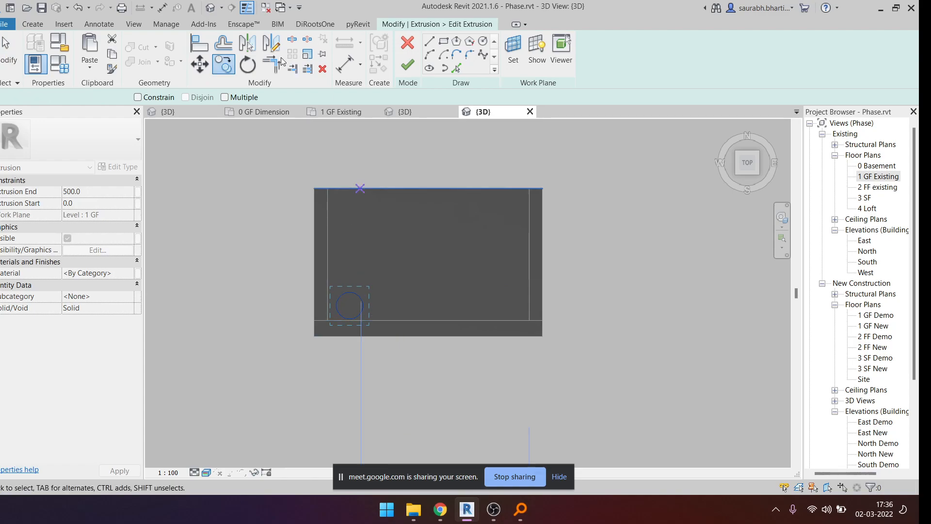
key("Escape")
key("d")
key("m")
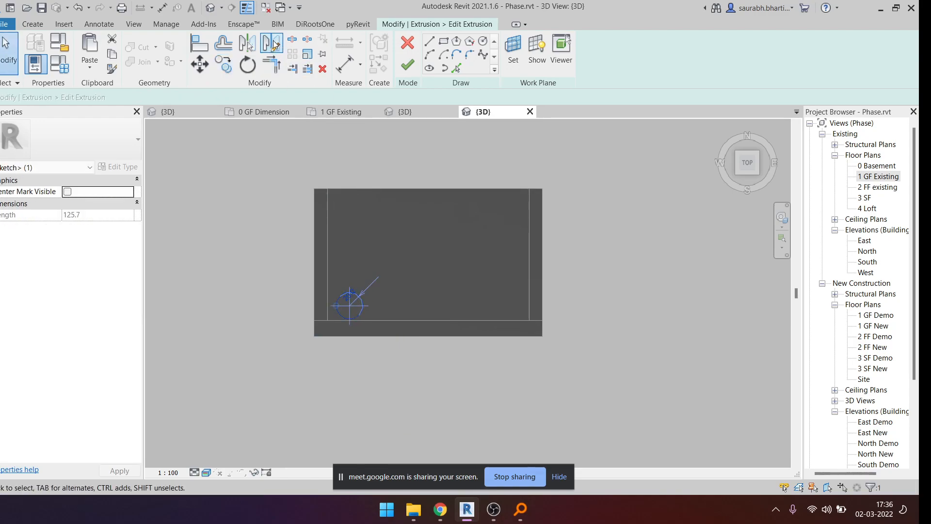
left_click(429, 356)
- Mirror both rear leg circles to the seat's front edge with a drawn horizontal axis
left_click_drag(260, 270, 684, 363)
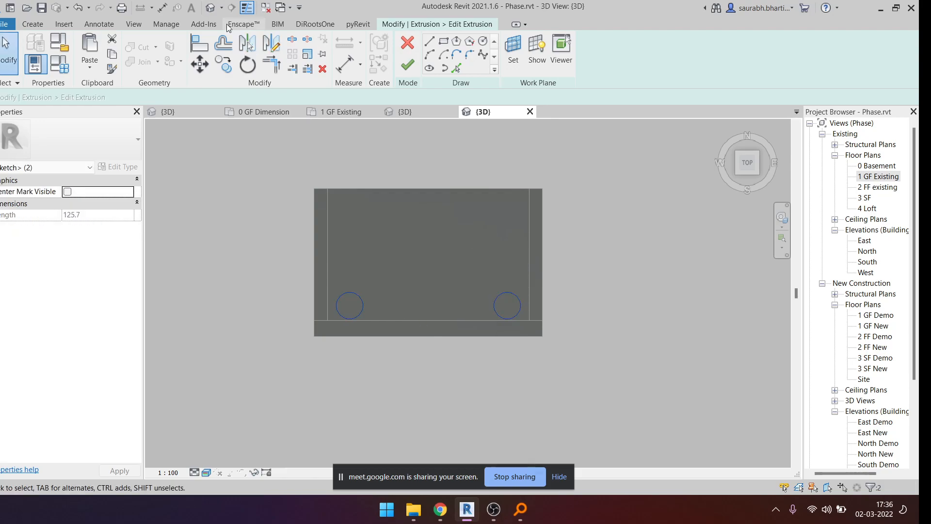
left_click(271, 43)
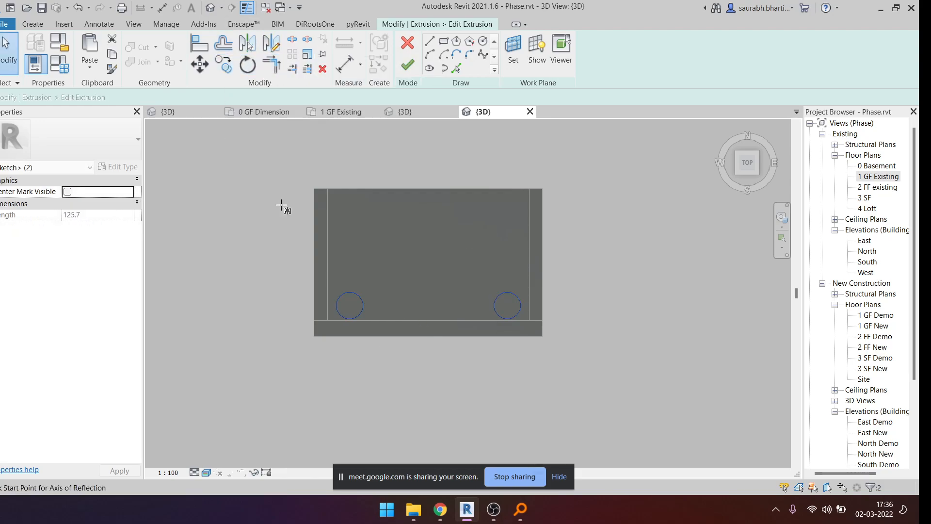
left_click(274, 255)
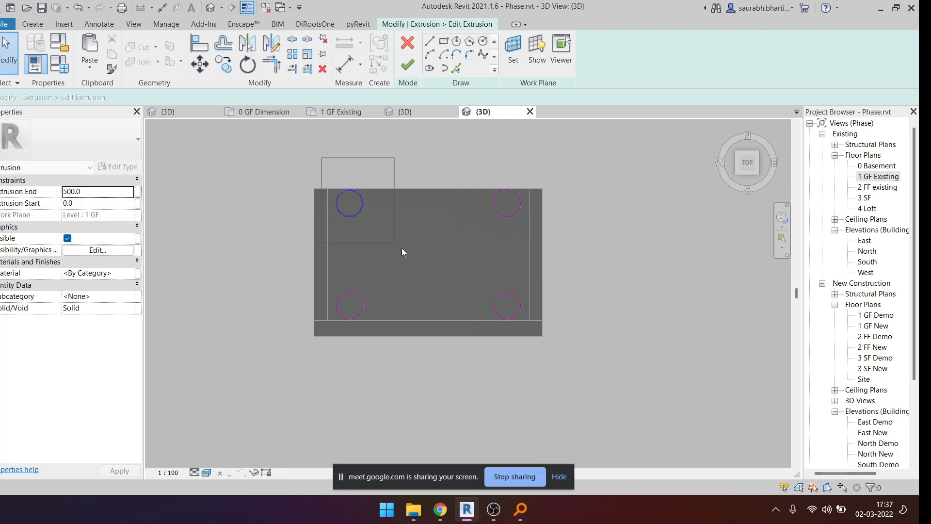
- Shift the two front leg circles slightly inward from the seat's edge, then finish the leg sketch and the in-place chair
left_click(537, 235)
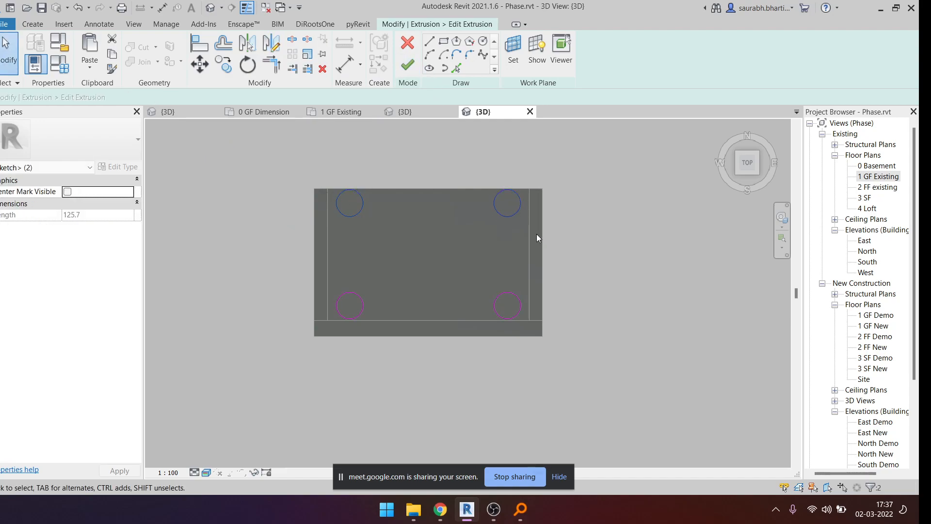
left_click(407, 67)
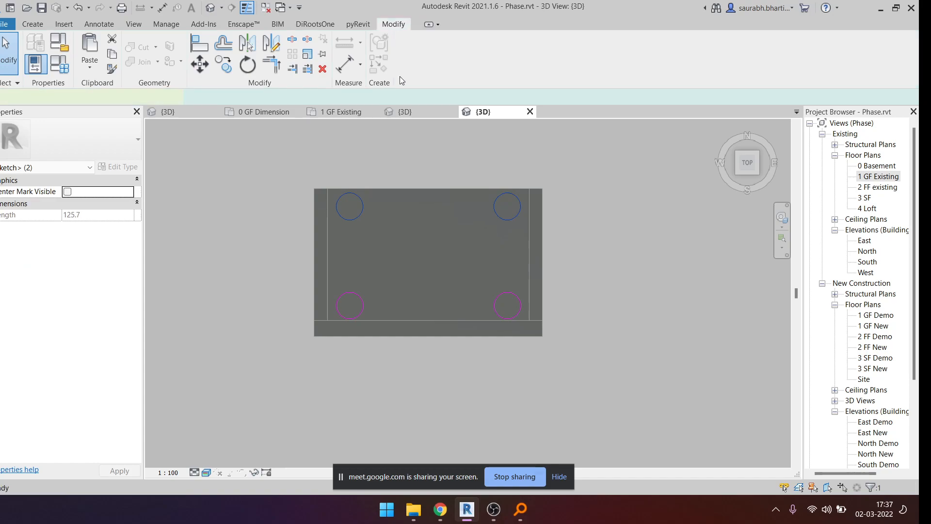
left_click(212, 11)
scroll(383, 249, "down", 3)
middle_click_drag(478, 333, 389, 181, "shift")
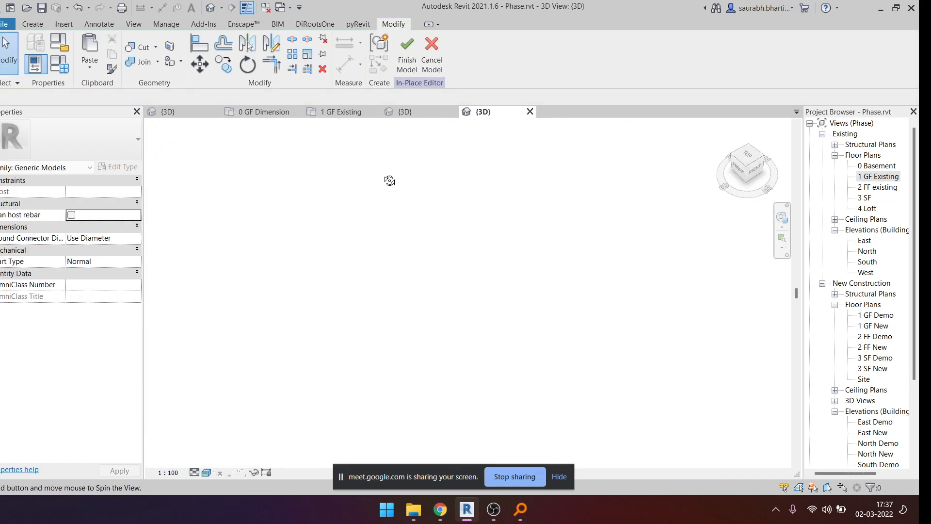
left_click(398, 57)
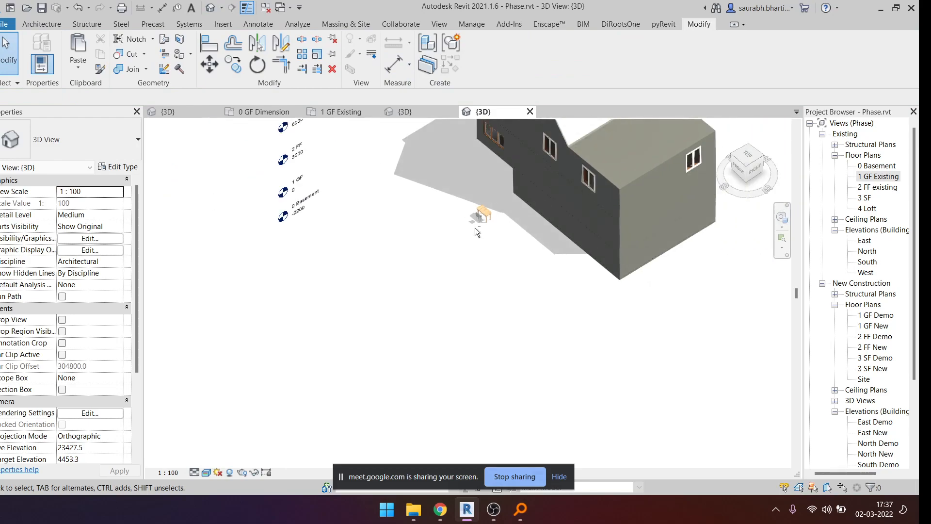
- Examine the finished chair with its four legs and two armrests beside the table from several angles
scroll(476, 228, "up", 9)
middle_click_drag(528, 226, 513, 187, "shift")
scroll(490, 289, "down", 4)
scroll(624, 235, "up", 8)
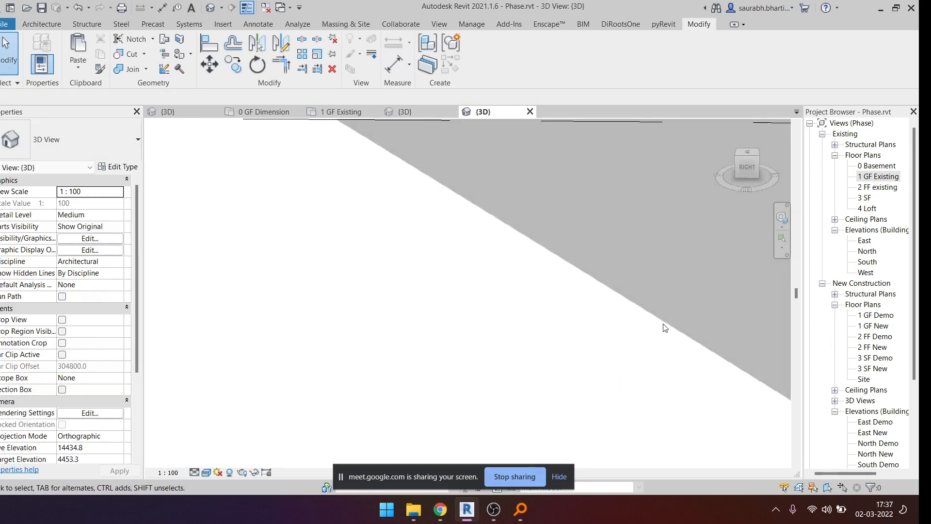
scroll(363, 256, "down", 8)
scroll(628, 346, "up", 6)
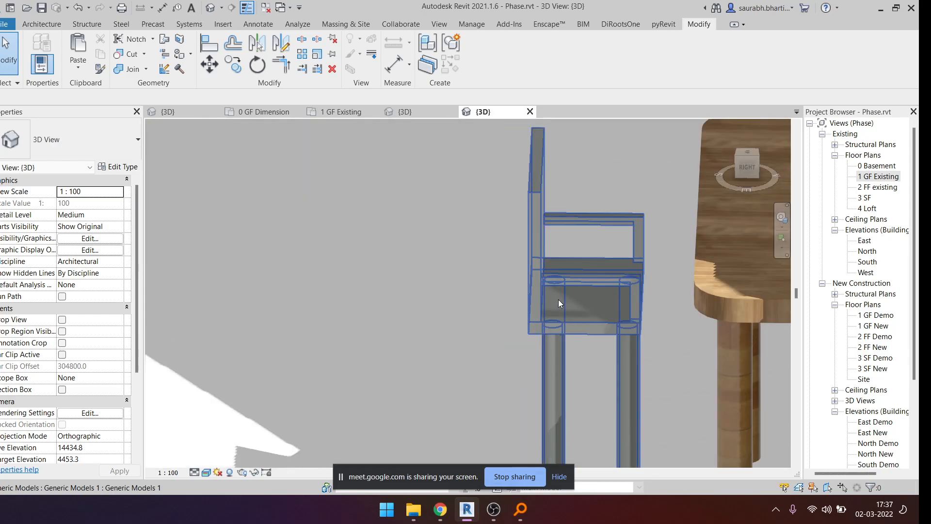
scroll(557, 299, "down", 5)
scroll(490, 319, "up", 4)
scroll(476, 325, "down", 5)
scroll(383, 327, "up", 3)
scroll(383, 326, "down", 6)
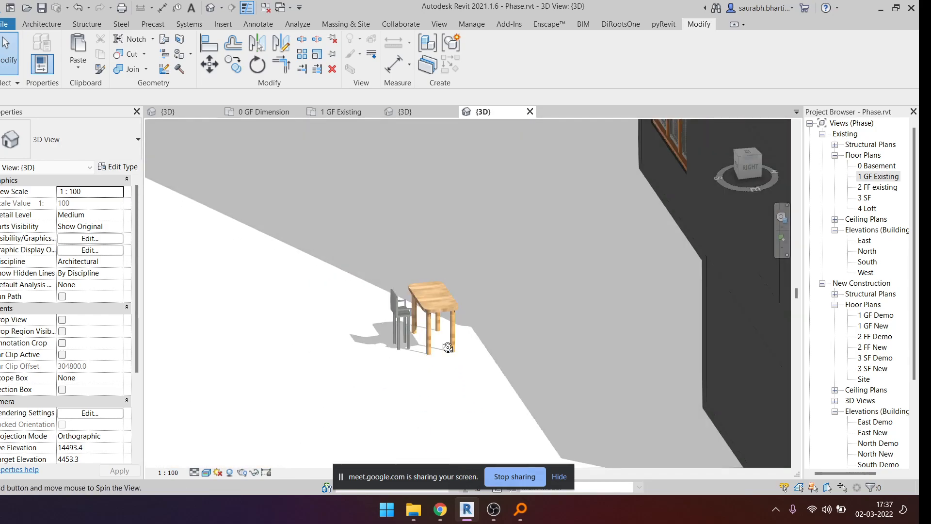
middle_click_drag(451, 333, 609, 324)
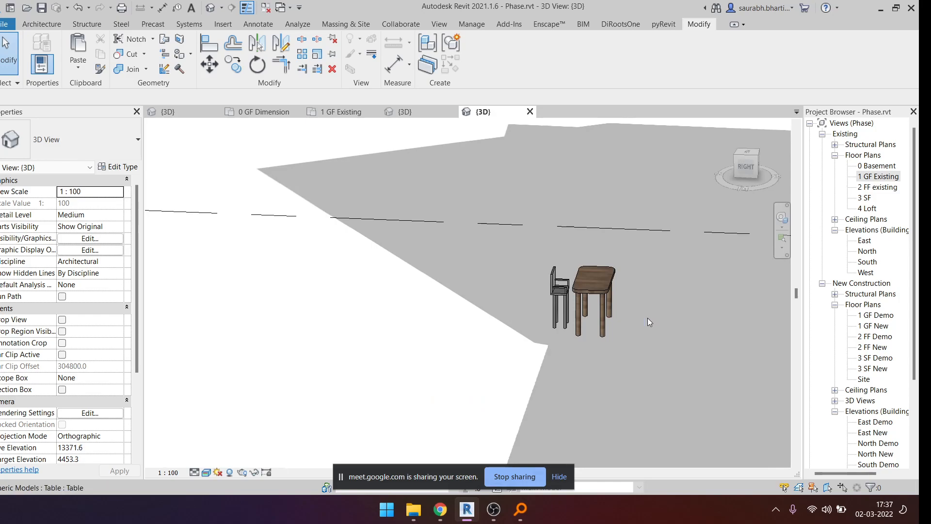
scroll(601, 295, "up", 5)
scroll(551, 260, "down", 1)
middle_click_drag(582, 257, 509, 325, "shift")
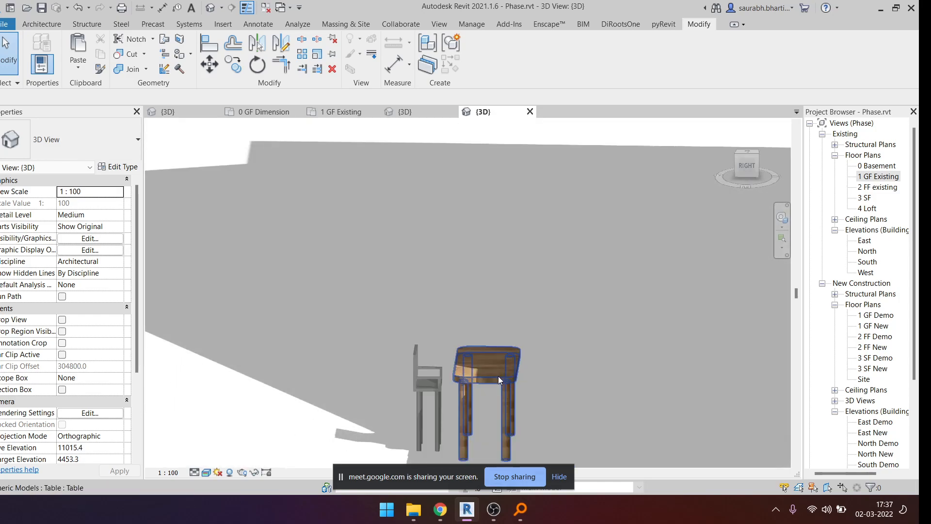
scroll(498, 376, "up", 5)
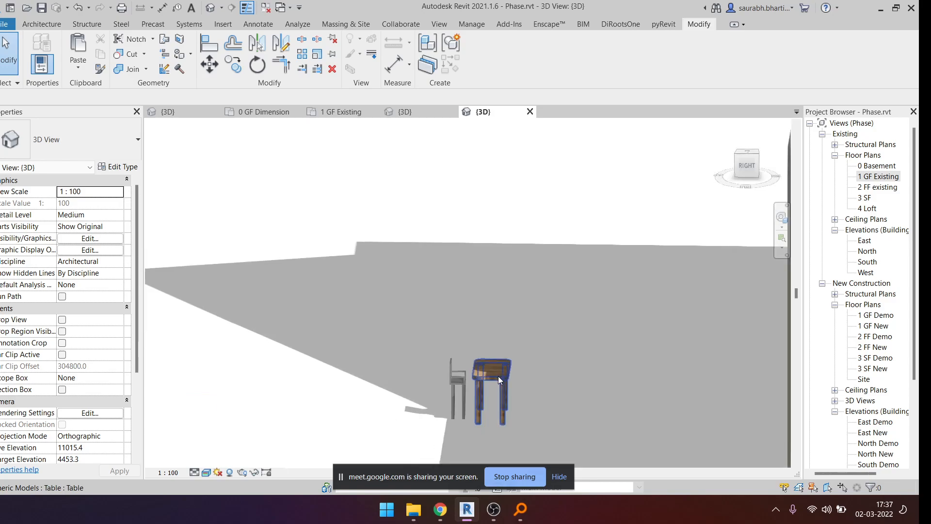
scroll(446, 342, "down", 2)
middle_click_drag(456, 354, 414, 386, "shift")
scroll(374, 353, "up", 3)
scroll(374, 354, "up", 2)
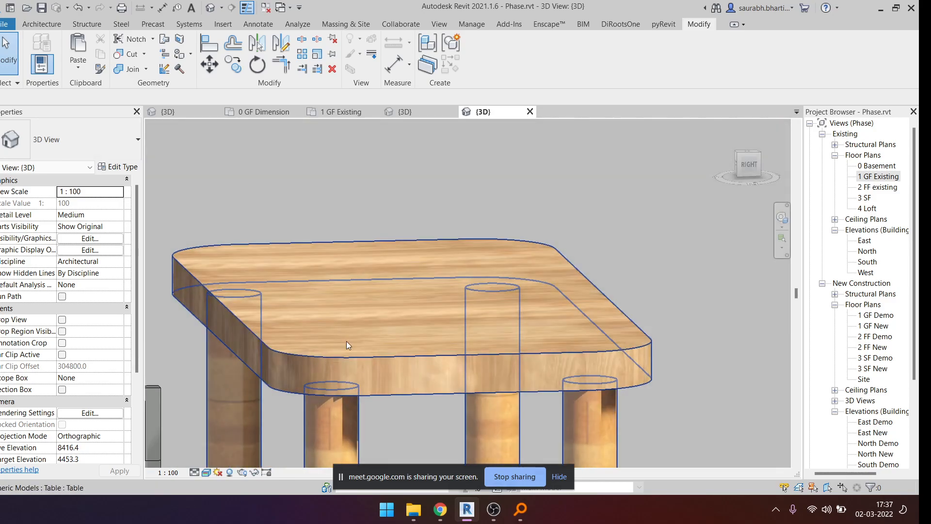
scroll(436, 359, "down", 3)
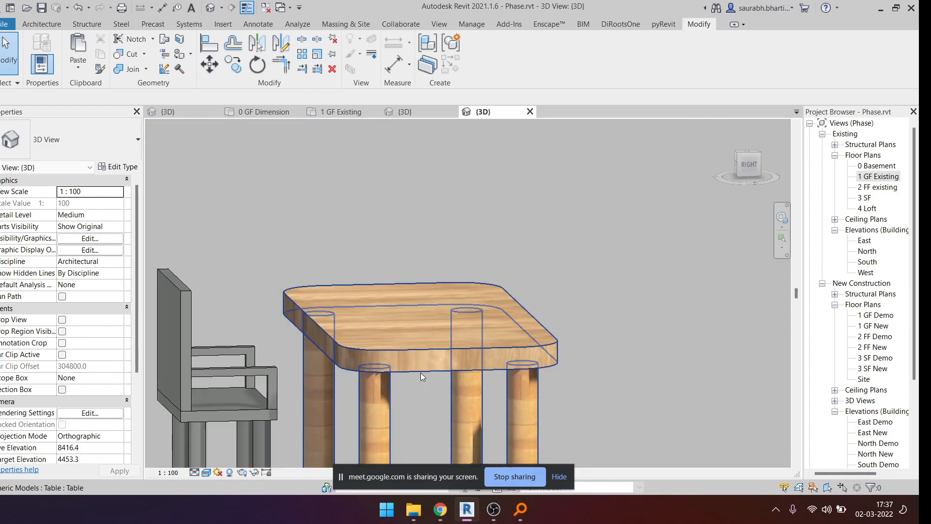
scroll(424, 285, "down", 5)
middle_click_drag(424, 286, 374, 262, "shift")
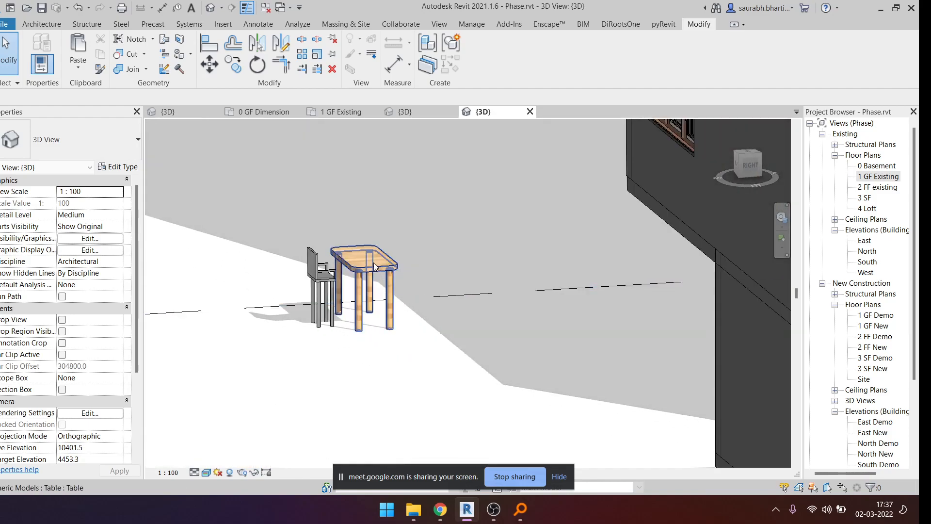
- Review the table and chair's placement in front of the house from a wider 3D view
scroll(563, 248, "down", 4)
middle_click_drag(548, 234, 598, 258, "shift")
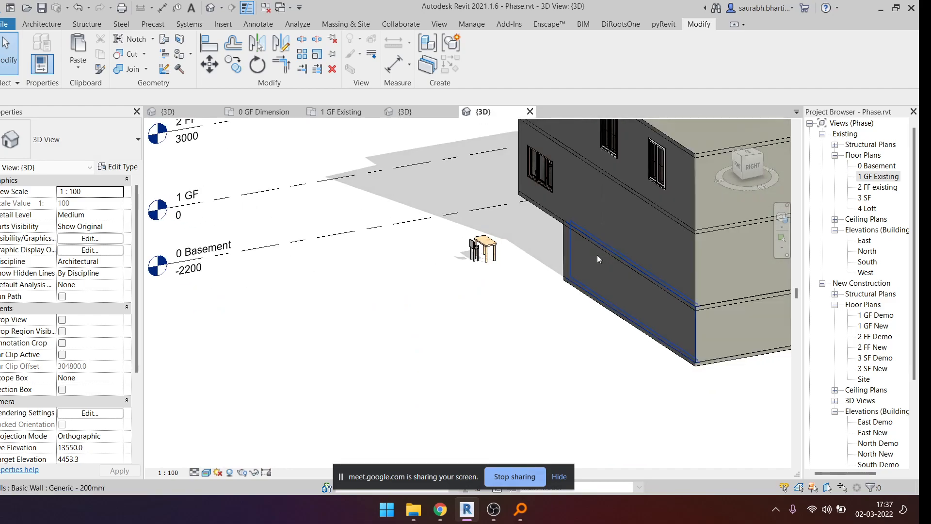
scroll(534, 205, "down", 2)
middle_click_drag(535, 206, 514, 207, "shift")
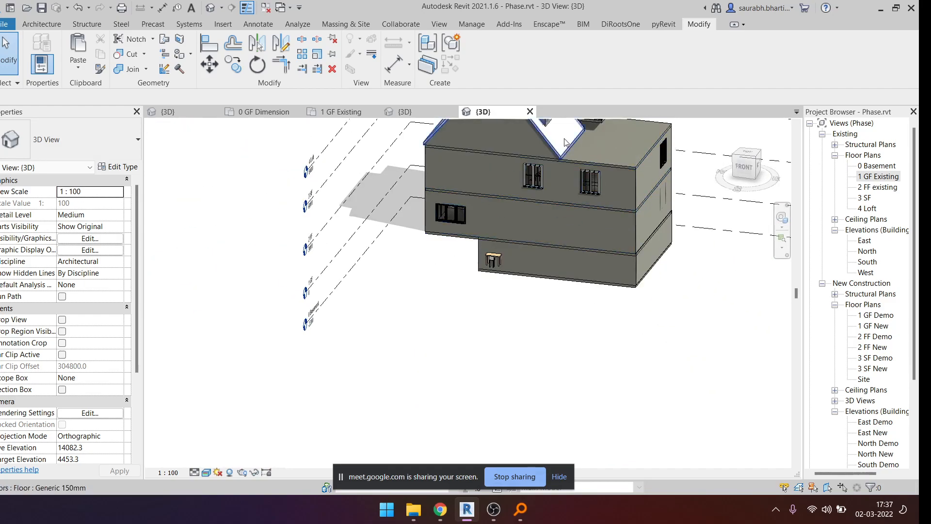
scroll(513, 204, "up", 8)
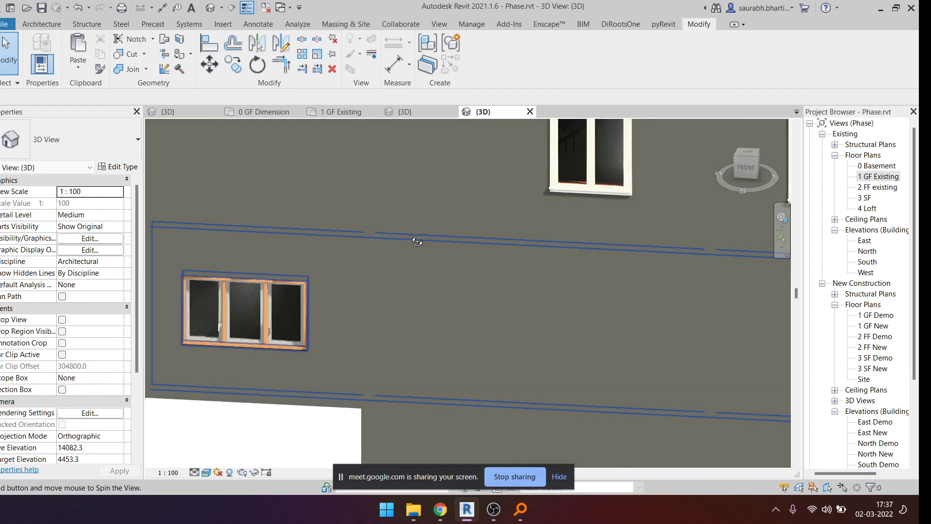
scroll(489, 256, "down", 5)
middle_click_drag(537, 261, 272, 242, "shift")
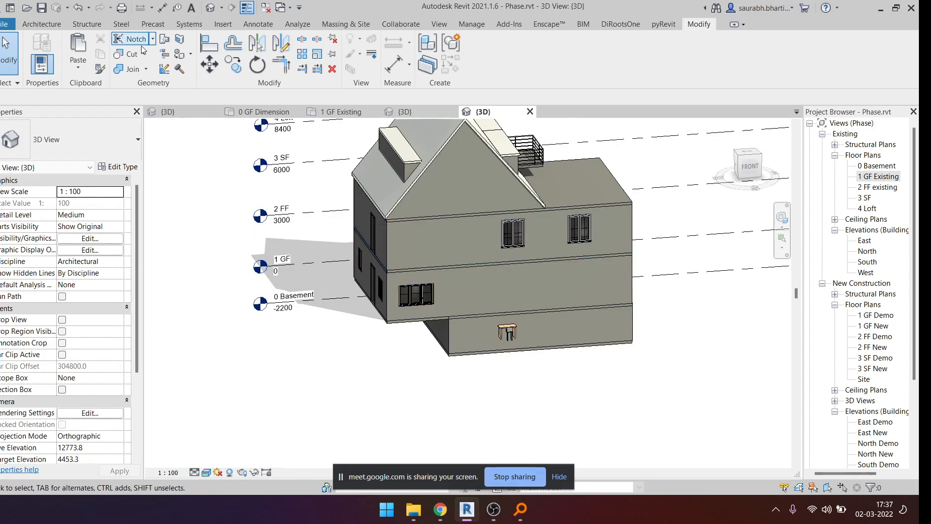
- Start a new in-place component in the Generic Models category and name it Sweep
left_click(41, 24)
left_click(139, 67)
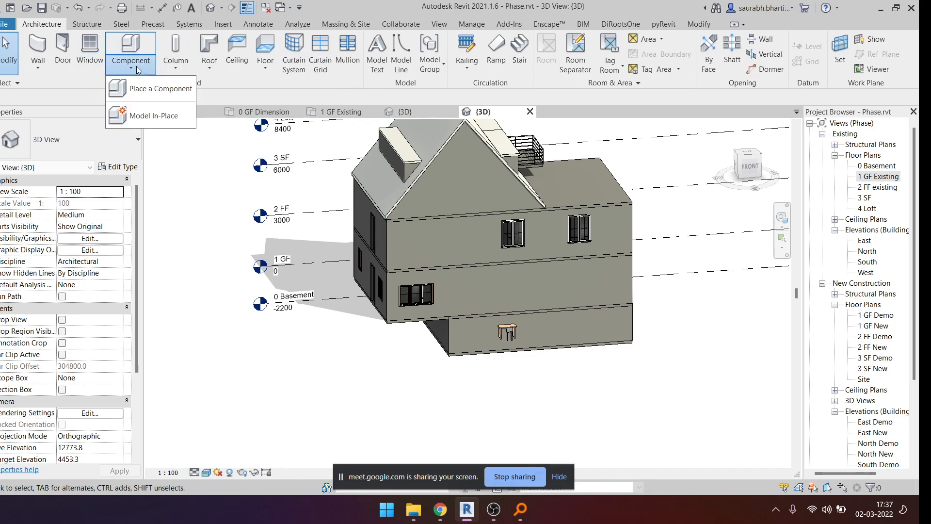
left_click(151, 116)
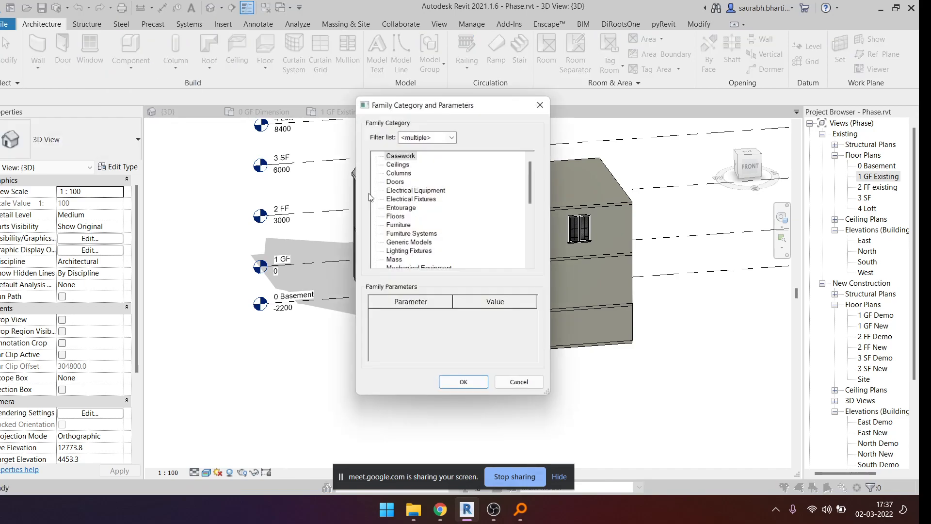
left_click(414, 243)
left_click(464, 383)
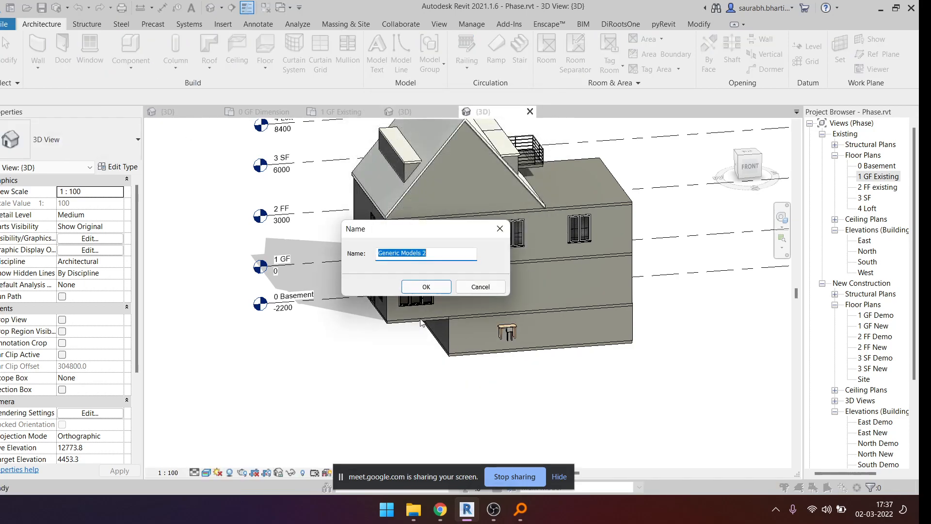
type("Sweep")
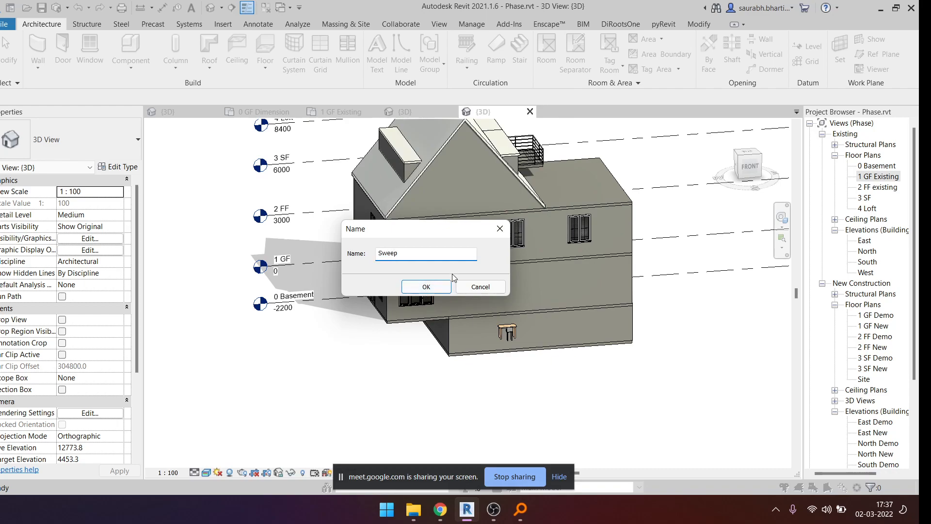
left_click(427, 287)
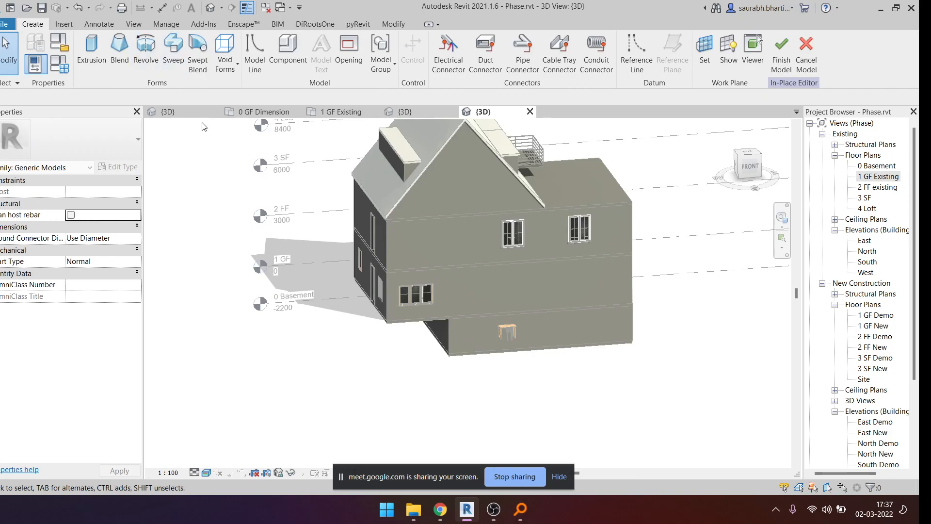
- Start a sweep with a picked path and select the front wall's floor edge at the 2 FF level
left_click(174, 57)
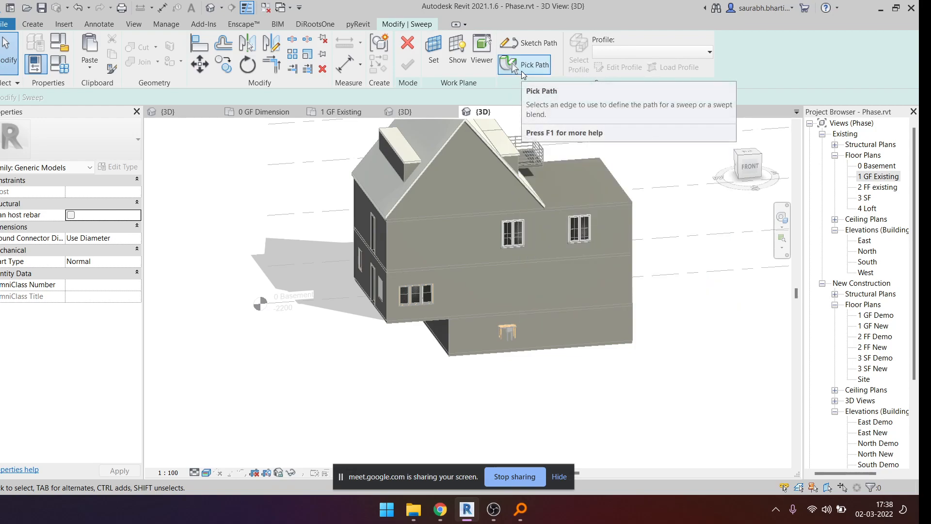
left_click(522, 68)
middle_click_drag(444, 282, 412, 278, "shift")
scroll(423, 277, "up", 6)
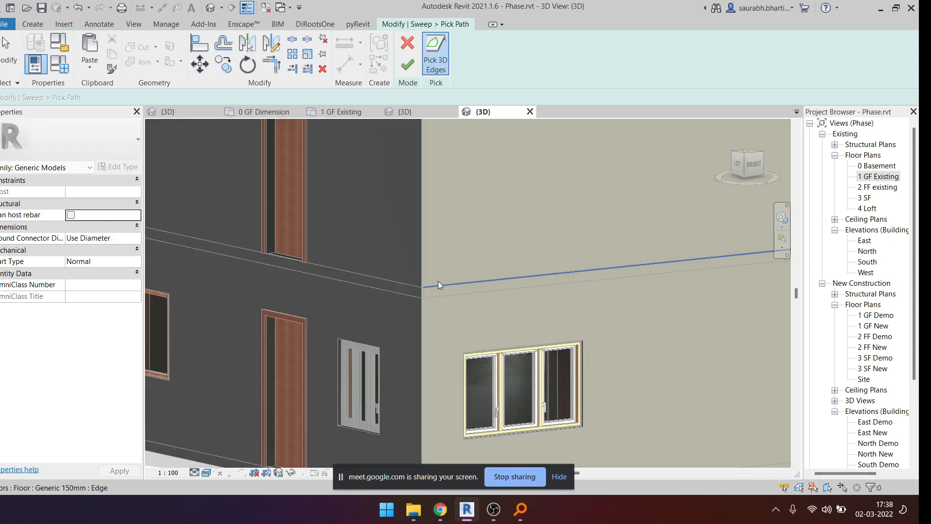
scroll(464, 281, "down", 4)
scroll(480, 281, "up", 3)
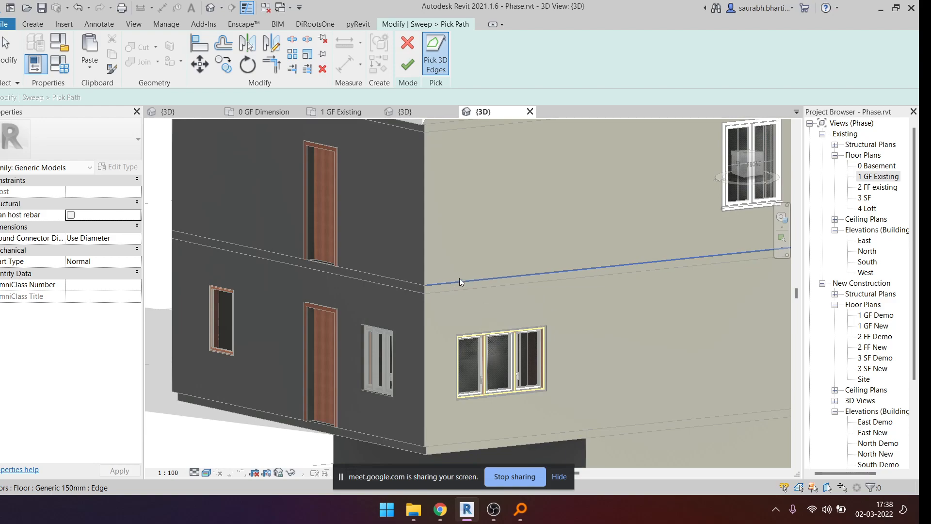
left_click(537, 273)
- Add the side wall's floor edges on both sides of the upper door and the rear wall's edge to the path
scroll(464, 301, "down", 3)
middle_click_drag(463, 301, 580, 283, "shift")
middle_click_drag(491, 246, 427, 320, "shift")
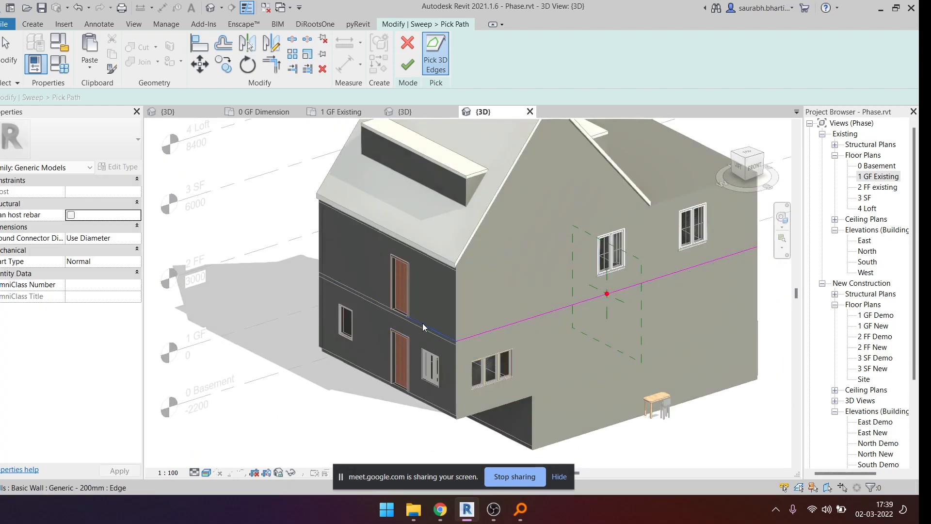
middle_click_drag(429, 347, 492, 327, "shift")
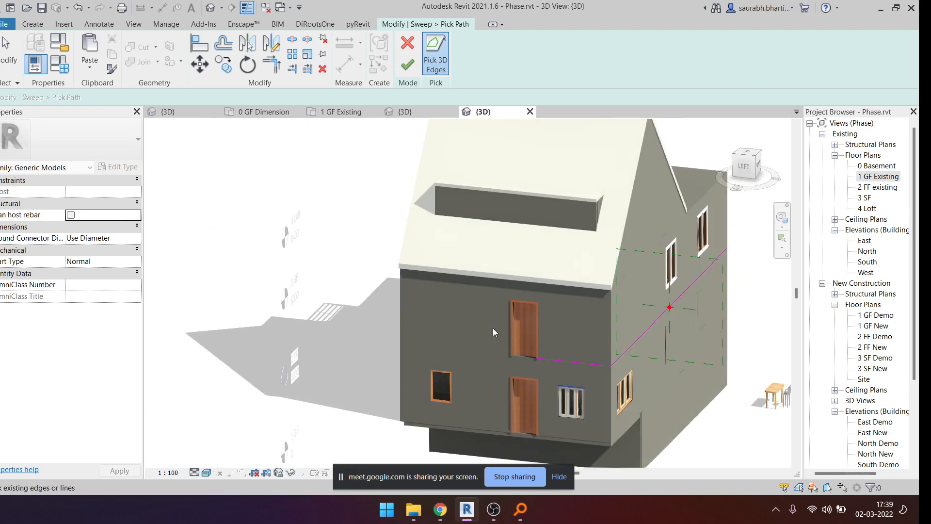
scroll(461, 349, "up", 5)
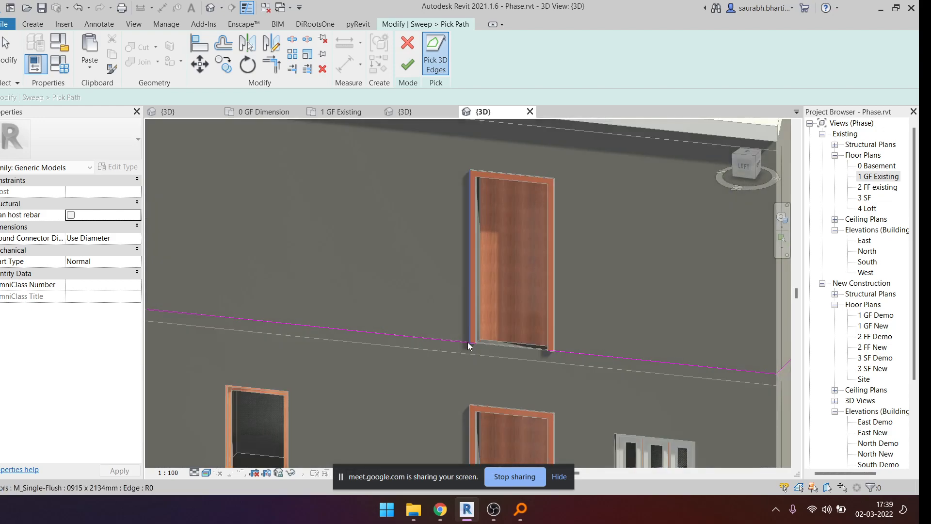
scroll(390, 338, "down", 10)
middle_click_drag(390, 337, 602, 361, "shift")
middle_click_drag(502, 322, 400, 325, "shift")
- Try to finish the sweep path and inspect the picked lines around the side wall's upper door
left_click(412, 70)
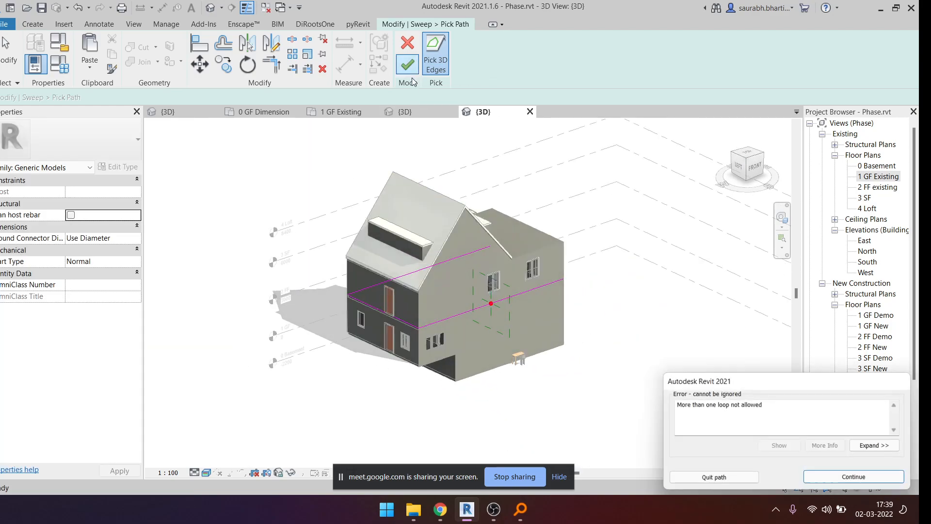
left_click_drag(789, 402, 665, 411)
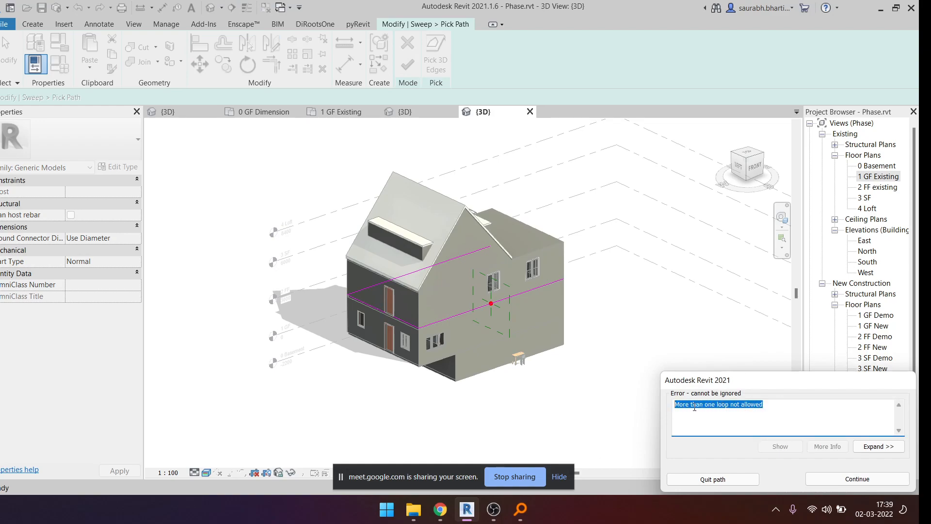
scroll(377, 312, "up", 6)
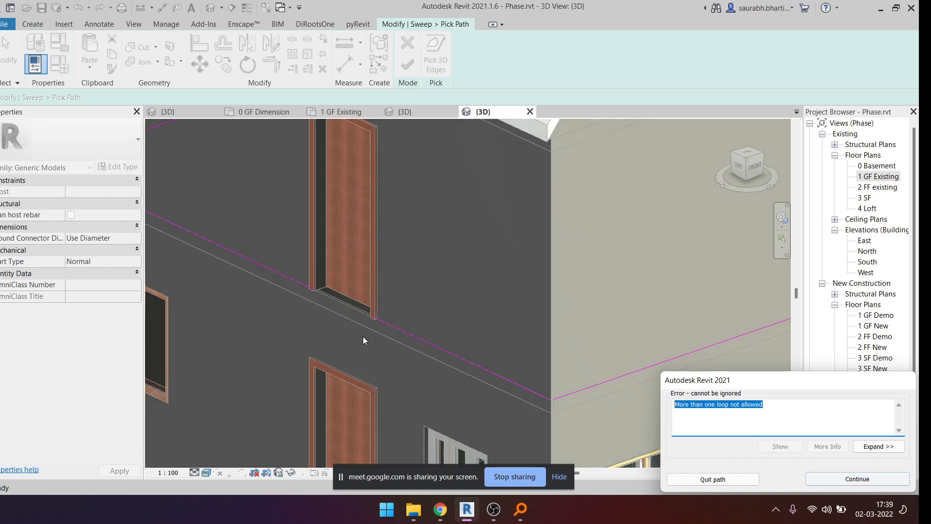
scroll(363, 338, "down", 6)
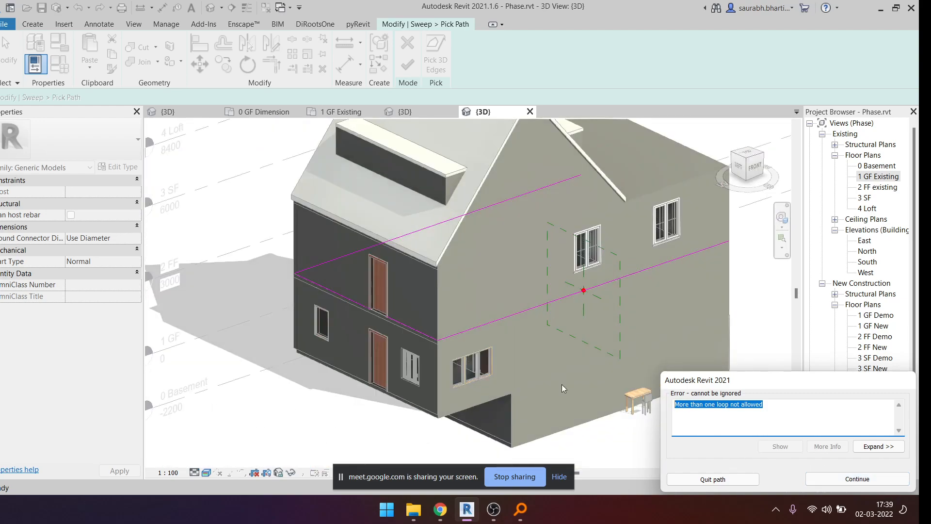
middle_click_drag(474, 356, 398, 394, "shift")
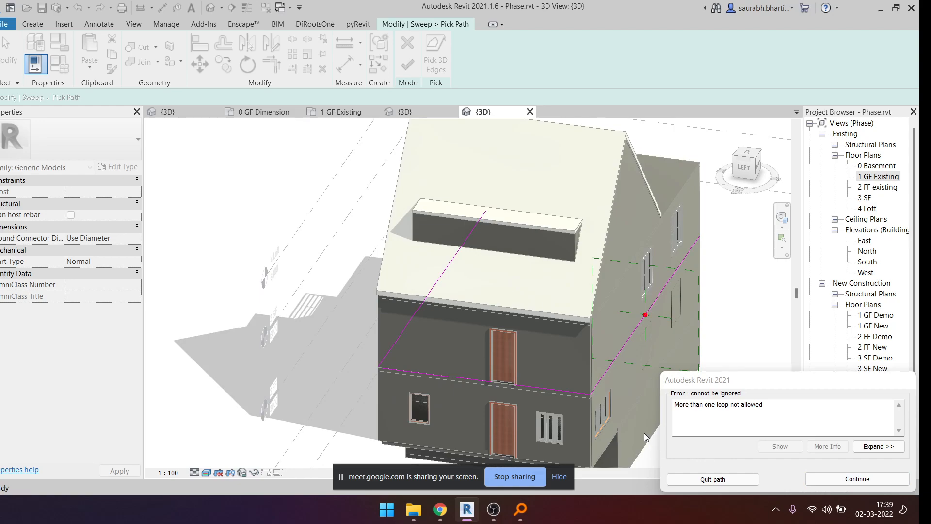
left_click(822, 478)
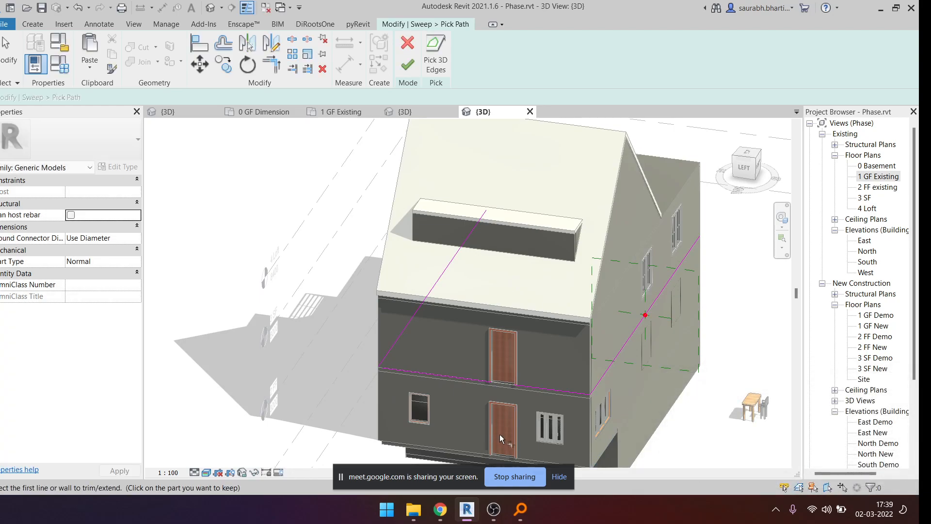
- Join the side wall's path segments across the upper door with Trim/Extend and try to finish the path again
scroll(435, 371, "down", 4)
middle_click_drag(434, 372, 379, 160, "shift")
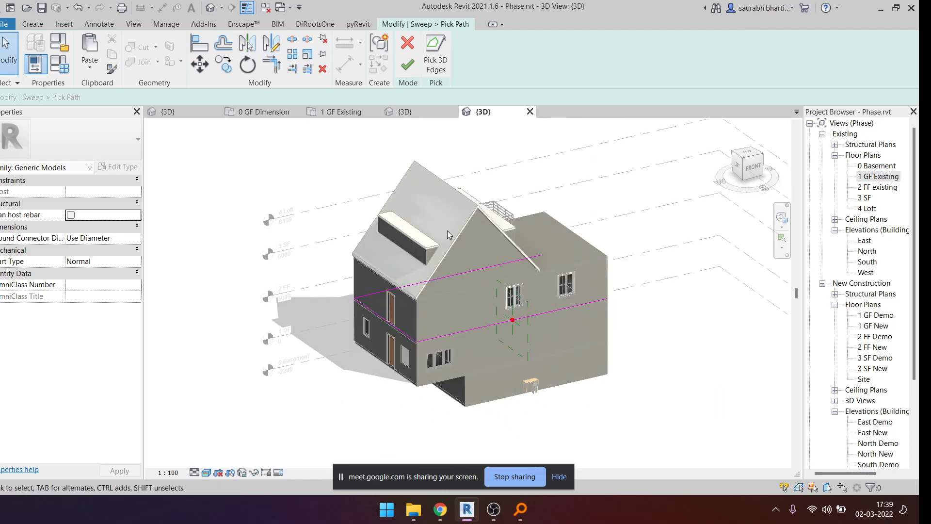
middle_click_drag(435, 358, 476, 327, "shift")
scroll(554, 325, "up", 5)
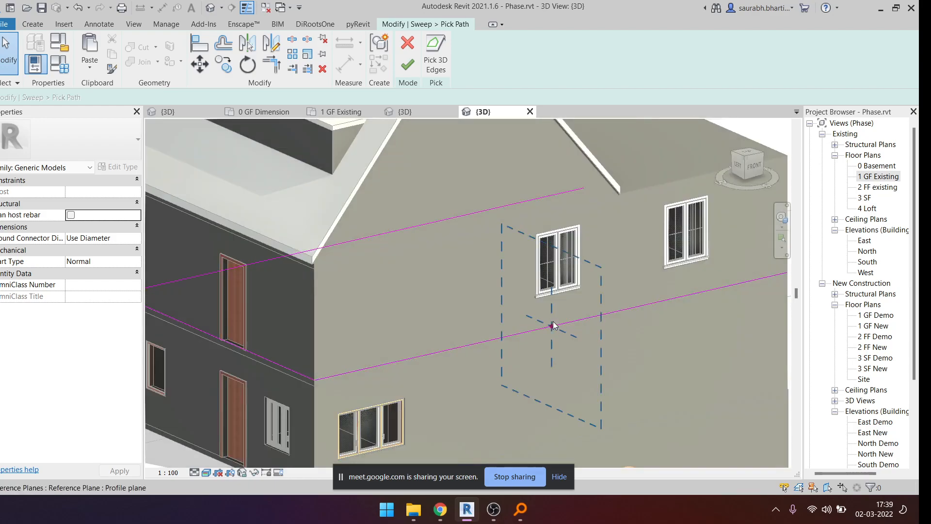
scroll(459, 145, "down", 3)
left_click(408, 65)
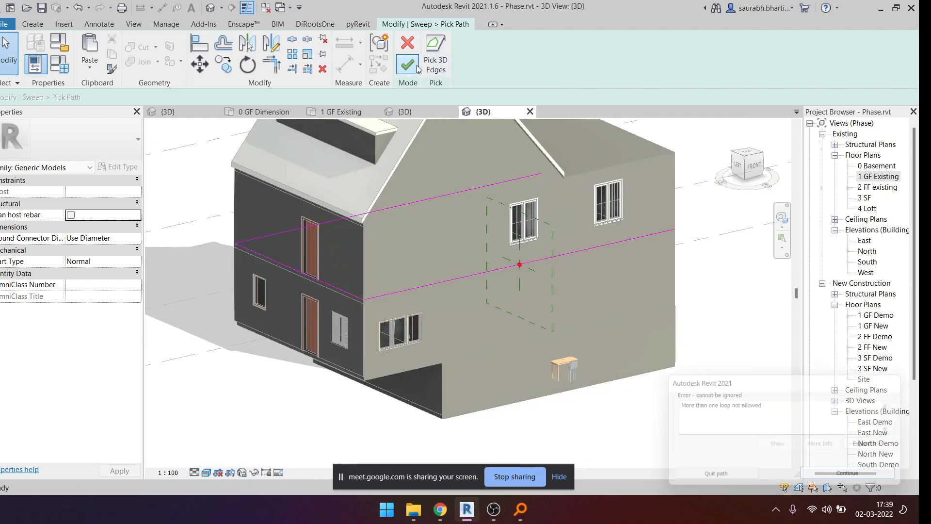
key("Return")
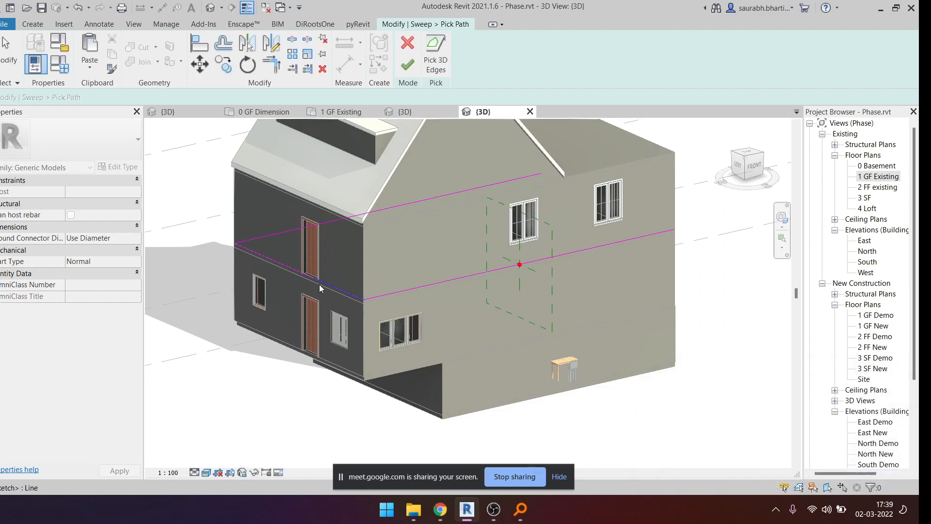
- Remove the side segment between door and front corner, extend the remaining side line to the front line, and retry finishing the path
scroll(334, 290, "up", 1)
scroll(339, 289, "up", 3)
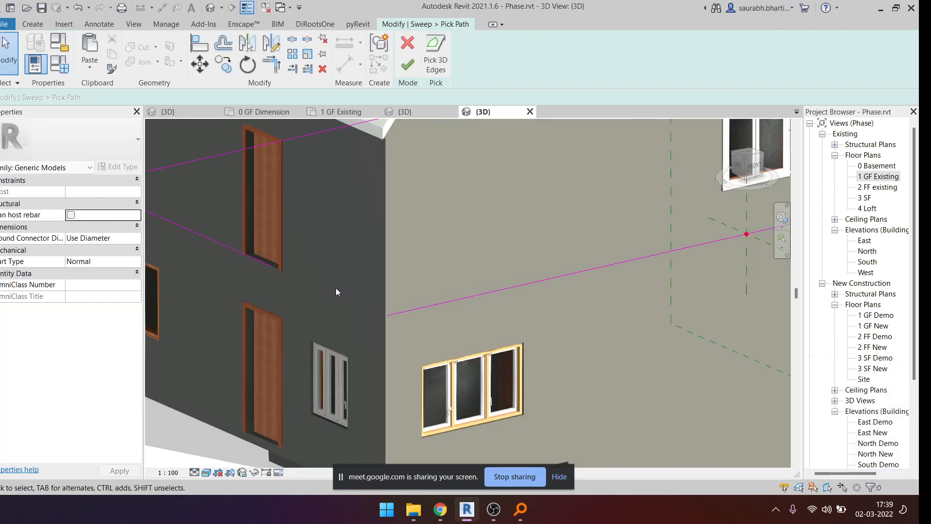
key("t")
key("r")
left_click(267, 267)
left_click(437, 304)
scroll(409, 281, "down", 3)
left_click(408, 65)
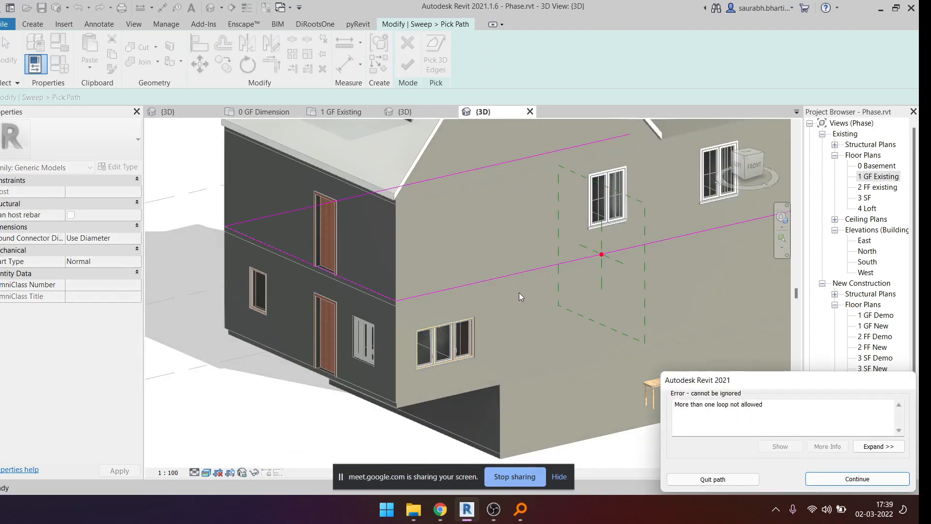
- Join the path lines of the side and rear walls at the back corner with Trim/Extend and finish the path
scroll(532, 295, "down", 3)
middle_click_drag(532, 294, 583, 331, "shift")
scroll(597, 321, "up", 5)
scroll(597, 321, "up", 3)
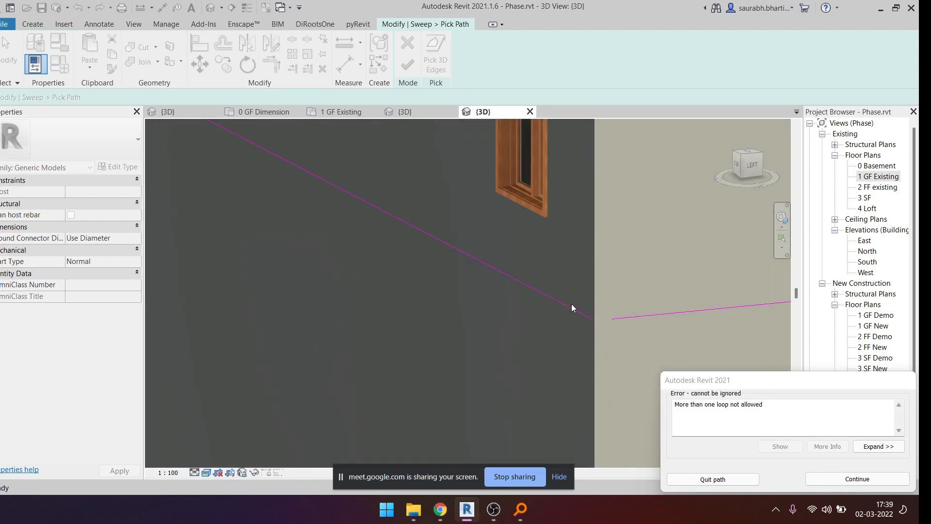
left_click(823, 479)
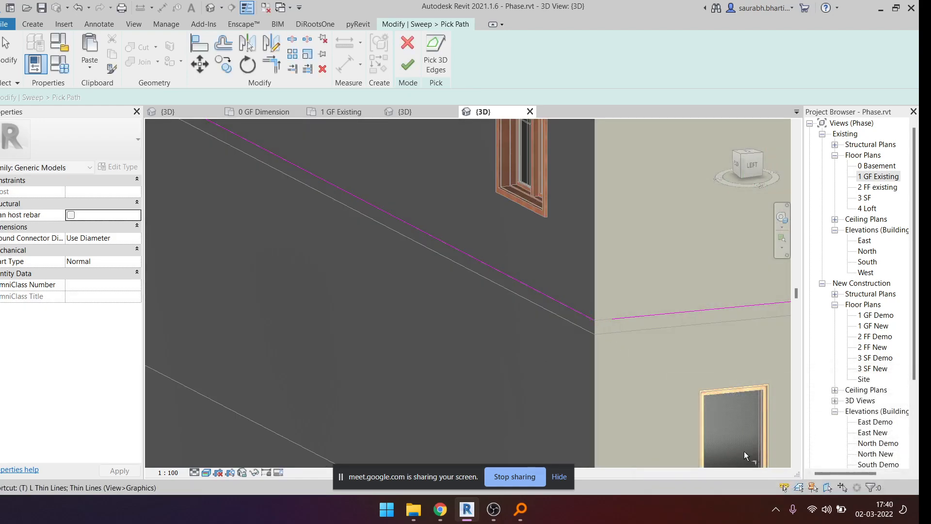
left_click(631, 319)
left_click(630, 319)
scroll(387, 246, "down", 10)
middle_click_drag(430, 273, 340, 269, "shift")
left_click(409, 64)
- Assign the profile M_Stair Nosing - Radius:20mm to the sweep and finish it
middle_click_drag(488, 203, 558, 223, "shift")
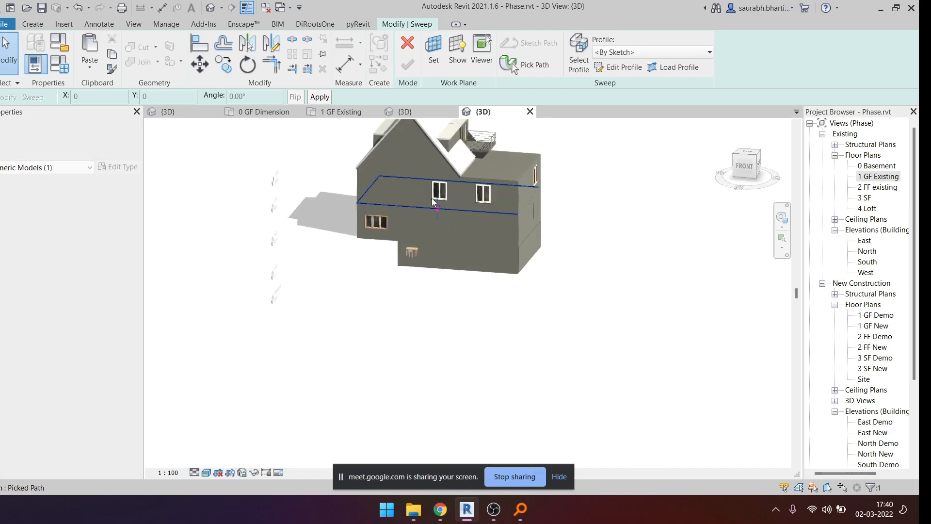
left_click(618, 52)
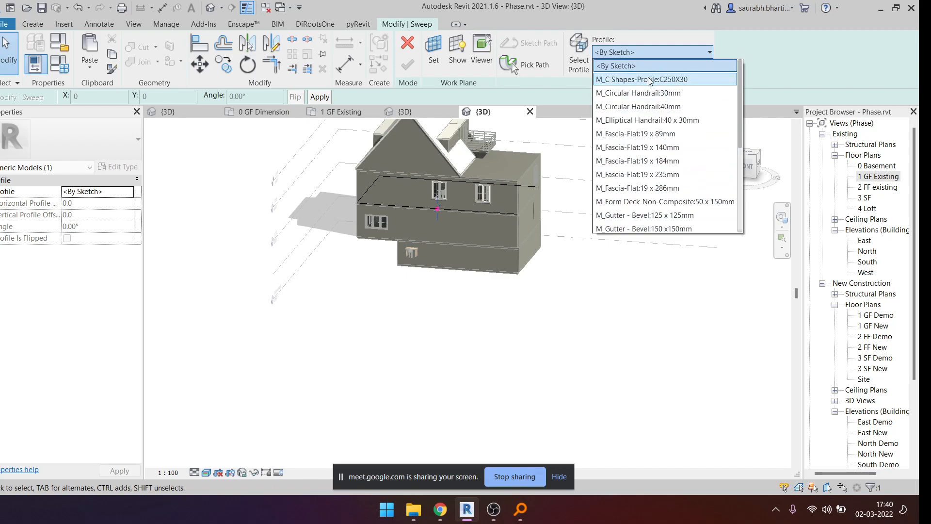
scroll(653, 176, "down", 4)
scroll(652, 218, "up", 4)
scroll(652, 216, "down", 4)
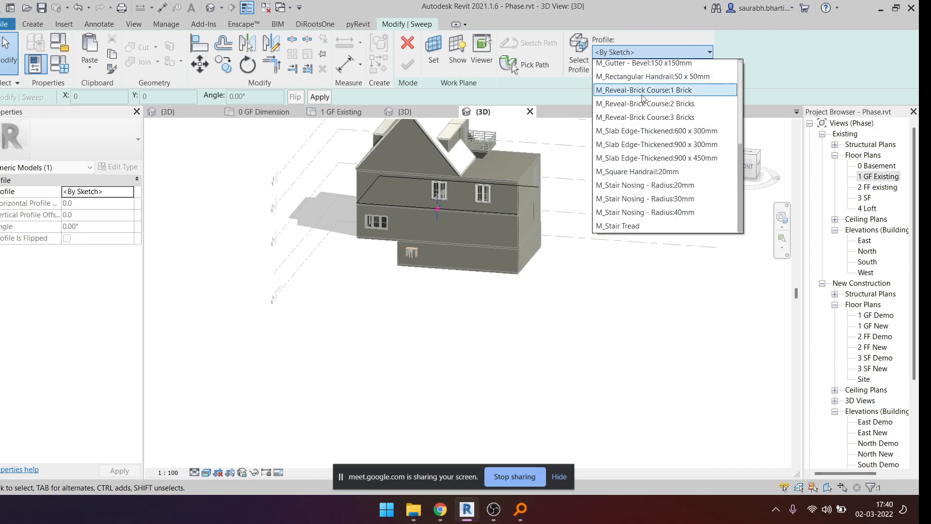
left_click(633, 185)
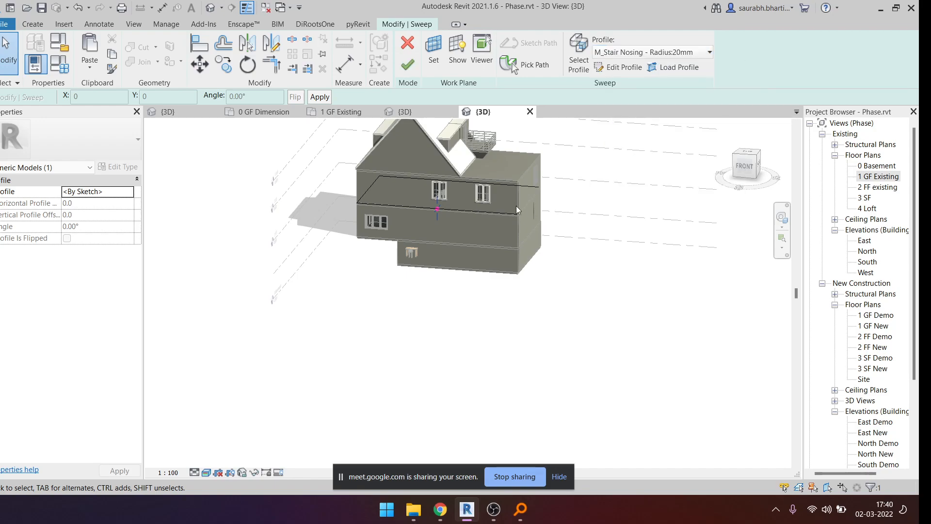
left_click(407, 65)
- Examine the sweep along the front wall and its rounded cross-section at the far corner
scroll(443, 209, "up", 10)
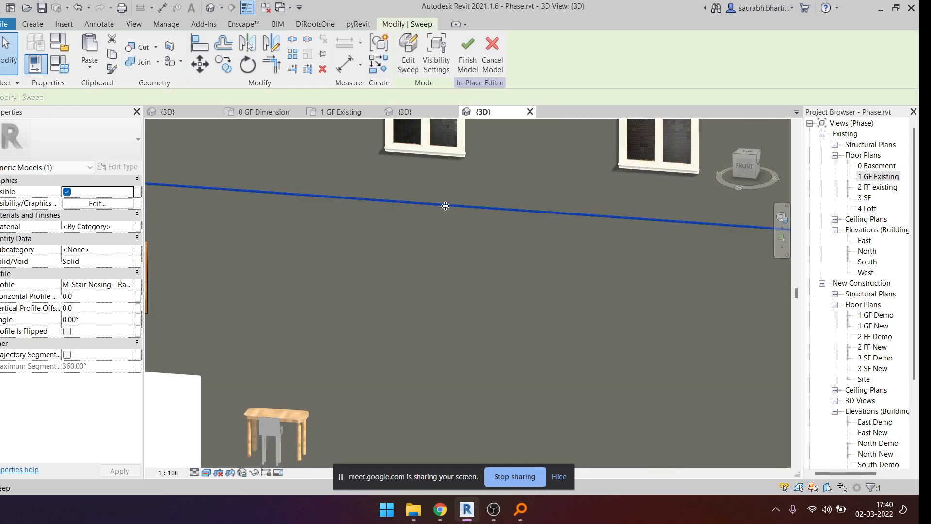
scroll(438, 194, "down", 8)
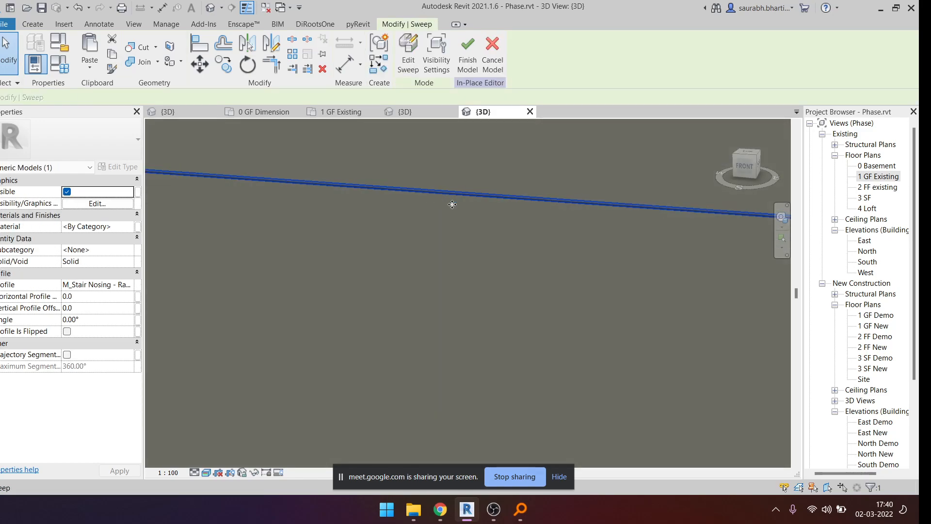
middle_click_drag(625, 238, 560, 227, "shift")
scroll(594, 244, "up", 5)
scroll(642, 220, "up", 2)
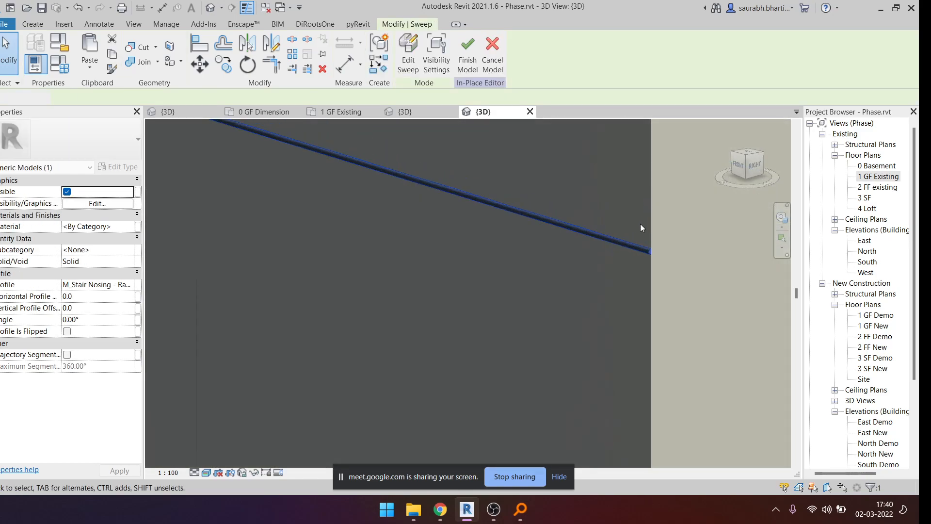
left_click(642, 220)
scroll(645, 249, "up", 8)
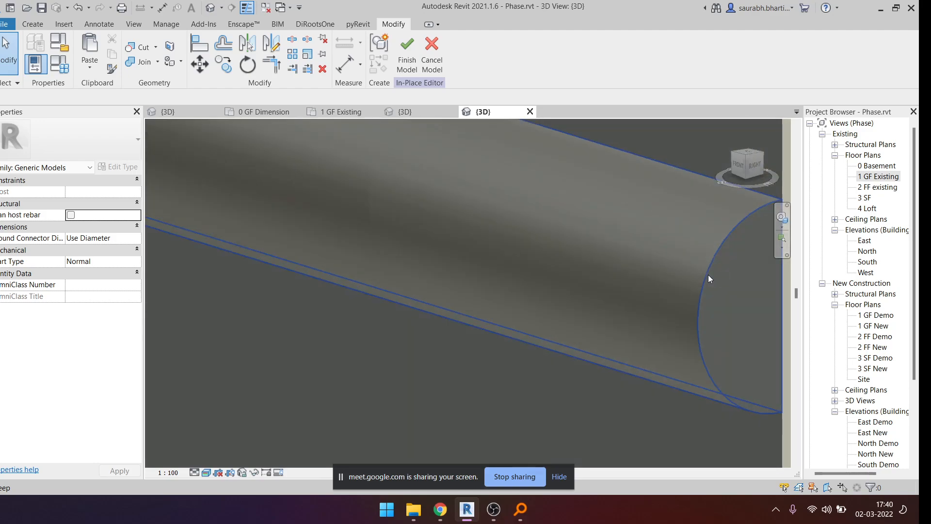
left_click(688, 271)
scroll(509, 274, "down", 3)
scroll(509, 275, "down", 9)
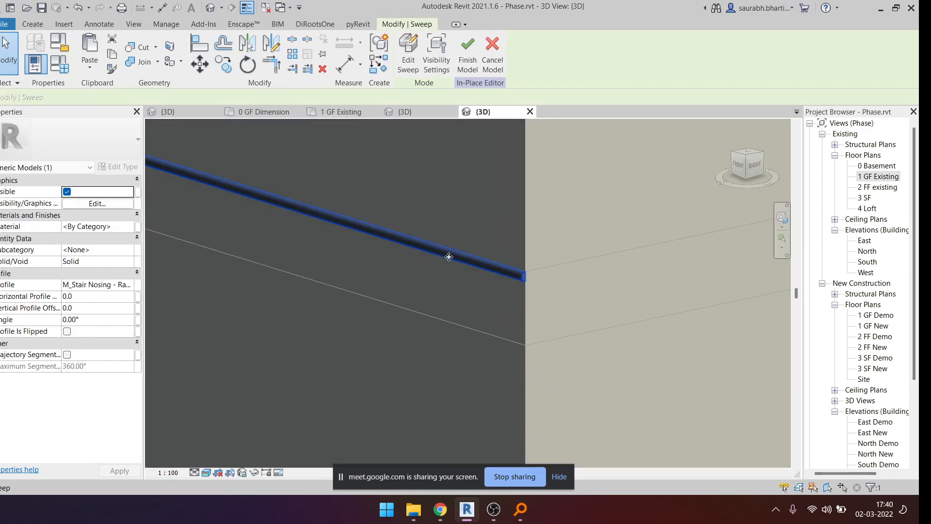
- Open the finished sweep for editing, try to access its profile, and finish the sweep edit
middle_click_drag(355, 235, 568, 283, "shift")
scroll(476, 272, "down", 10)
left_click(408, 53)
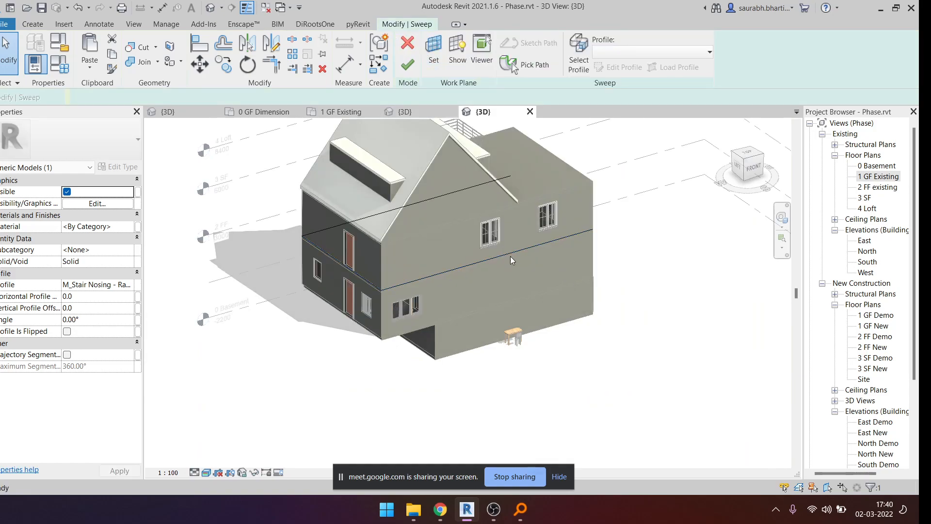
left_click(639, 54)
left_click(640, 55)
left_click(525, 68)
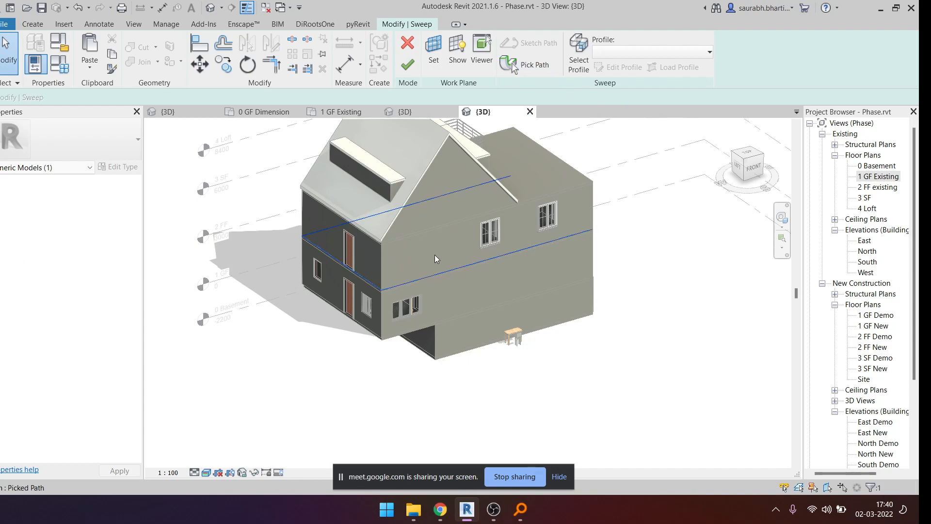
scroll(389, 301, "up", 10)
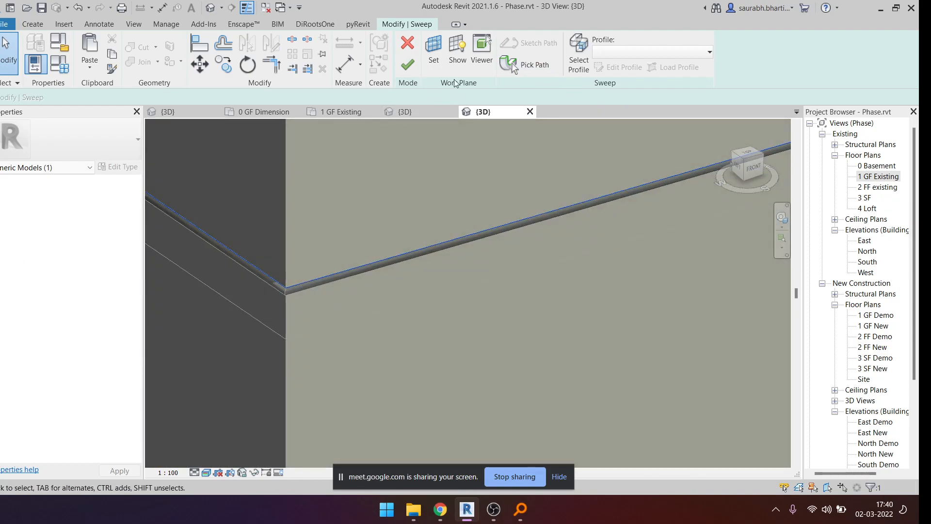
left_click(407, 64)
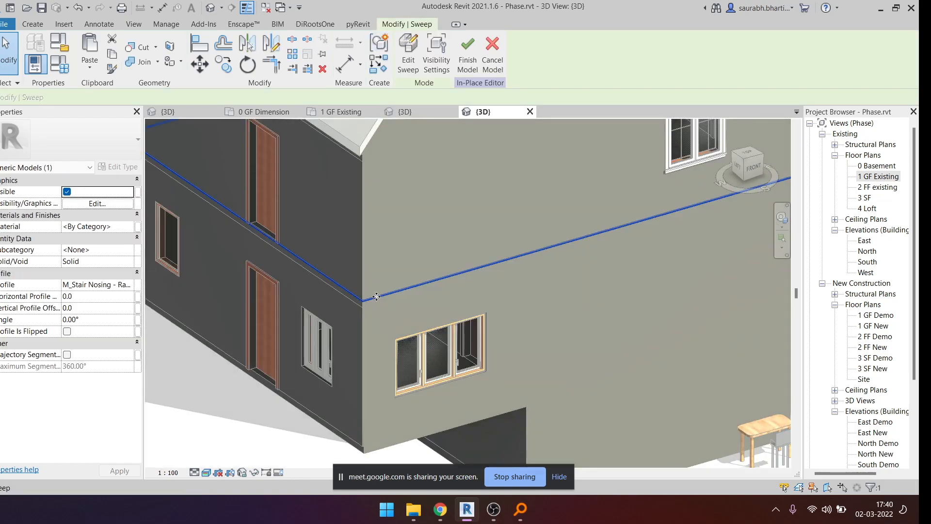
- Reselect the sweep at the front corner, reopen it for editing, and open its picked path on the front wall
left_click(398, 237)
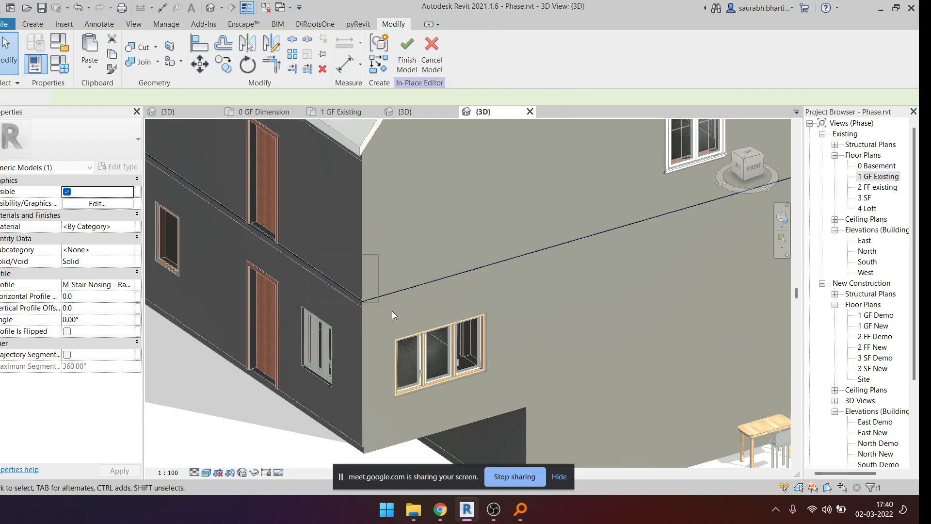
mouse_move(428, 330)
left_mouse_down()
mouse_move(356, 241)
mouse_move(362, 229)
left_mouse_up()
left_click(407, 55)
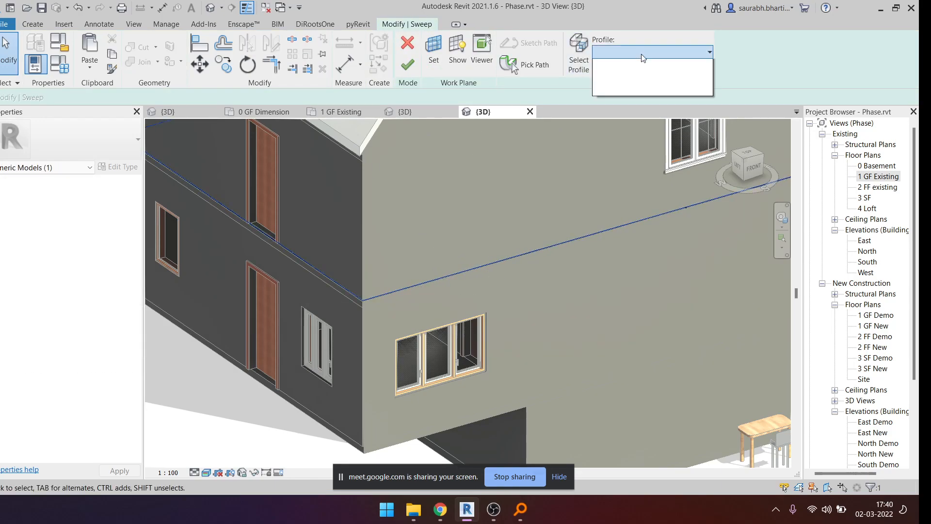
left_click(409, 283)
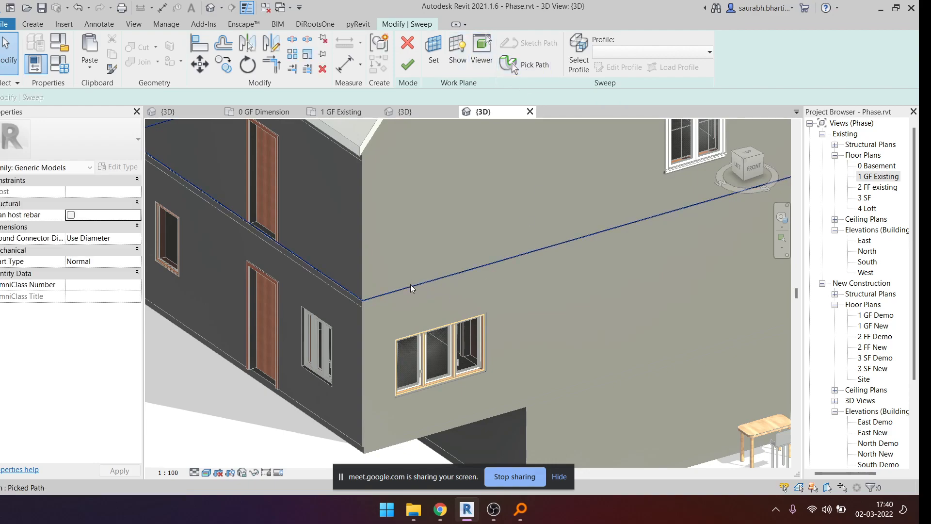
left_click(526, 63)
left_click(466, 270)
mouse_move(466, 271)
middle_mouse_down("shift")
mouse_move(629, 315)
mouse_move(444, 287)
mouse_move(508, 192)
mouse_move(530, 241)
middle_mouse_up("shift")
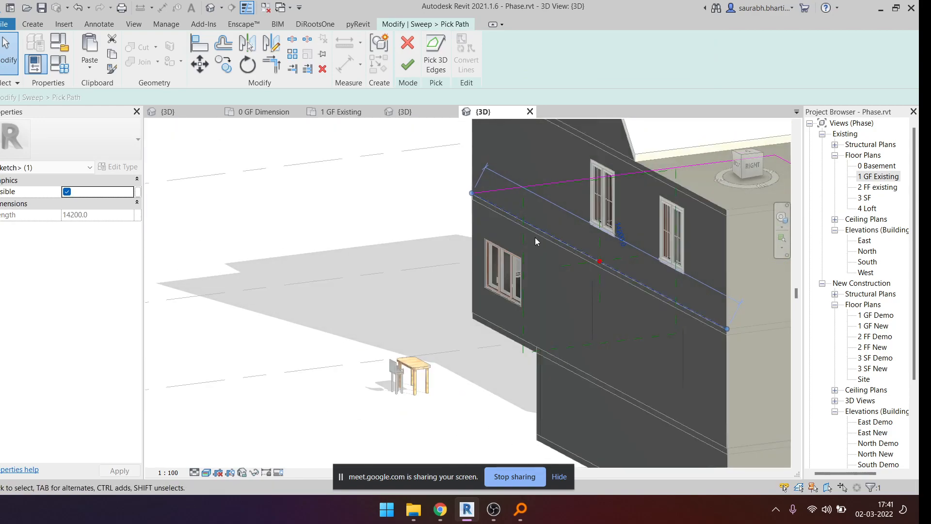
- Try to select the sweep's profile at the front wall path to change it
left_click(634, 53)
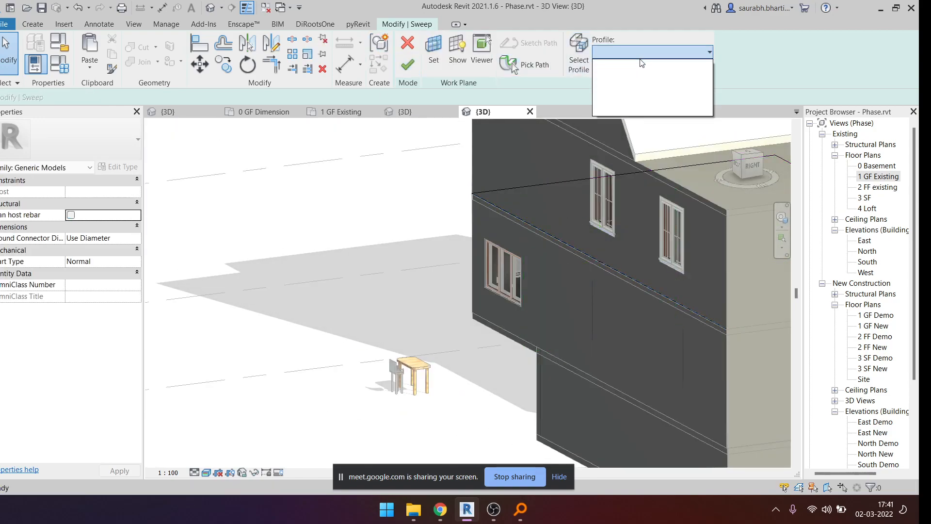
left_click(638, 80)
scroll(543, 252, "down", 2)
middle_click_drag(538, 264, 575, 259, "shift")
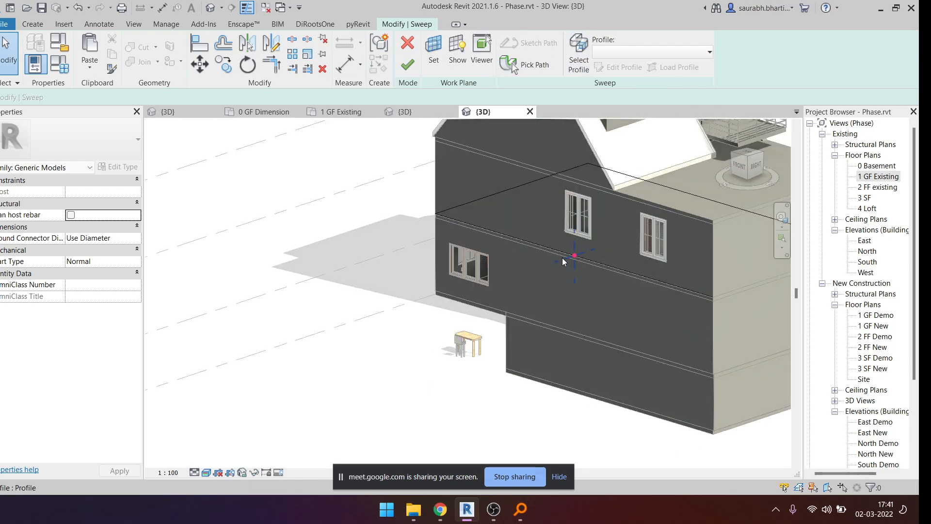
left_click(551, 249)
scroll(496, 241, "up", 4)
scroll(495, 240, "up", 3)
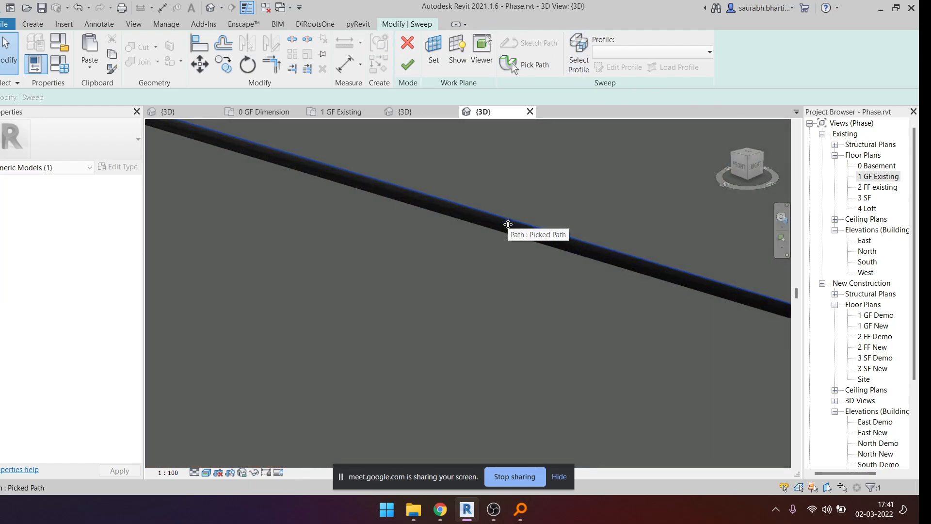
left_click(499, 223)
left_click(497, 214)
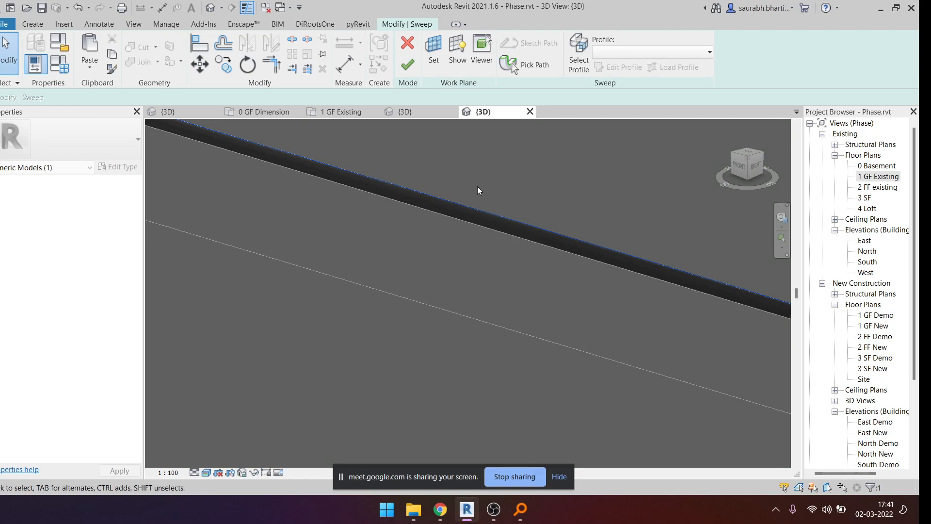
- Cancel the sweep edit and delete the existing sweep from the in-place model
key("Escape")
left_click(407, 43)
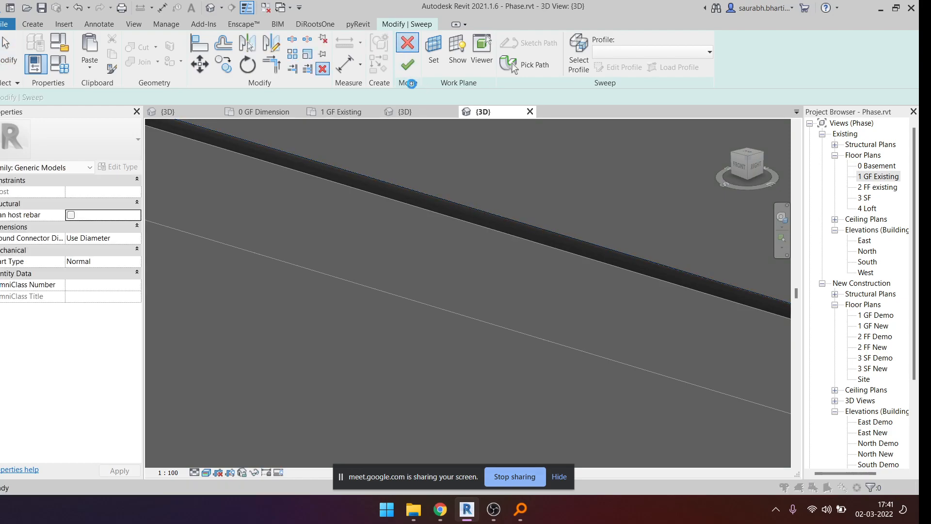
left_click(478, 259)
scroll(454, 231, "down", 5)
scroll(513, 222, "up", 6)
key("Escape")
scroll(497, 237, "down", 4)
scroll(514, 239, "up", 2)
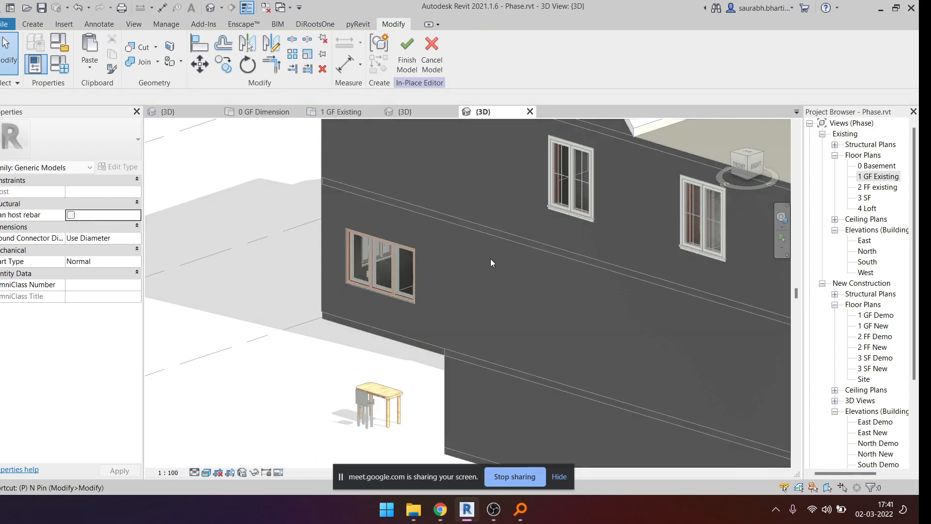
- Start a new sweep and pick the front, side and rear wall edges at the 2 FF level as its path
left_click(33, 24)
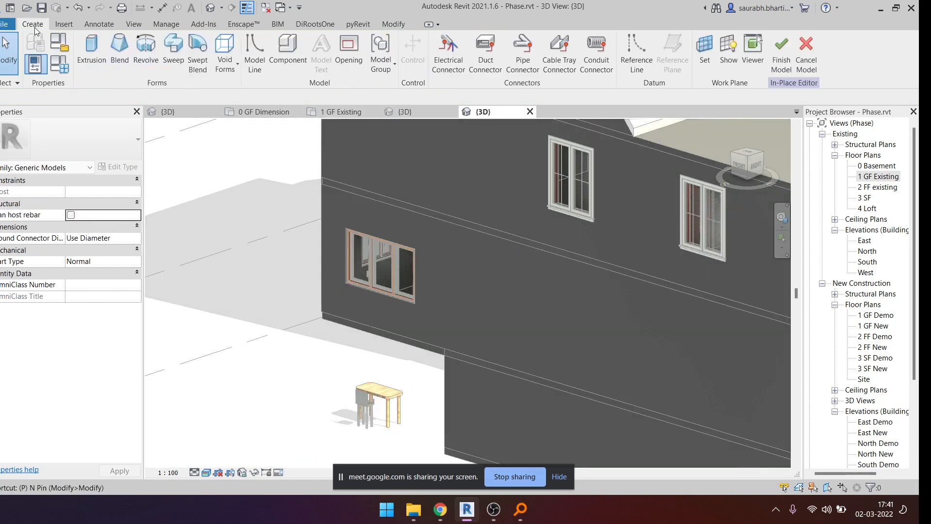
left_click(147, 67)
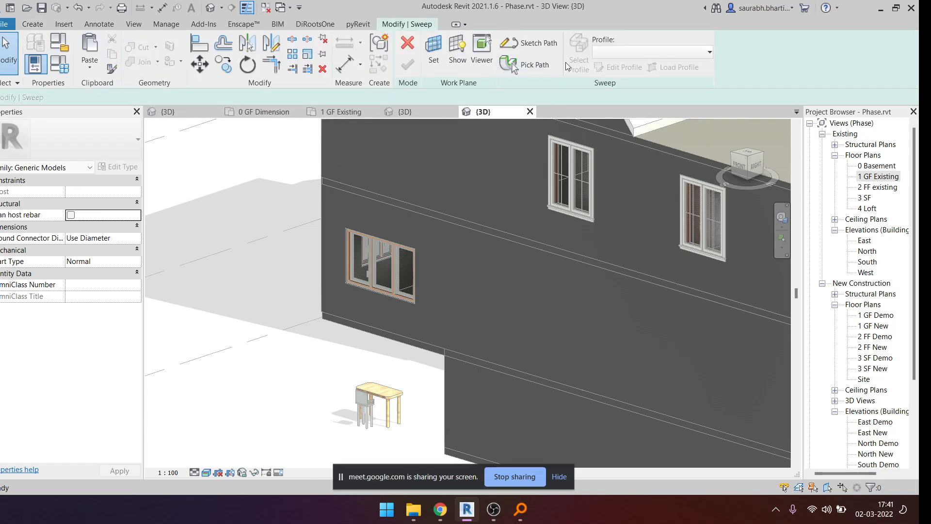
left_click(535, 71)
left_click(520, 234)
scroll(405, 231, "down", 3)
middle_click_drag(406, 232, 686, 282, "shift")
scroll(432, 342, "up", 4)
scroll(423, 333, "down", 4)
middle_click_drag(423, 333, 449, 358, "shift")
- Join the side and rear path lines at the back corner with Trim/Extend and try to finish the path
left_click(401, 331)
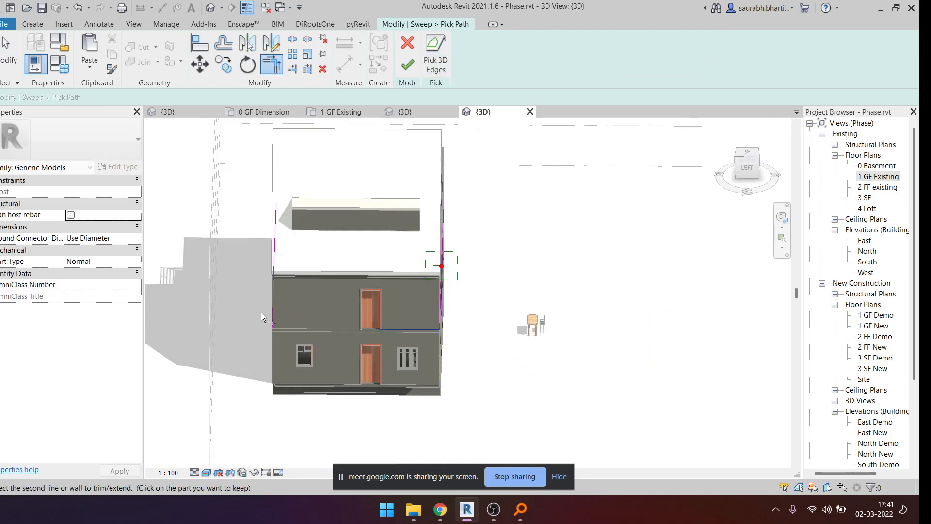
left_click(270, 316)
middle_click_drag(427, 314, 456, 292, "shift")
key("Escape")
scroll(432, 289, "up", 5)
scroll(432, 289, "up", 3)
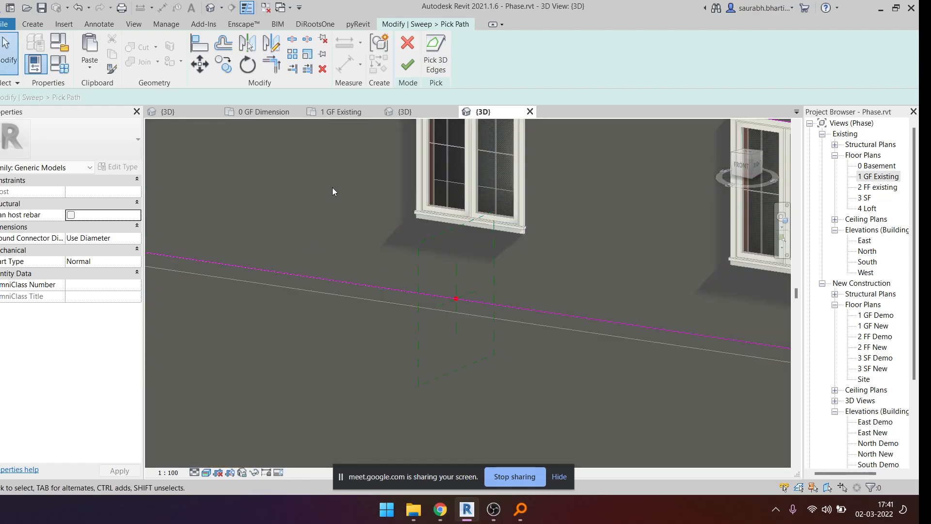
left_click(406, 66)
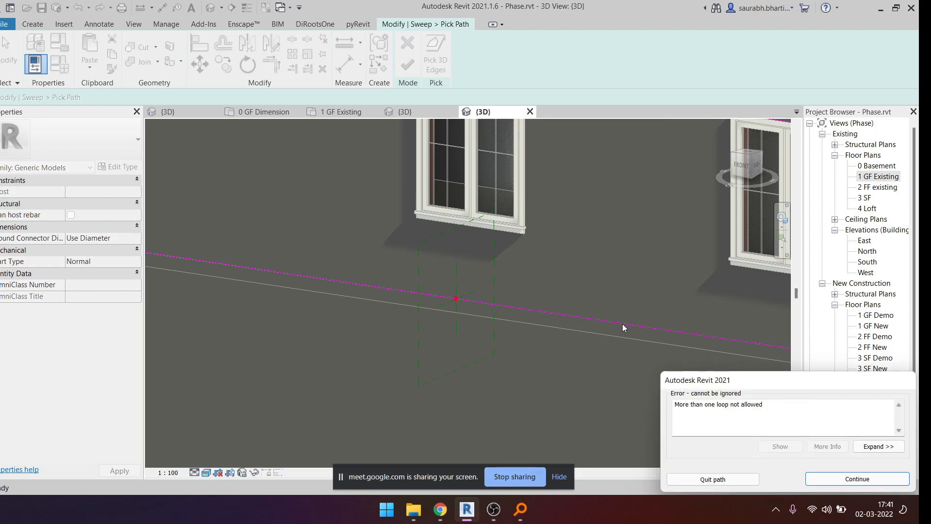
key("Return")
- Join the side and front path lines at the front corner with Trim/Extend and finish the path
scroll(413, 329, "down", 5)
middle_click_drag(413, 329, 487, 382, "shift")
scroll(349, 391, "up", 6)
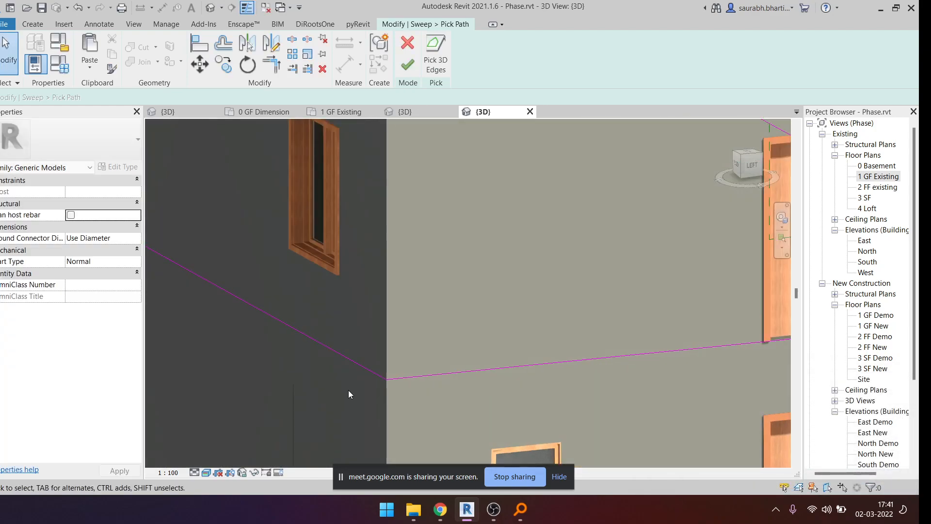
scroll(349, 395, "up", 3)
key("t")
key("r")
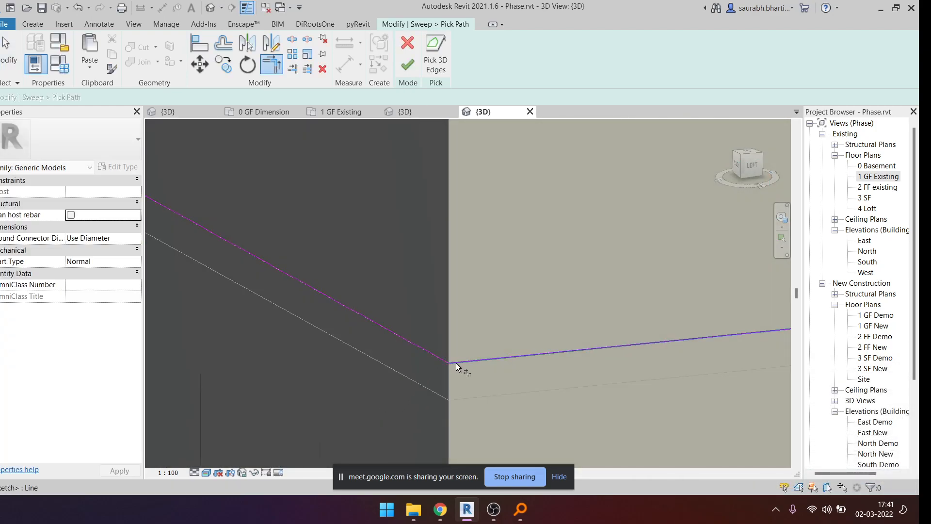
scroll(457, 363, "down", 5)
scroll(561, 353, "up", 6)
left_click(557, 361)
middle_click_drag(689, 353, 462, 385)
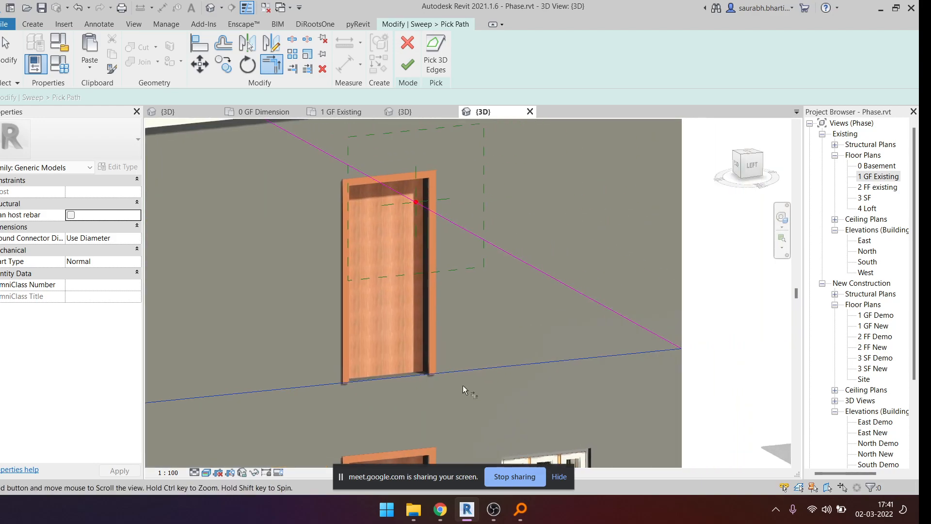
left_click(669, 340)
scroll(669, 340, "down", 5)
scroll(683, 234, "up", 4)
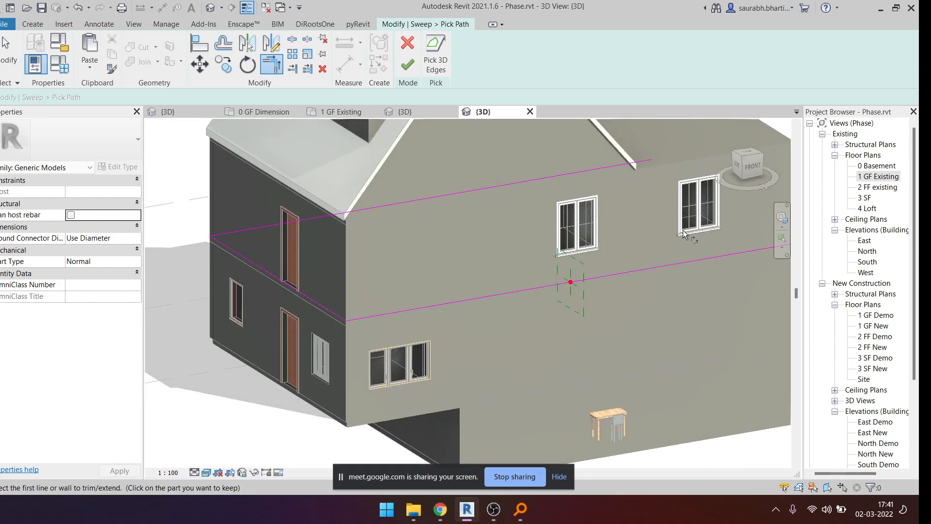
left_click(412, 73)
- Open the sweep's By Sketch profile for editing with the Line tool and orient the 3D view to the Right face
scroll(511, 260, "down", 3)
middle_click_drag(574, 303, 703, 280, "shift")
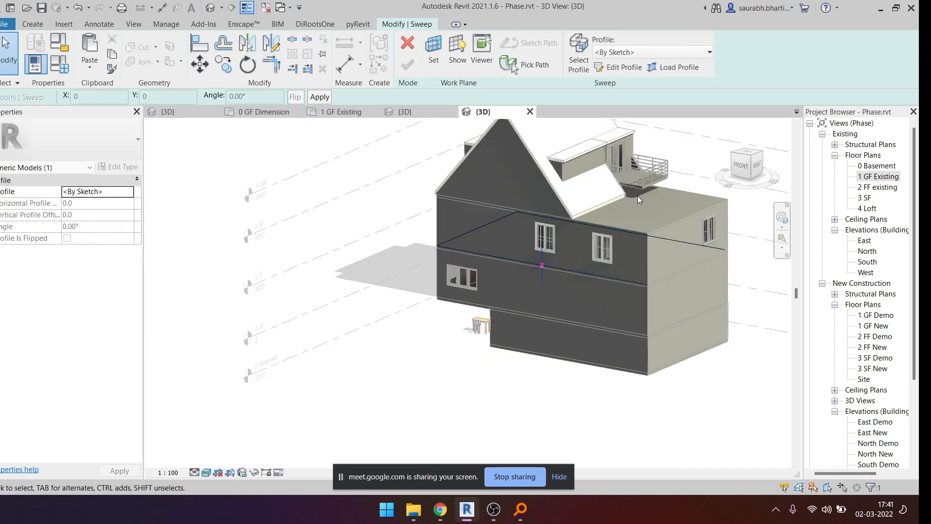
scroll(594, 279, "up", 5)
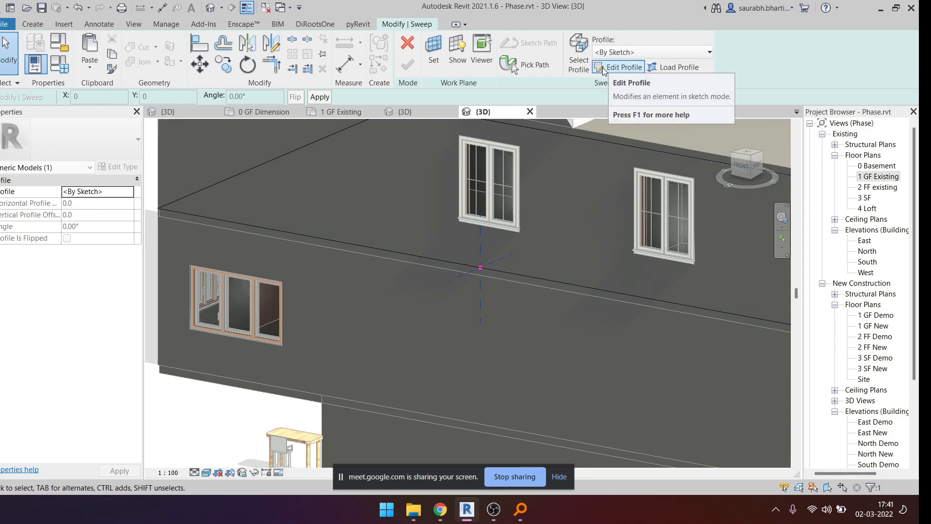
left_click(611, 52)
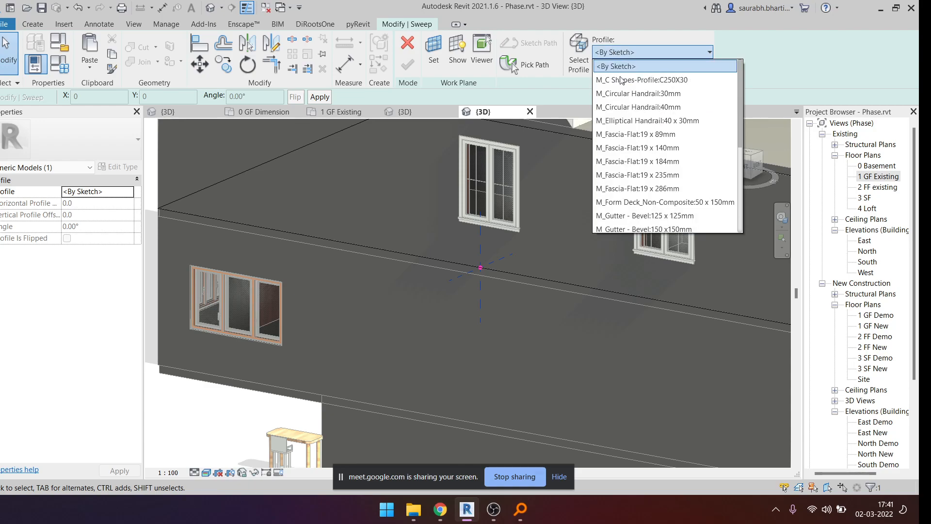
left_click(627, 14)
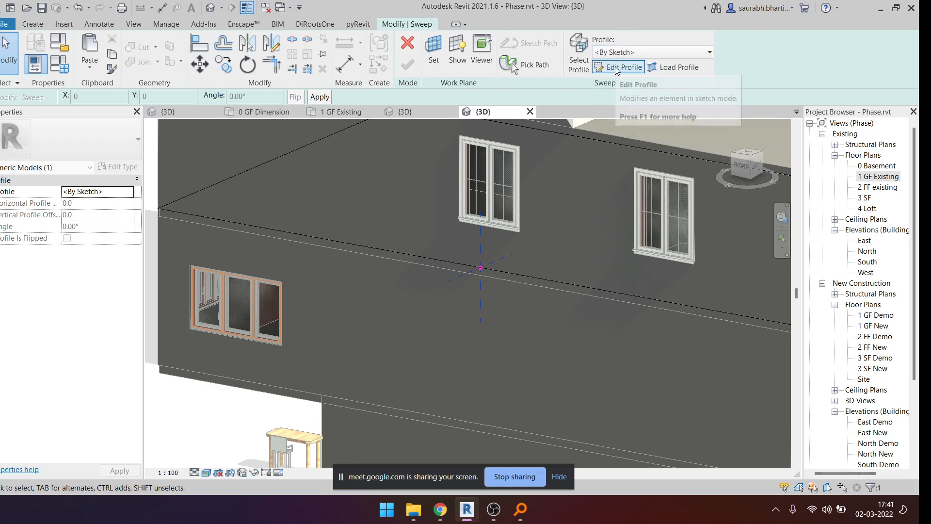
left_click(616, 68)
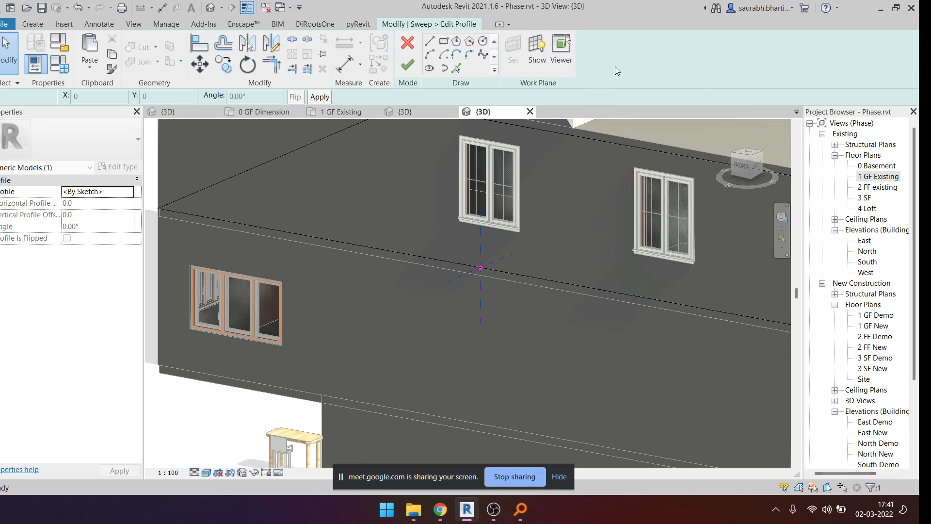
left_click(480, 267)
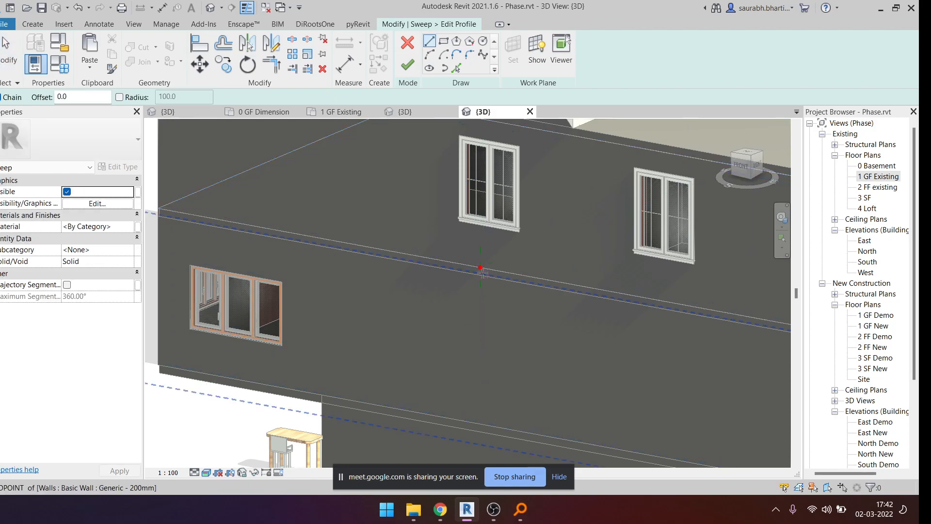
scroll(483, 273, "down", 10)
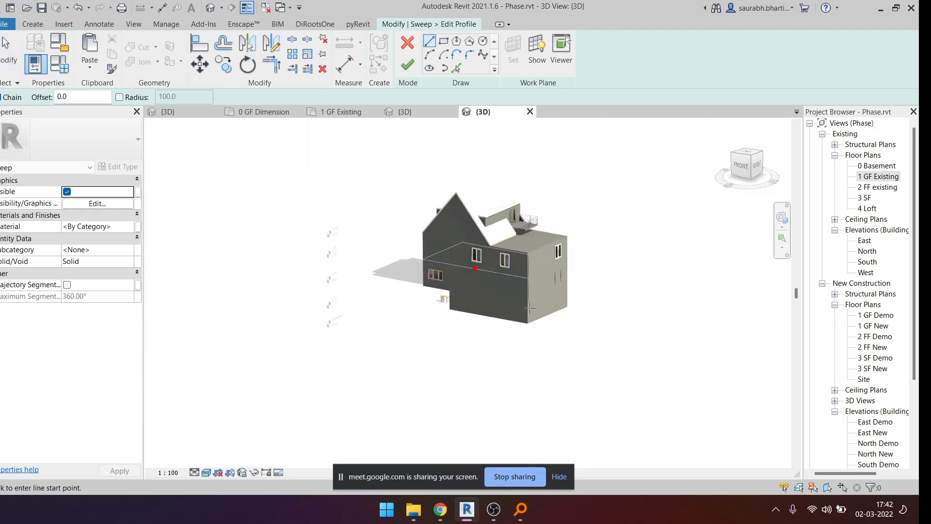
middle_click_drag(483, 273, 483, 330, "shift")
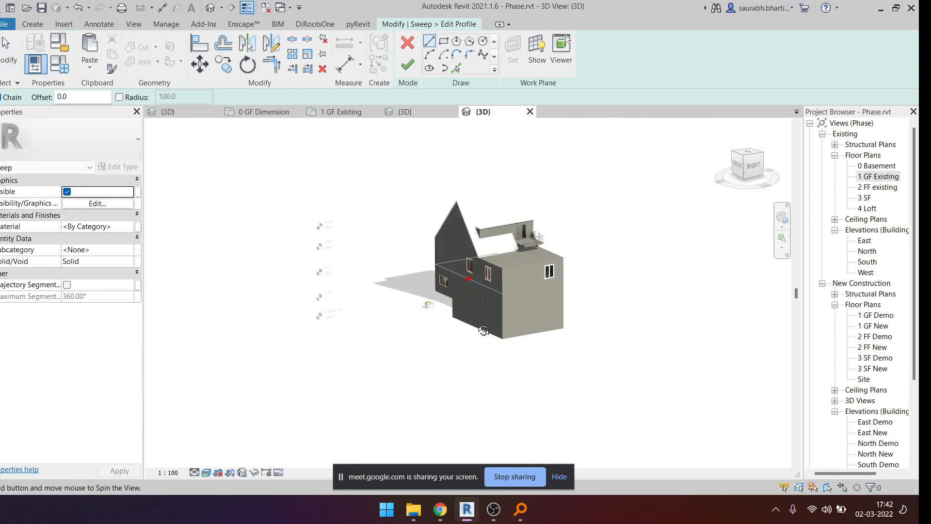
left_click(754, 166)
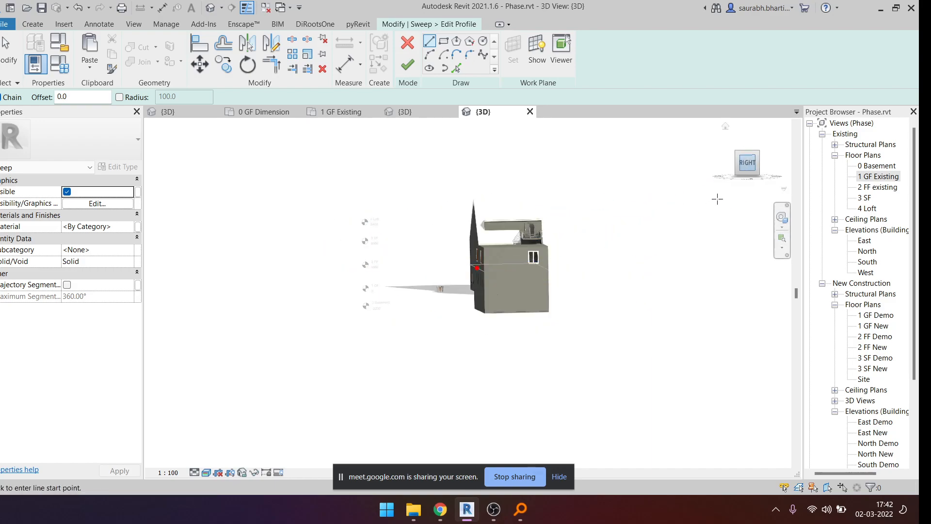
scroll(461, 268, "up", 6)
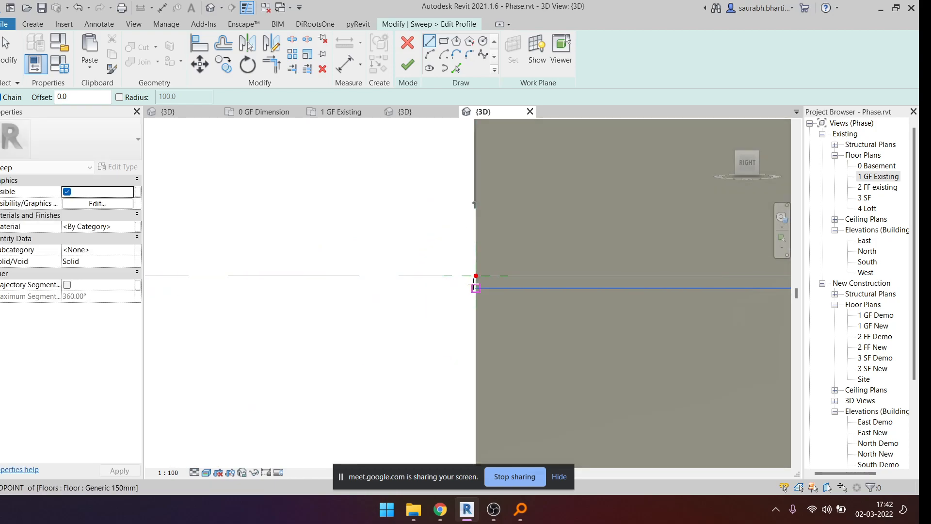
- Switch to Chrome and view the crown molding in building image results as a reference for the profile
mouse_move(444, 508)
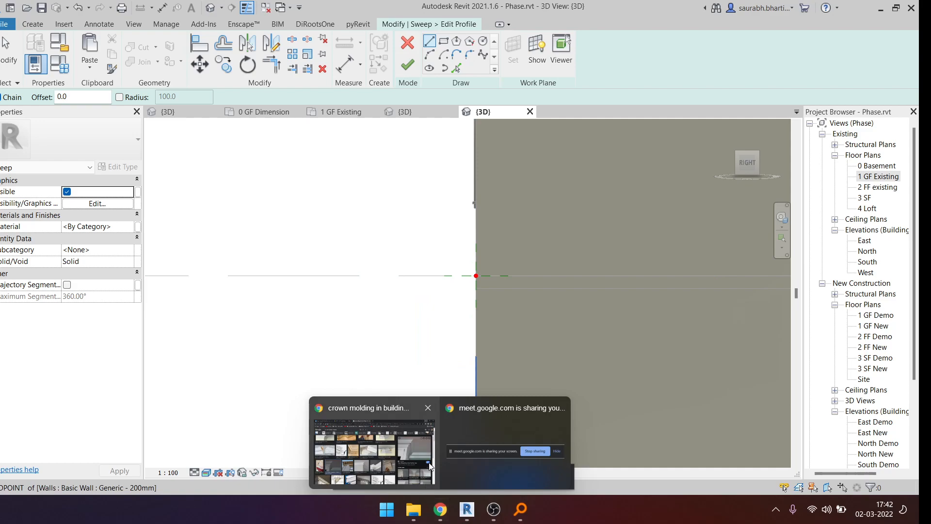
left_click(373, 448)
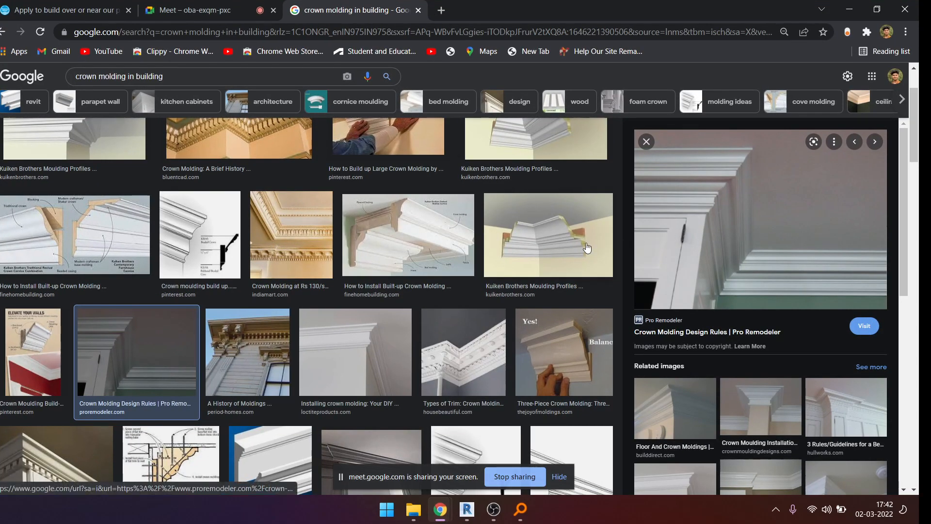
- View the Three-Piece Crown Molding image as a profile reference and switch back to Revit
scroll(565, 342, "down", 1)
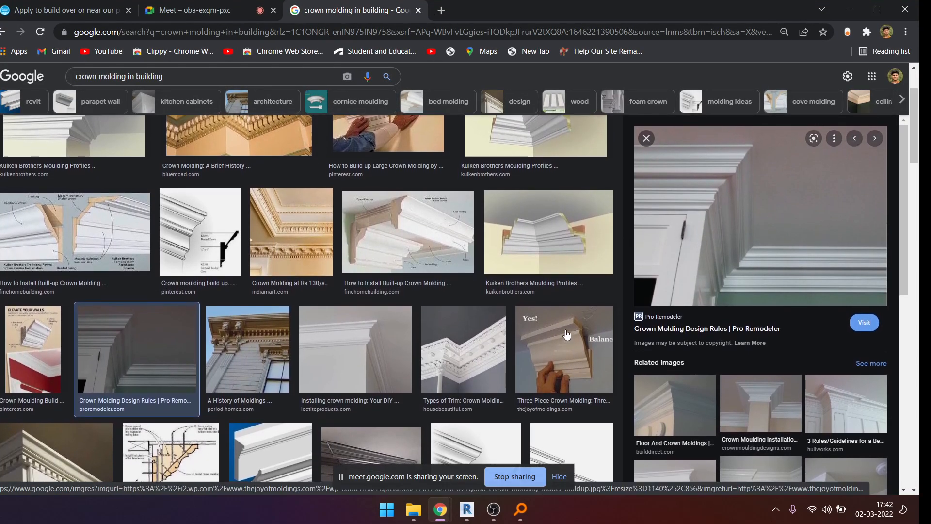
left_click(566, 334)
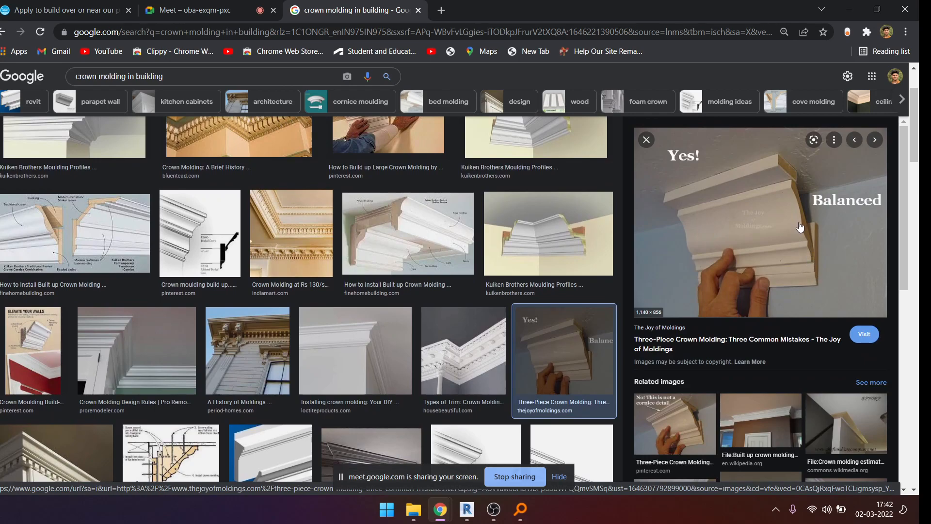
left_click(849, 8)
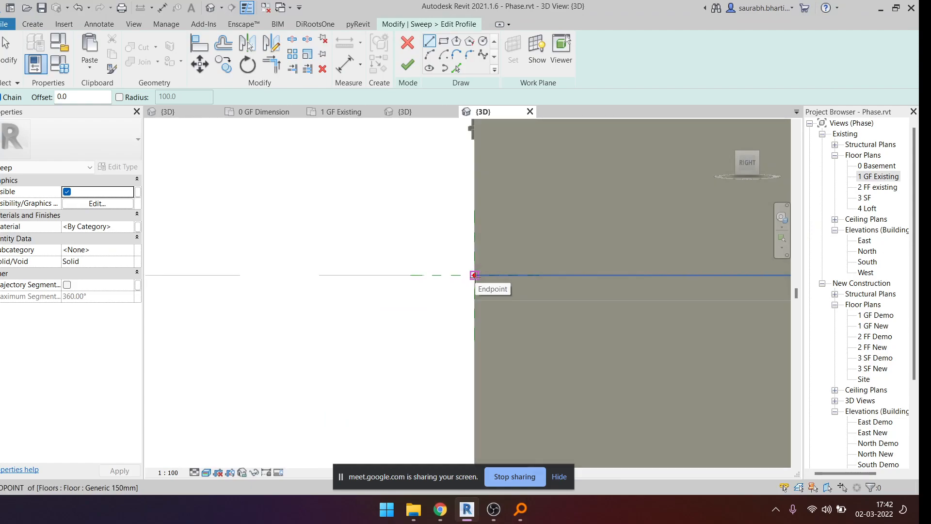
scroll(473, 272, "down", 5)
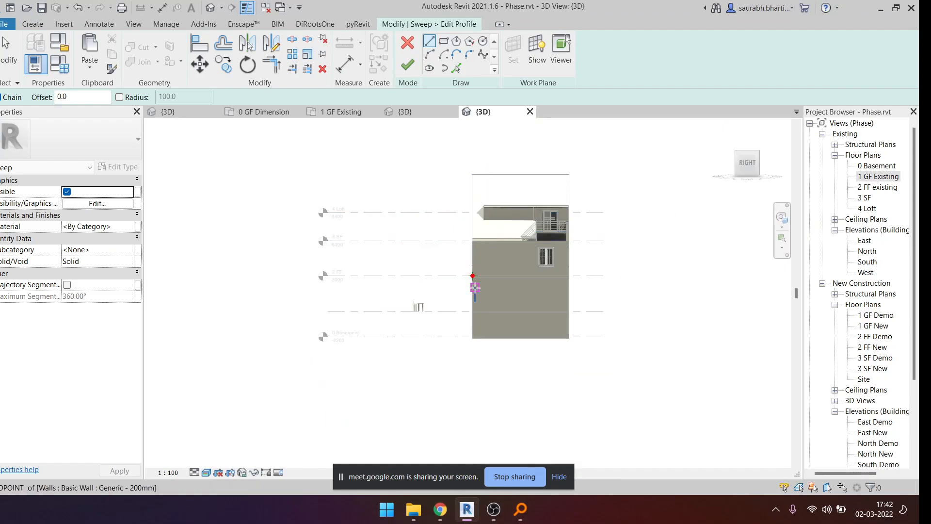
scroll(475, 287, "up", 5)
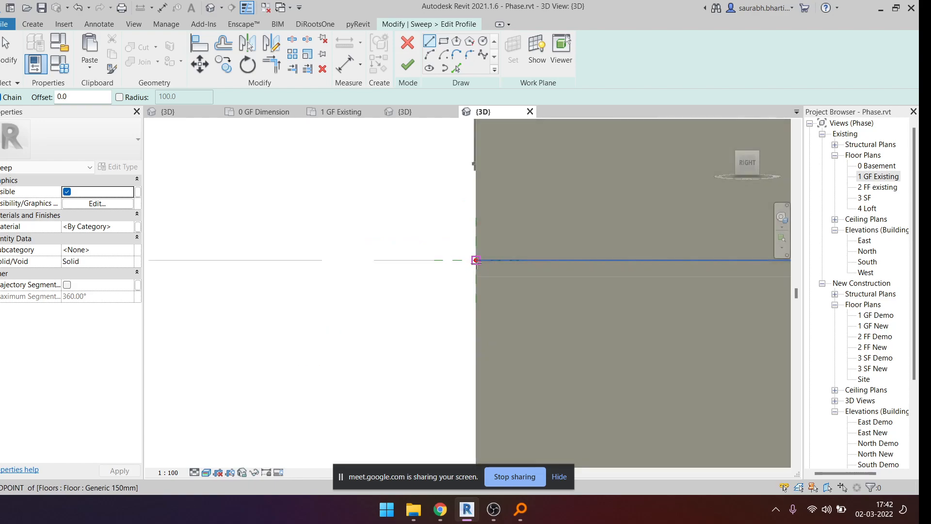
left_click(476, 261)
scroll(459, 260, "up", 2)
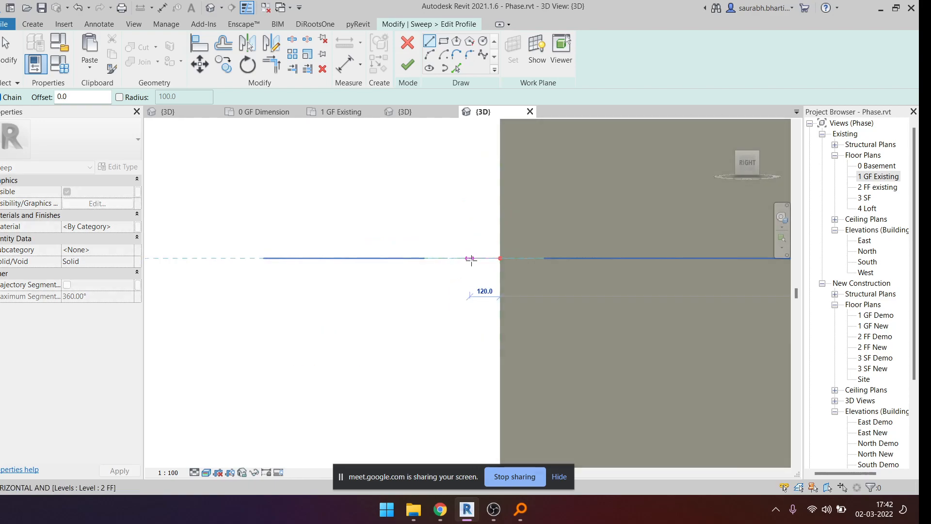
type("1")
key("Escape")
key("Escape")
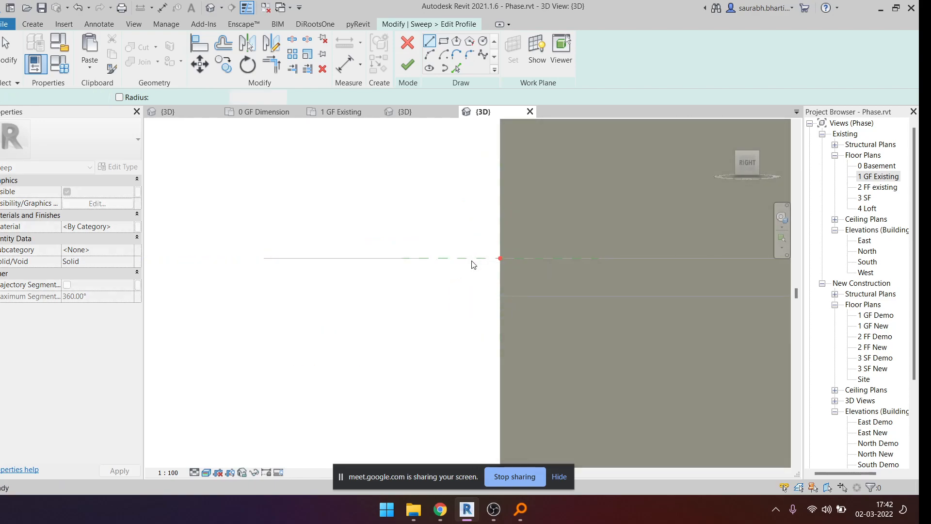
scroll(494, 260, "down", 4)
scroll(512, 264, "up", 3)
left_click_drag(460, 229, 546, 292)
left_click(515, 261)
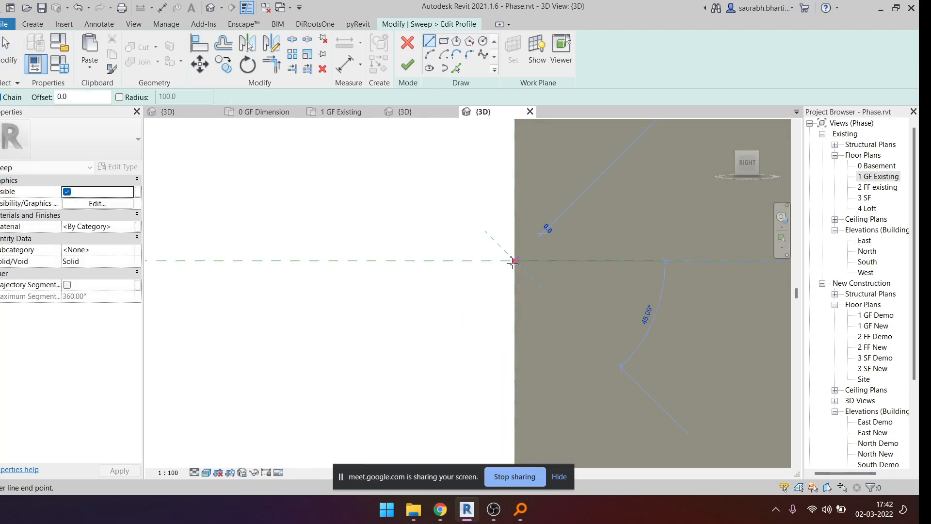
scroll(481, 260, "up", 1)
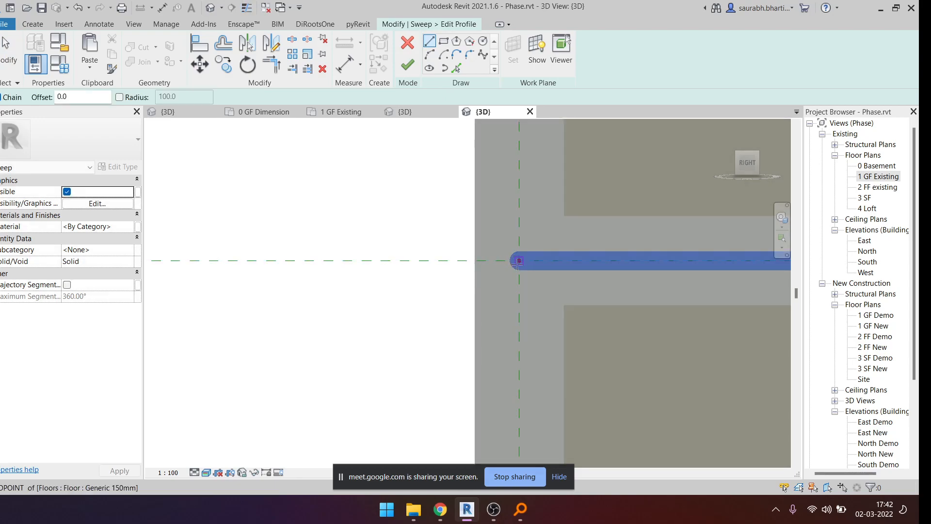
type("10")
key("Return")
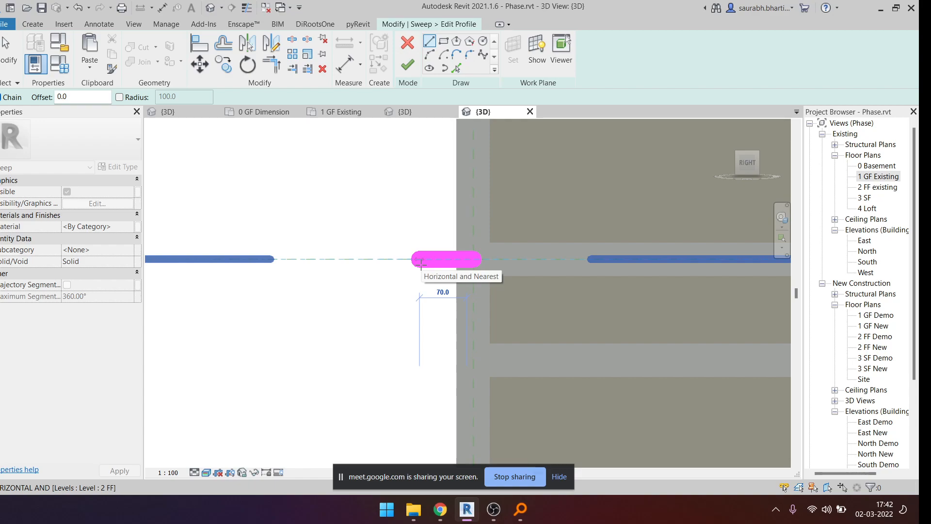
left_click(420, 263)
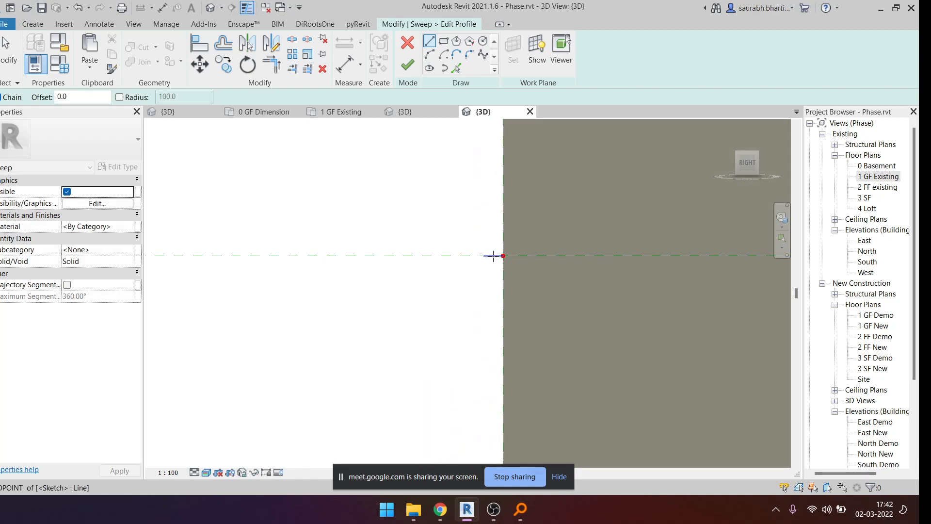
key("Escape")
key("Escape")
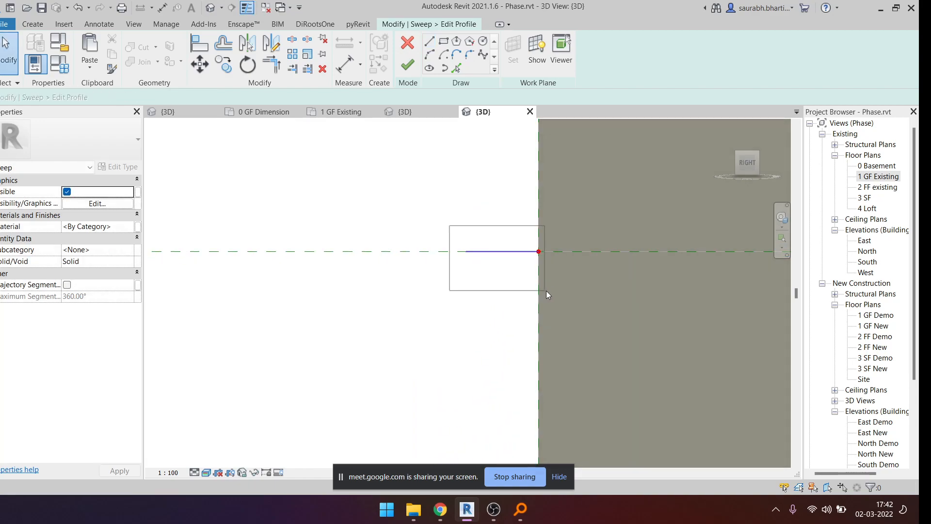
key("Delete")
- Sketch the profile's 40 mm base line outward from the path point along 2 FF, and a 20 mm line rising at 45° toward the wall
key("l")
key("i")
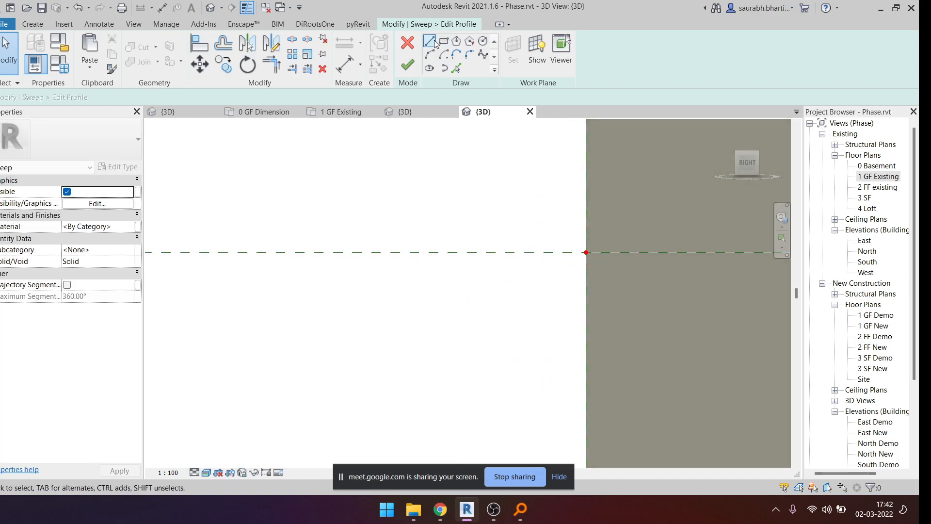
left_click(585, 253)
scroll(551, 261, "down", 5)
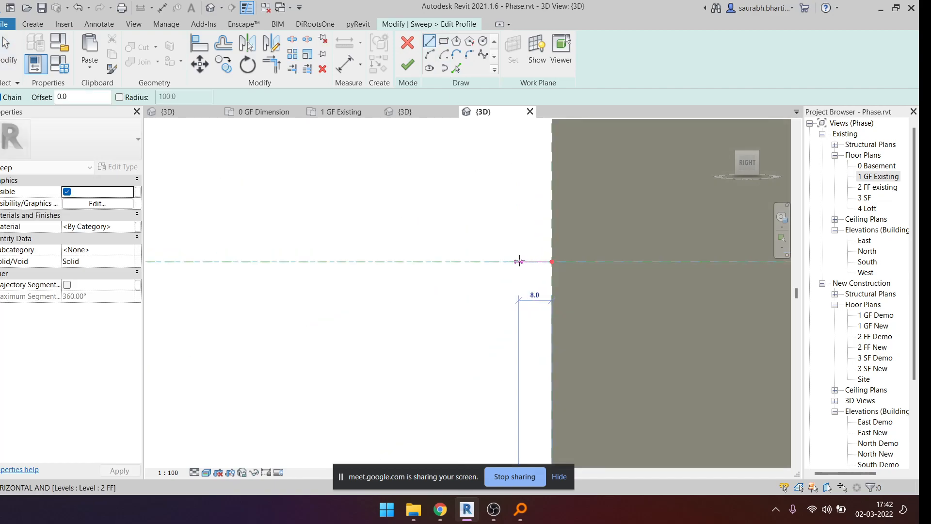
scroll(520, 261, "down", 1)
middle_click_drag(489, 261, 468, 311)
scroll(446, 312, "down", 4)
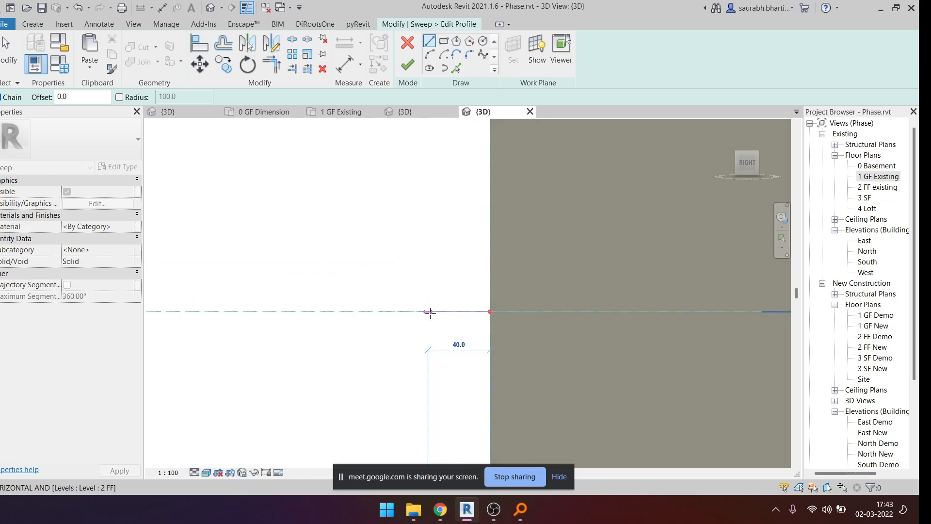
left_click(428, 312)
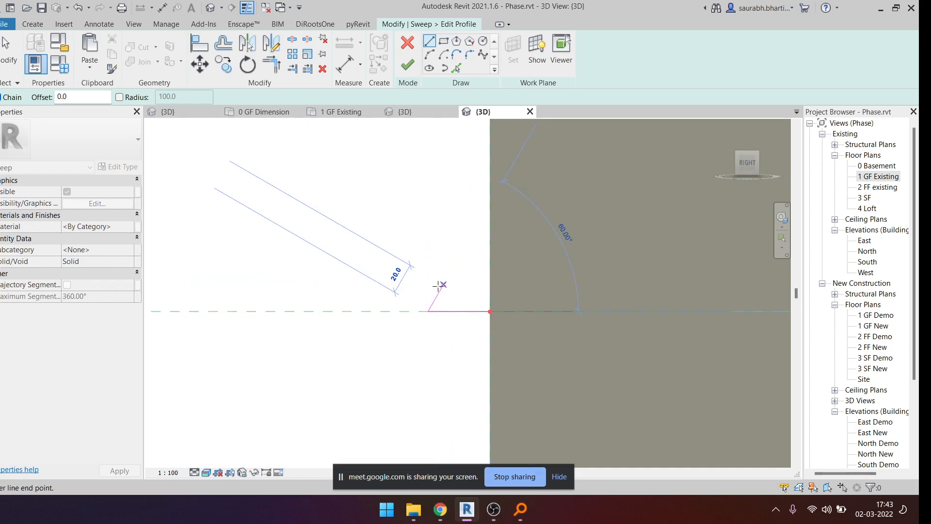
scroll(439, 287, "up", 2)
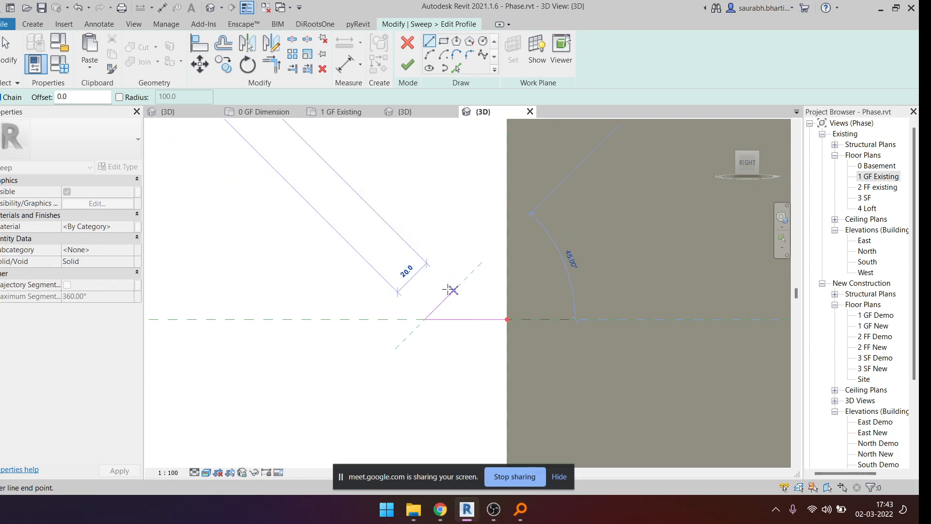
left_click(454, 290)
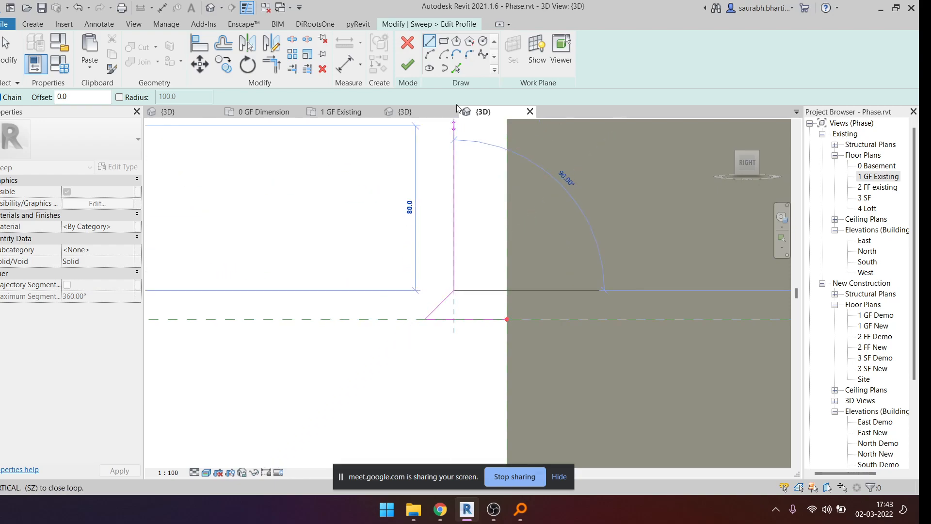
- Continue the profile upward with two Start-End-Radius arcs, an outward one of about 4 mm radius and an inward one of about 7 mm
left_click(429, 55)
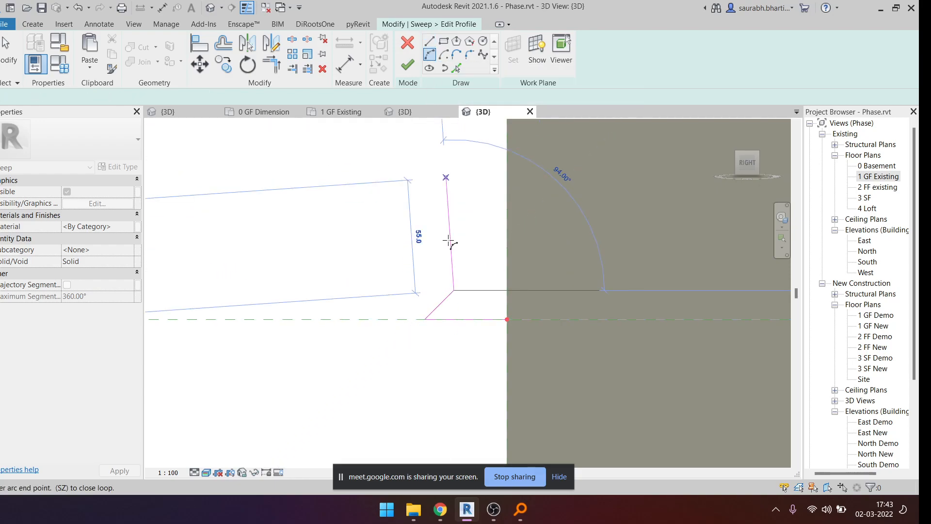
left_click(455, 276)
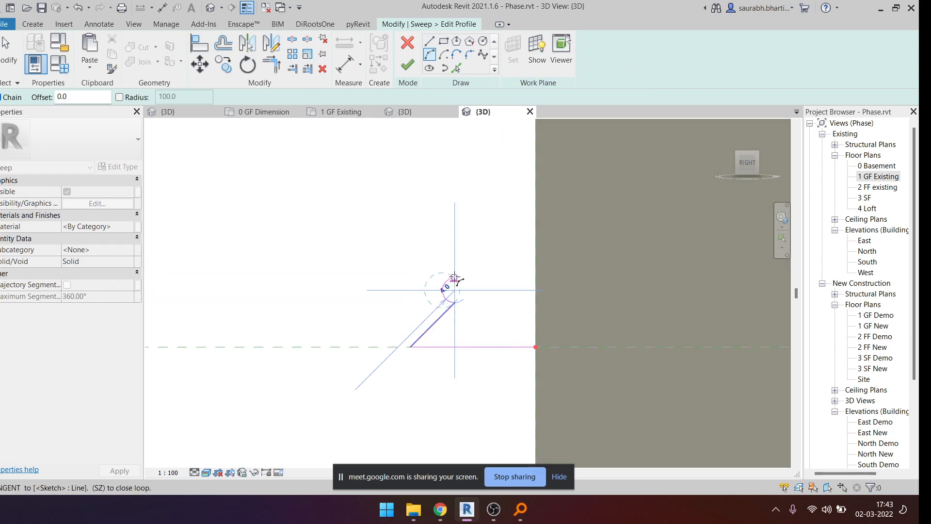
scroll(450, 280, "up", 2)
left_click(443, 289)
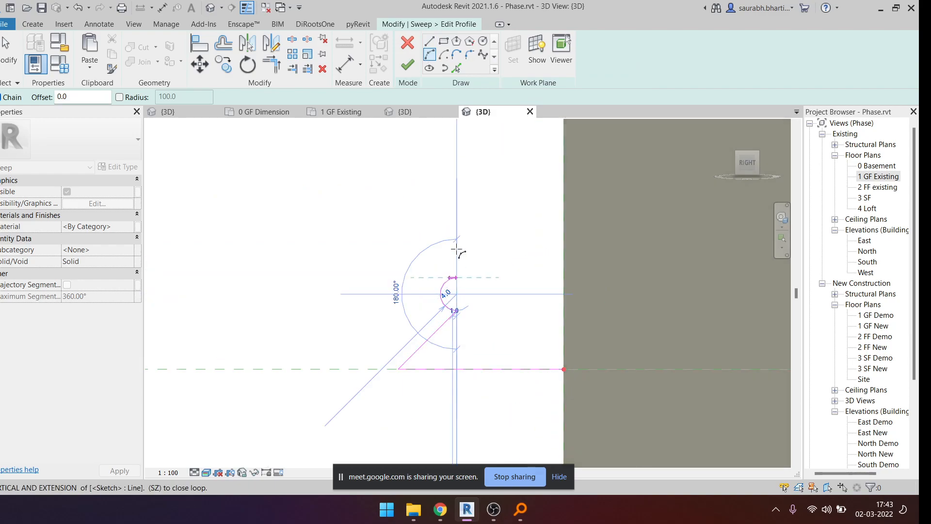
left_click(460, 228)
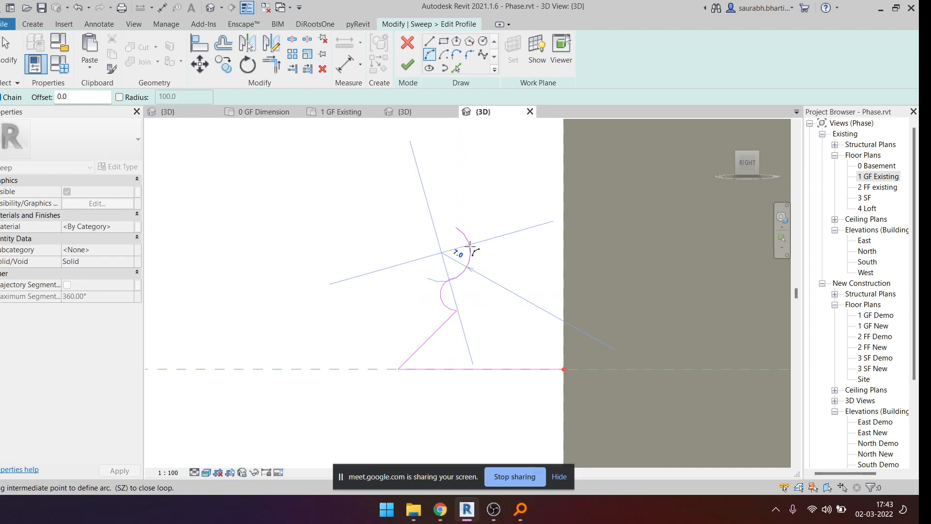
left_click(463, 232)
middle_click_drag(470, 213, 473, 271)
left_click(493, 233)
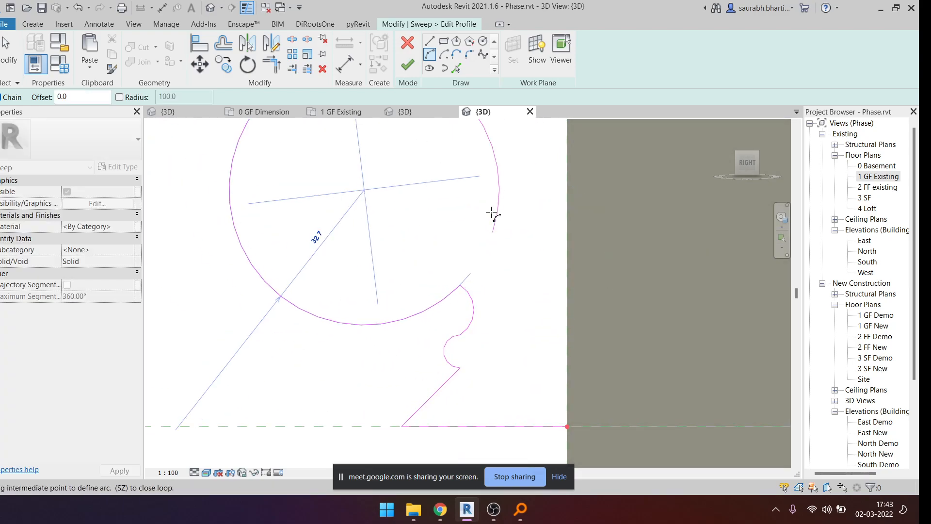
key("Escape")
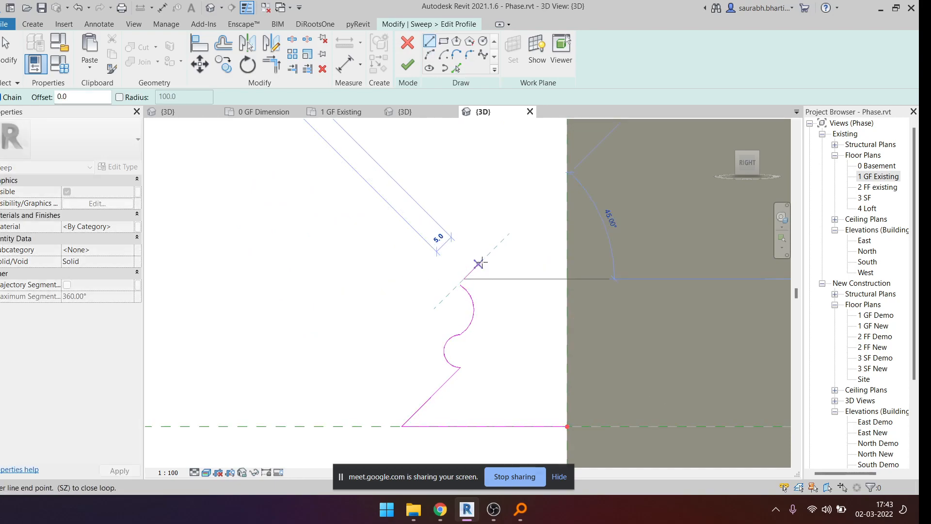
- Extend the profile with a short slanted line toward the wall and an arc of about 5 mm radius curving toward the wall
left_click(459, 284)
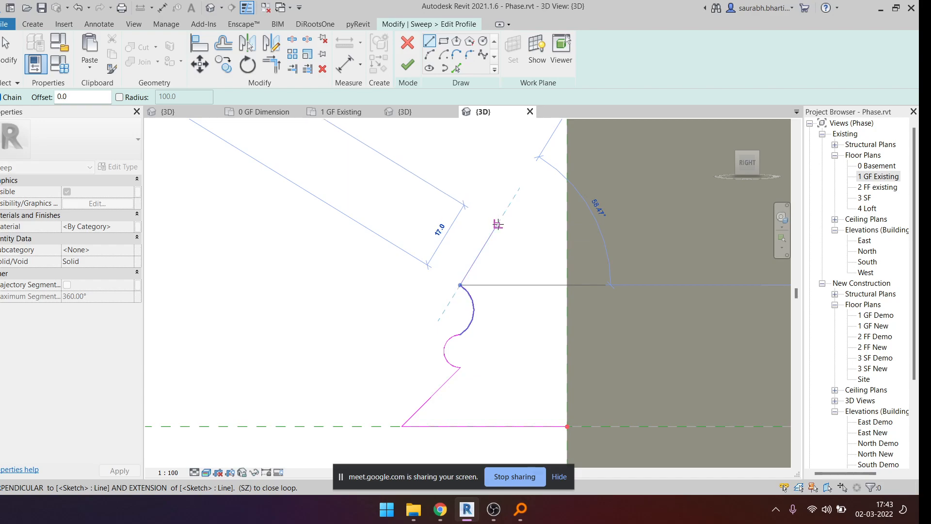
left_click(484, 246)
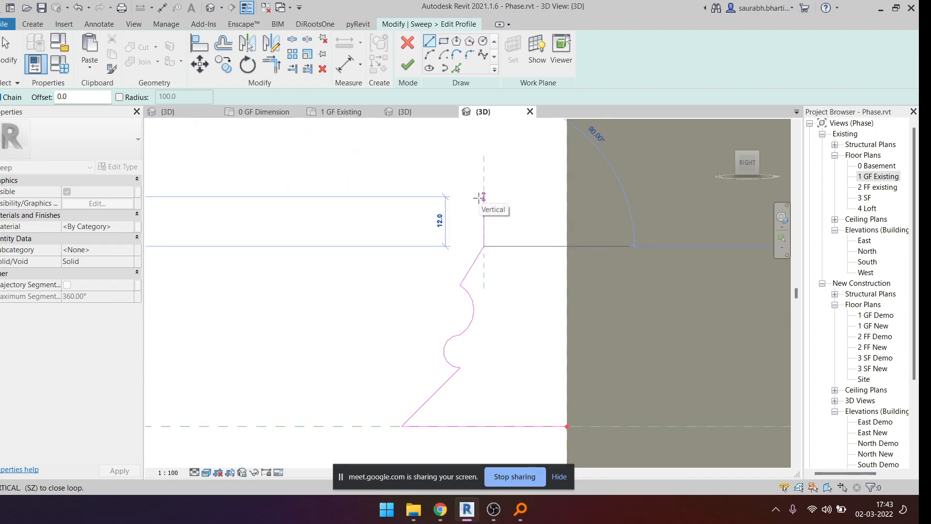
left_click(429, 54)
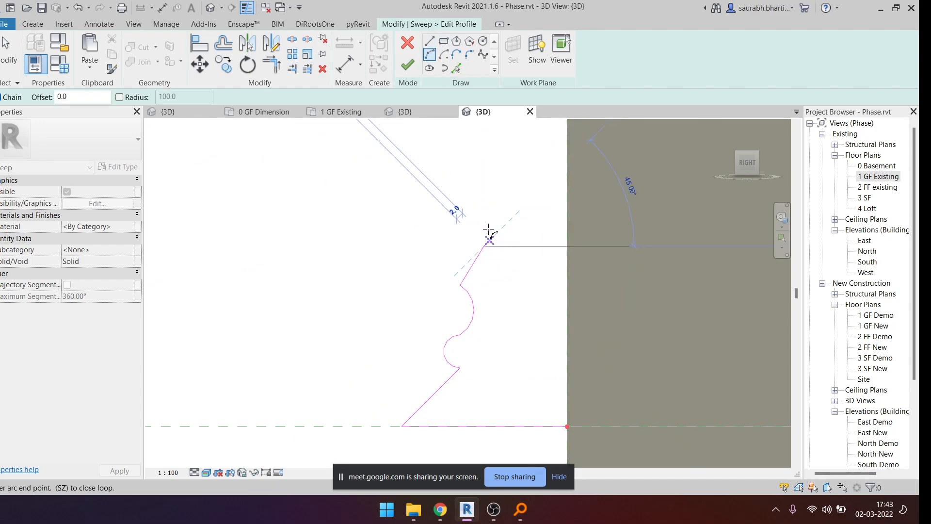
left_click(484, 204)
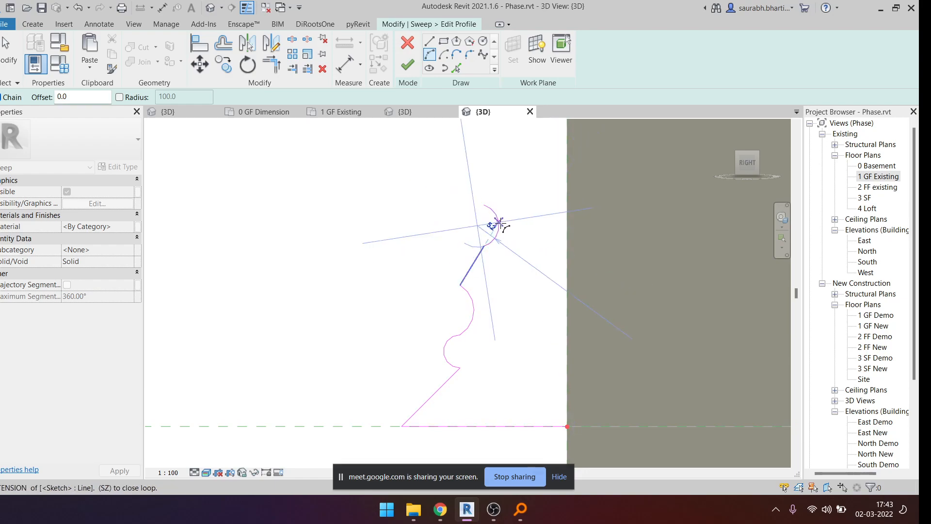
scroll(503, 223, "up", 3)
left_click(508, 225)
scroll(519, 186, "down", 3)
middle_click_drag(523, 211, 516, 248)
key("Escape")
left_click(481, 238)
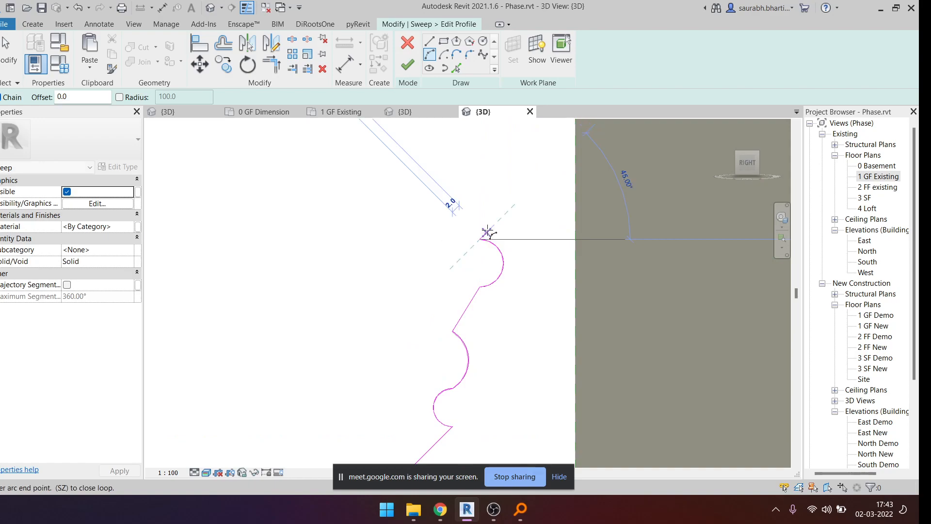
key("Escape")
- Close the profile with a slanted line about 31 mm long up to the wall face and a vertical line down to the path point
left_click(431, 45)
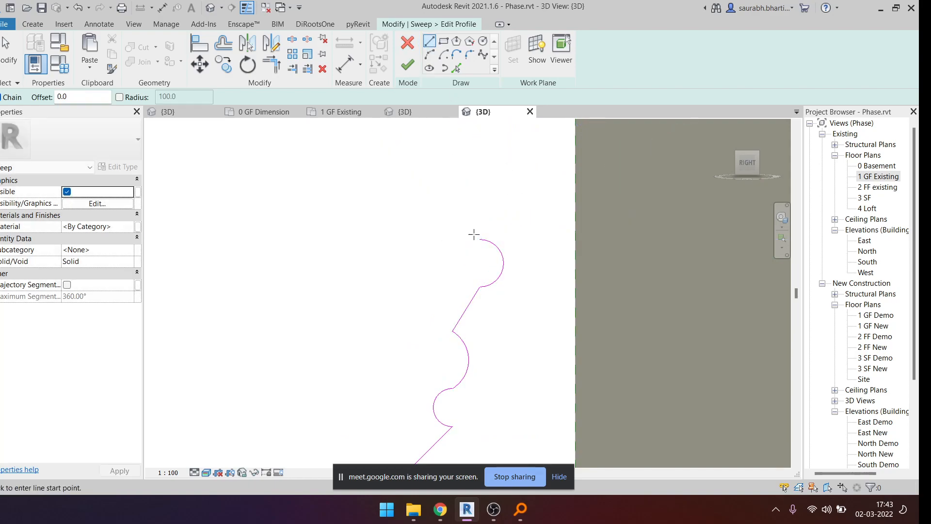
left_click(481, 239)
scroll(551, 189, "down", 2)
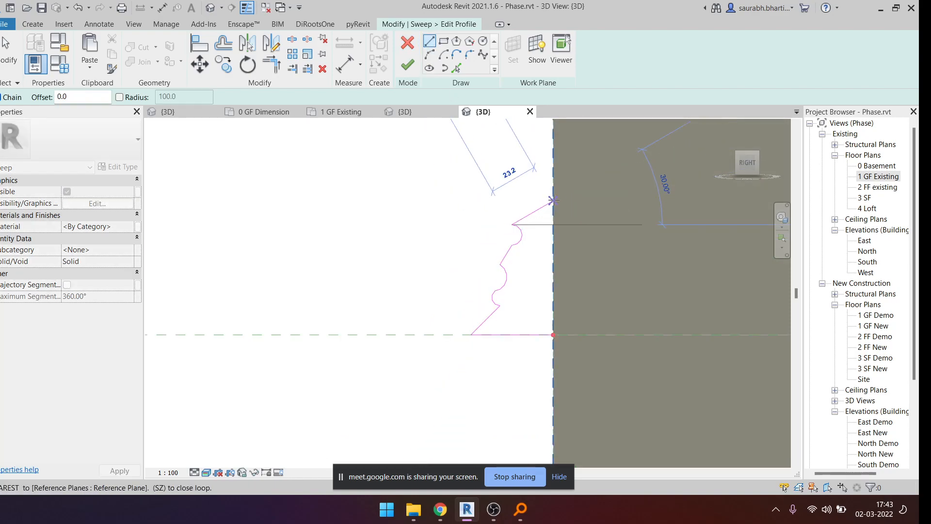
left_click(554, 173)
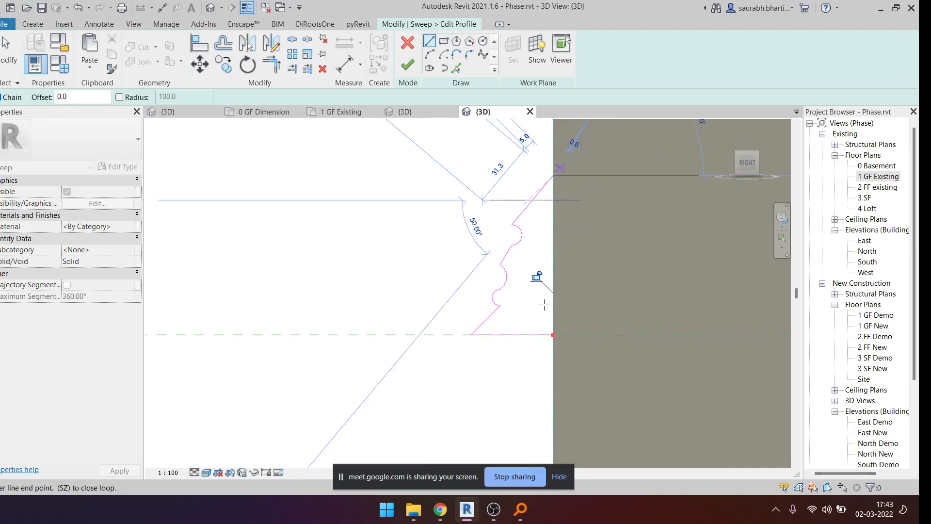
left_click(552, 335)
key("Escape")
key("Escape")
- Check the closed molding outline, finish the profile sketch and complete the sweep
scroll(540, 264, "down", 2)
left_click_drag(479, 190, 586, 351)
scroll(475, 262, "down", 2)
left_click_drag(472, 212, 560, 328)
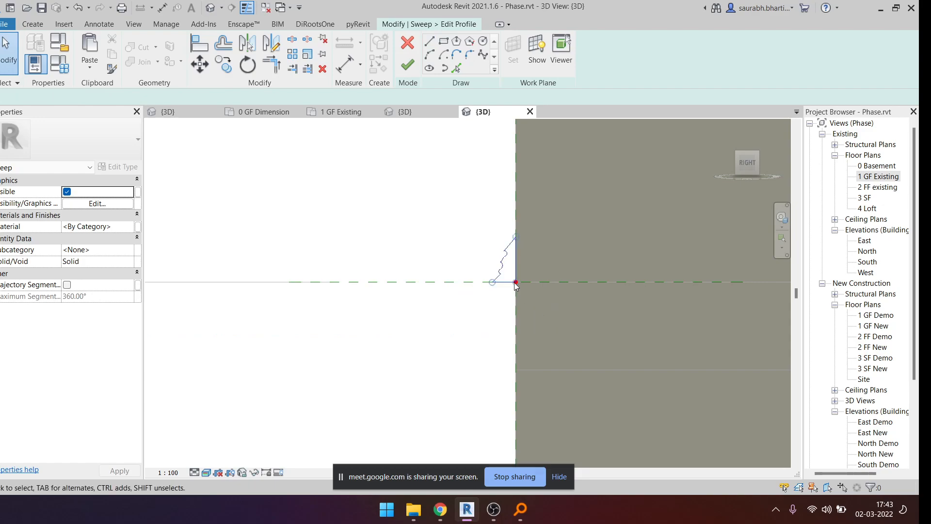
left_click(406, 65)
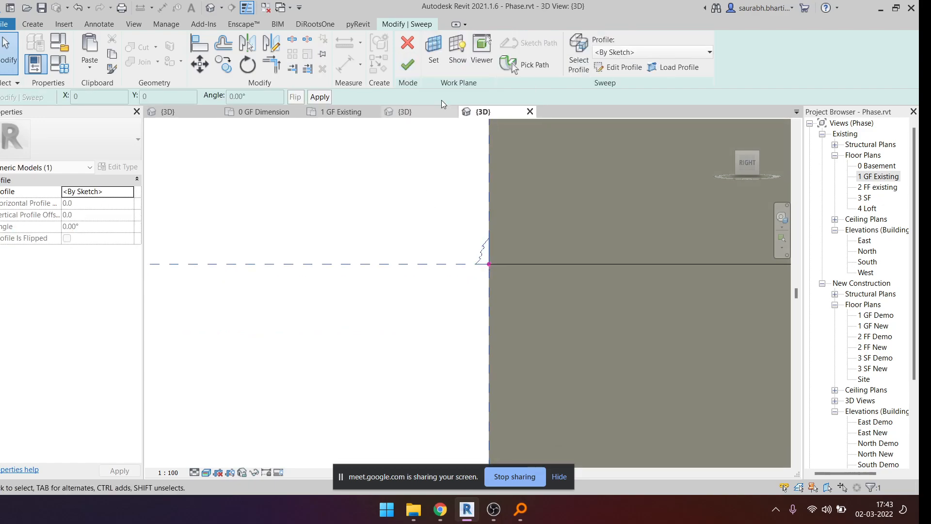
left_click(410, 65)
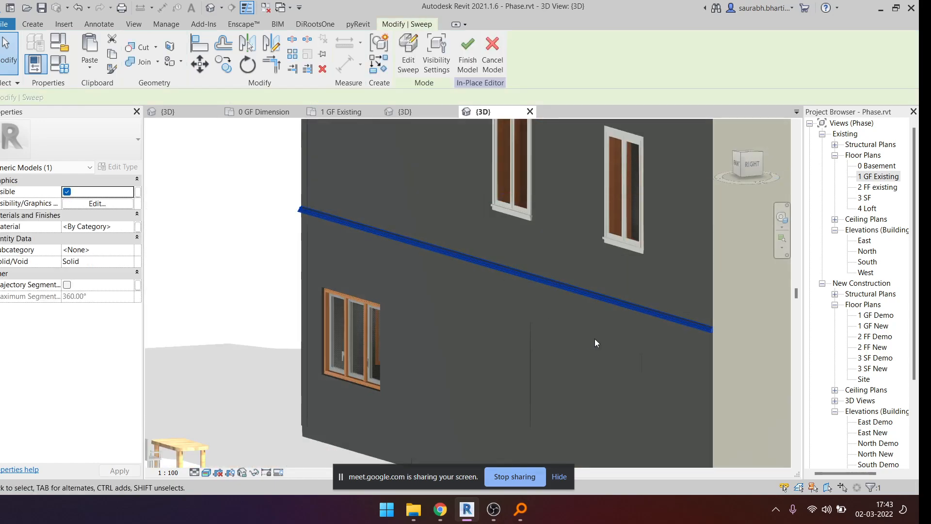
- Examine the finished molding sweep up close where it ends at the house corner
scroll(741, 324, "up", 4)
left_click(741, 324)
scroll(651, 348, "up", 8)
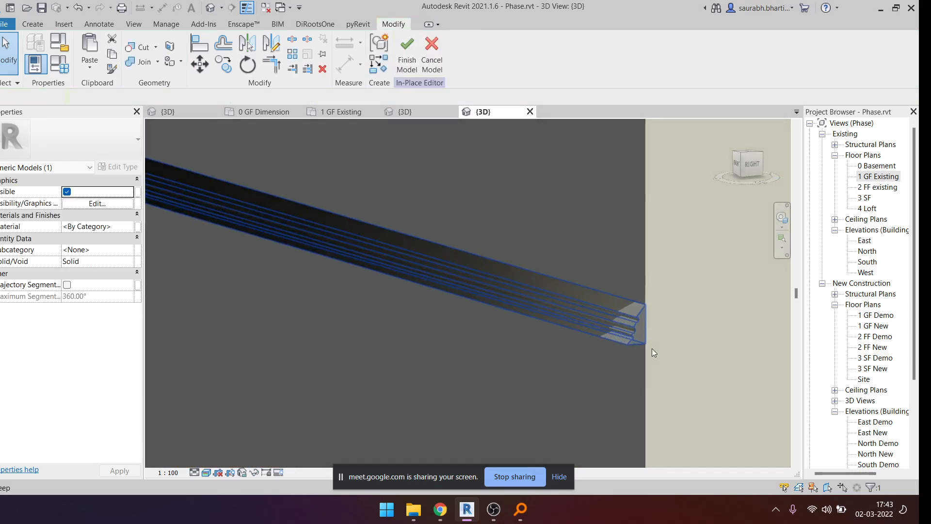
scroll(621, 290, "down", 5)
middle_click_drag(628, 309, 636, 328, "shift")
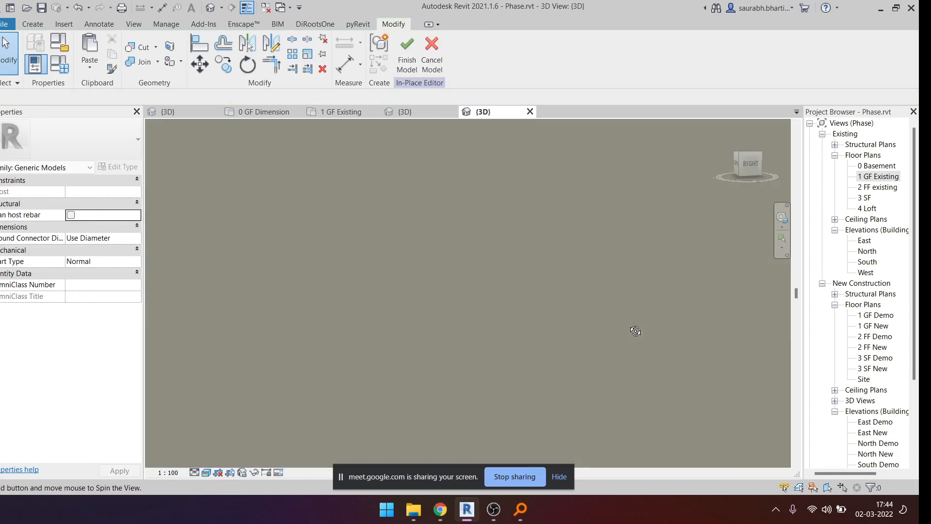
scroll(558, 312, "down", 5)
middle_click_drag(384, 209, 560, 291)
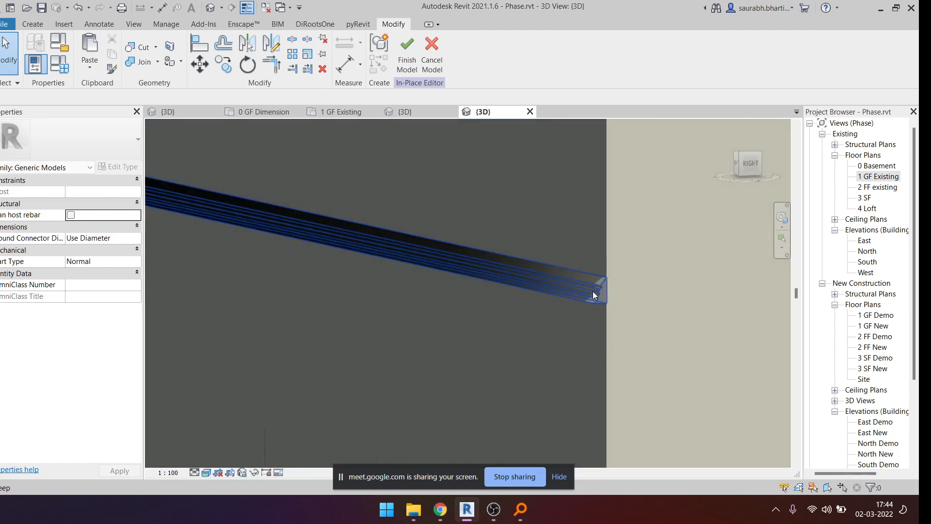
scroll(594, 295, "up", 3)
- Set the 3D view's visual style to Hidden Line
left_click(204, 474)
left_click(252, 423)
middle_click_drag(427, 342, 588, 379)
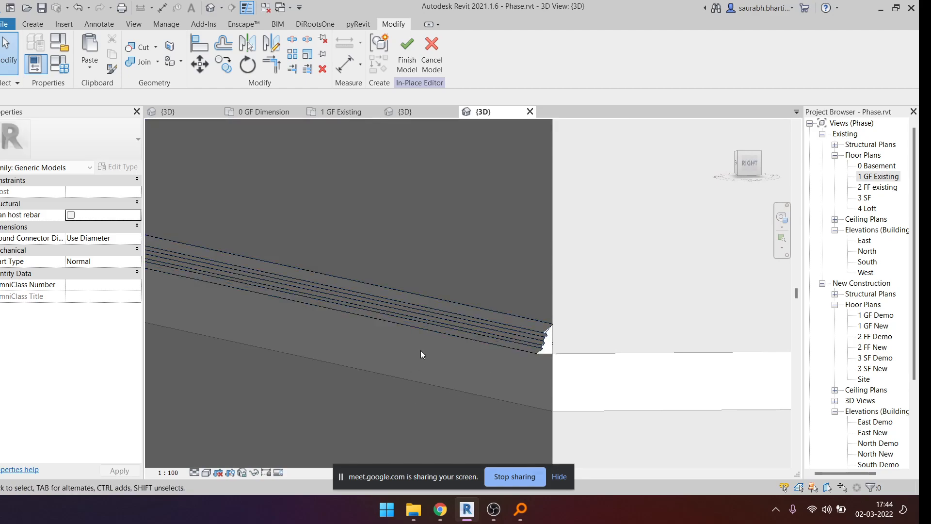
- Review the shadow and lighting settings in the 3D view's Graphic Display Options
scroll(421, 354, "down", 3)
left_click(206, 473)
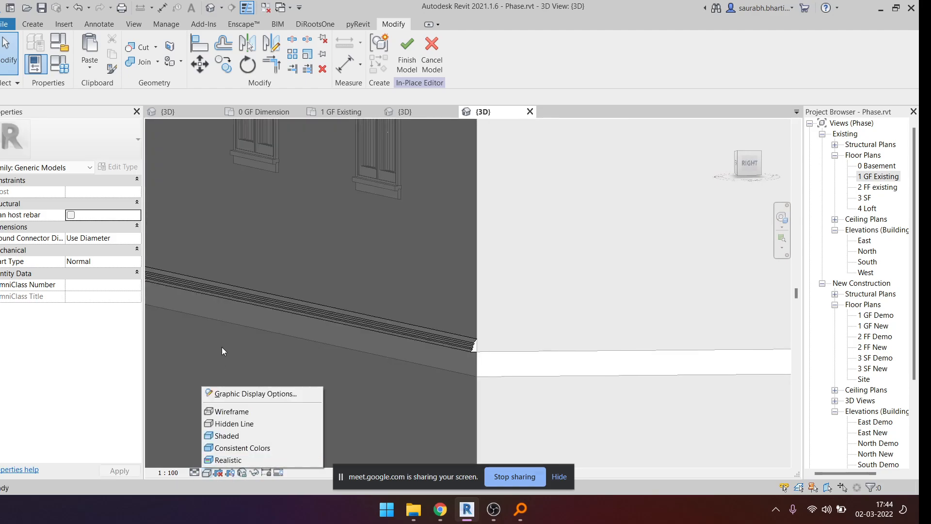
left_click(237, 394)
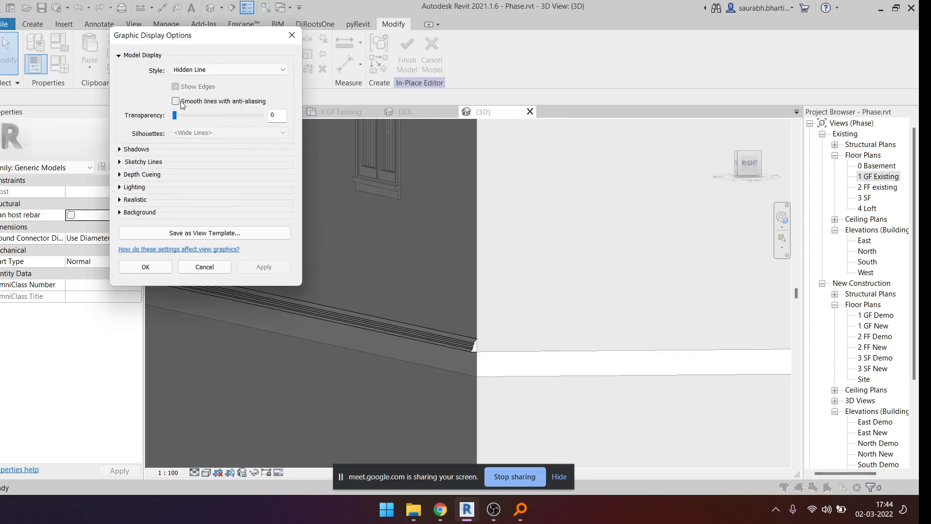
left_click(120, 149)
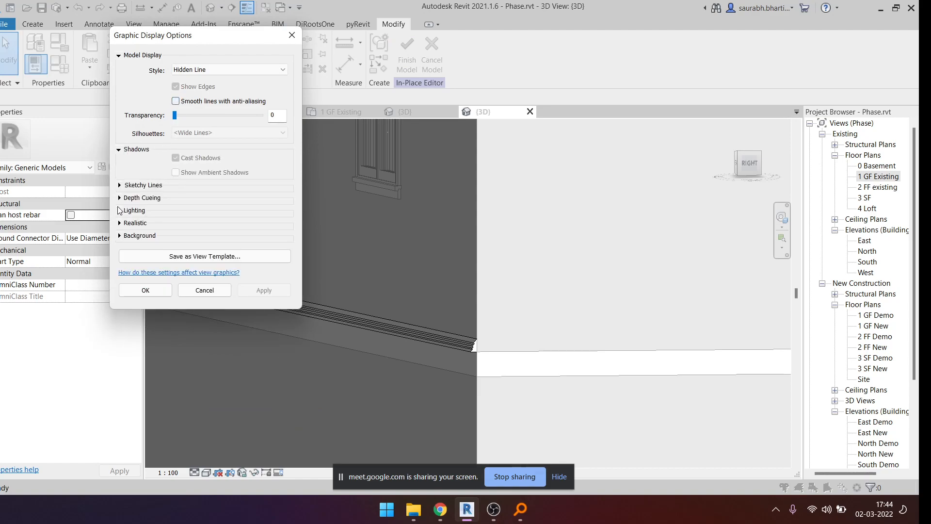
left_click(119, 210)
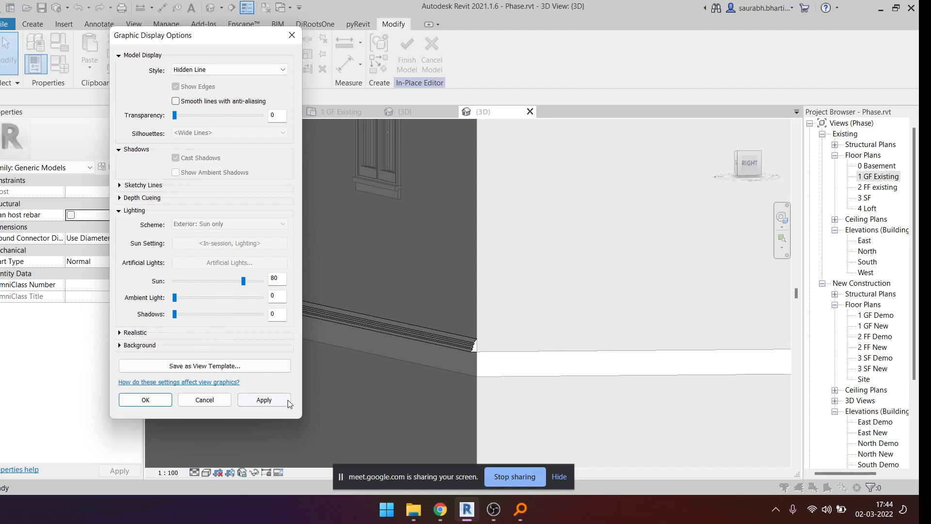
left_click(289, 402)
left_click(167, 401)
scroll(466, 354, "down", 3)
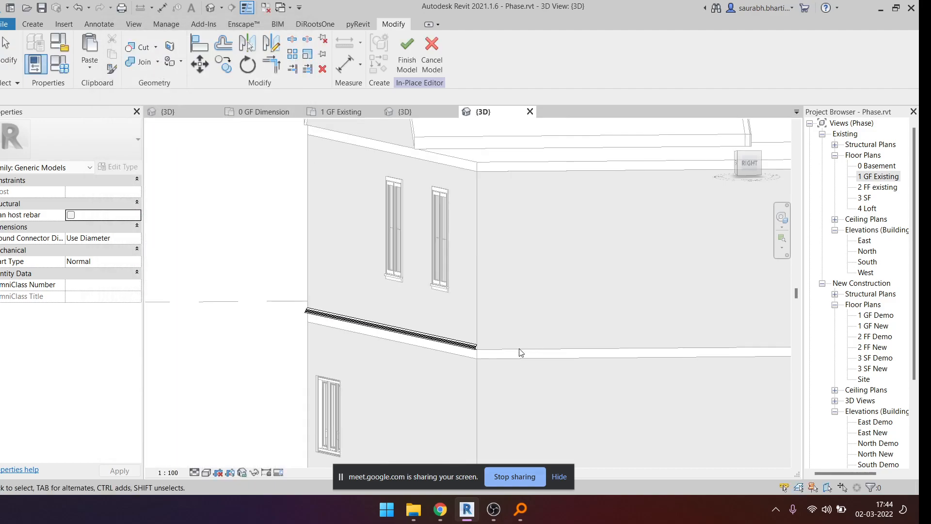
- Examine the molding's end profile and follow its run along the walls on all sides of the house
scroll(465, 354, "up", 5)
scroll(554, 297, "down", 2)
left_click(558, 310)
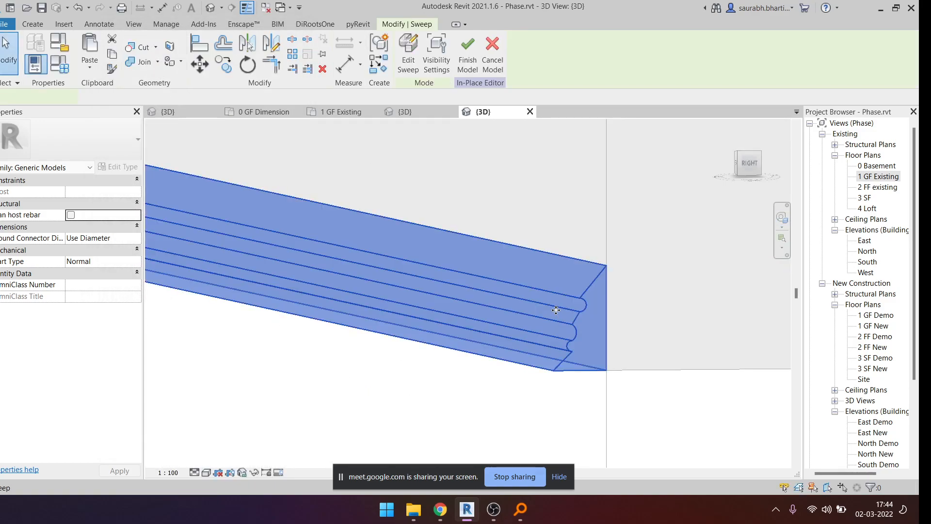
scroll(558, 310, "down", 4)
scroll(495, 282, "up", 5)
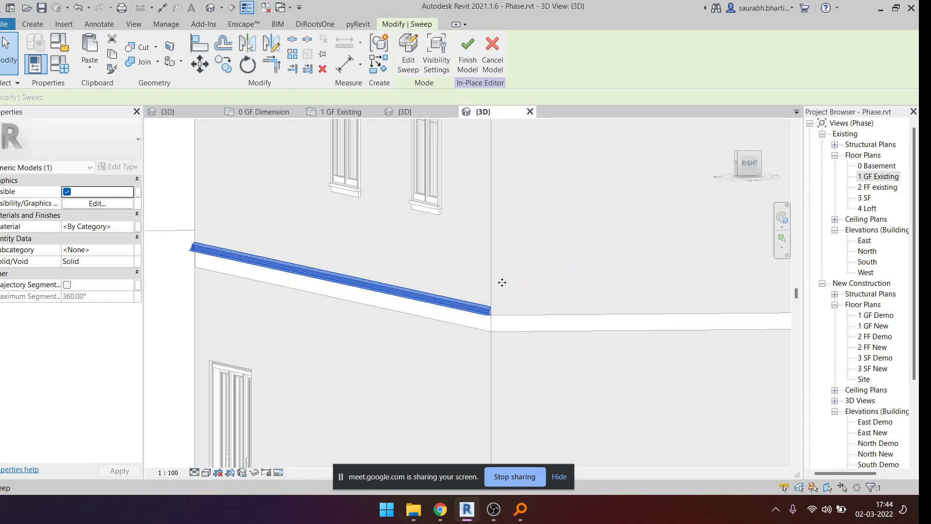
left_click(435, 281)
scroll(516, 407, "down", 6)
middle_click_drag(480, 340, 683, 345, "shift")
scroll(551, 353, "up", 8)
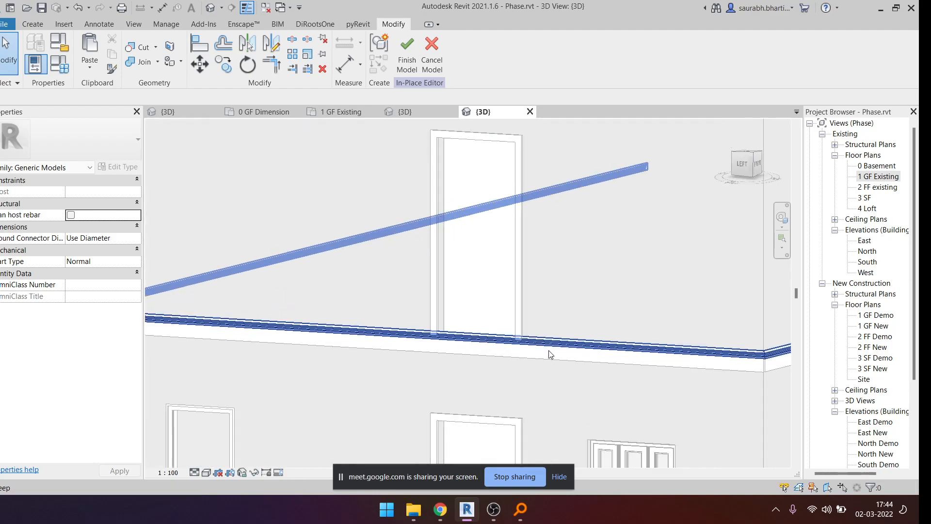
scroll(519, 290, "down", 6)
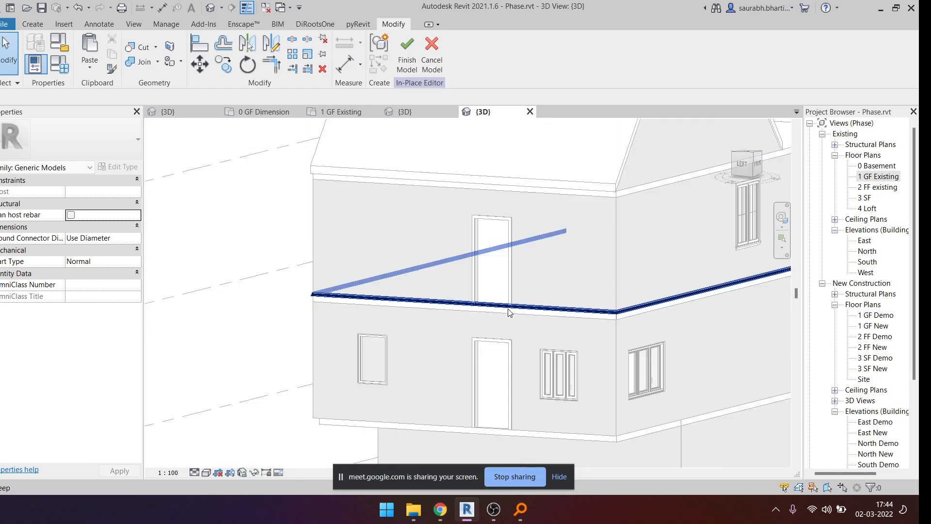
middle_click_drag(540, 343, 714, 309, "shift")
scroll(695, 298, "up", 5)
scroll(678, 300, "up", 3)
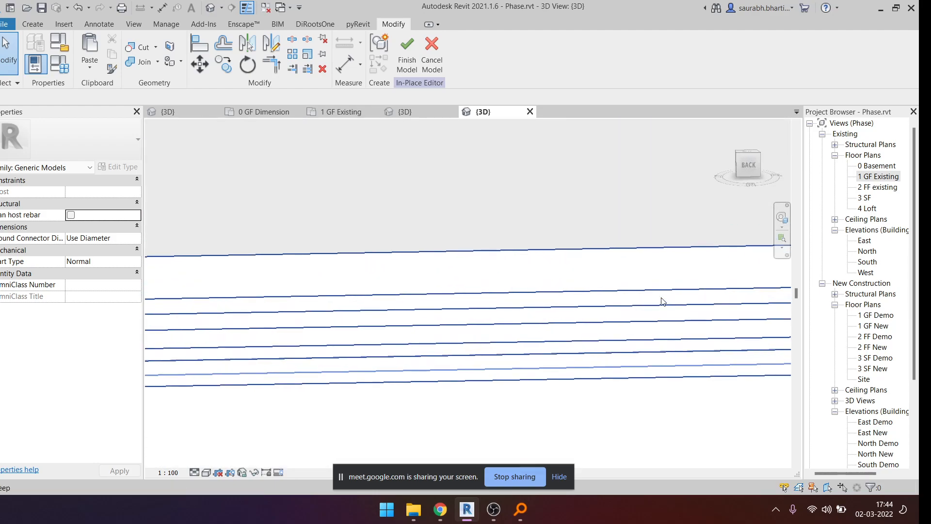
scroll(485, 315, "down", 3)
scroll(464, 334, "down", 5)
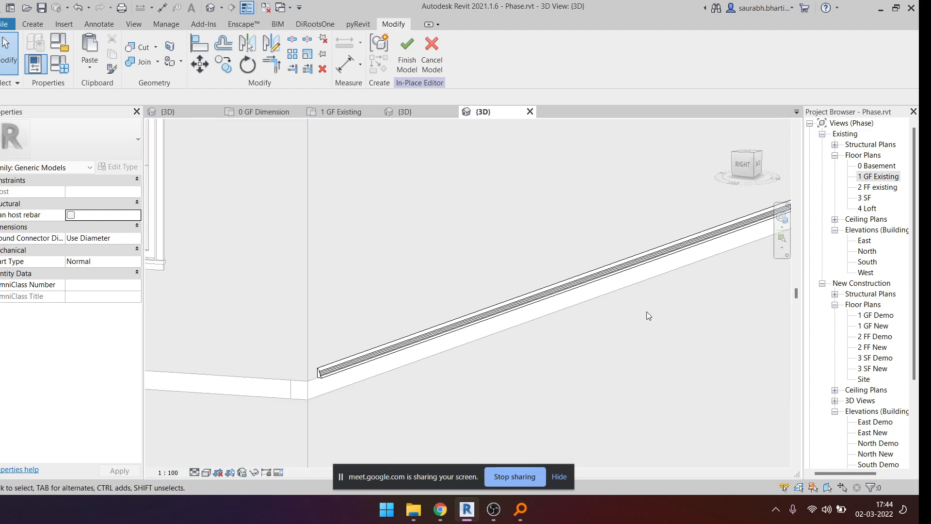
- Reopen the molding sweep and its sketched profile for editing
left_click(441, 343)
middle_click_drag(441, 343, 606, 204, "shift")
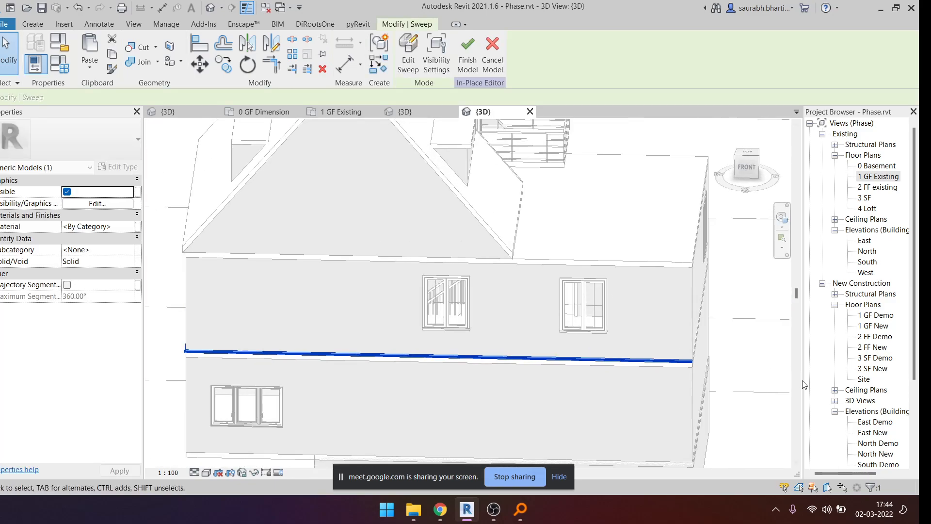
left_click(409, 55)
middle_click_drag(456, 358, 332, 326, "shift")
scroll(340, 330, "up", 5)
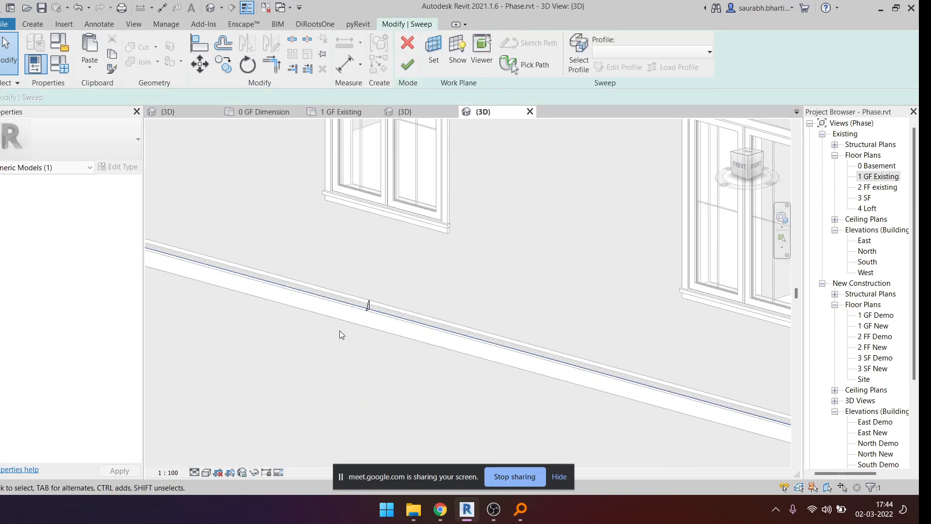
scroll(374, 312, "up", 5)
left_click(387, 269)
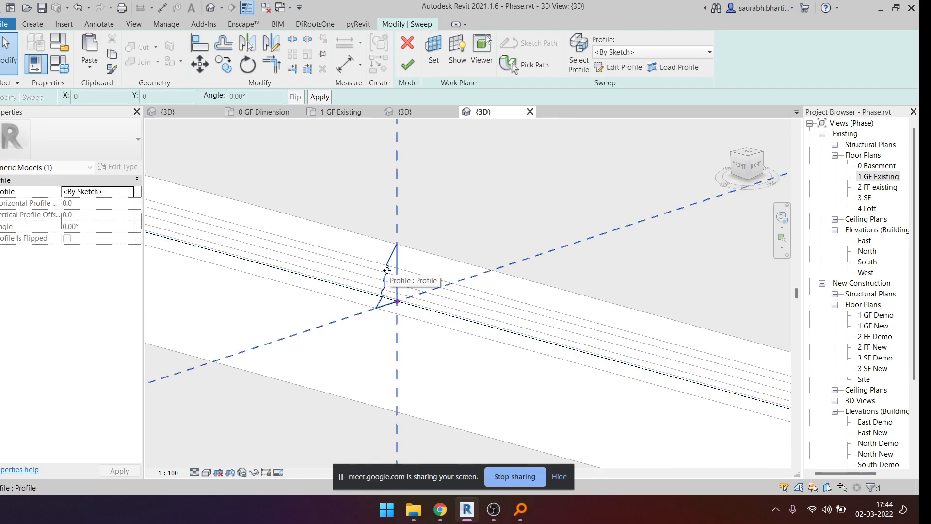
left_click(618, 68)
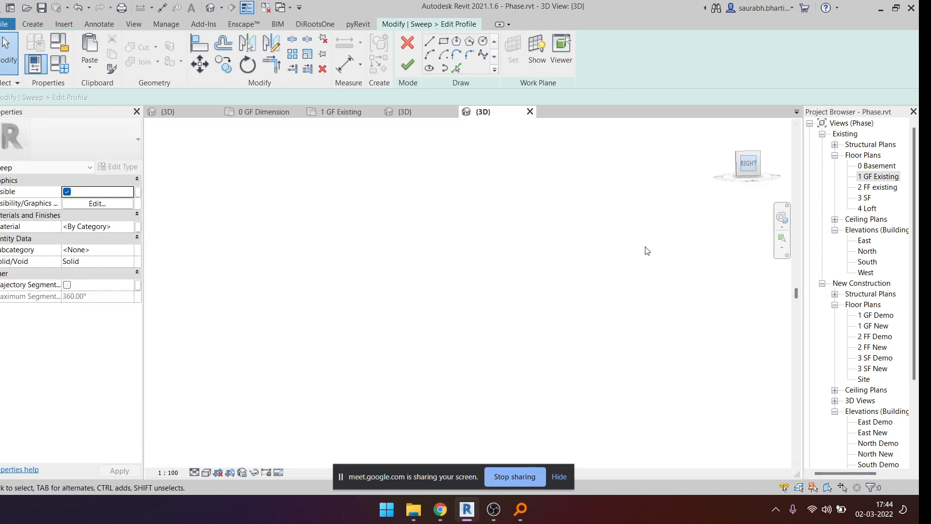
- Delete the arcs and short lines in the middle of the profile, keeping the upper and lower slanted lines and the wall-side edges
scroll(436, 322, "down", 3)
scroll(457, 252, "up", 6)
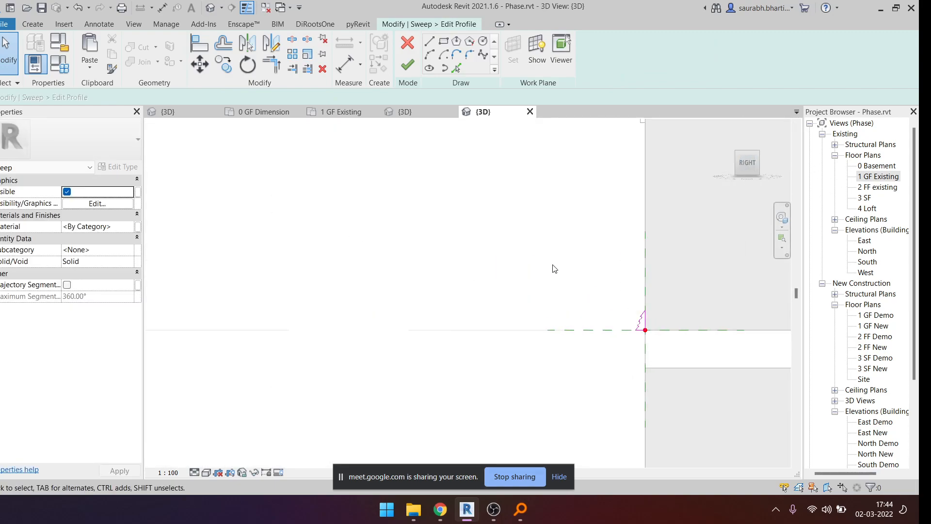
scroll(620, 366, "up", 3)
left_click_drag(612, 338, 613, 338)
key("Delete")
scroll(577, 321, "up", 1)
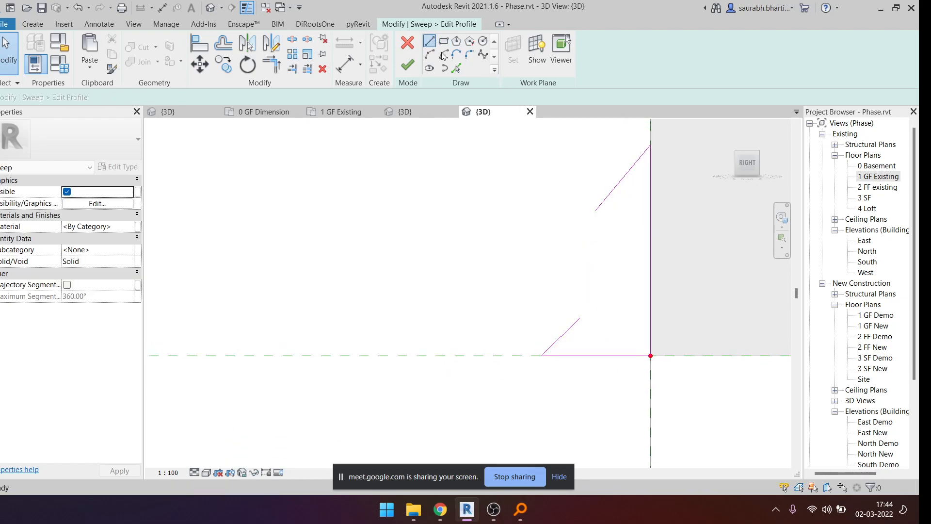
- Bridge the profile gap with straight lines: about 70 mm outward, about 35 mm up, slanting inward, vertically up, and to the upper slanted line
left_click(580, 317)
scroll(437, 301, "down", 2)
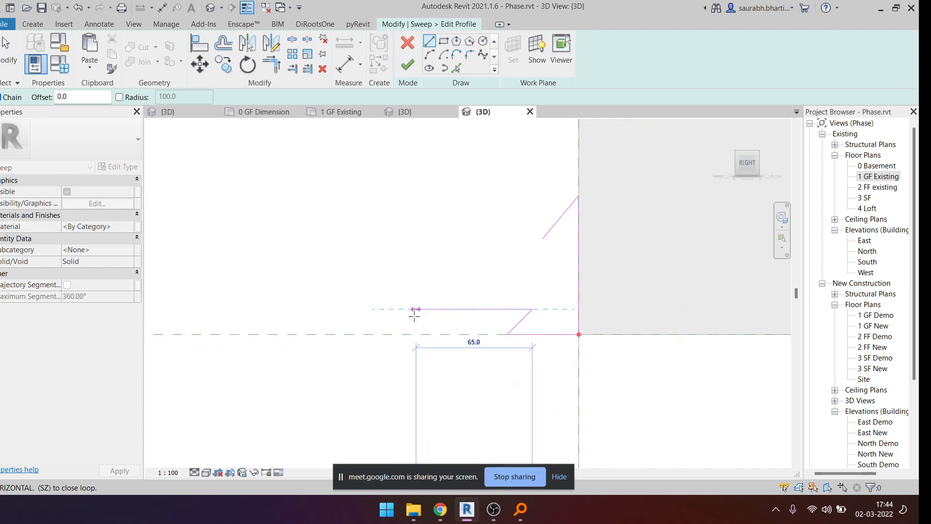
left_click(408, 309)
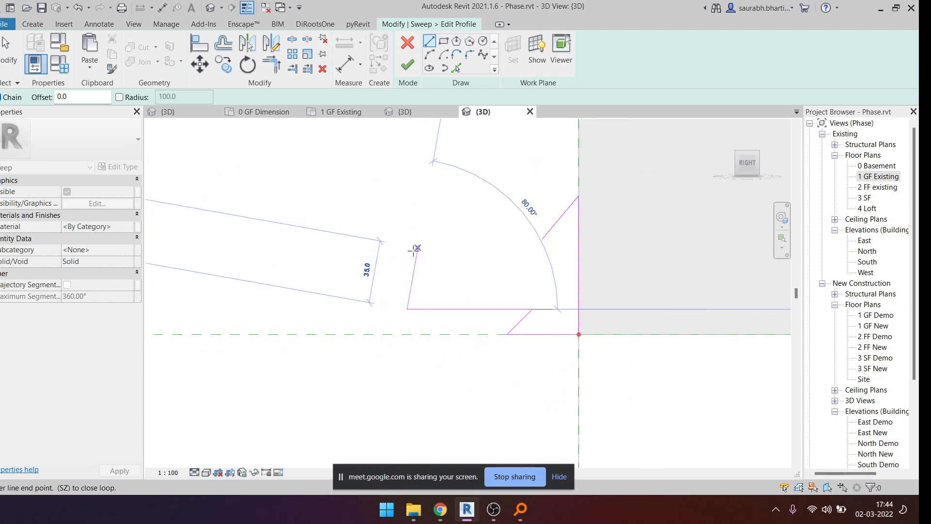
left_click(408, 247)
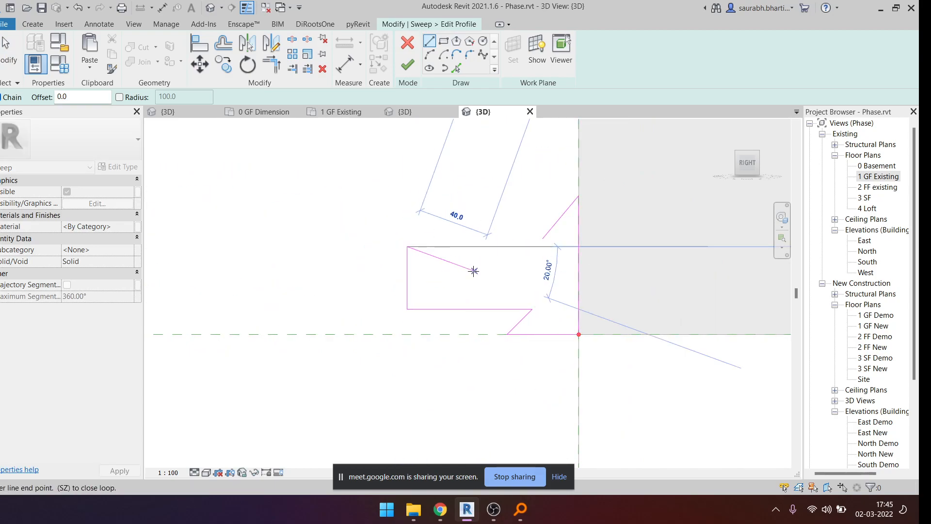
left_click(500, 289)
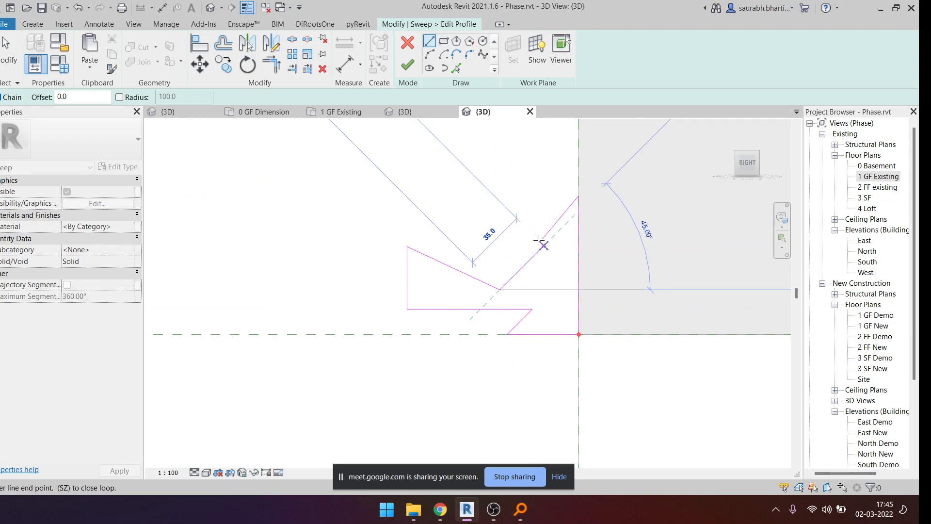
left_click(500, 254)
left_click(542, 238)
key("Escape")
key("Escape")
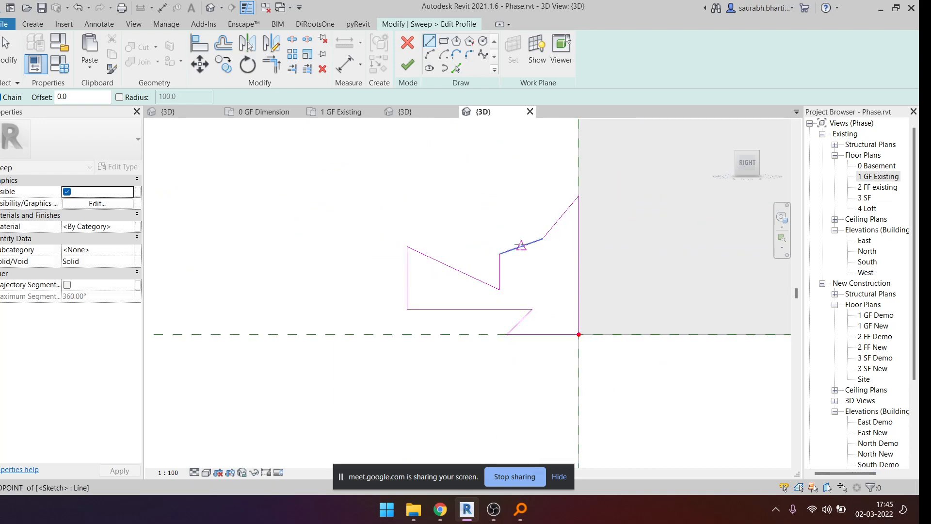
- Check that the redrawn profile outline is closed, then finish the profile sketch and the sweep
scroll(487, 228, "down", 4)
scroll(487, 227, "down", 1)
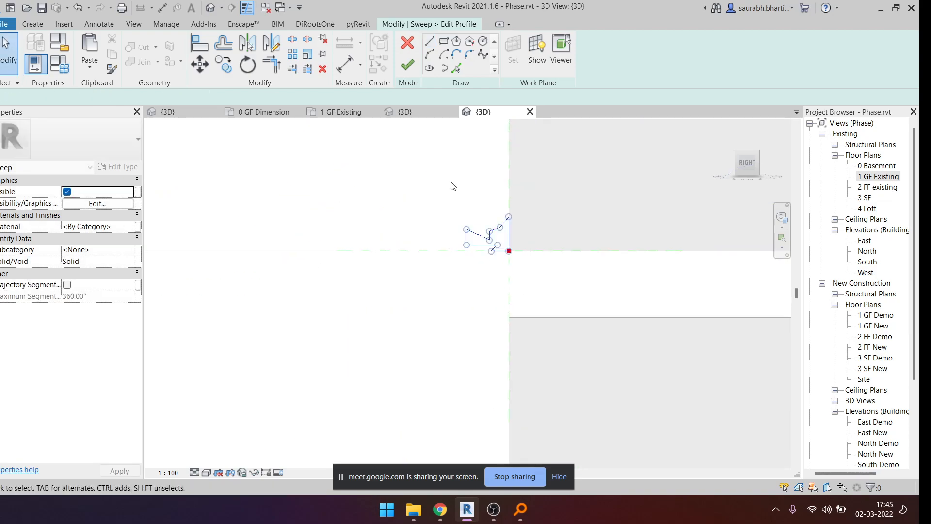
left_click_drag(432, 180, 559, 303)
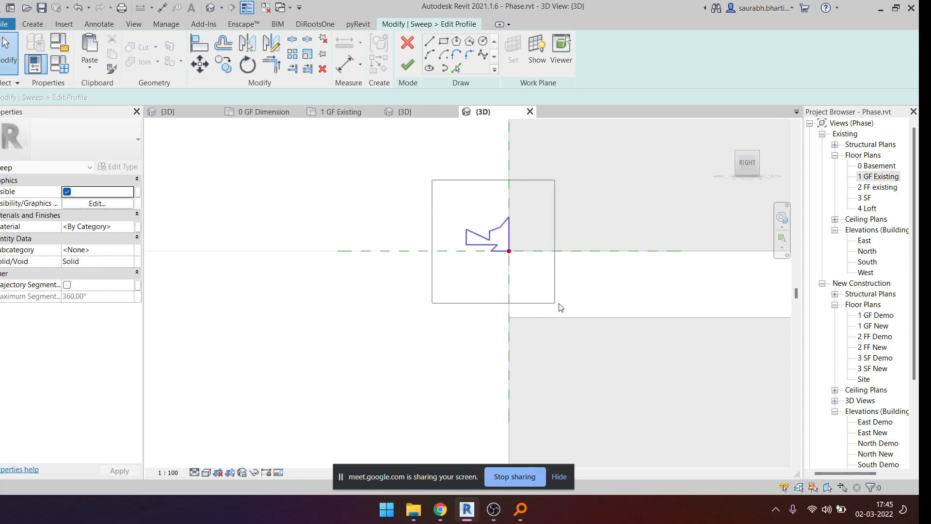
left_click(408, 65)
left_click(407, 66)
middle_click_drag(454, 173, 472, 261, "shift")
scroll(641, 373, "up", 8)
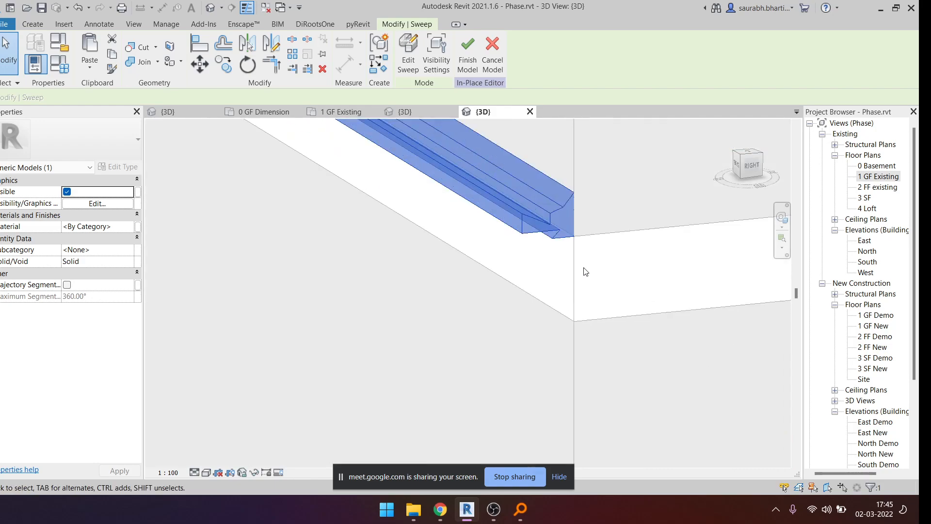
- Examine the reshaped molding at its open ends and along the walls around the house
left_click(546, 271)
scroll(547, 271, "down", 3)
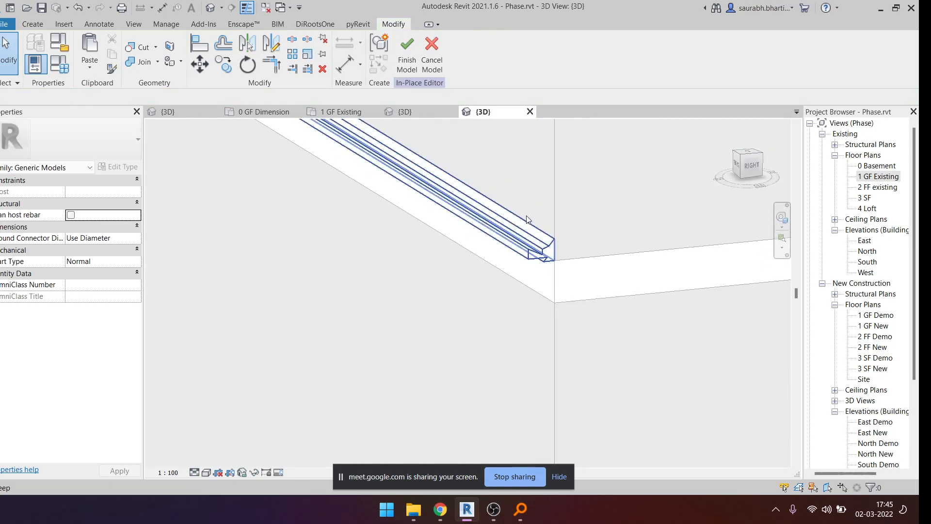
scroll(502, 280, "down", 6)
middle_click_drag(501, 279, 572, 308, "shift")
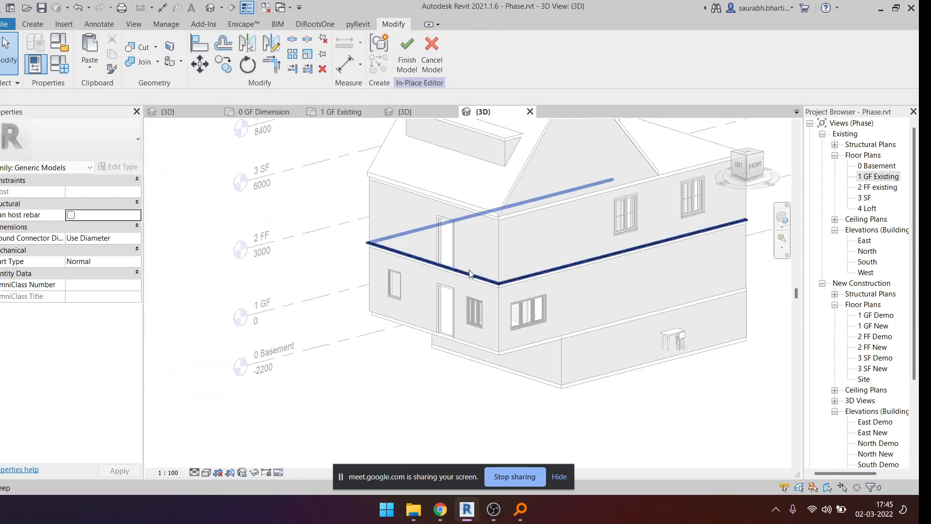
scroll(598, 304, "up", 10)
scroll(366, 301, "down", 6)
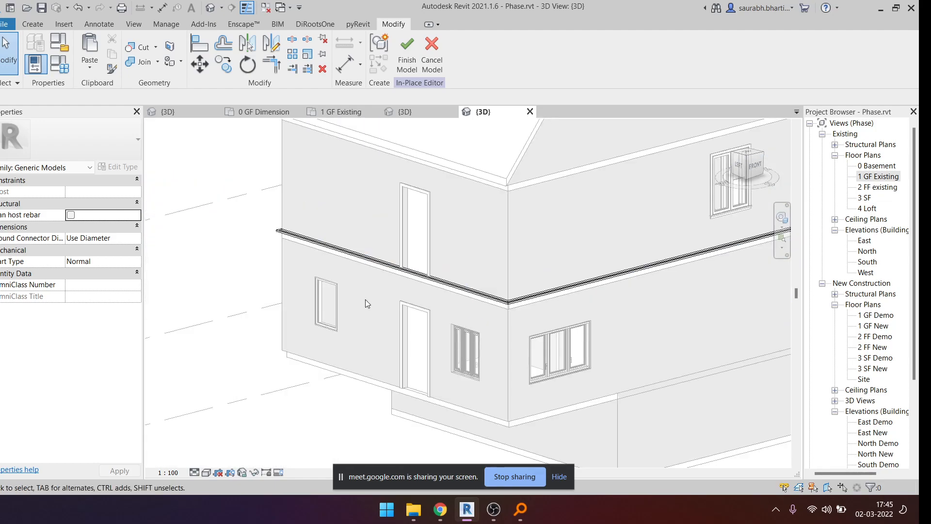
middle_click_drag(365, 299, 543, 311, "shift")
scroll(543, 312, "up", 8)
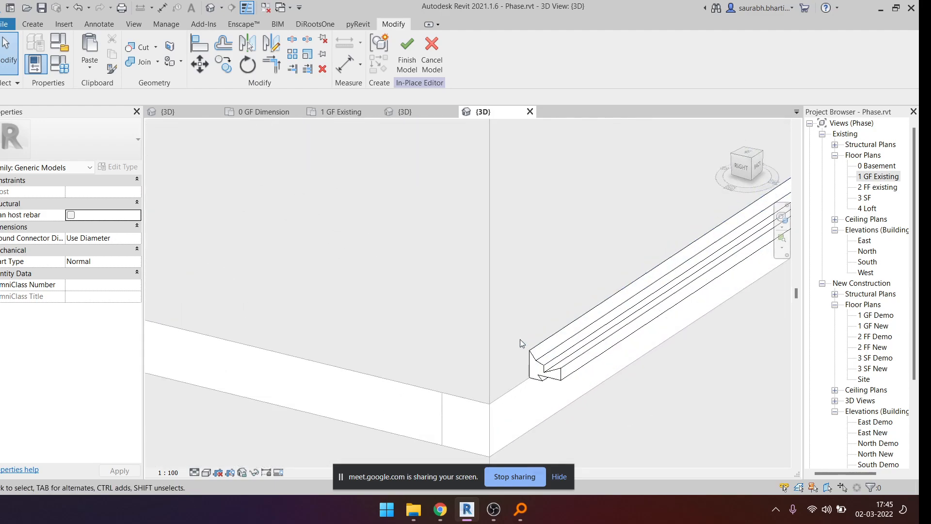
scroll(554, 360, "down", 12)
middle_click_drag(728, 369, 557, 311, "shift")
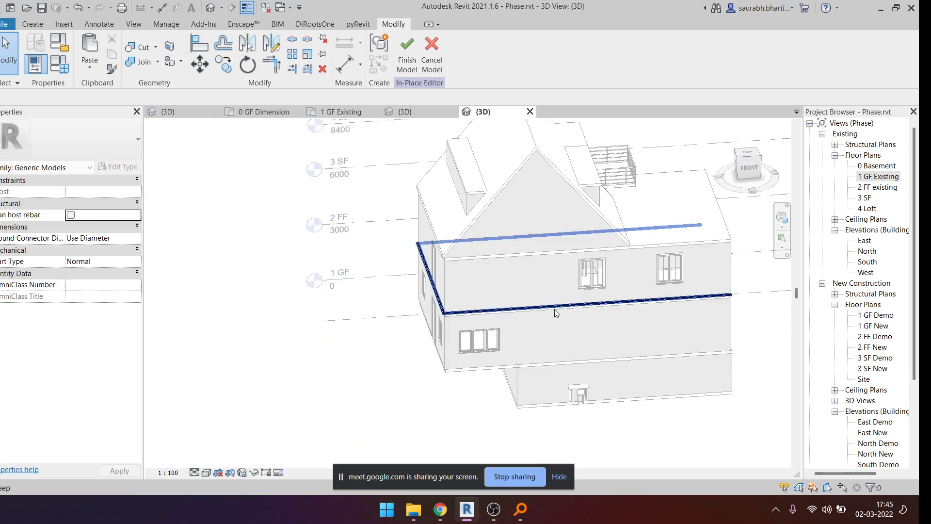
- Finish the in-place model and check the molding on the front wall
left_click(403, 71)
left_click(531, 298)
scroll(558, 308, "up", 5)
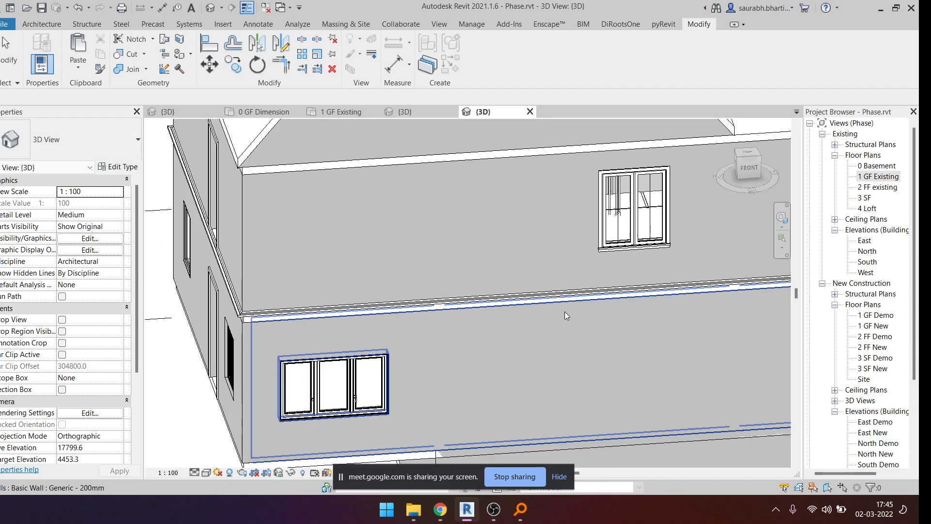
- Set the phase created of the wall molding sweep to Existing
scroll(563, 315, "up", 2)
left_click(156, 310)
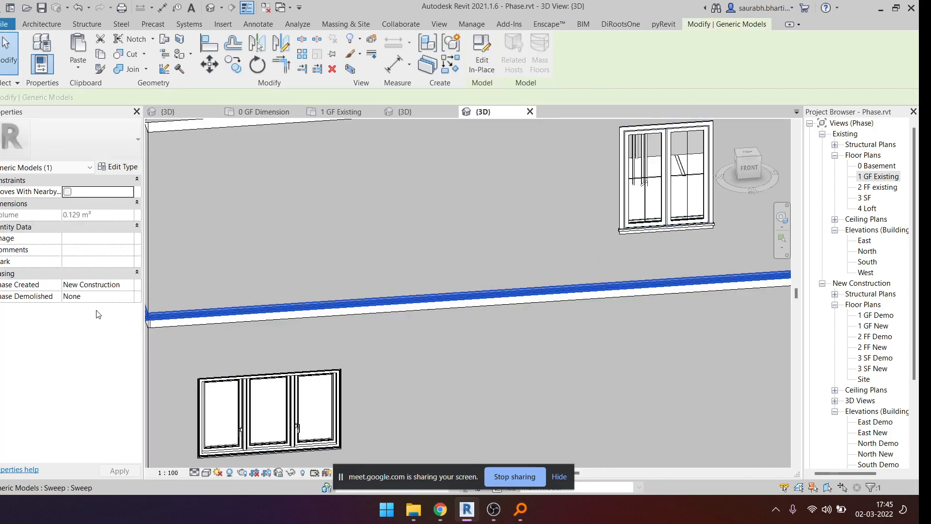
left_click(129, 287)
left_click(111, 297)
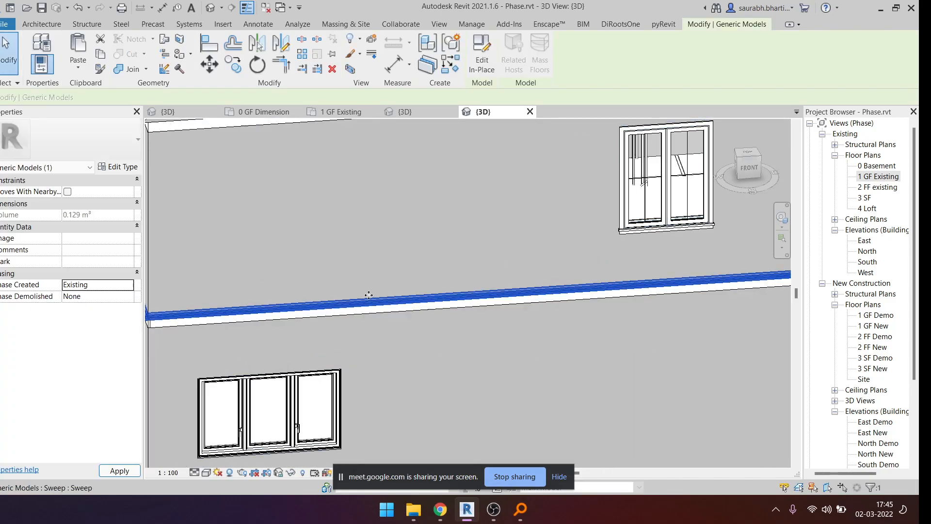
scroll(371, 288, "down", 4)
key("Escape")
- Start a new in-place model in the Generic Models category, keeping the suggested name Generic Models 2
middle_click_drag(417, 292, 471, 304, "shift")
scroll(396, 326, "up", 5)
scroll(397, 327, "down", 2)
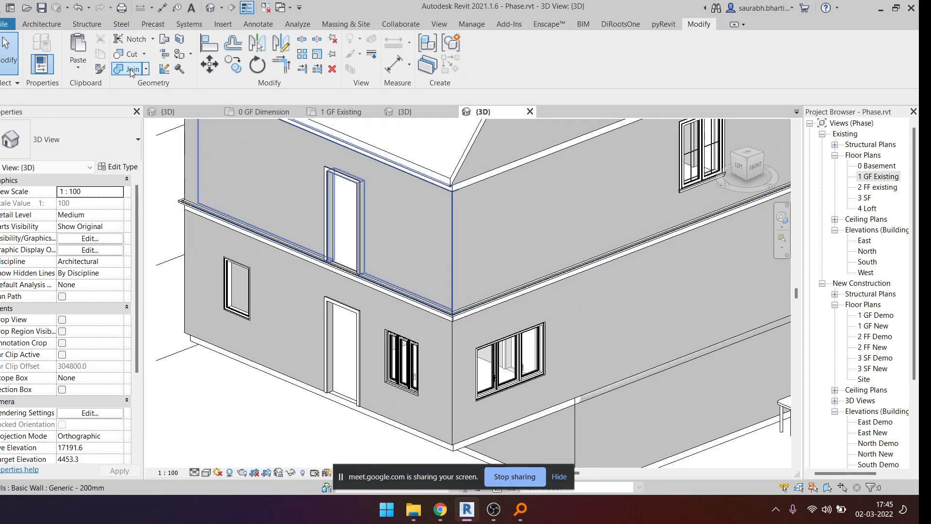
key("m")
key("i")
key("p")
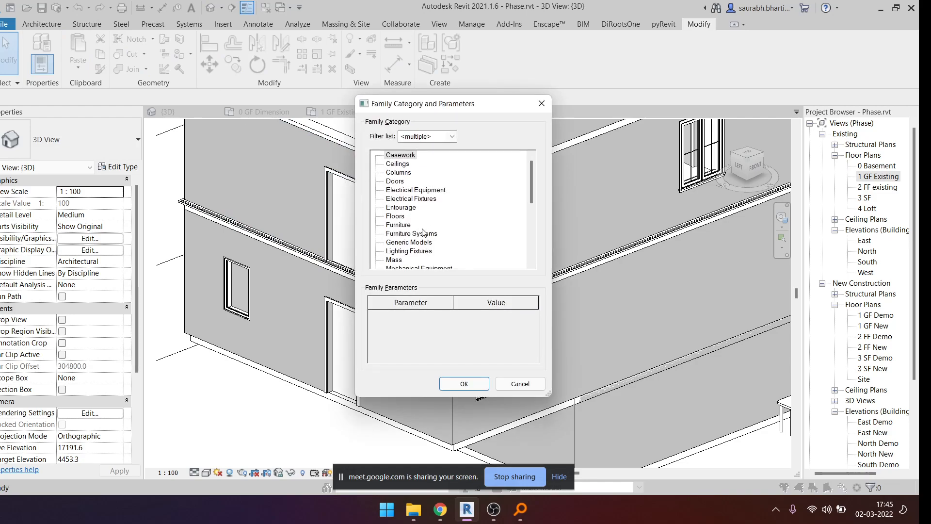
left_click(465, 383)
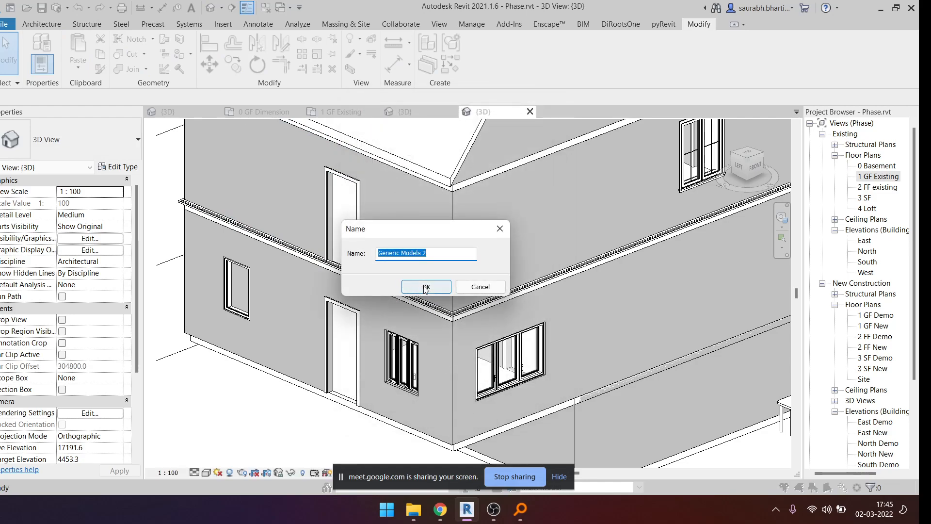
left_click(427, 287)
scroll(284, 234, "down", 4)
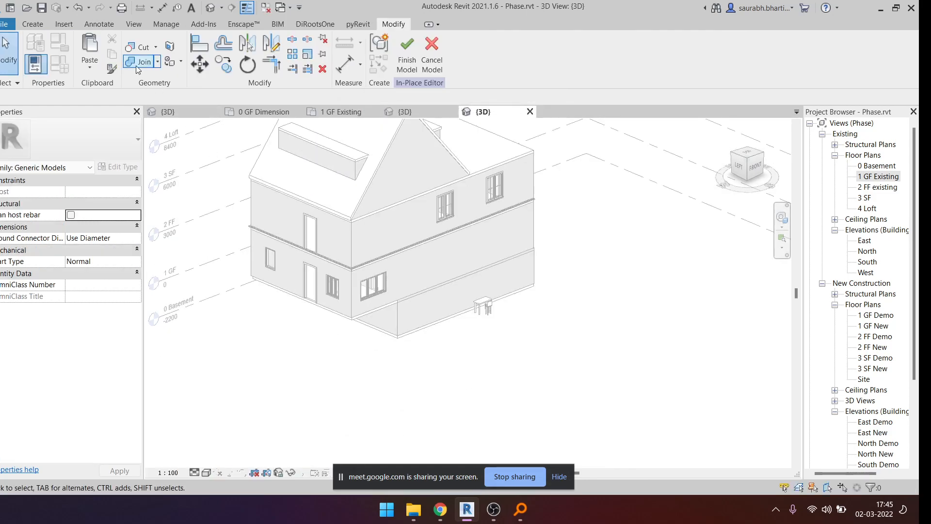
- Start a Sweep for the new in-place model and choose to sketch its path instead of picking edges
left_click(31, 23)
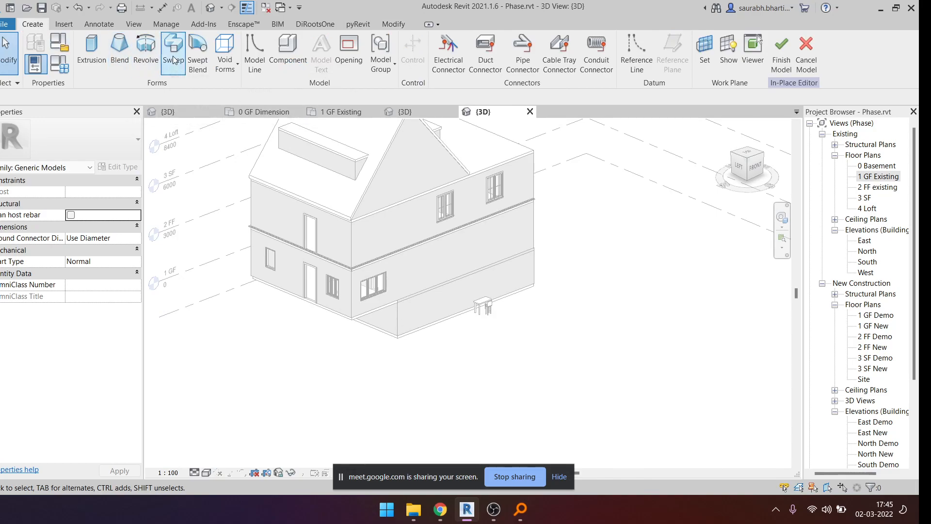
scroll(484, 304, "up", 6)
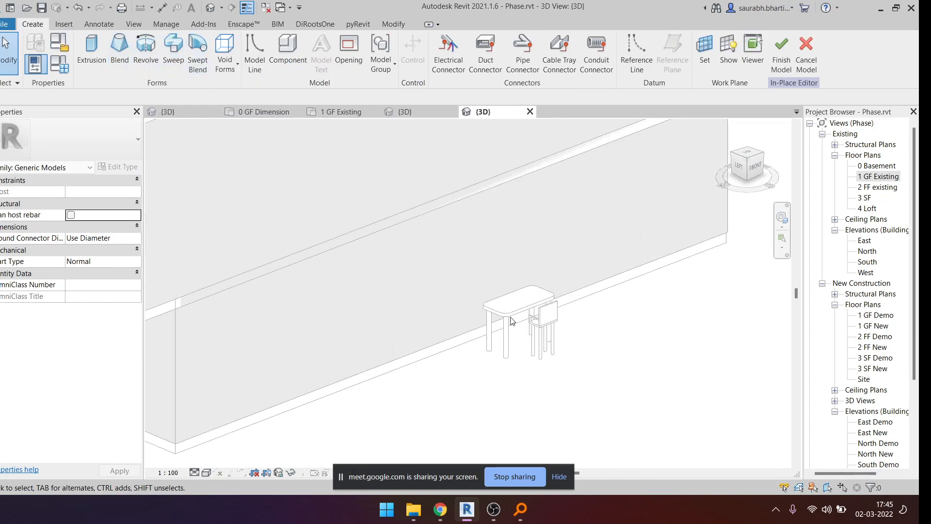
left_click(173, 52)
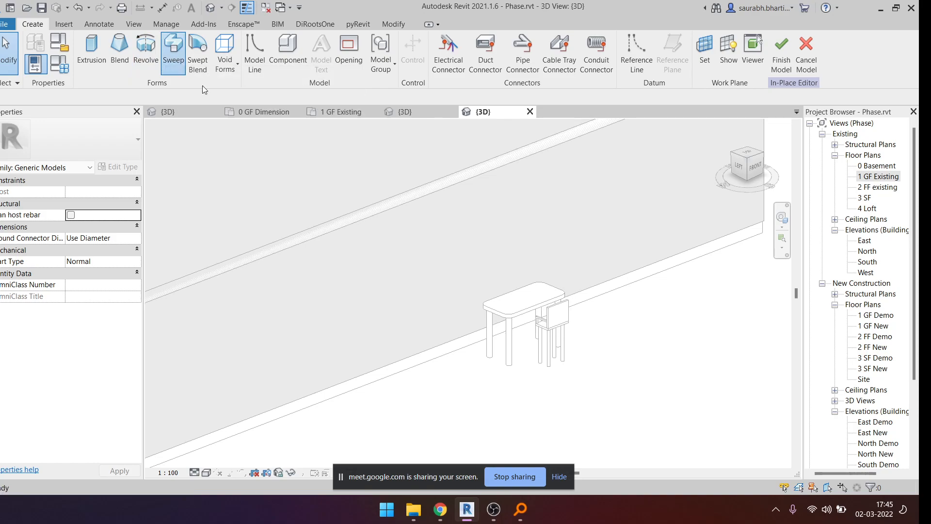
left_click(532, 67)
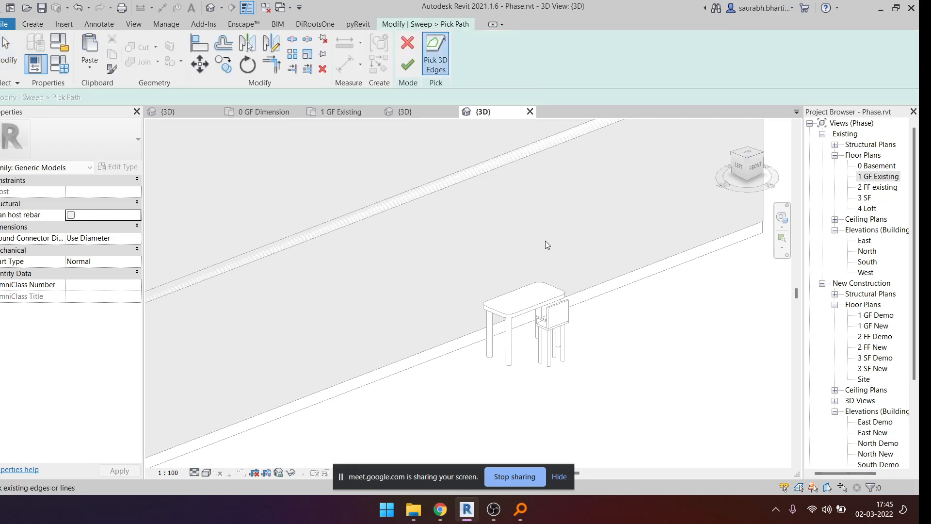
left_click(542, 42)
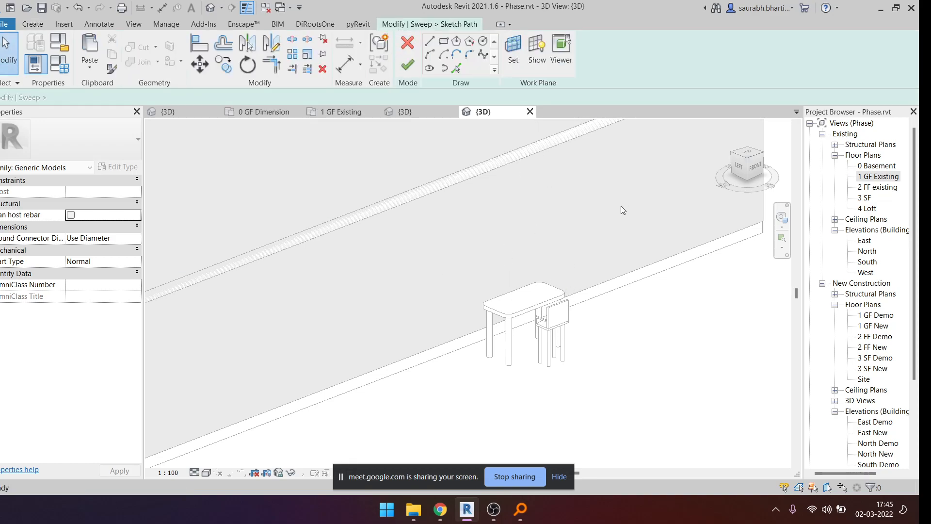
- Start a rectangular sweep path on the 1 GF work plane in the top view
middle_click_drag(617, 204, 612, 318, "shift")
left_click(746, 157)
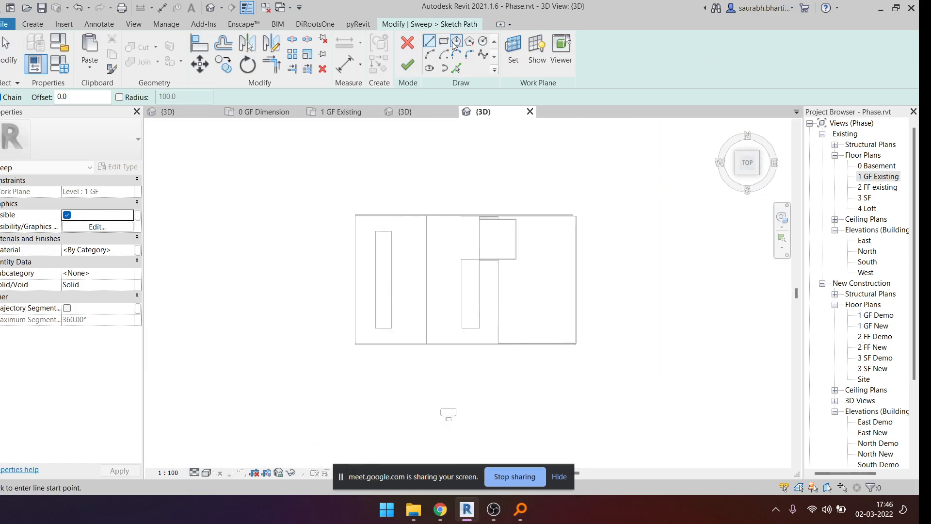
left_click(443, 41)
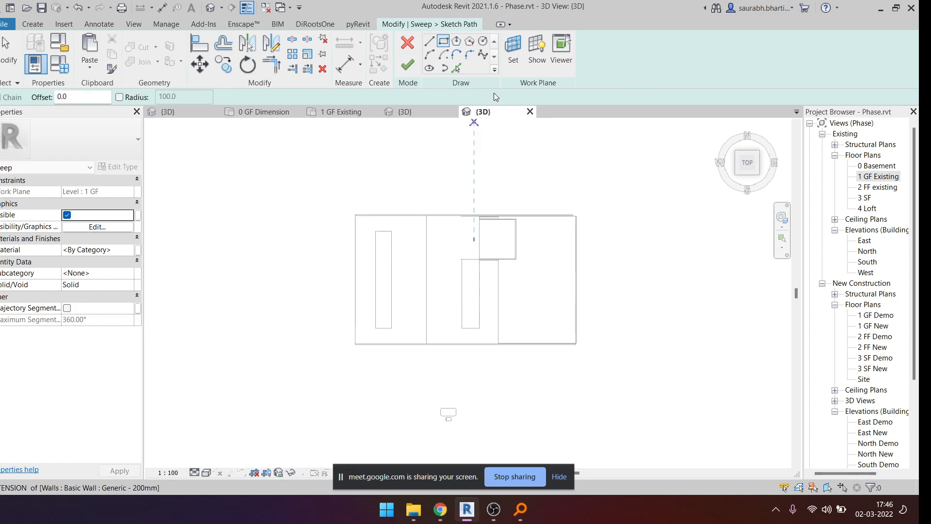
- Set the sweep path's work plane to Level : 1 GF
left_click(509, 64)
left_click(482, 251)
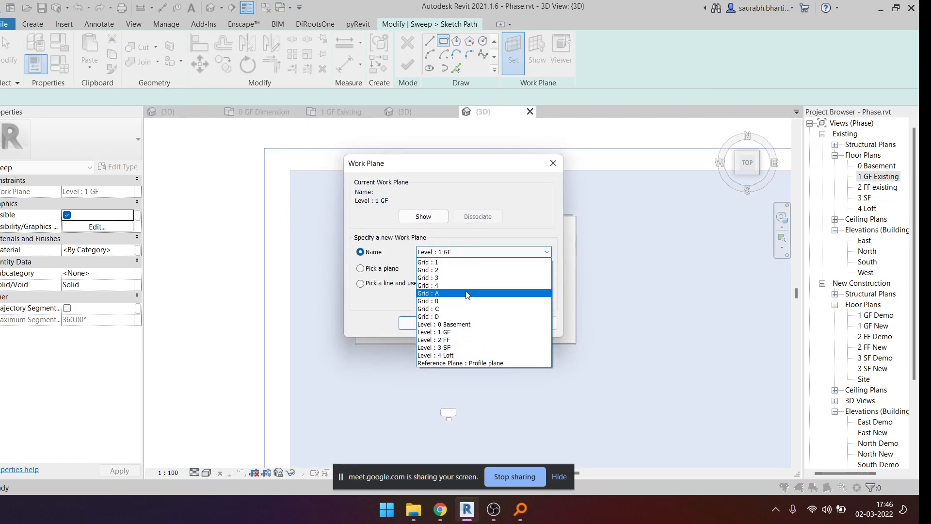
left_click(460, 333)
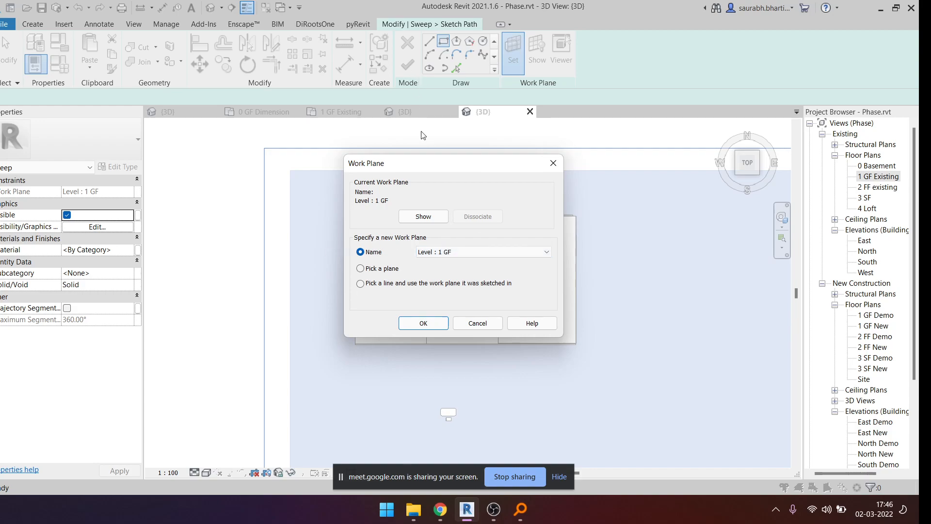
left_click(423, 324)
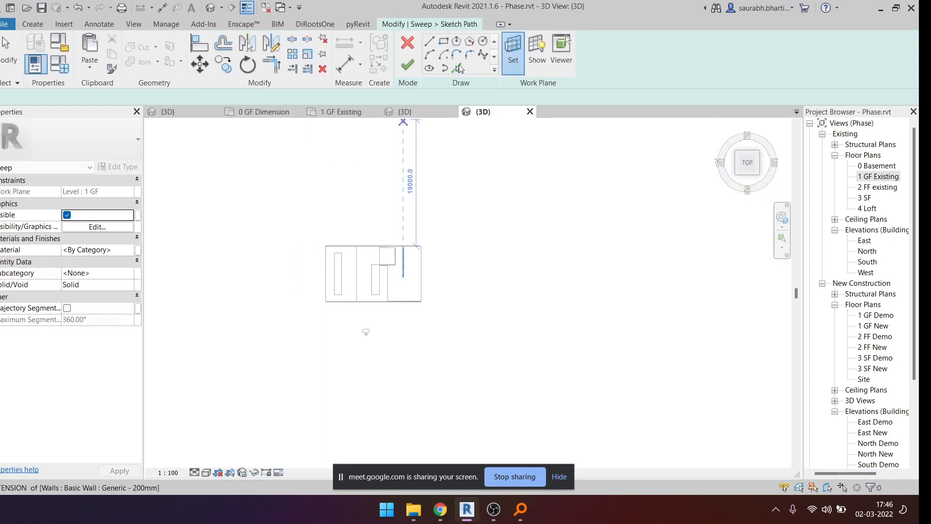
- Sketch a rectangular sweep path along the building's outer wall corners and finish the path
left_click(443, 41)
scroll(323, 330, "up", 4)
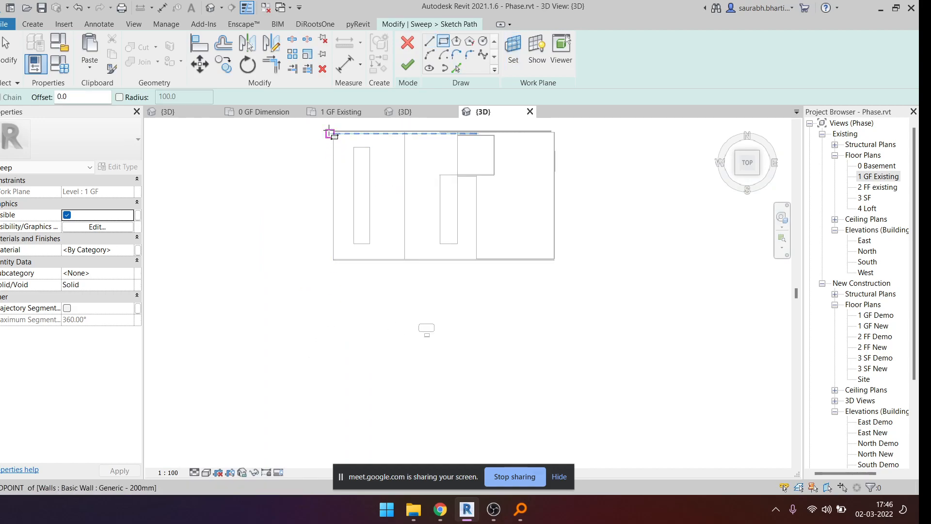
left_click(334, 131)
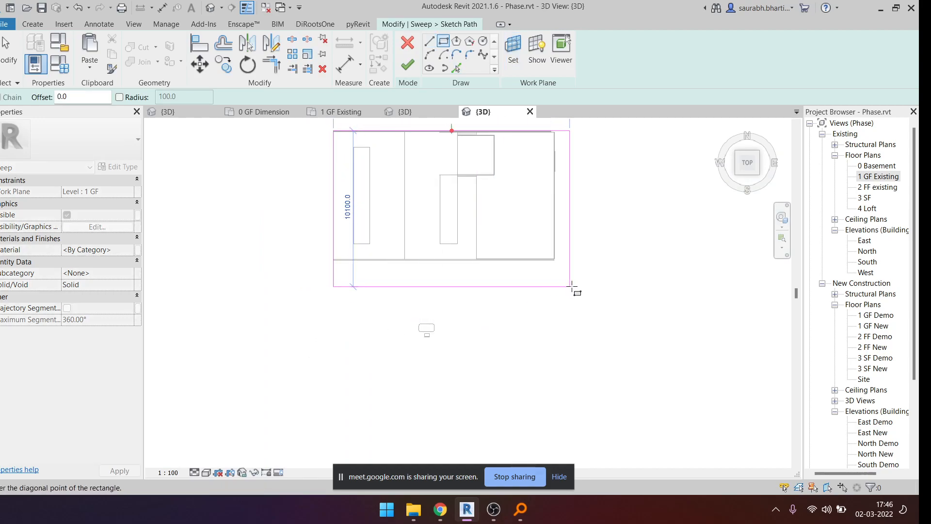
left_click(554, 260)
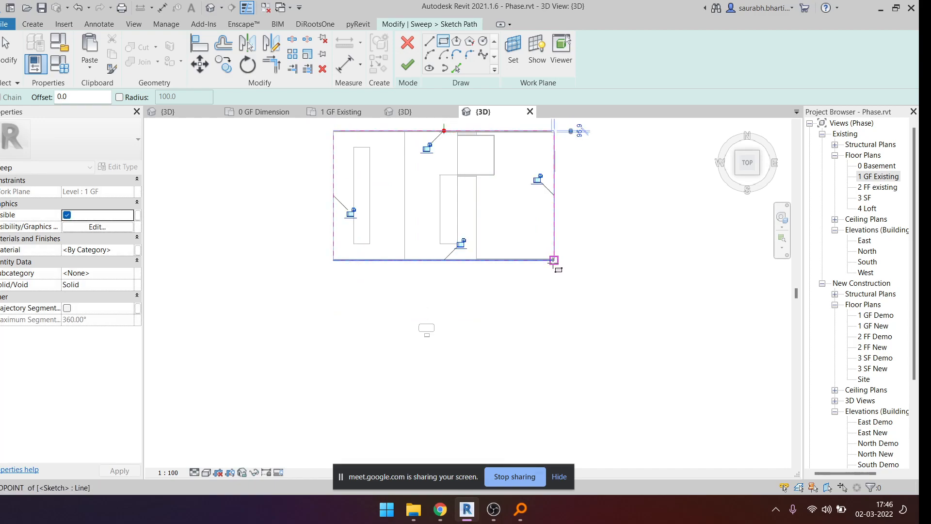
left_click(407, 65)
left_click_drag(421, 164, 501, 269)
left_click_drag(428, 191, 492, 260)
left_click(452, 212)
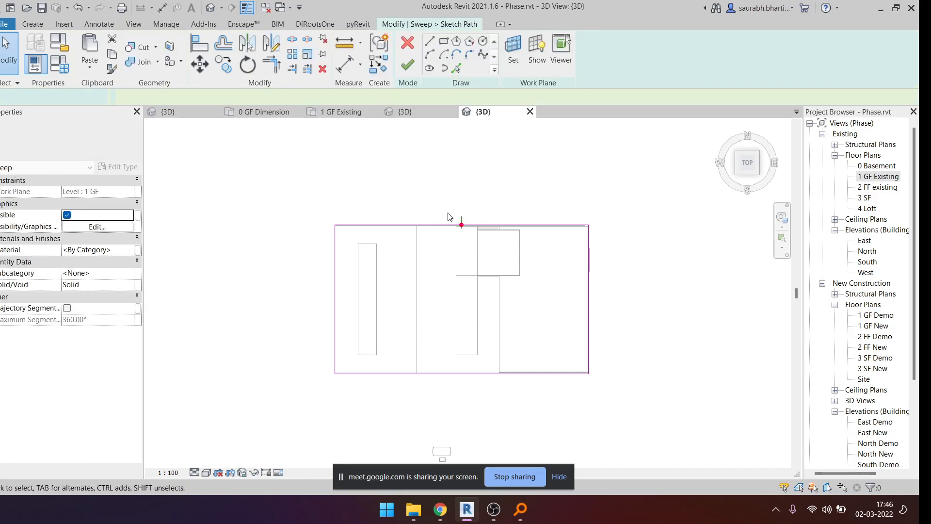
- Sketch a closed cornice profile about 600 mm along the bottom, 300 mm up, slanting out to an 883 mm top edge, and finish the sweep
scroll(484, 238, "down", 3)
middle_click_drag(550, 329, 316, 163, "shift")
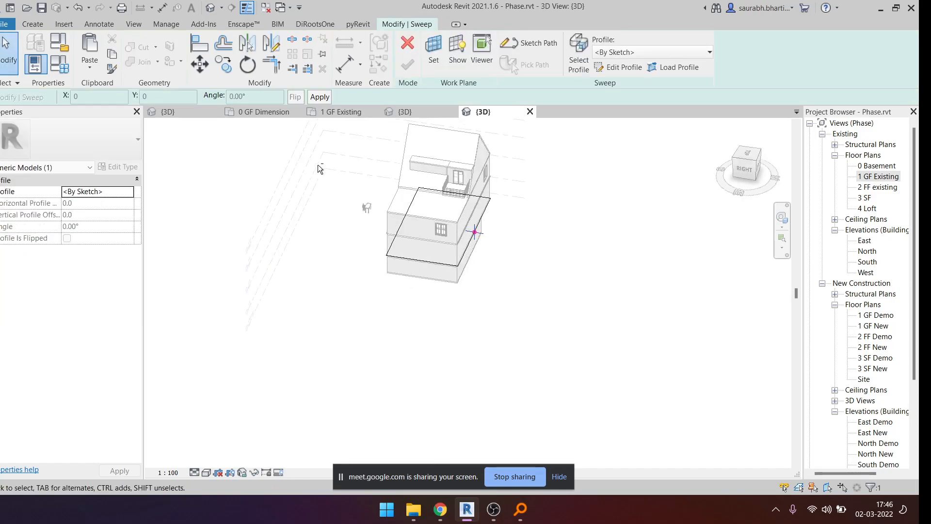
scroll(474, 230, "up", 6)
middle_click_drag(486, 320, 400, 262, "shift")
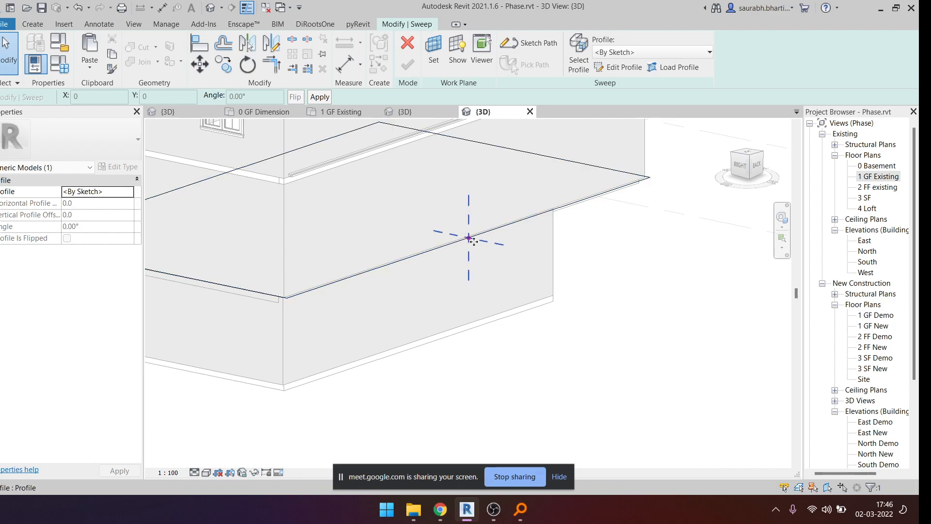
scroll(464, 249, "up", 6)
key("l")
key("i")
left_click(478, 217)
left_click(530, 228)
left_click(530, 197)
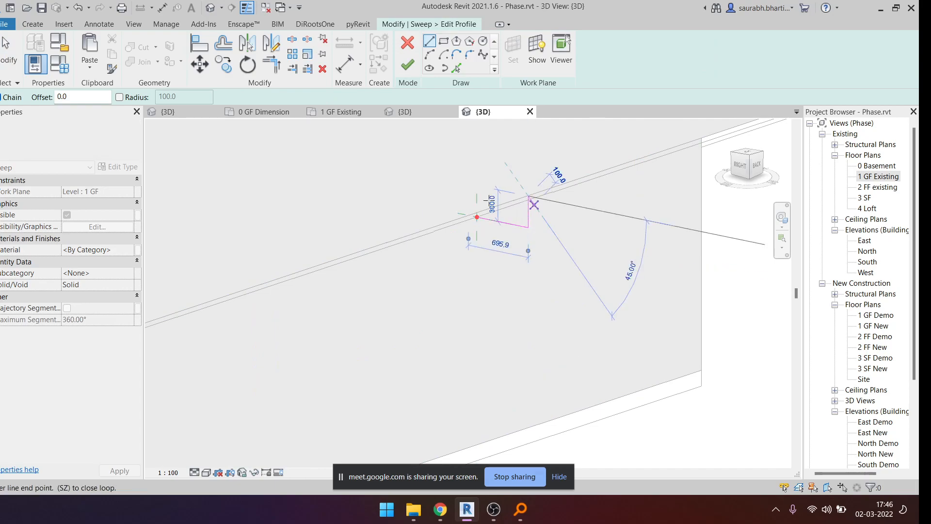
left_click(553, 171)
left_click(477, 156)
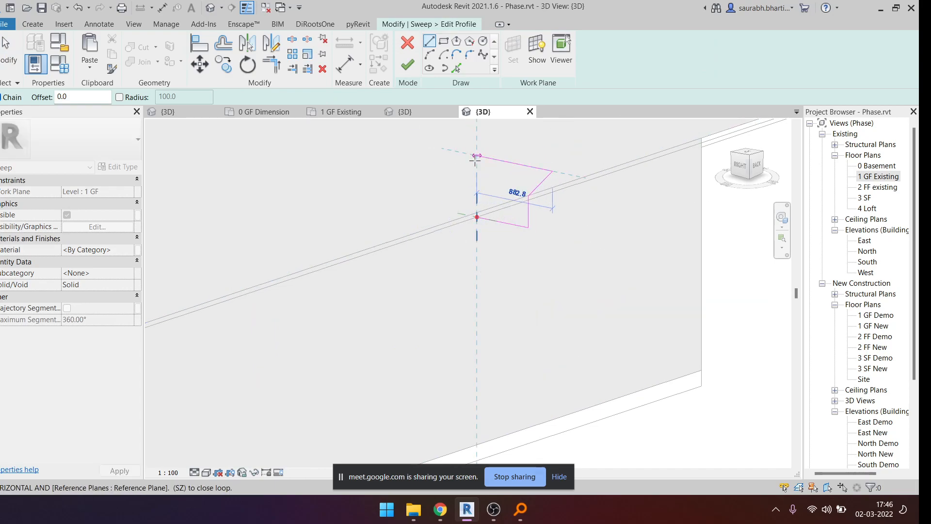
left_click(470, 216)
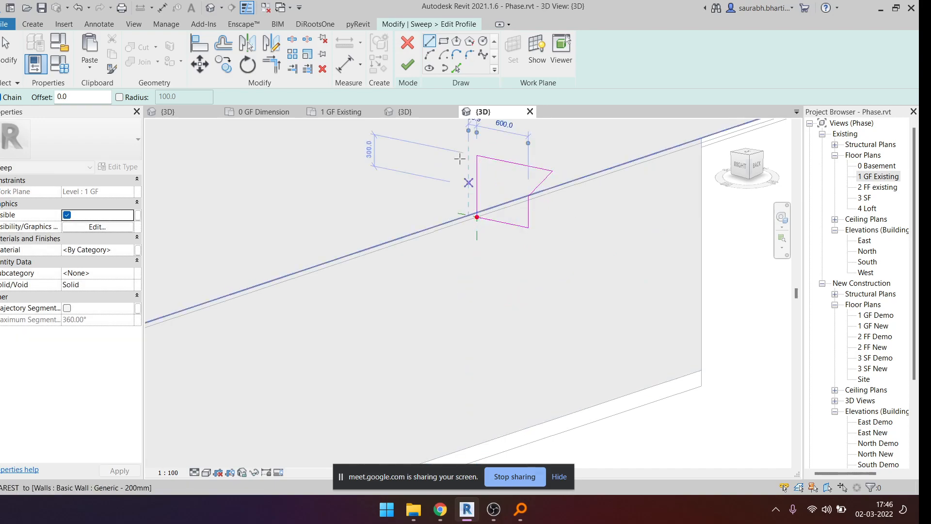
left_click(404, 71)
left_click(406, 66)
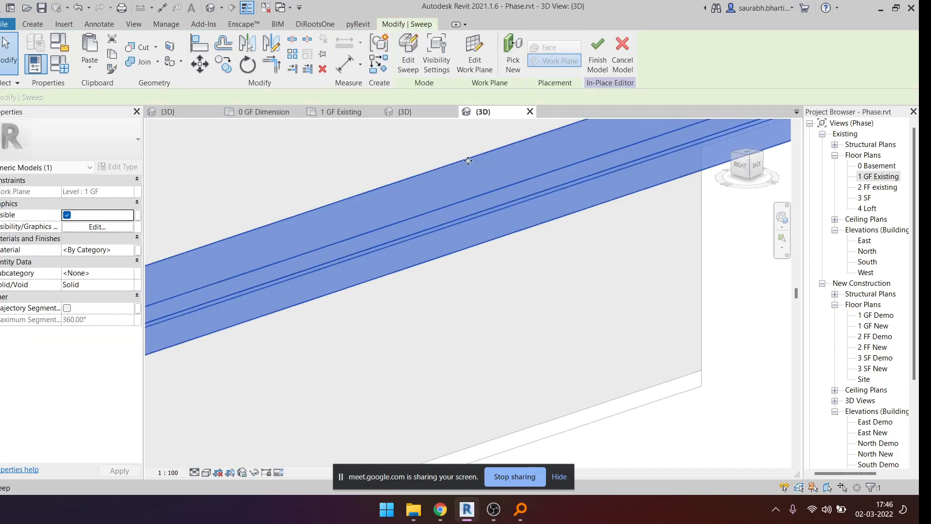
- Examine the finished sweep and its corners around the building from several angles
scroll(512, 248, "down", 5)
middle_click_drag(512, 248, 339, 285, "shift")
scroll(448, 206, "up", 4)
key("Escape")
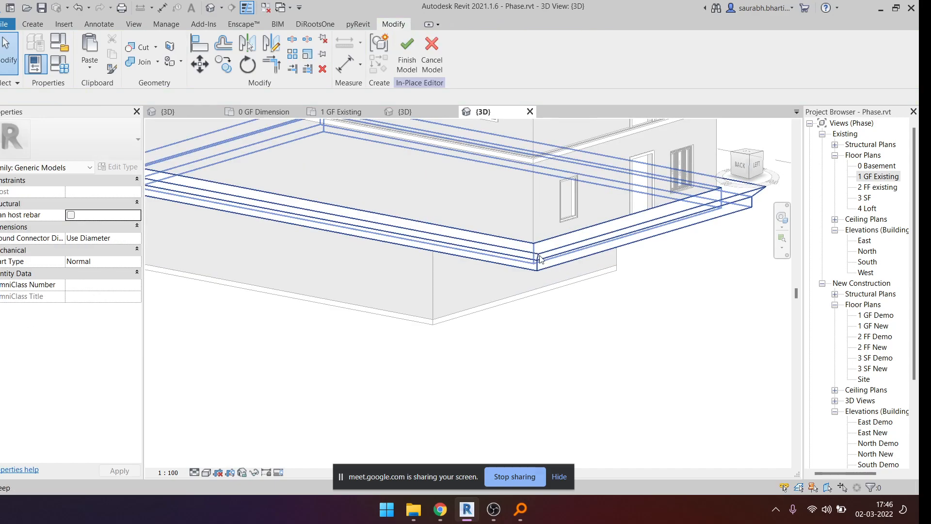
scroll(541, 254, "up", 3)
scroll(542, 261, "up", 3)
scroll(533, 274, "down", 7)
middle_click_drag(549, 299, 566, 207, "shift")
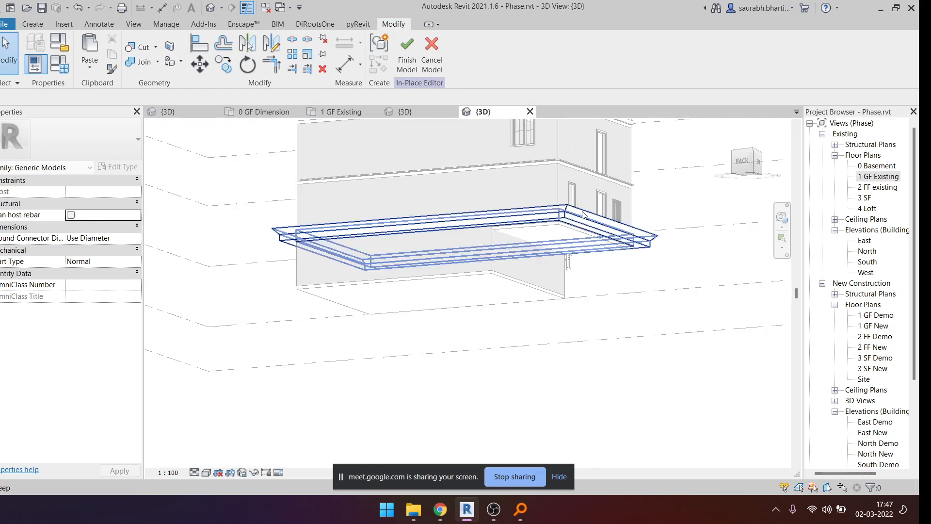
- Finish the in-place model containing the sweep around the ground floor
left_click(582, 214)
scroll(582, 215, "down", 4)
middle_click_drag(583, 312, 590, 335, "shift")
left_click(597, 60)
middle_click_drag(601, 257, 465, 311, "shift")
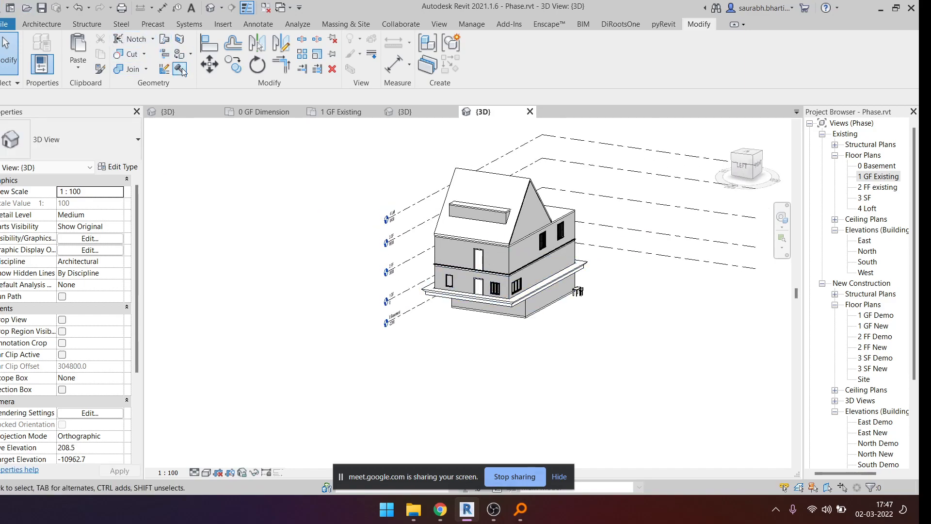
- Start a new in-place model in the Generic Models category, keeping the default name
key("i")
key("p")
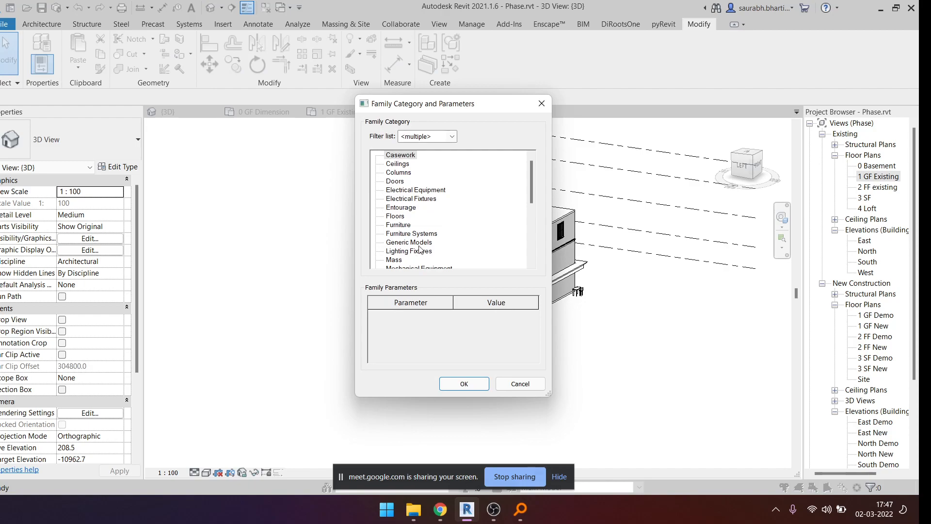
left_click(480, 388)
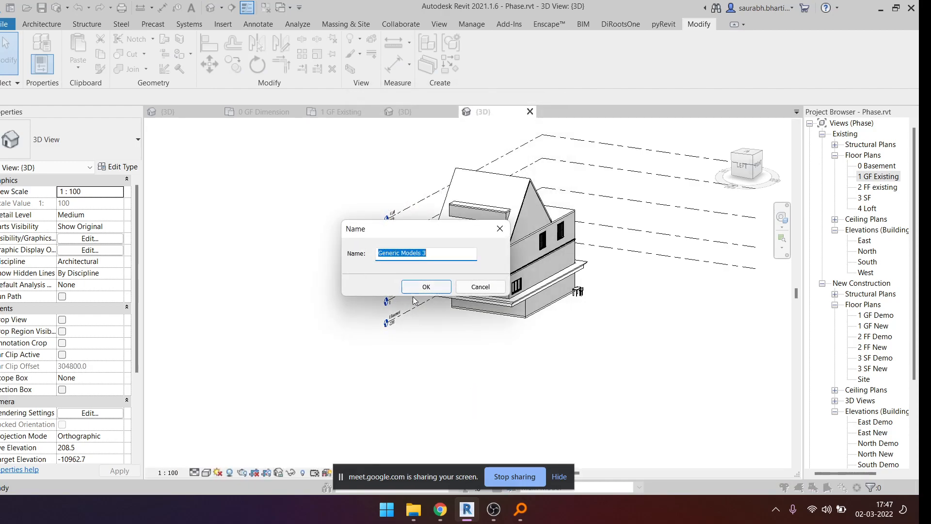
left_click(434, 290)
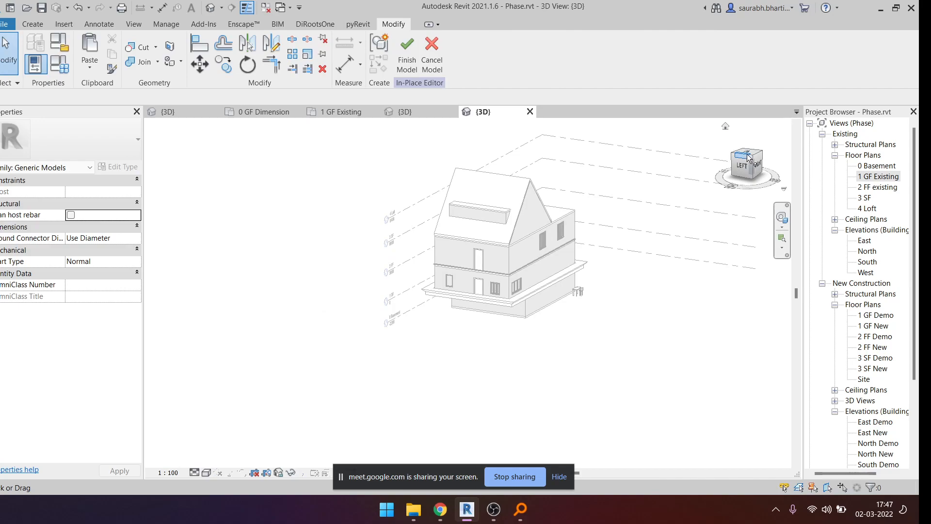
- Review the 1 GF Existing floor plan and return to the default 3D view
double_click(867, 178)
scroll(325, 281, "down", 3)
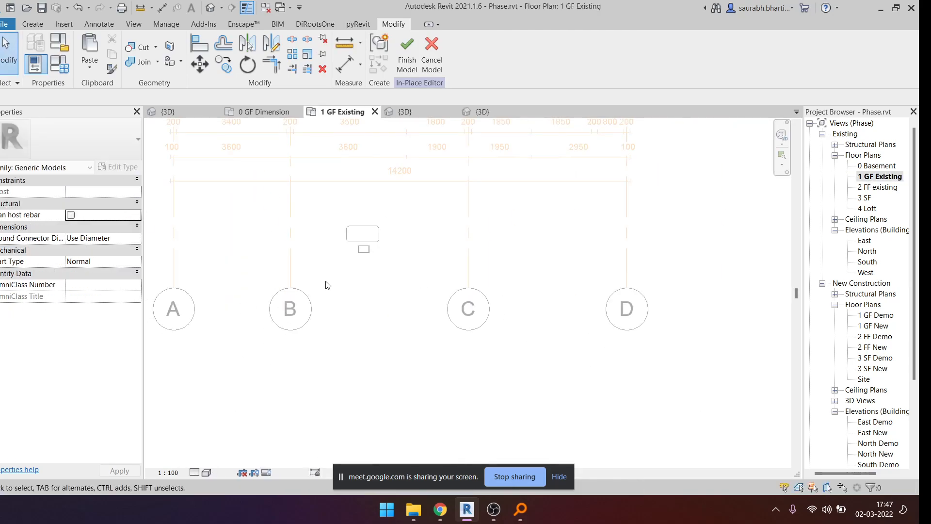
scroll(435, 274, "down", 3)
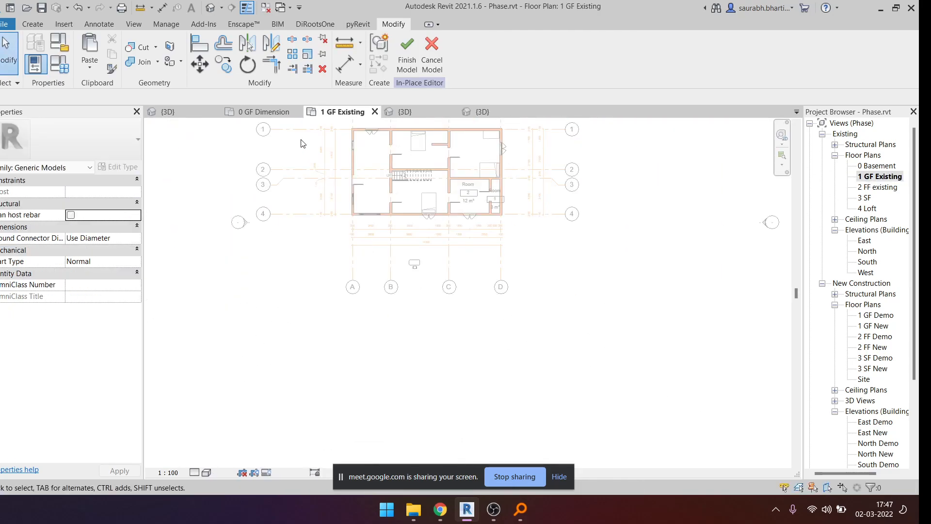
left_click(40, 24)
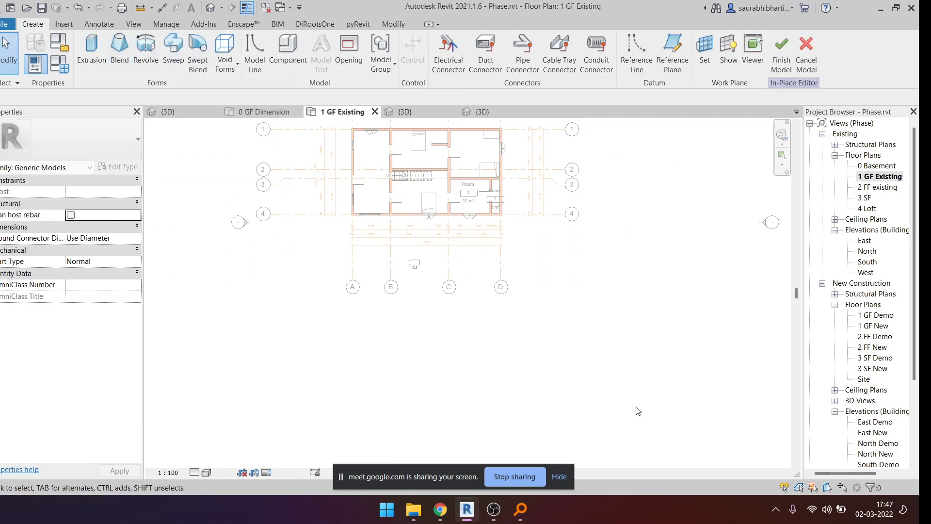
middle_click_drag(421, 294, 485, 348)
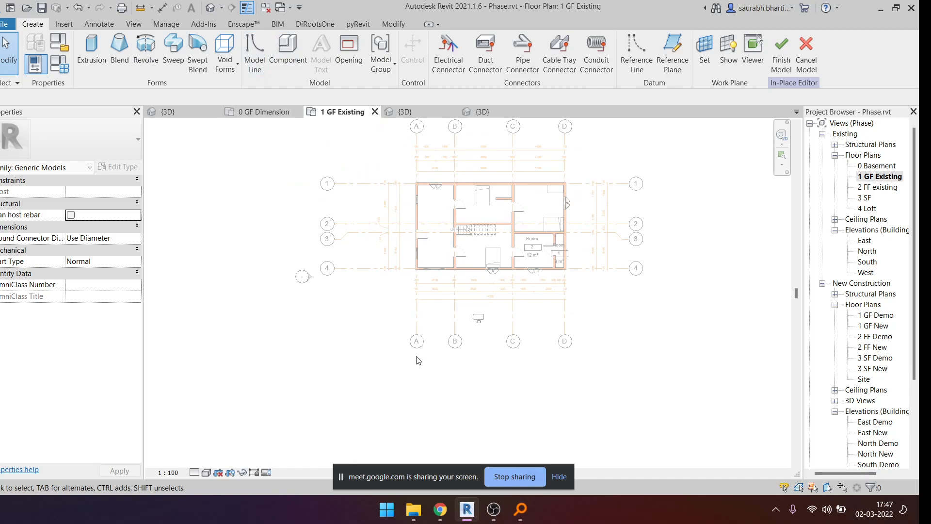
scroll(406, 345, "down", 2)
left_click(212, 10)
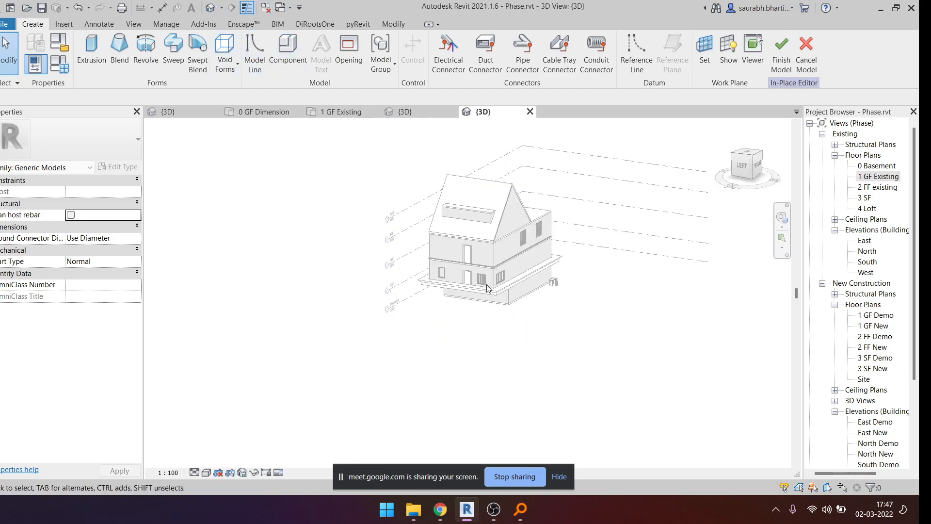
scroll(556, 314, "up", 6)
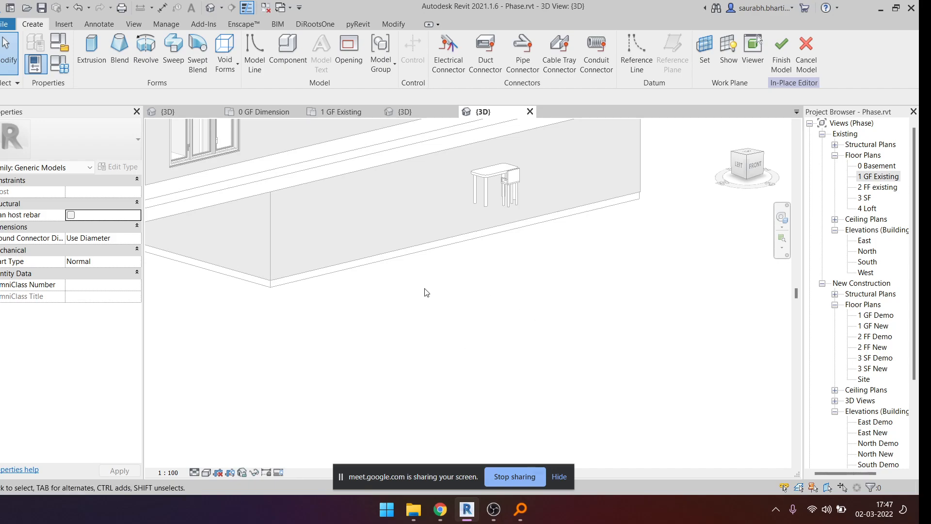
left_click_drag(587, 282, 642, 382)
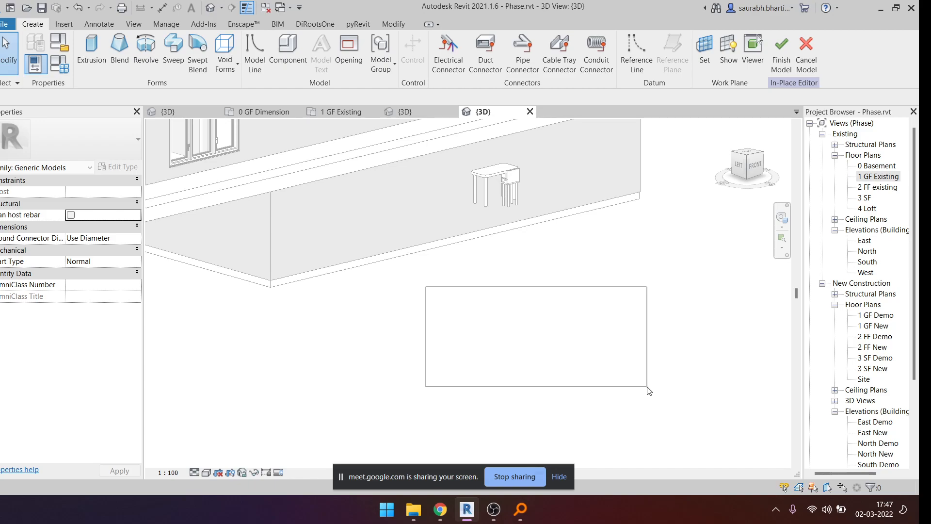
left_click_drag(651, 391, 651, 391)
left_click_drag(511, 320, 573, 351)
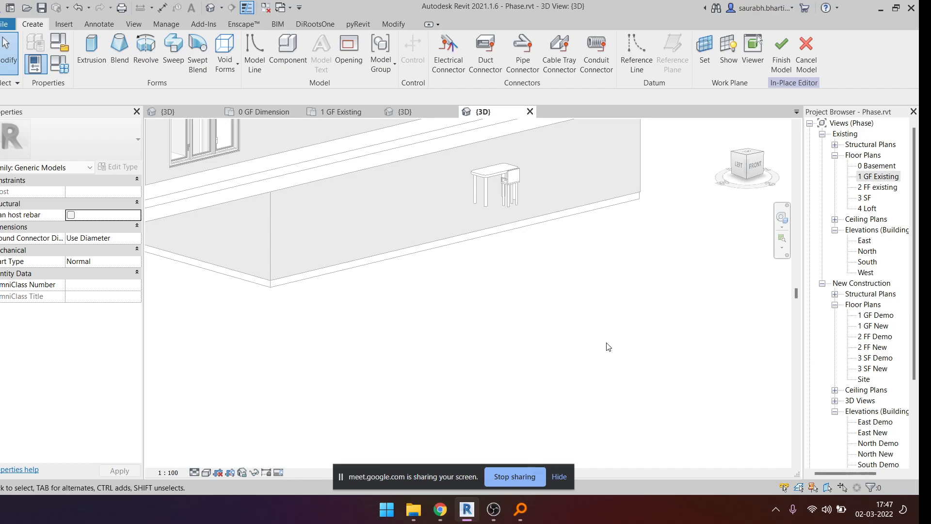
left_click_drag(657, 334, 485, 326)
scroll(489, 325, "down", 3)
scroll(507, 320, "down", 1)
middle_click_drag(548, 328, 539, 337, "shift")
scroll(552, 353, "up", 1)
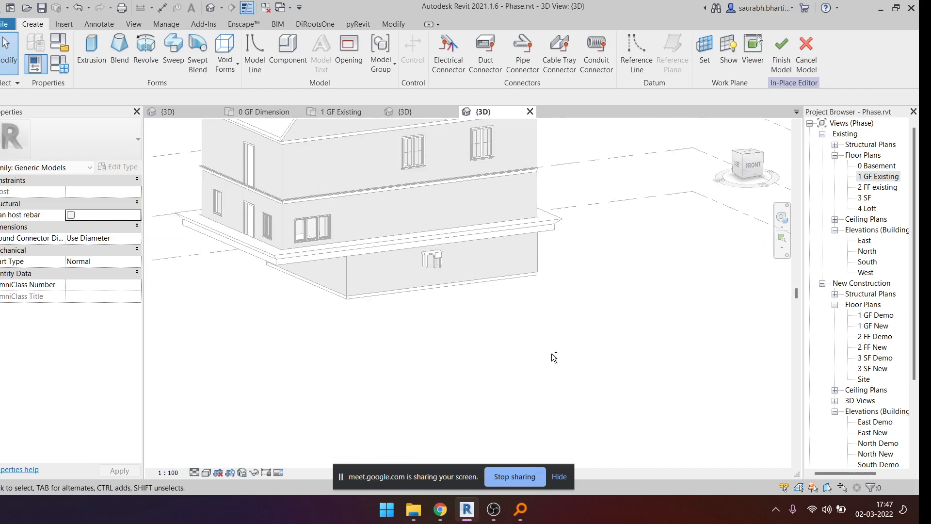
- Orient the 3D view to Top
left_click(750, 155)
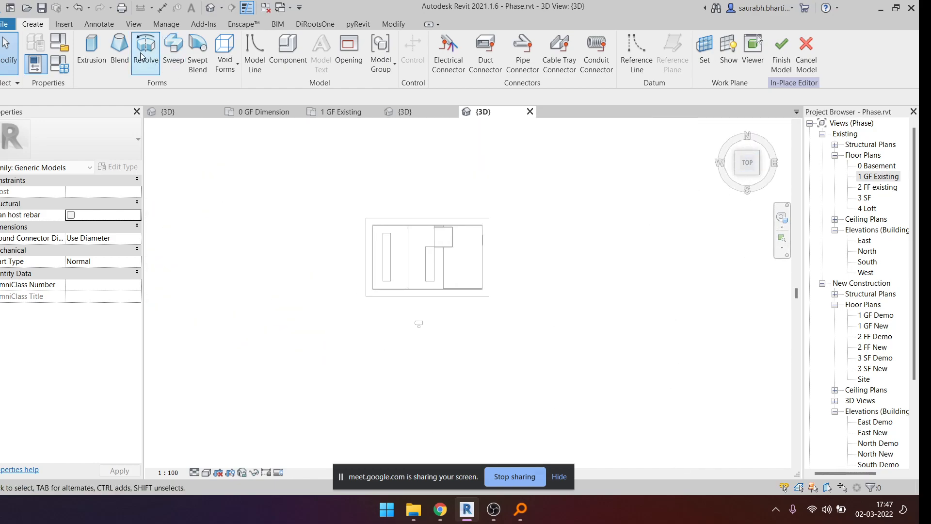
left_click(120, 51)
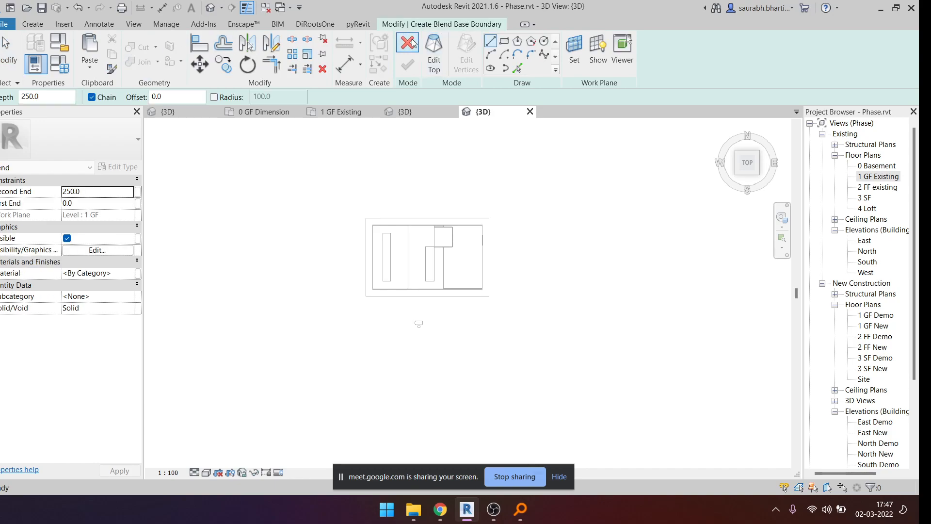
left_click(408, 43)
left_click(40, 25)
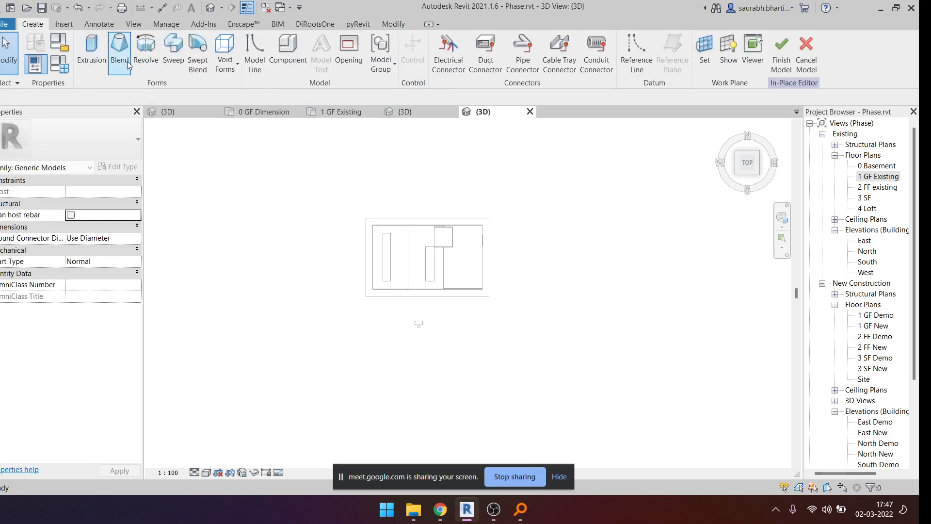
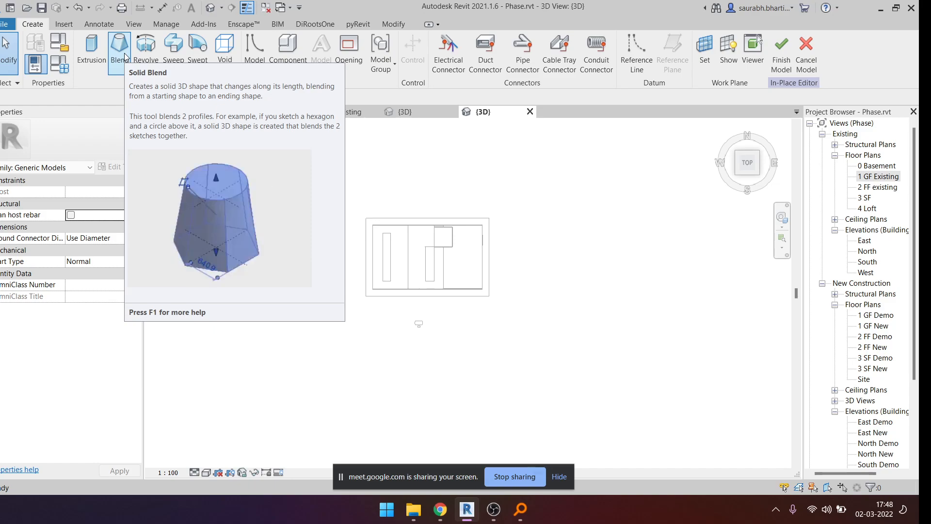
- Start a solid Blend and sketch its rectangular base boundary, about 4300 mm deep, in front of the building
left_click(119, 51)
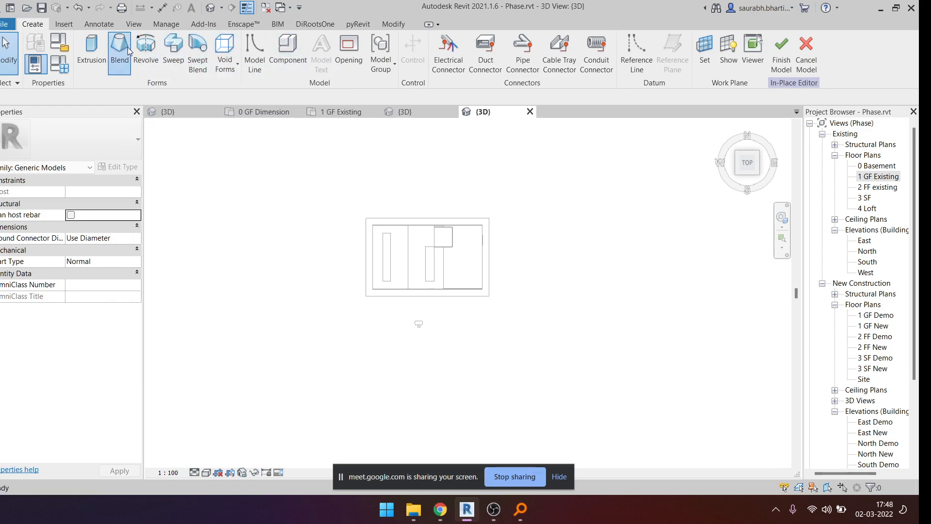
left_click(505, 43)
scroll(494, 335, "up", 3)
left_click(410, 303)
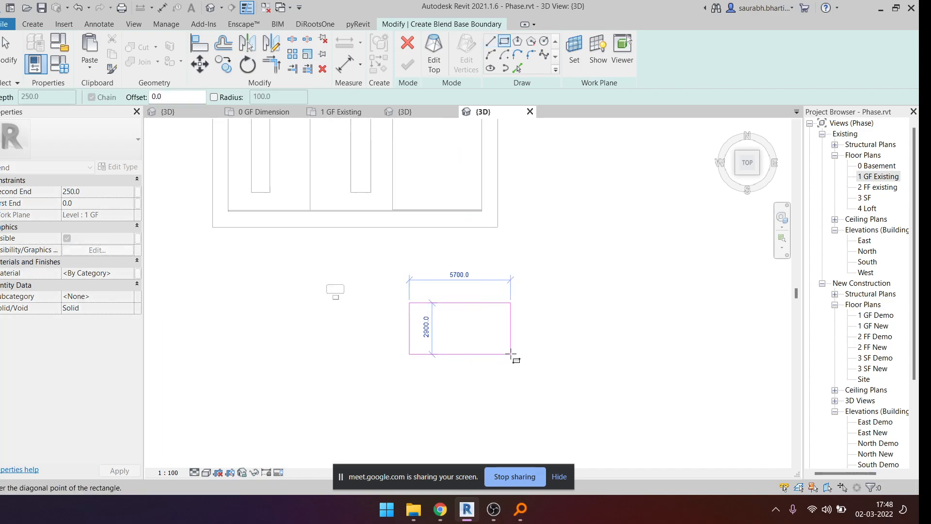
left_click(562, 378)
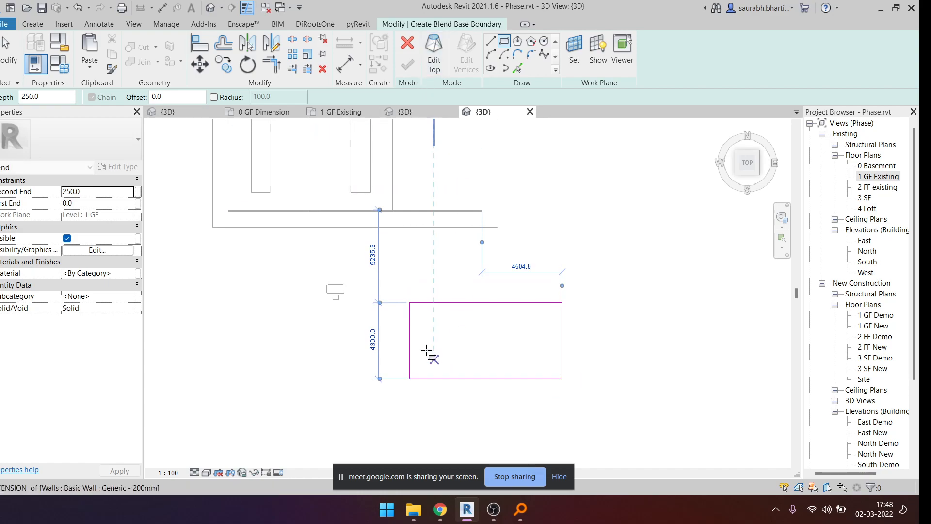
- Switch to the blend's top boundary and sketch a smaller rectangle inside the base rectangle
left_click(409, 302)
key("Escape")
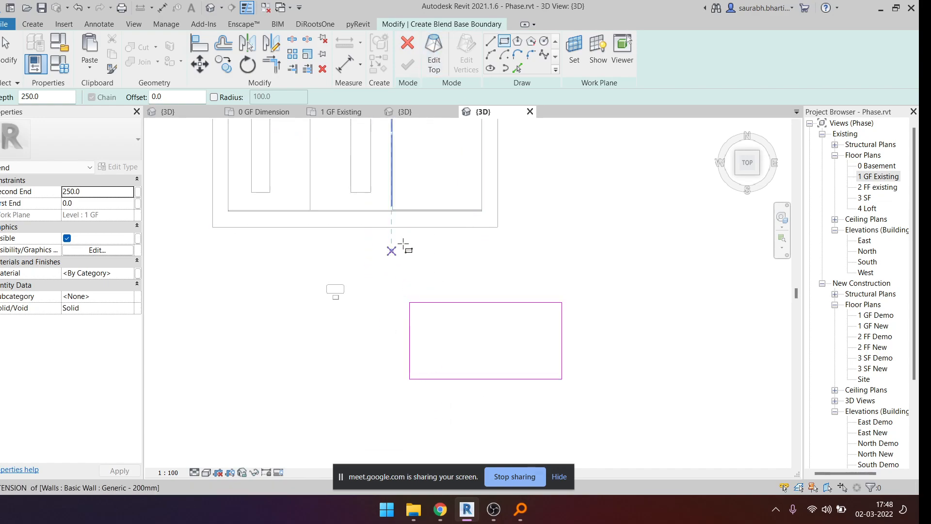
left_click(437, 47)
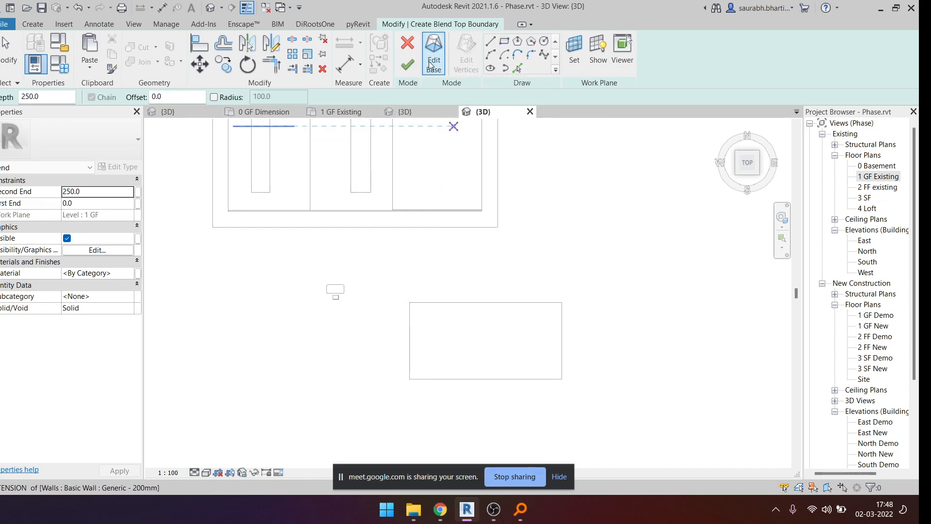
left_click(409, 303)
key("Escape")
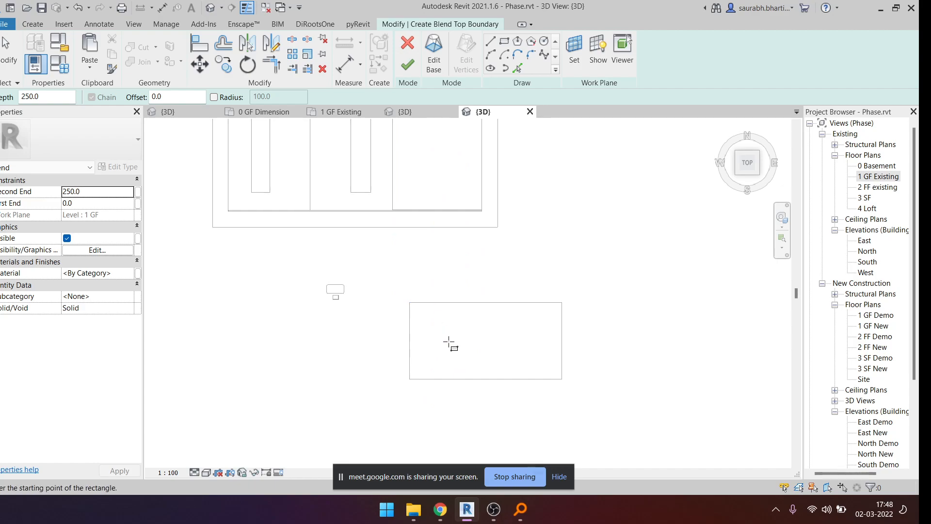
left_click(504, 43)
scroll(448, 366, "up", 2)
left_click(444, 296)
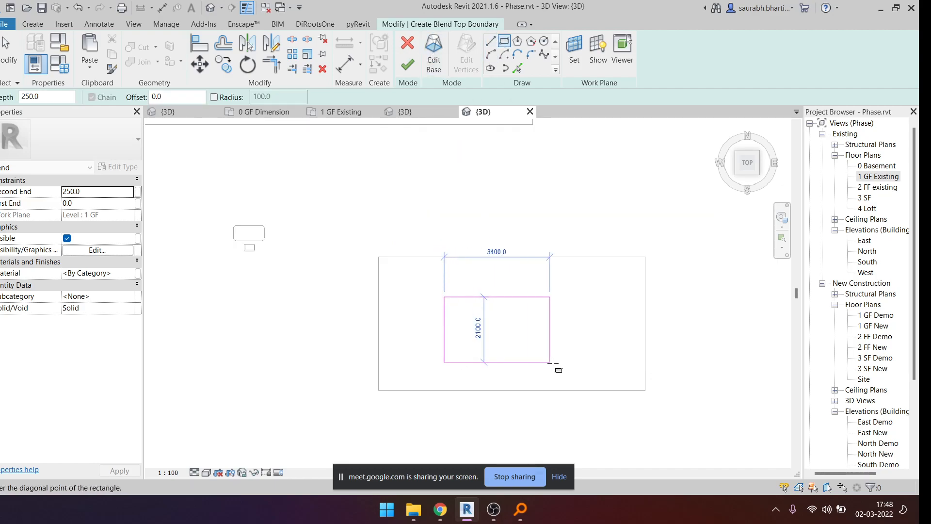
left_click(592, 358)
scroll(437, 239, "down", 3)
key("Escape")
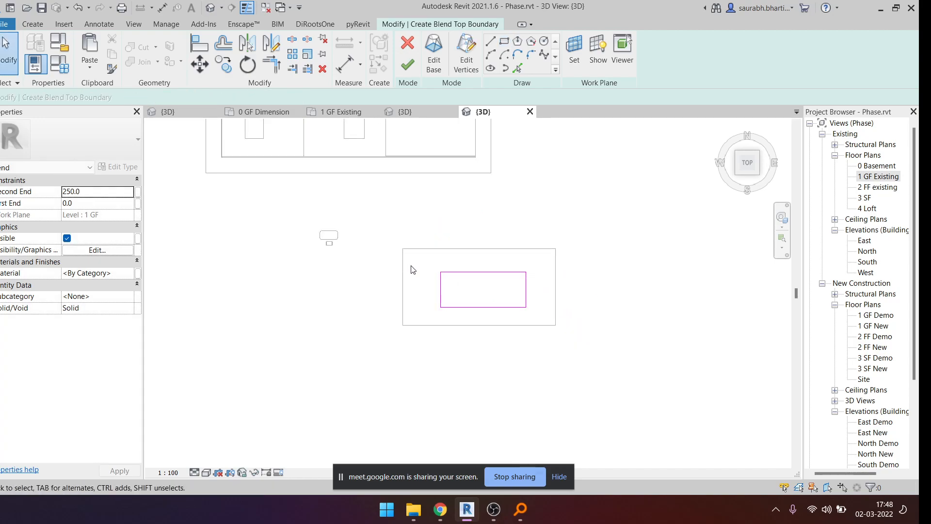
- Finish the rectangular blend and return to the default 3D view
left_click(112, 196)
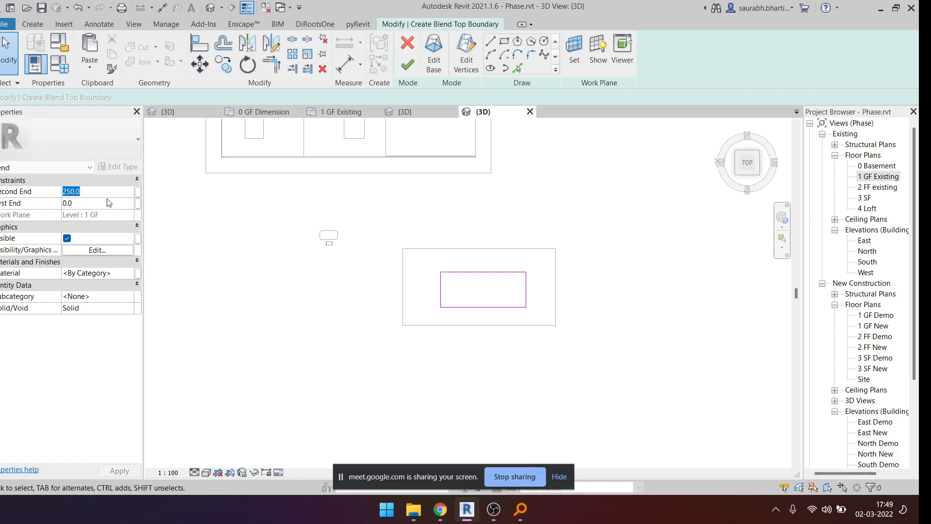
scroll(488, 275, "up", 3)
left_click_drag(371, 226, 570, 381)
mouse_move(324, 212)
left_mouse_down()
mouse_move(397, 386)
mouse_move(685, 359)
mouse_move(702, 412)
left_mouse_up()
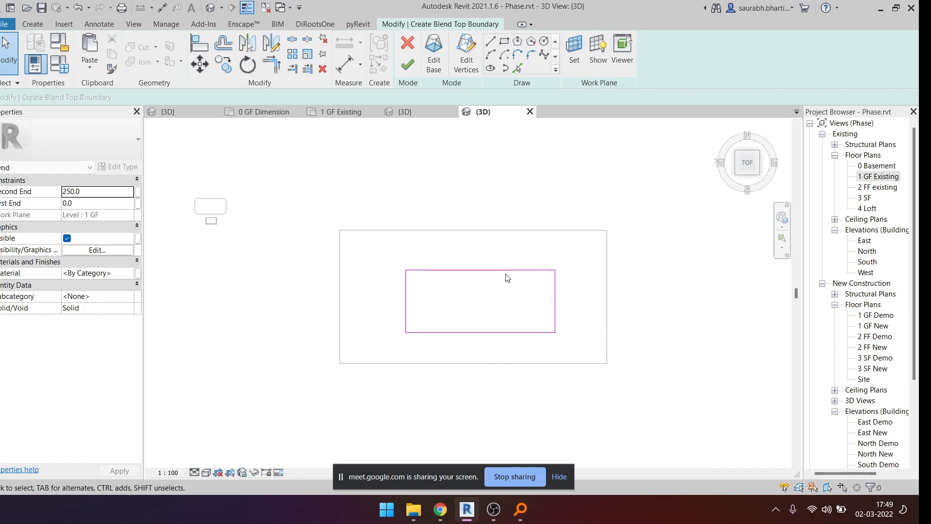
left_click_drag(314, 202, 684, 416)
left_click_drag(365, 240, 613, 383)
left_click(407, 65)
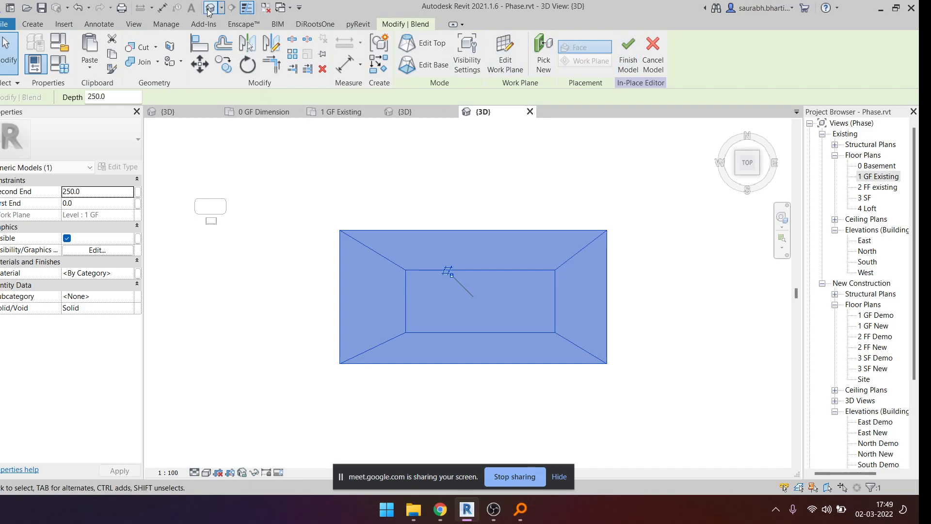
left_click(209, 9)
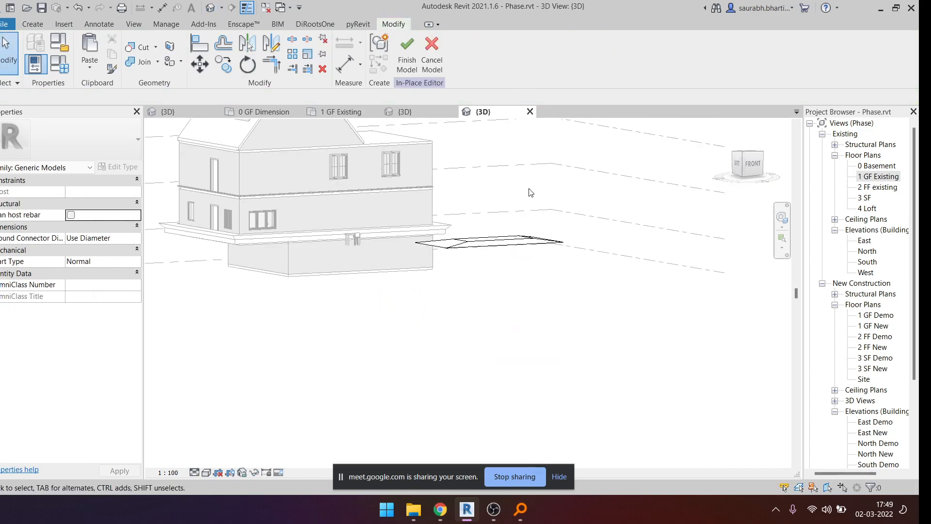
- Set the rectangular blend's Second End to 1000 and inspect its shape from the front
scroll(514, 213, "up", 5)
left_click(415, 290)
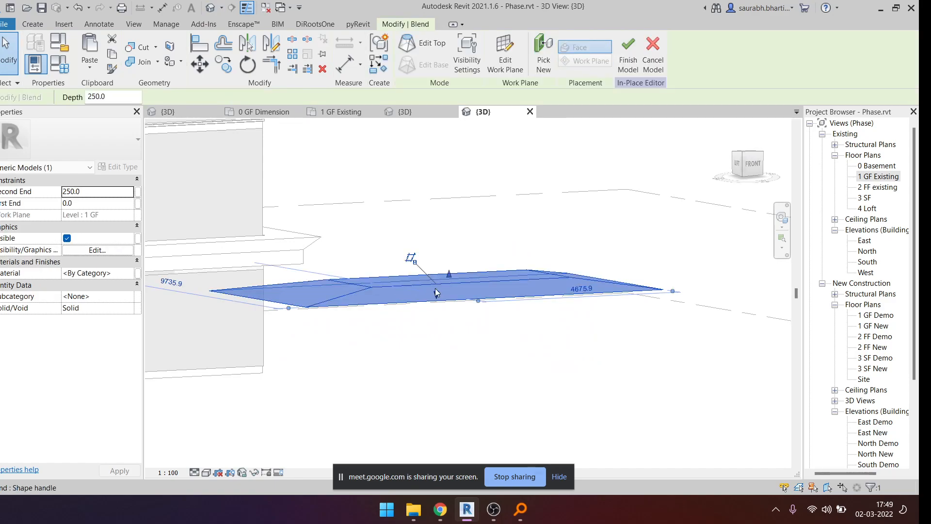
left_click(102, 193)
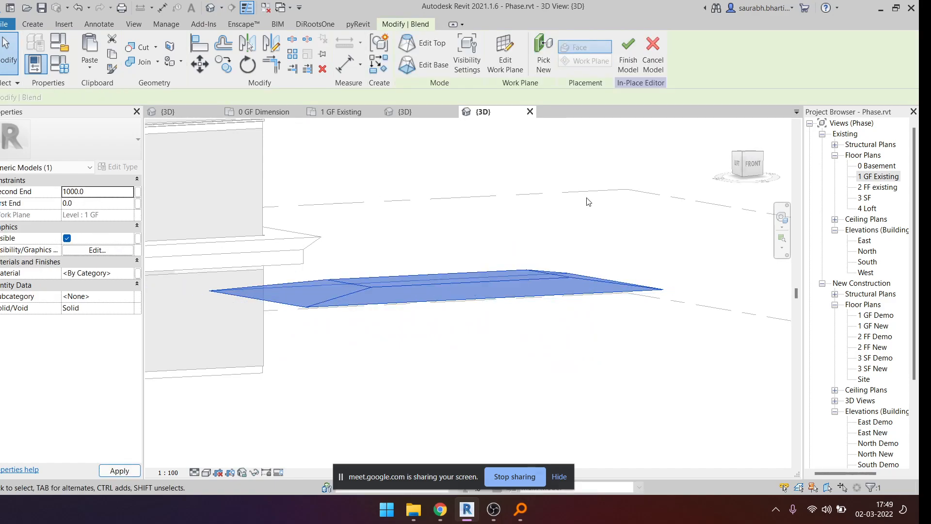
middle_click_drag(667, 301, 561, 297, "shift")
left_click(589, 369)
middle_click_drag(501, 294, 519, 329, "shift")
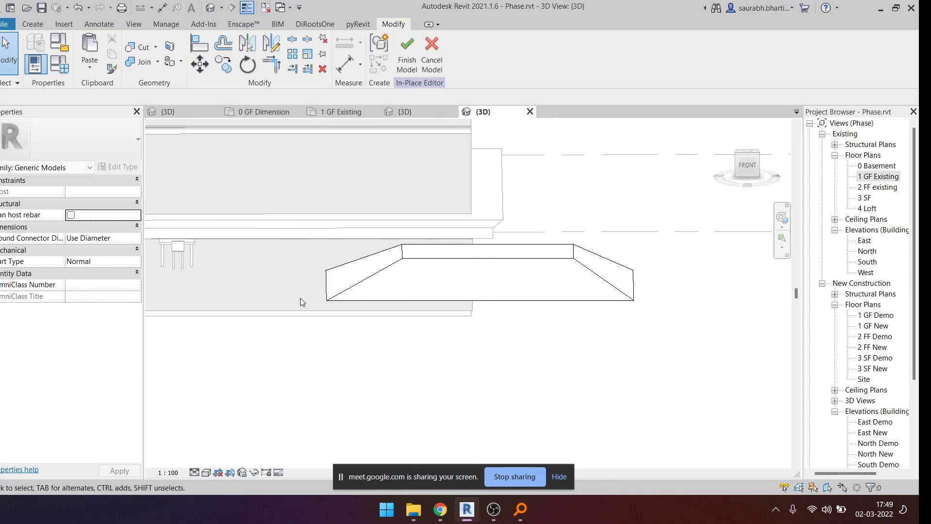
- Set the rectangular blend's Second End to 2000 and inspect its raised shape
left_click(635, 296)
middle_click_drag(634, 296, 411, 264, "shift")
left_click(479, 257)
left_click(482, 259)
middle_click_drag(488, 251, 487, 226, "shift")
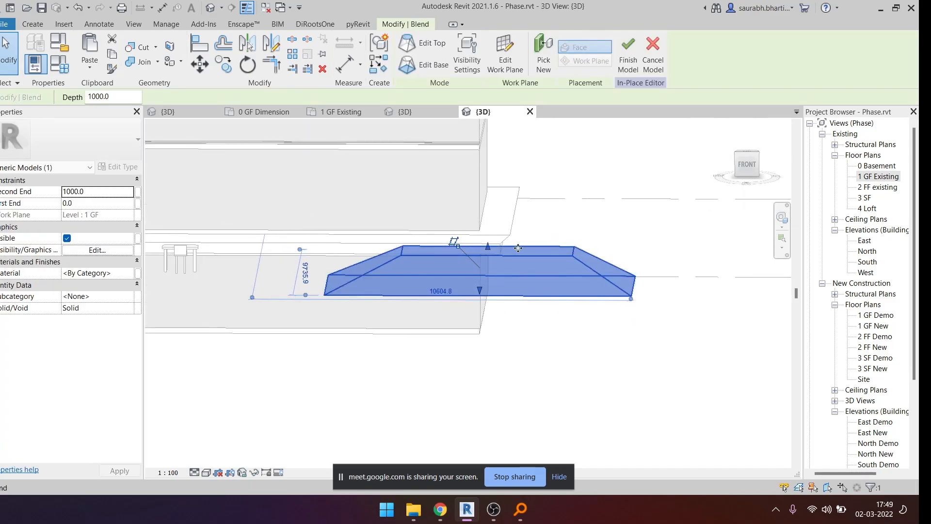
left_click(130, 194)
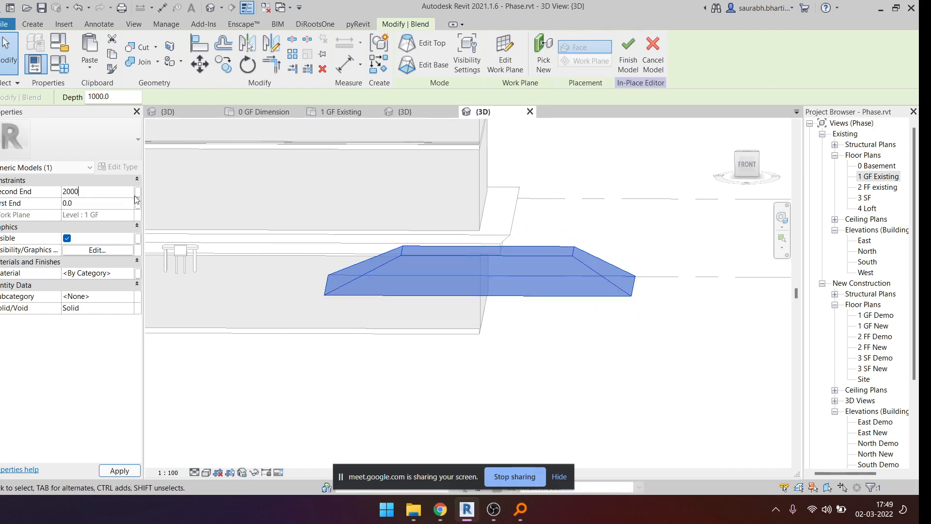
left_click(532, 338)
middle_click_drag(569, 364, 598, 347, "shift")
- From the Top view, start a second Blend and sketch its rectangular base boundary to the west of the first blend
left_click(748, 153)
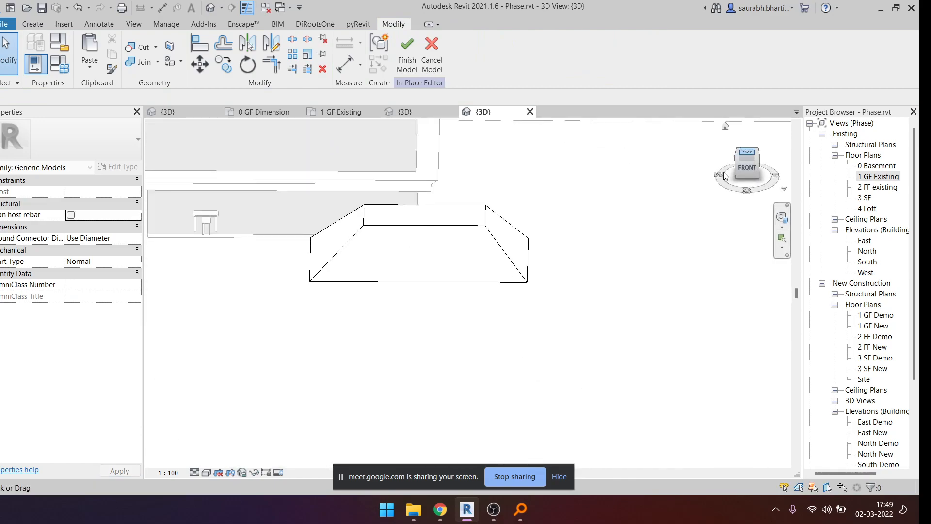
left_click(28, 22)
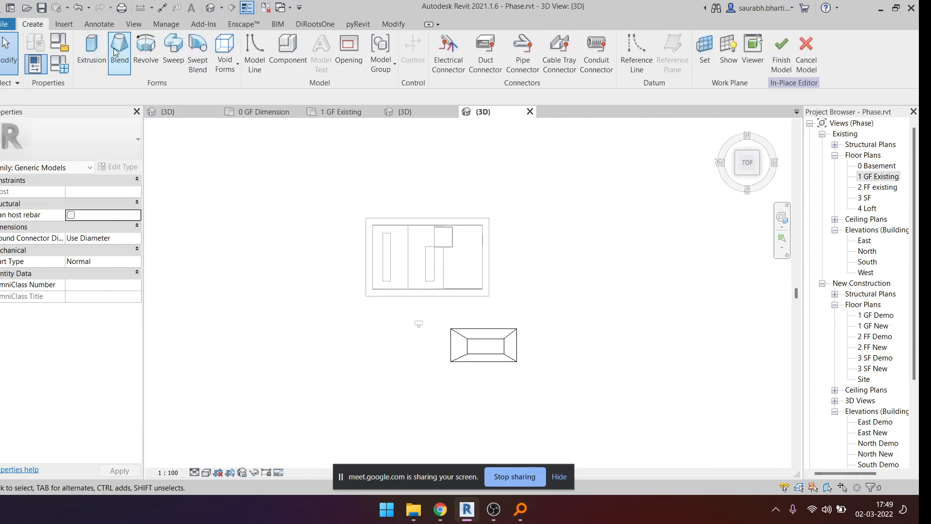
left_click(114, 48)
left_click(505, 42)
scroll(370, 364, "up", 2)
left_click(380, 334)
scroll(422, 396, "up", 2)
scroll(431, 388, "up", 3)
left_click(437, 386)
left_click(545, 43)
scroll(359, 359, "up", 3)
left_click(375, 308)
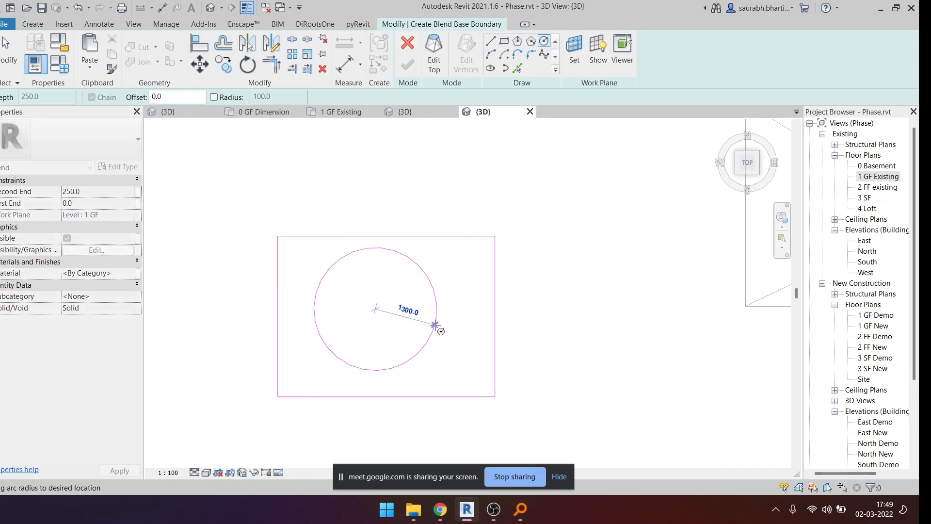
left_click(418, 308)
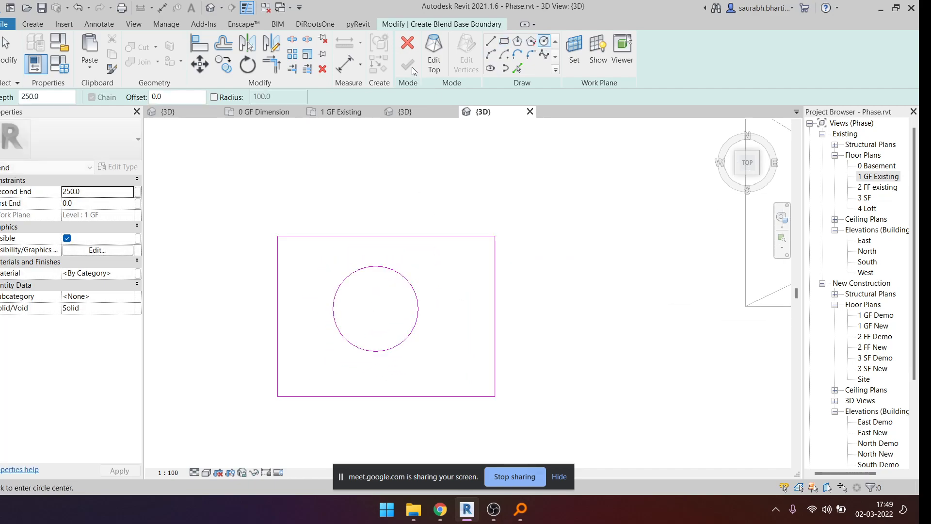
key("Escape")
left_click(356, 272)
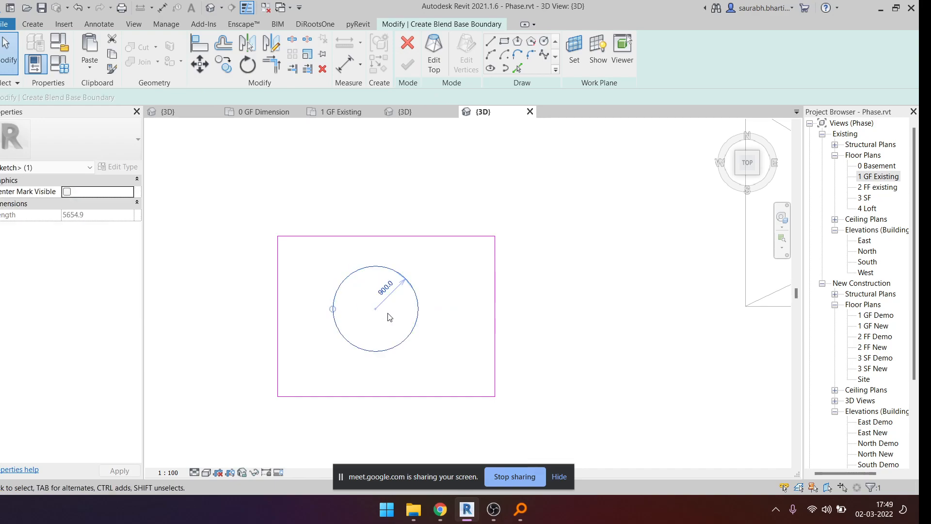
left_click(446, 367)
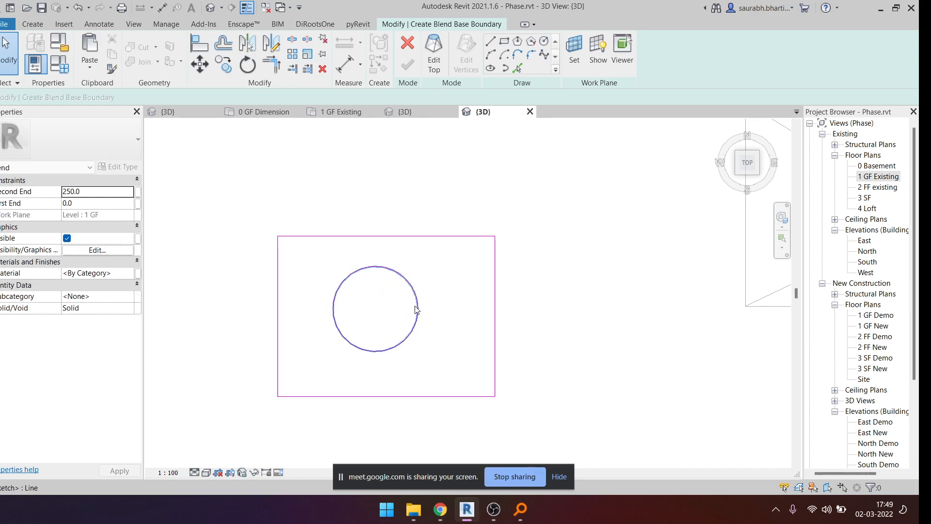
left_click(415, 309)
key("Delete")
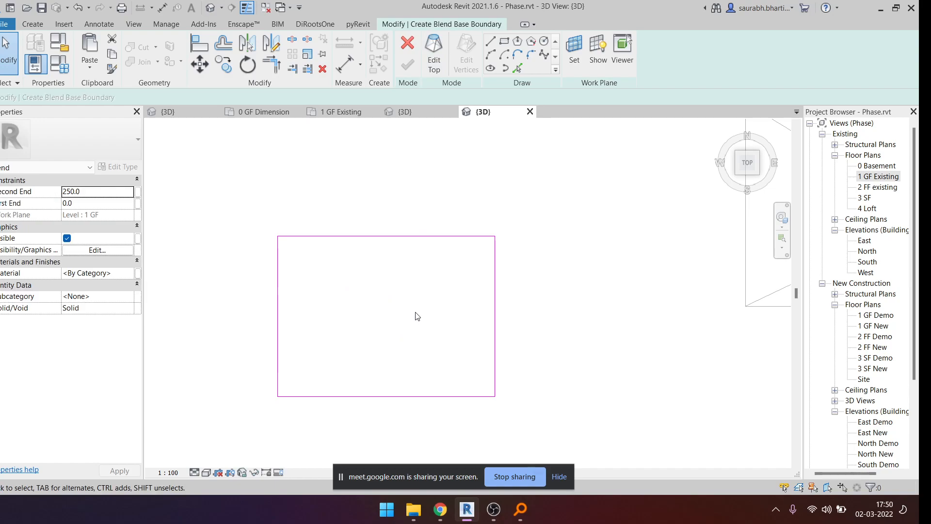
- Sketch a 1200 mm radius circle inside the rectangle as the blend's top boundary and finish the blend
left_click(431, 54)
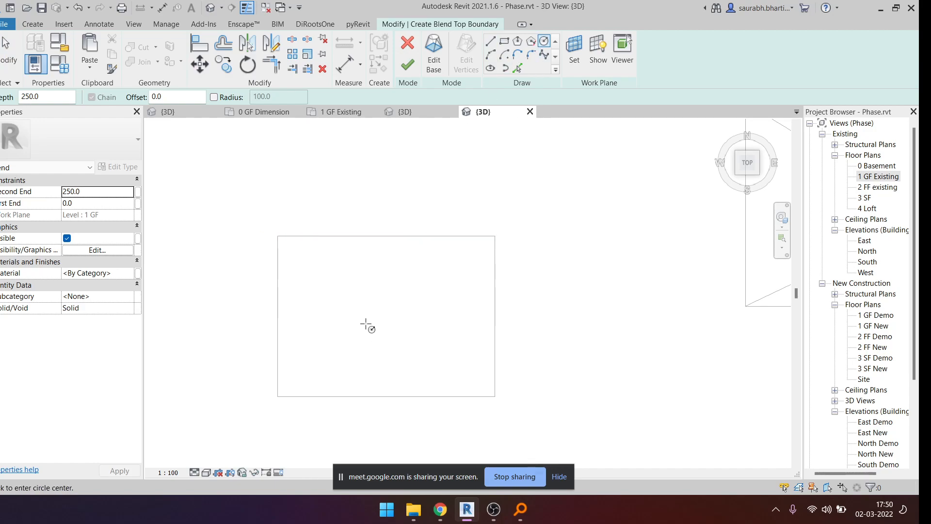
left_click(372, 314)
left_click(425, 333)
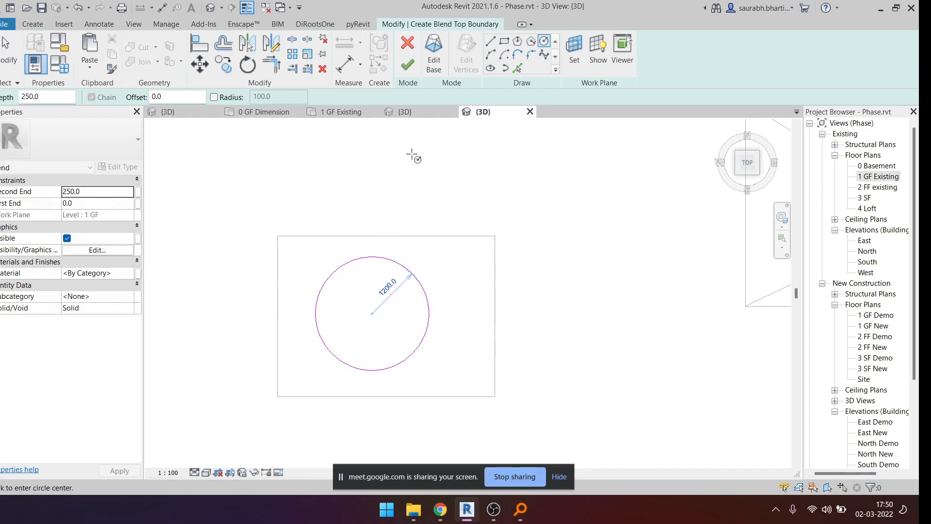
left_click(407, 68)
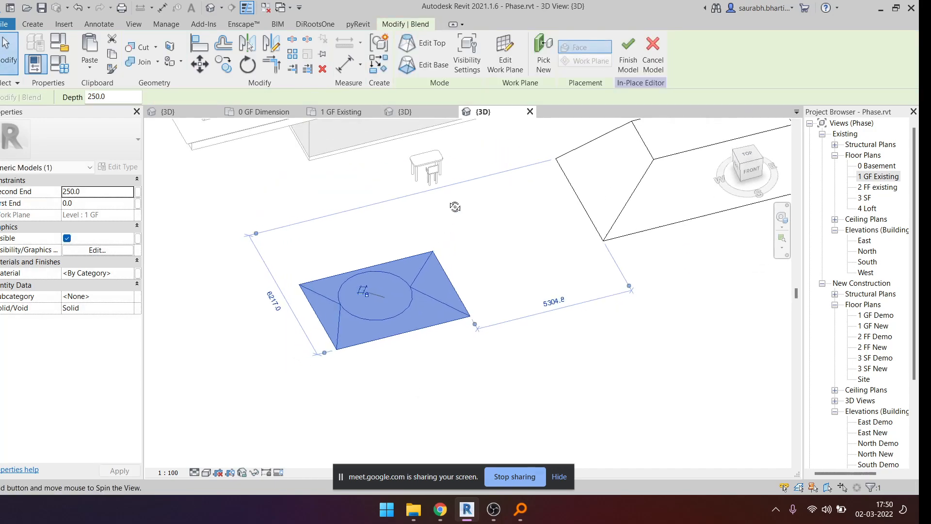
- Set the rectangle-to-circle blend's Second End to 2000 and inspect it in 3D
left_click(111, 195)
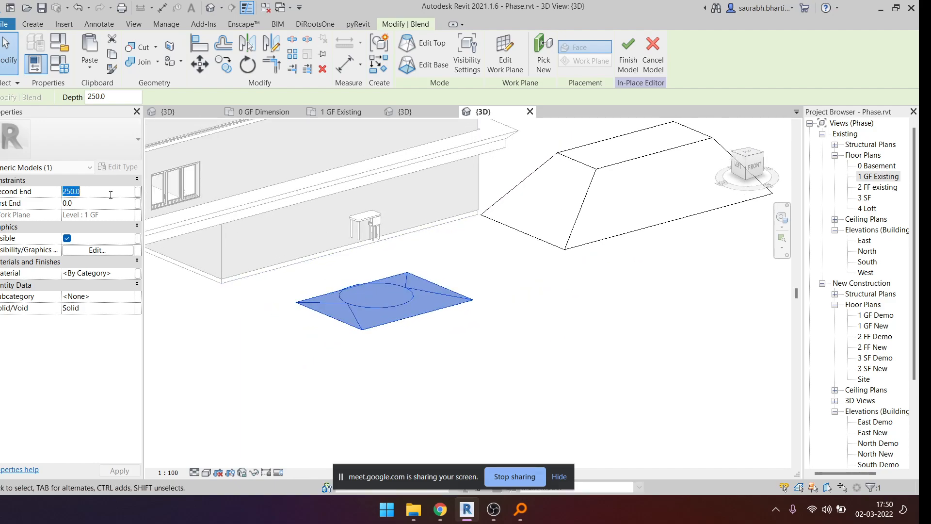
type("200")
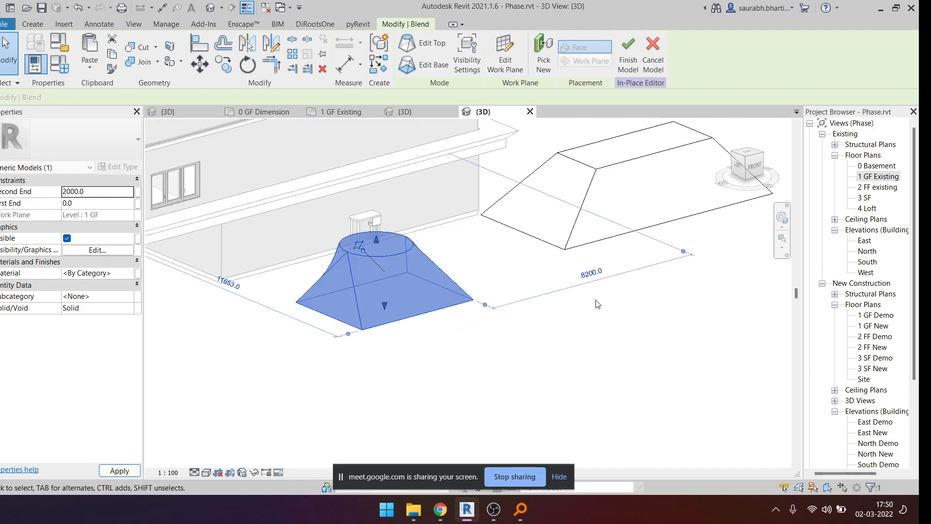
left_click(557, 380)
middle_click_drag(556, 380, 447, 371, "shift")
- From the Top view, edit the second blend's top boundary and split its circle into two arcs at opposite sides
left_click(395, 301)
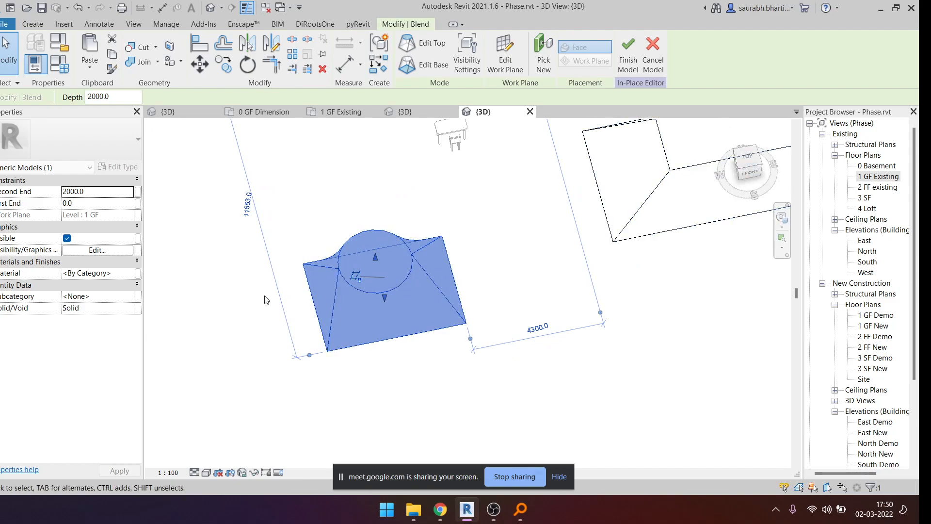
left_click(747, 158)
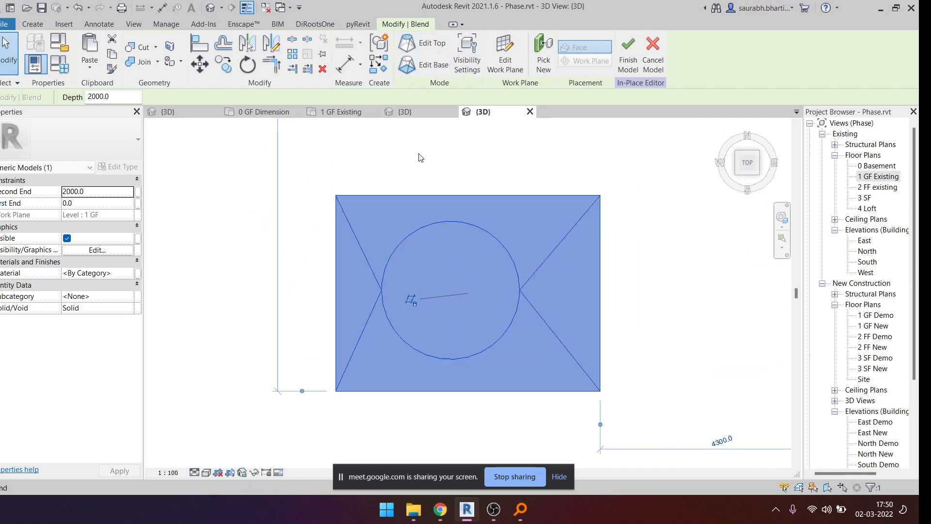
scroll(477, 288, "down", 1)
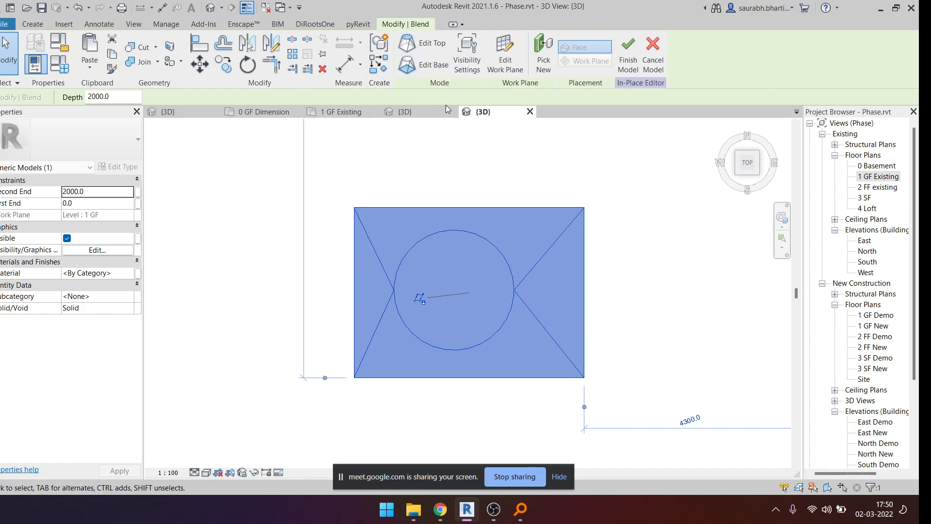
left_click(423, 43)
left_click(418, 246)
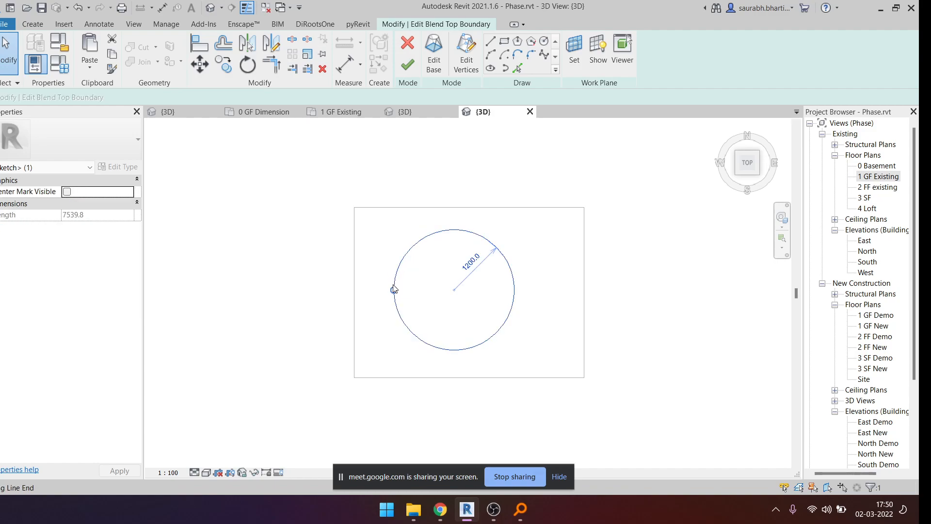
key("s")
key("l")
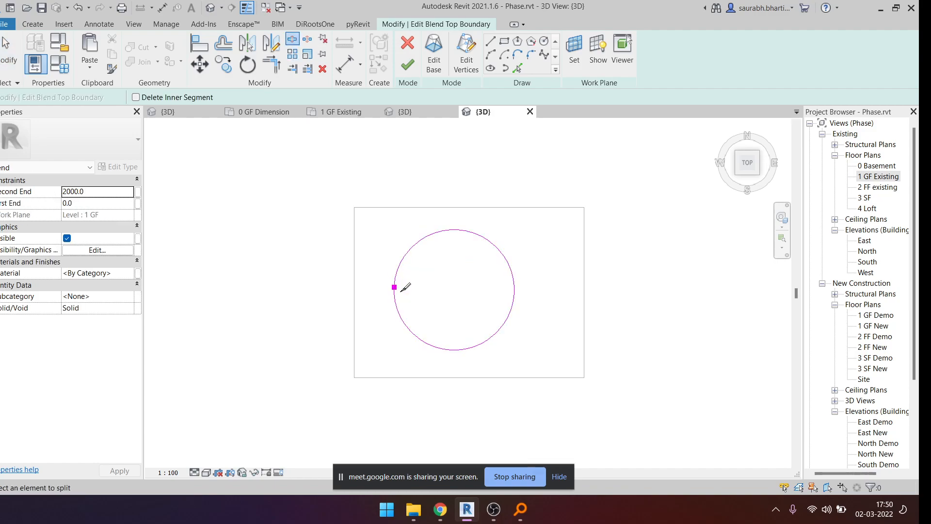
left_click(514, 286)
key("Escape")
- Shorten the lower arc at the circle's east side, close the gap with a vertical line and trim the upper arc to it
left_click(514, 291)
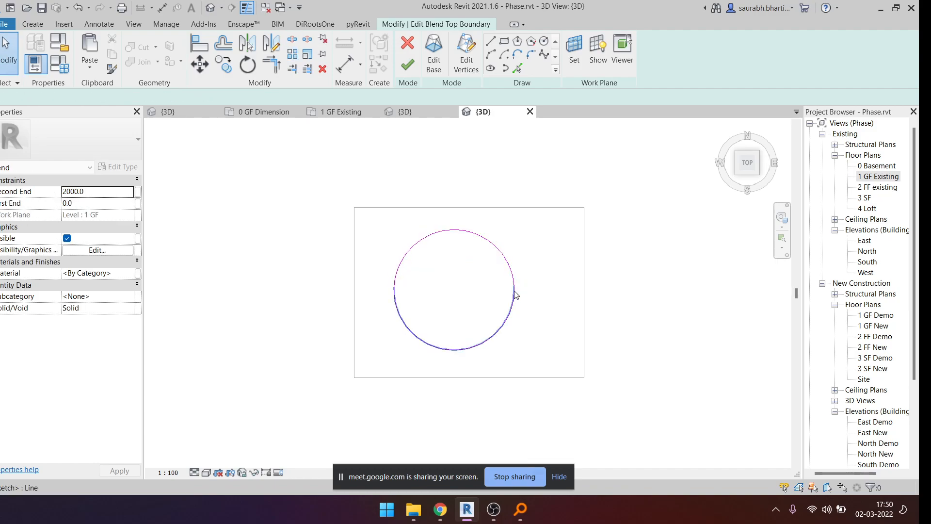
left_click_drag(514, 287, 518, 315)
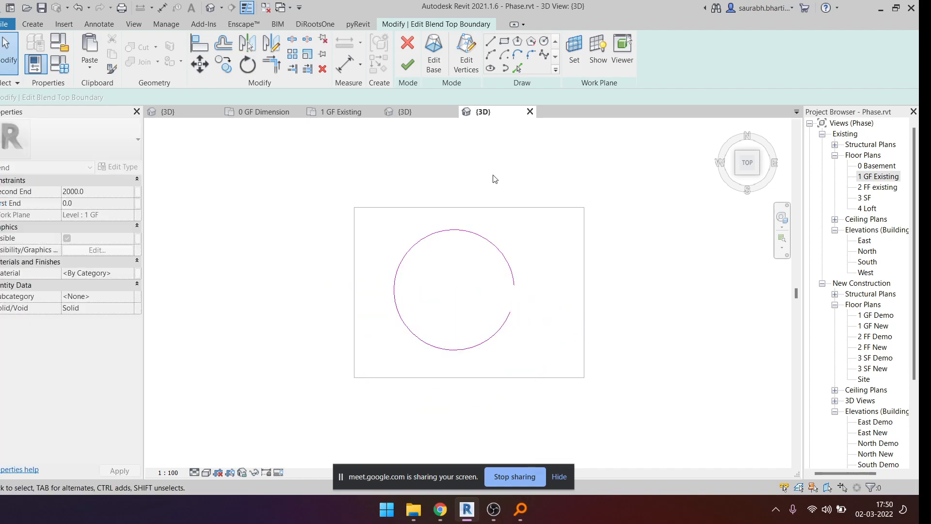
left_click(493, 42)
left_click(509, 312)
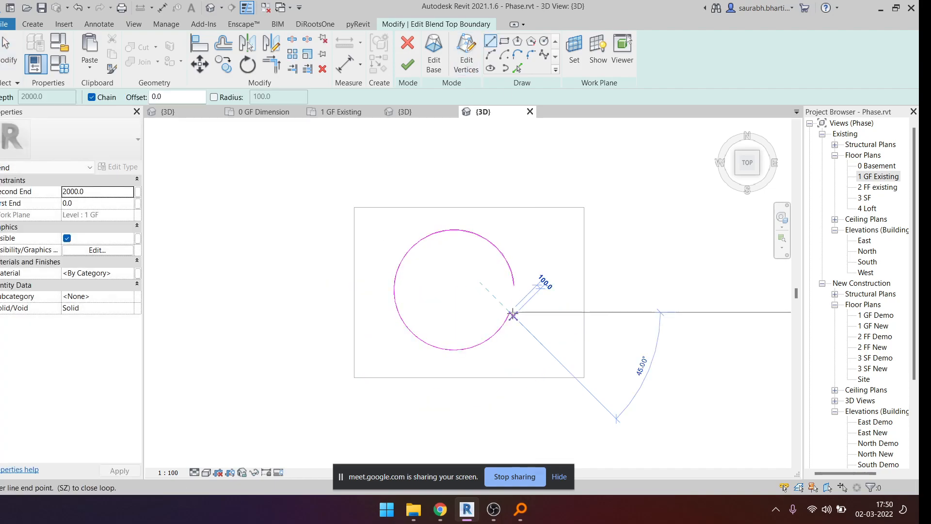
key("Escape")
key("Escape")
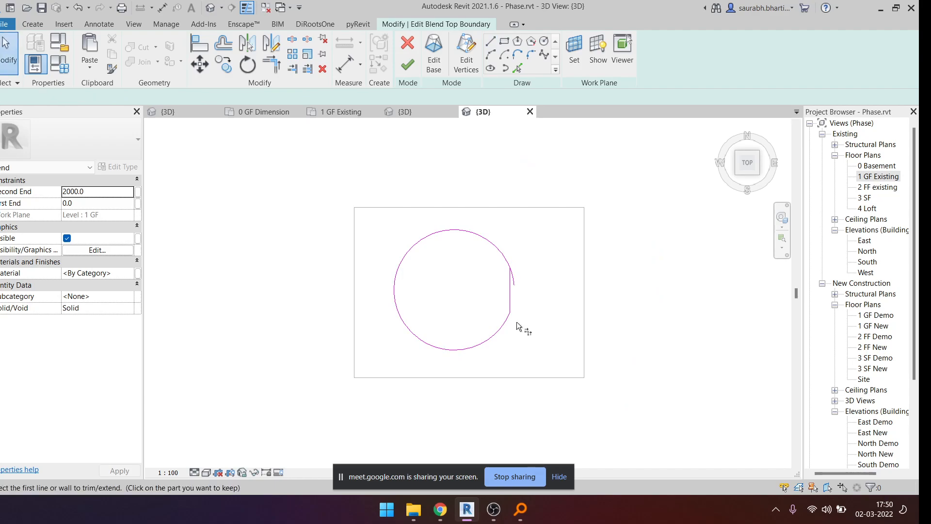
key("t")
key("r")
key("Escape")
scroll(492, 291, "up", 3)
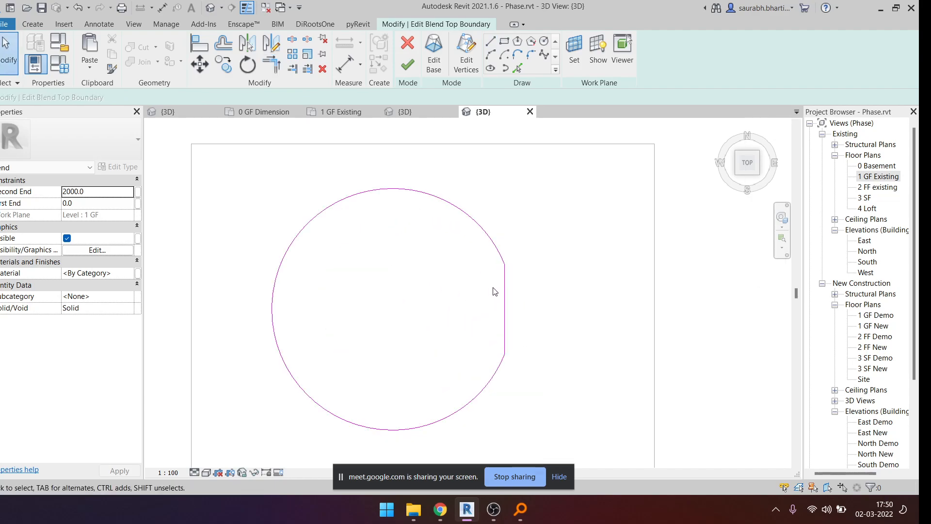
- Flatten the circle's west side the same way with a vertical line between the arcs, trimming the upper arc to meet it
left_click(273, 297)
left_click_drag(272, 303, 281, 354)
left_click(273, 311)
left_click(490, 41)
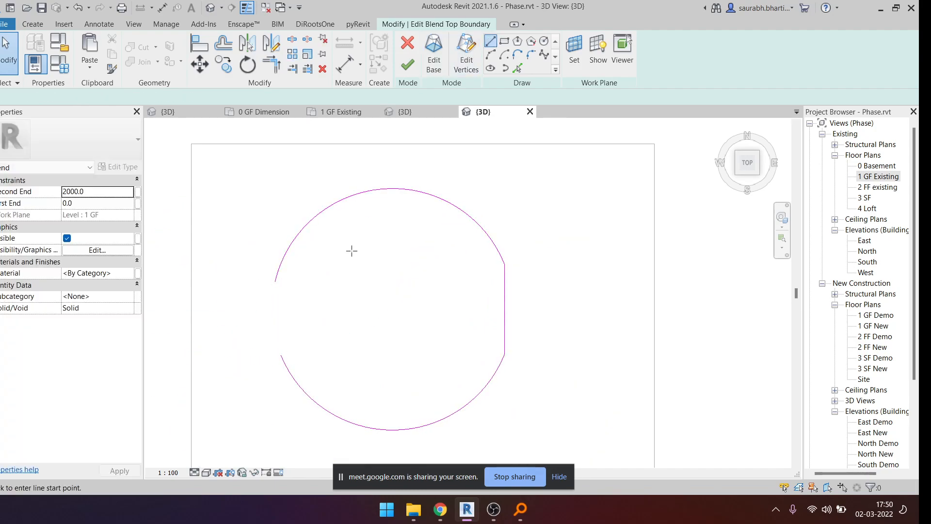
left_click(281, 351)
left_click(281, 265)
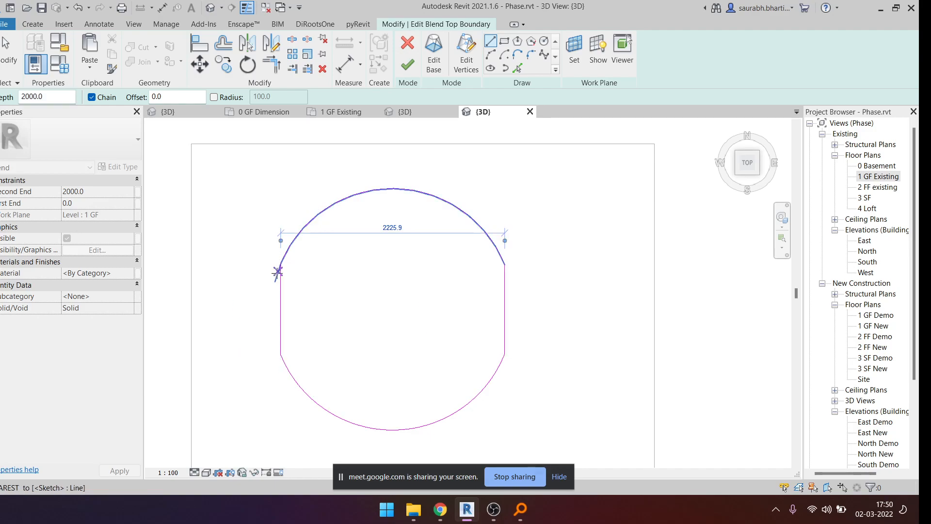
key("Escape")
key("Escape")
key("t")
key("r")
left_click(287, 252)
left_click(282, 283)
scroll(307, 246, "down", 2)
key("Escape")
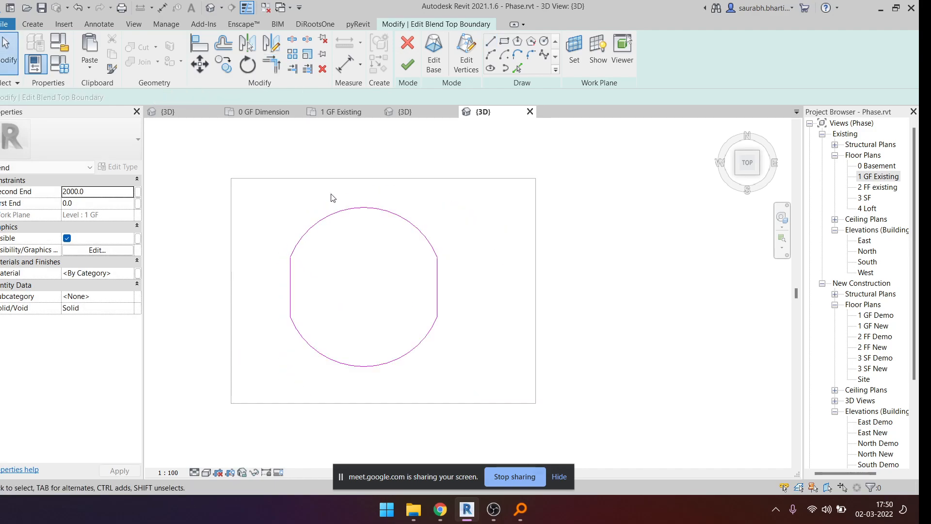
- Finish the top boundary edit and the in-place model, and inspect the blends beside the house in 3D
left_click(415, 70)
middle_click_drag(480, 326, 423, 132, "shift")
key("Escape")
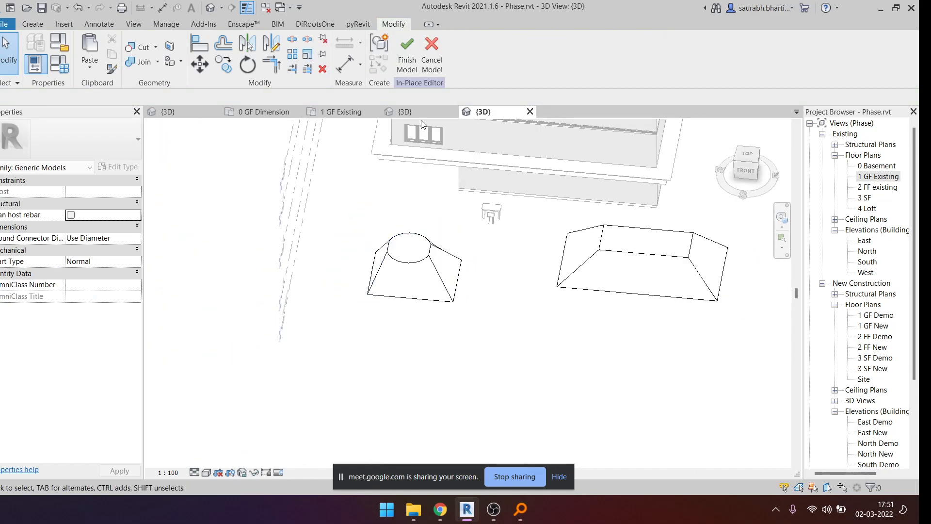
left_click(414, 68)
middle_click_drag(445, 307, 395, 226, "shift")
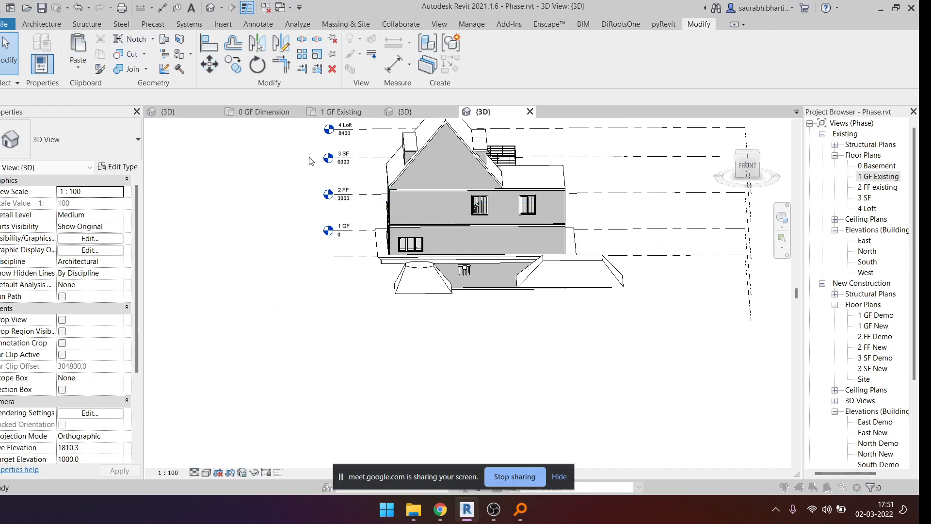
key("Return")
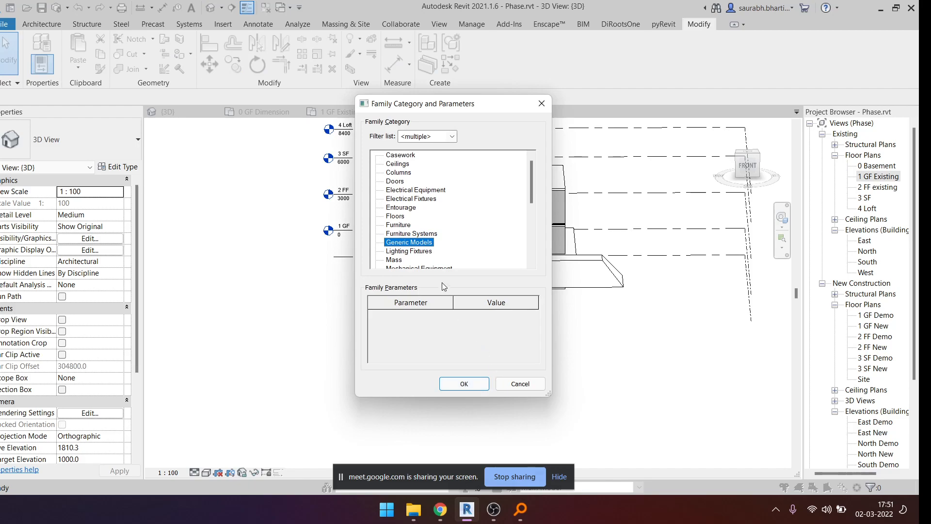
scroll(440, 234, "down", 8)
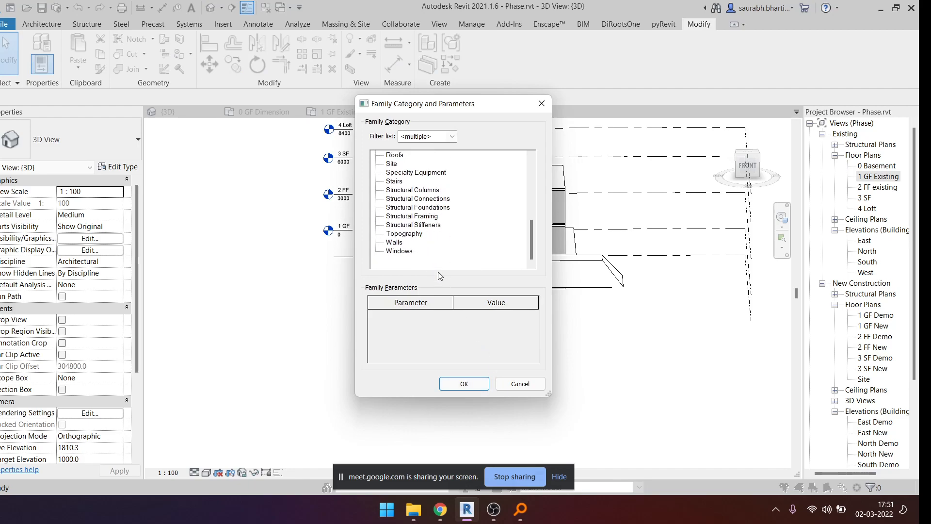
key("Escape")
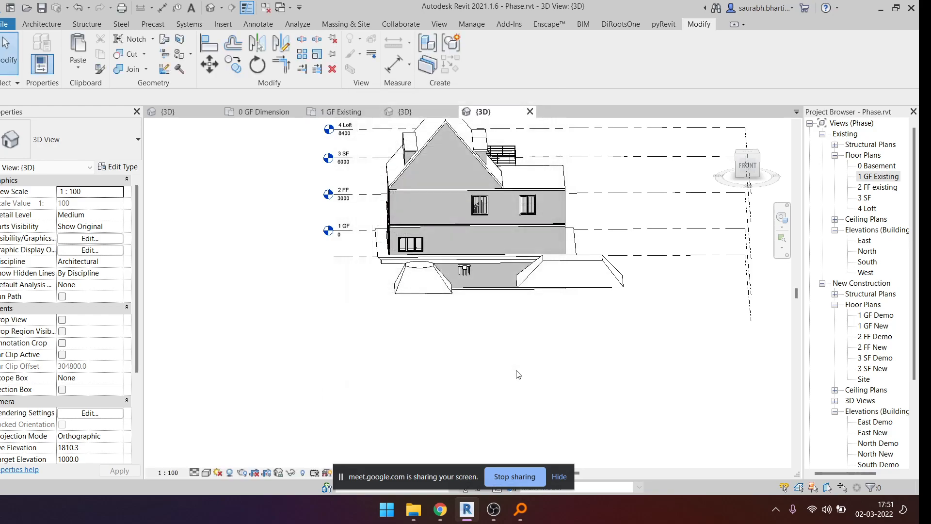
- Temporarily hide the two blends in front of the house in the 3D view
scroll(476, 262, "up", 3)
scroll(477, 262, "up", 1)
middle_click_drag(478, 262, 511, 304, "shift")
left_click(382, 345)
scroll(458, 287, "up", 1)
key("h")
key("h")
- Edit the ground-floor front wall's profile from the Front view, add a rectangular opening about 1053 by 1247 mm, and inspect it in 3D
left_click(511, 303)
left_click(749, 165)
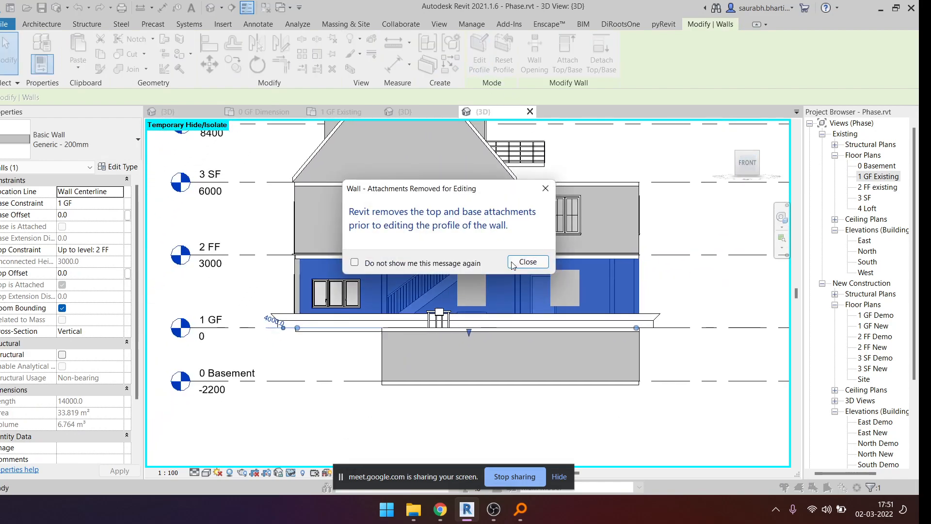
left_click(527, 262)
left_click(515, 41)
left_click(499, 266)
left_click(537, 313)
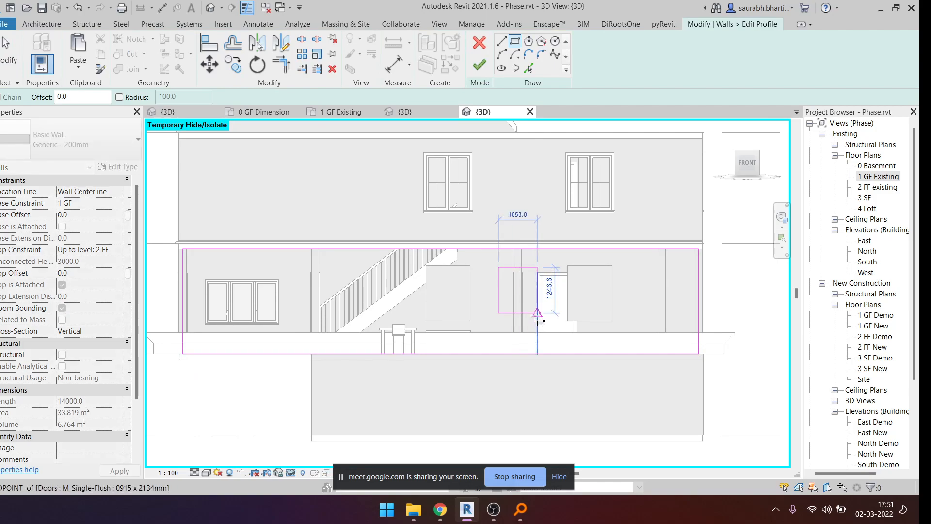
left_click(479, 64)
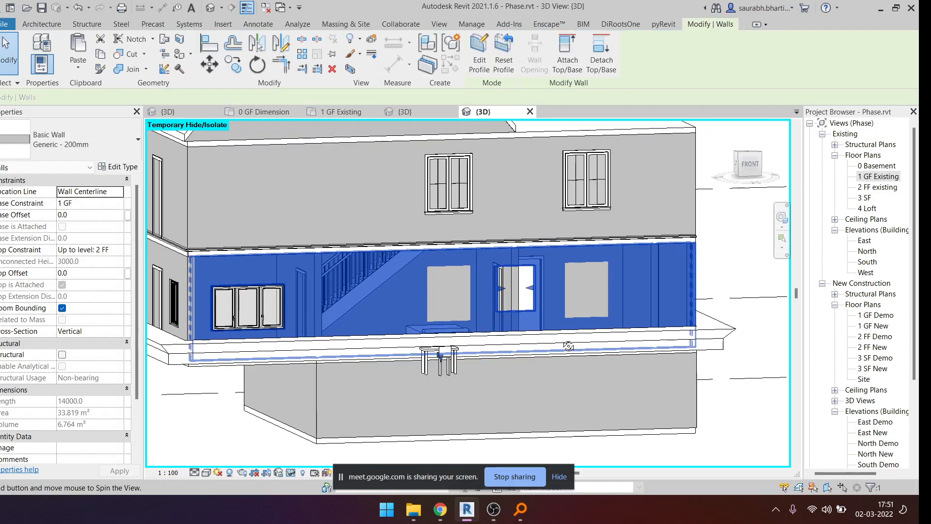
middle_click_drag(542, 315, 562, 328, "shift")
scroll(517, 283, "up", 5)
key("Escape")
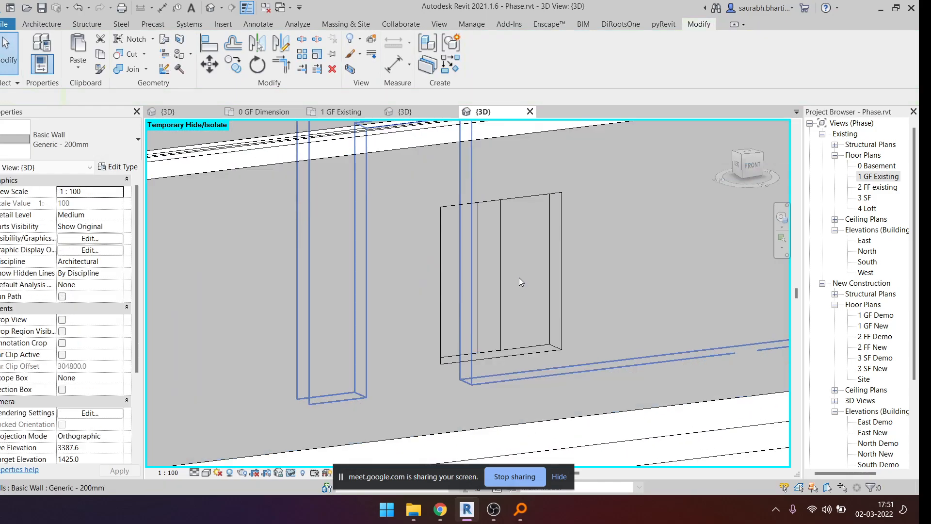
scroll(592, 264, "down", 3)
middle_click_drag(465, 316, 432, 255, "shift")
scroll(426, 253, "up", 6)
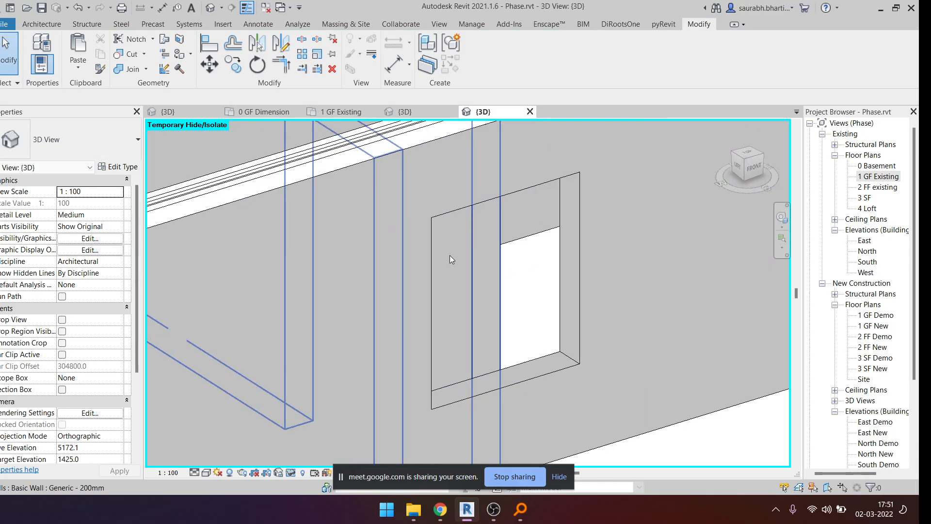
- Edit the ground-floor front wall's profile again, delete the rectangular opening's lines and finish the edit
left_click(542, 173)
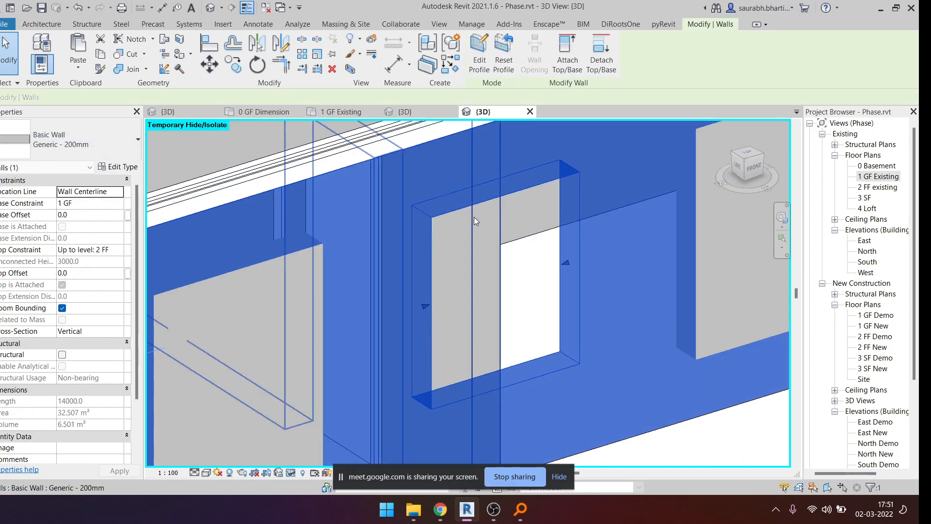
left_click_drag(386, 244, 528, 212)
double_click(524, 223)
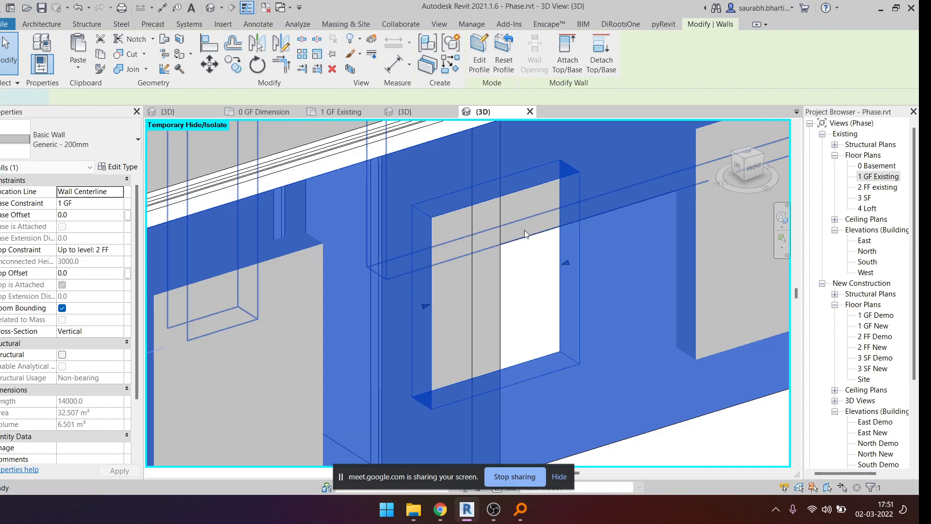
scroll(488, 259, "up", 3)
left_click_drag(482, 242, 644, 376)
left_click_drag(605, 347, 466, 251)
key("Delete")
scroll(480, 197, "down", 2)
left_click(480, 64)
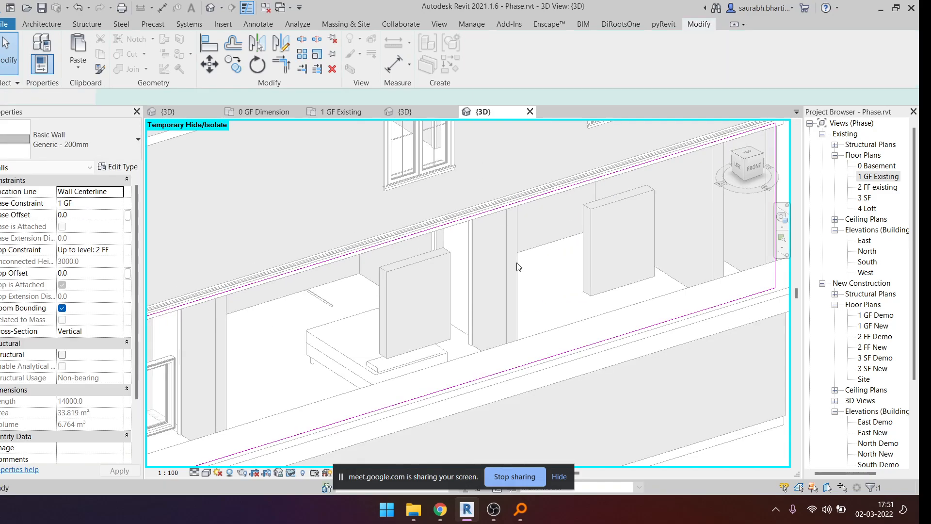
scroll(502, 216, "down", 5)
key("Escape")
scroll(596, 342, "up", 2)
scroll(514, 293, "up", 6)
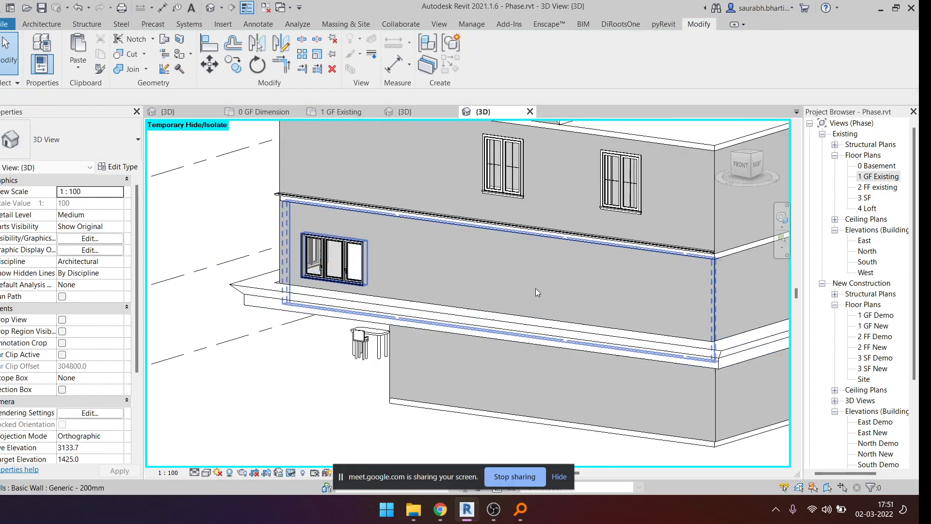
- From the Front view, start a new in-place model in the Generic Models category
left_click(744, 164)
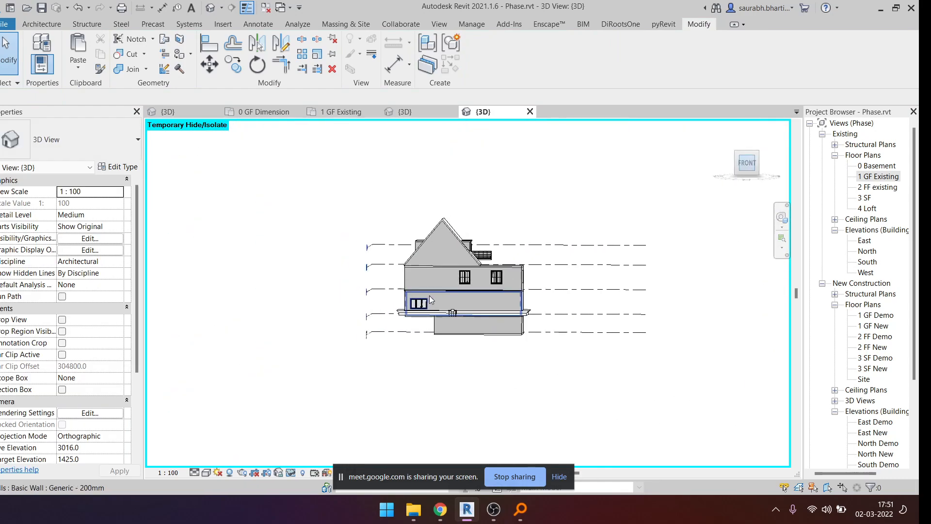
scroll(435, 315, "up", 5)
left_click(40, 26)
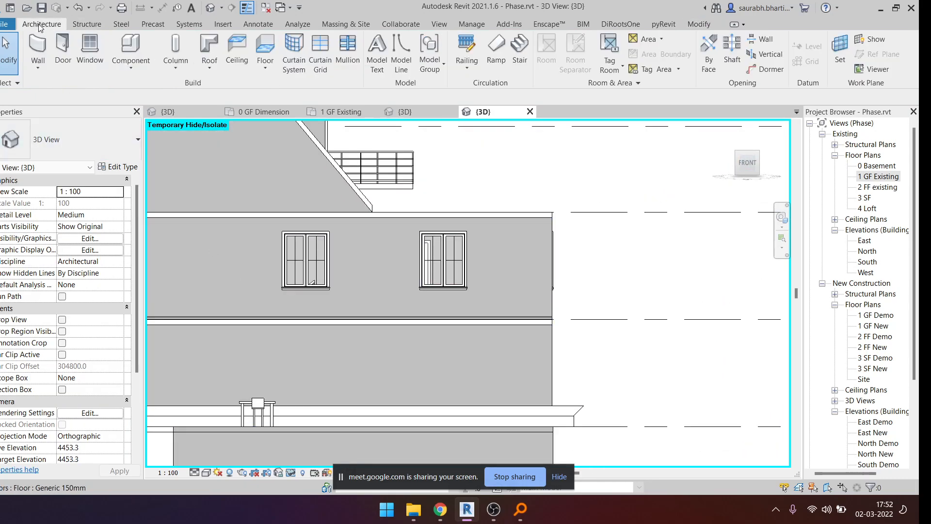
key("i")
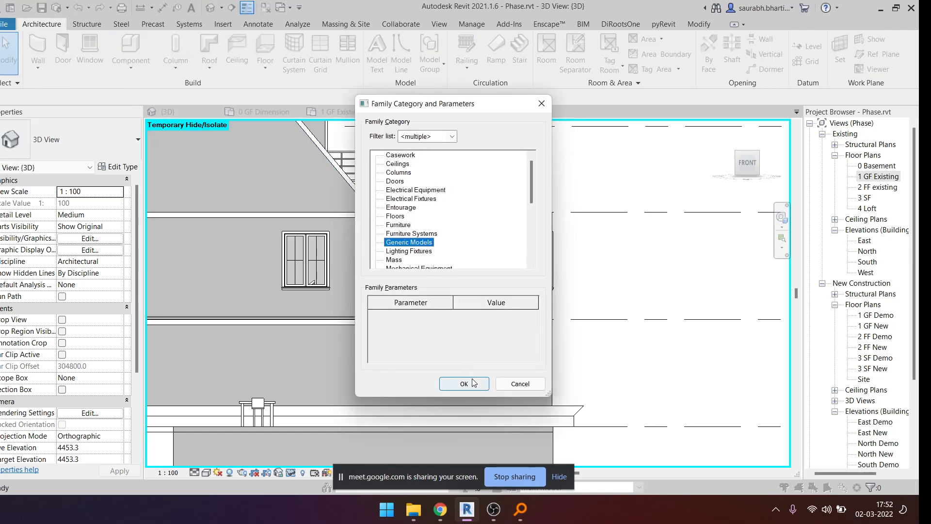
left_click(473, 381)
left_click(426, 288)
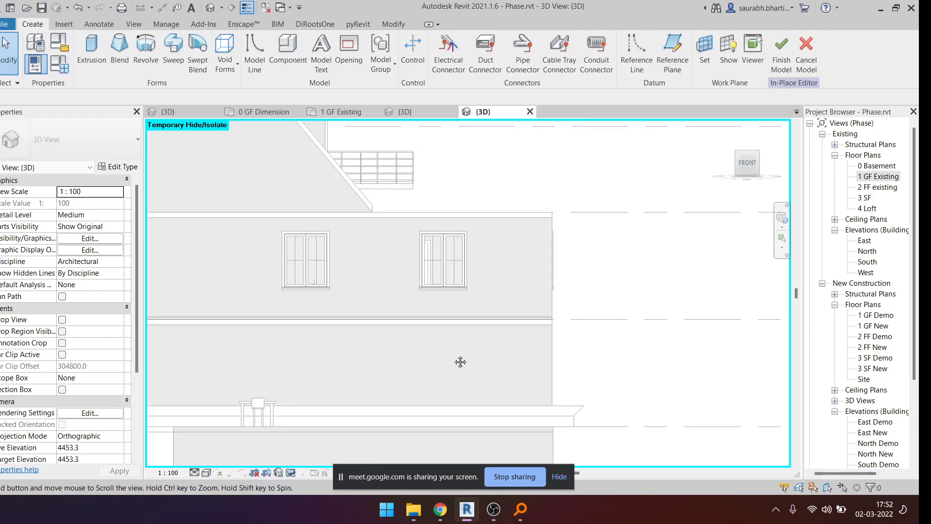
- Start a Void Extrusion and set its work plane to the ground-floor front wall's face
middle_click_drag(449, 367, 548, 343)
left_click(230, 68)
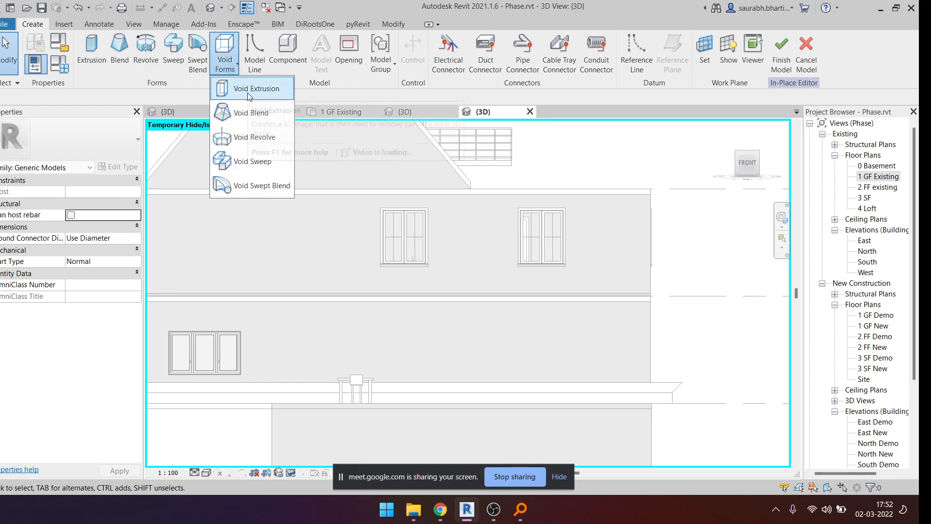
left_click(248, 92)
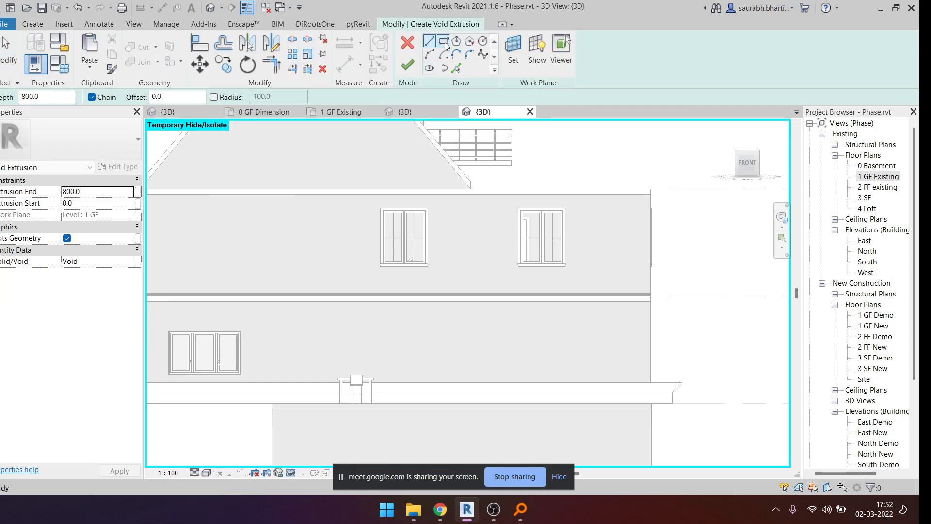
left_click(443, 41)
scroll(411, 296, "up", 3)
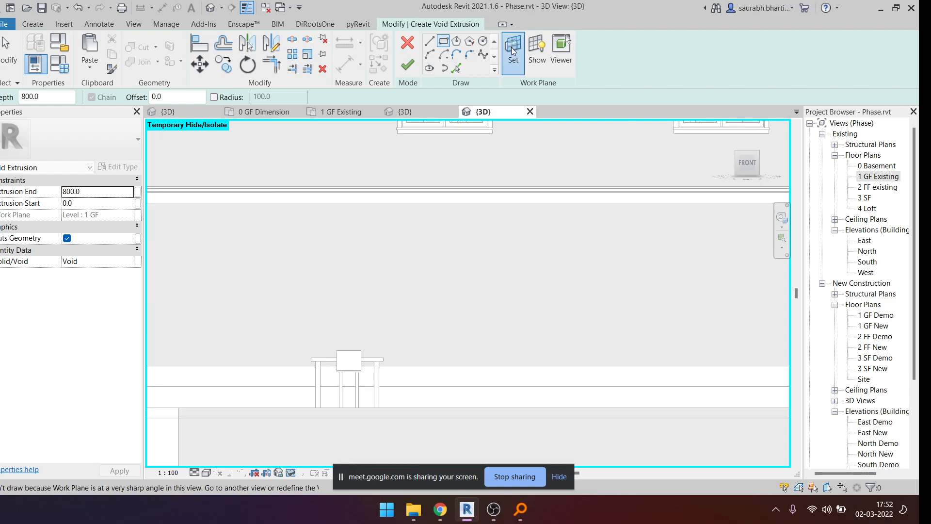
left_click(513, 50)
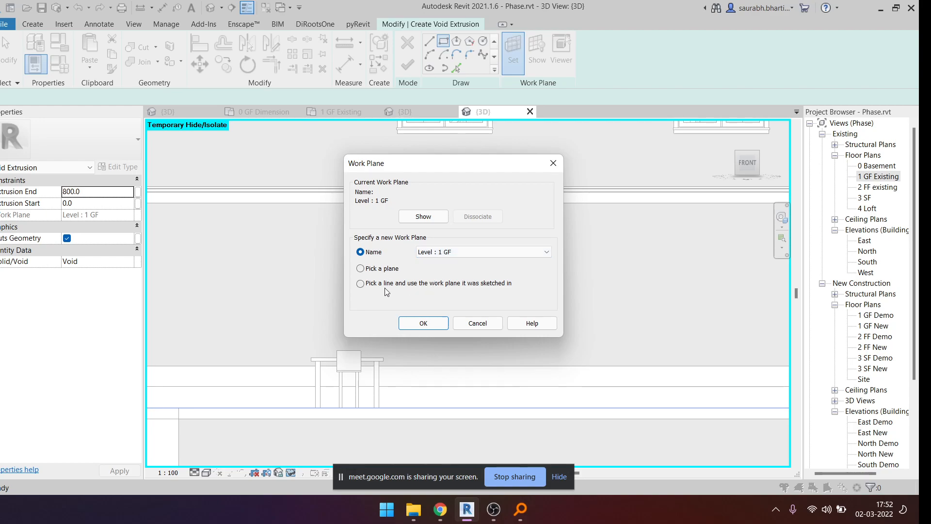
left_click(423, 324)
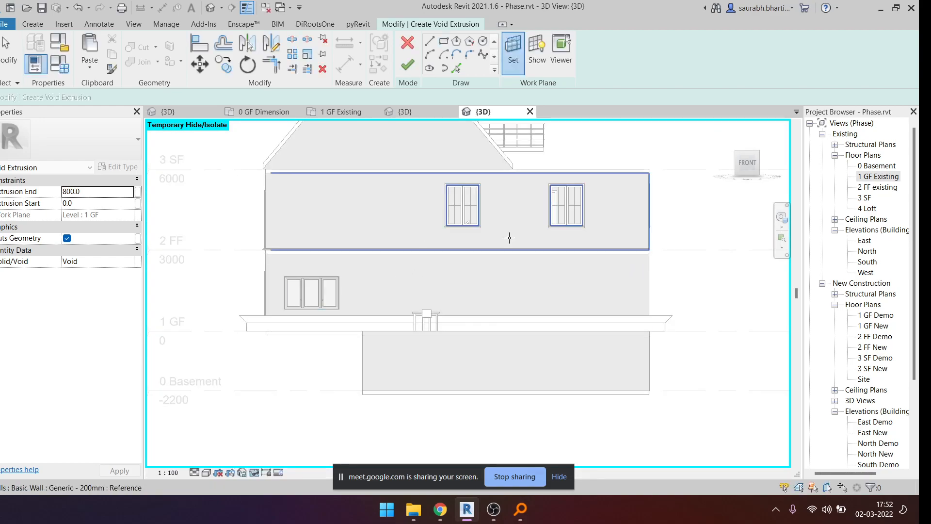
left_click(503, 271)
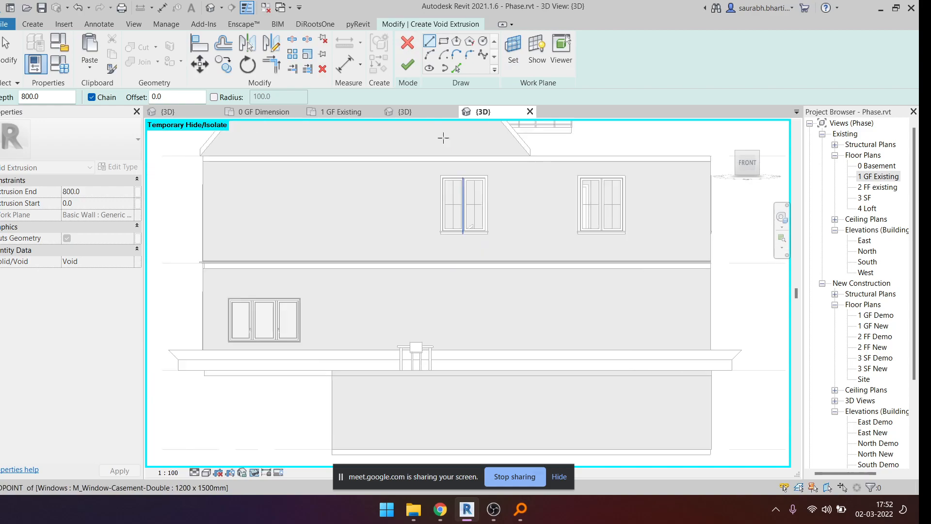
- Sketch a rectangular void profile on the ground-floor front wall, east of the table, and select its four lines
left_click(444, 42)
scroll(453, 318, "up", 3)
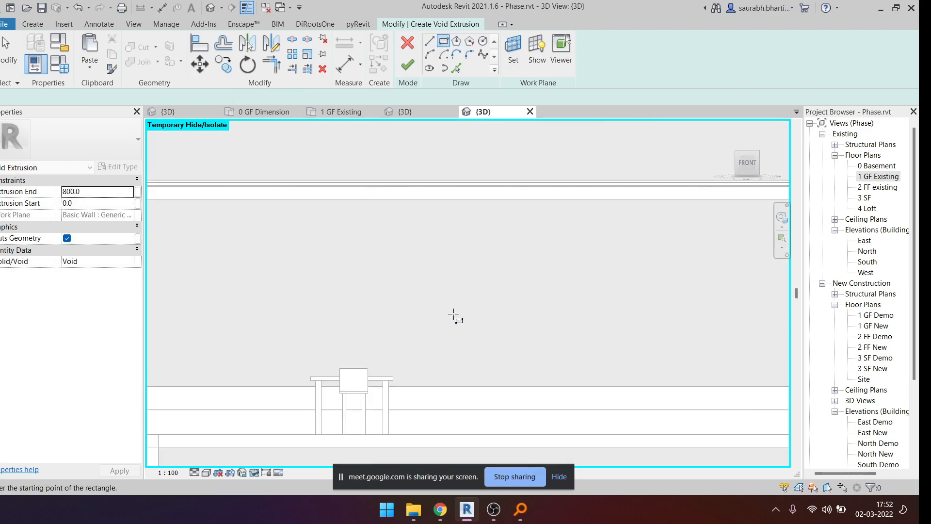
left_click(423, 233)
left_click(505, 332)
key("Escape")
key("Escape")
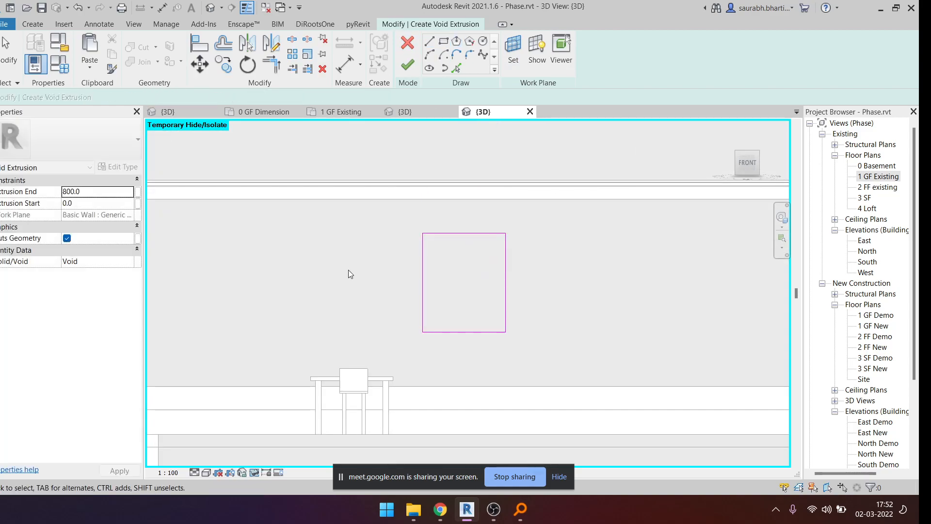
left_click_drag(404, 220, 579, 398)
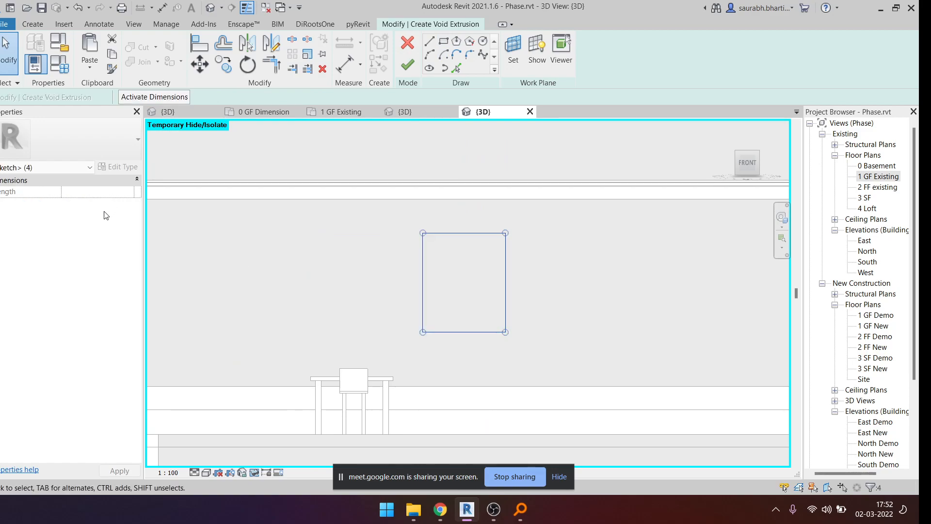
- Set the void's extrusion end to 100 and finish its sketch
left_click(332, 258)
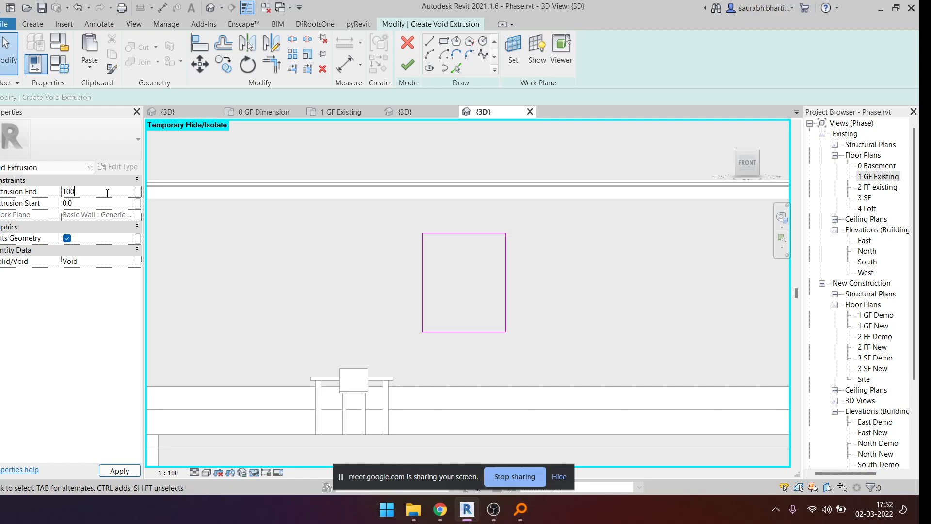
left_click(406, 67)
middle_click_drag(457, 226, 493, 240, "shift")
middle_click_drag(533, 336, 412, 251, "shift")
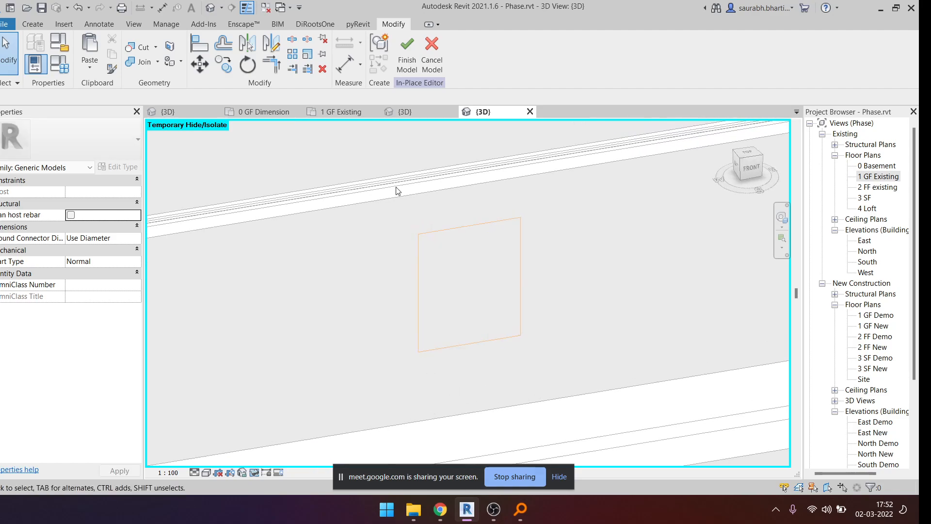
middle_click_drag(450, 198, 507, 179, "shift")
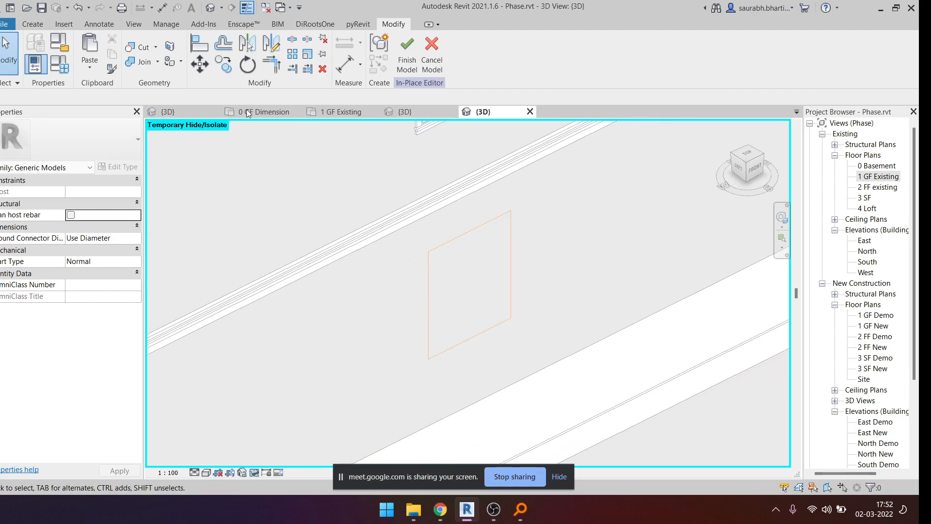
- Try to cut the ground-floor front wall with the void using Cut Geometry, and finish the in-place model
left_click(133, 52)
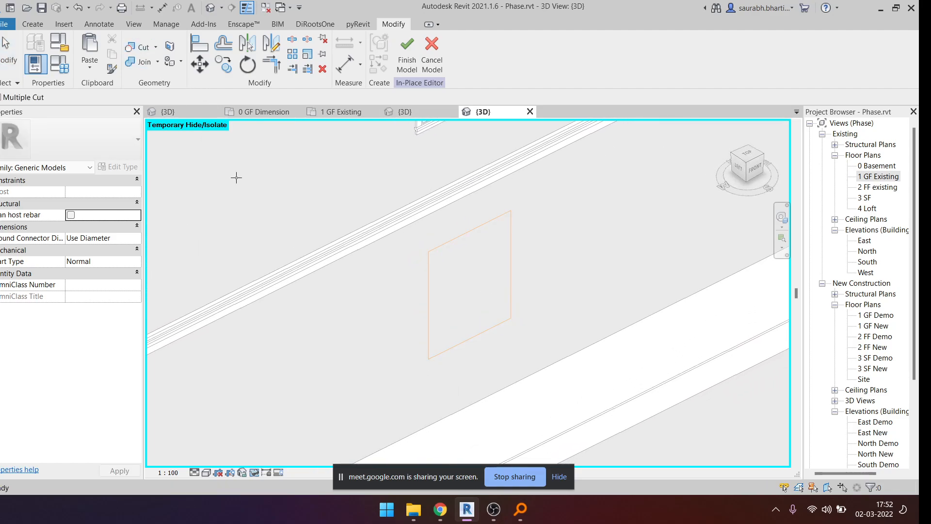
left_click(372, 270)
left_click(455, 275)
middle_click_drag(475, 284, 335, 260, "shift")
key("Escape")
left_click(410, 64)
middle_click_drag(527, 284, 552, 217, "shift")
left_click(477, 222)
middle_click_drag(489, 263, 401, 162, "shift")
left_click(452, 243)
key("Escape")
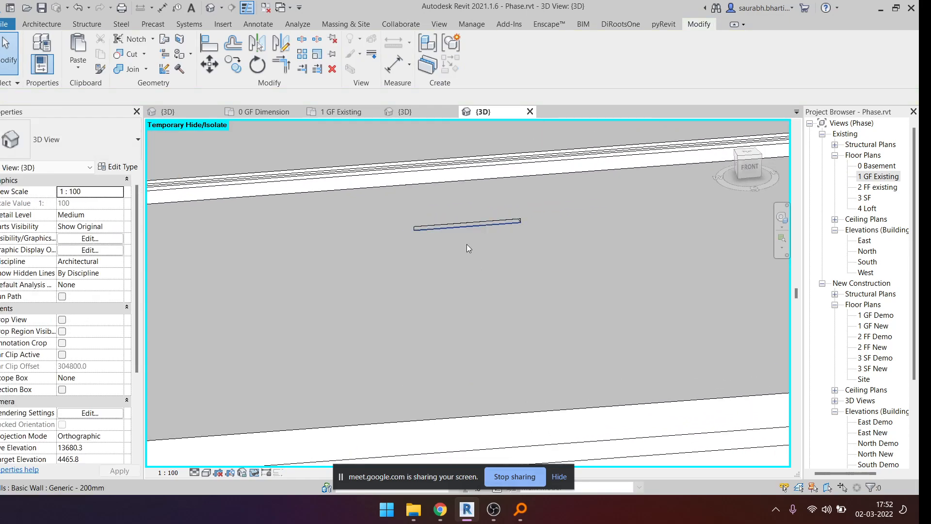
- Reopen the in-place void model, enter the void extrusion's sketch and finish it without changing the profile
left_click(468, 225)
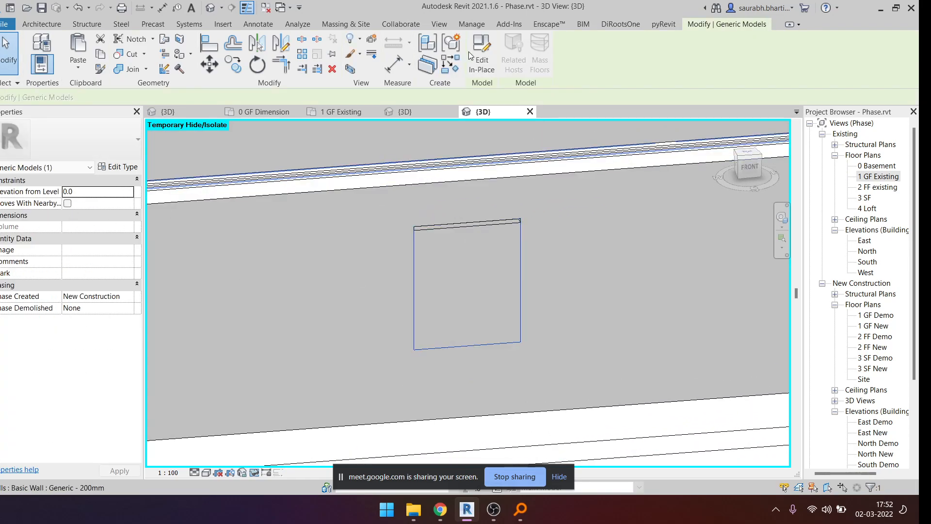
double_click(475, 222)
left_click(475, 222)
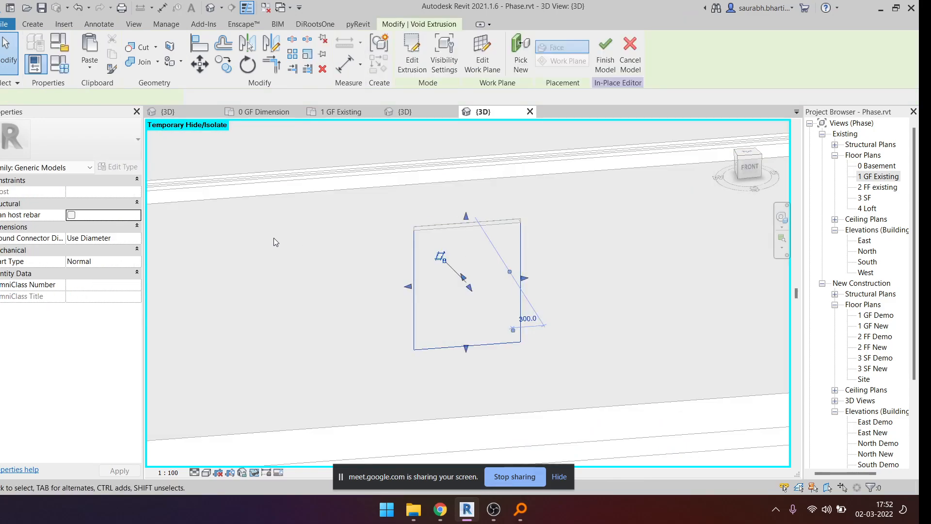
left_click(465, 252)
left_click(461, 225)
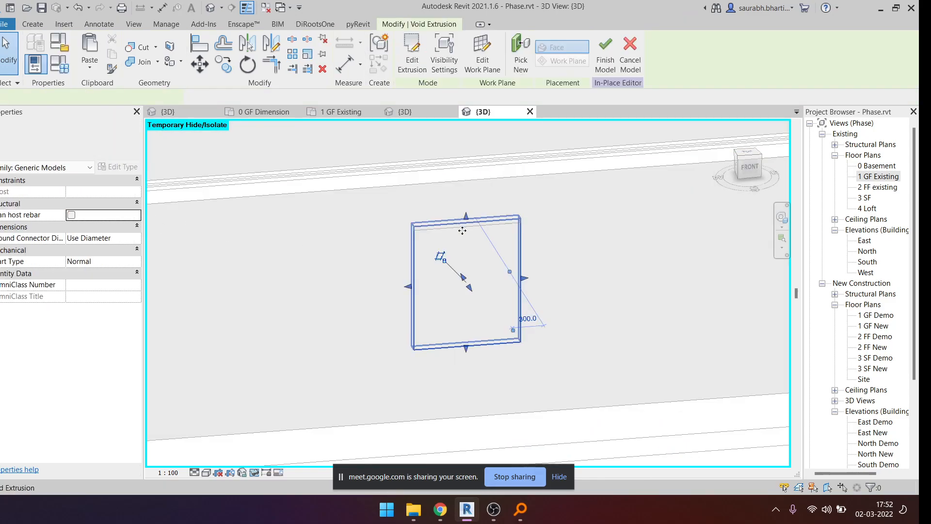
left_click(413, 53)
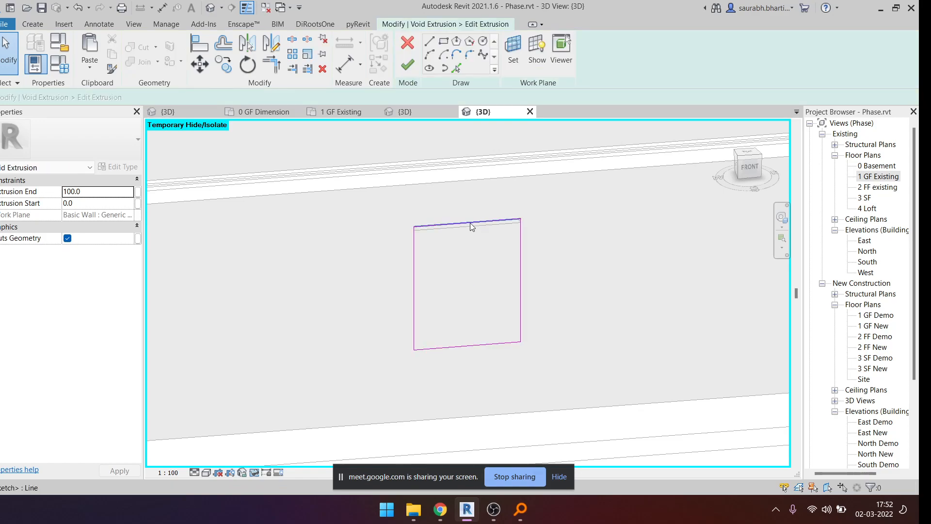
left_click(408, 64)
- Examine the void extrusion's depth relative to the front wall, including from the Left view
mouse_move(473, 274)
middle_mouse_down("shift")
mouse_move(480, 191)
mouse_move(475, 212)
middle_mouse_up("shift")
scroll(463, 232, "up", 3)
left_click(463, 225)
left_click(470, 202)
scroll(482, 210, "down", 1)
middle_click_drag(487, 249, 604, 321, "shift")
left_click(743, 170)
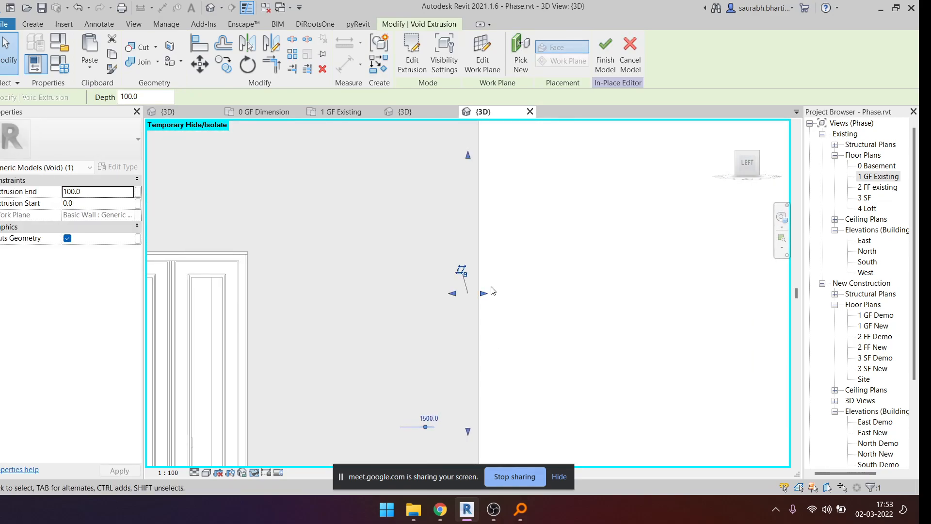
left_click(499, 293)
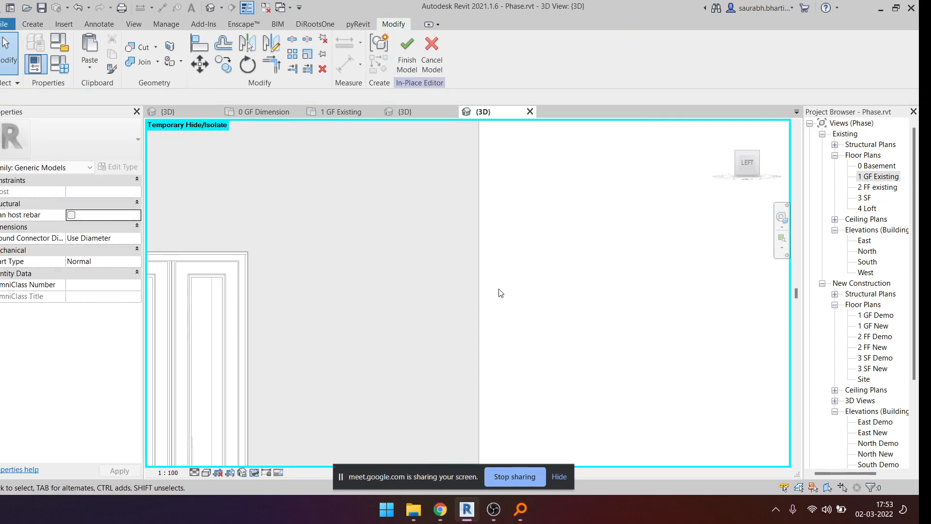
middle_click_drag(498, 288, 457, 366, "shift")
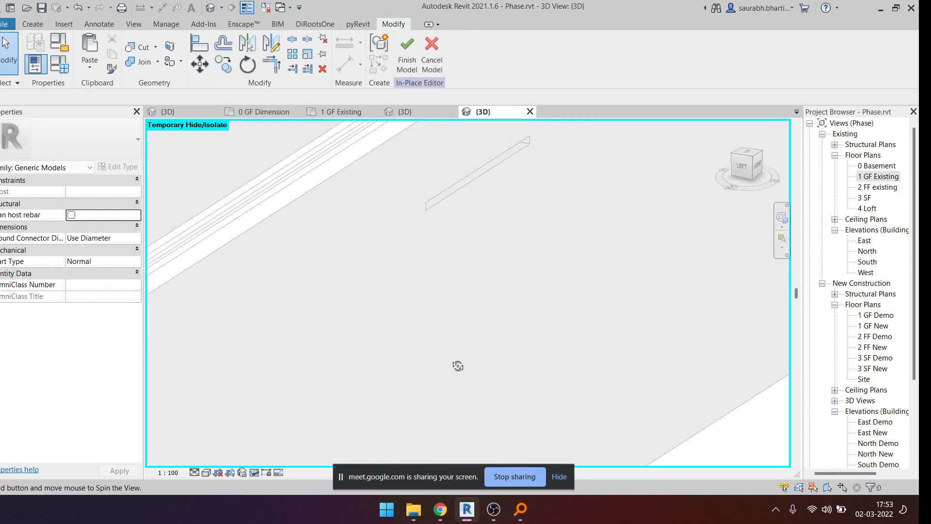
- Pull the void extrusion's face outward through the front wall's face and finish the in-place model
left_click(478, 176)
left_click(742, 166)
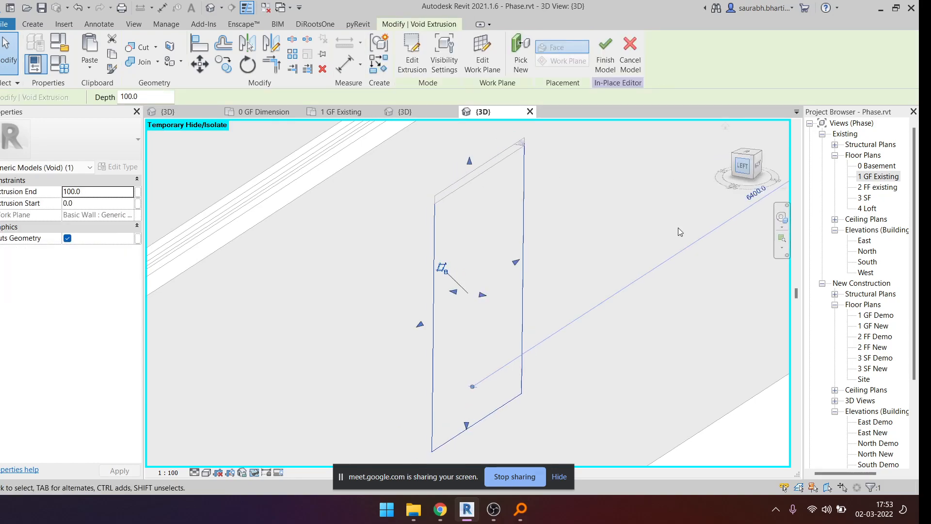
left_click_drag(485, 294, 505, 295)
left_click(601, 297)
middle_click_drag(612, 299, 481, 280, "shift")
scroll(412, 146, "down", 2)
scroll(453, 222, "down", 2)
left_click(442, 174)
- Reset the temporary hide/isolate and delete the in-place void model from the ground-floor front wall
middle_click_drag(427, 188, 459, 272, "shift")
key("r")
left_click(409, 200)
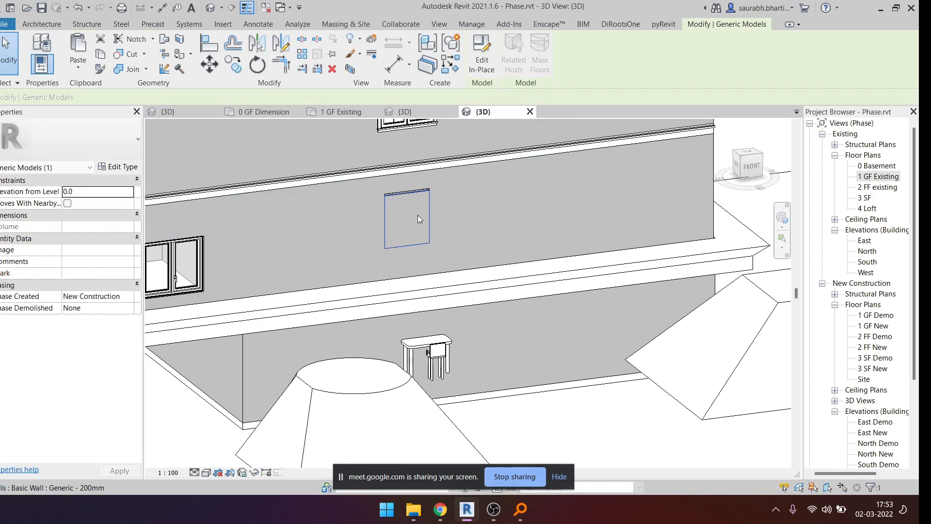
key("Delete")
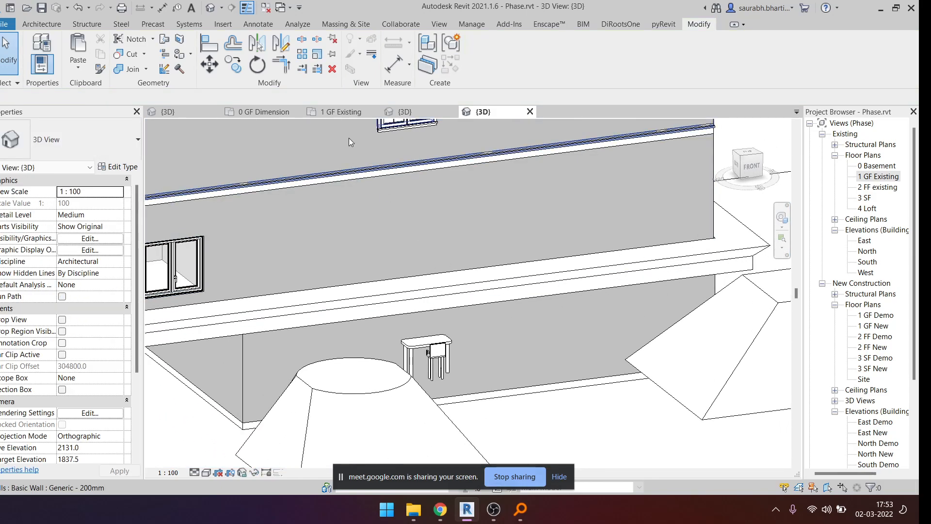
- Start a new in-place model in the Walls category and accept the name Walls 1
key("i")
scroll(413, 216, "down", 7)
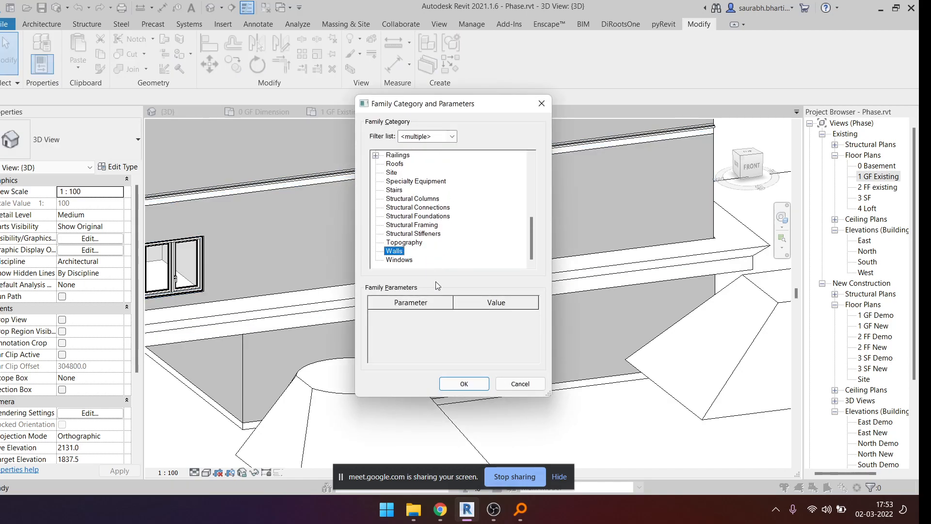
left_click(466, 384)
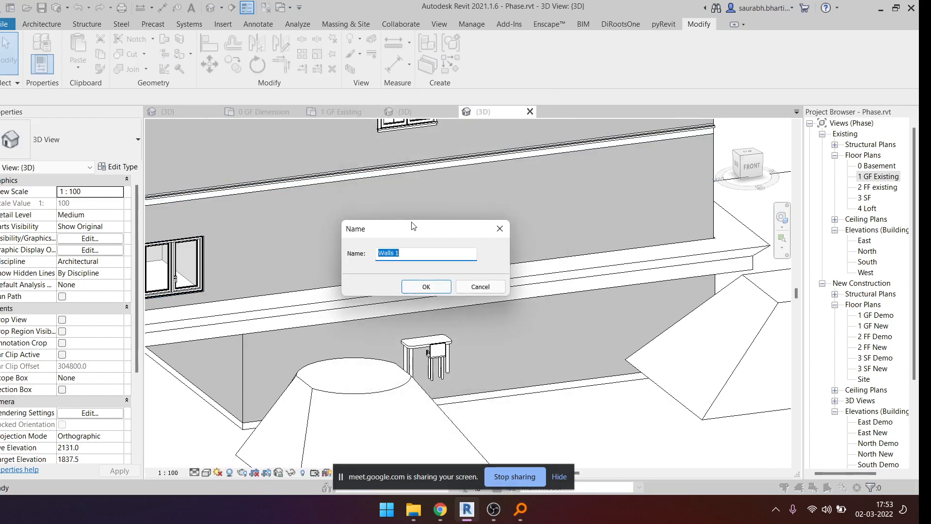
left_click(422, 291)
- Start a Void Extrusion and set its work plane to the ground-floor front wall's face
left_click(35, 25)
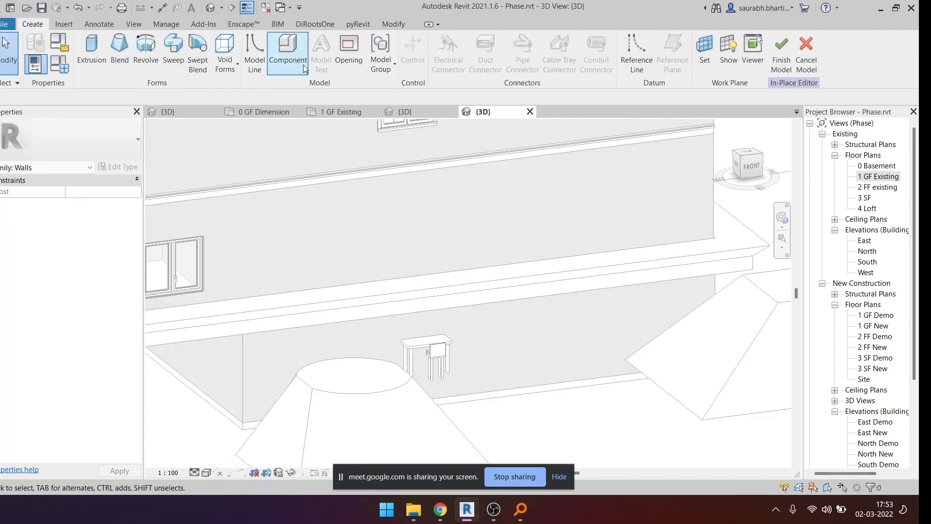
left_click(236, 71)
left_click(250, 92)
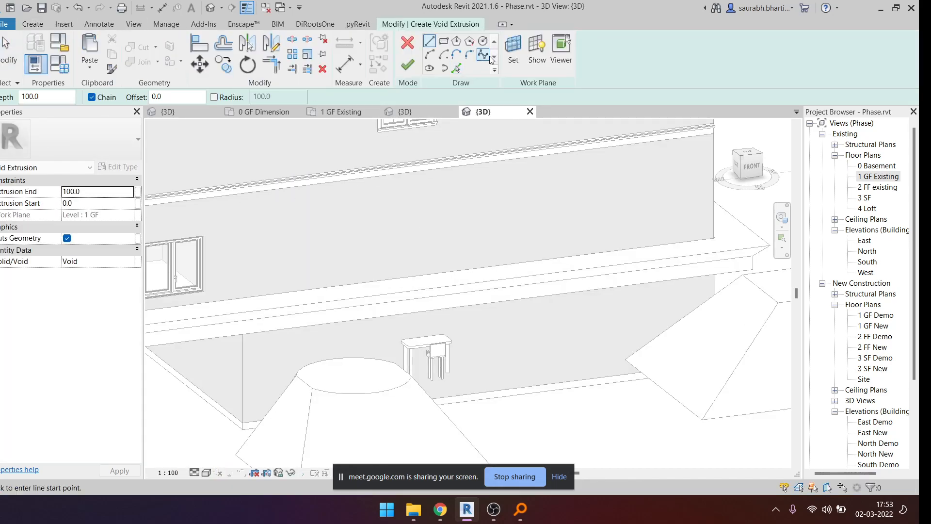
left_click(511, 49)
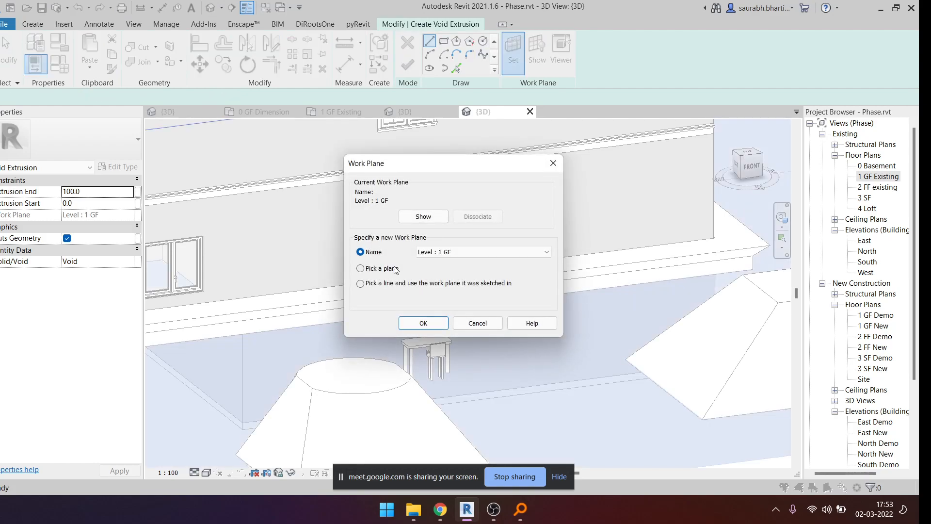
left_click(423, 322)
left_click(431, 315)
- Sketch a rectangular void profile on the front wall above the table and finish it with a 100 mm extrusion end
left_click(441, 44)
left_click(409, 195)
left_click(467, 233)
key("Escape")
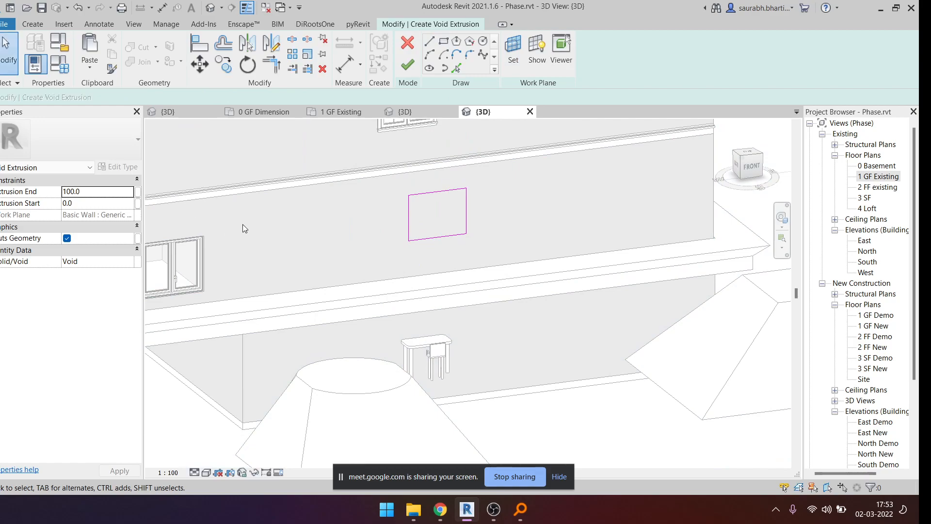
left_click(120, 204)
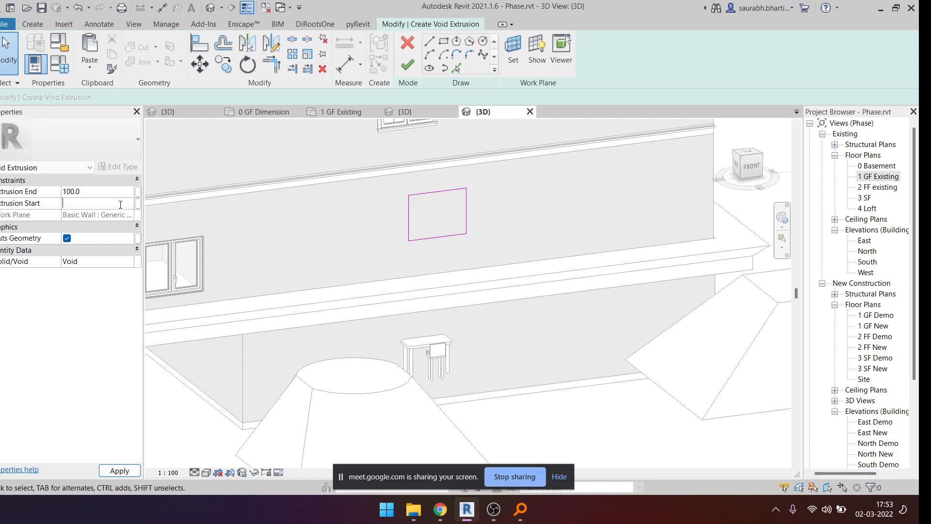
key("Return")
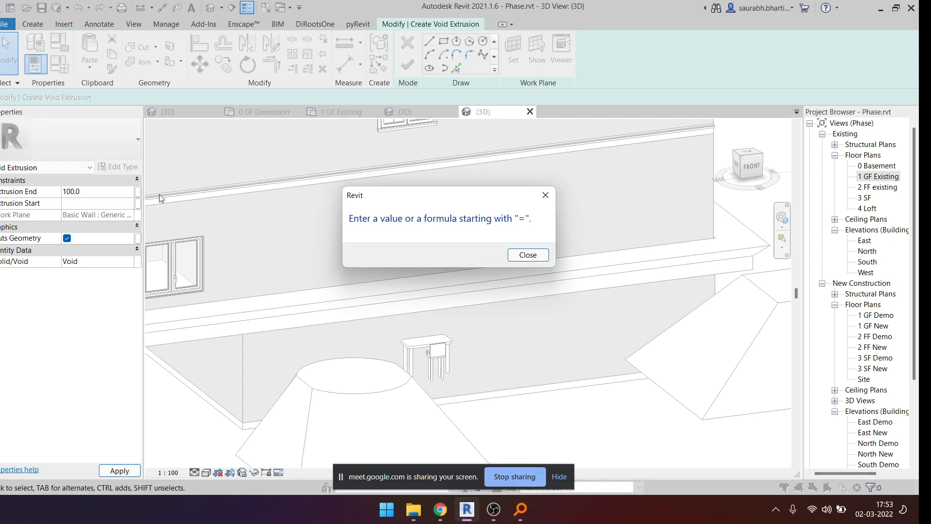
key("Return")
left_click(407, 65)
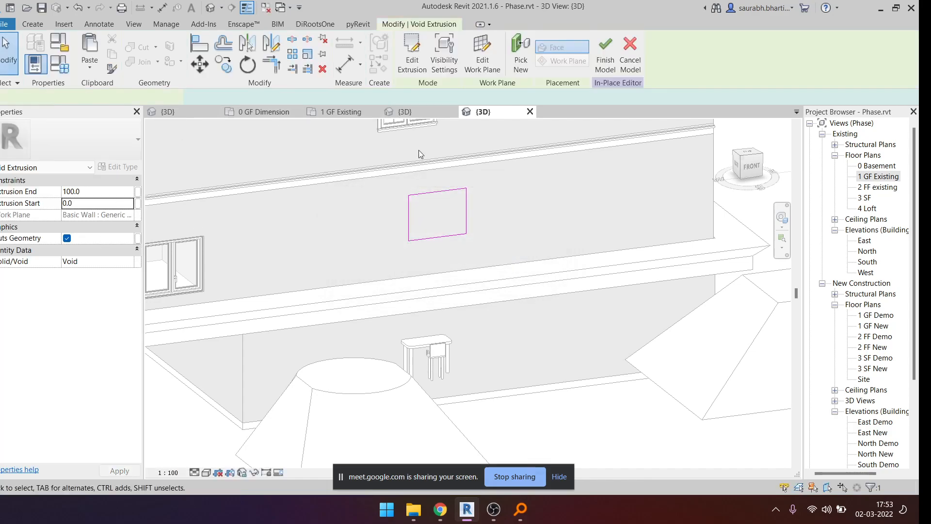
- Stretch the new void extrusion's depth outward from the front wall with its shape handle
middle_click_drag(524, 266, 608, 216, "shift")
scroll(435, 217, "up", 6)
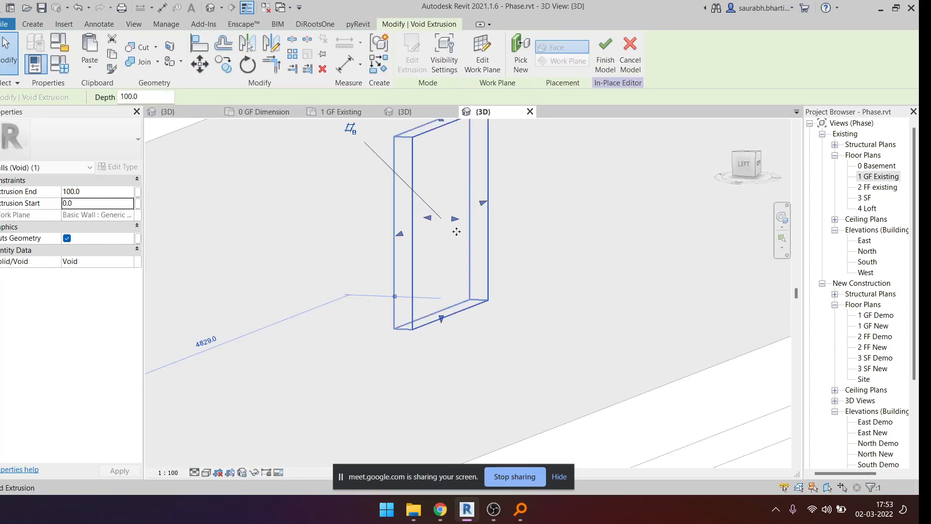
left_click_drag(453, 212, 461, 215)
left_click(576, 291)
scroll(575, 291, "down", 3)
middle_click_drag(587, 298, 448, 291, "shift")
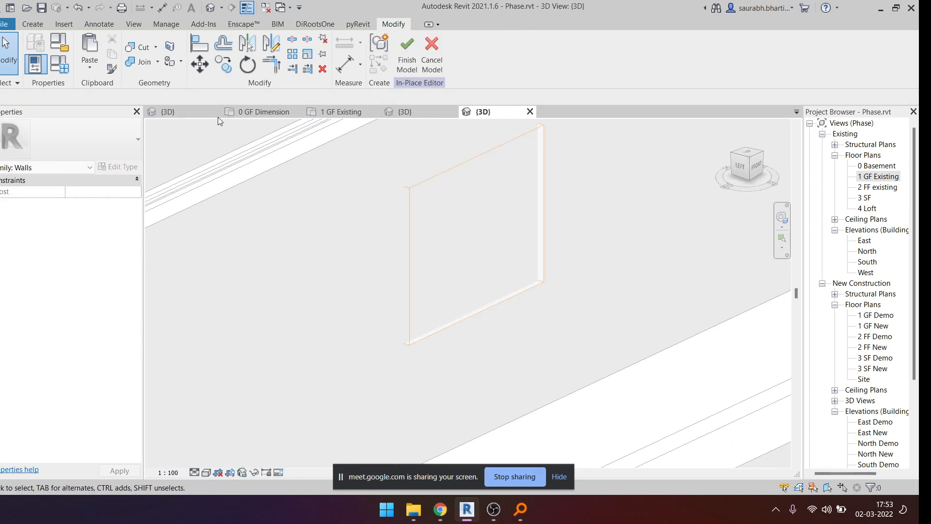
- Try Cut Geometry on the front wall and the void, cancel it and finish the in-place model
left_click(130, 49)
scroll(381, 231, "down", 3)
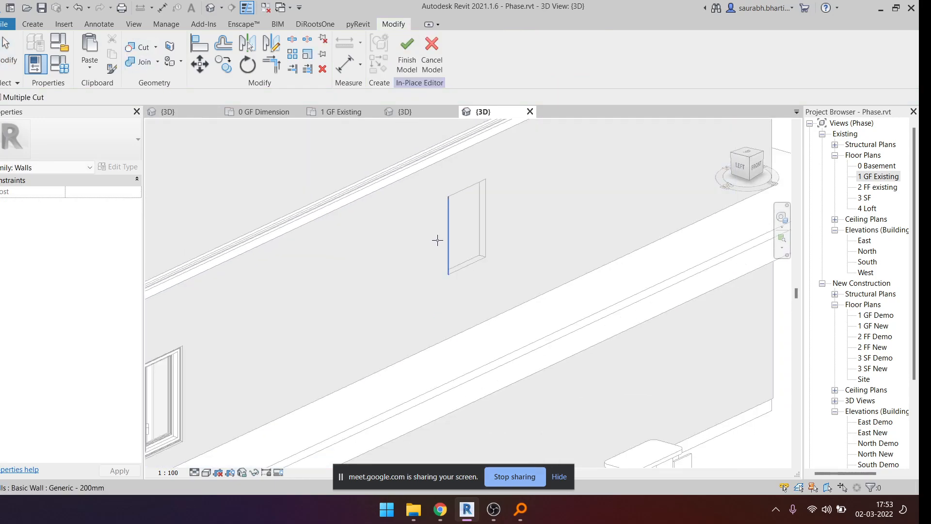
scroll(438, 240, "down", 3)
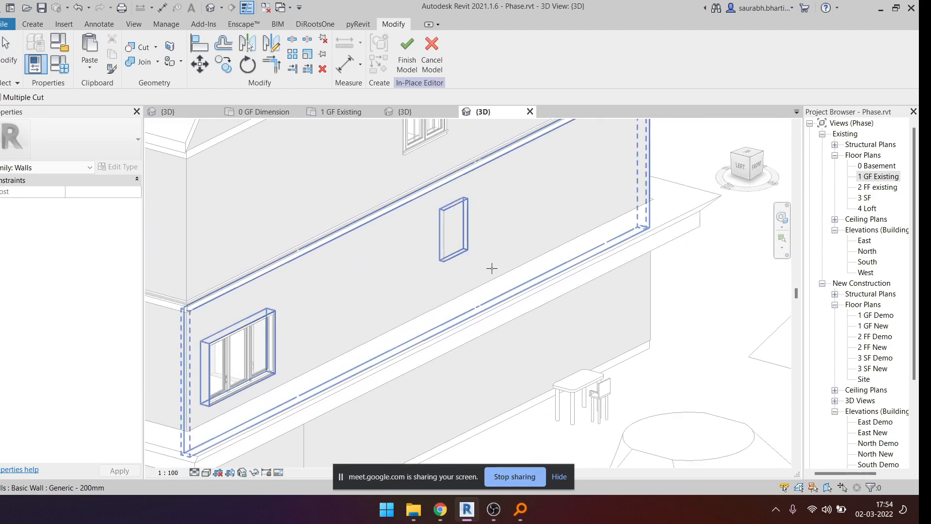
key("Escape")
middle_click_drag(513, 265, 432, 272, "shift")
scroll(455, 244, "up", 5)
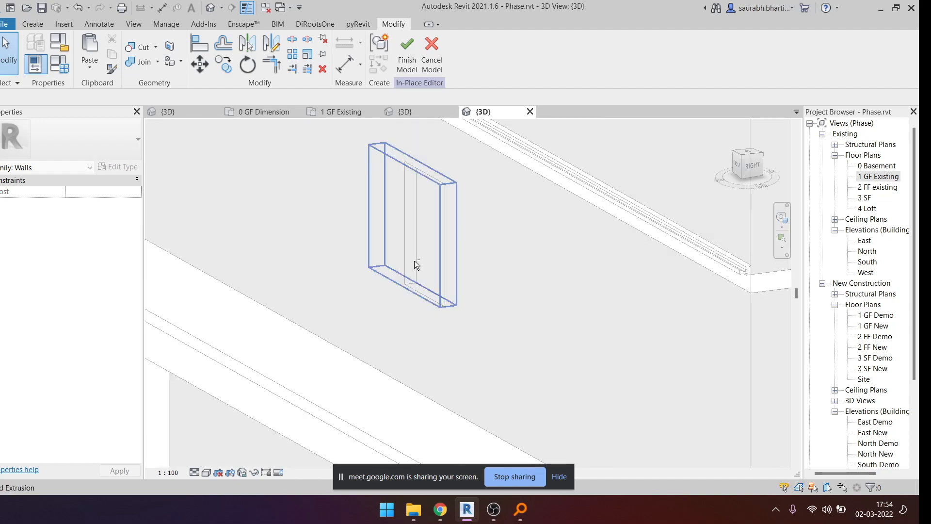
left_click(400, 62)
scroll(466, 243, "down", 2)
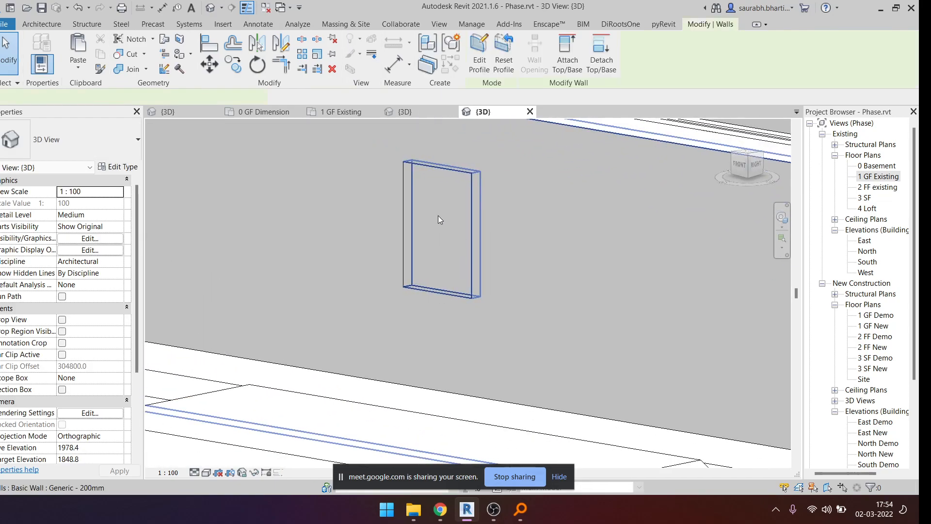
- Inspect the finished void and the surrounding front wall to check whether the wall is cut
left_click(540, 250)
scroll(461, 276, "down", 1)
middle_click_drag(539, 251, 461, 262, "shift")
scroll(458, 281, "up", 1)
key("Escape")
scroll(466, 250, "up", 2)
left_click(427, 157)
left_click(480, 165)
left_click(544, 165)
key("Escape")
left_click(600, 159)
key("Escape")
- Try to cut the ground-floor front wall with the Walls 1 in-place void using Cut Geometry
left_click(466, 184)
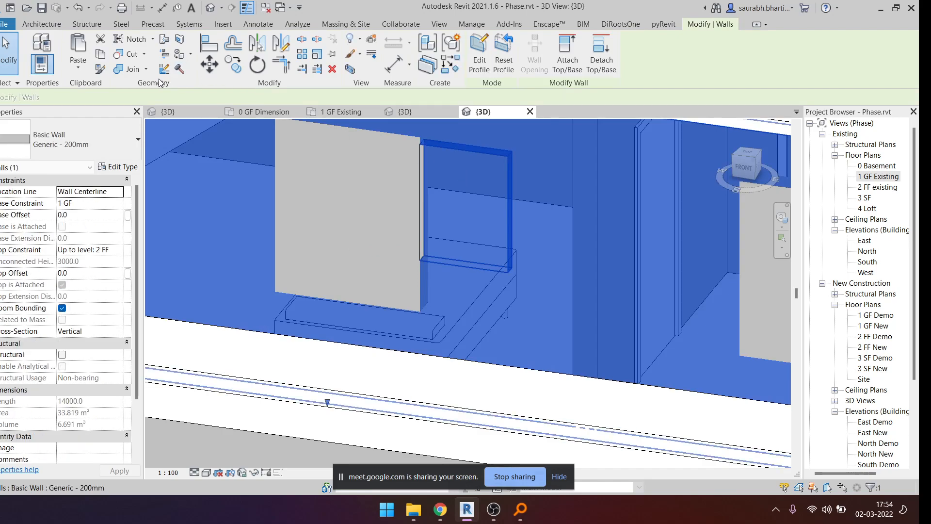
left_click(125, 54)
left_click(372, 204)
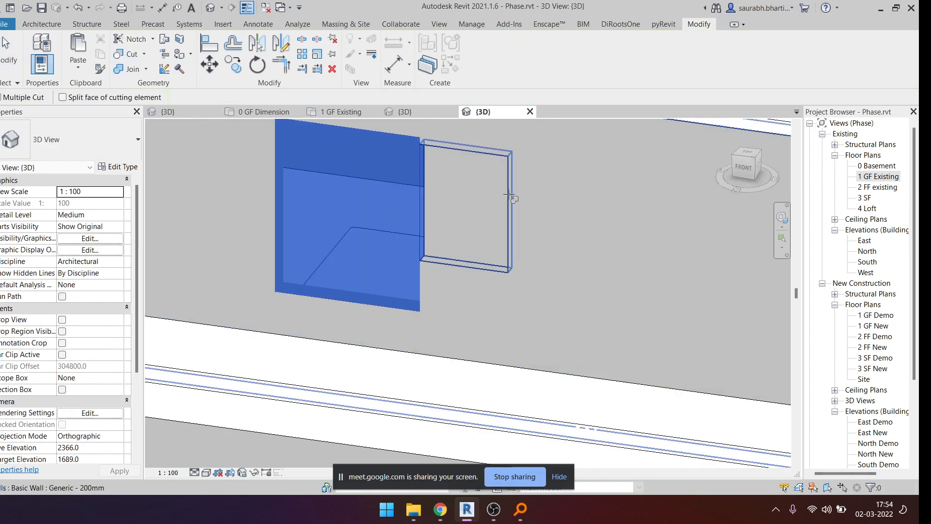
key("Escape")
left_click(550, 147)
key("Escape")
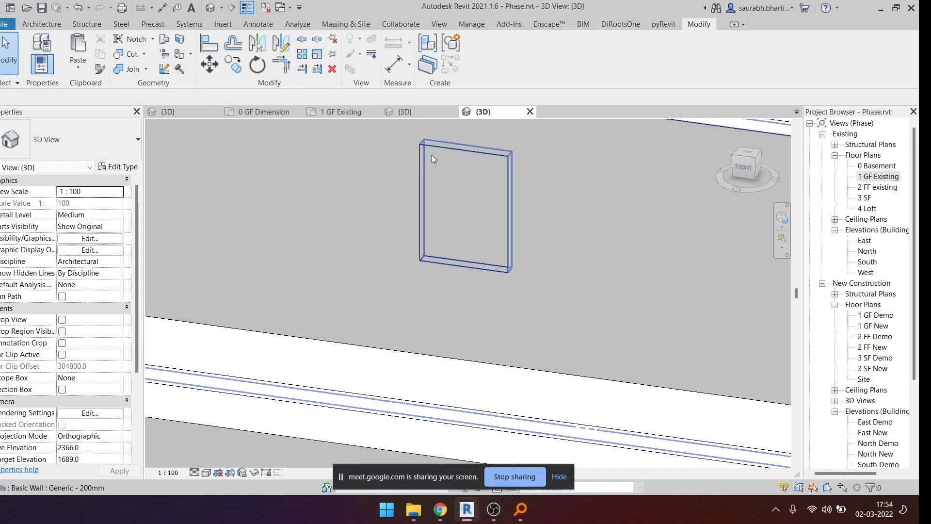
left_click(131, 53)
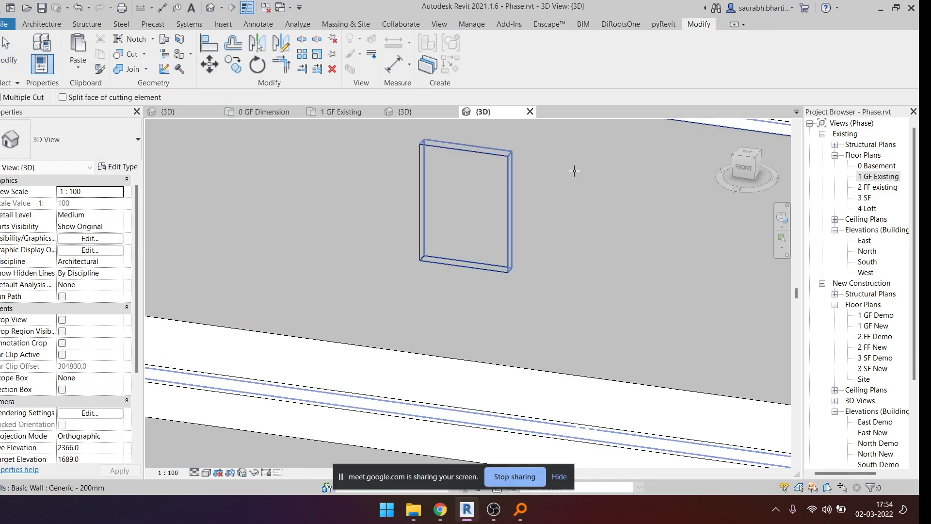
scroll(500, 187, "down", 6)
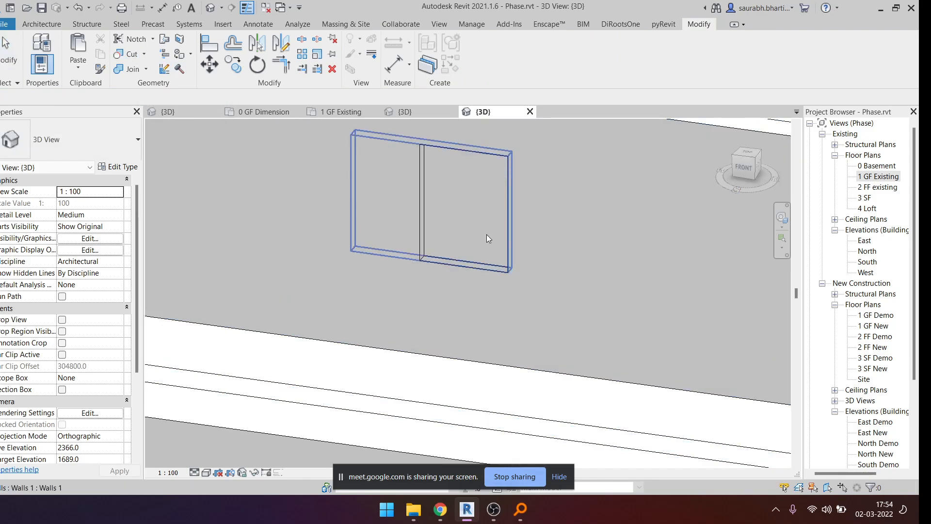
- Draw two chained Generic - 300mm walls in open ground southwest of the house: one horizontal about 2220 mm, one angled about 2120 mm
middle_click_drag(530, 329, 515, 231, "shift")
scroll(467, 244, "up", 5)
scroll(464, 244, "down", 6)
middle_click_drag(556, 314, 559, 351, "shift")
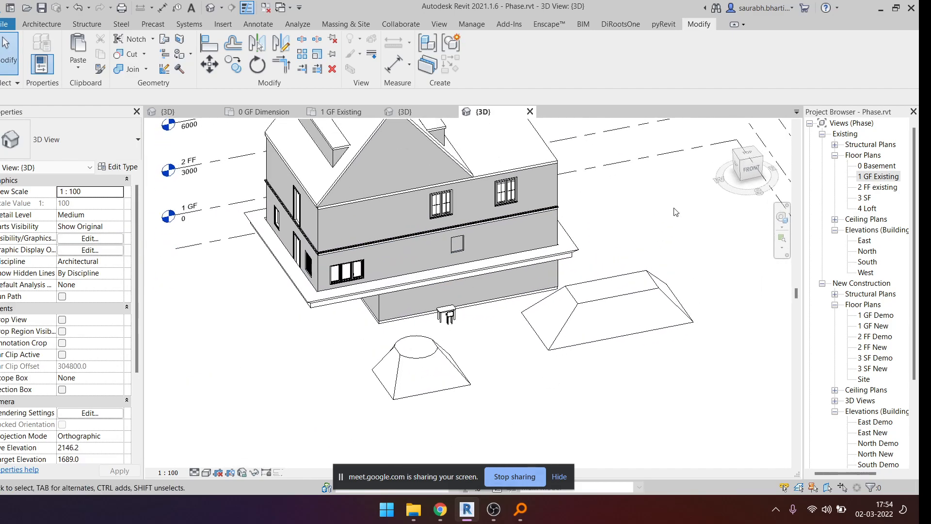
left_click(747, 156)
scroll(384, 385, "up", 3)
key("w")
key("a")
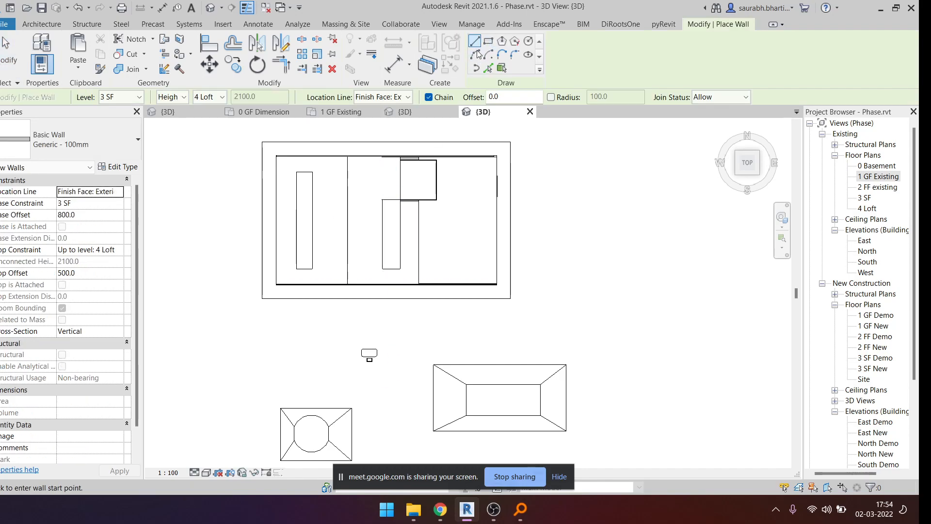
left_click(77, 140)
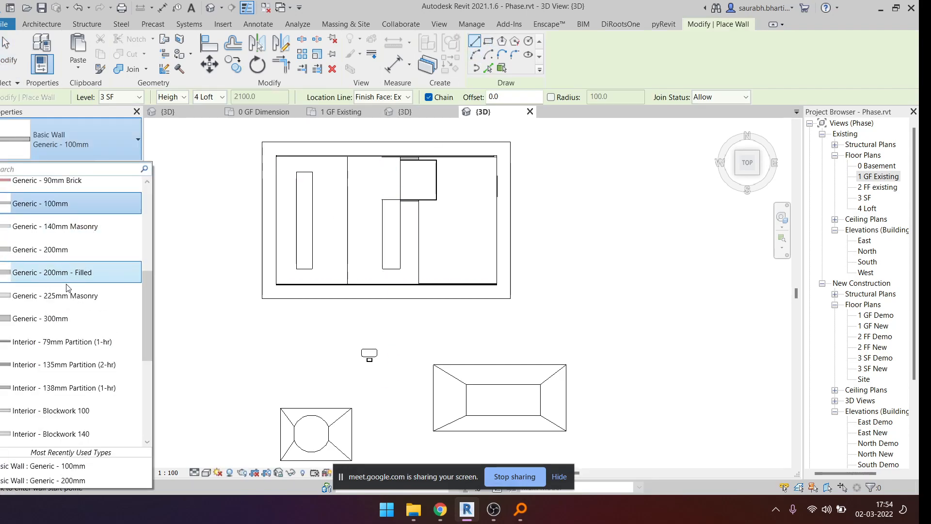
left_click(49, 318)
scroll(318, 322, "down", 2)
left_click(236, 339)
scroll(261, 349, "up", 6)
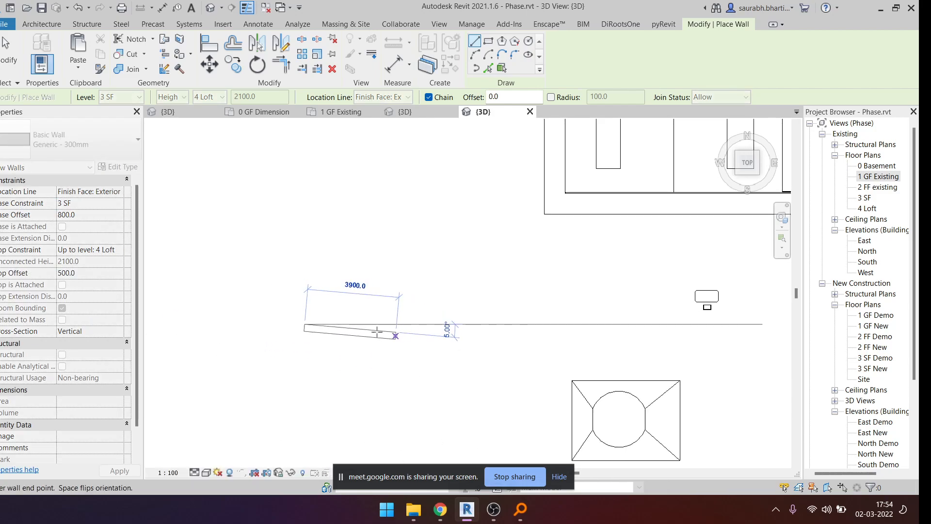
left_click(359, 328)
left_click(389, 373)
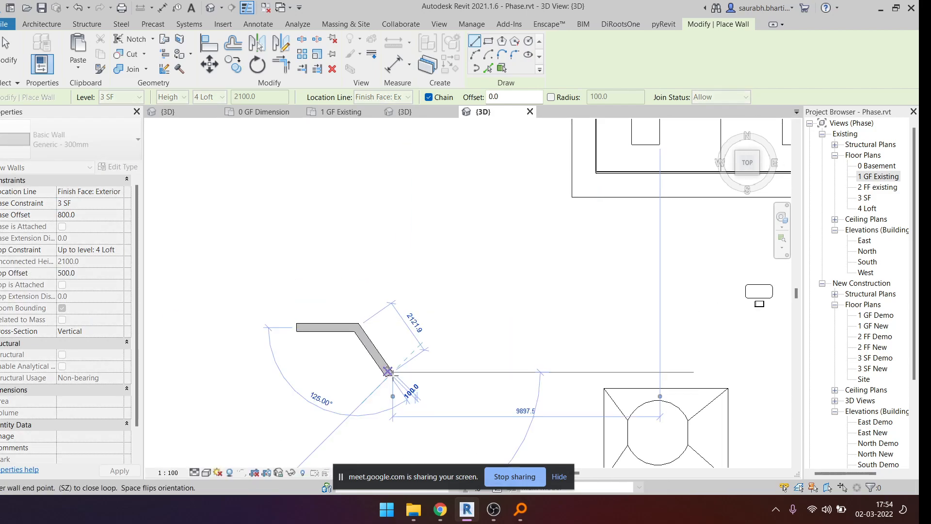
key("Escape")
key("Escape")
scroll(362, 350, "up", 5)
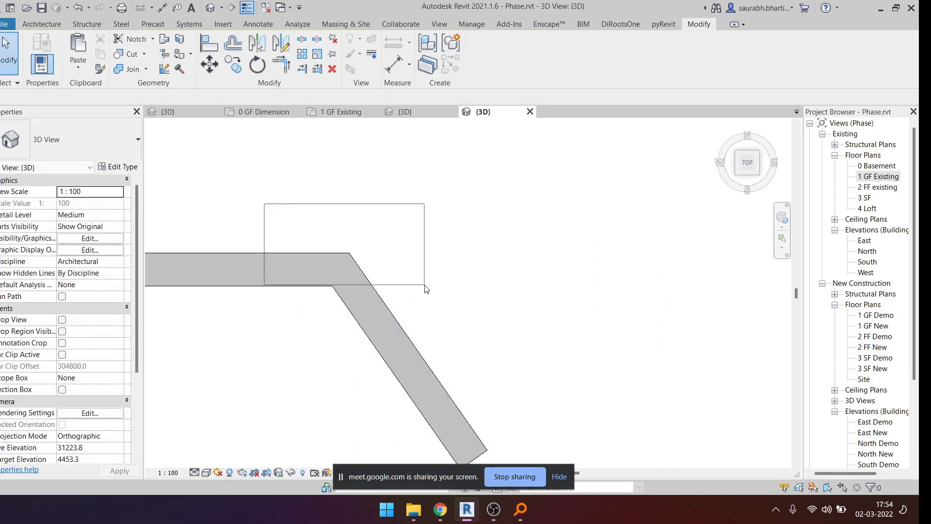
- Create an in-place Generic Models family for the new wall corner and start a void extrusion in it
scroll(415, 290, "down", 2)
left_click_drag(283, 199, 406, 288)
middle_click_drag(350, 237, 394, 276)
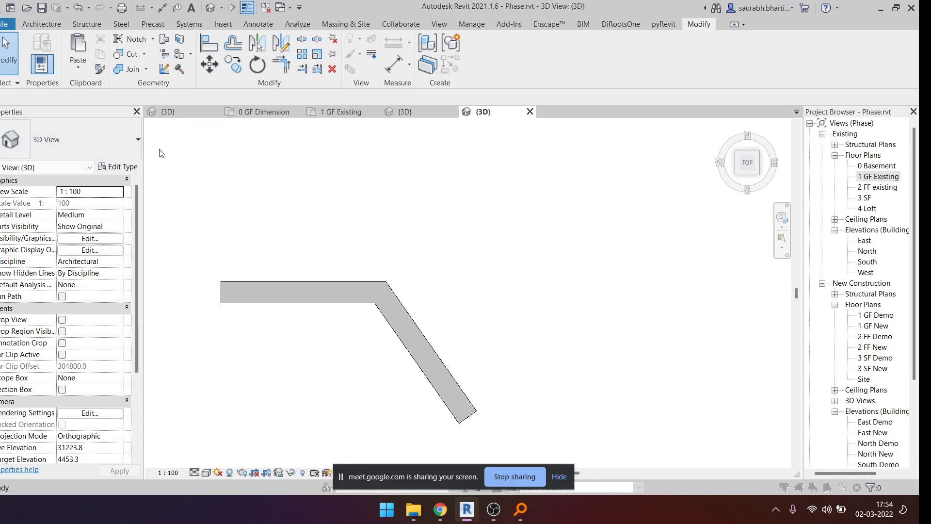
key("m")
key("i")
left_click(464, 384)
left_click(437, 290)
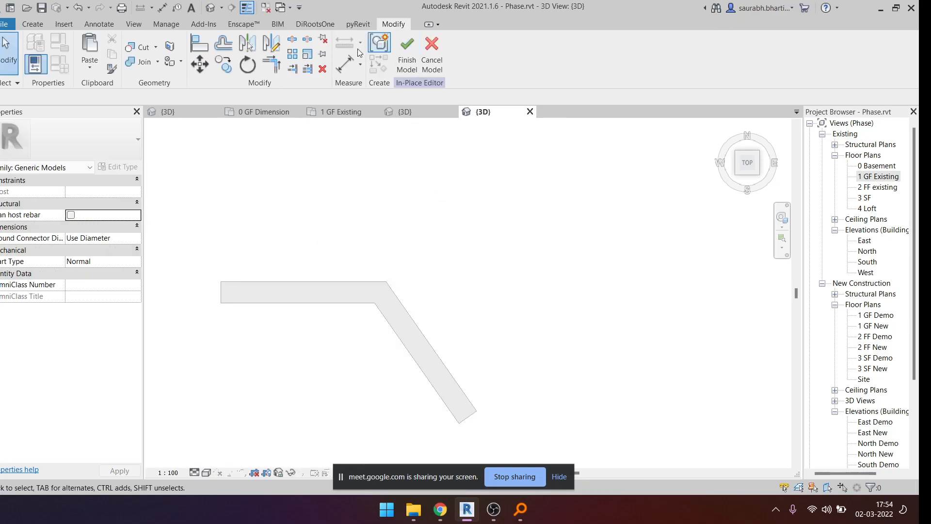
left_click(34, 24)
left_click(219, 68)
left_click(249, 91)
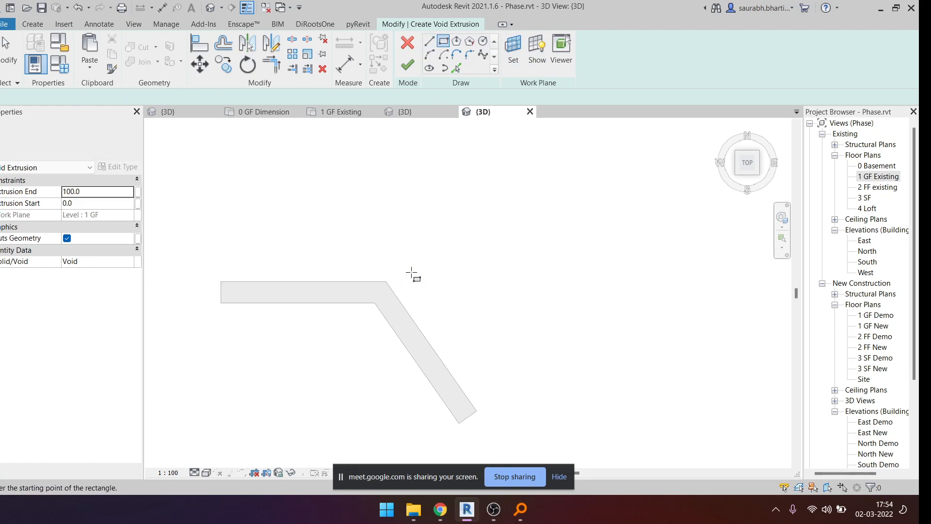
- Sketch a closed, slanted rectangular void profile with lines across the outer corner of the two walls
left_click(367, 254)
key("Escape")
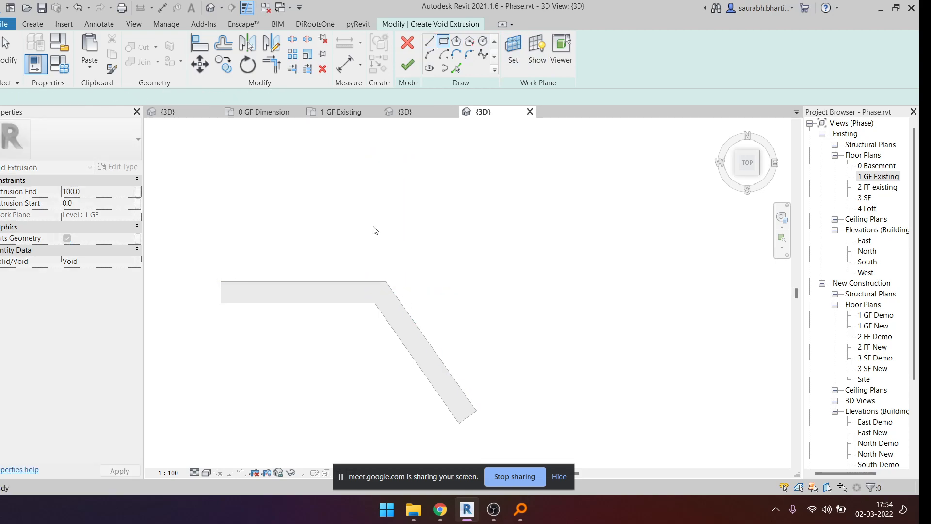
left_click(430, 42)
left_click(351, 269)
left_click(423, 319)
left_click(434, 304)
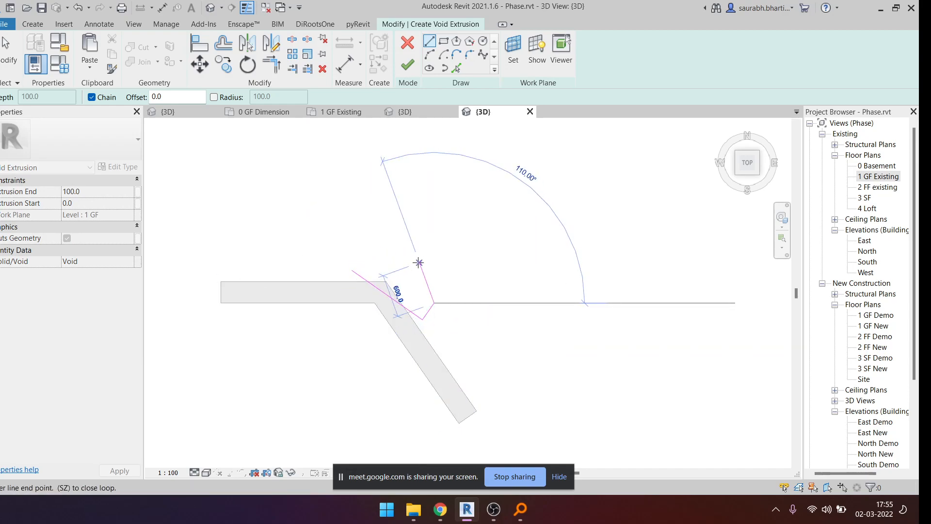
left_click(364, 253)
left_click(352, 270)
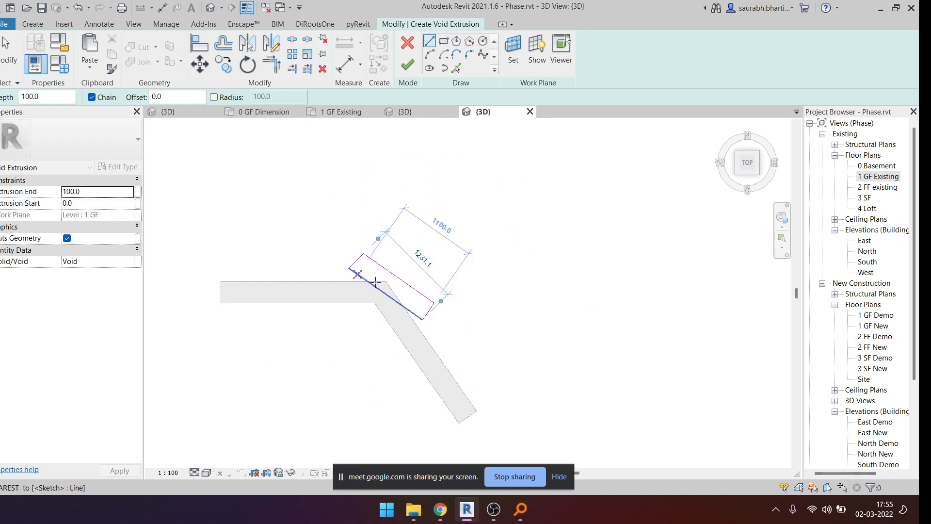
scroll(365, 275, "up", 3)
key("Escape")
key("Escape")
left_click(362, 310)
key("Escape")
scroll(332, 240, "down", 4)
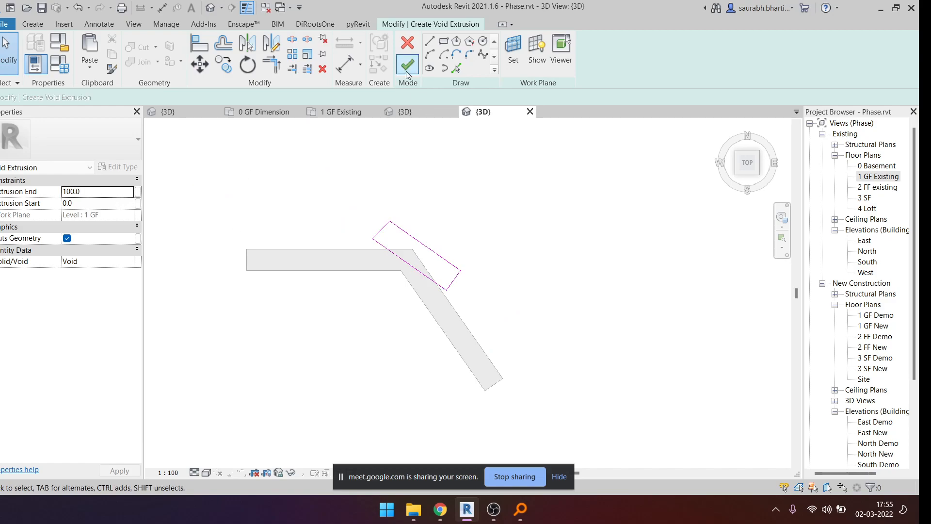
- Finish the corner extrusion sketch as a Void form with a depth of 100
left_click_drag(342, 177, 550, 371)
key("Escape")
left_click(130, 262)
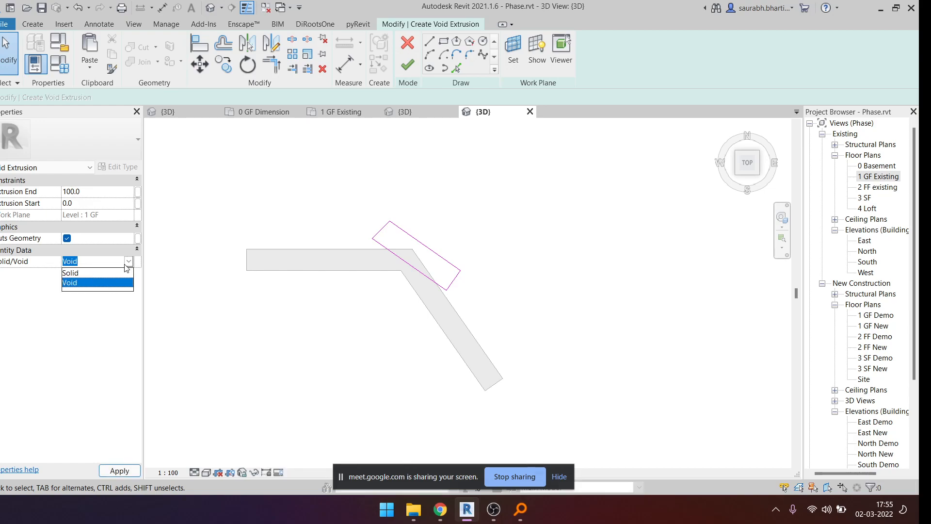
left_click(407, 64)
middle_click_drag(541, 305, 466, 379, "shift")
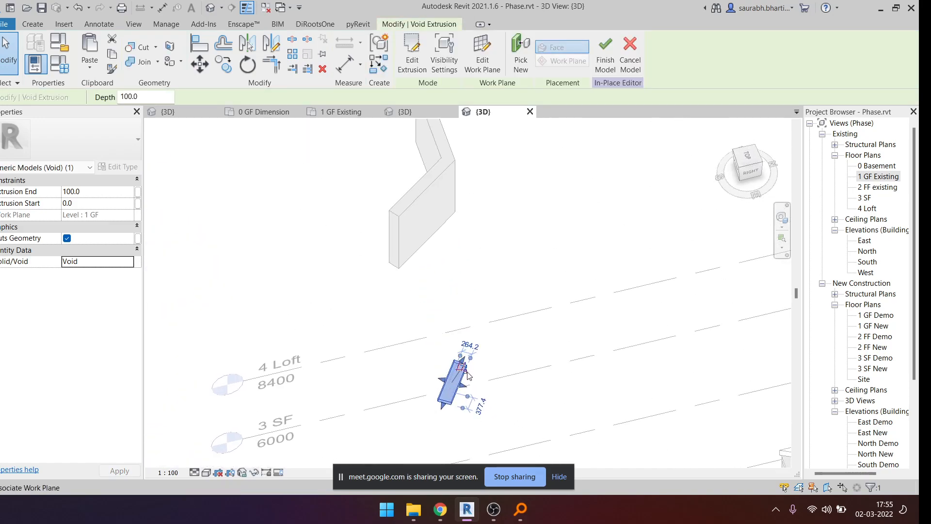
middle_click_drag(386, 364, 461, 306, "shift")
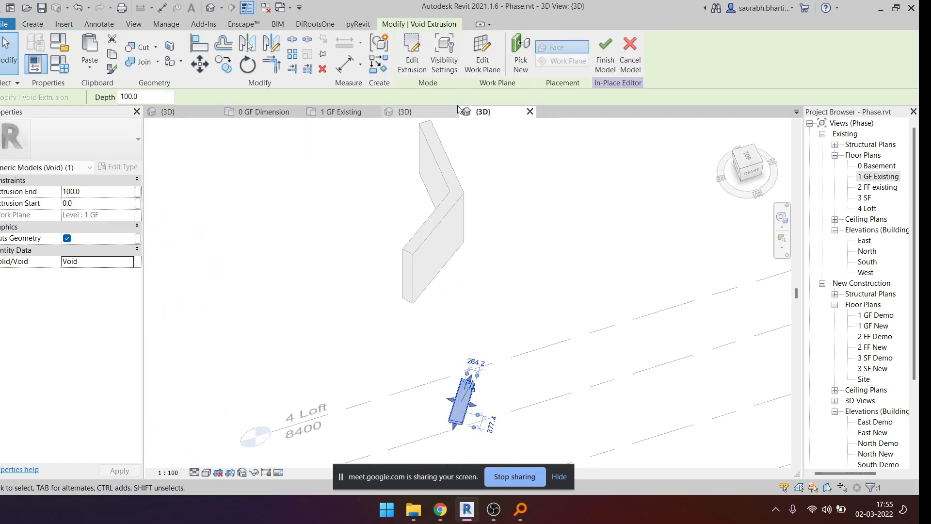
- Move the void extrusion's work plane from Level 1 GF to the top face of the new wall by picking the plane
left_click(414, 64)
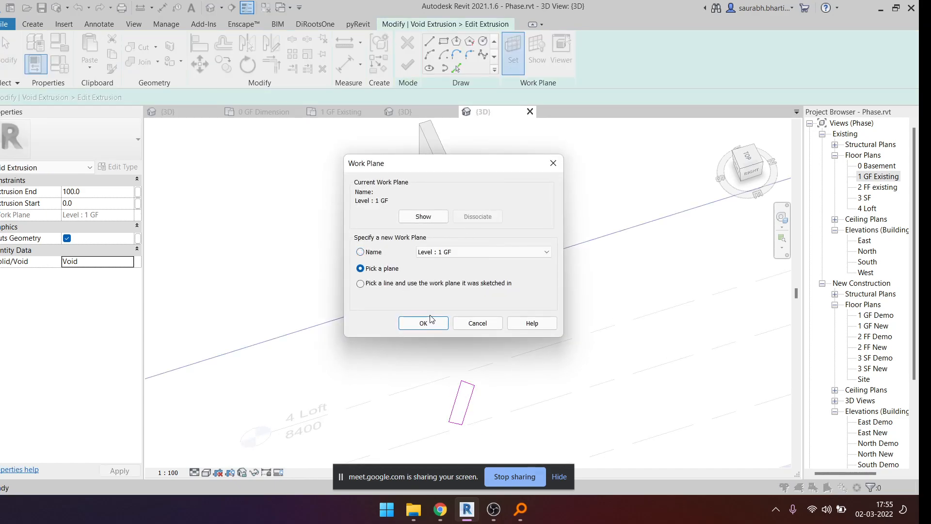
left_click(430, 319)
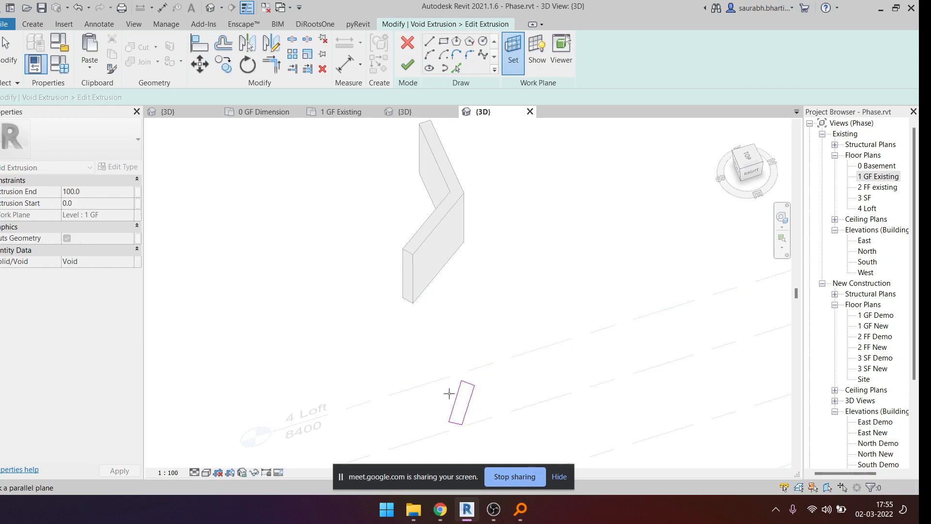
left_click(455, 195)
mouse_move(454, 195)
middle_mouse_down("shift")
mouse_move(481, 260)
mouse_move(417, 185)
mouse_move(475, 248)
middle_mouse_up("shift")
scroll(456, 247, "down", 5)
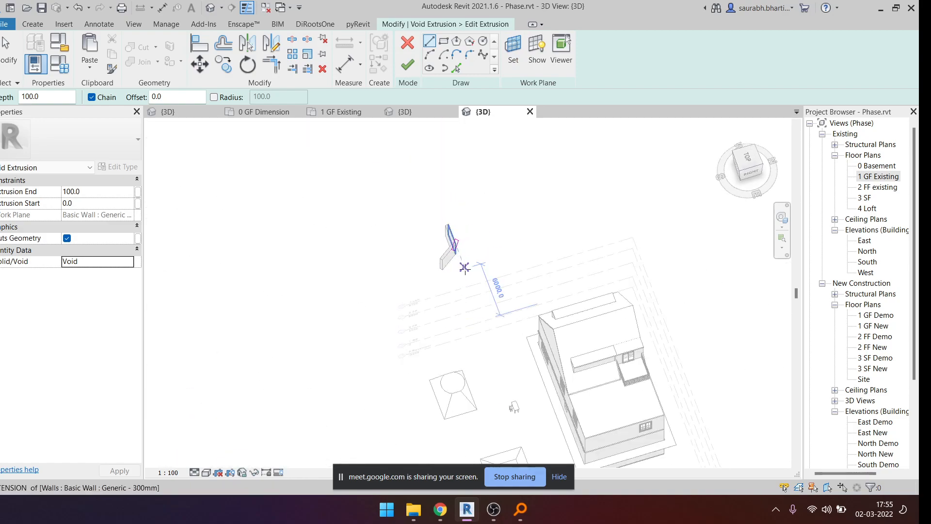
key("Escape")
left_click(405, 67)
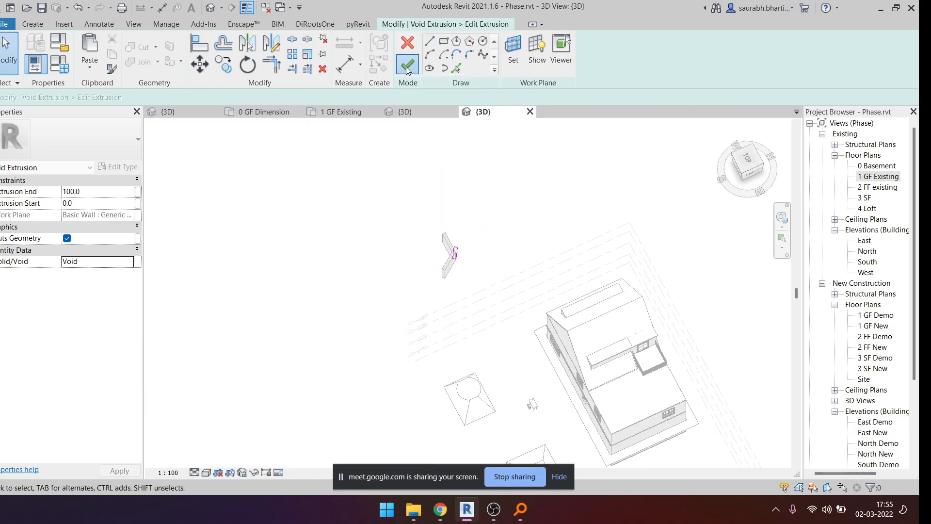
- Stretch the void extrusion downward with its shape handle past the base of the walls
mouse_move(530, 264)
middle_mouse_down("shift")
mouse_move(391, 197)
mouse_move(495, 275)
middle_mouse_up("shift")
left_click(495, 273)
scroll(473, 281, "up", 5)
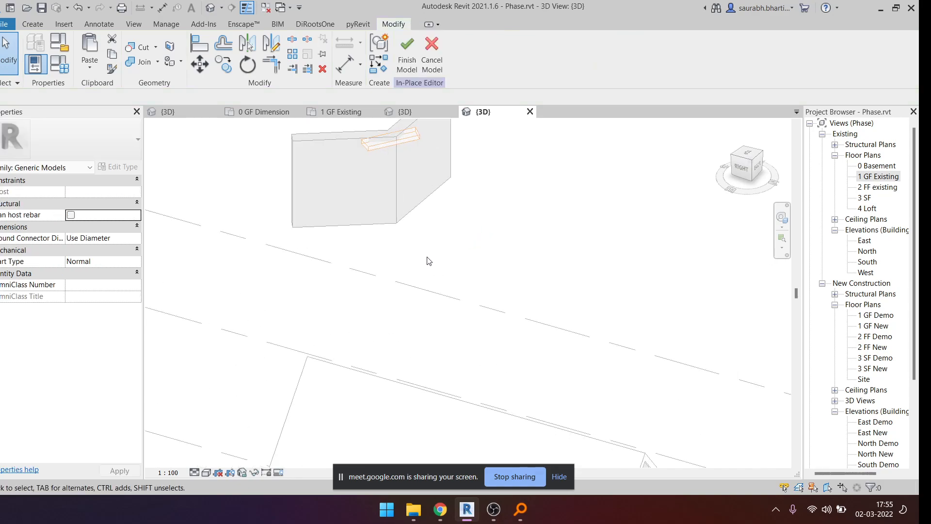
middle_click_drag(398, 208, 458, 325)
left_click(453, 259)
middle_click_drag(490, 282, 531, 258, "shift")
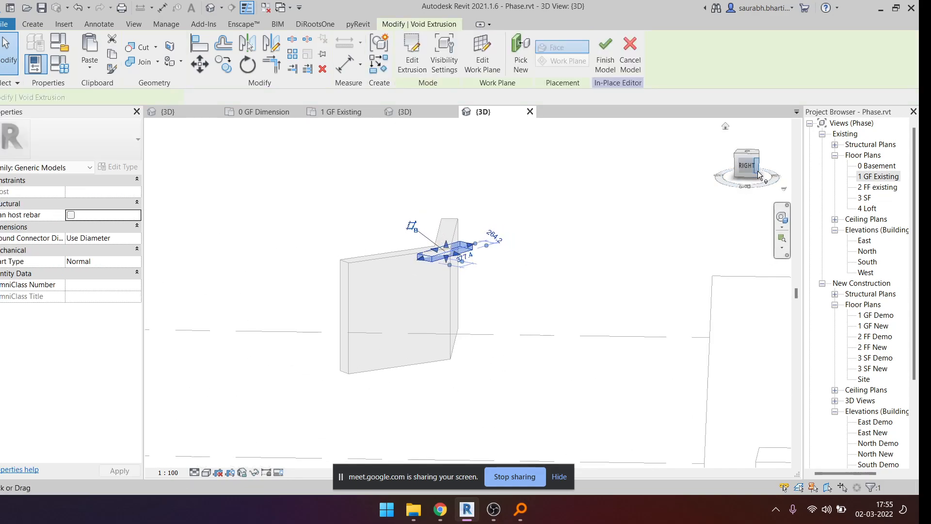
left_click(742, 167)
middle_click_drag(710, 236, 151, 305)
scroll(151, 305, "down", 2)
scroll(301, 284, "down", 1)
middle_click_drag(441, 274, 450, 214)
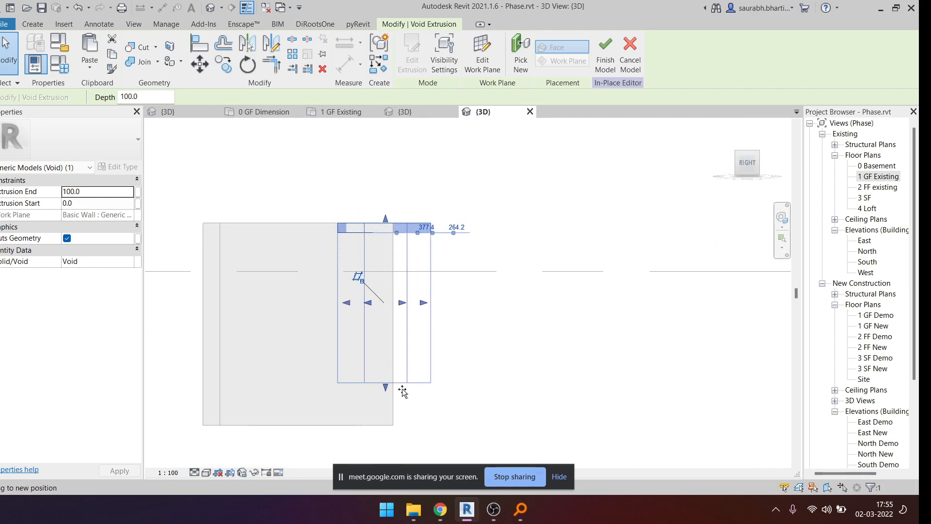
left_click_drag(402, 387, 405, 431)
- Cut the new wall corner with the void extrusion using Cut Geometry
middle_click_drag(461, 297, 451, 498, "shift")
left_click(532, 286)
mouse_move(508, 347)
middle_mouse_down("shift")
mouse_move(572, 347)
mouse_move(508, 354)
middle_mouse_up("shift")
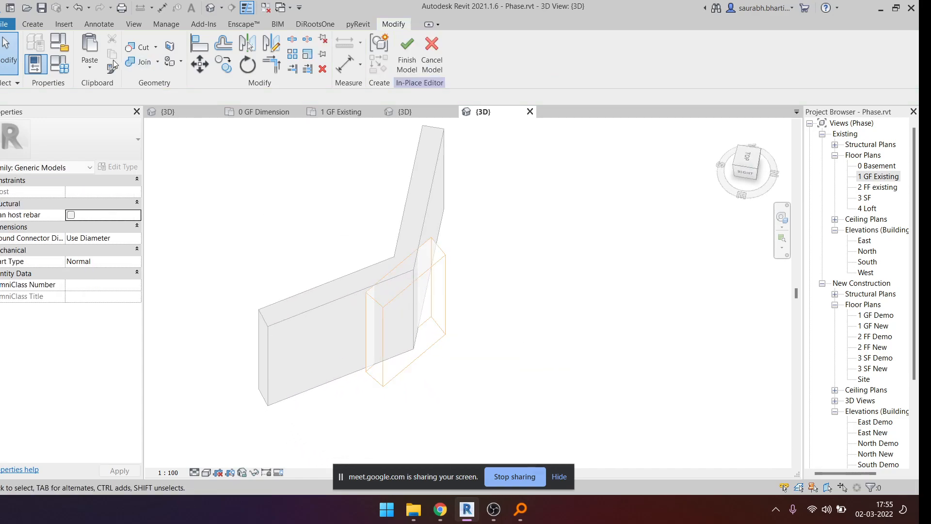
left_click(140, 49)
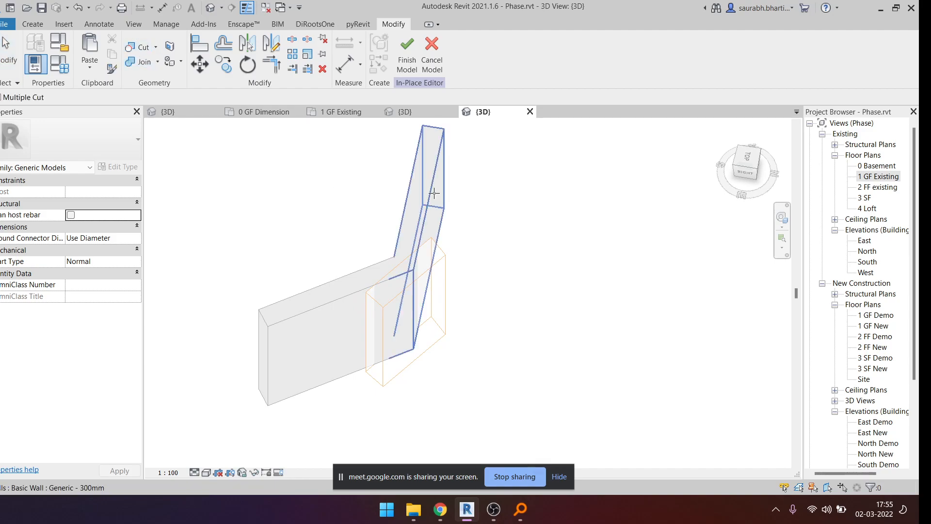
middle_click_drag(460, 308, 596, 337, "shift")
key("Escape")
- Finish the in-place model, look through the existing floor plans for the new walls, and return to the 3D view
double_click(879, 177)
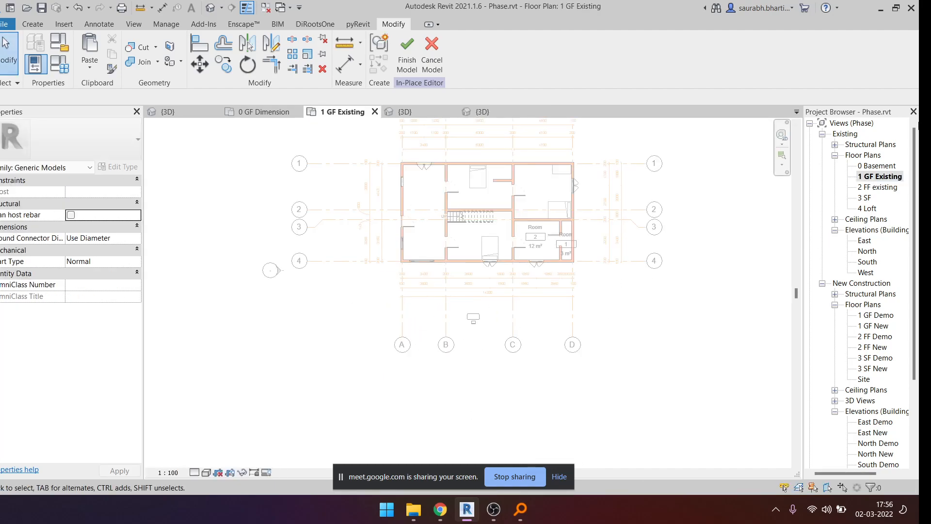
double_click(871, 167)
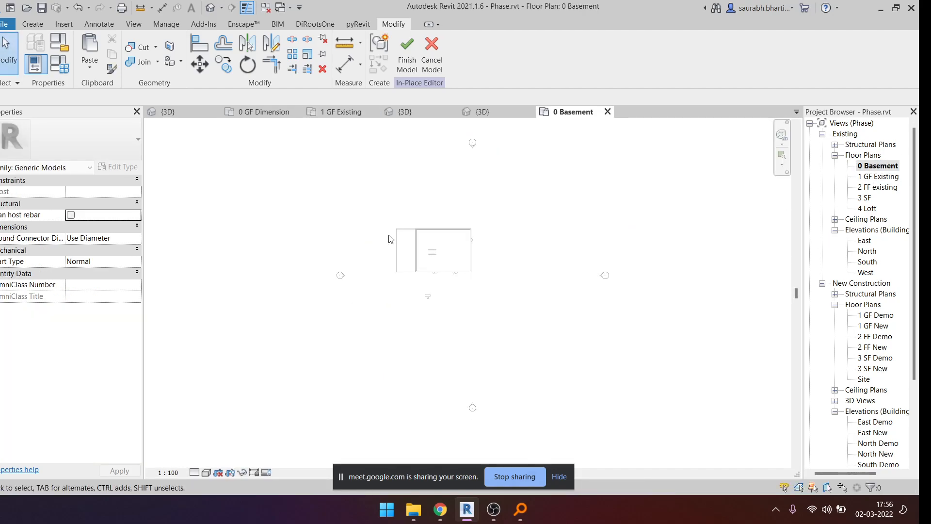
left_click(405, 63)
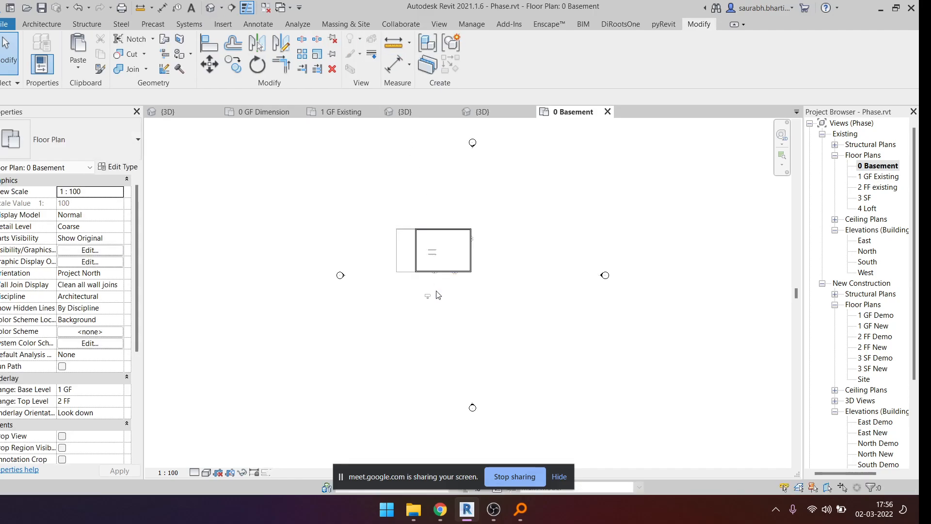
double_click(888, 187)
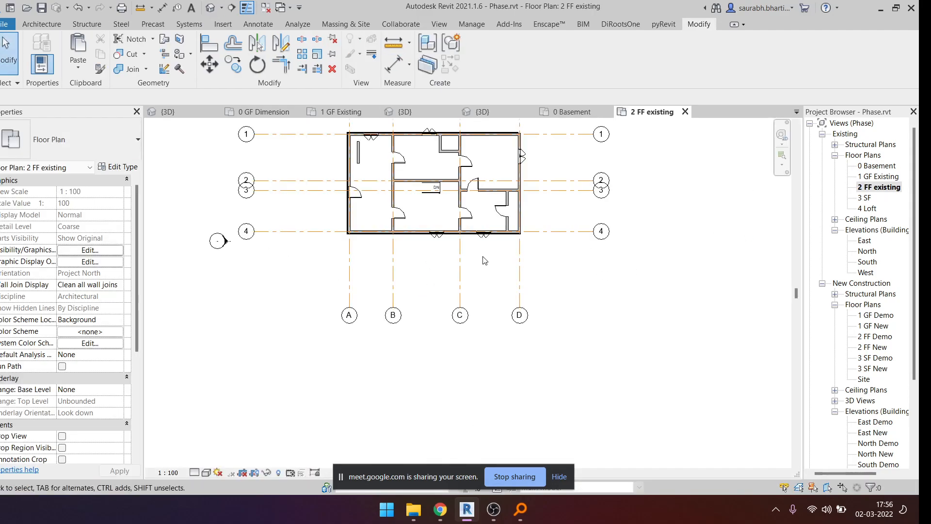
left_click(217, 7)
middle_click_drag(304, 137, 522, 294, "shift")
left_click_drag(536, 330, 537, 331)
left_click(187, 200)
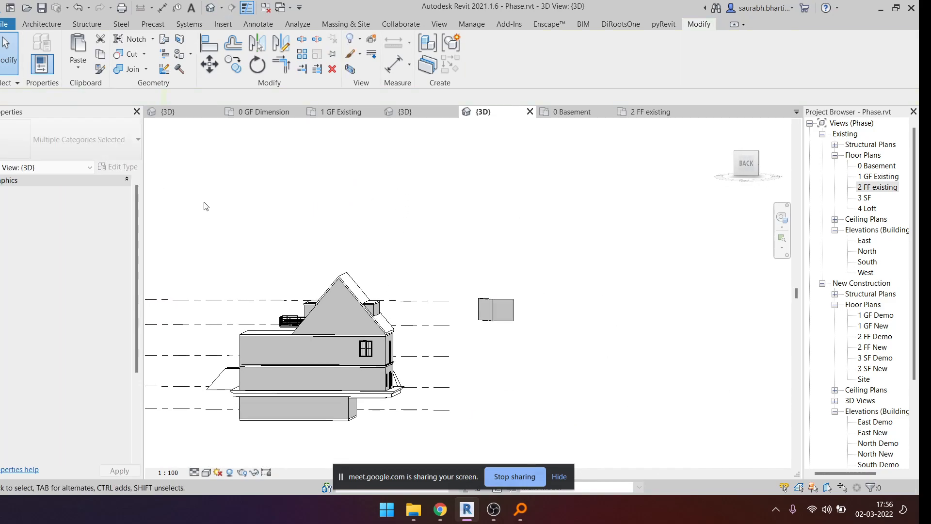
- Check the Base Constraint of the two Generic - 300mm walls and open the existing 3 SF floor plan
left_click(510, 307)
scroll(472, 301, "up", 3)
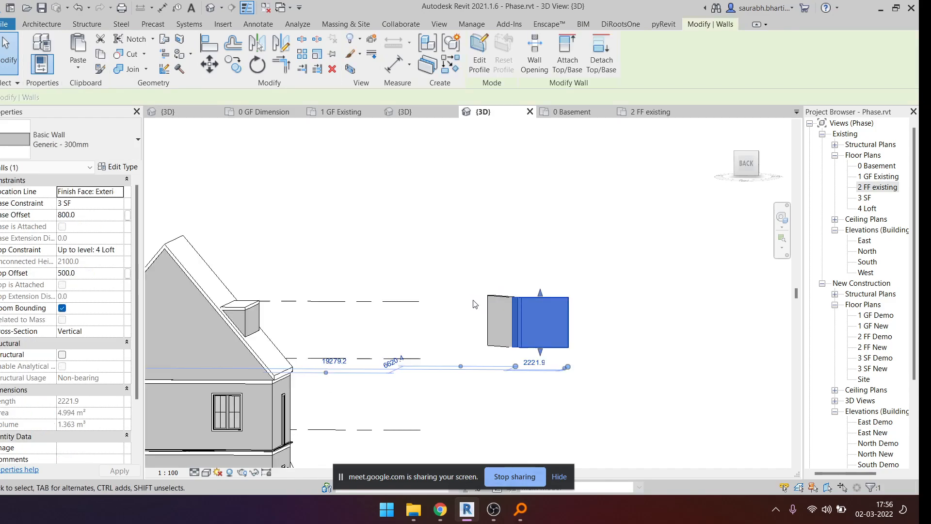
left_click(500, 316, "ctrl")
left_click_drag(451, 233, 632, 436, "ctrl")
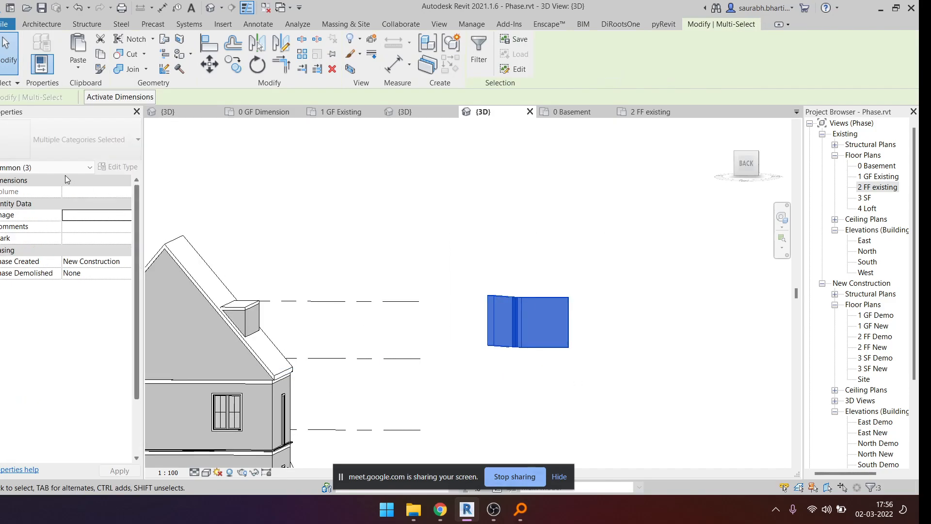
left_click(242, 238)
left_click(548, 313)
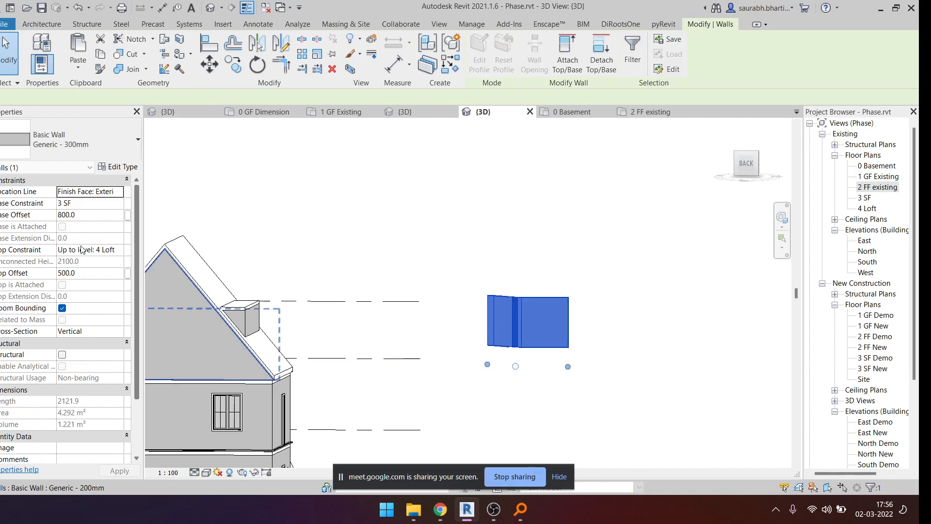
left_click(119, 199)
left_click(122, 215)
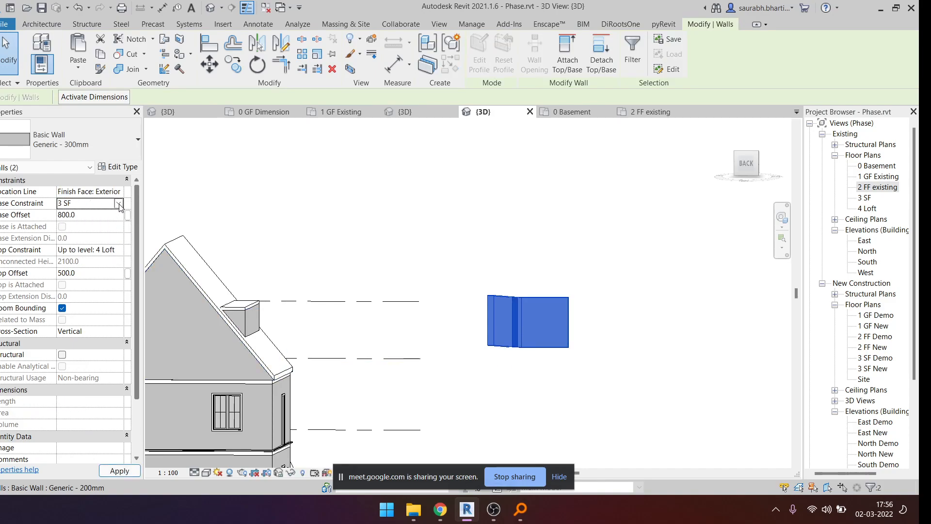
left_click(118, 204)
double_click(865, 197)
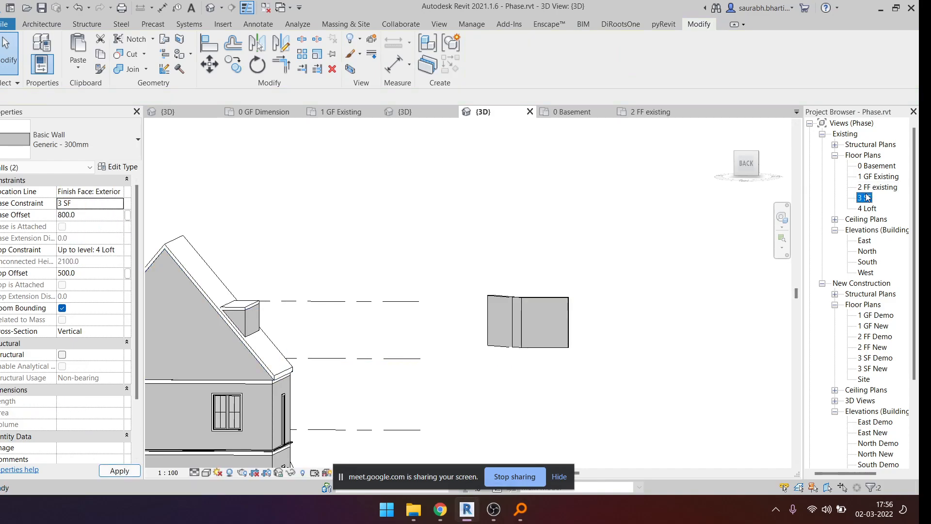
- Look for the new walls in the 3 SF floor plan and return to the 3D view
scroll(334, 323, "up", 3)
scroll(339, 310, "up", 2)
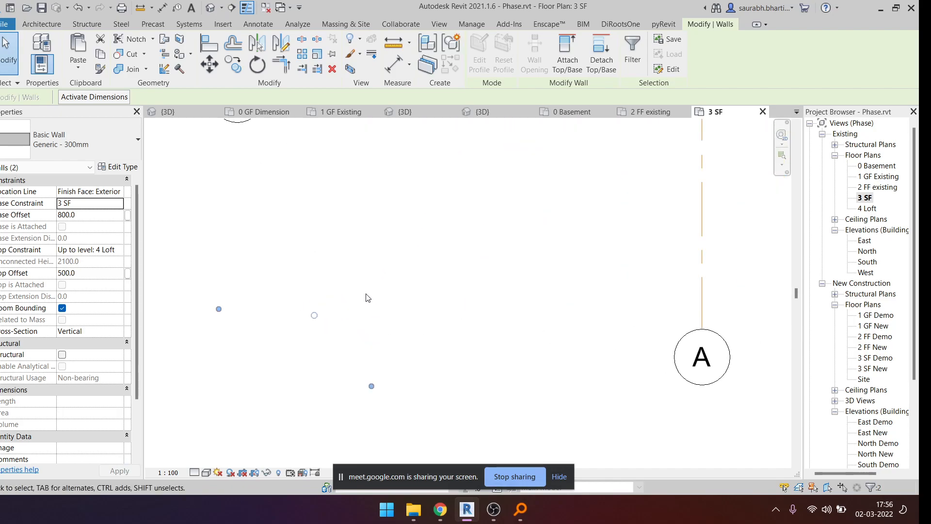
left_click(206, 226)
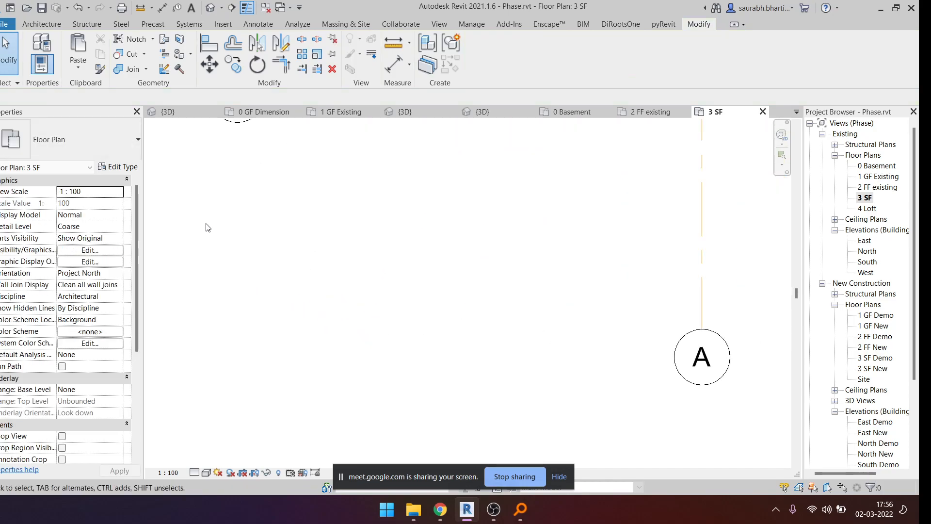
left_click(212, 7)
- Set the Base Constraint of both new Generic - 300mm walls to 1 GF
left_click_drag(457, 227, 538, 340)
key("Escape")
left_click(484, 281)
scroll(484, 279, "up", 3)
left_click(492, 272, "ctrl")
left_click(122, 193)
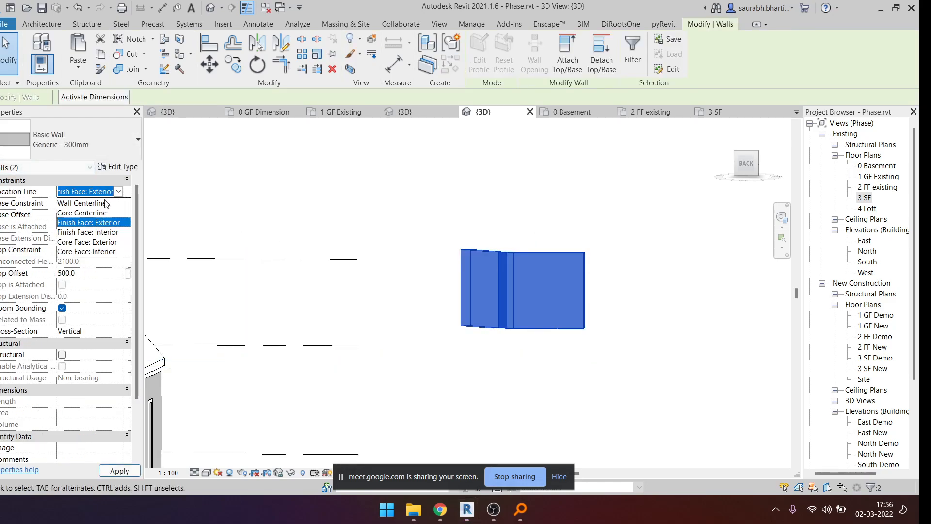
key("Escape")
left_click(117, 203)
left_click(78, 225)
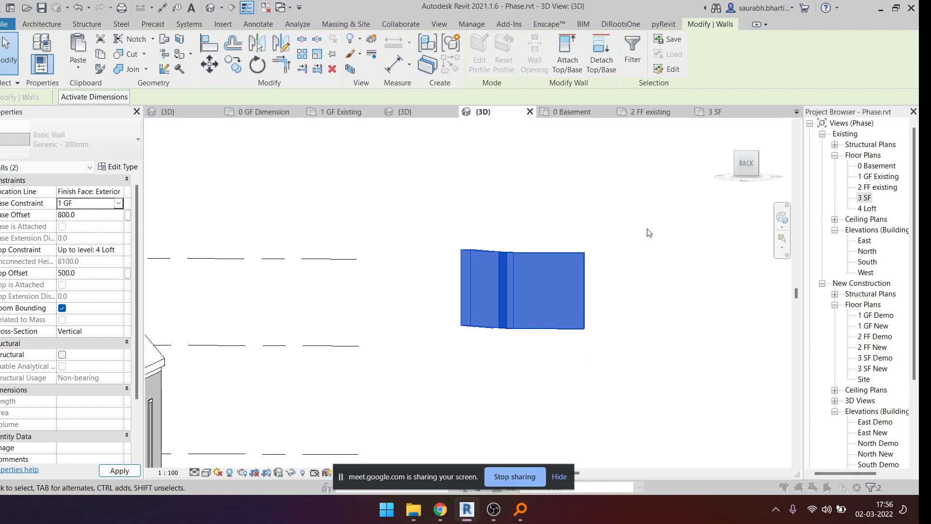
left_click(495, 294)
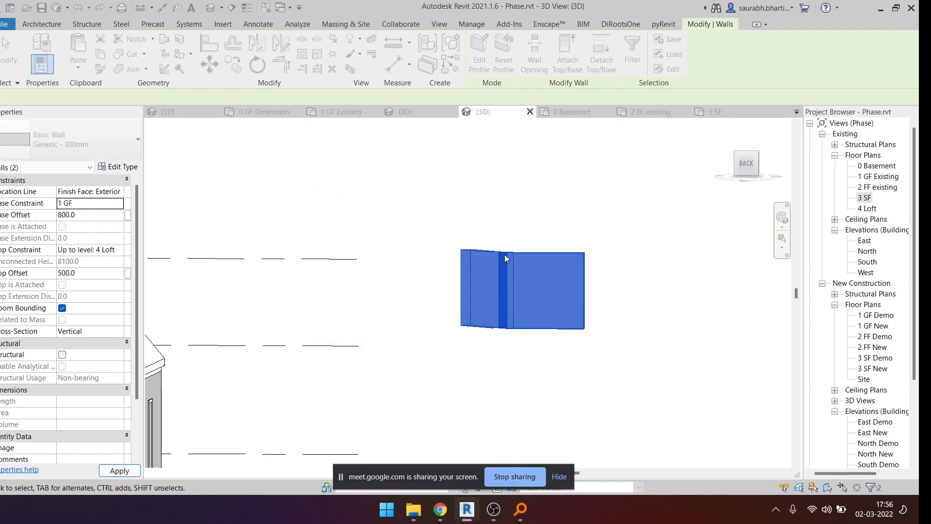
- Edit the corner void in place, stretching it down to the walls' base for a depth of 8100, and finish the model
left_click(502, 175)
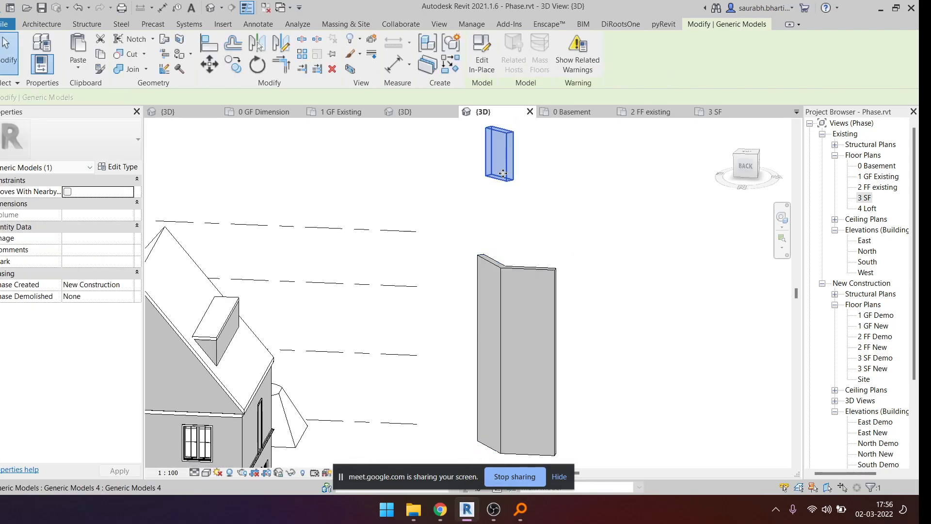
left_click(482, 65)
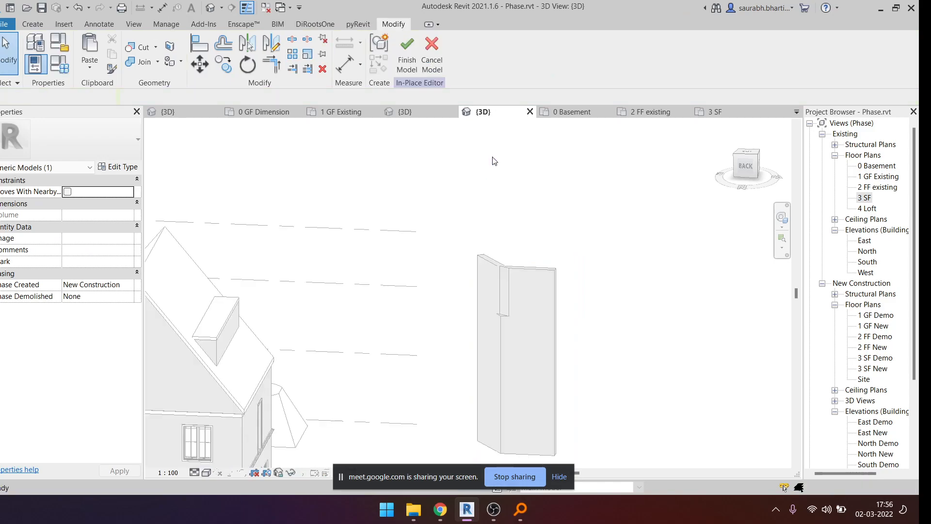
left_click(505, 299)
left_click(600, 250)
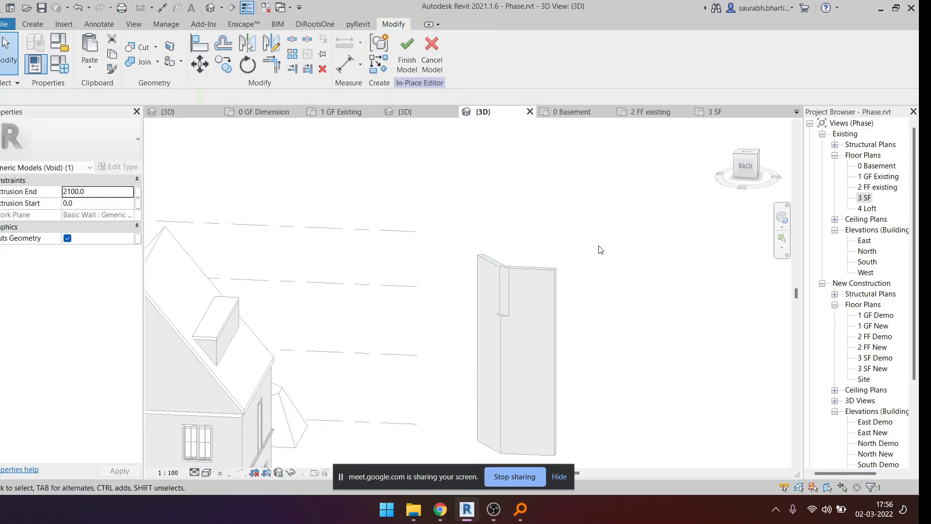
left_click(512, 296)
middle_click_drag(610, 302, 627, 280, "shift")
left_click(737, 165)
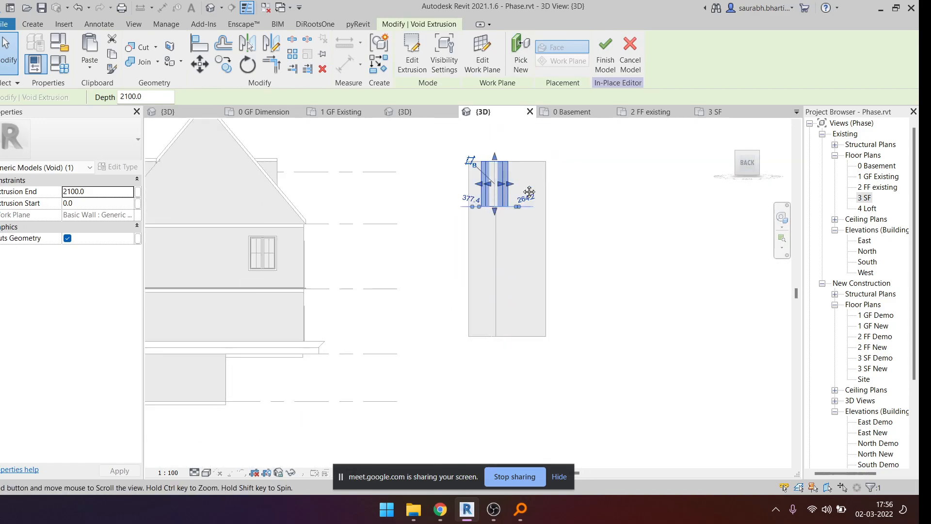
middle_click_drag(529, 192, 560, 141)
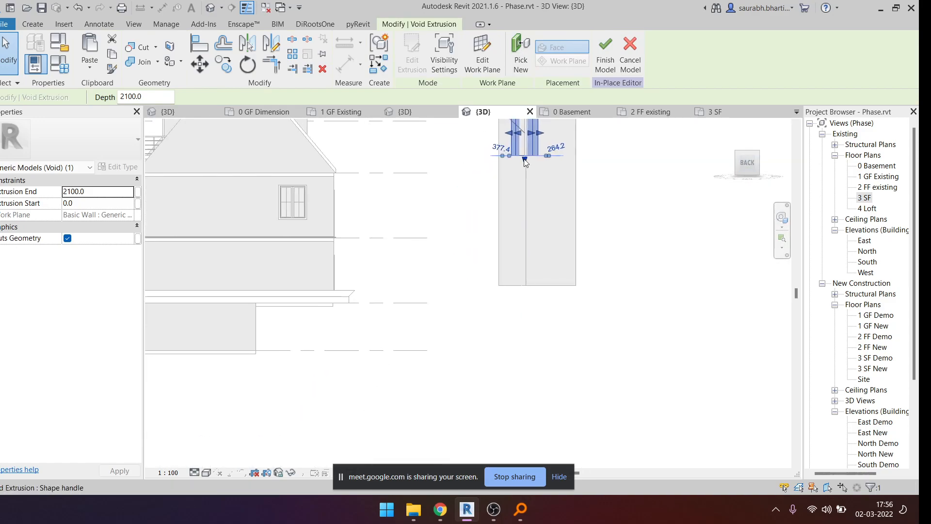
left_click_drag(542, 290, 542, 289)
middle_click_drag(551, 252, 537, 287, "shift")
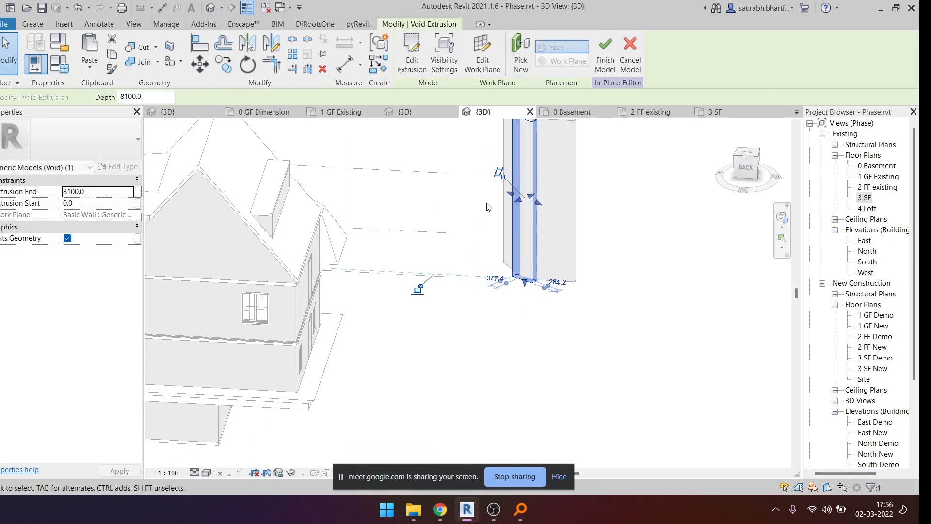
scroll(489, 205, "down", 2)
left_click(551, 159)
left_click(406, 53)
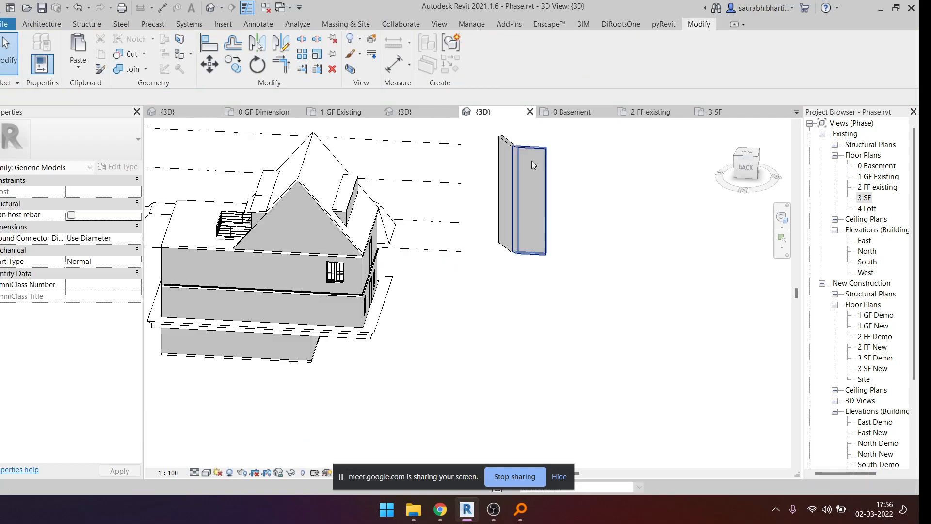
- Set the Top Constraint of both new walls to Up to level: 2 FF
scroll(534, 157, "up", 3)
left_click(461, 151)
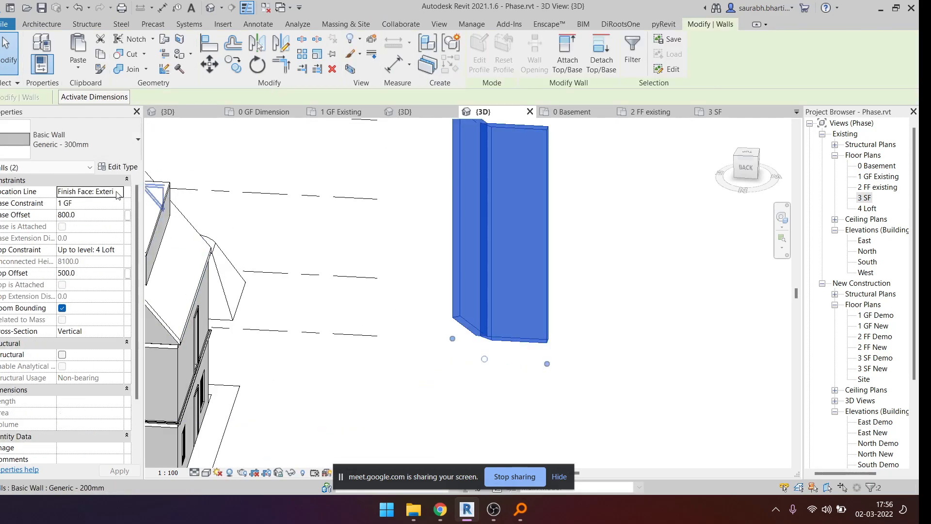
left_click(118, 250)
left_click(107, 291)
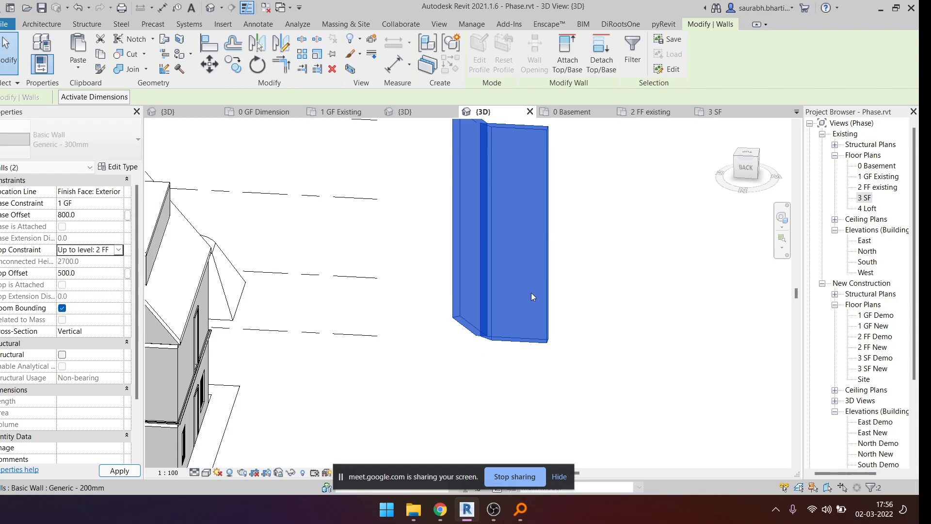
left_click(630, 310)
- Look for the new walls in the 1 GF Existing and 0 Basement floor plans and return to the 3D view
middle_click_drag(632, 310, 517, 383, "shift")
scroll(496, 279, "up", 5)
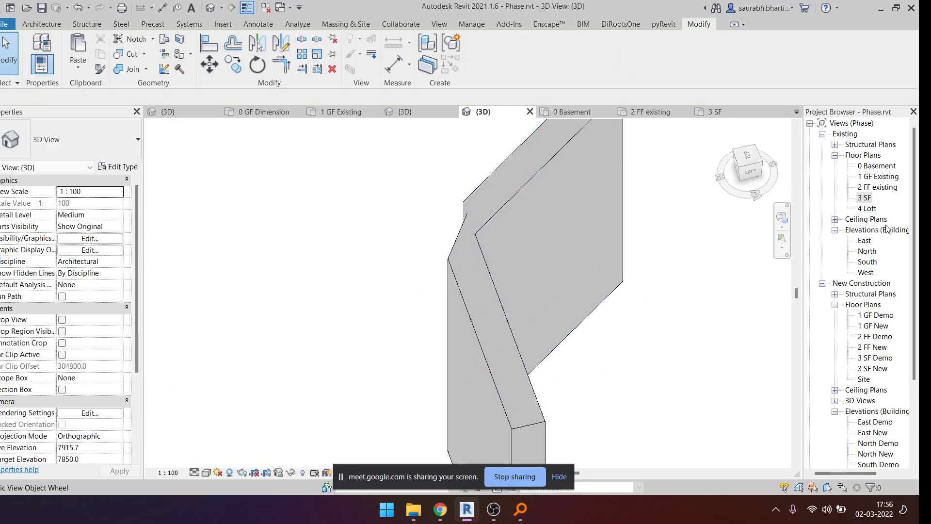
double_click(879, 177)
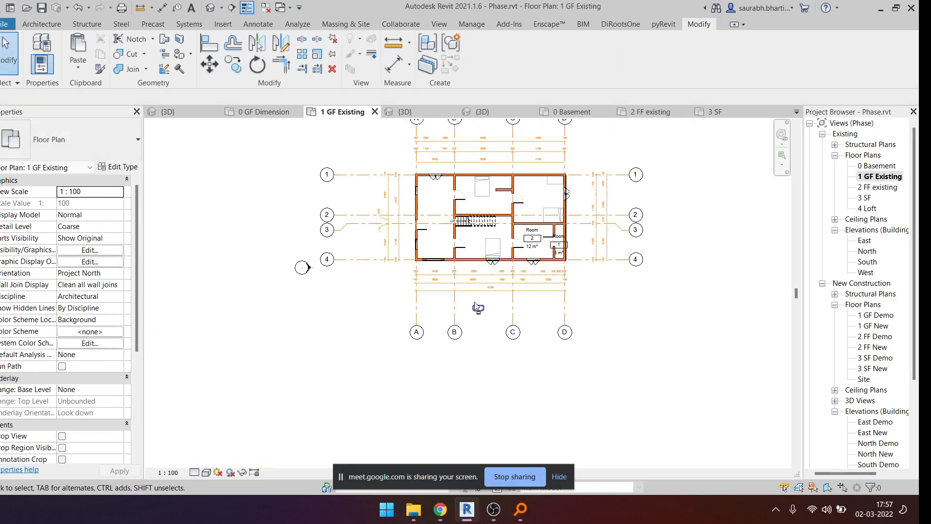
scroll(505, 287, "down", 2)
left_click_drag(417, 367, 566, 432)
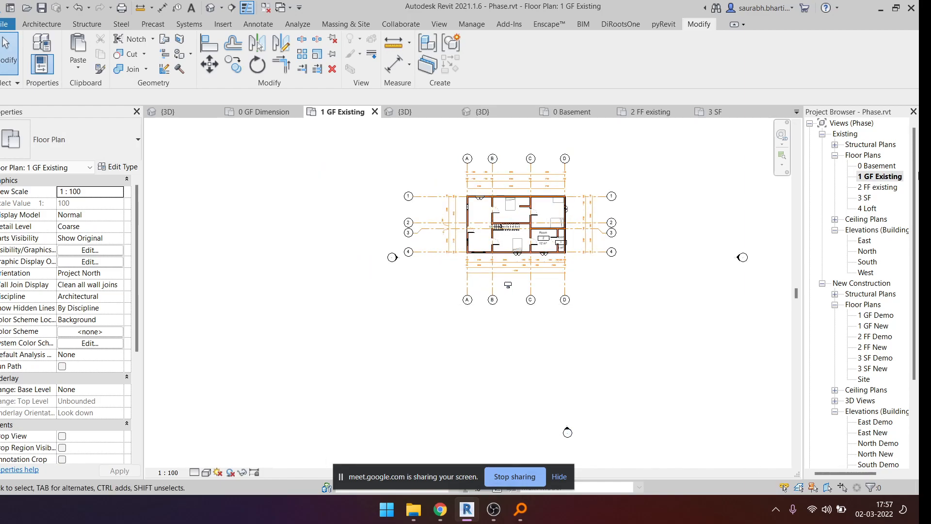
double_click(875, 166)
double_click(878, 187)
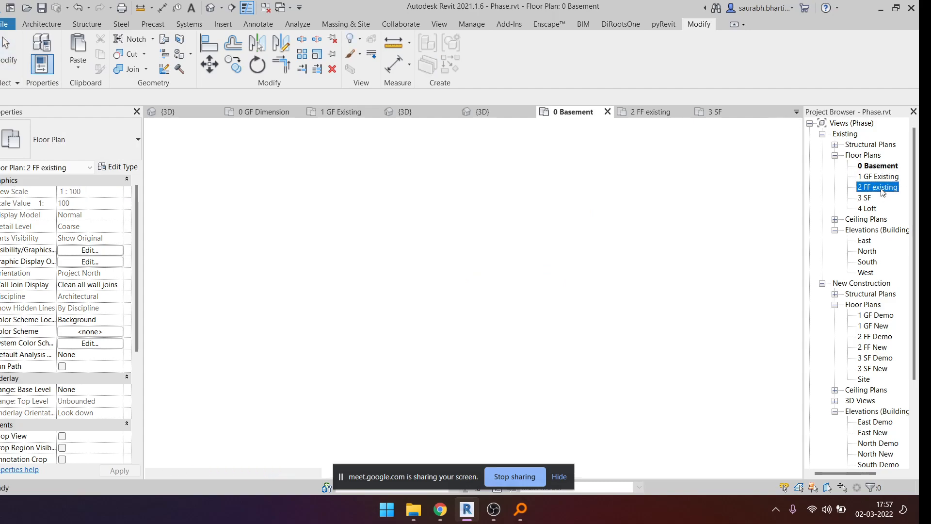
left_click(209, 11)
- Examine the chamfered corner of the two new walls closely from the top view
scroll(433, 245, "down", 8)
middle_click_drag(490, 268, 506, 315, "shift")
scroll(484, 276, "up", 4)
scroll(546, 288, "down", 2)
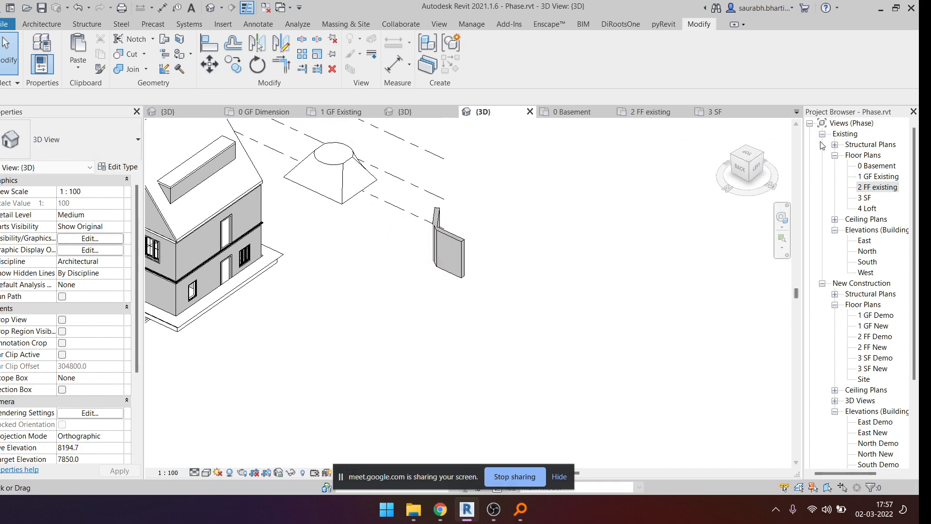
left_click(747, 154)
left_click_drag(568, 216, 665, 327)
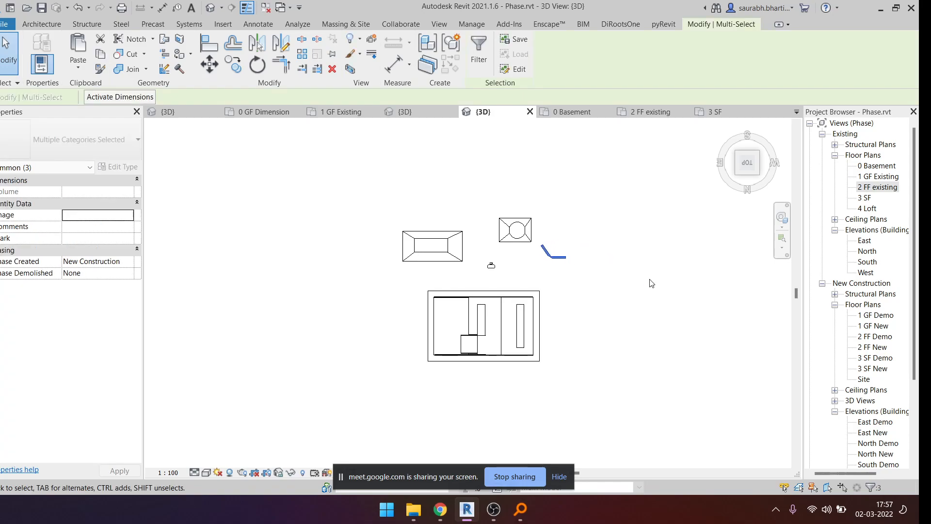
left_click(635, 275)
scroll(532, 204, "up", 5)
scroll(531, 225, "up", 7)
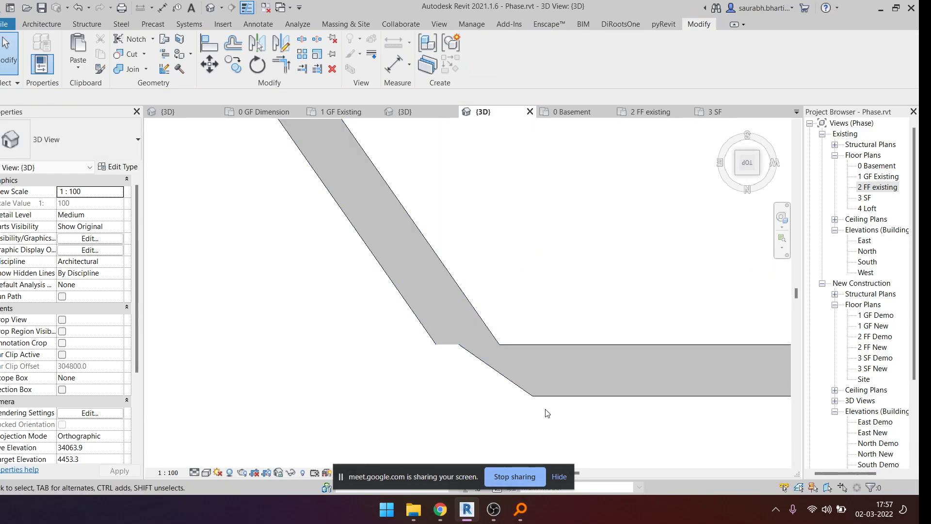
left_click(487, 371)
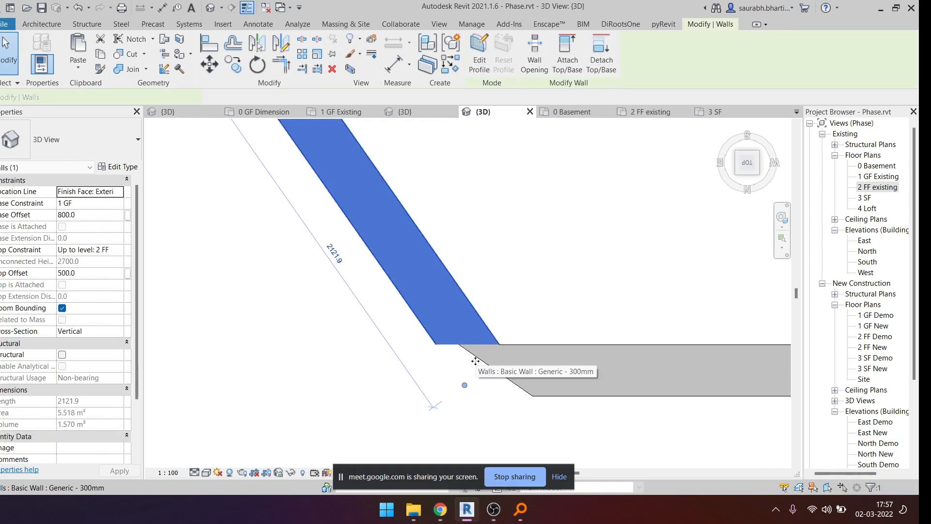
left_click(493, 386)
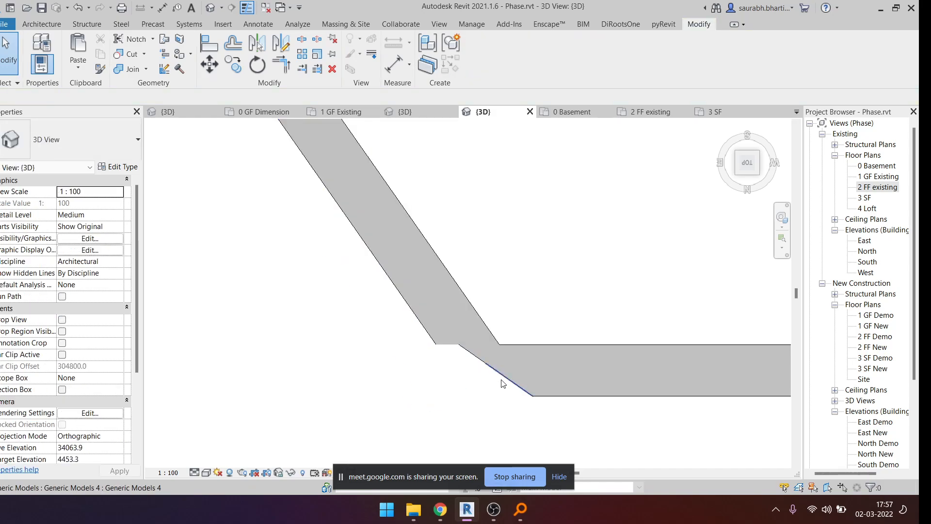
- Select the void generic model at the new wall corner and open it for in-place editing
scroll(498, 379, "down", 4)
left_click(499, 379)
left_click_drag(445, 346, 517, 424)
scroll(498, 384, "down", 3)
middle_click_drag(499, 385, 534, 359, "shift")
middle_click_drag(485, 341, 473, 334, "shift")
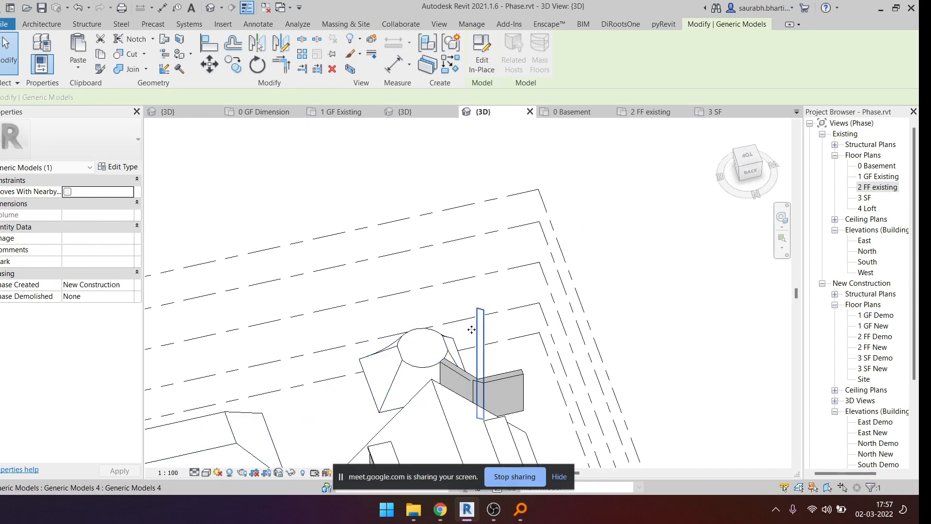
left_click(483, 70)
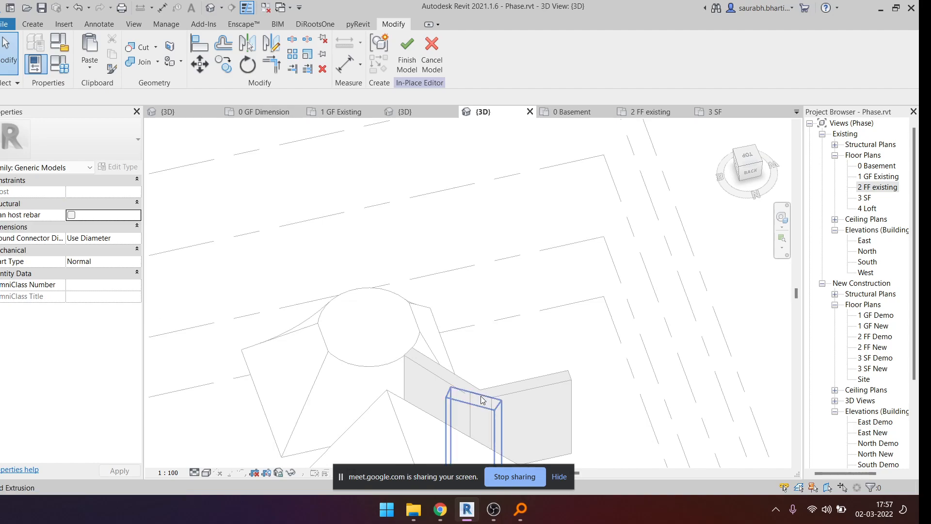
- Stretch the void extrusion deeper towards the walls' inner corner with its shape handle and finish the in-place model
left_click(485, 402)
left_click(749, 156)
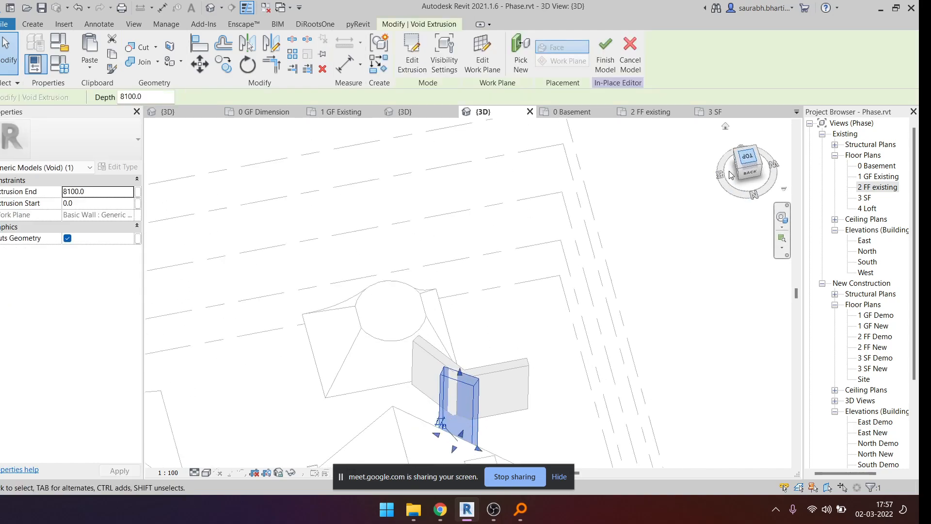
middle_click_drag(406, 370, 565, 230)
scroll(445, 298, "up", 3)
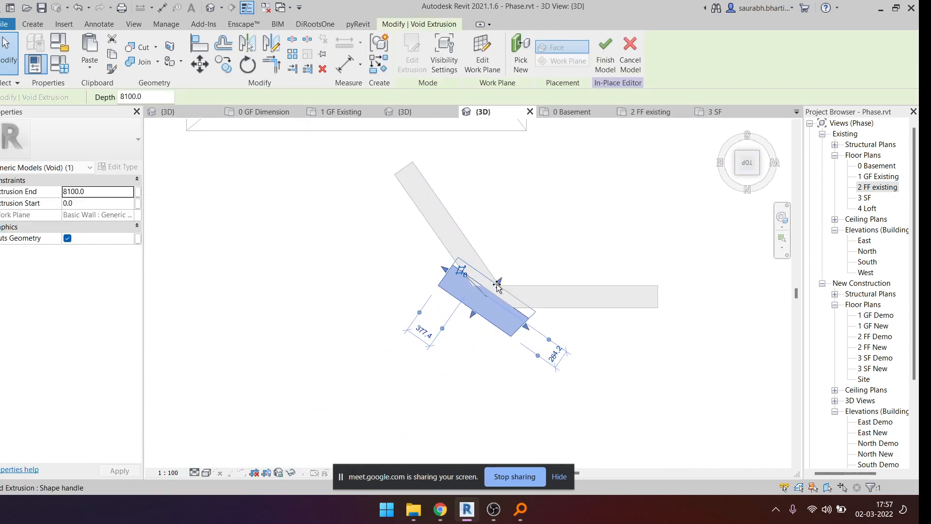
left_click_drag(497, 288, 498, 290)
left_click(470, 301)
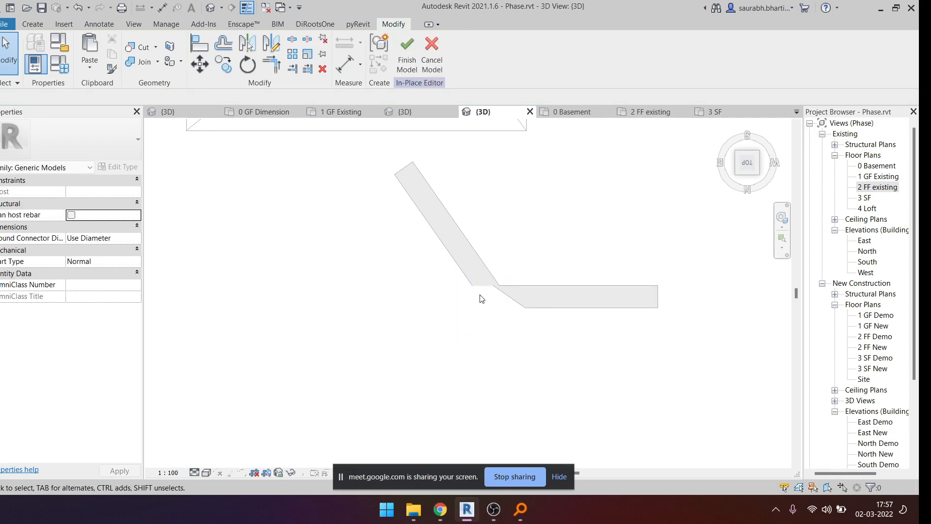
scroll(478, 295, "up", 2)
left_click(413, 66)
- Examine the recut wall corner in 3D from several sides, including its bottom edge
scroll(489, 311, "down", 3)
middle_click_drag(494, 316, 512, 225, "shift")
left_click(501, 173)
key("Escape")
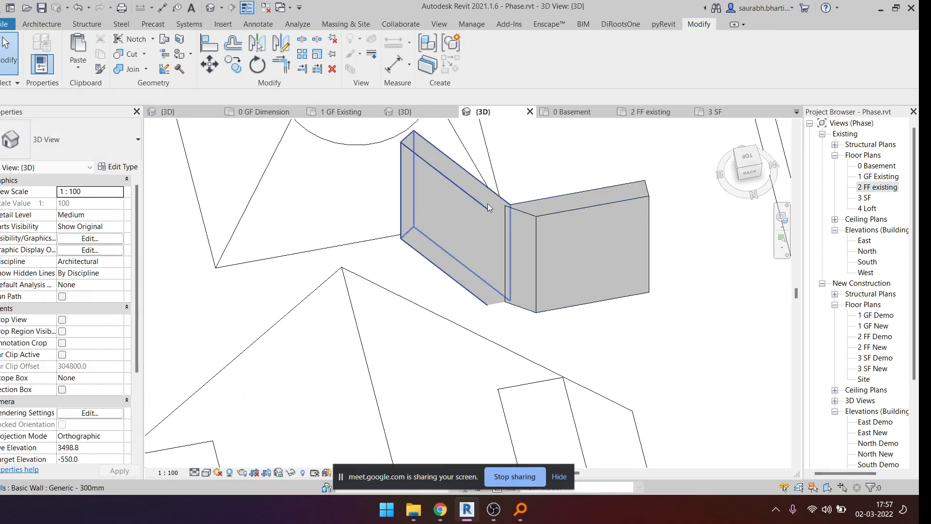
scroll(516, 233, "down", 4)
middle_click_drag(543, 269, 504, 226, "shift")
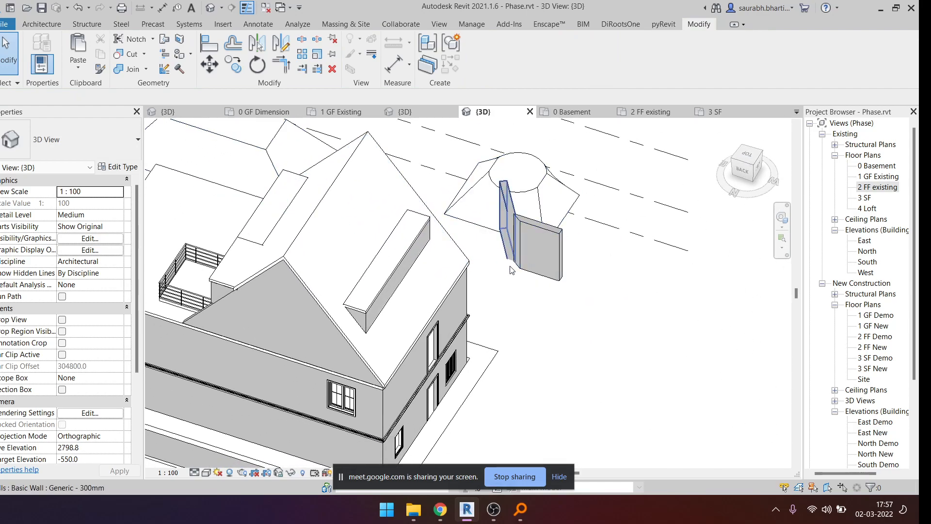
scroll(512, 268, "up", 5)
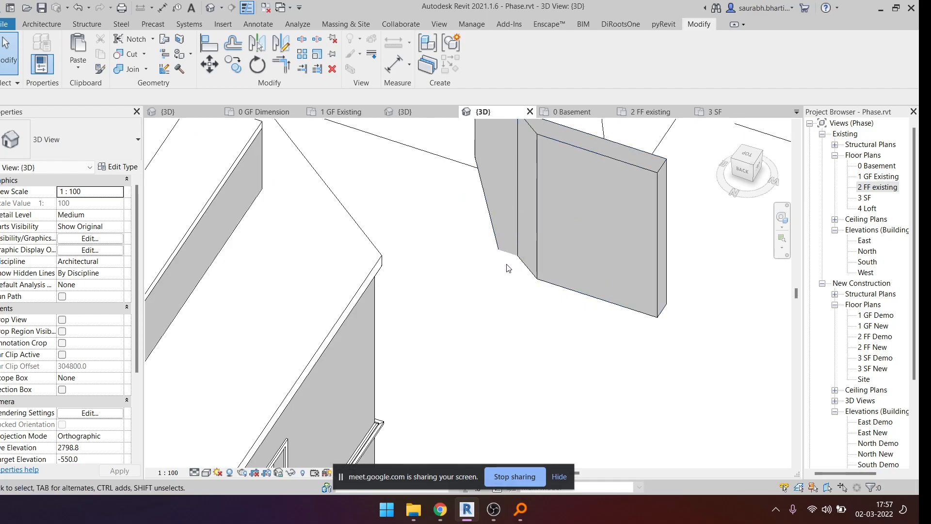
scroll(515, 273, "down", 5)
middle_click_drag(516, 273, 640, 264, "shift")
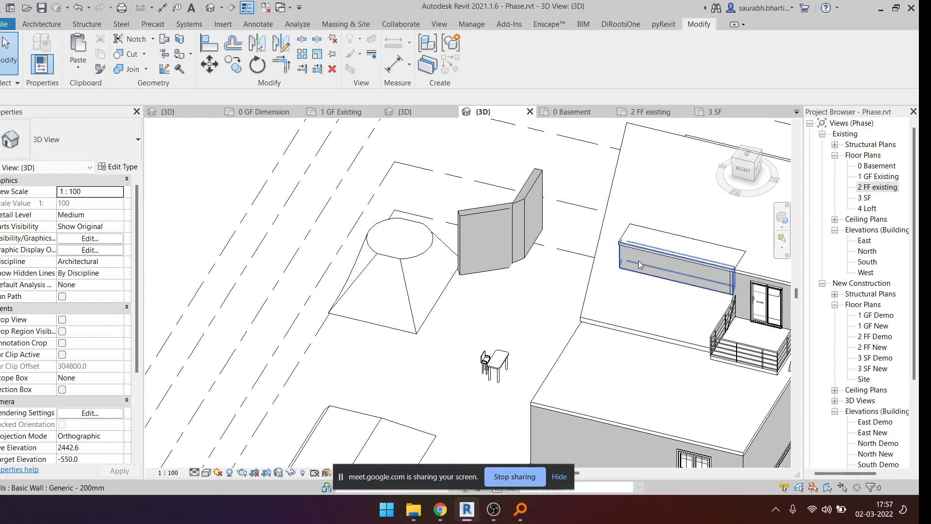
left_click(518, 264)
middle_click_drag(518, 264, 561, 300, "shift")
left_click_drag(491, 141, 611, 416)
left_click(479, 49)
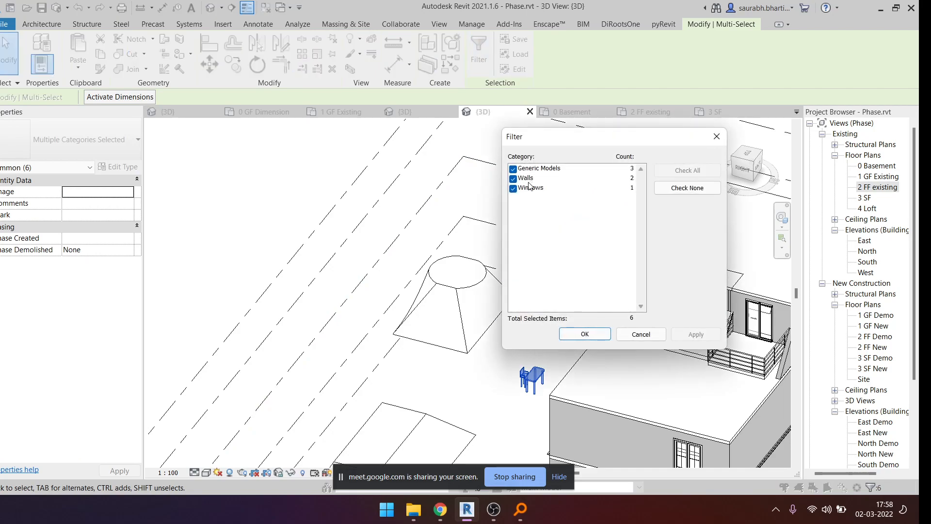
key("Escape")
key("Escape")
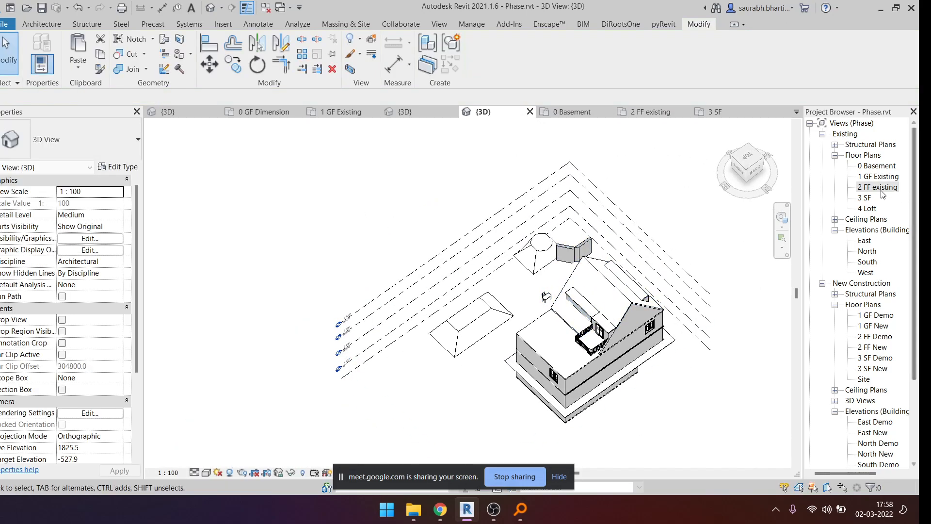
- Examine the 2 FF existing and 1 GF Existing floor plans
double_click(876, 188)
scroll(464, 285, "up", 3)
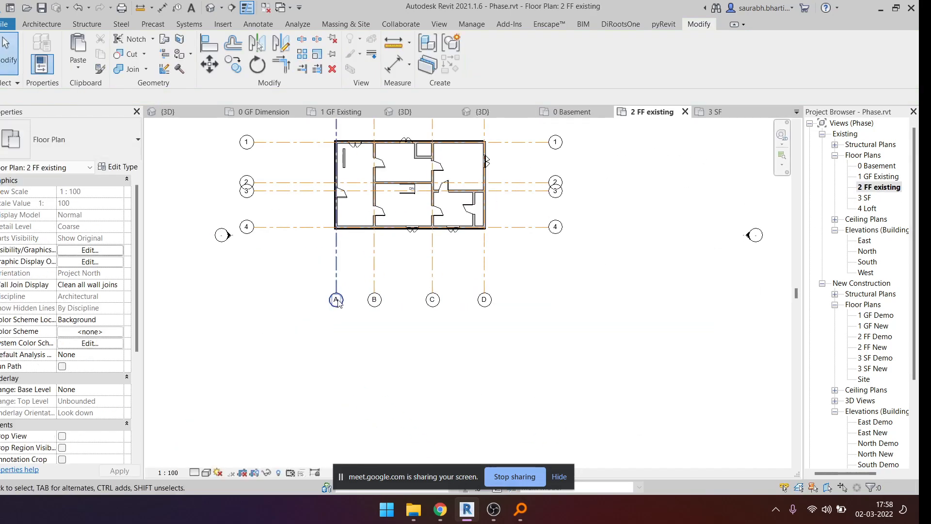
double_click(878, 176)
scroll(408, 272, "down", 1)
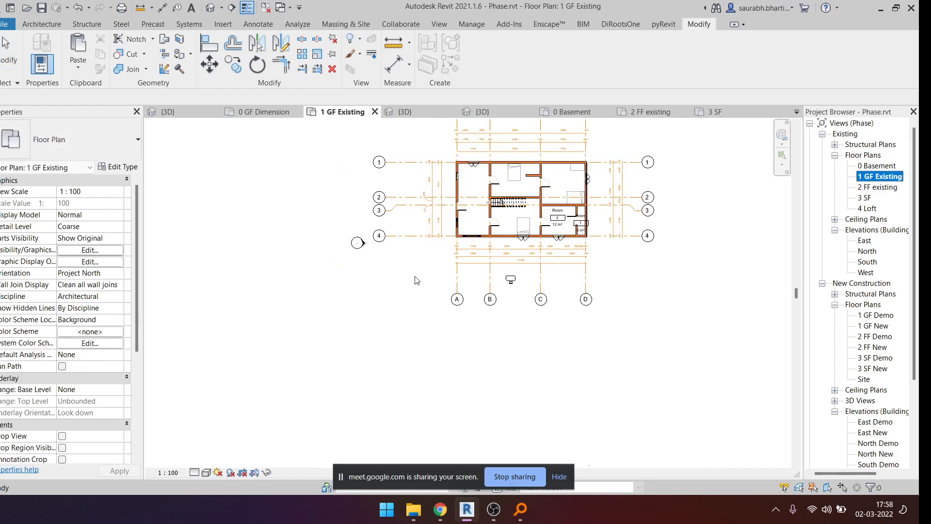
scroll(510, 187, "up", 2)
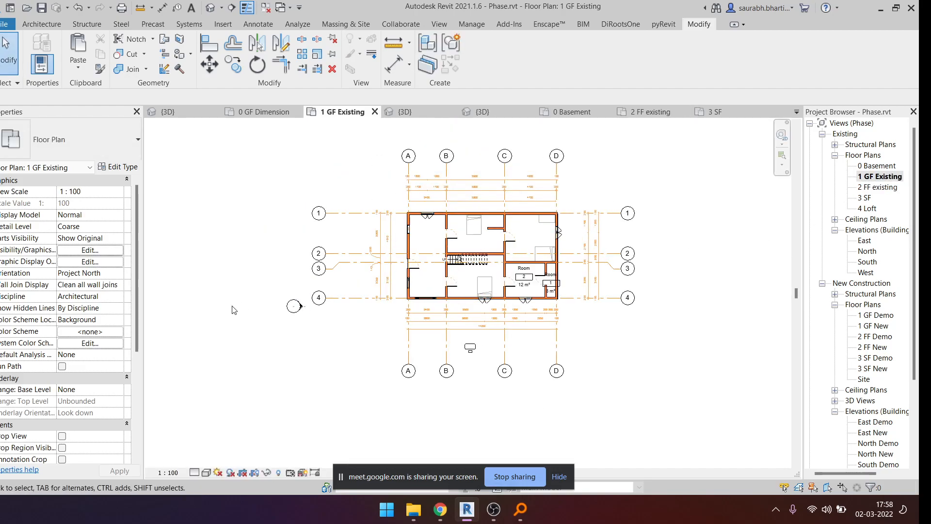
scroll(285, 334, "down", 1)
scroll(466, 310, "up", 2)
scroll(456, 265, "down", 1)
scroll(383, 325, "up", 3)
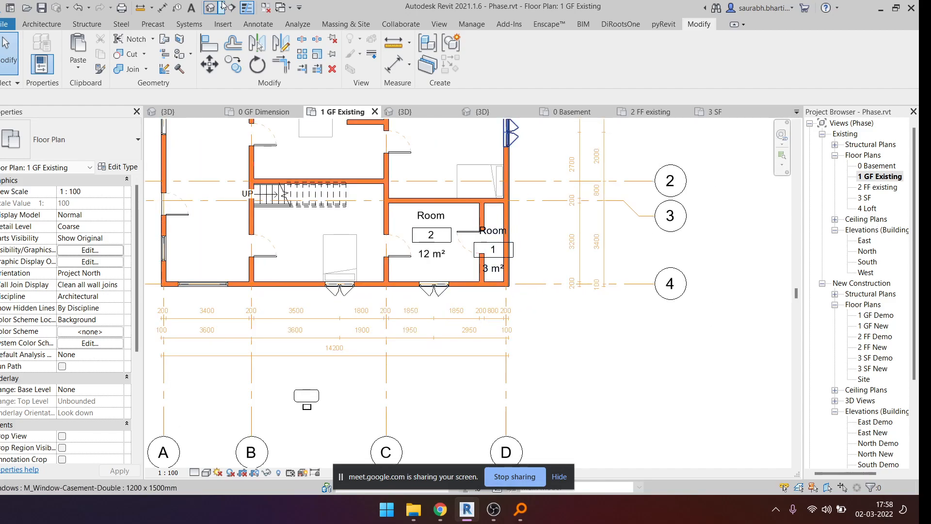
- Delete the two new walls together with their void cut in the 3D view
left_click(210, 8)
scroll(439, 249, "down", 2)
middle_click_drag(523, 302, 571, 272, "shift")
scroll(490, 293, "up", 4)
left_click(493, 290)
left_click_drag(460, 229, 569, 369)
key("Delete")
scroll(539, 336, "down", 3)
middle_click_drag(541, 338, 548, 359, "shift")
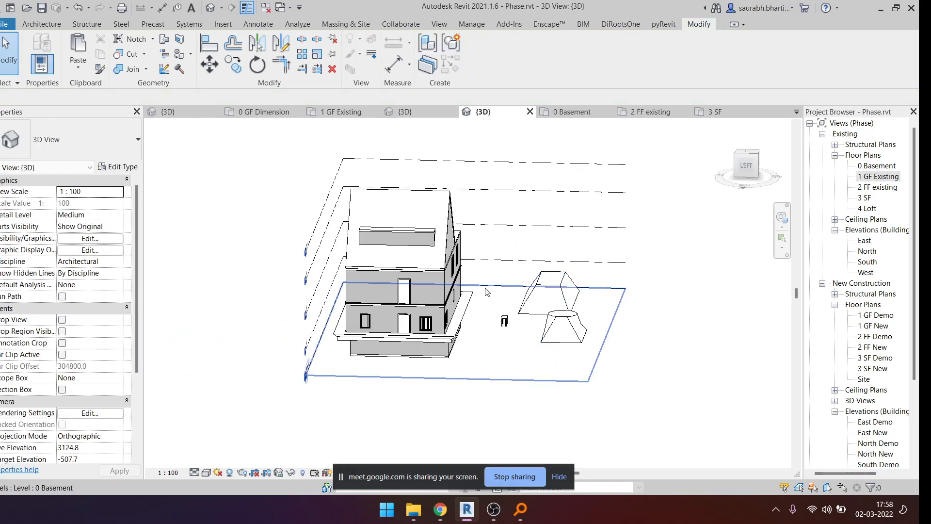
- Start a new in-place model in the Generic Models category, keeping the suggested name
left_click(54, 28)
key("m")
key("i")
key("p")
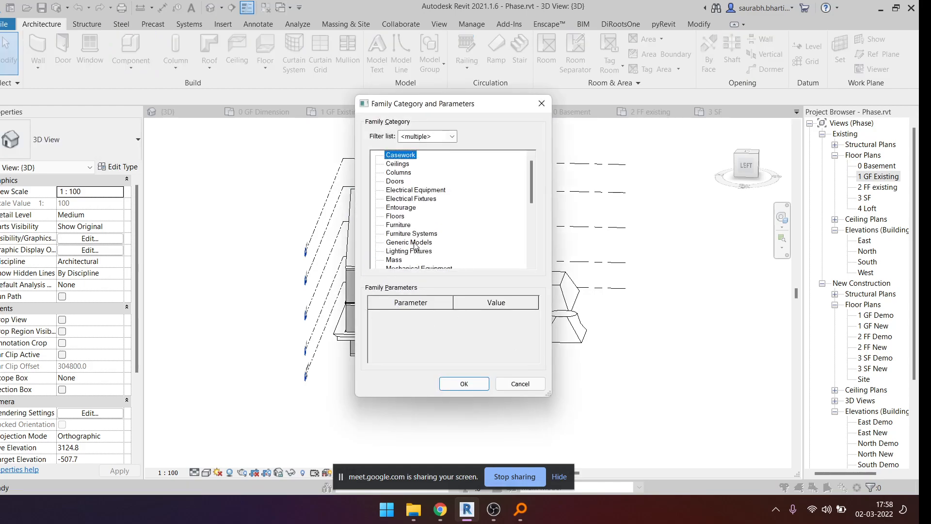
left_click(464, 384)
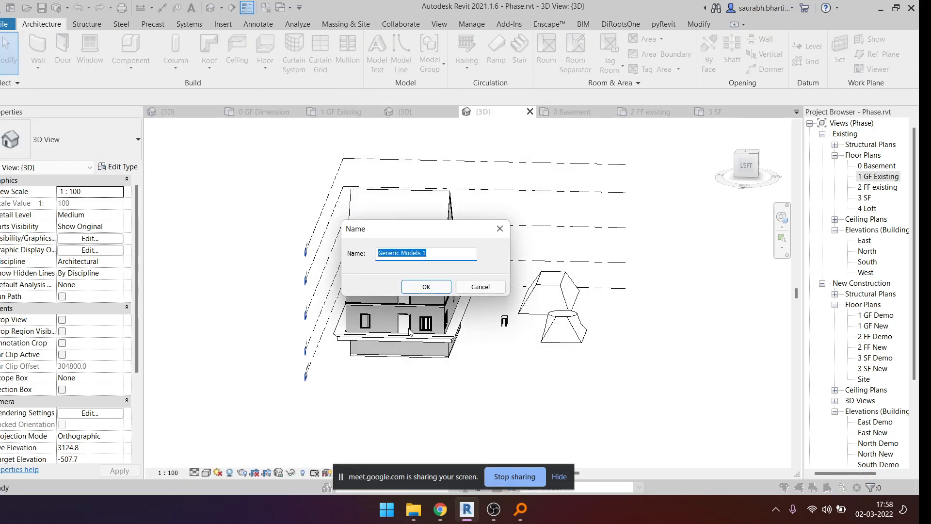
left_click(425, 287)
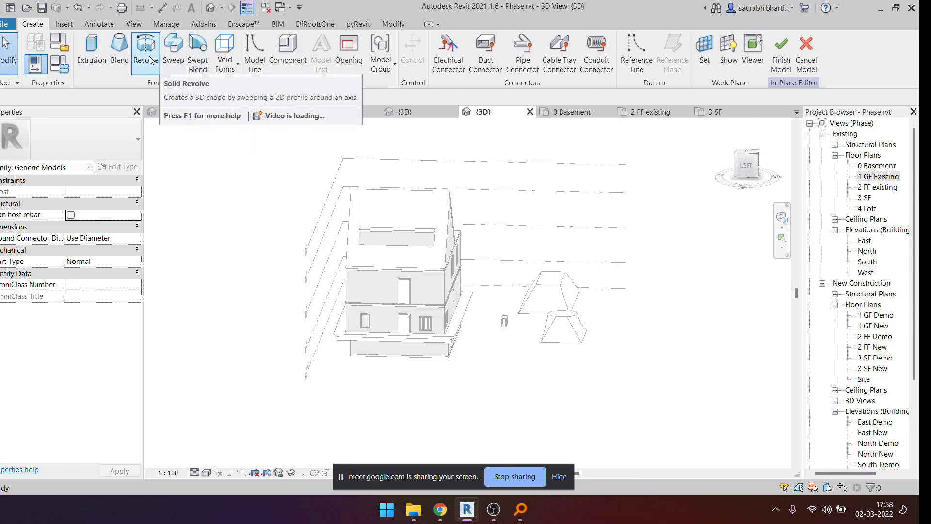
- Examine the building and the two blend forms from the left side and from above in 3D
scroll(577, 318, "down", 2)
middle_click_drag(578, 318, 588, 285, "shift")
scroll(574, 278, "up", 4)
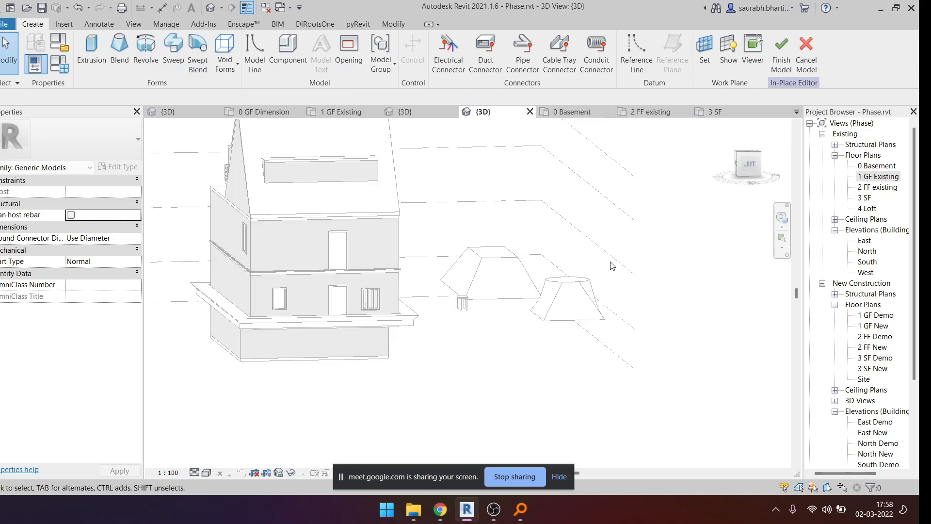
left_click(754, 162)
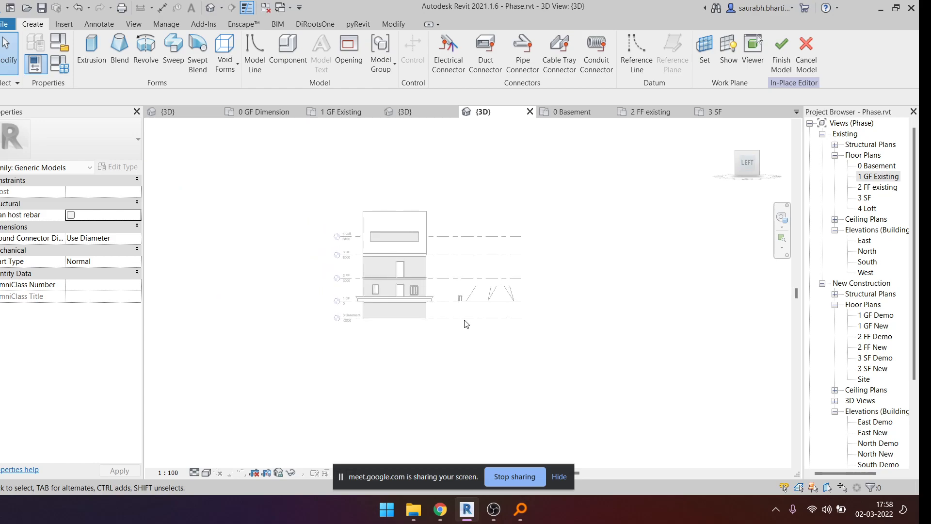
scroll(436, 235, "up", 3)
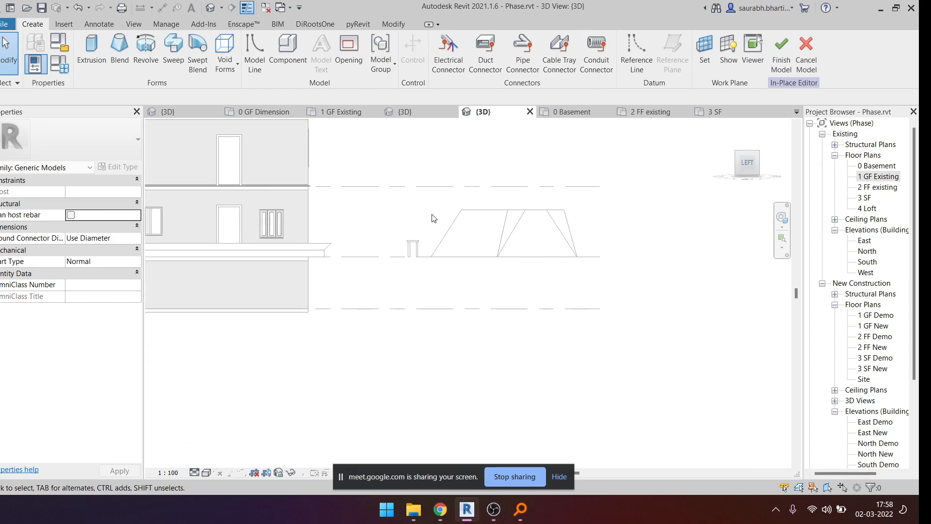
scroll(324, 298, "down", 2)
middle_click_drag(482, 352, 456, 392, "shift")
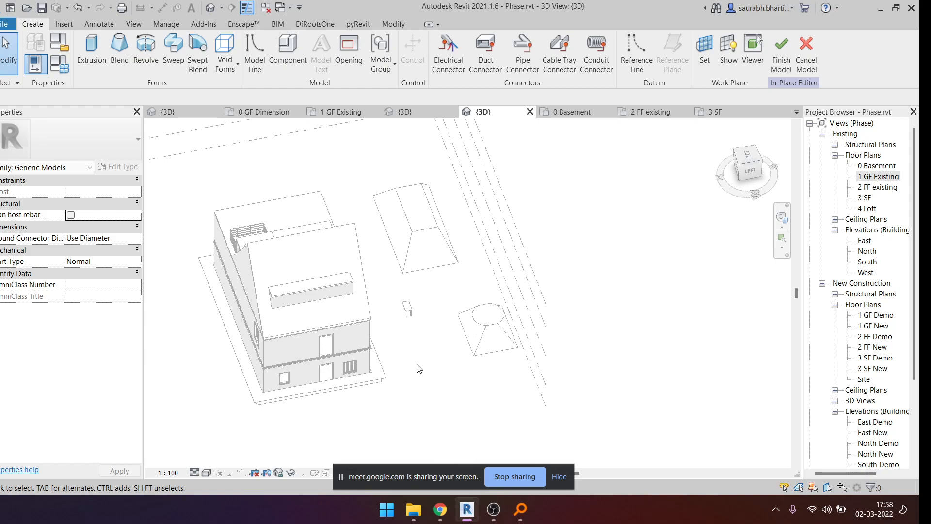
- Examine the swept cornice closely where it turns the building's corner
scroll(441, 364, "up", 4)
scroll(432, 356, "down", 4)
middle_click_drag(325, 381, 311, 262, "shift")
scroll(310, 262, "up", 5)
left_click_drag(351, 329, 372, 360)
middle_click_drag(371, 324, 179, 338, "shift")
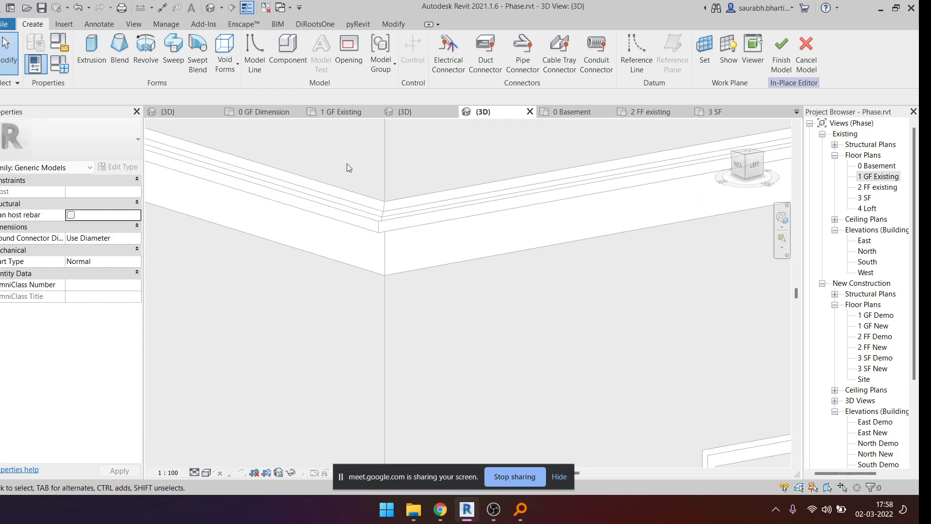
mouse_move(458, 308)
left_mouse_down()
mouse_move(448, 309)
mouse_move(451, 325)
left_mouse_up()
scroll(267, 306, "down", 5)
scroll(680, 310, "down", 3)
middle_click_drag(680, 310, 585, 359, "shift")
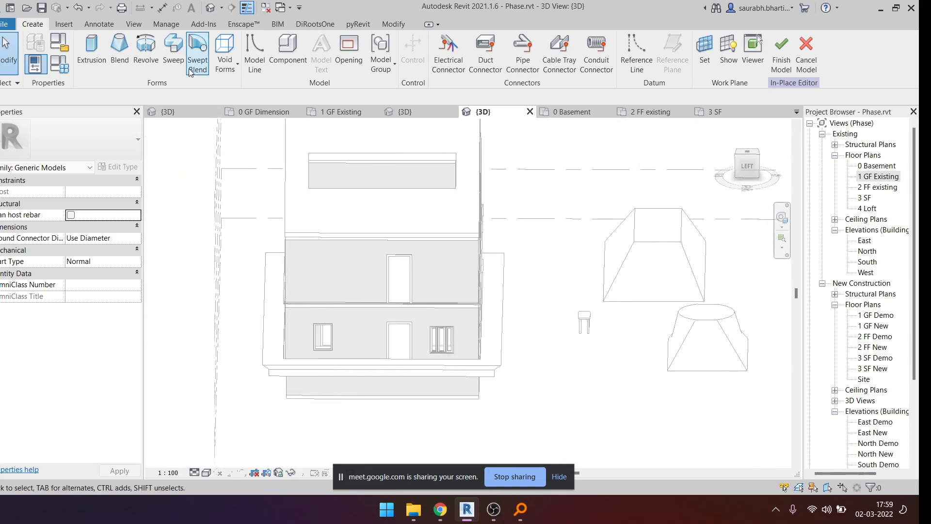
- Start a solid Revolve and face the model from its left side for the boundary sketch
left_click(149, 50)
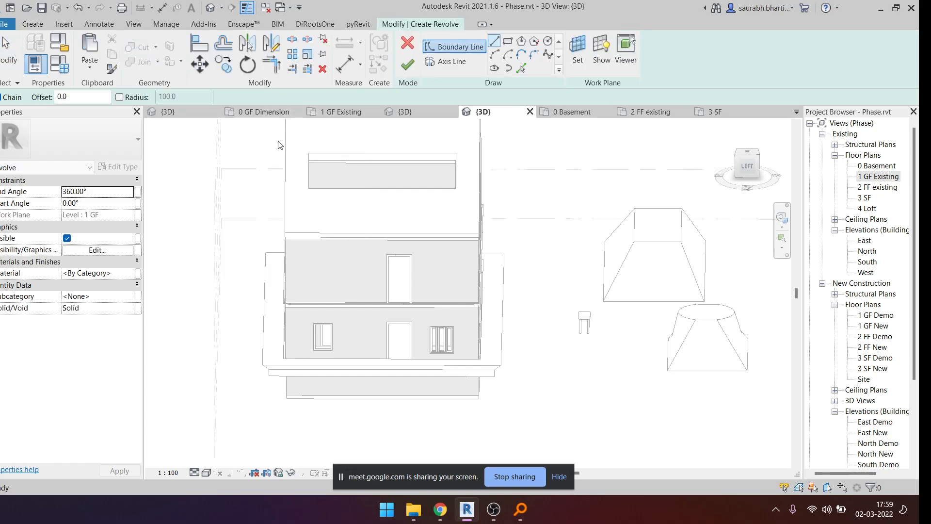
scroll(320, 171, "down", 1)
left_click(747, 171)
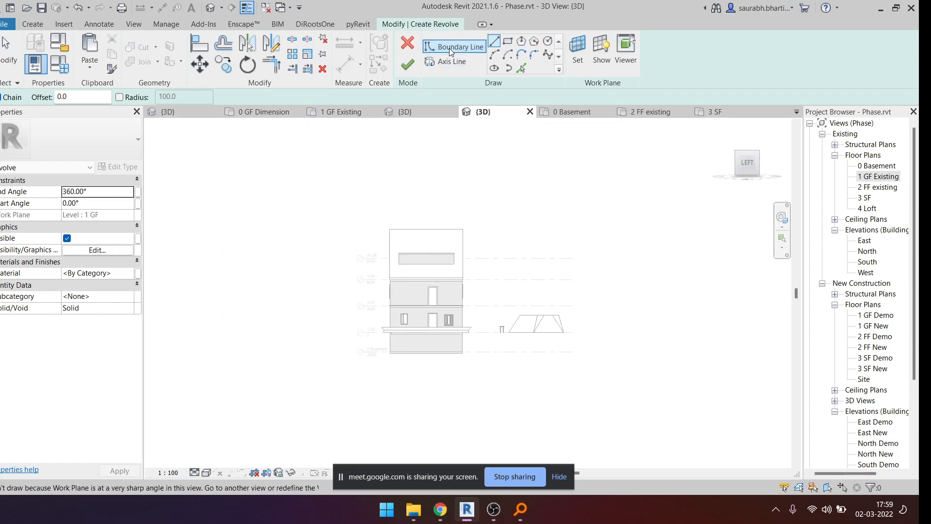
scroll(510, 348, "up", 1)
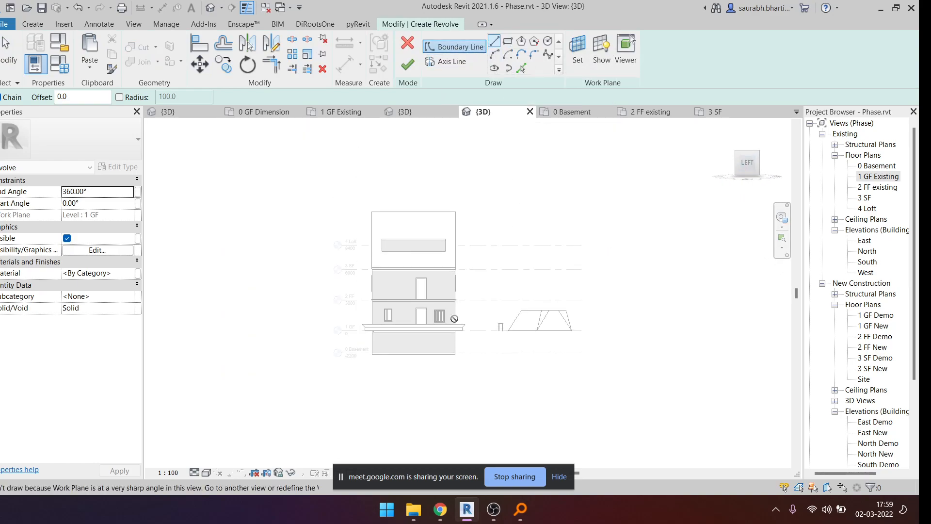
- Try to set a new work plane for the revolve sketch by picking a plane
left_click(575, 53)
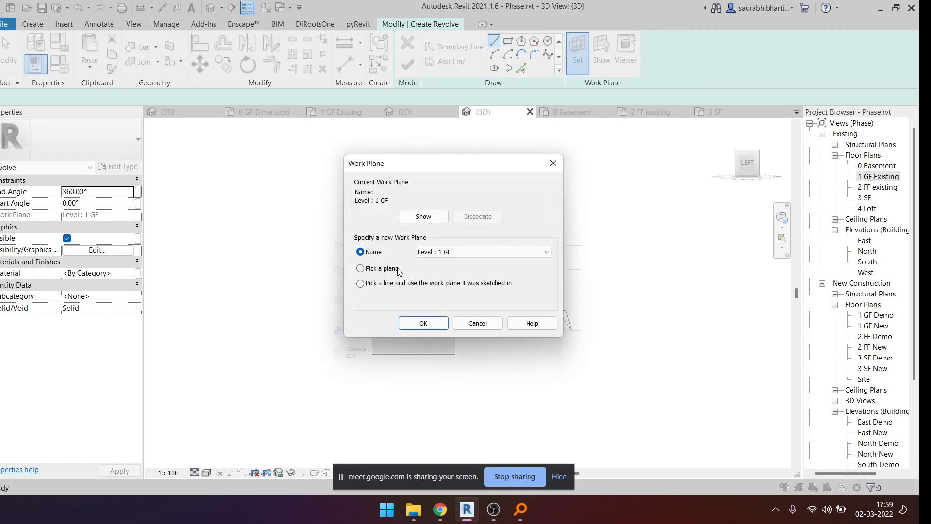
left_click(423, 324)
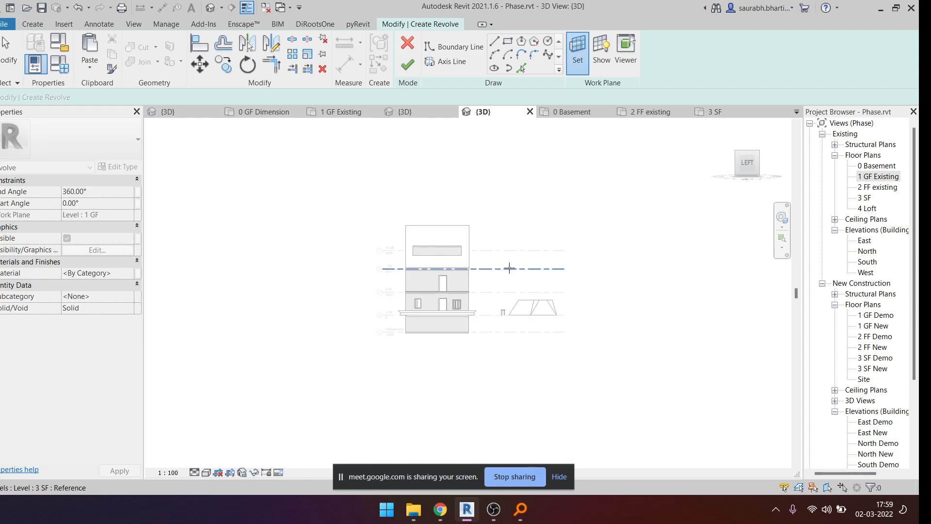
middle_click_drag(509, 266, 515, 385, "shift")
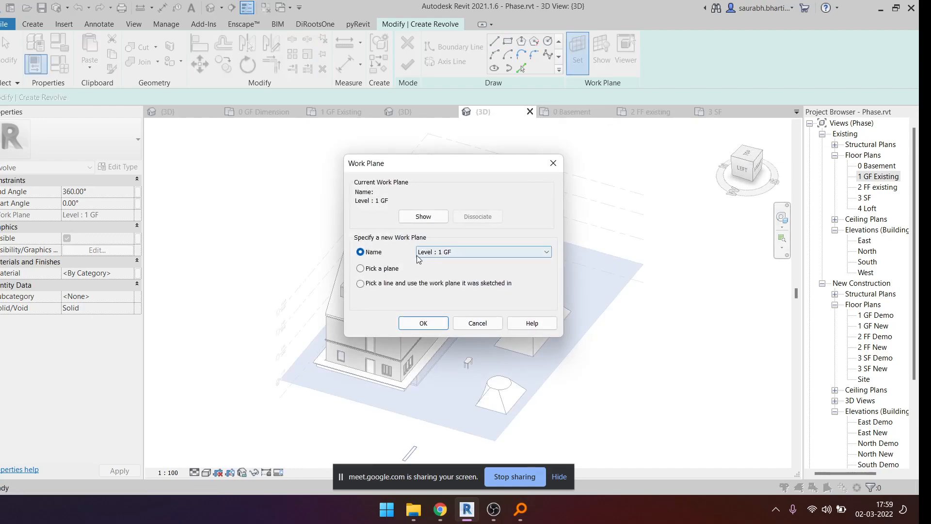
left_click(431, 327)
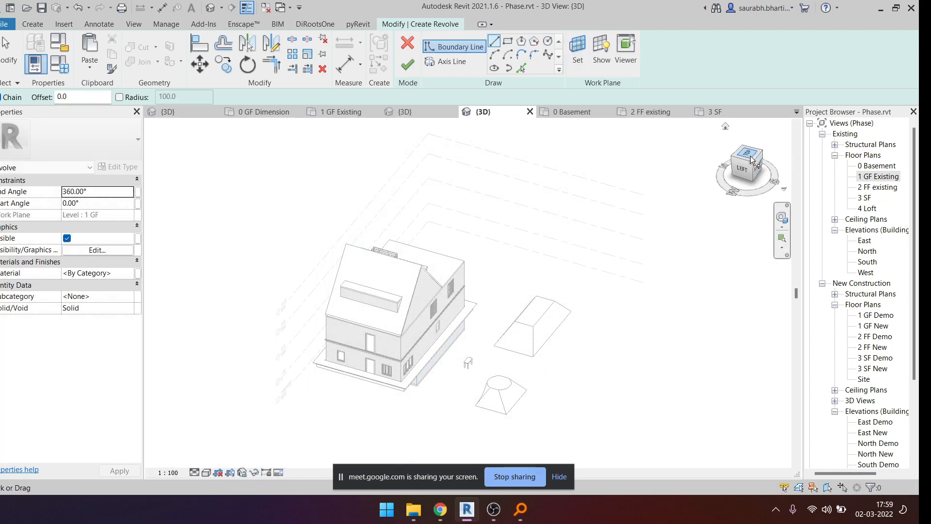
left_click(581, 47)
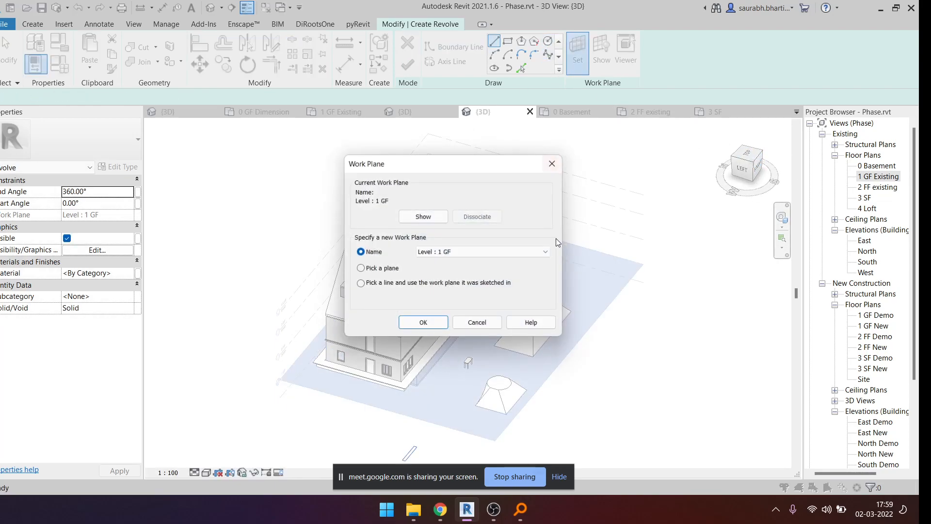
left_click(426, 322)
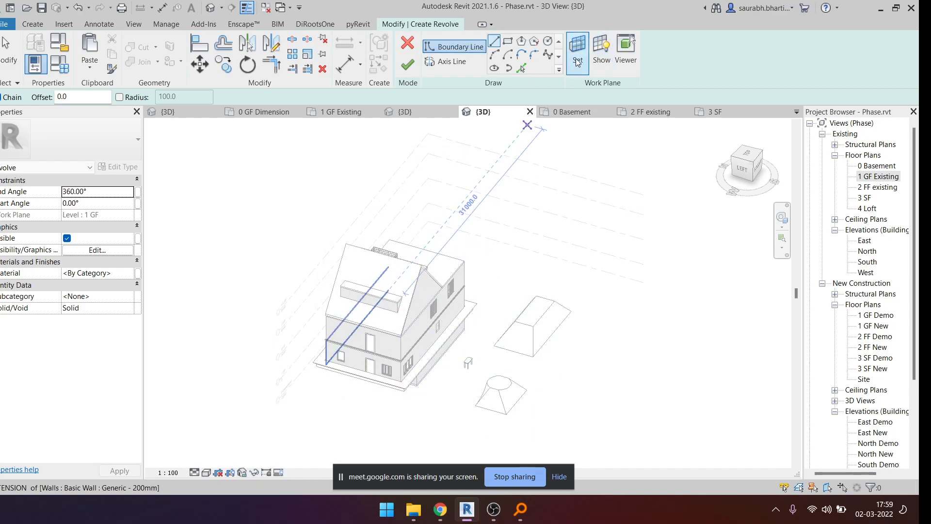
- Show the active work plane of the revolve sketch and review the Level : 1 GF work plane setting
left_click(602, 54)
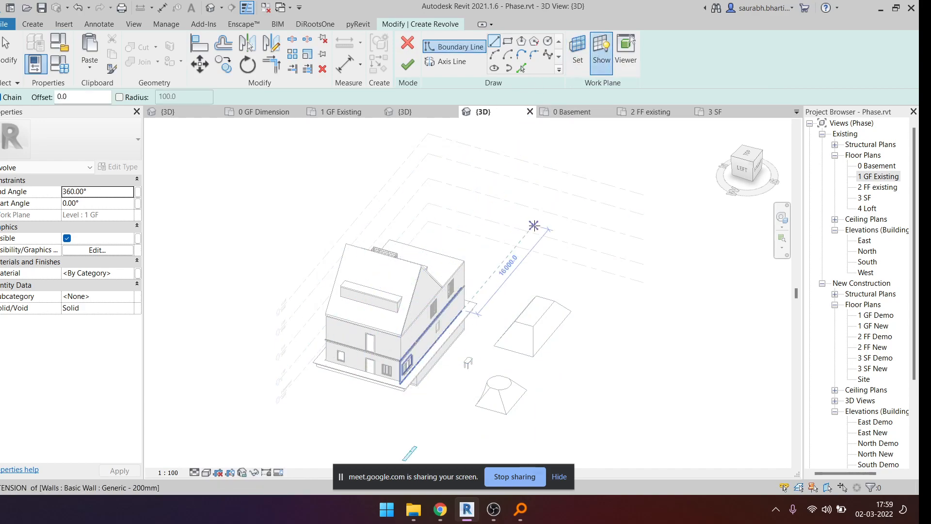
scroll(535, 225, "down", 2)
scroll(472, 365, "up", 9)
scroll(412, 284, "down", 4)
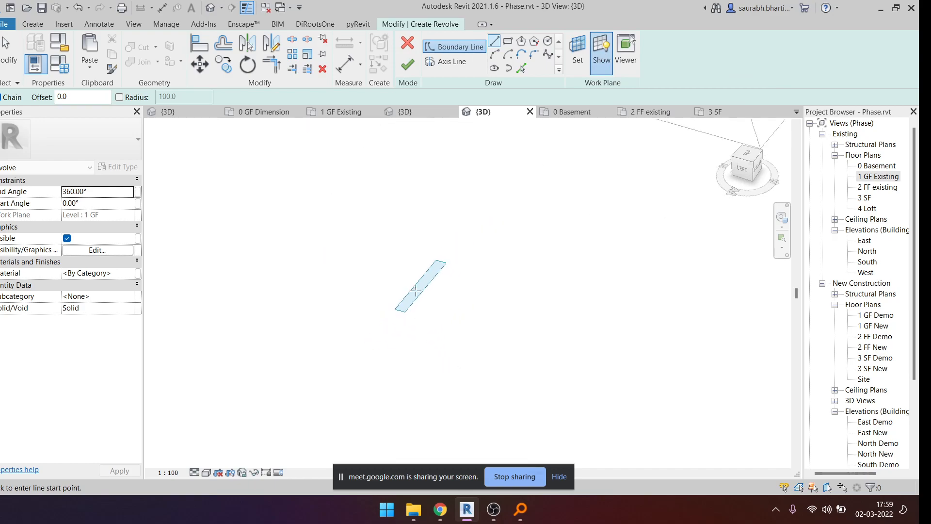
left_click(576, 60)
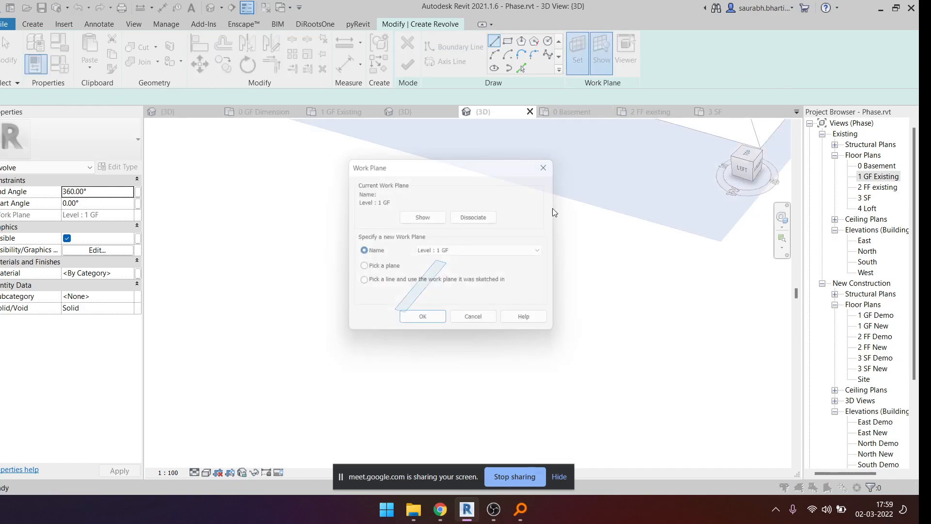
left_click(502, 252)
left_click(466, 333)
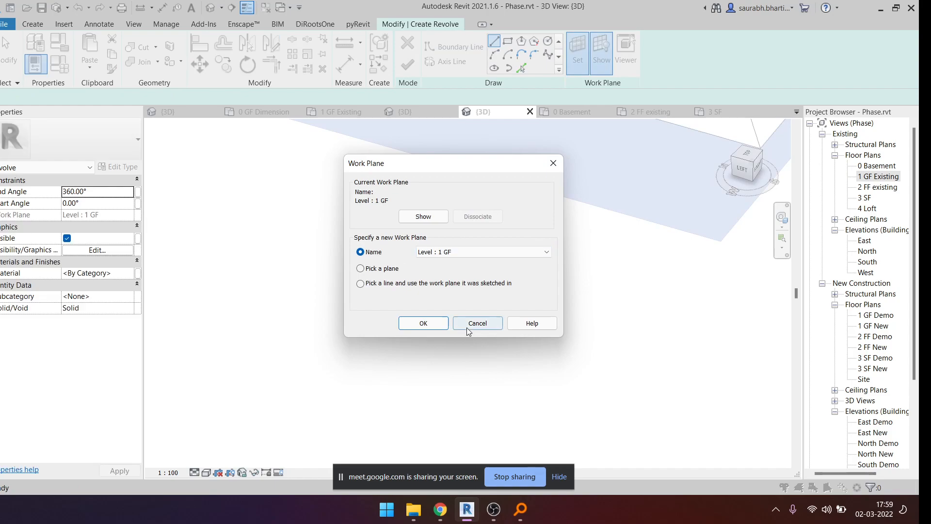
left_click(438, 328)
- Enlarge the displayed work plane grid from a narrow strip by stretching three of its edges outwards
scroll(415, 275, "up", 2)
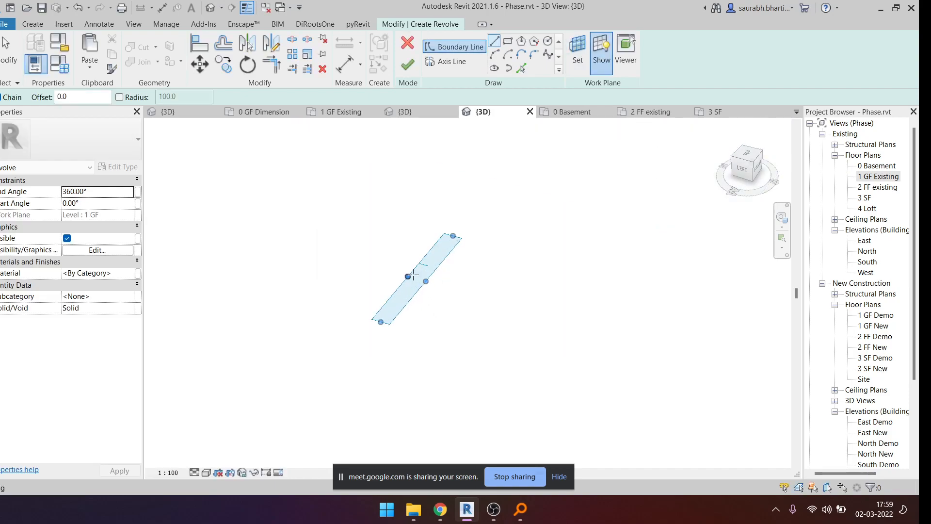
left_click_drag(408, 277, 301, 246)
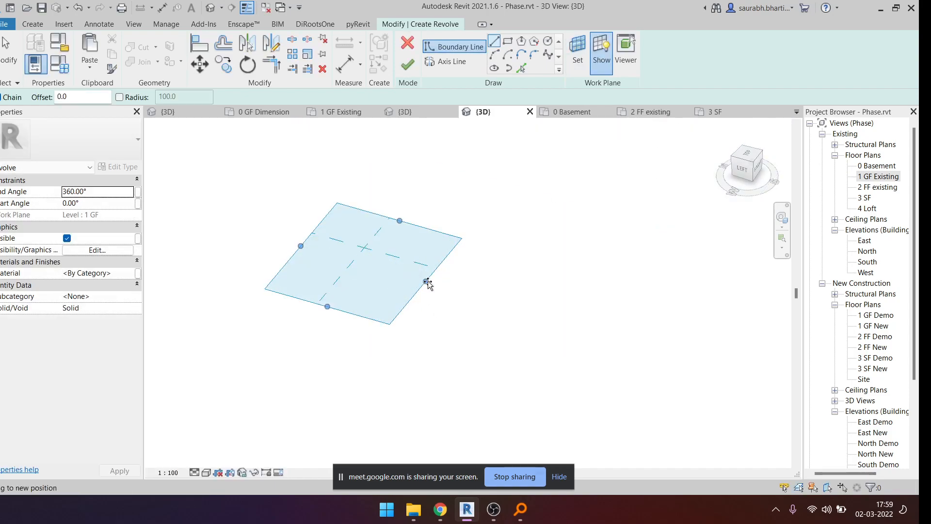
left_click_drag(426, 281, 721, 364)
left_click_drag(546, 262, 604, 131)
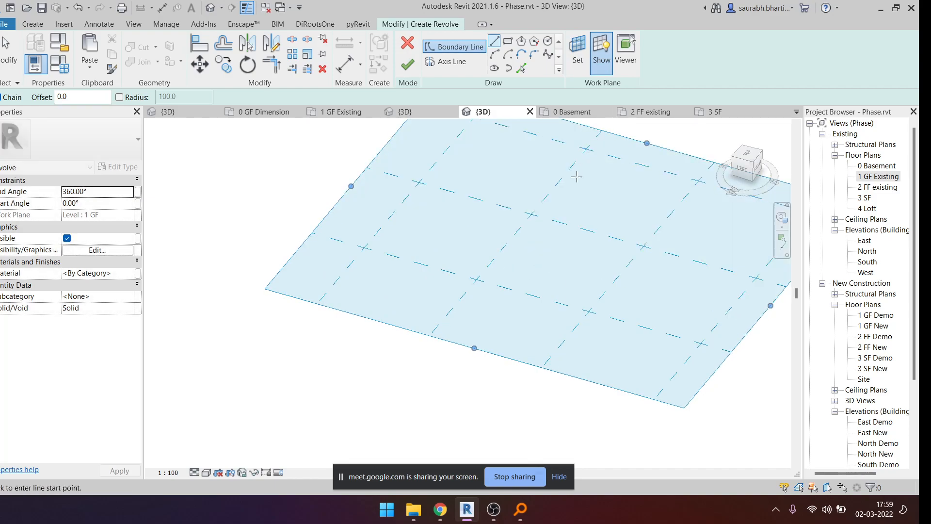
scroll(562, 386, "down", 5)
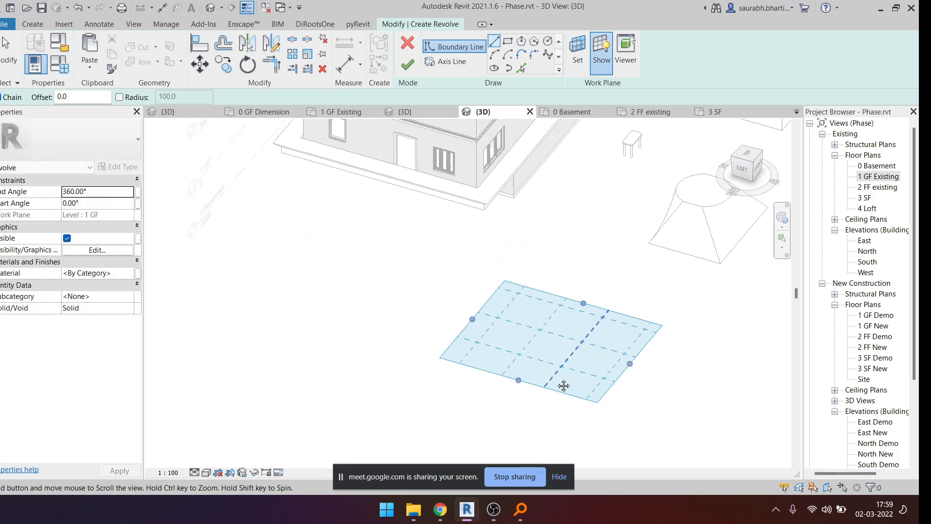
- Stretch two more edges of the work plane grid from the top view so it extends beneath the whole building
left_click(746, 156)
left_click_drag(468, 272, 467, 121)
left_click_drag(442, 212, 296, 203)
scroll(407, 249, "down", 1)
middle_click_drag(488, 364, 358, 114, "shift")
middle_click_drag(308, 260, 779, 199)
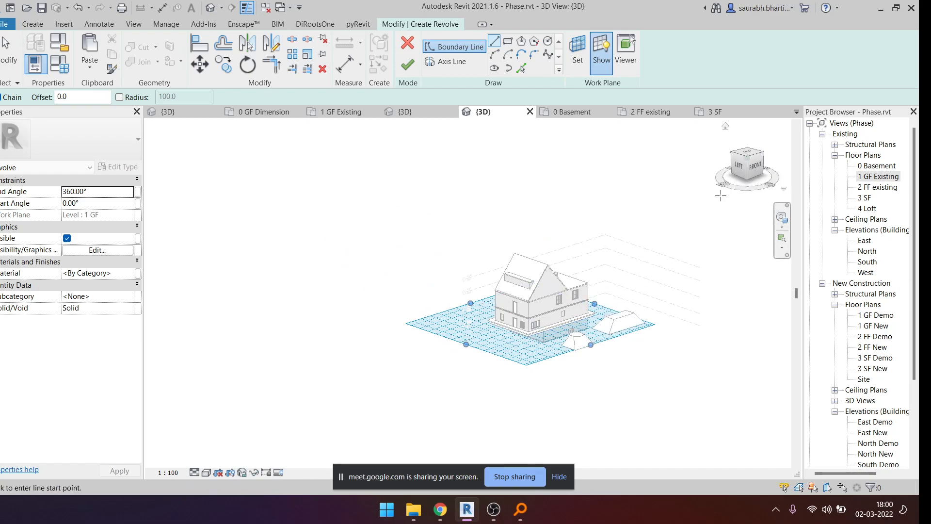
- Examine the Level : 1 GF work plane edge-on from the left side and in 3D around the blend forms
left_click(739, 167)
middle_click_drag(645, 378, 528, 287)
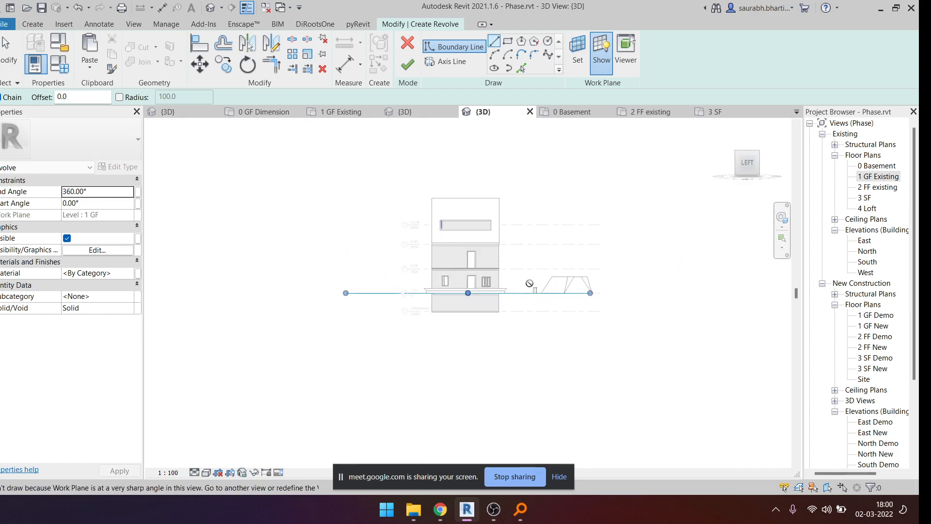
scroll(531, 283, "up", 7)
scroll(531, 283, "down", 6)
middle_click_drag(560, 331, 514, 301, "shift")
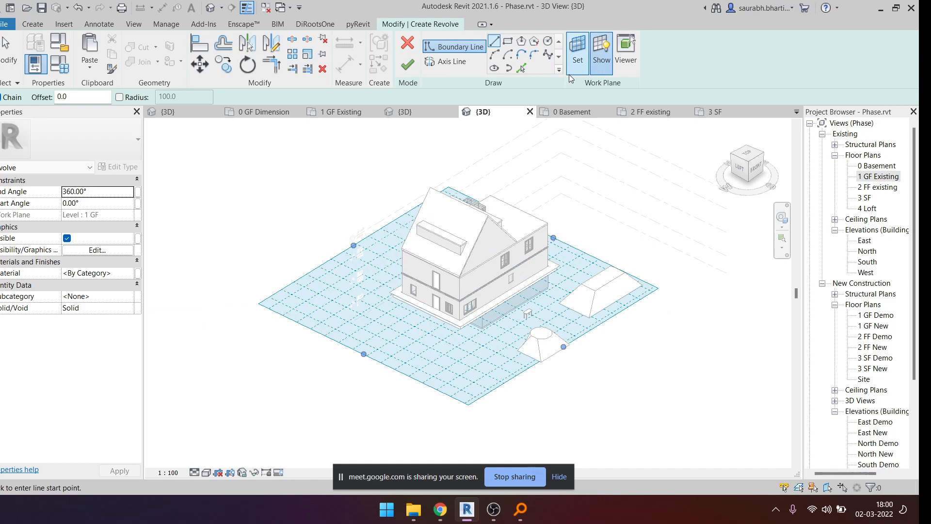
scroll(536, 289, "up", 6)
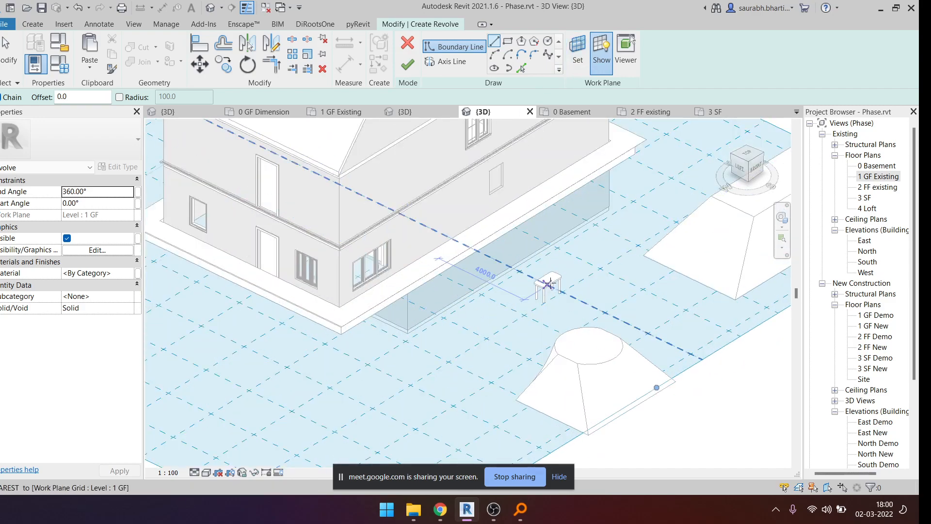
- Set the revolve sketch's work plane by picking the top face of the table between the building and the blend forms
scroll(536, 290, "down", 3)
scroll(536, 289, "down", 5)
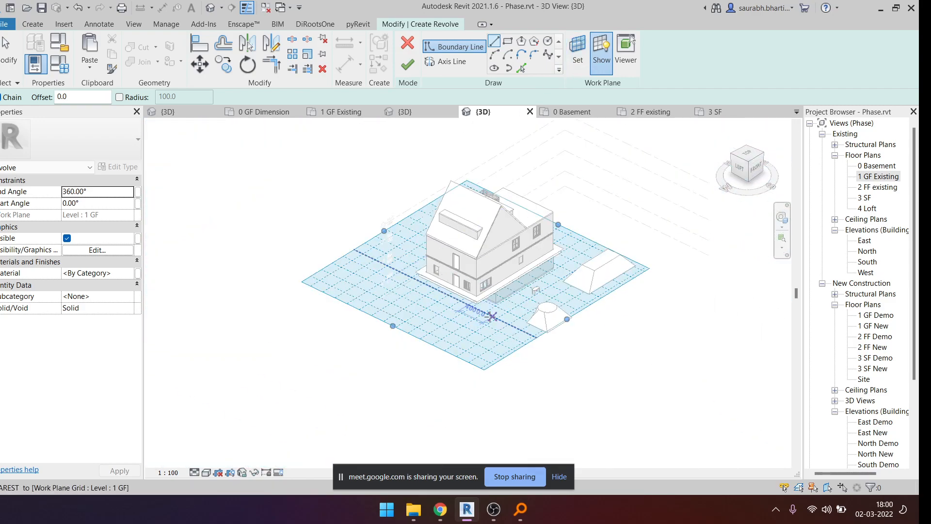
left_click(583, 43)
left_click(383, 269)
left_click(533, 253)
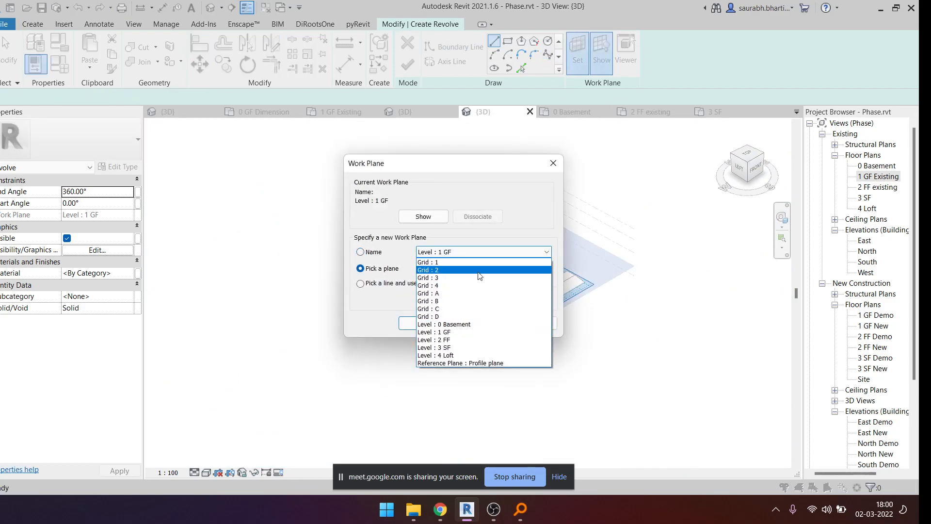
left_click(382, 268)
left_click(434, 322)
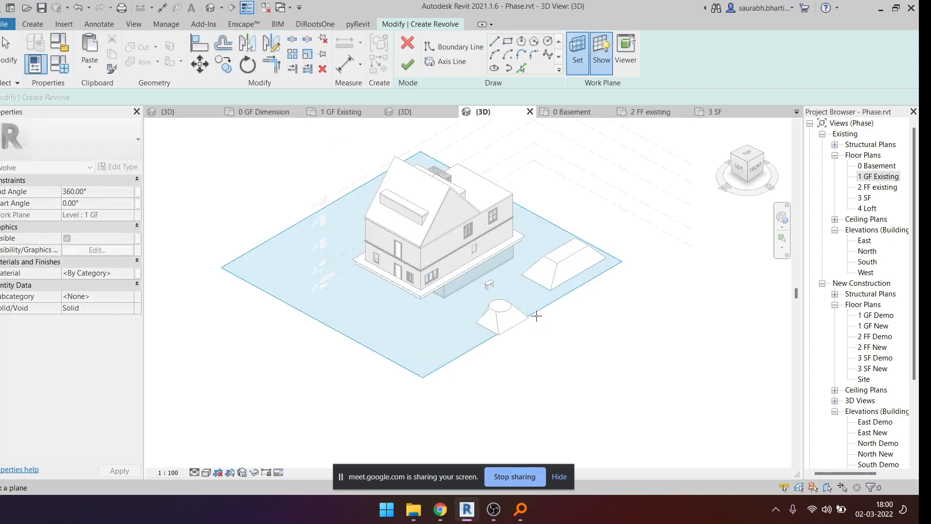
scroll(543, 316, "up", 3)
scroll(433, 262, "up", 4)
scroll(433, 263, "up", 2)
left_click(482, 269)
scroll(480, 265, "down", 2)
left_click(480, 238)
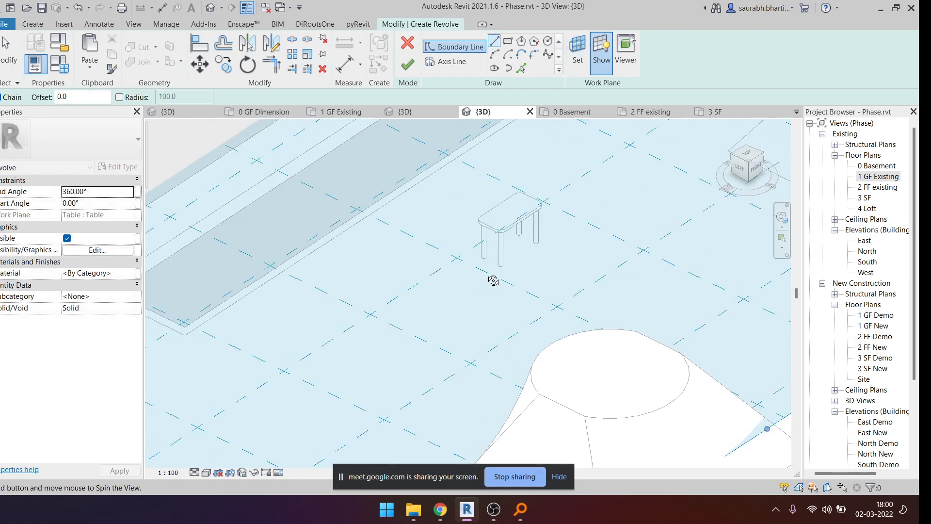
- Examine the table-top work plane edge-on from the left and front sides and at an angle in 3D
left_click(750, 156)
left_click(747, 166)
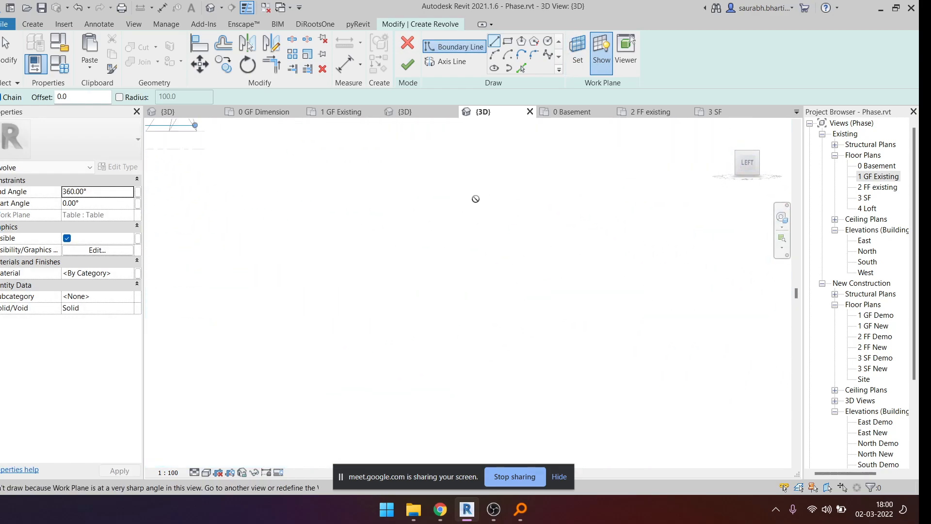
scroll(538, 284, "up", 3)
scroll(514, 255, "down", 3)
middle_click_drag(516, 258, 418, 366, "shift")
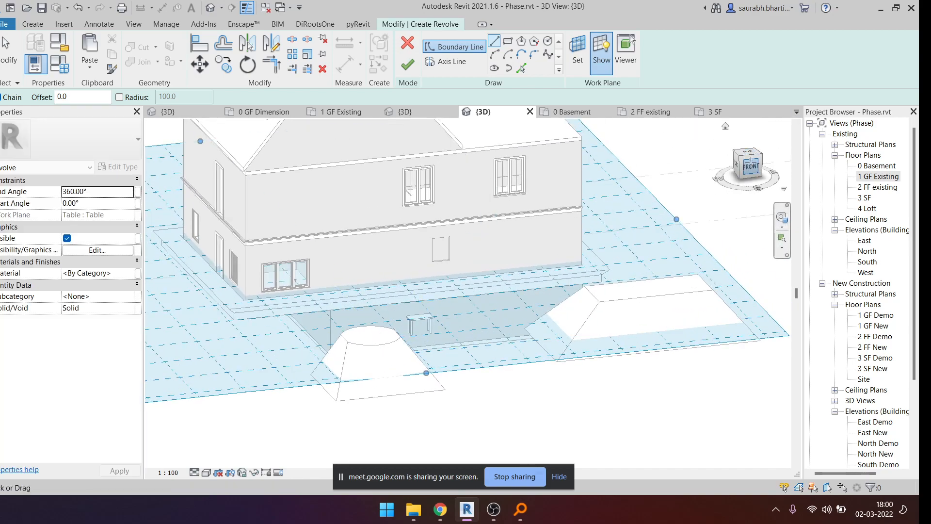
left_click(750, 166)
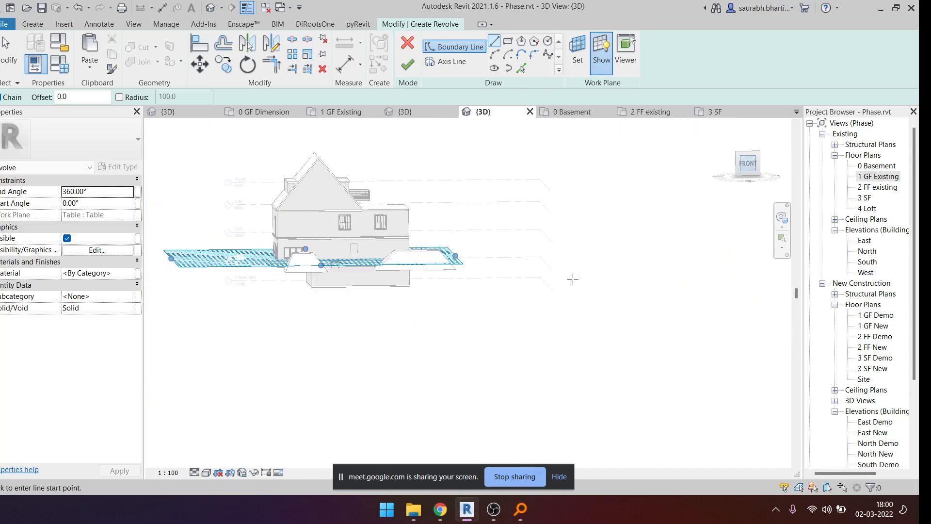
scroll(519, 349, "up", 4)
scroll(509, 312, "down", 4)
middle_click_drag(509, 312, 460, 305, "shift")
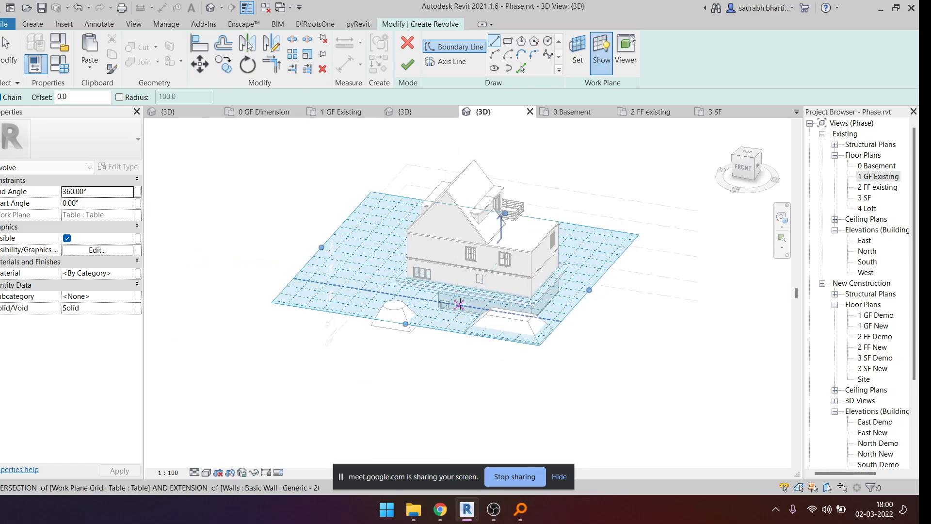
- Try a boundary line about 2600 mm long from the table on the table-top work plane, and delete it
scroll(461, 304, "up", 5)
left_click(416, 304)
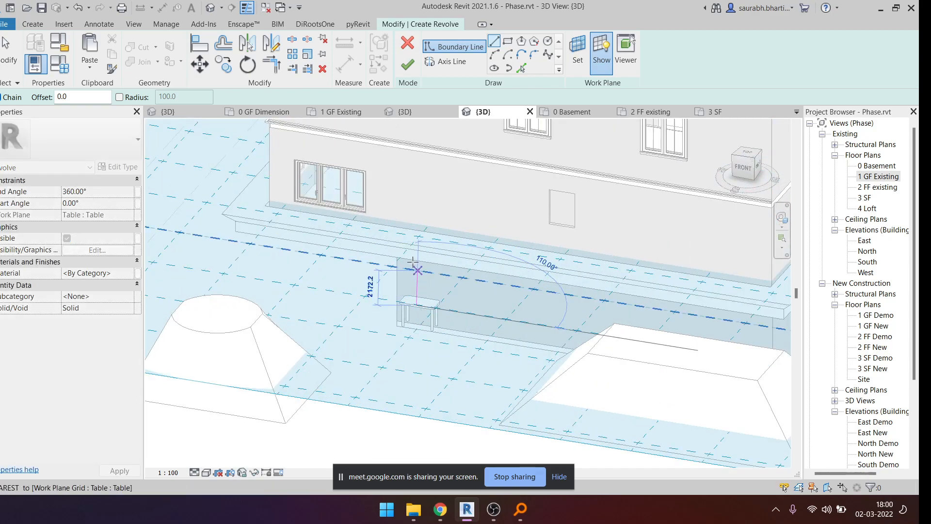
left_click(417, 264)
key("Escape")
key("Escape")
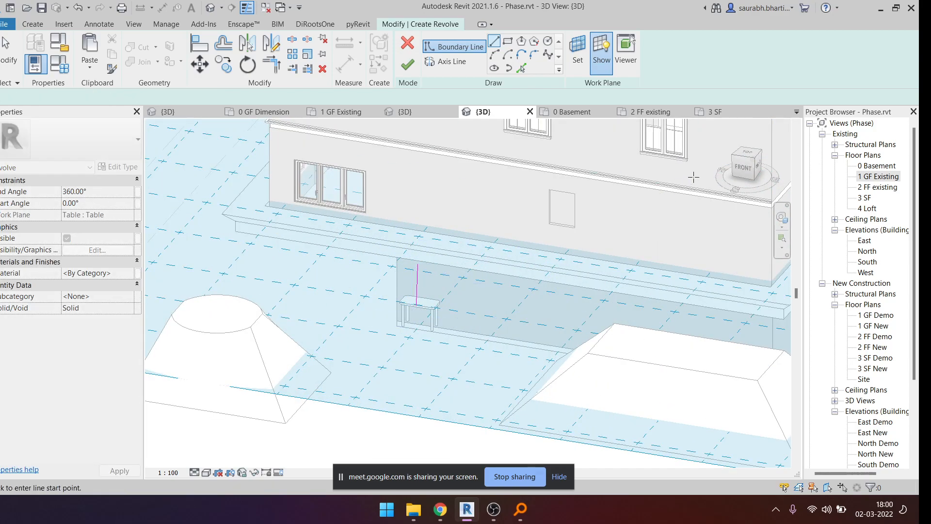
left_click(390, 279)
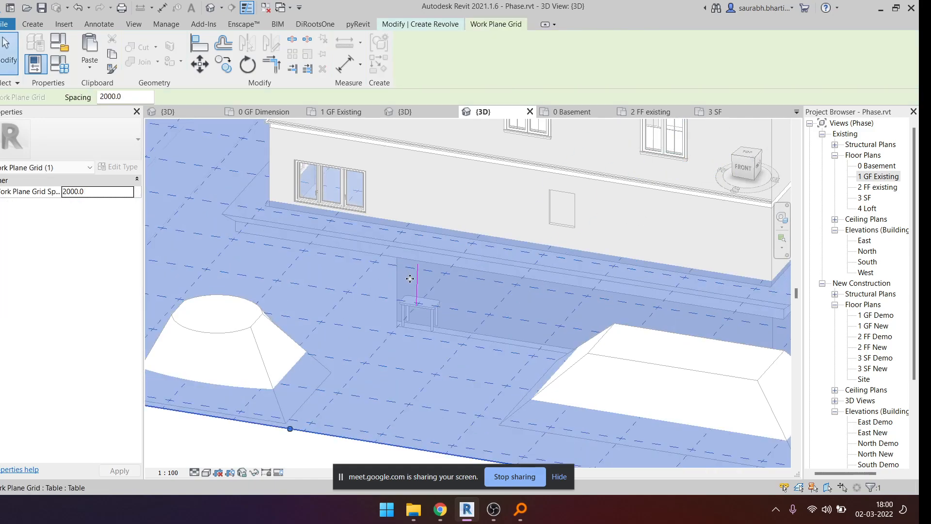
left_click(417, 283)
key("Delete")
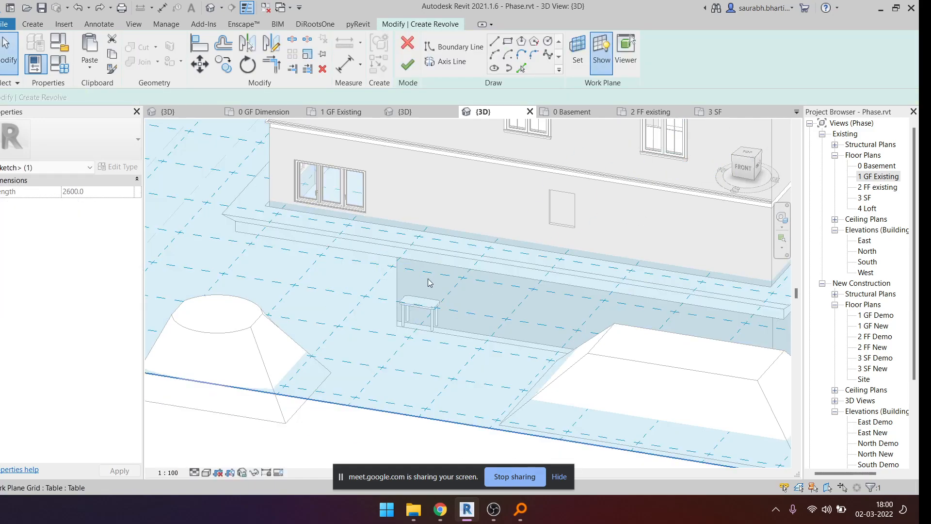
- Open the existing North elevation and start a straight boundary line for the revolve sketch
scroll(853, 373, "down", 4)
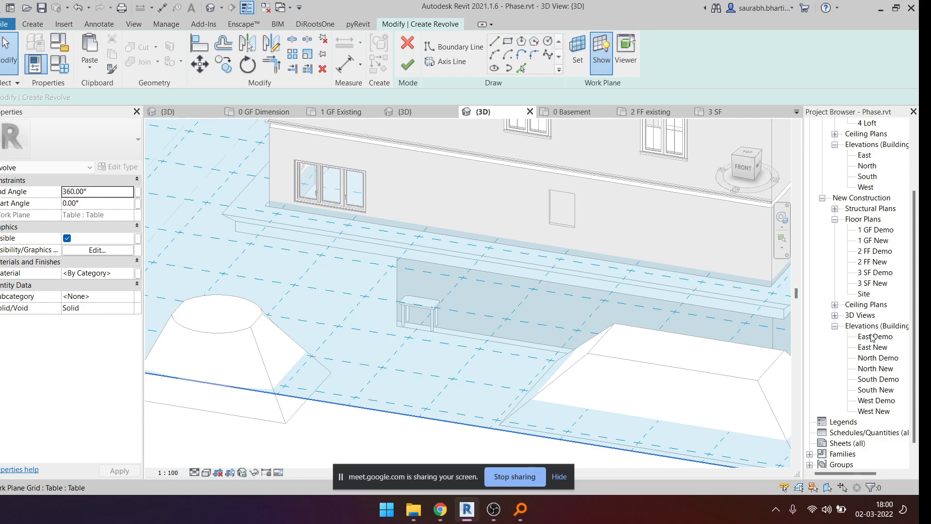
scroll(873, 335, "up", 4)
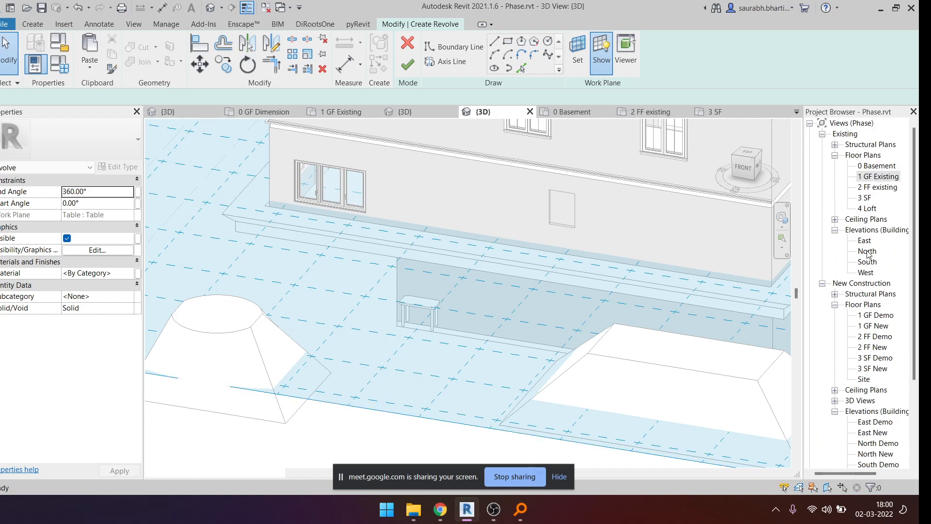
double_click(867, 251)
scroll(380, 339, "up", 3)
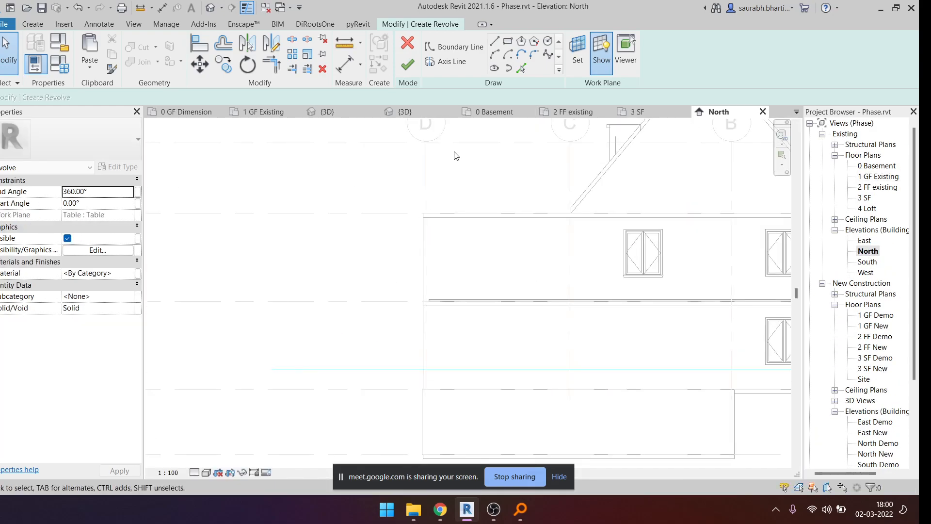
left_click(494, 43)
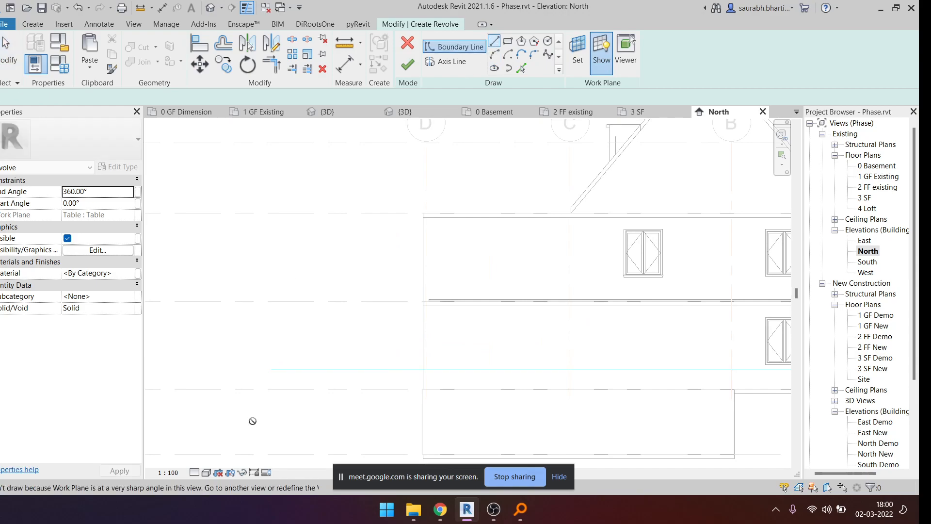
left_click(578, 60)
left_click(420, 322)
left_click(422, 329)
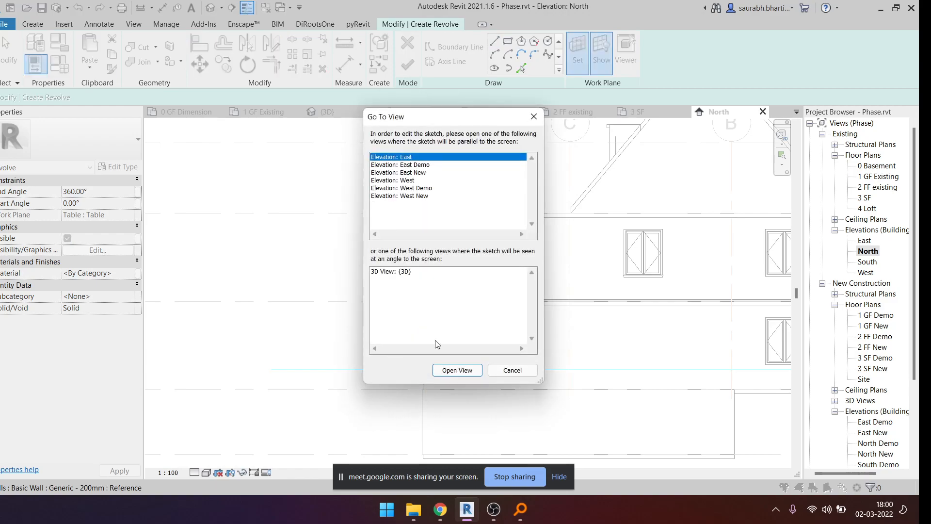
left_click(499, 371)
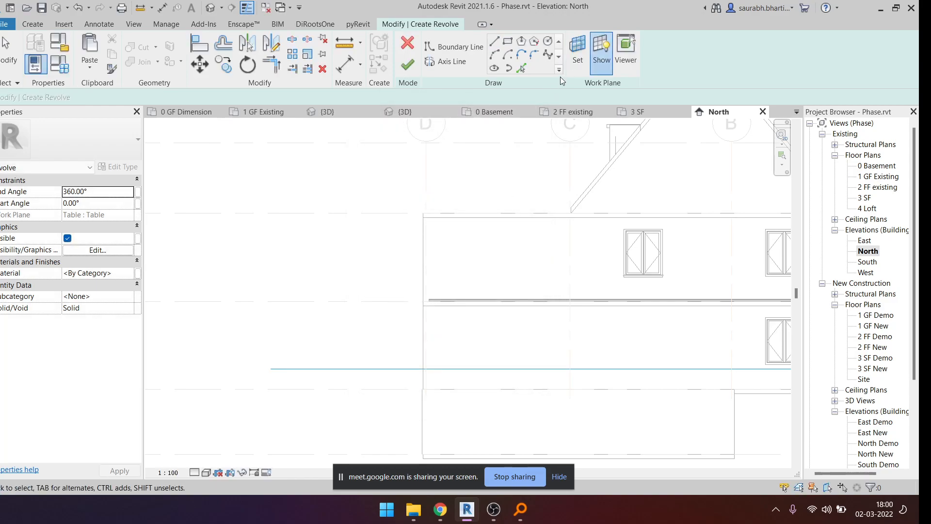
- Set the revolve's work plane with the Pick a plane option, choosing the north-facing basic wall face in the elevation
left_click(577, 51)
left_click(474, 252)
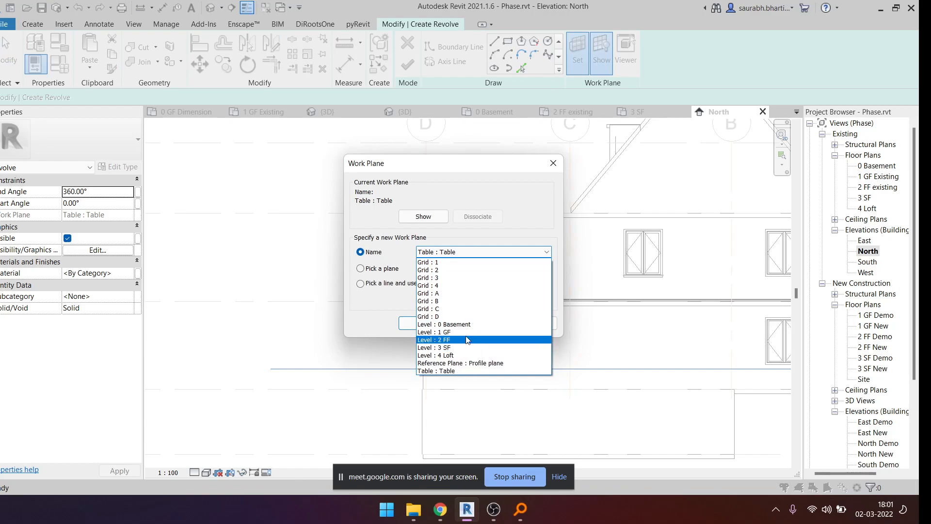
left_click(373, 271)
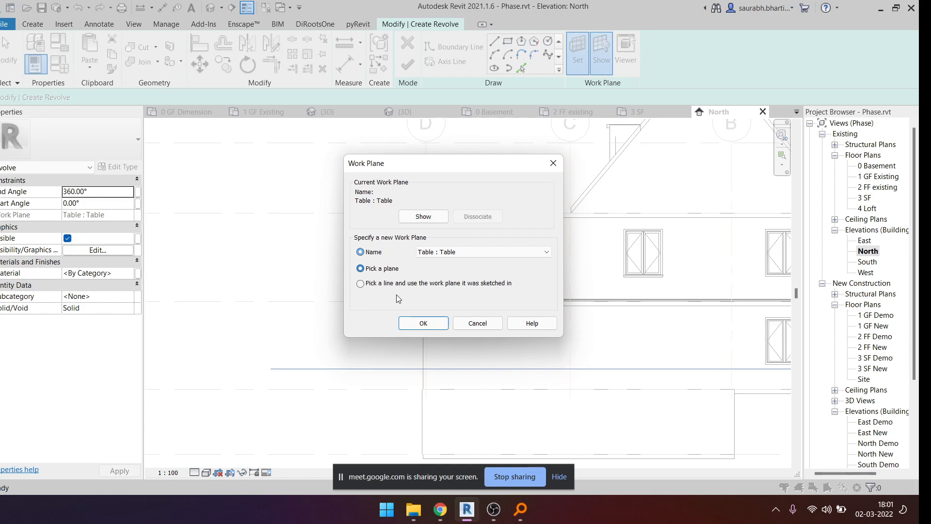
left_click(423, 323)
left_click(438, 333)
- Draw a vertical 3000 mm boundary line beside the building, from level 1 GF up to level 2 FF
scroll(393, 281, "down", 3)
scroll(286, 314, "up", 3)
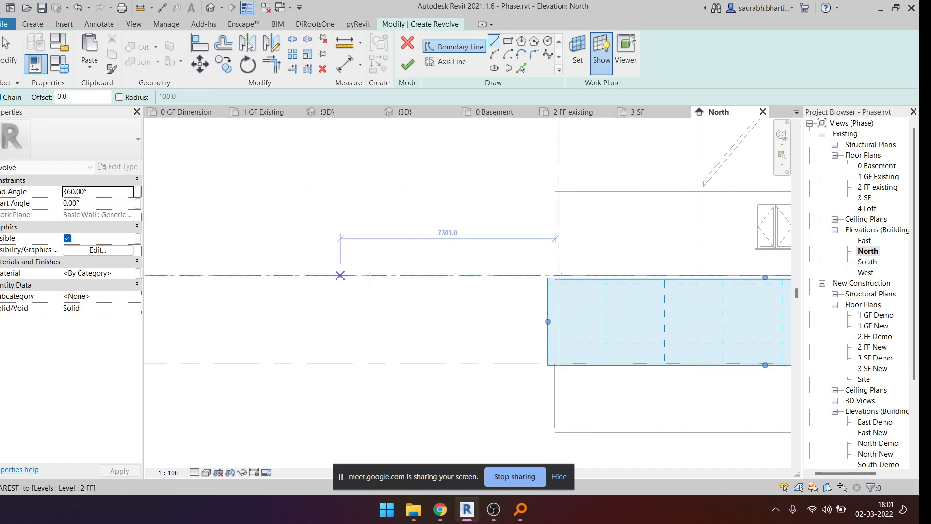
scroll(121, 330, "down", 5)
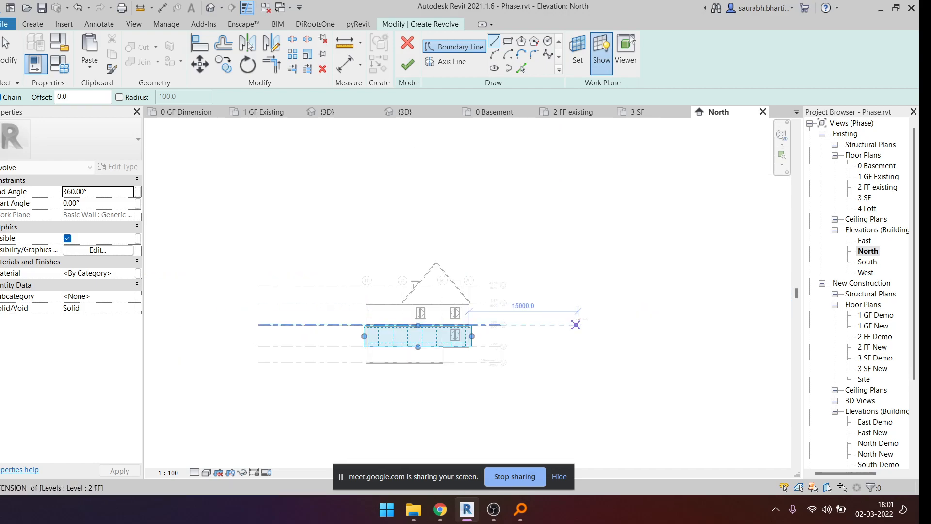
scroll(215, 348, "up", 5)
middle_click_drag(509, 341, 310, 382)
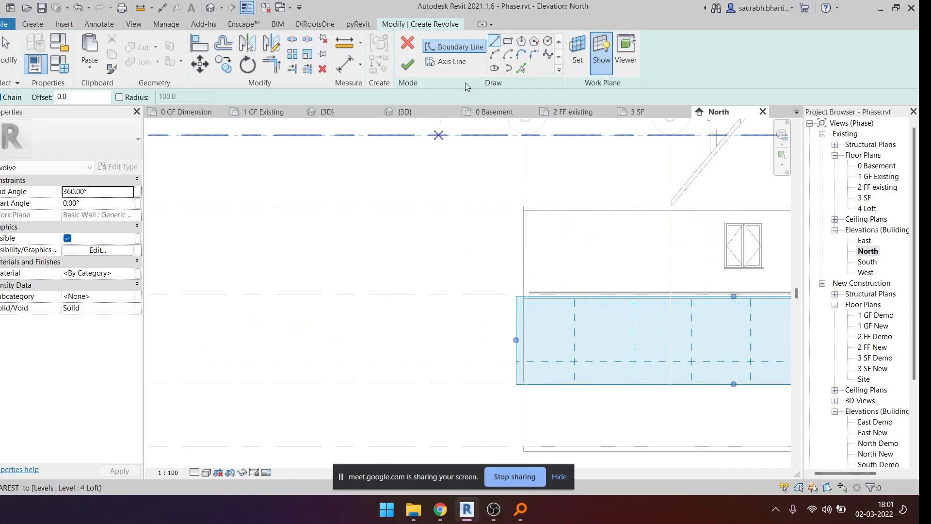
left_click(340, 381)
left_click(341, 294)
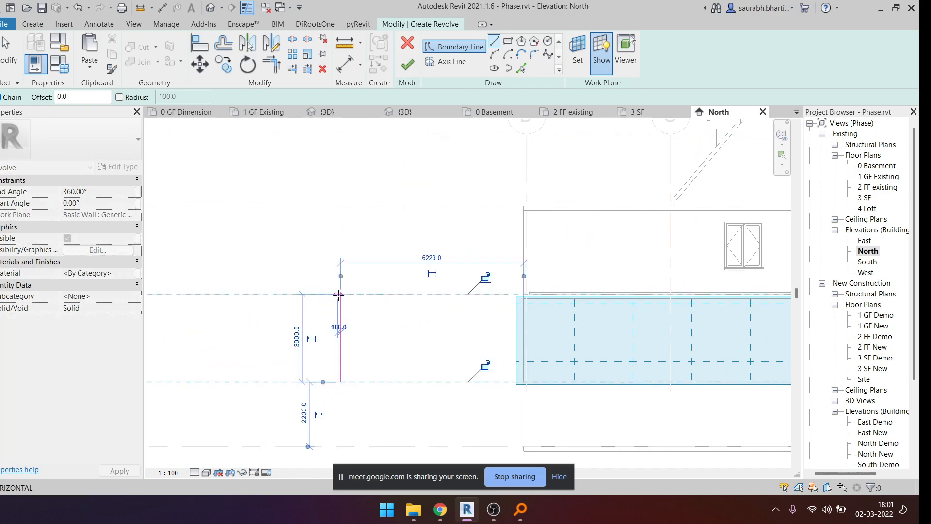
- Add two slanted boundary lines from the vertical line's upper end, the second running back down about 900 mm
scroll(335, 306, "up", 3)
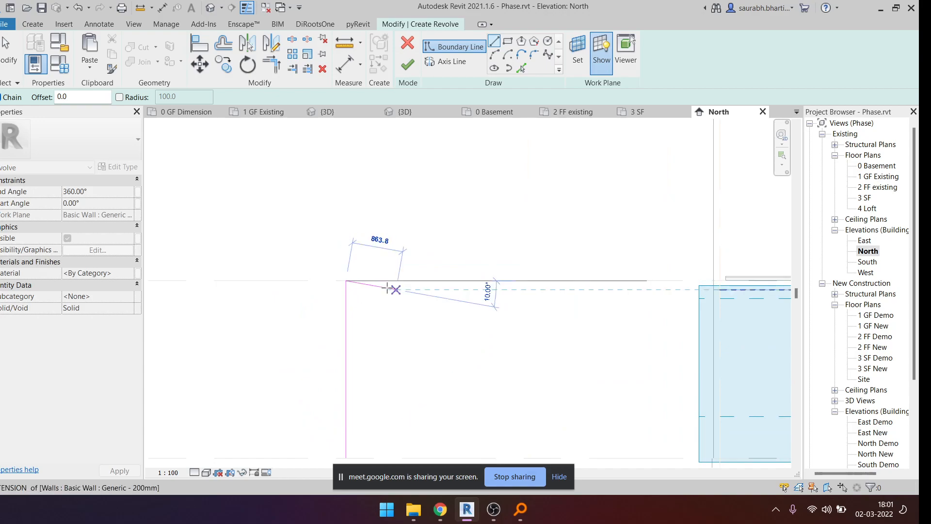
left_click(403, 307)
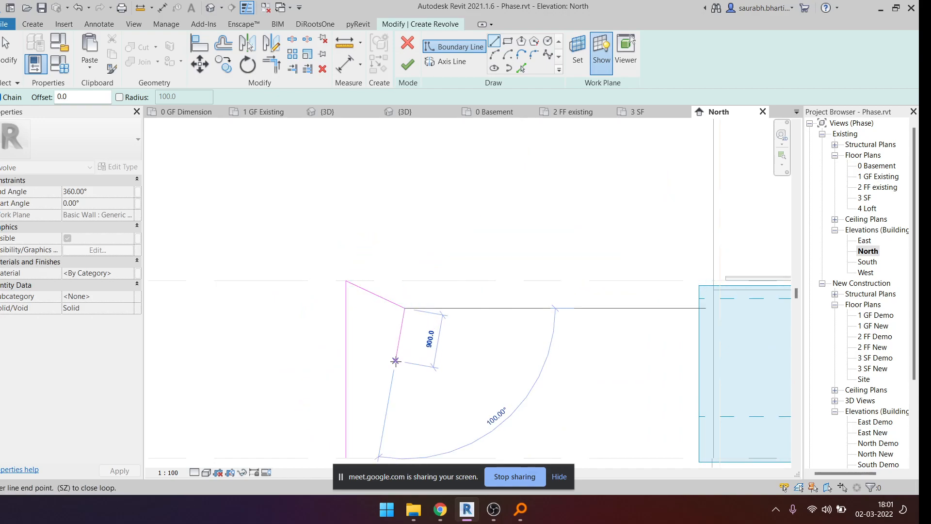
left_click(395, 360)
middle_click_drag(397, 417, 407, 367)
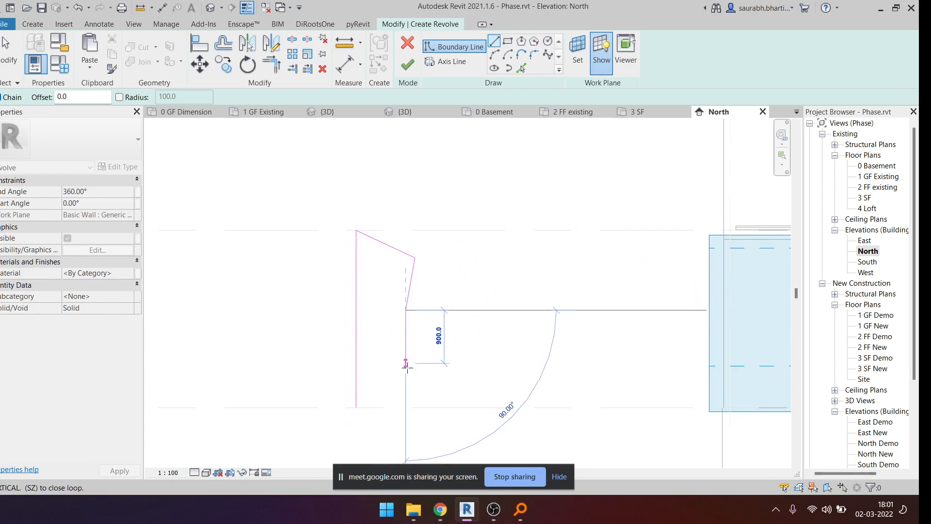
left_click(494, 54)
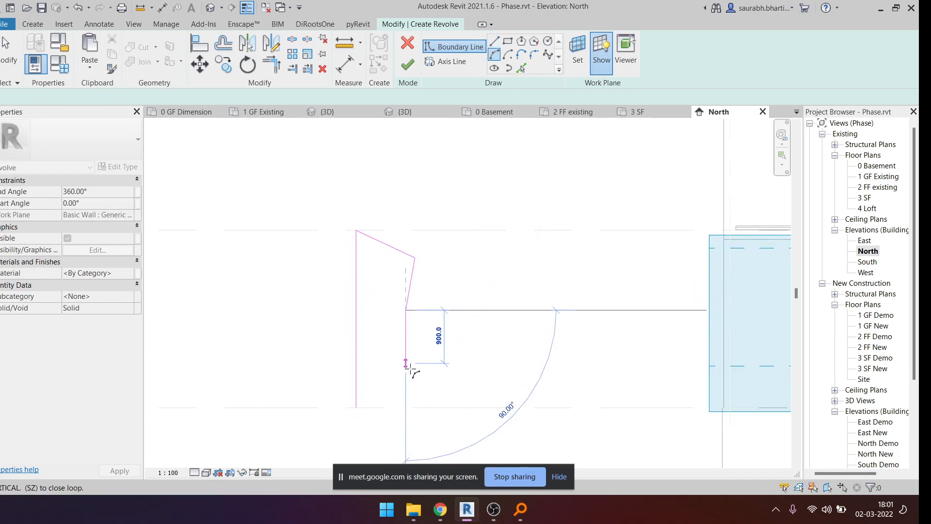
left_click(406, 327)
scroll(417, 321, "up", 3)
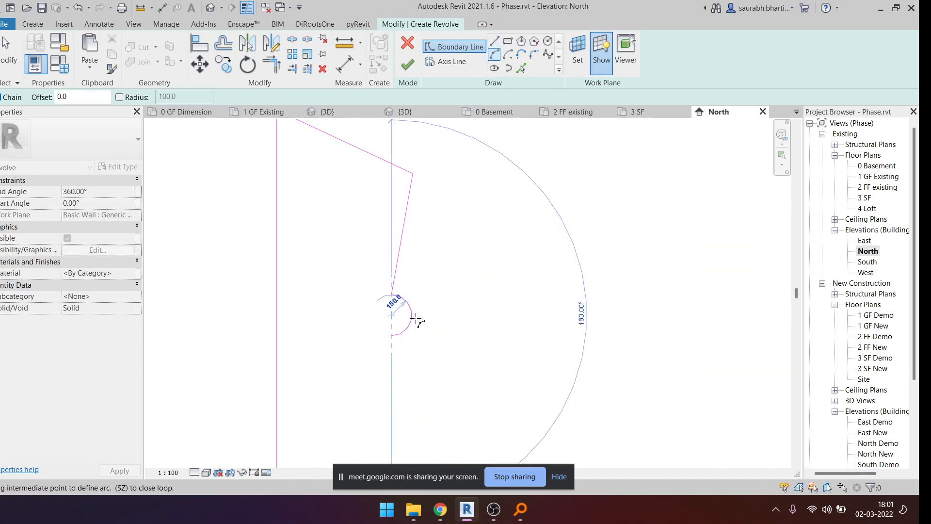
key("Escape")
scroll(416, 321, "down", 3)
key("Escape")
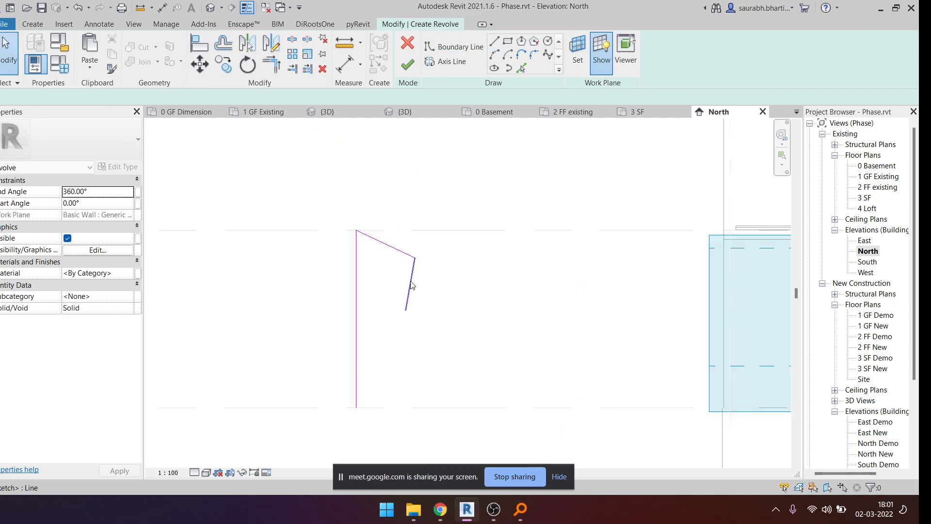
- Delete the two slanted boundary lines, keeping only the vertical one
left_click(411, 285)
left_click(386, 244, "ctrl")
key("Delete")
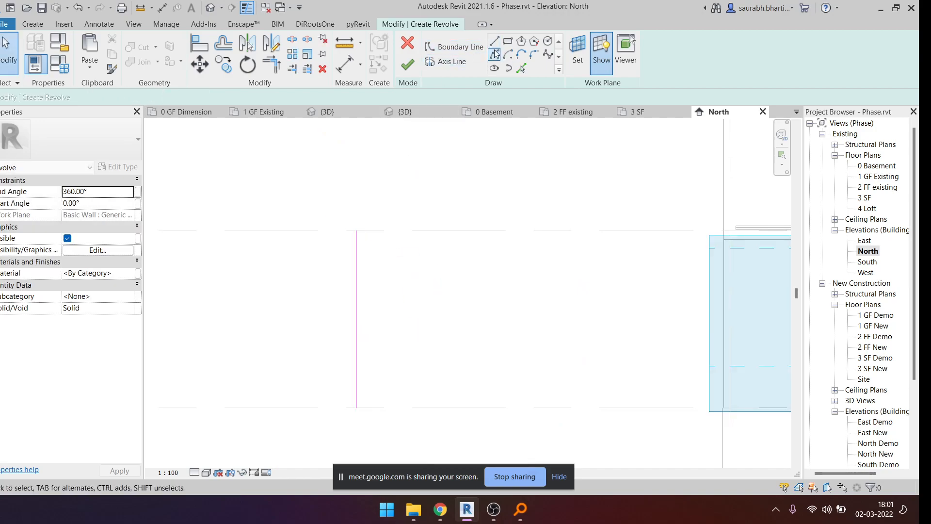
- Draw a 500 mm boundary line sloping down at 45° from the vertical line's upper end towards the building
left_click(496, 55)
left_click(494, 42)
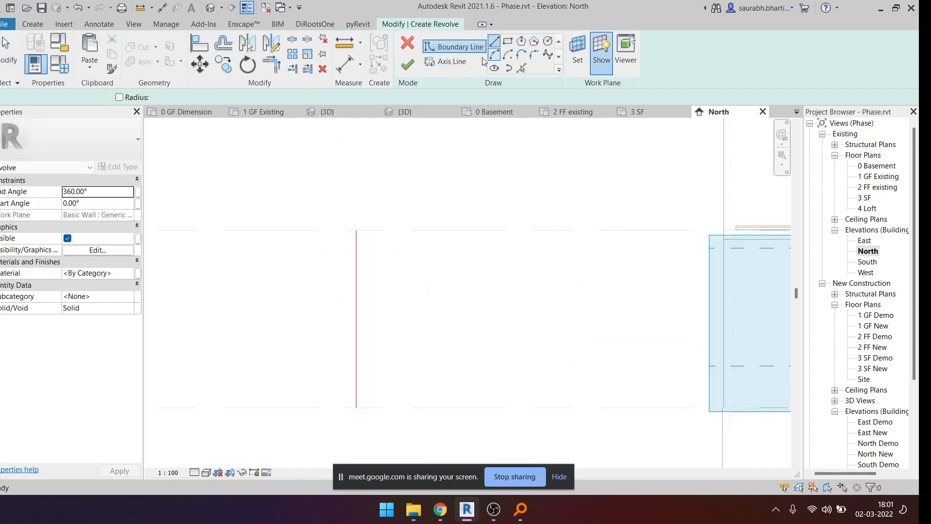
left_click(377, 266)
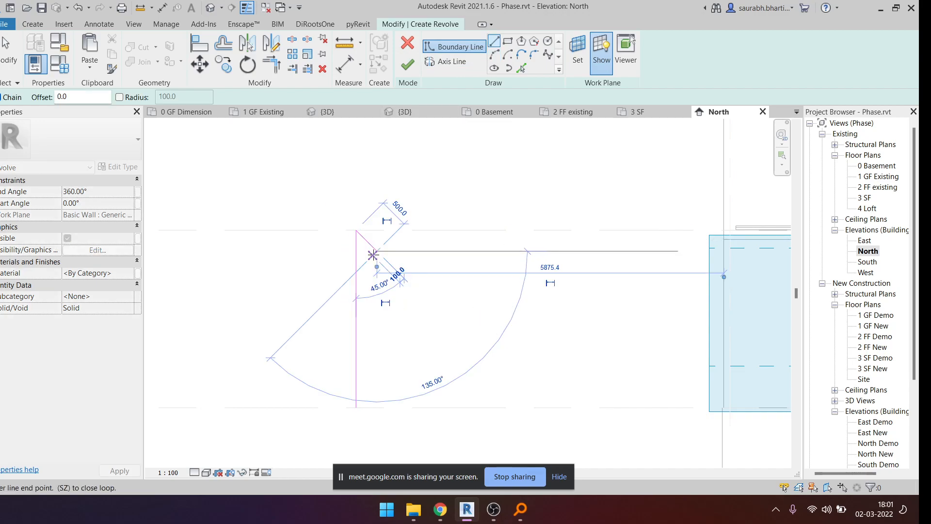
left_click(376, 250)
- Add a small outward-bulging three-point arc that continues the profile vertically below the end of the sloping line
left_click(494, 55)
scroll(388, 281, "up", 3)
scroll(377, 275, "up", 2)
left_click(380, 272)
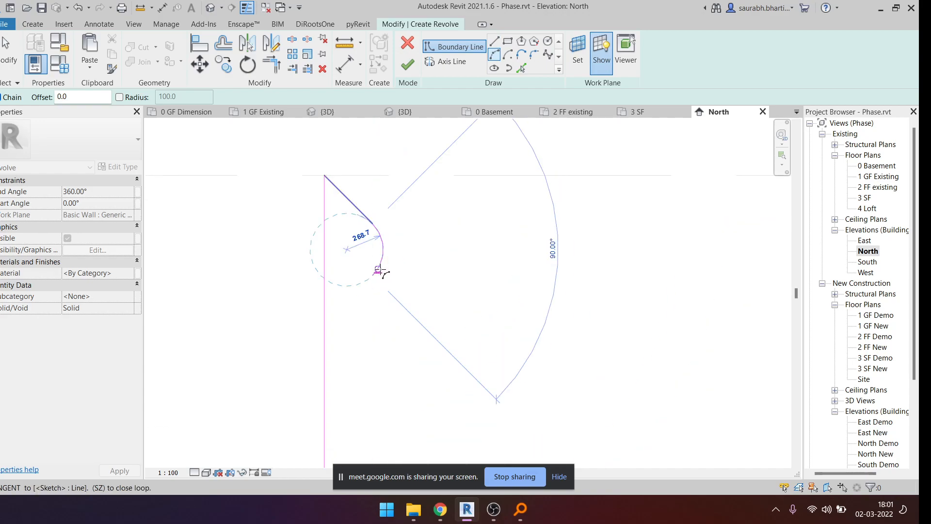
left_click(392, 257)
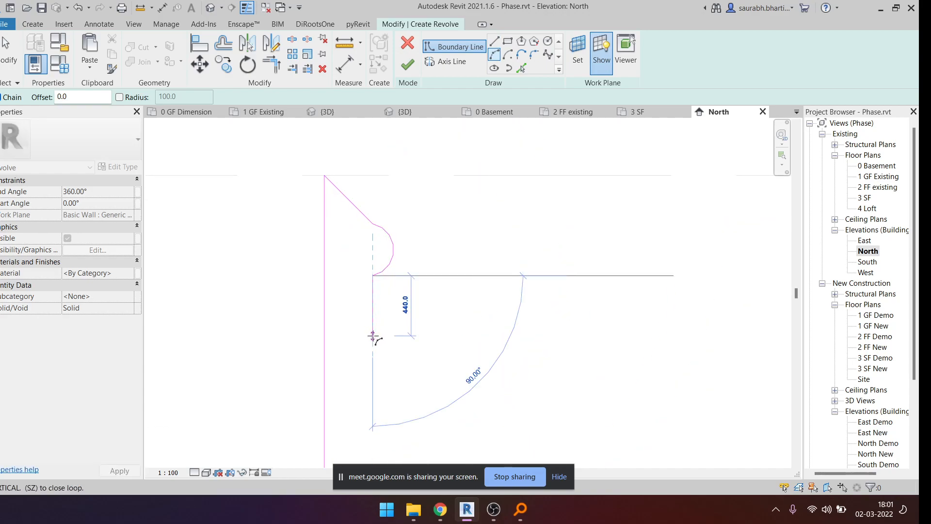
- Add a short vertical boundary line below the arc, followed by an outward-sloping line about 760 mm long at 68°
key("l")
key("i")
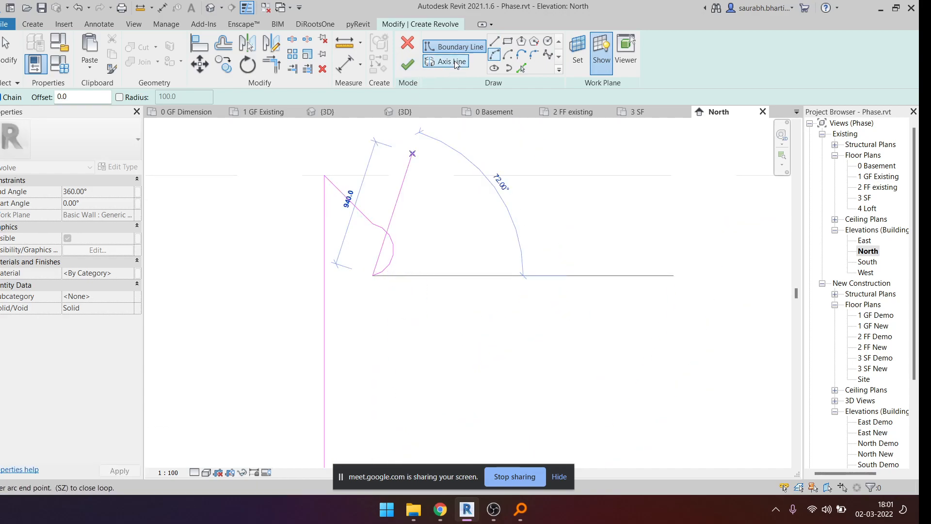
left_click(372, 316)
middle_click_drag(398, 397, 402, 318)
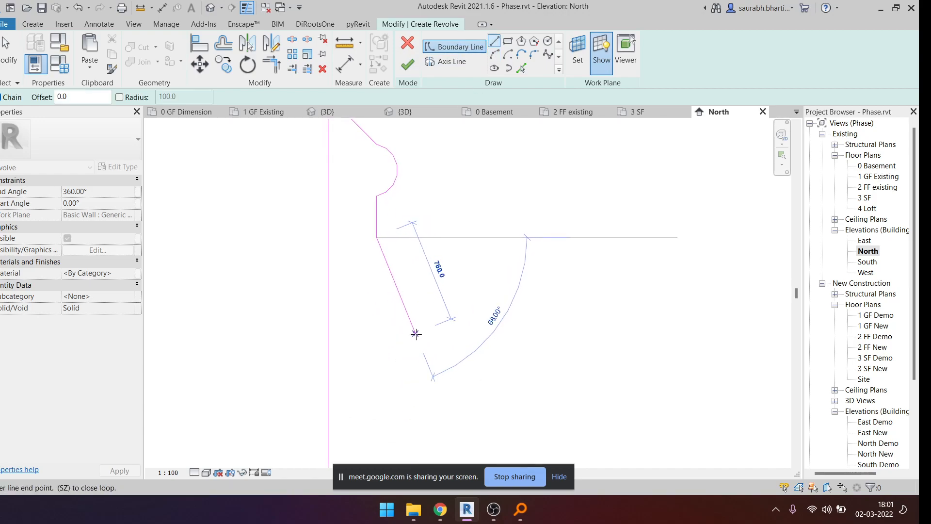
left_click(420, 334)
scroll(417, 365, "down", 2)
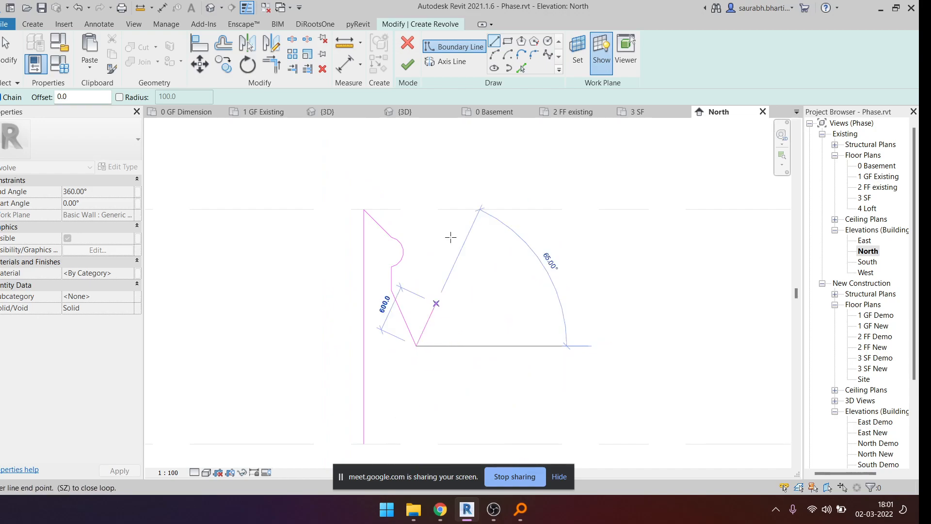
- Continue the profile below the sloping line with a shallow outward-bulging arc and an inward-curving arc of about 304 mm radius
left_click(411, 391)
left_click(426, 378)
scroll(426, 378, "down", 1)
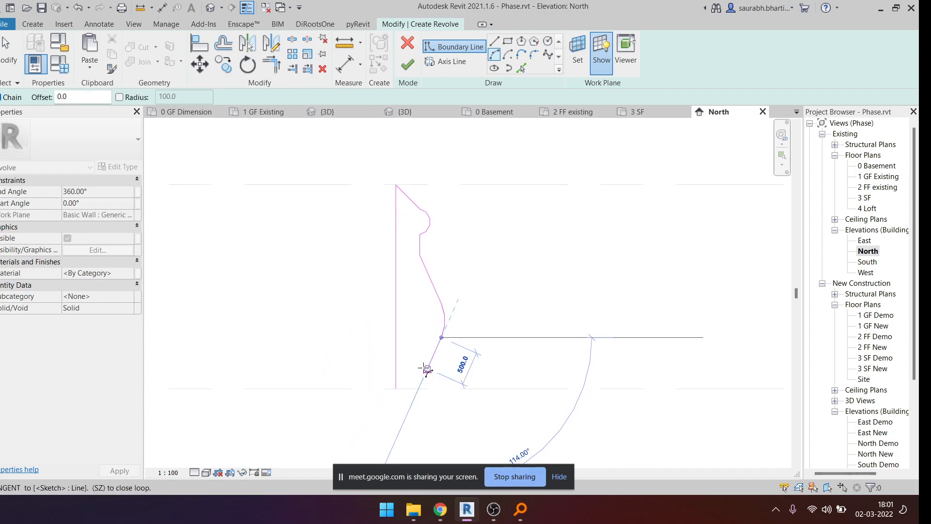
scroll(426, 370, "up", 2)
left_click(426, 370)
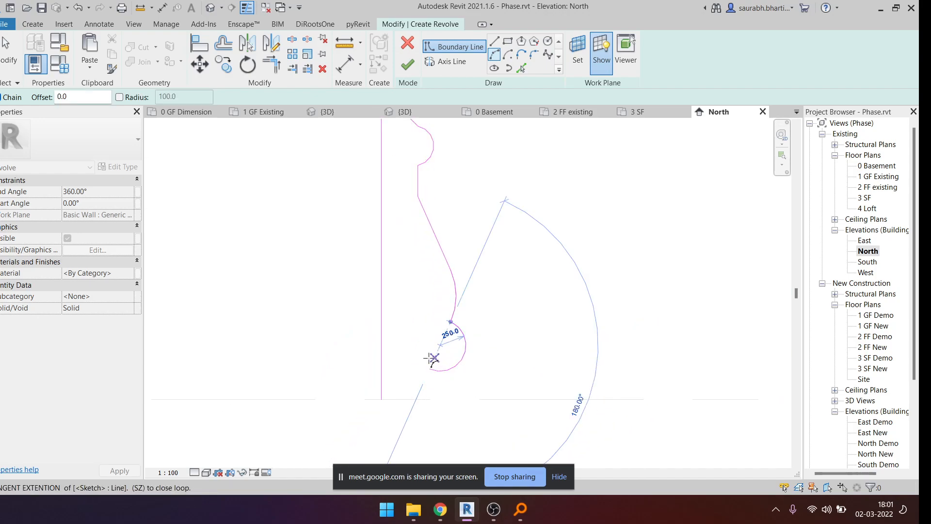
left_click(425, 350)
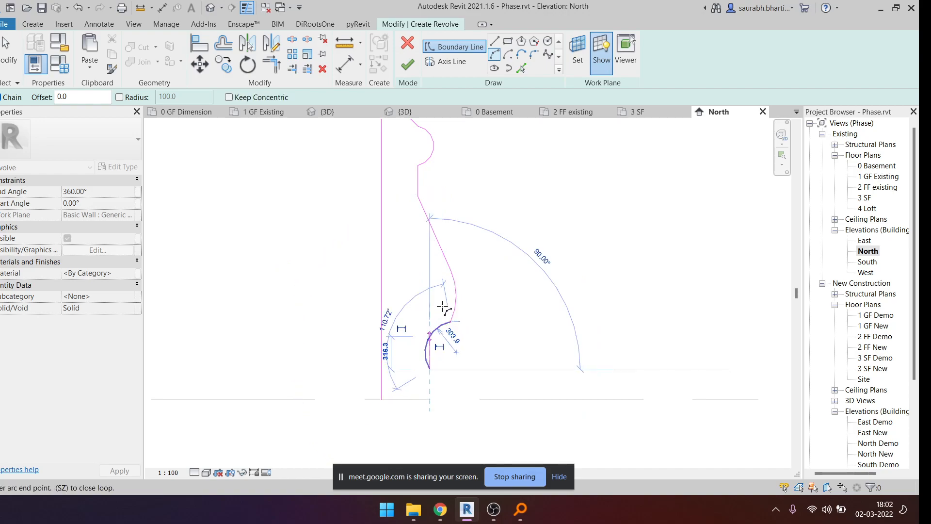
middle_click_drag(374, 413, 402, 388)
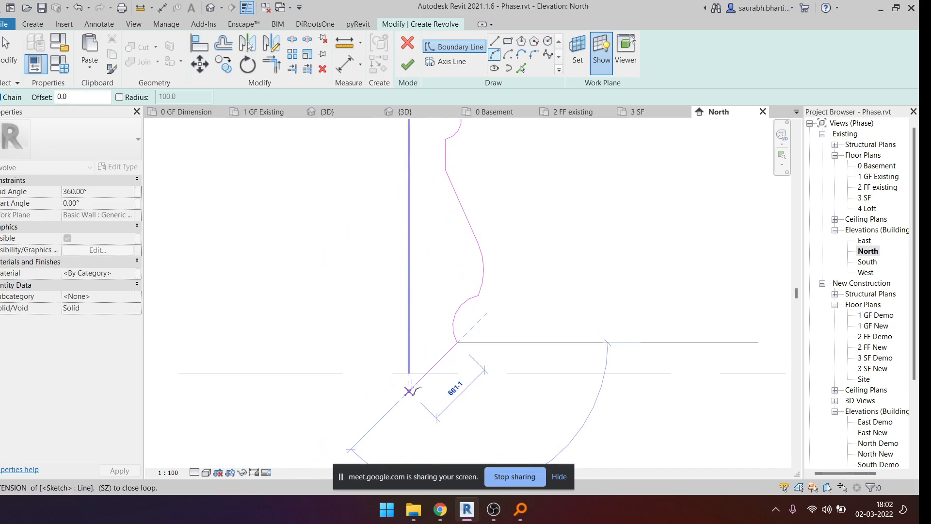
- Close the profile with a straight boundary line from the last arc's end to the lower end of the long vertical line
left_click(494, 41)
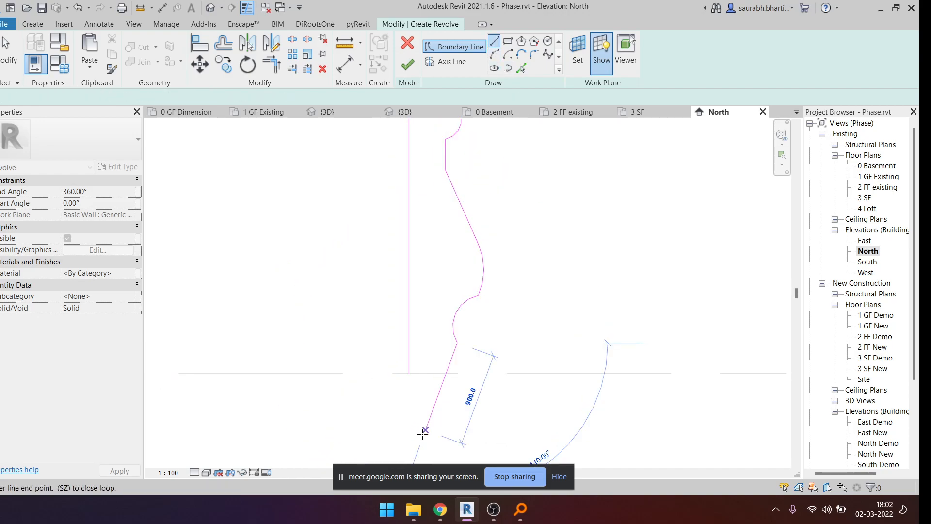
scroll(409, 384, "down", 4)
key("Escape")
key("Escape")
left_click_drag(358, 187, 490, 461)
left_click(463, 256)
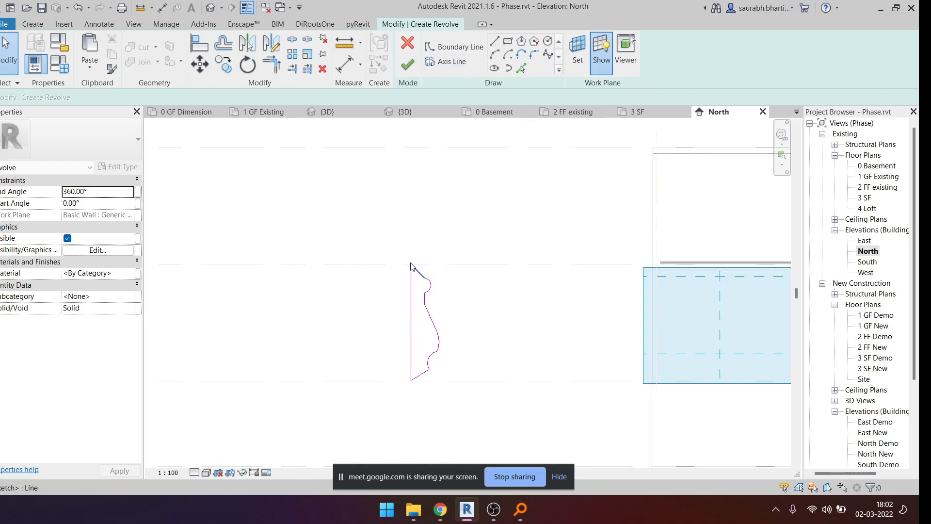
left_click_drag(399, 253, 426, 410)
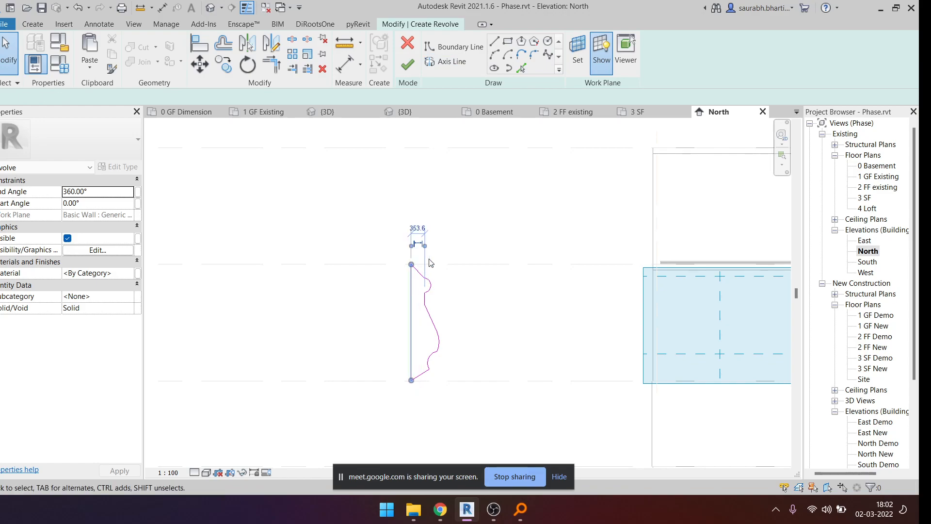
left_click(440, 252)
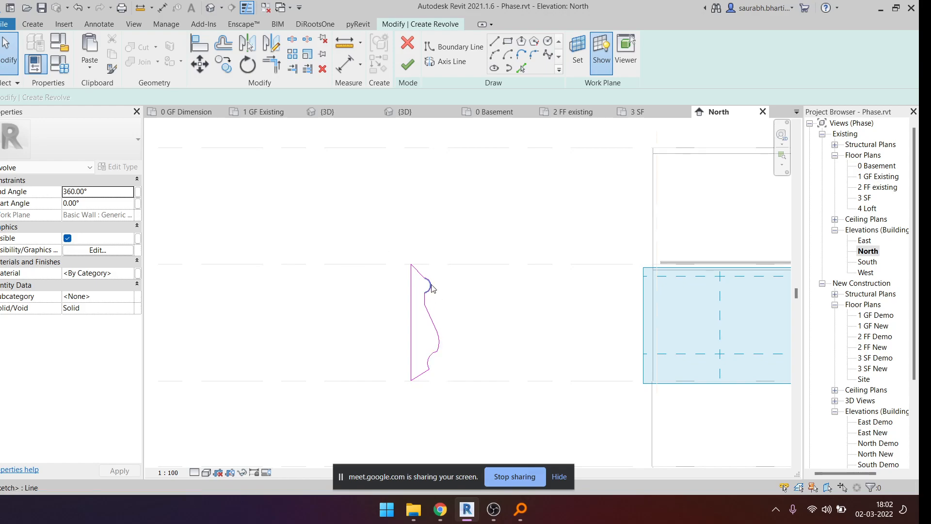
left_click(412, 312)
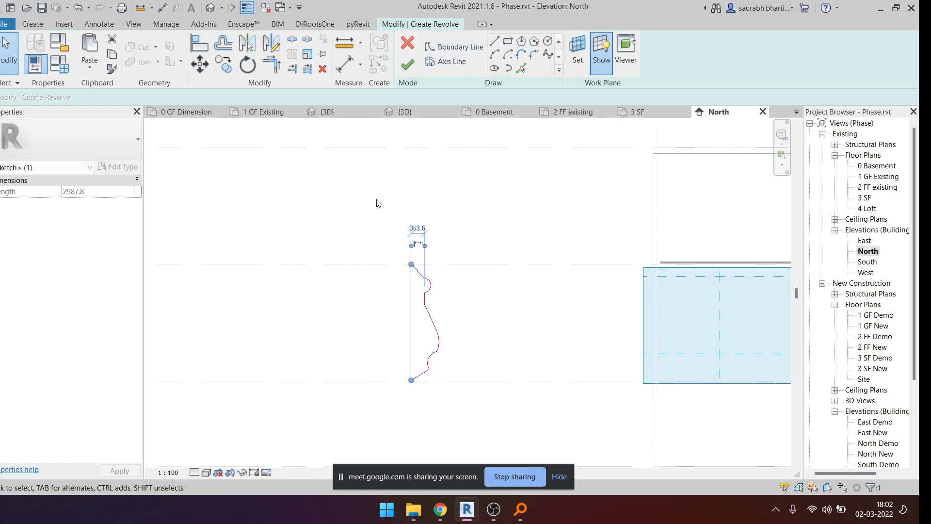
- Draw a 3000 mm vertical axis line 2700 mm from the profile's straight edge, away from the building, and finish the revolve
left_click(446, 61)
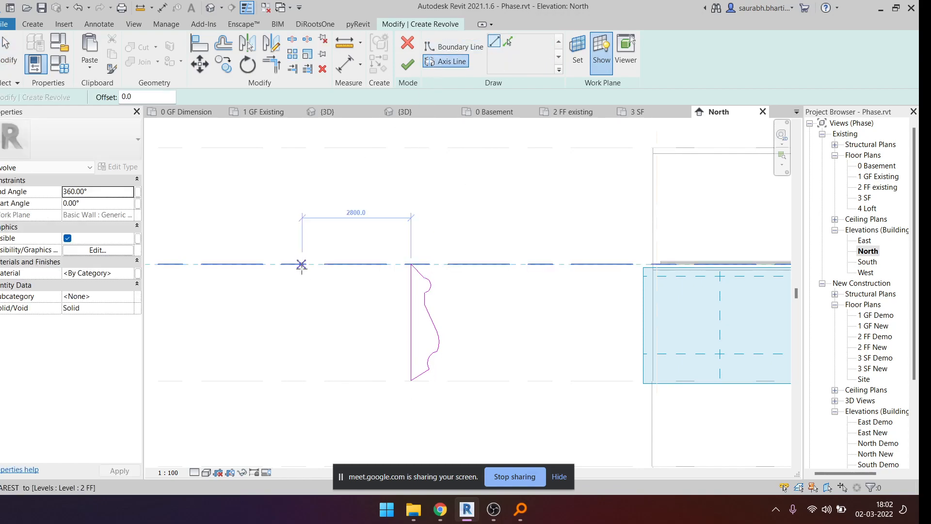
left_click(304, 264)
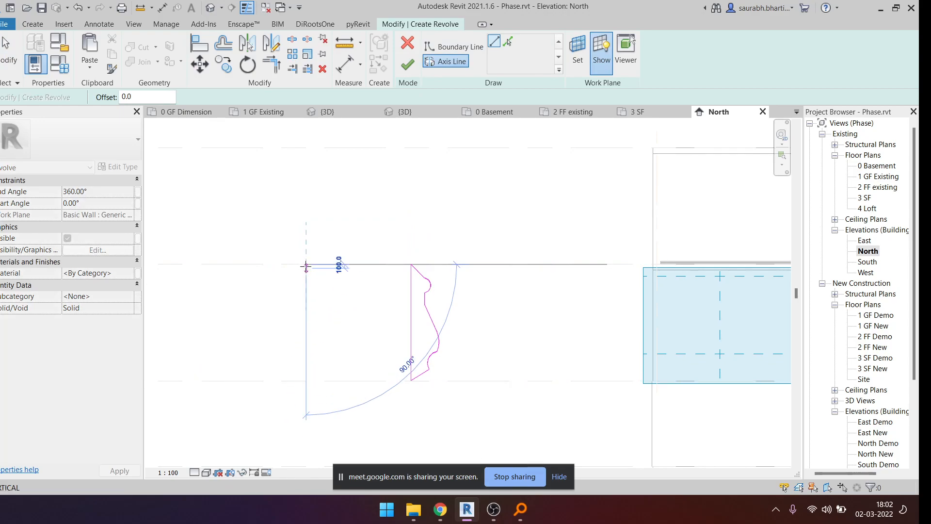
left_click(306, 380)
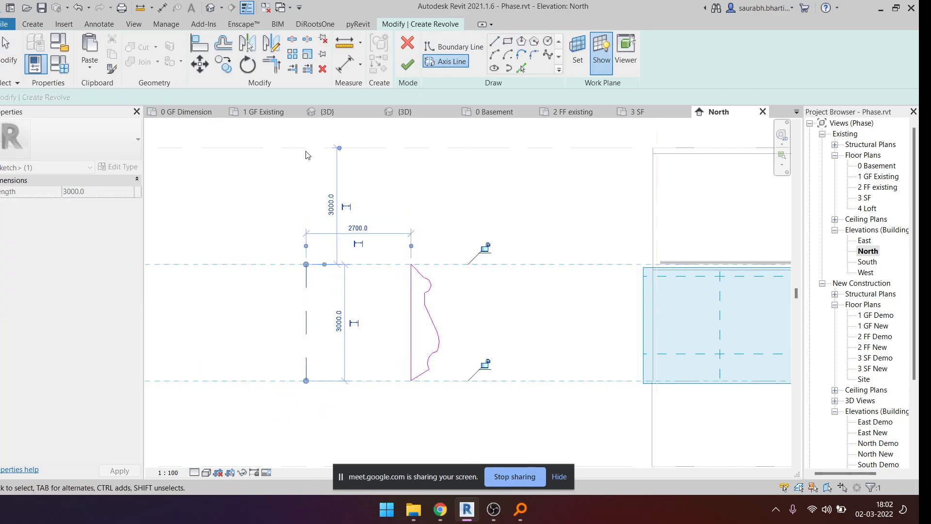
left_click(407, 64)
scroll(429, 298, "down", 2)
middle_click_drag(429, 297, 427, 347)
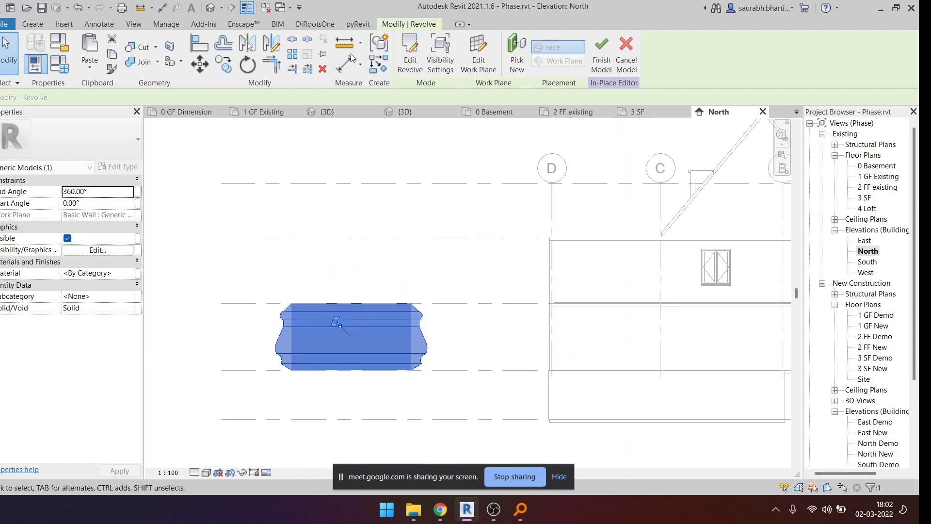
- Examine the ring-shaped revolve from several angles in the default 3D view and select it
left_click(211, 9)
scroll(488, 310, "down", 4)
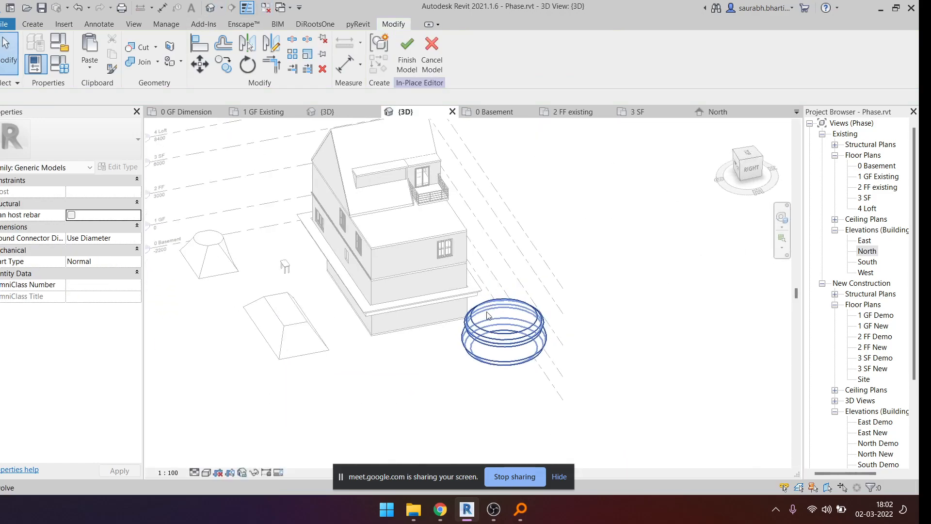
scroll(515, 334, "up", 4)
scroll(518, 333, "down", 2)
middle_click_drag(534, 331, 515, 218, "shift")
left_click(486, 373)
scroll(478, 357, "down", 3)
middle_click_drag(512, 301, 491, 344, "shift")
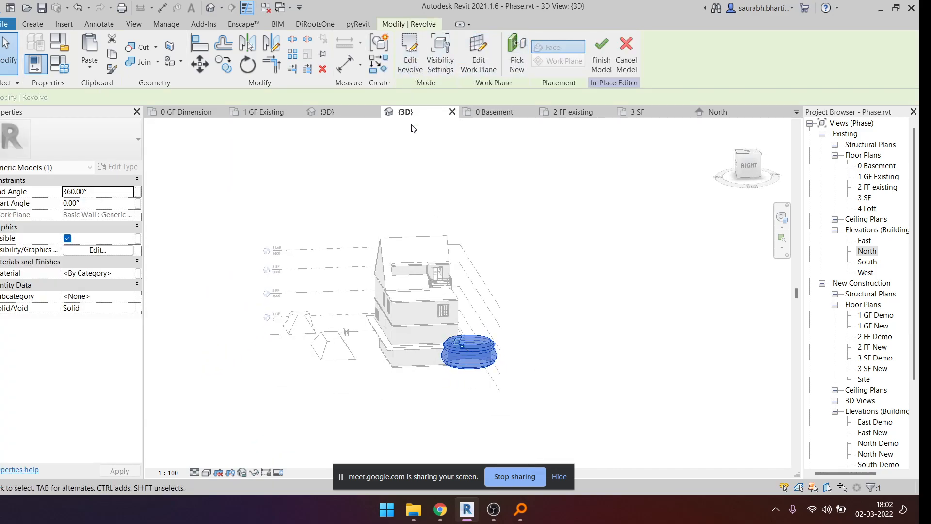
- Edit the revolve's sketch to move the axis line onto the profile's long vertical edge, and finish the sketch
left_click(410, 54)
scroll(476, 343, "up", 4)
middle_click_drag(476, 343, 356, 322, "shift")
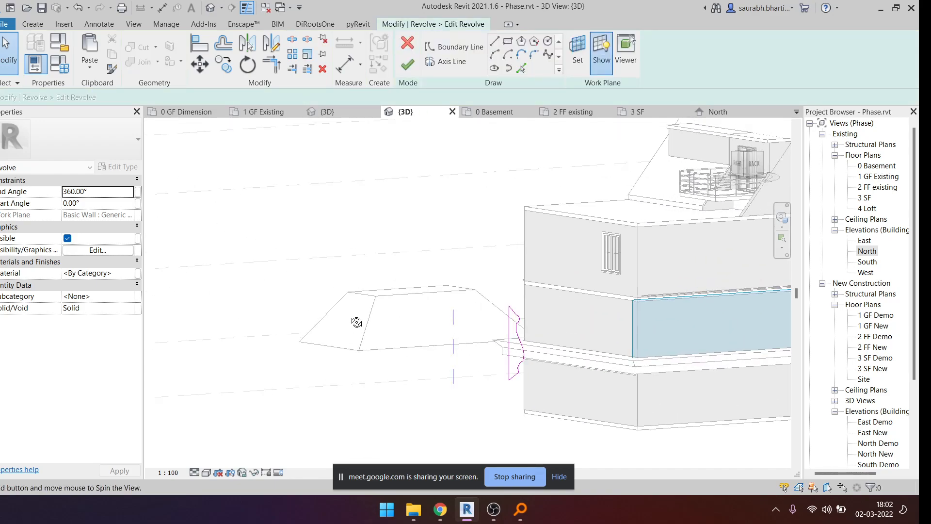
left_click(454, 342)
left_click(755, 168)
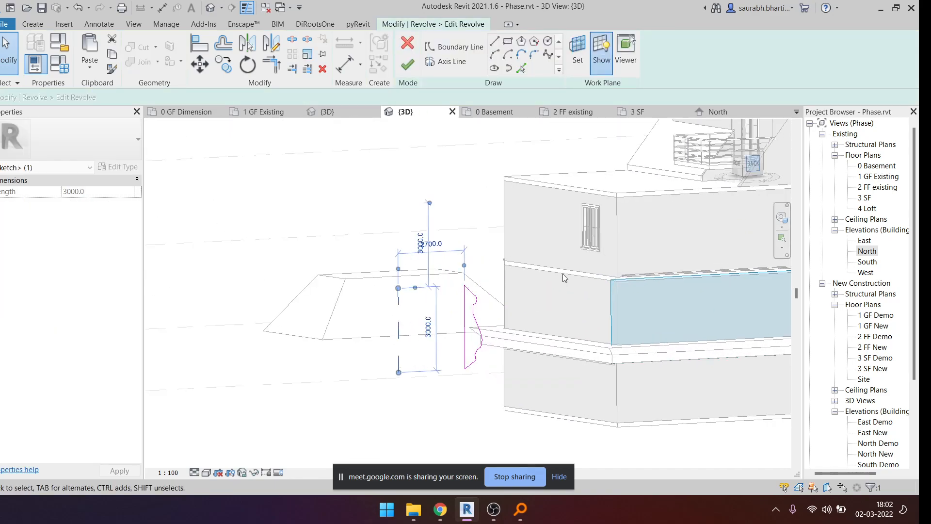
left_click_drag(434, 278, 571, 272)
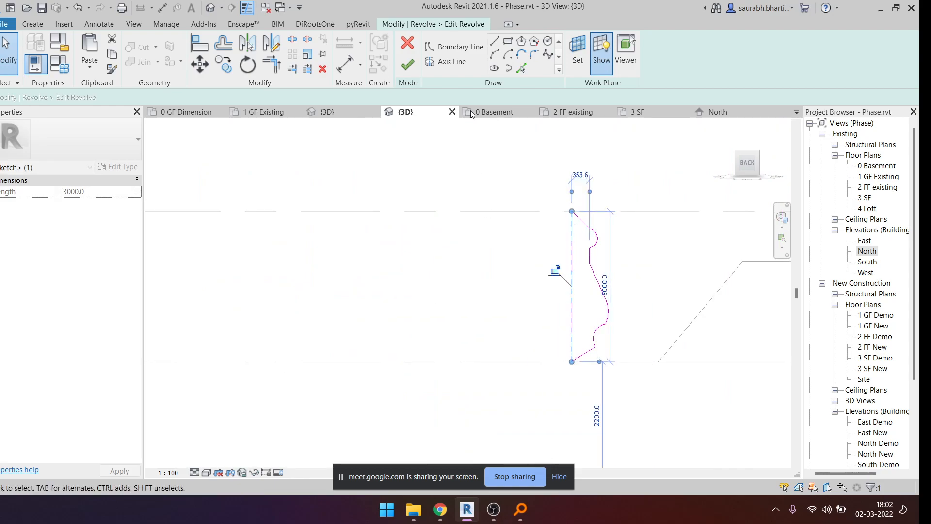
left_click(407, 69)
- Examine the shape of the reworked revolve from above, below and the sides in the 3D view
middle_click_drag(582, 291, 601, 291, "shift")
left_click(585, 302)
scroll(574, 272, "up", 4)
left_click_drag(446, 146, 639, 460)
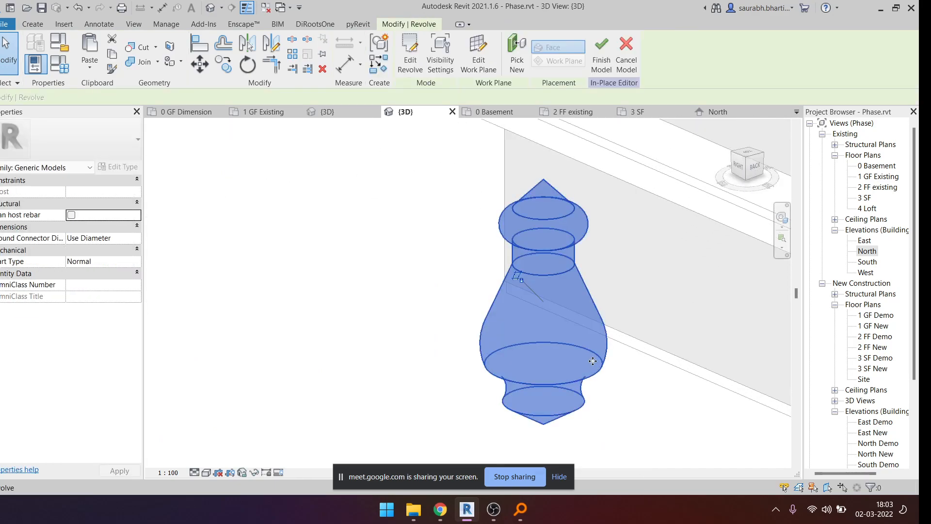
scroll(524, 304, "down", 5)
middle_click_drag(526, 307, 543, 378, "shift")
left_click(475, 274)
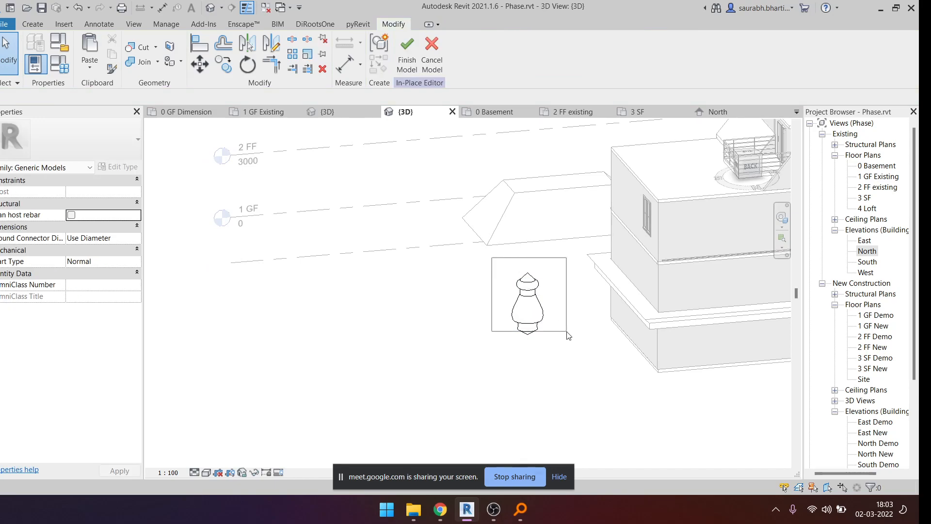
scroll(505, 276, "up", 4)
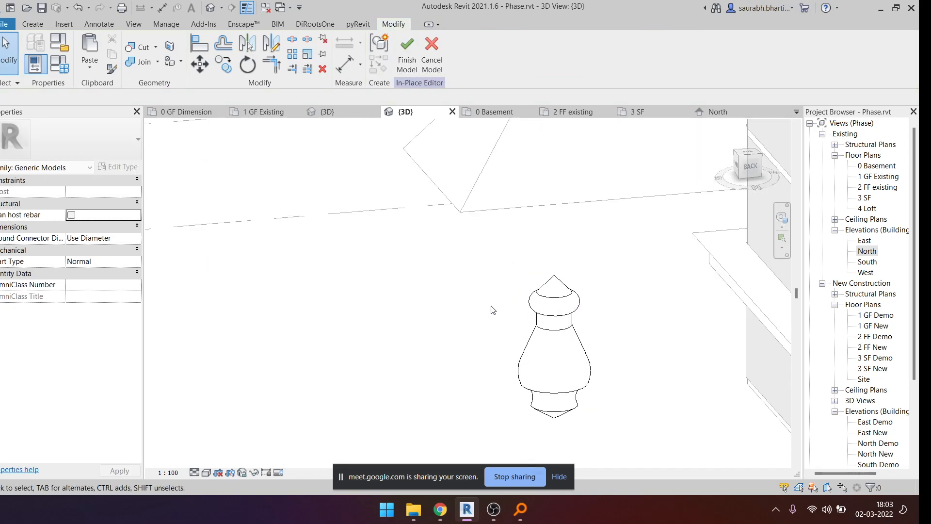
middle_click_drag(588, 336, 480, 227)
middle_click_drag(442, 265, 465, 279)
left_click_drag(410, 173, 595, 372)
scroll(528, 287, "down", 2)
middle_click_drag(524, 297, 523, 335, "shift")
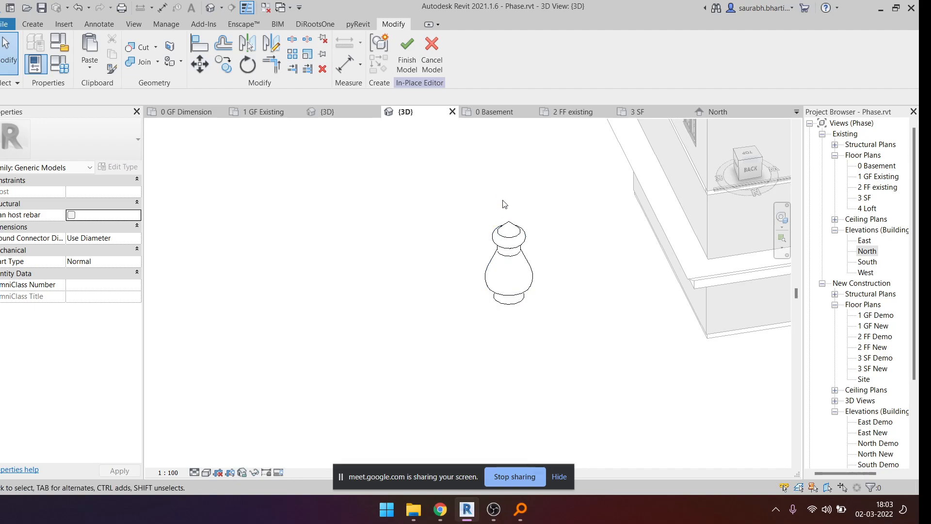
middle_click_drag(523, 290, 578, 218, "shift")
scroll(510, 307, "up", 4)
scroll(511, 246, "down", 4)
middle_click_drag(514, 281, 519, 196, "shift")
- Select the revolve and orient the 3D view to face the back of the model
left_click(508, 235)
scroll(509, 235, "down", 3)
middle_click_drag(526, 307, 534, 281, "shift")
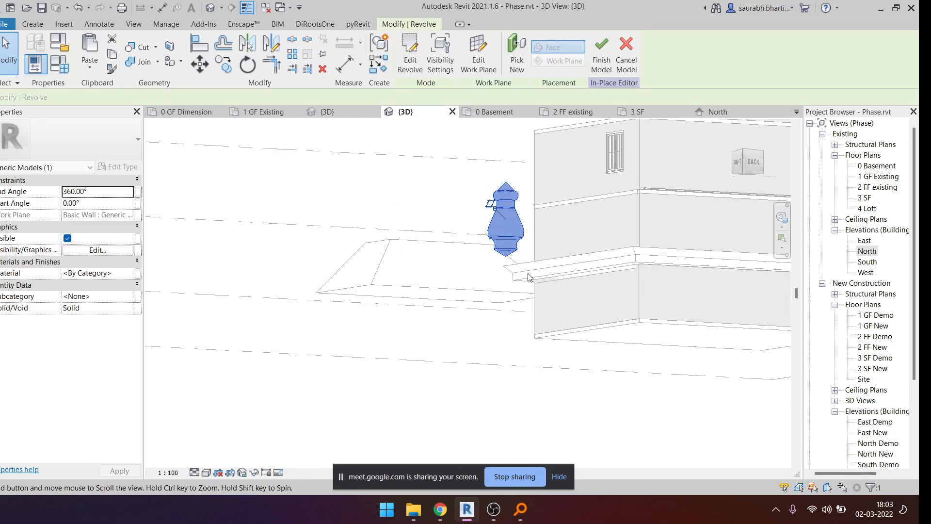
left_click(754, 162)
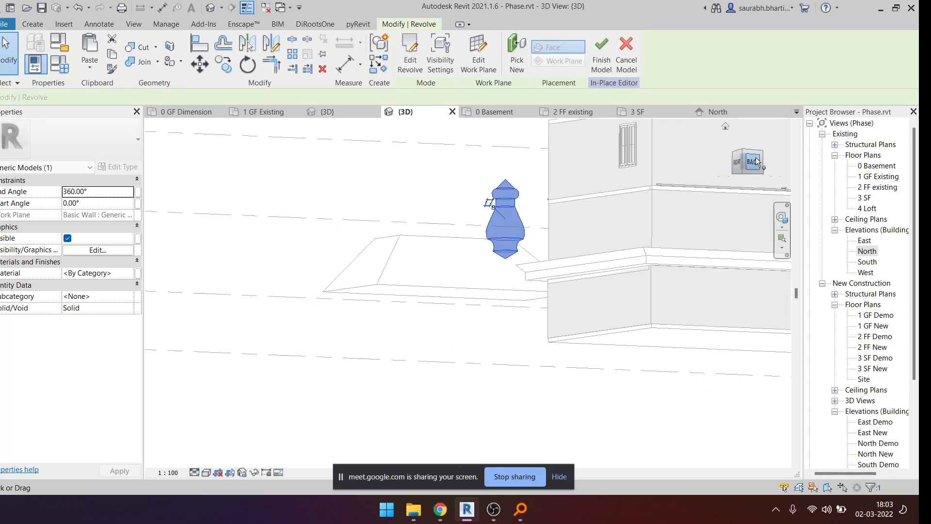
- Bring up the form creation tools and examine the moulding along the building's side wall, including its profiled end near the corner
left_click(33, 26)
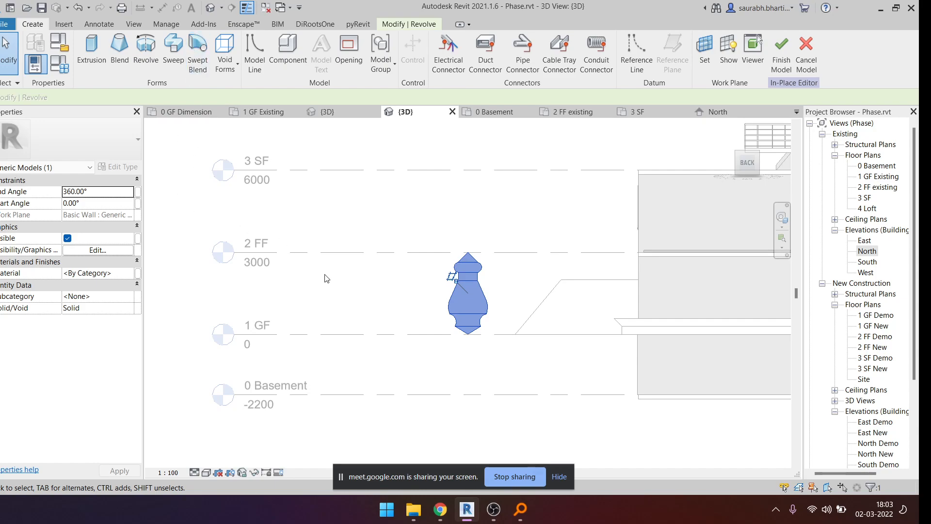
scroll(391, 308, "down", 5)
middle_click_drag(440, 336, 509, 415, "shift")
middle_click_drag(437, 363, 335, 320, "shift")
middle_click_drag(410, 351, 527, 292, "shift")
scroll(450, 261, "up", 5)
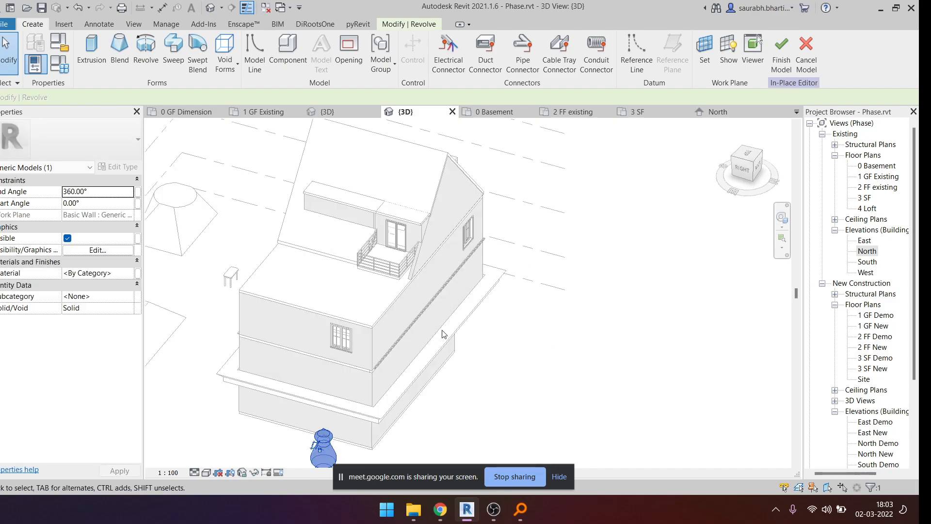
middle_click_drag(442, 335, 454, 292, "shift")
scroll(530, 287, "up", 2)
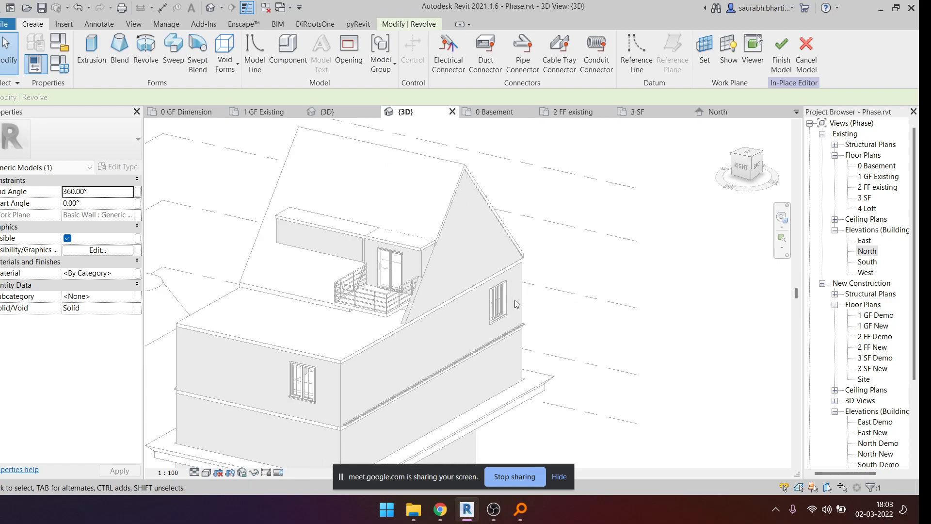
scroll(513, 295, "up", 5)
middle_click_drag(512, 297, 502, 255)
left_click_drag(501, 227, 644, 422)
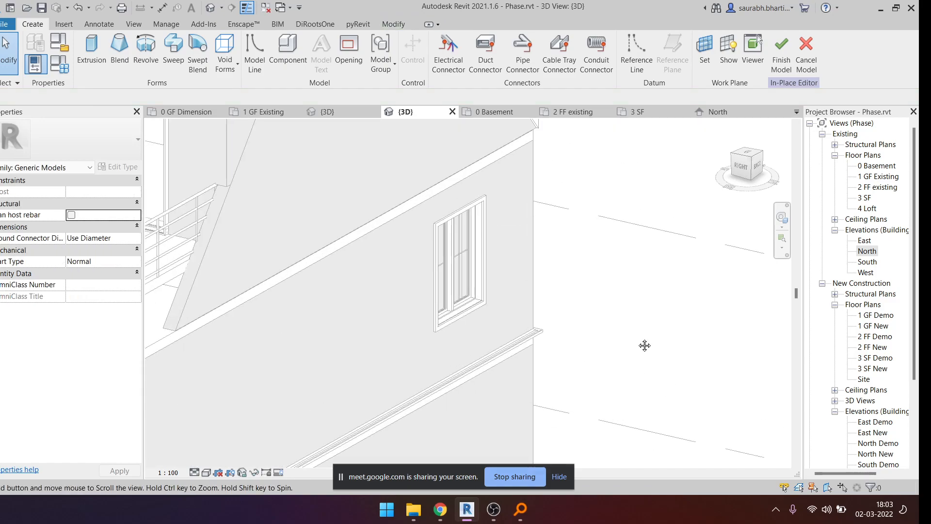
middle_click_drag(643, 352, 639, 214)
scroll(641, 213, "down", 3)
scroll(435, 257, "up", 3)
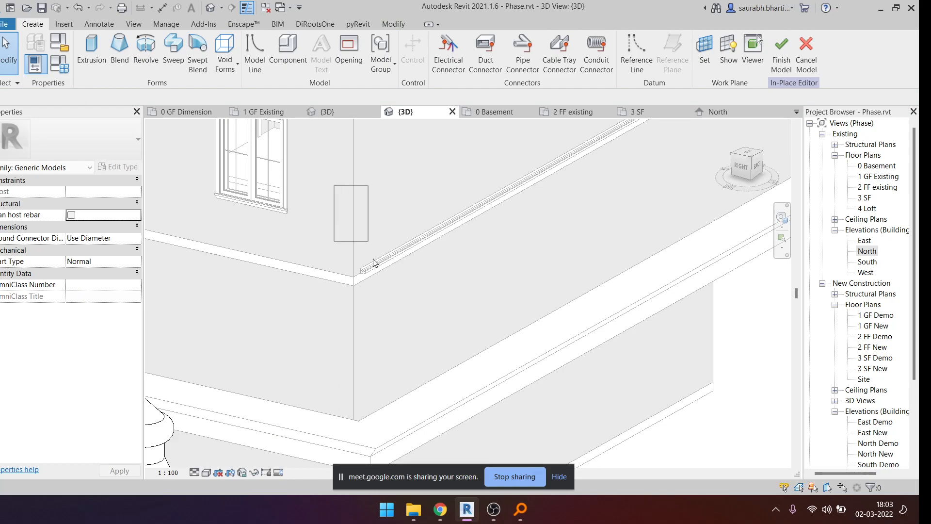
left_click_drag(409, 344, 410, 344)
scroll(354, 261, "up", 3)
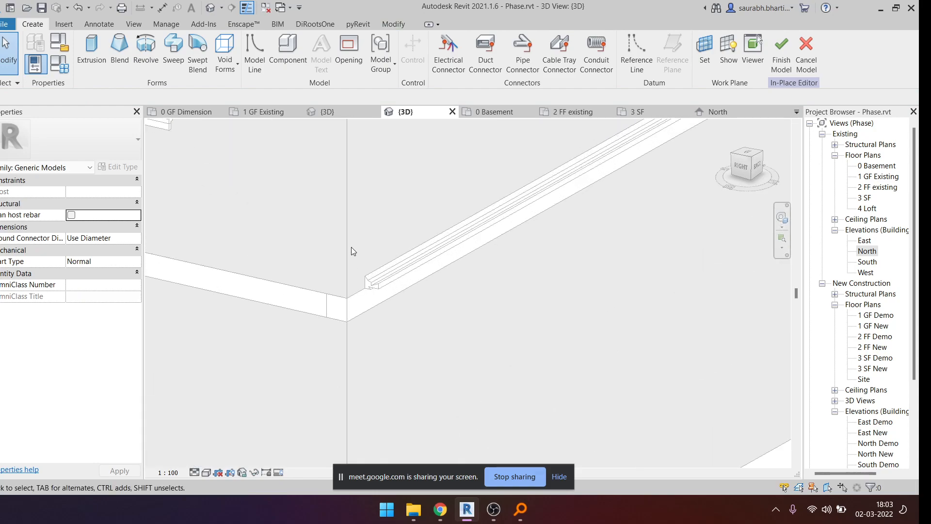
scroll(385, 262, "down", 2)
scroll(398, 282, "down", 3)
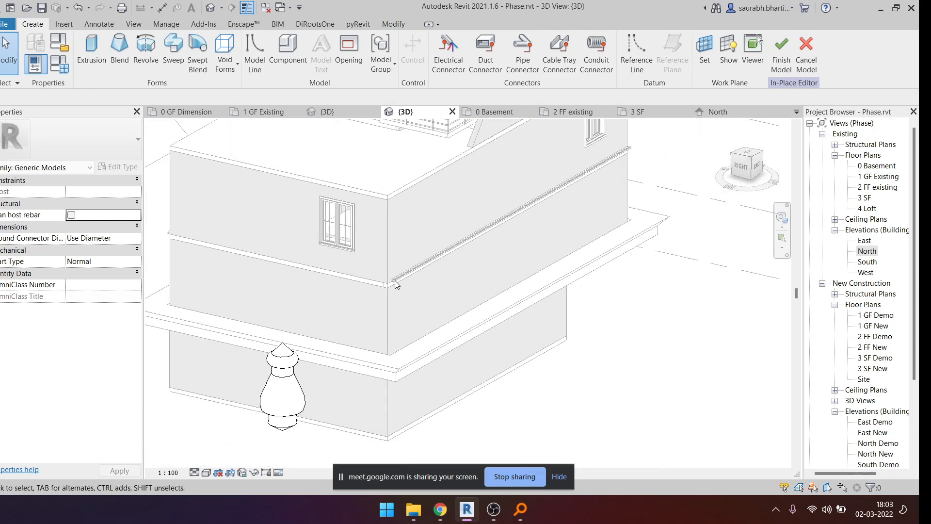
left_click_drag(364, 251, 424, 315)
scroll(388, 299, "up", 5)
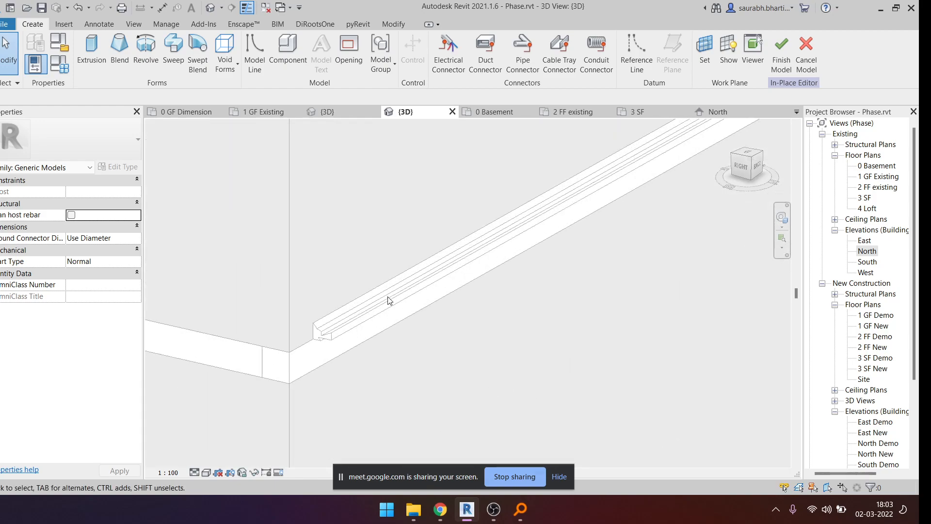
- Examine the moulding along the building's side wall from its corner end and within the whole model
scroll(377, 291, "down", 5)
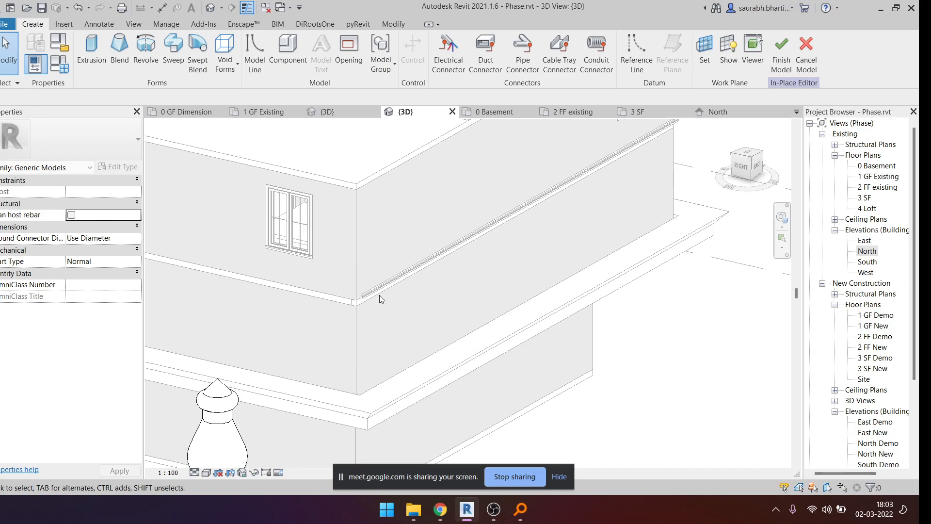
middle_click_drag(691, 181, 666, 265)
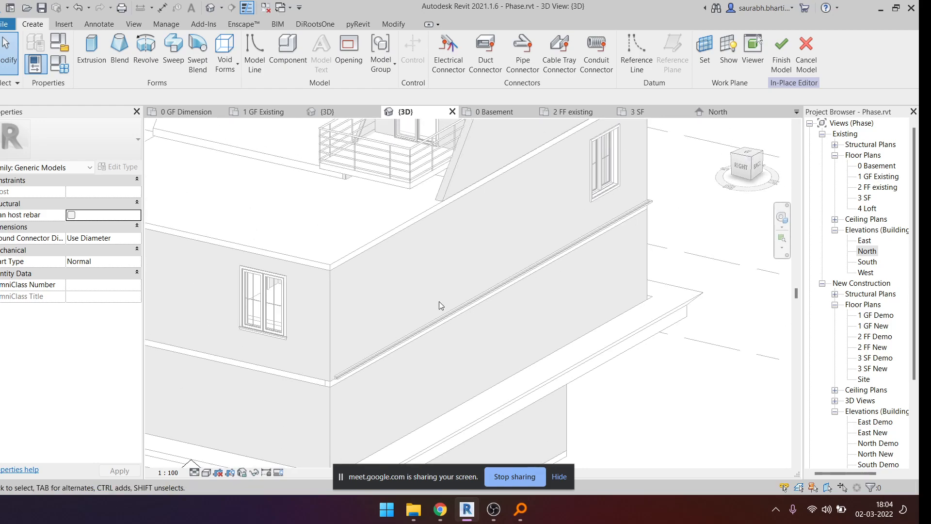
scroll(335, 378, "up", 5)
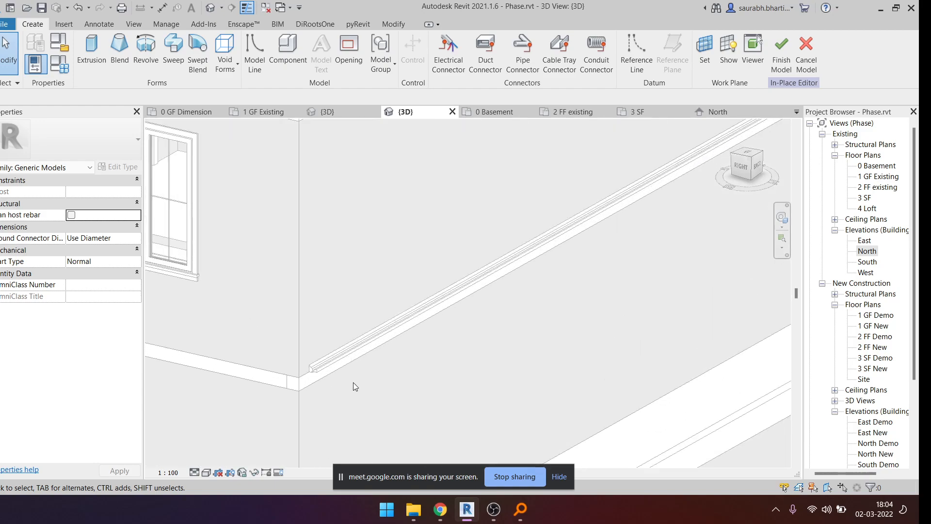
scroll(295, 364, "down", 3)
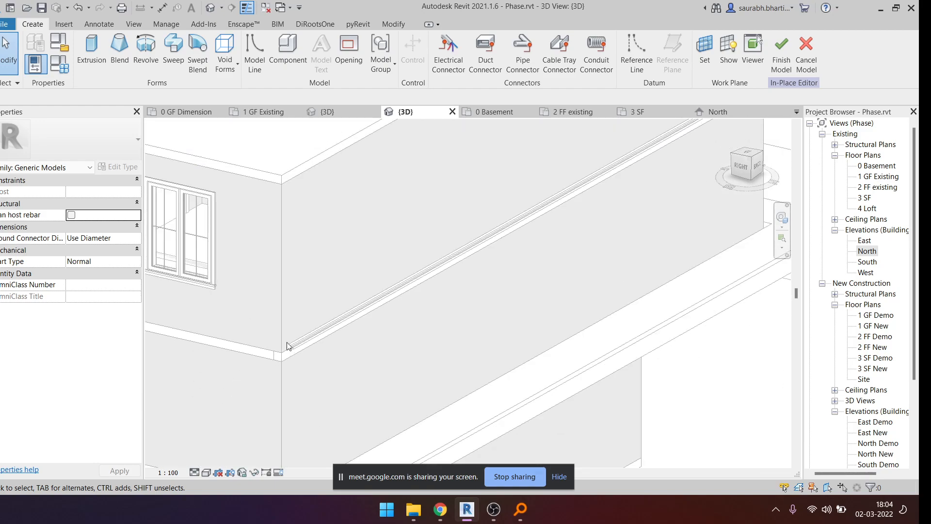
left_click_drag(503, 351, 504, 352)
scroll(601, 273, "down", 6)
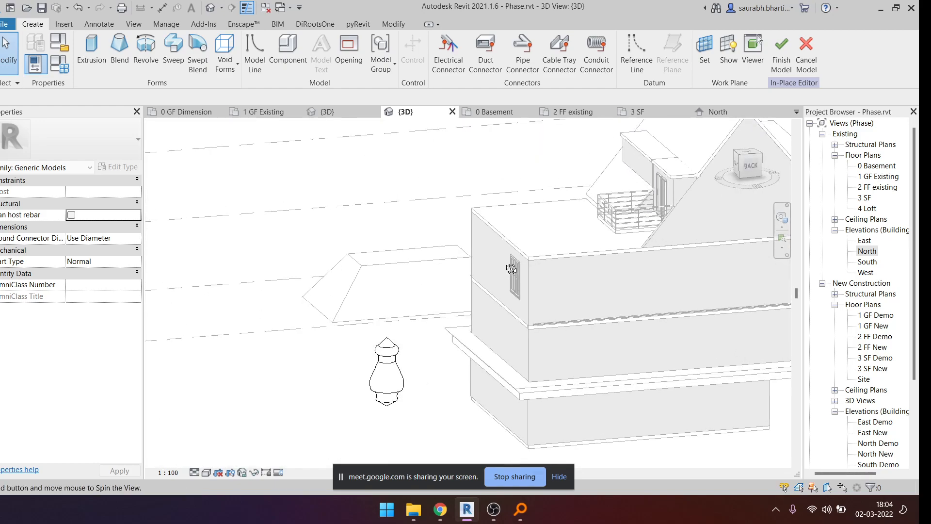
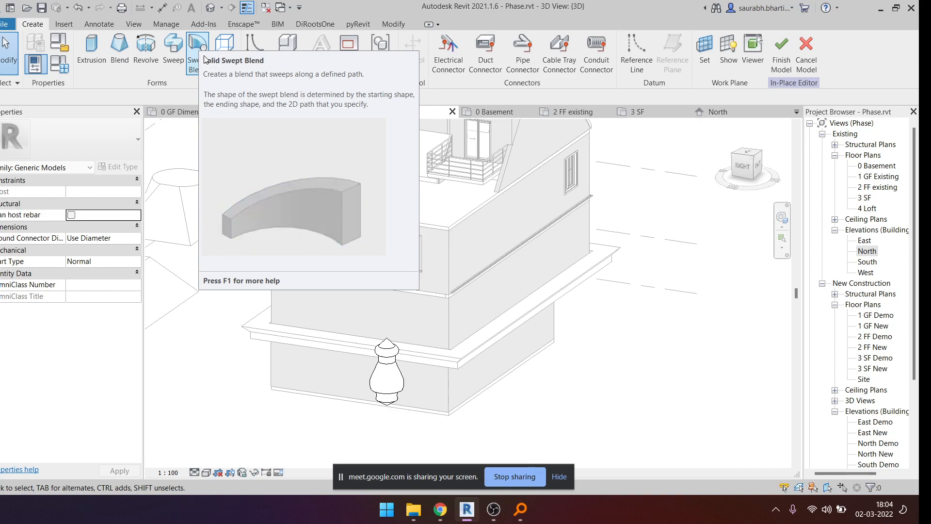
- Start a solid swept blend with a picked path and pick the floor slab's long edge on the gabled side of the building
left_click(198, 53)
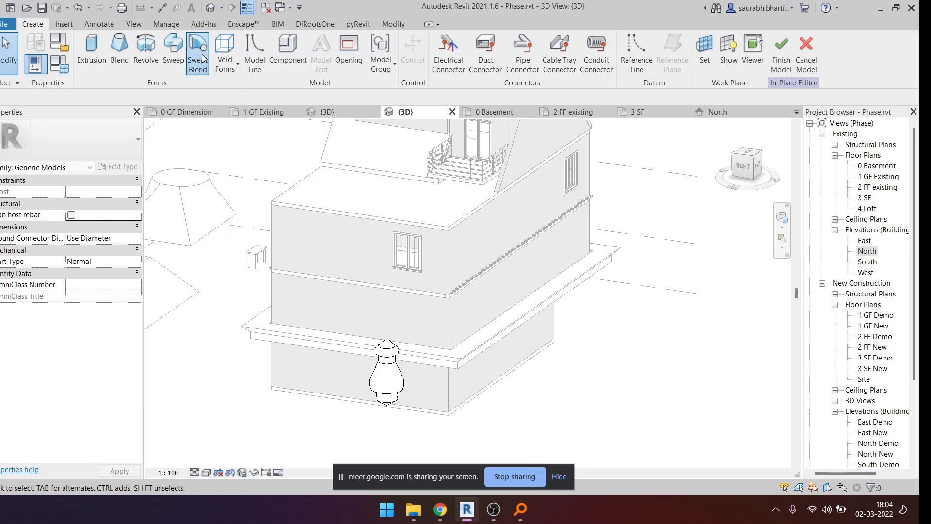
scroll(339, 189, "down", 1)
left_click(459, 67)
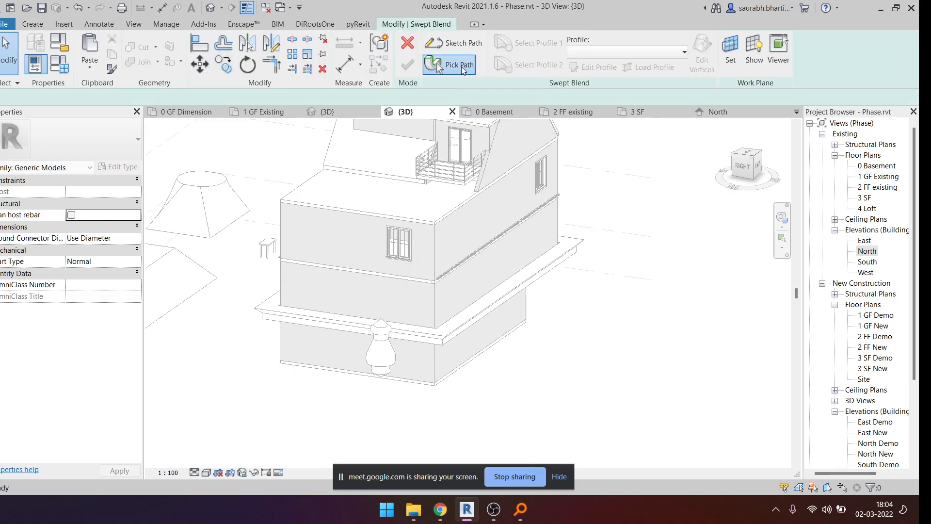
scroll(493, 205, "down", 2)
middle_click_drag(494, 208, 461, 251, "shift")
scroll(490, 204, "up", 3)
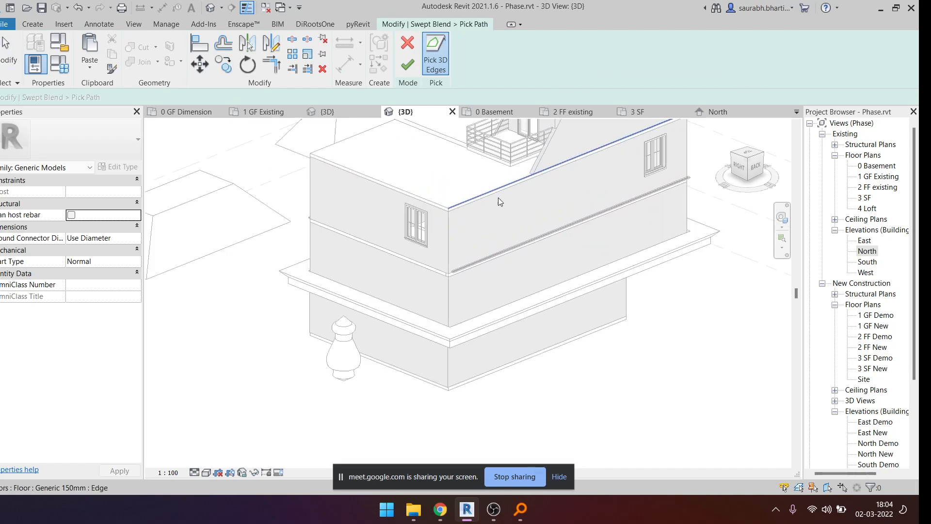
scroll(509, 199, "down", 2)
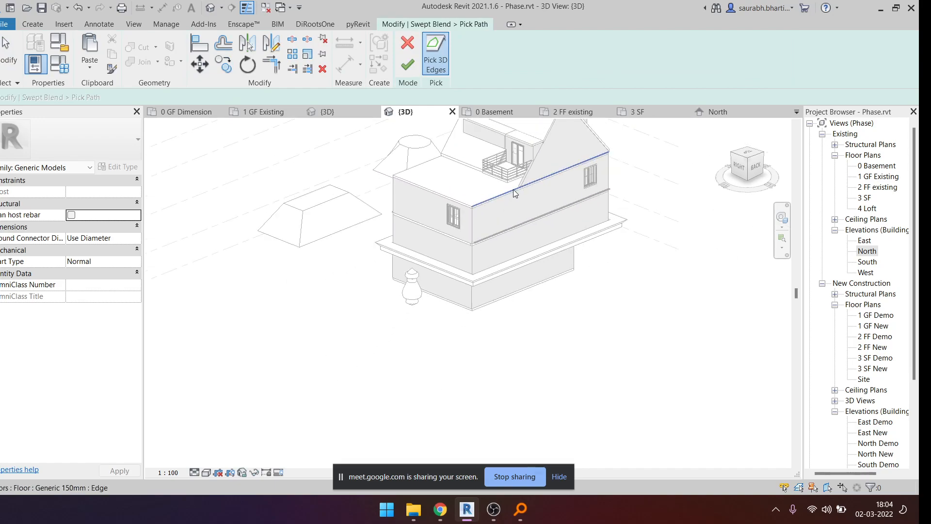
scroll(496, 202, "up", 6)
left_click(475, 212)
- Try to finish the swept blend path with a second edge around the corner added to it
scroll(467, 225, "down", 4)
middle_click_drag(468, 225, 577, 270, "shift")
middle_click_drag(520, 251, 448, 250, "shift")
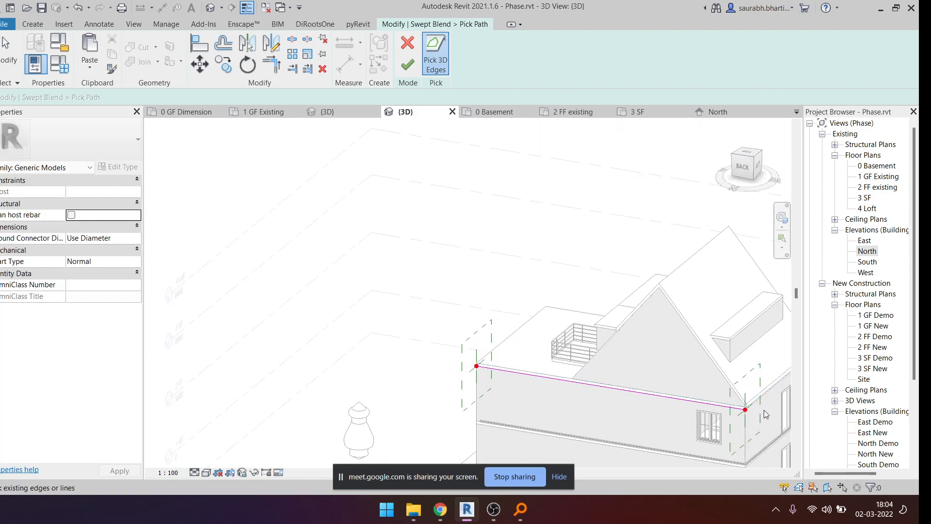
scroll(763, 407, "down", 4)
middle_click_drag(763, 406, 458, 177, "shift")
left_click(409, 68)
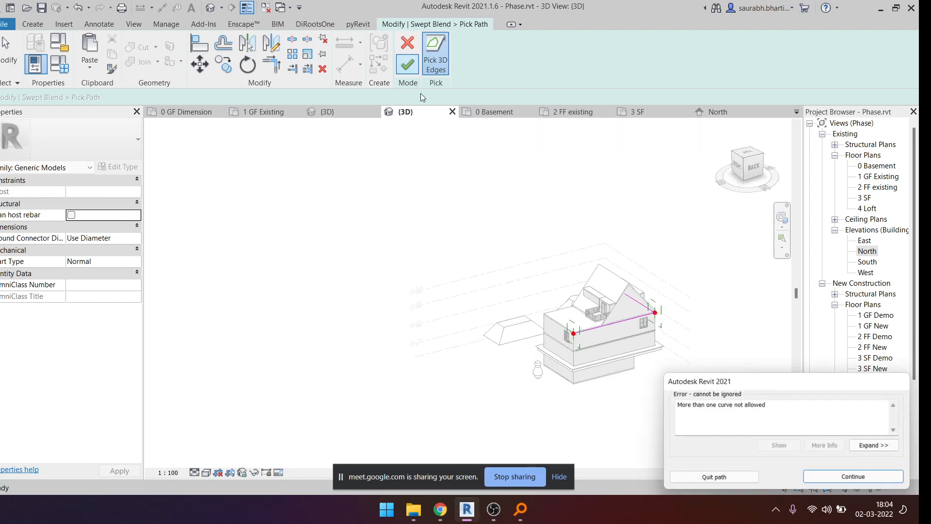
- Remove the second edge from the swept blend path and finish the path with only the gabled side's edge
key("Return")
middle_click_drag(690, 354, 692, 354, "shift")
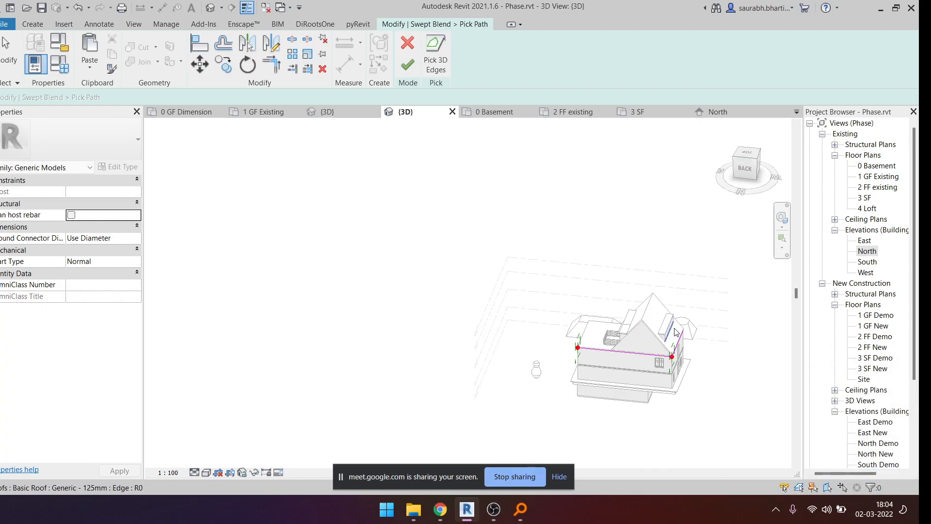
scroll(690, 343, "up", 4)
key("Escape")
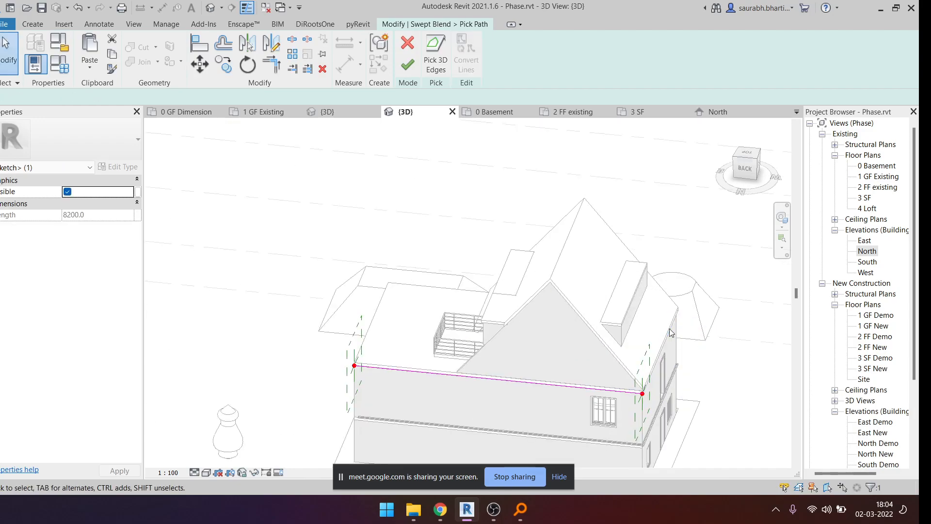
scroll(509, 310, "down", 2)
middle_click_drag(510, 310, 520, 256, "shift")
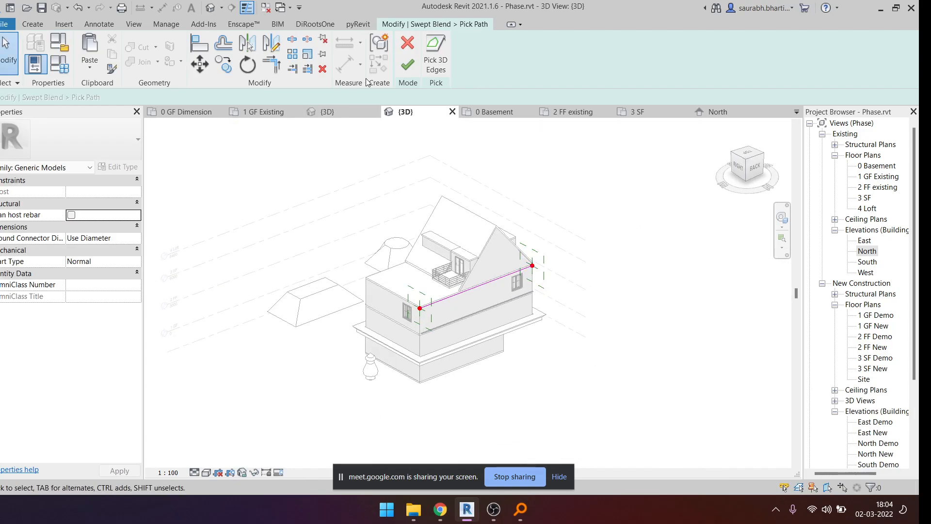
left_click(409, 63)
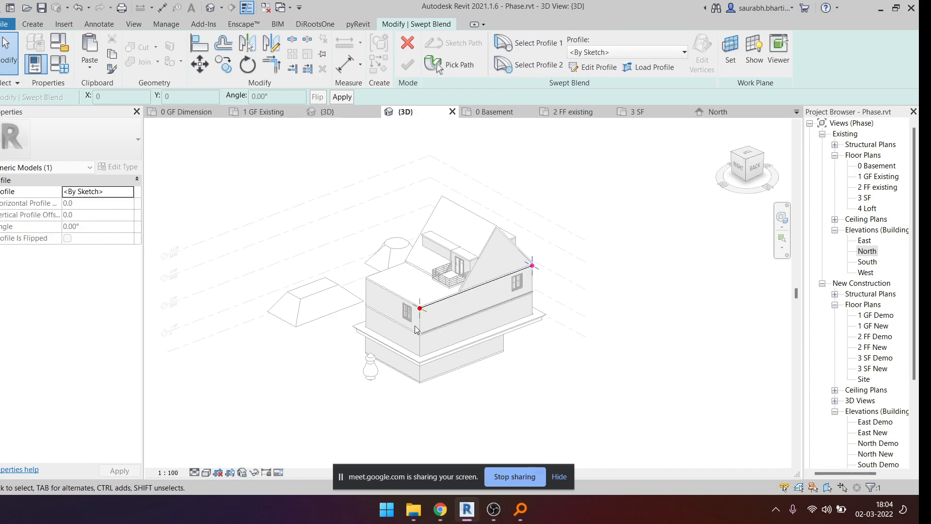
- Open the first profile for sketching in the right-side view and try a rectangle from the path's end point
scroll(452, 244, "up", 3)
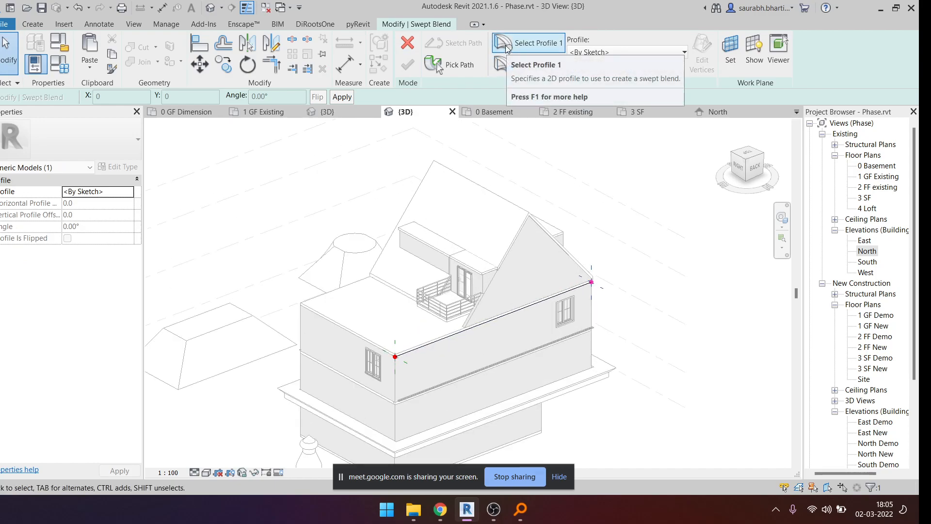
left_click(739, 167)
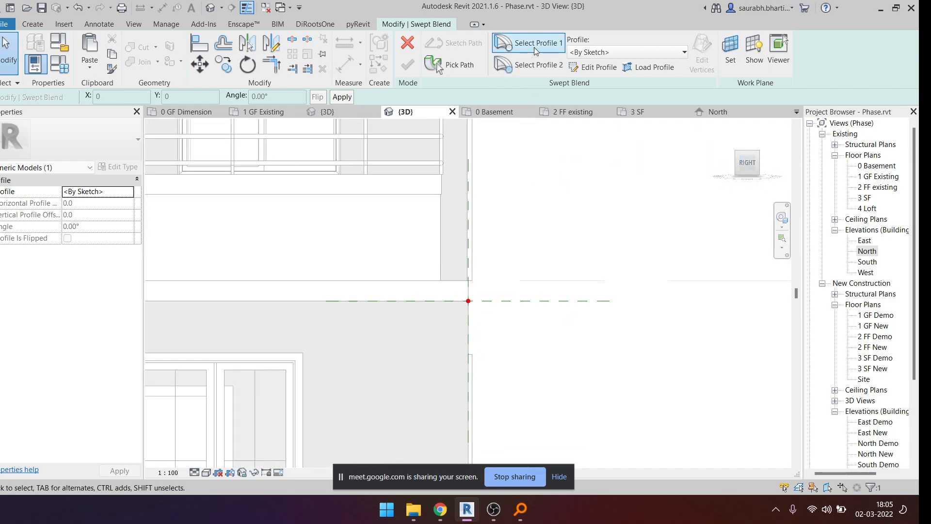
left_click(596, 67)
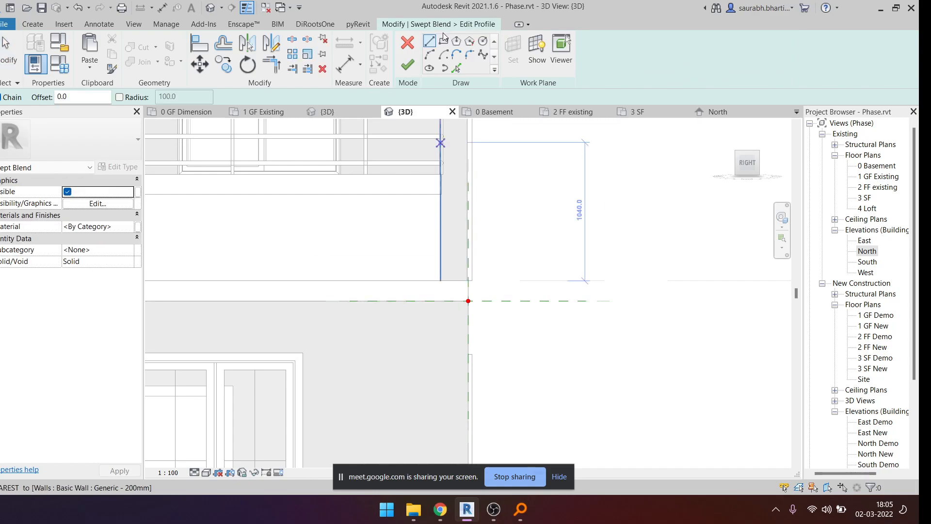
left_click(443, 41)
left_click(468, 300)
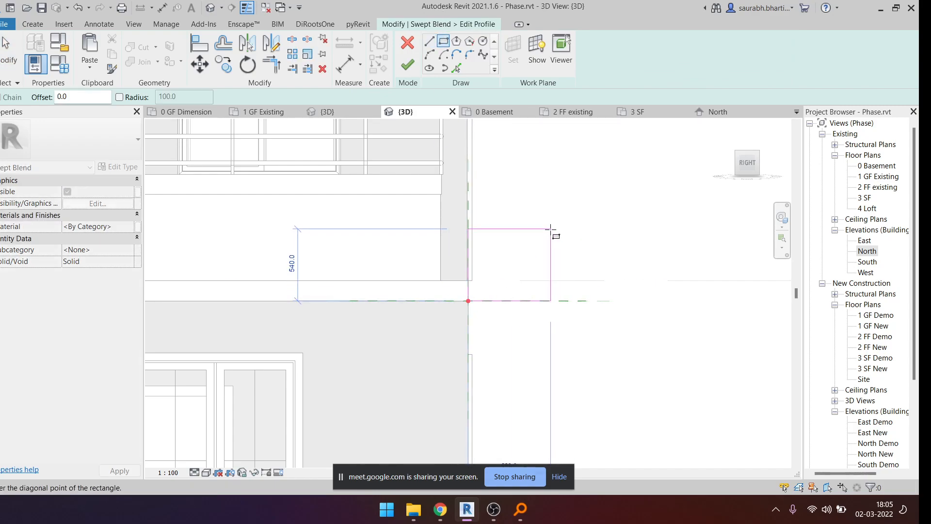
- Sketch a closed four-sided profile with one slanted side from the path's end point, about 1121 mm wide at the base
left_click(429, 40)
left_click(468, 300)
left_click(535, 198)
left_click(617, 198)
left_click(617, 300)
left_click(467, 300)
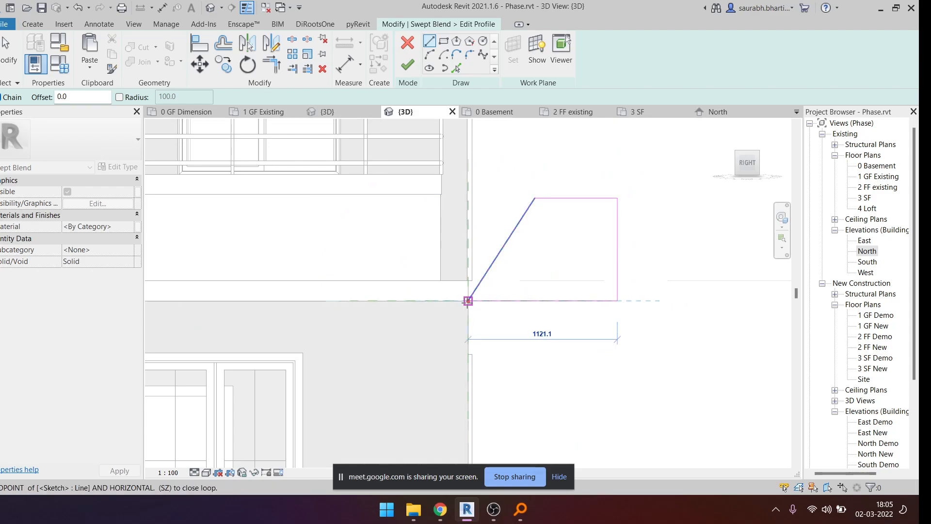
key("Escape")
key("Escape")
- Check the first profile's position against the building in an angled 3D view and finish its sketch
scroll(494, 280, "down", 2)
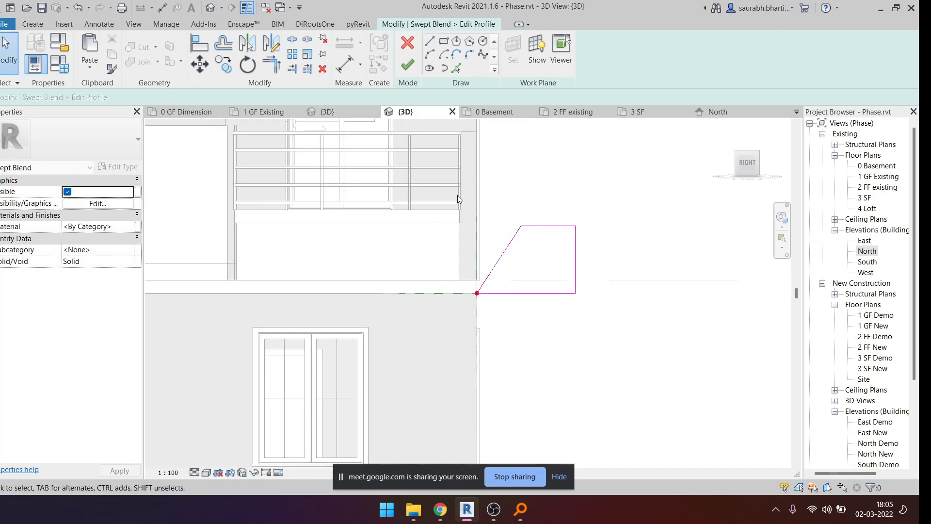
middle_click_drag(523, 303, 461, 308, "shift")
scroll(266, 301, "down", 1)
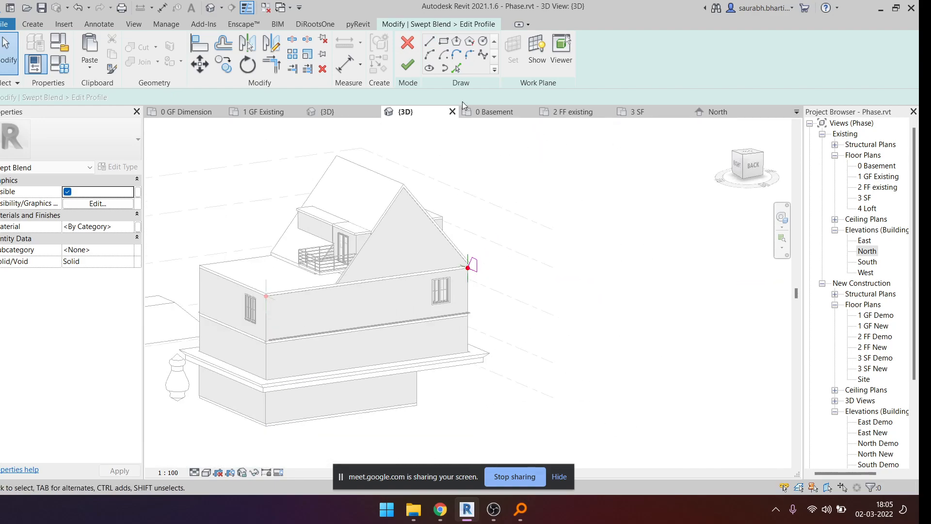
left_click_drag(508, 317, 446, 234)
left_click(428, 140)
left_click(408, 64)
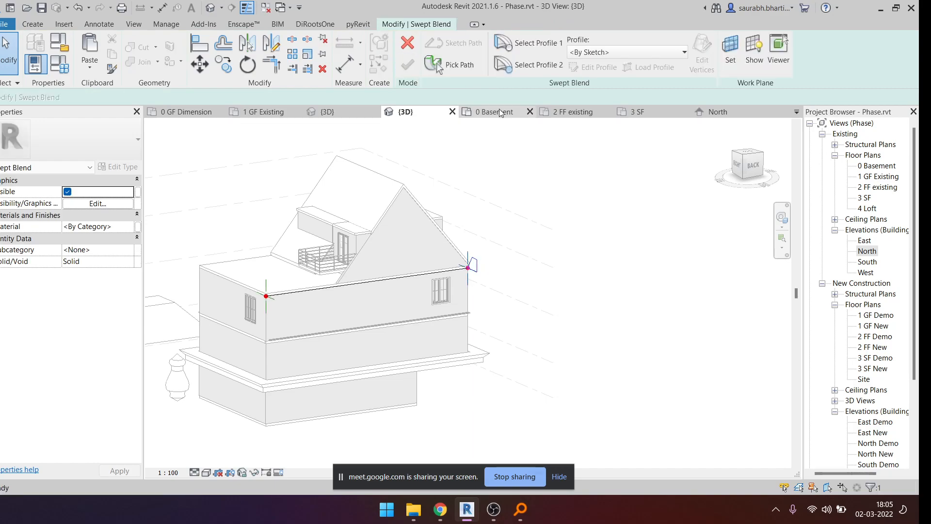
- Select the second profile at the path's other end and open it for sketching in the right-side view
left_click(531, 68)
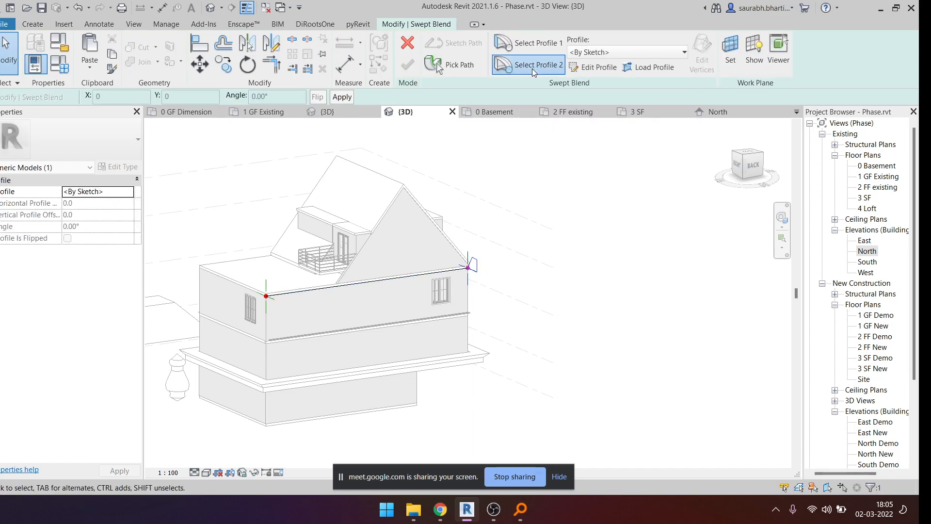
left_click(585, 67)
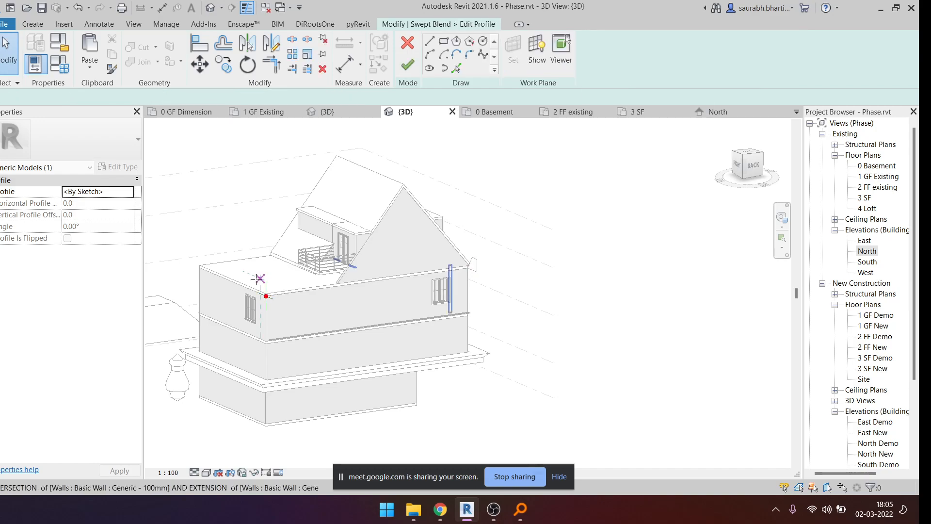
scroll(279, 305, "up", 5)
left_click(738, 166)
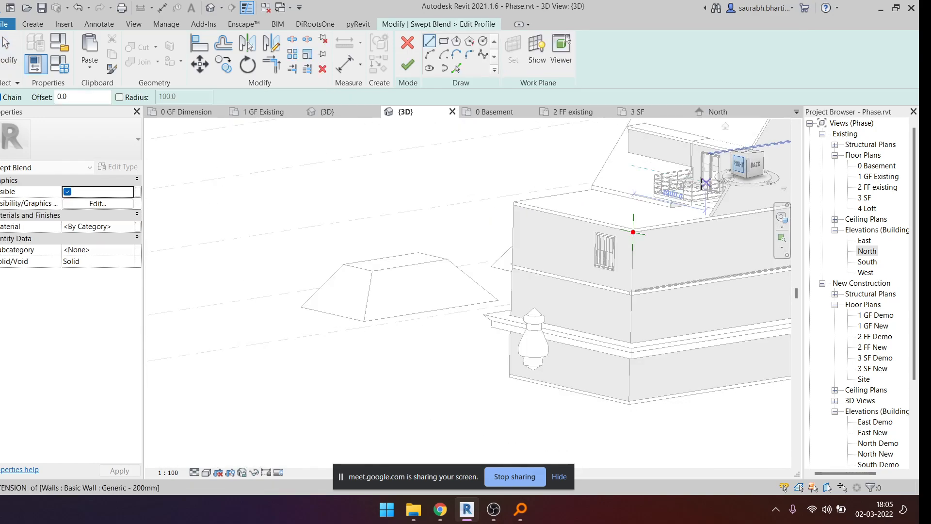
scroll(600, 298, "up", 8)
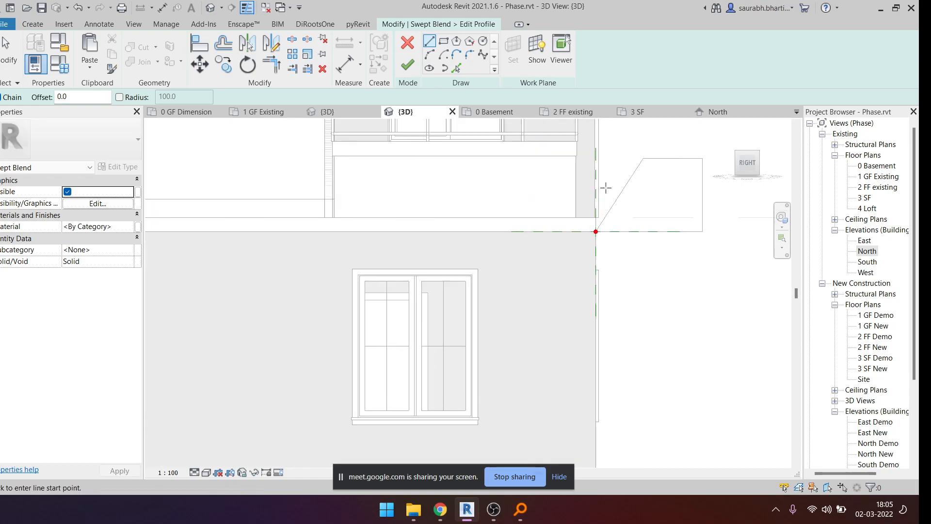
- Sketch a rectangle about 770 mm high from the path point to the first profile's outer upper corner, and finish the second profile
left_click(595, 231)
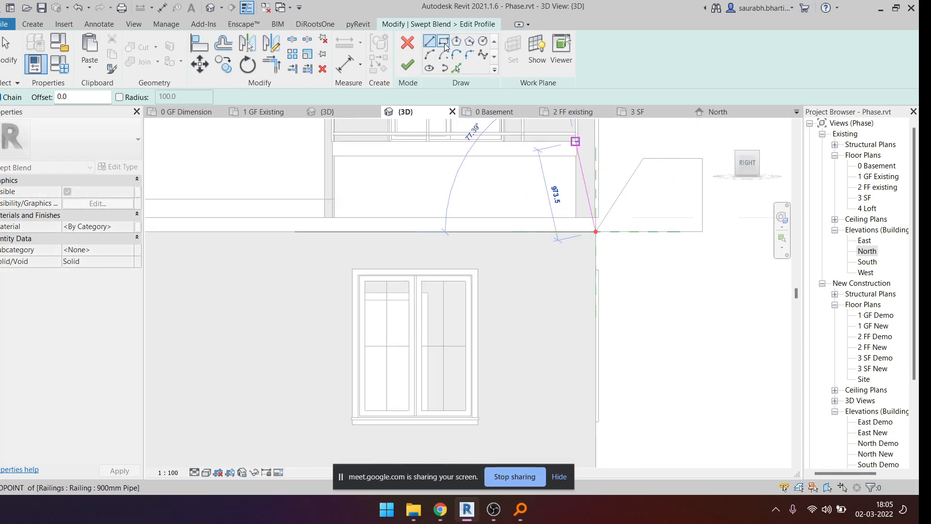
left_click(443, 42)
left_click(595, 231)
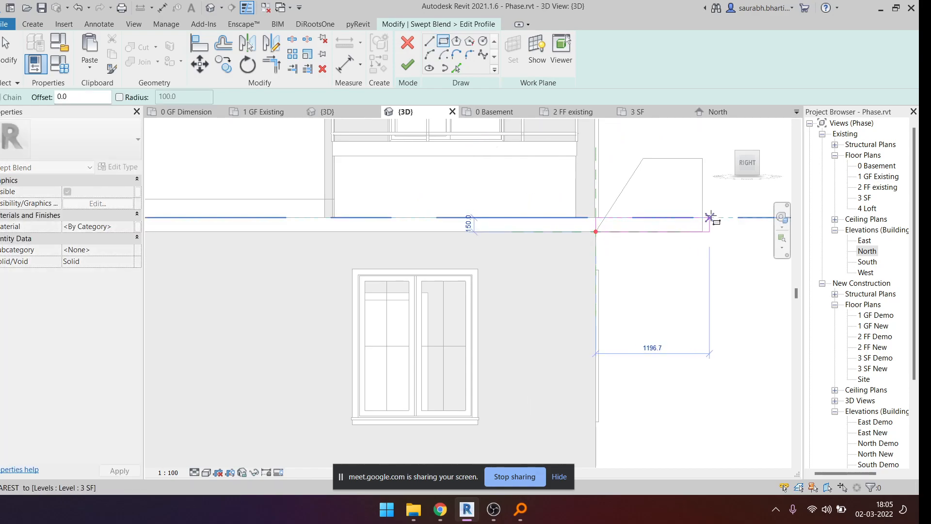
scroll(707, 160, "up", 5)
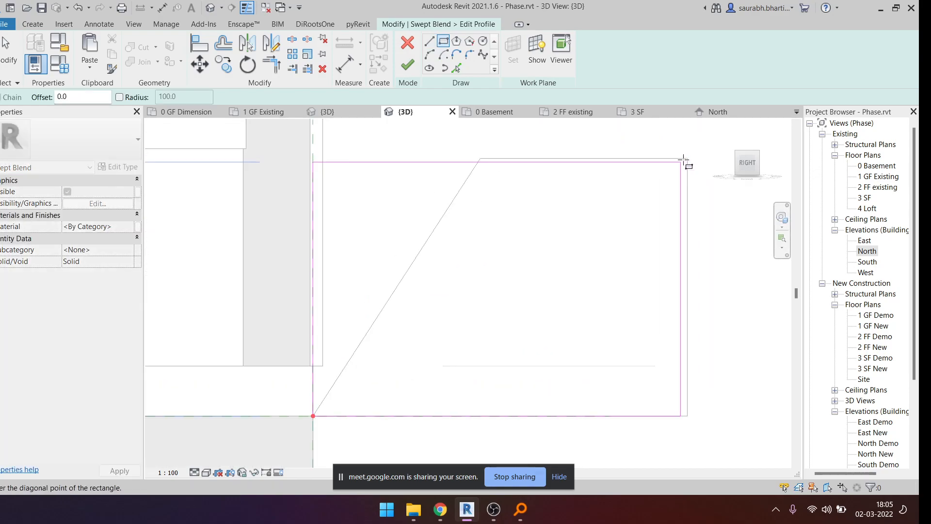
scroll(684, 160, "down", 3)
scroll(602, 183, "down", 5)
middle_click_drag(642, 301, 531, 351, "shift")
left_click(408, 65)
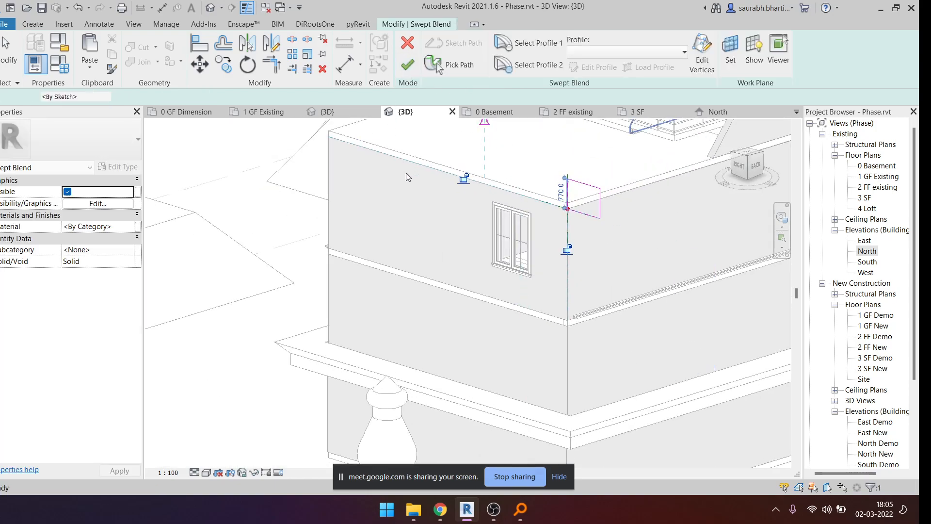
- Finish the swept blend and examine its slanted end profile from the left side of the building
scroll(412, 179, "down", 4)
left_click(407, 65)
middle_click_drag(566, 199, 541, 222, "shift")
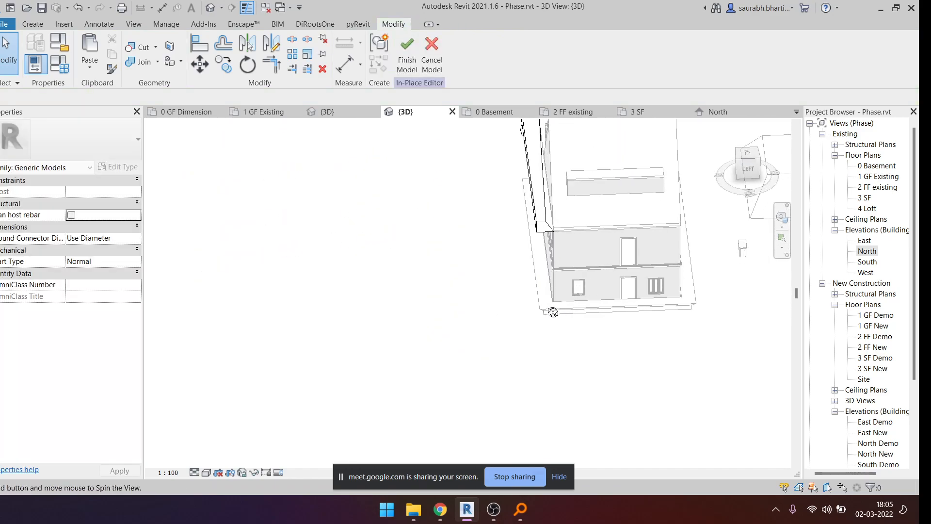
scroll(555, 217, "up", 2)
scroll(480, 270, "up", 1)
middle_click_drag(523, 266, 559, 356)
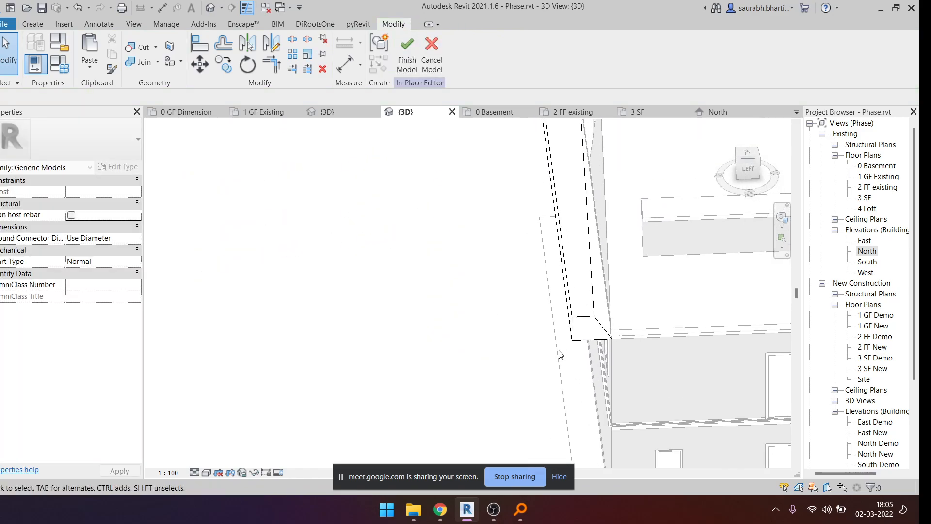
middle_click_drag(587, 316, 601, 377)
middle_click_drag(602, 378, 604, 378, "shift")
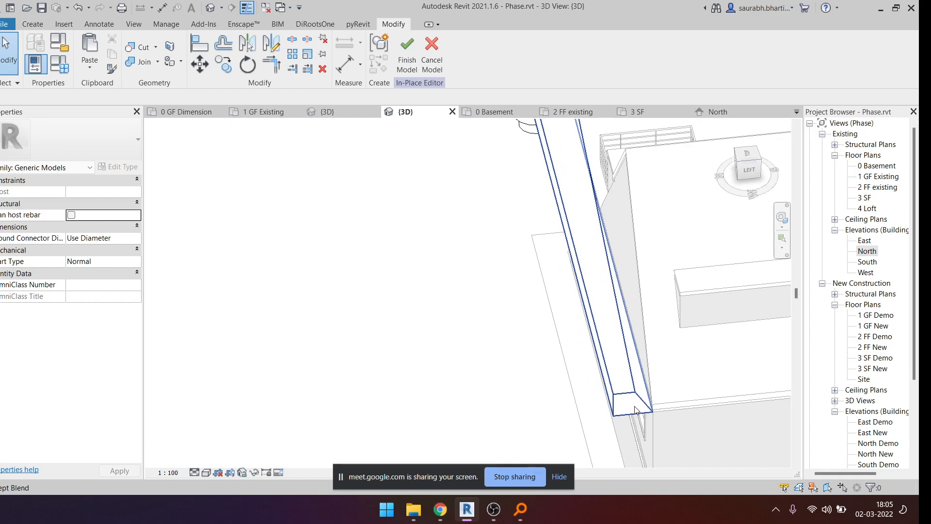
- Examine the swept blend and its two end profiles from the right and left sides of the building, highlighting the solid
middle_click_drag(596, 188, 747, 199, "shift")
middle_click_drag(247, 269, 363, 255, "shift")
left_click(742, 166)
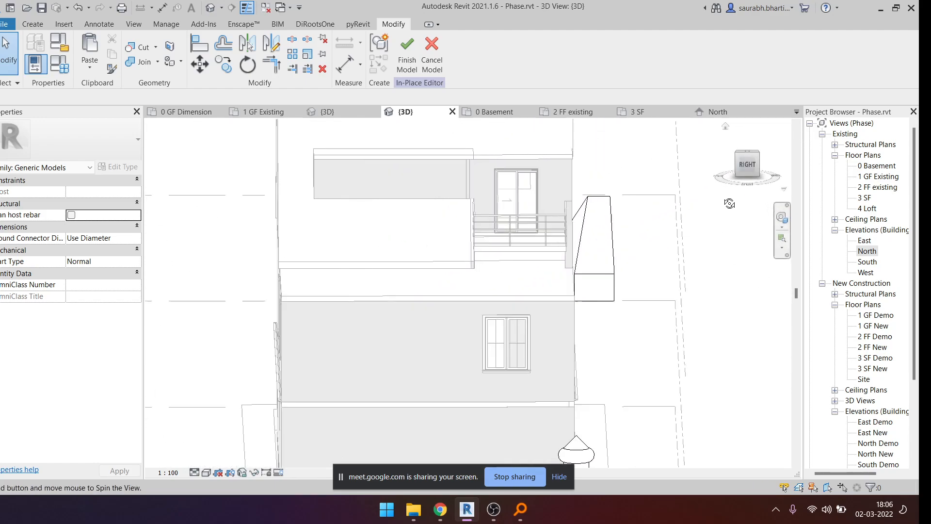
left_click(597, 285)
middle_click_drag(585, 280, 332, 313, "shift")
left_click(527, 264)
scroll(528, 264, "up", 3)
left_click(649, 258)
scroll(509, 269, "down", 4)
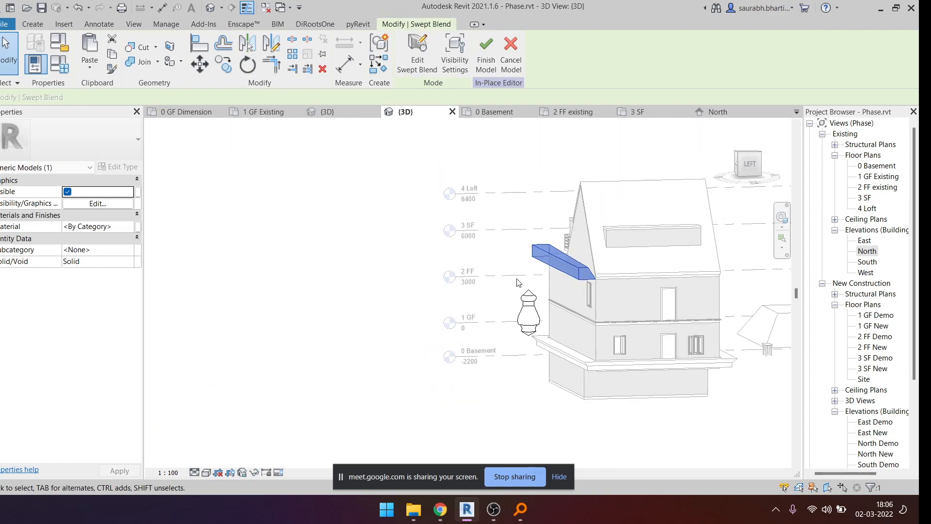
scroll(517, 282, "up", 5)
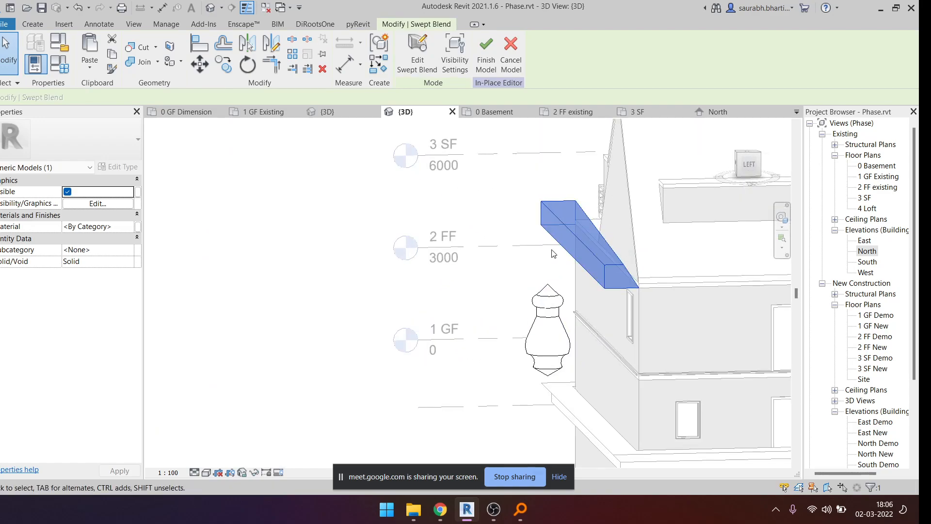
left_click(567, 274)
scroll(459, 284, "down", 3)
scroll(460, 283, "up", 3)
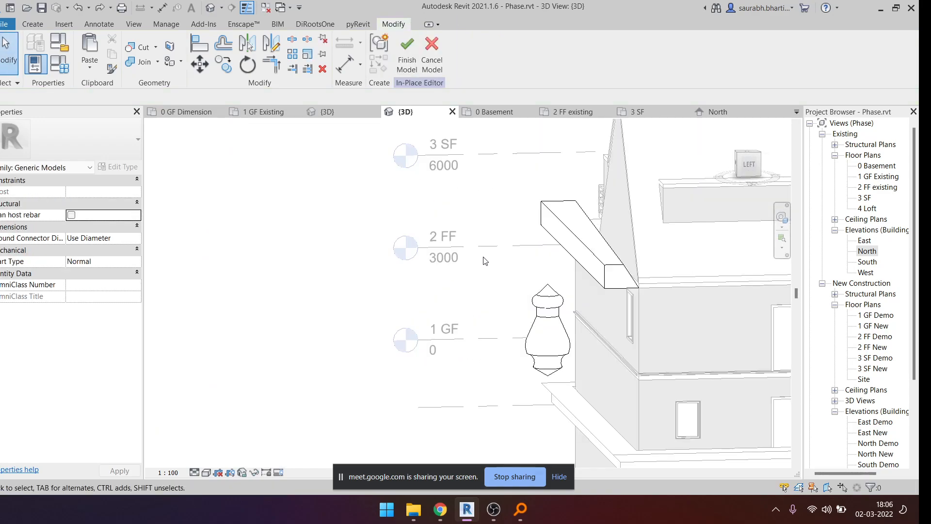
- Finish the in-place model containing the swept blend and view the whole building in 3D
scroll(484, 260, "down", 5)
left_click(421, 72)
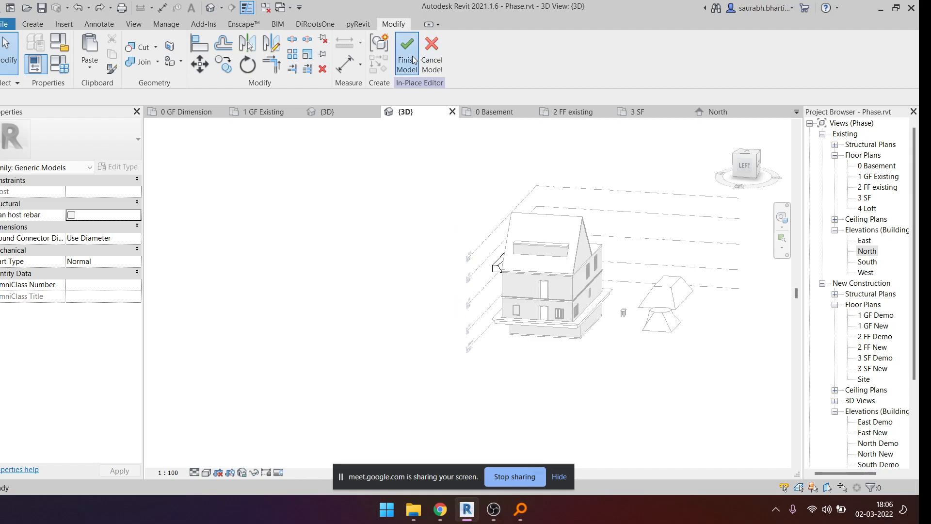
left_click(532, 300)
middle_click_drag(359, 267, 564, 278, "shift")
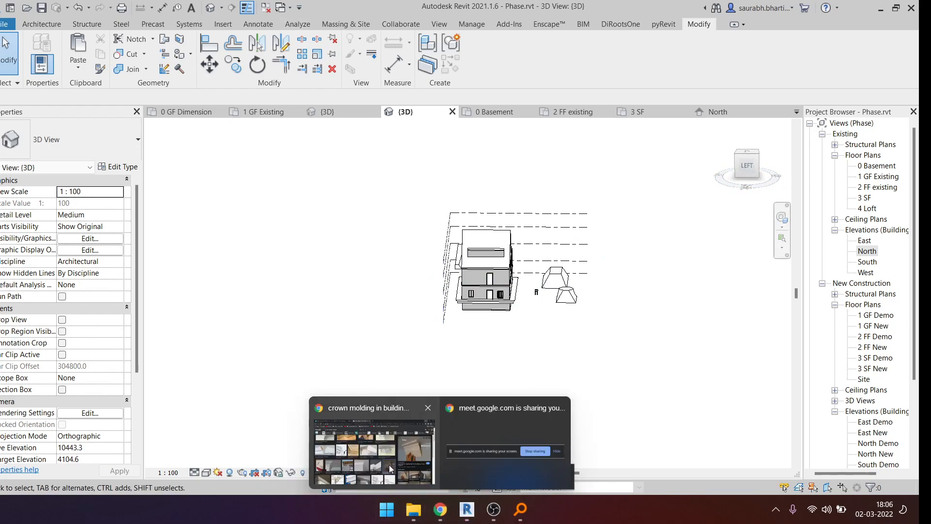
- Switch to the Chrome window showing the "crown molding in building" image search and enlarge it
left_click(392, 470)
double_click(477, 14)
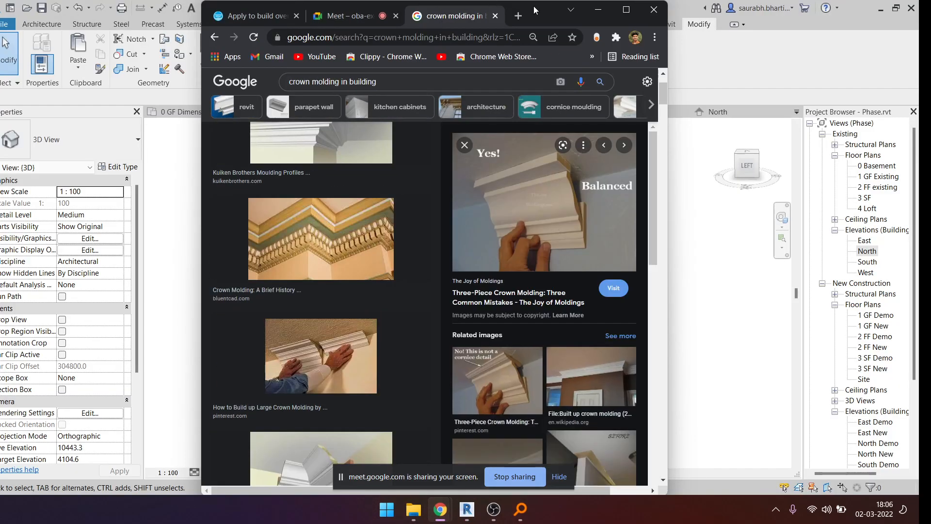
- Open YouTube in a new tab of the maximized browser window
left_click(626, 9)
left_click(440, 11)
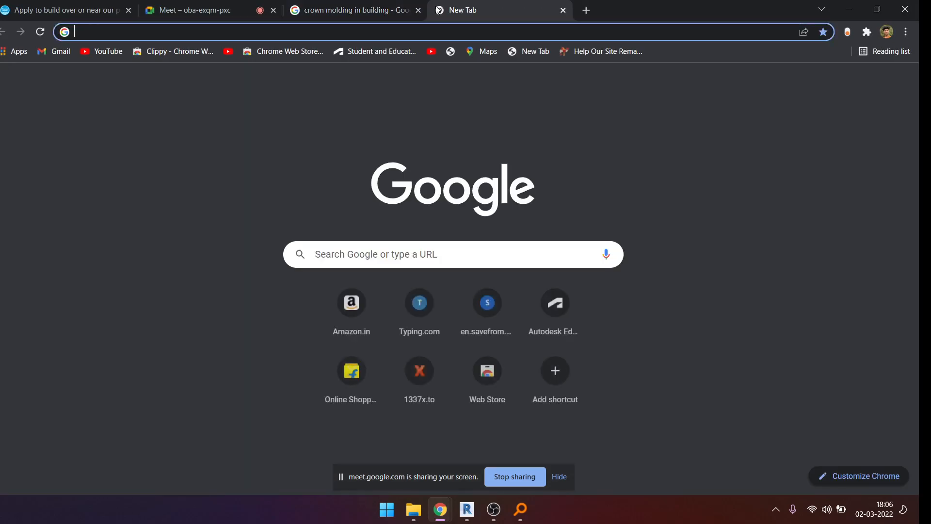
type("YO")
key("Return")
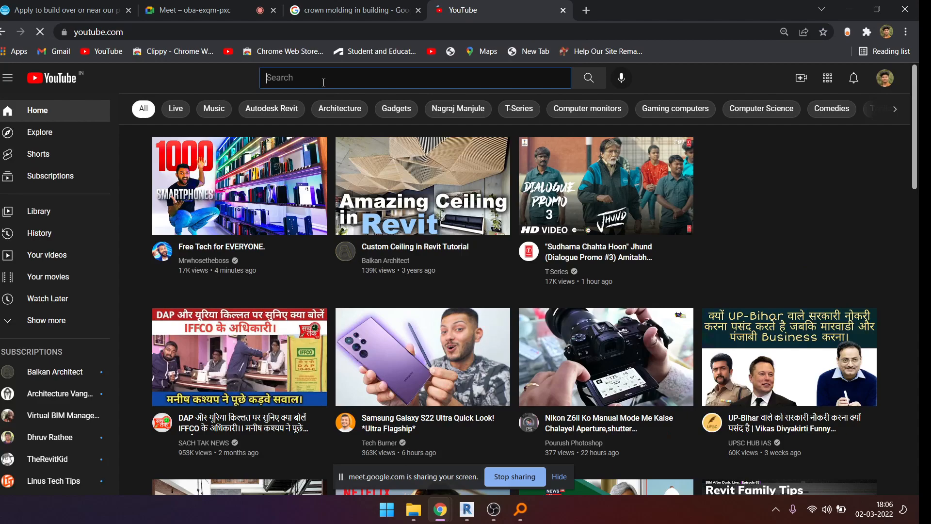
- Search YouTube for "bim hub" and open the BIM HUB channel
left_click(324, 82)
type("bim h")
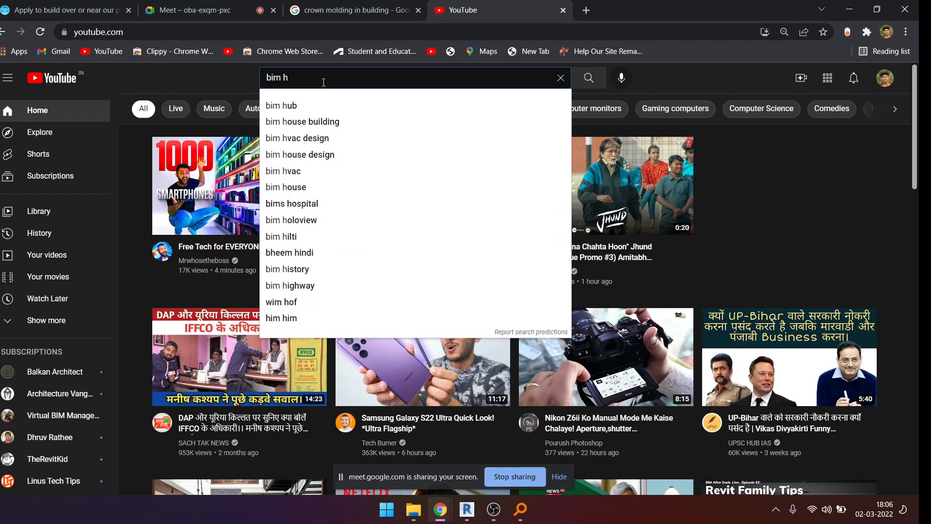
type("ub")
key("Return")
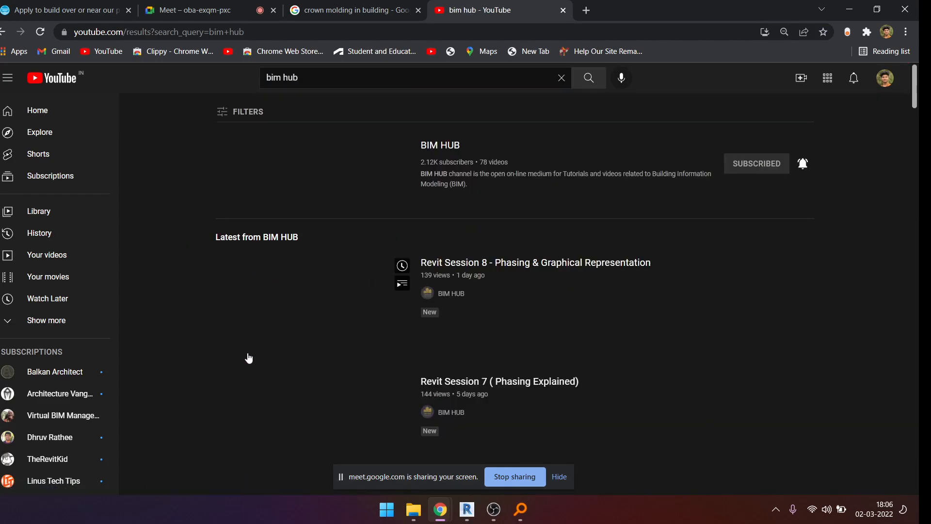
left_click(347, 164)
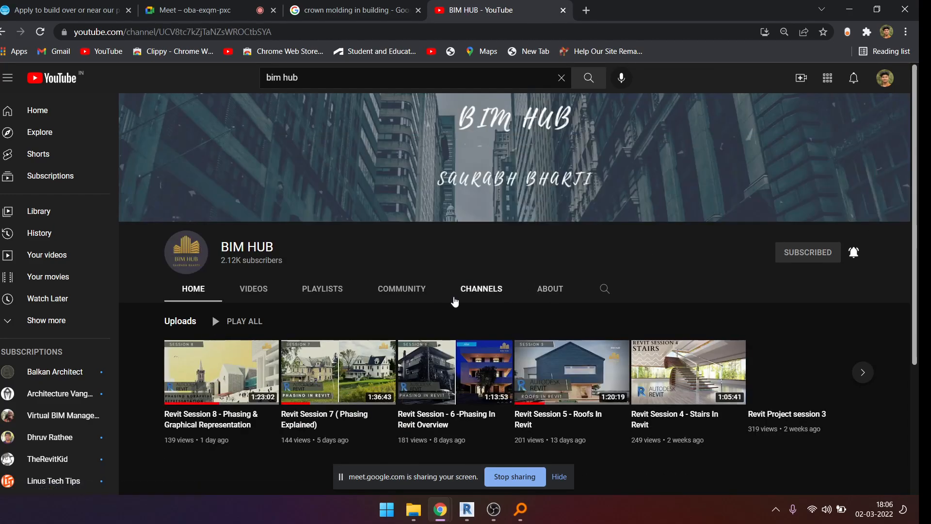
- Open the video "Revit Complete Project Part 2" from the channel's video list and pause it on the house facade image
left_click(253, 289)
scroll(504, 290, "down", 10)
scroll(509, 302, "down", 10)
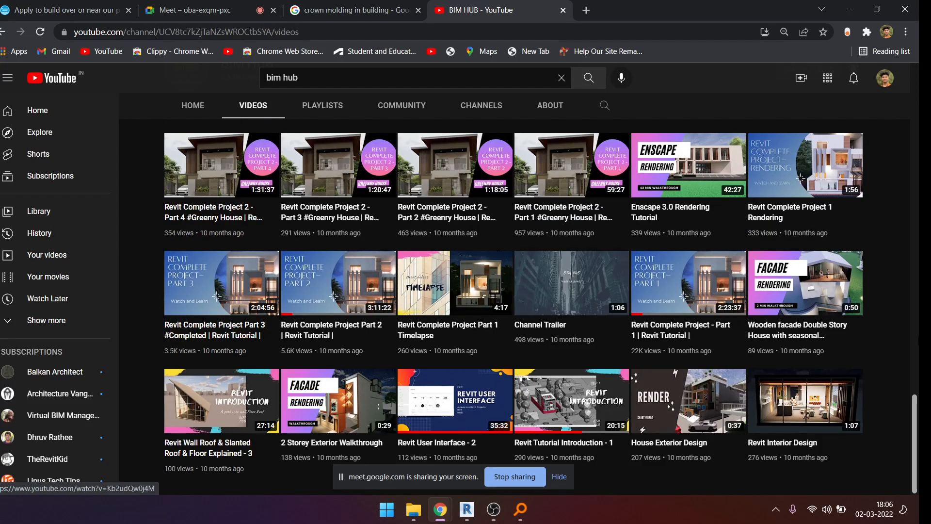
mouse_move(843, 213)
mouse_move(706, 319)
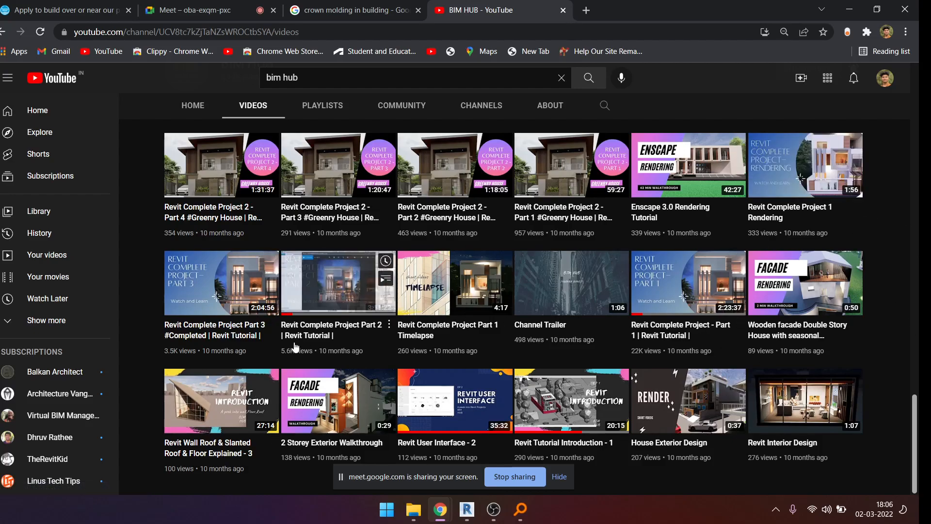
left_click(301, 280)
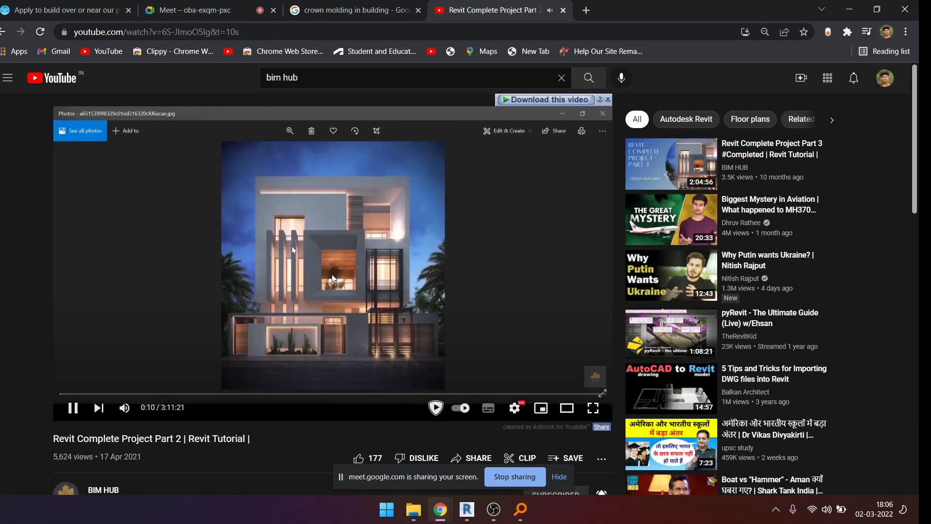
left_click(429, 181)
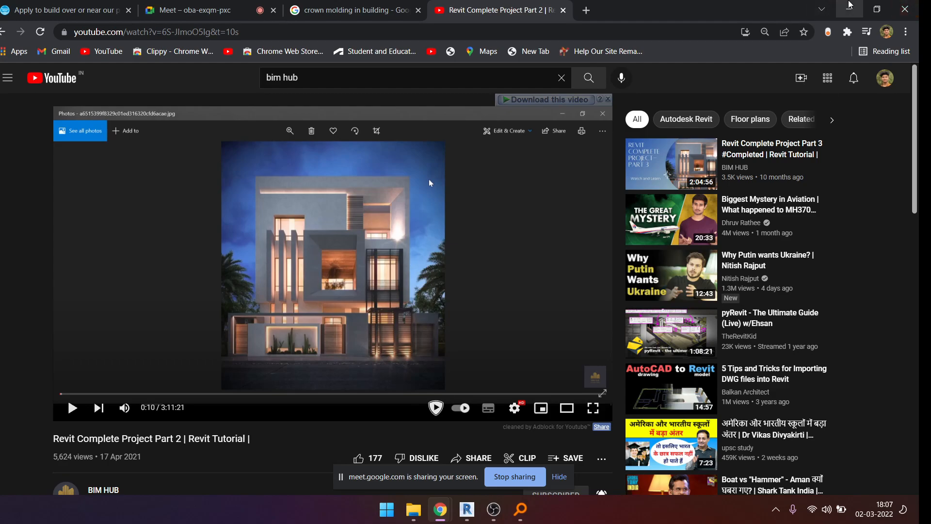
- Switch to Revit and turn the building's 3D view to look from the top
left_click(849, 9)
scroll(493, 298, "up", 5)
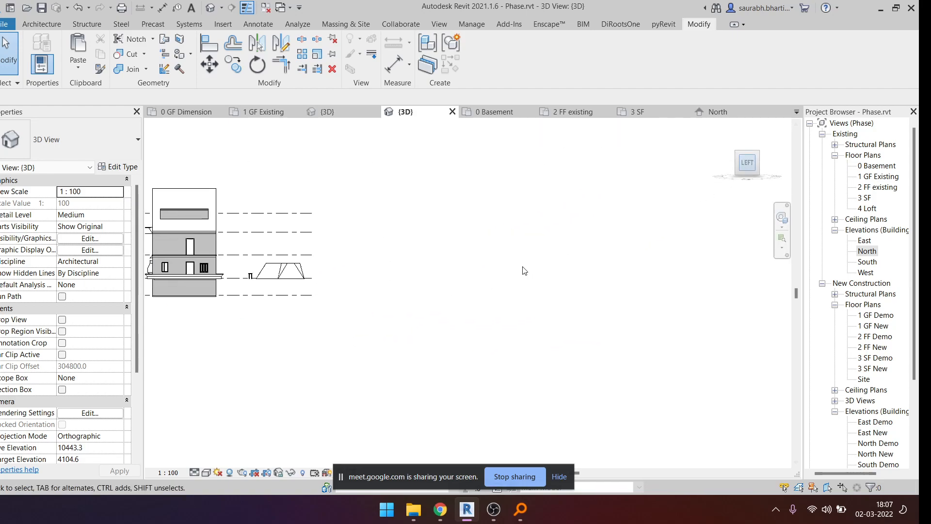
left_click(750, 152)
left_click(750, 151)
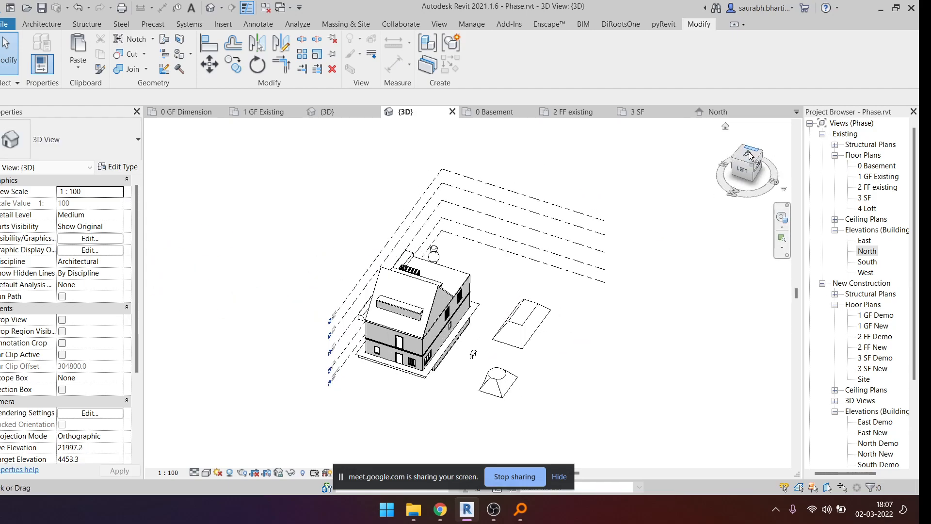
scroll(485, 247, "up", 7)
middle_click_drag(483, 248, 412, 340)
scroll(410, 322, "down", 6)
key("w")
key("a")
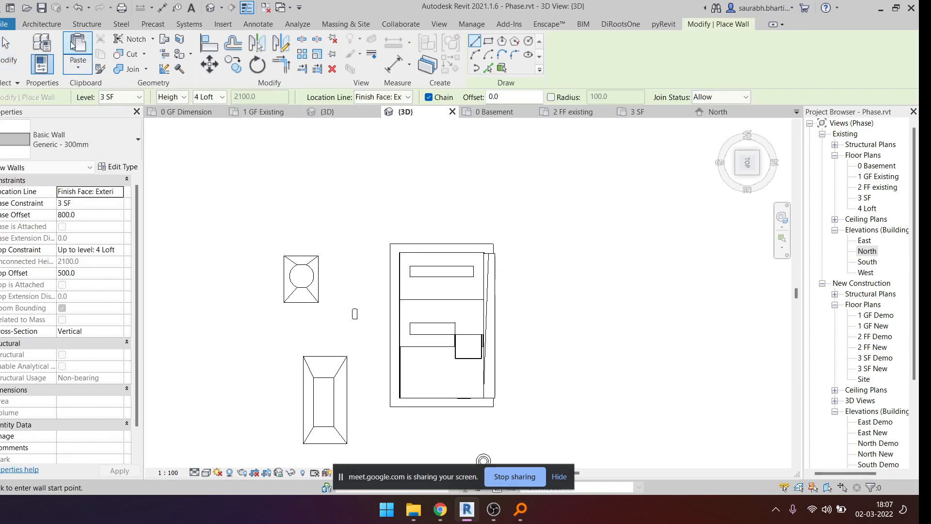
key("Escape")
key("Escape")
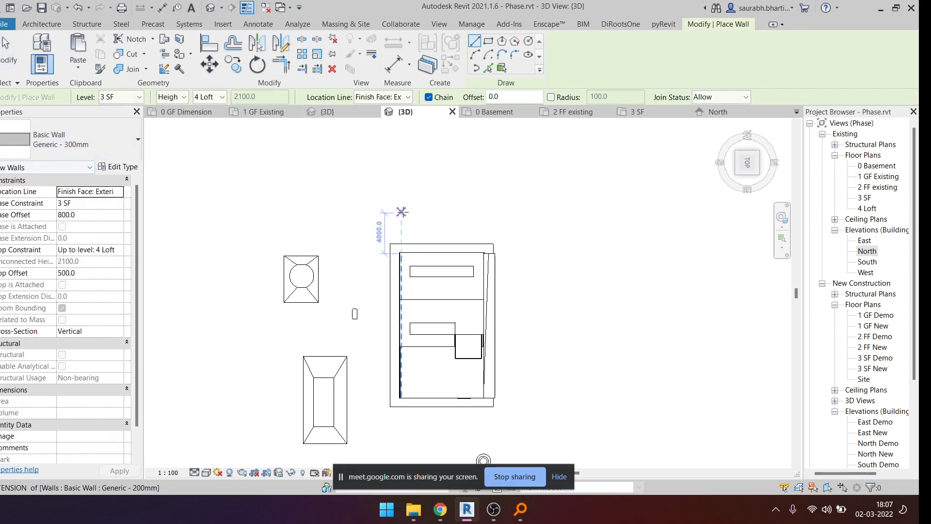
key("p")
scroll(451, 248, "down", 5)
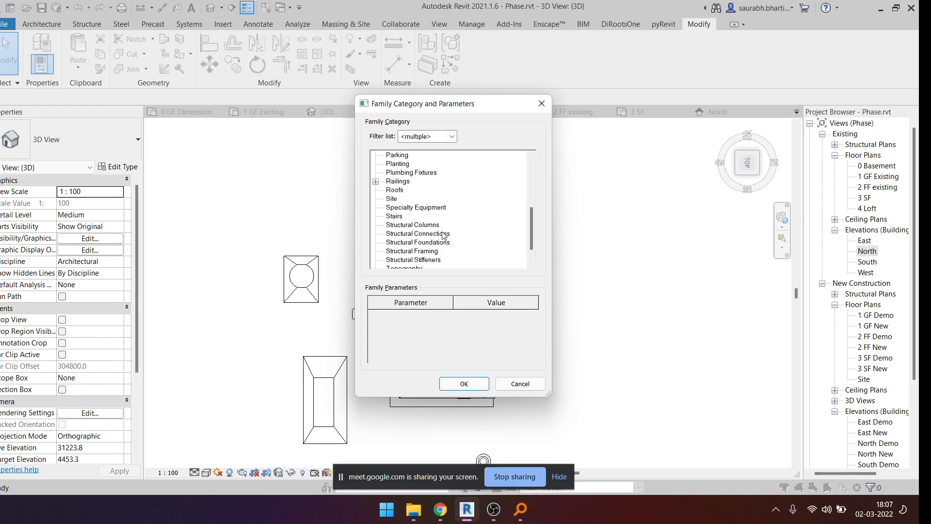
scroll(405, 214, "up", 5)
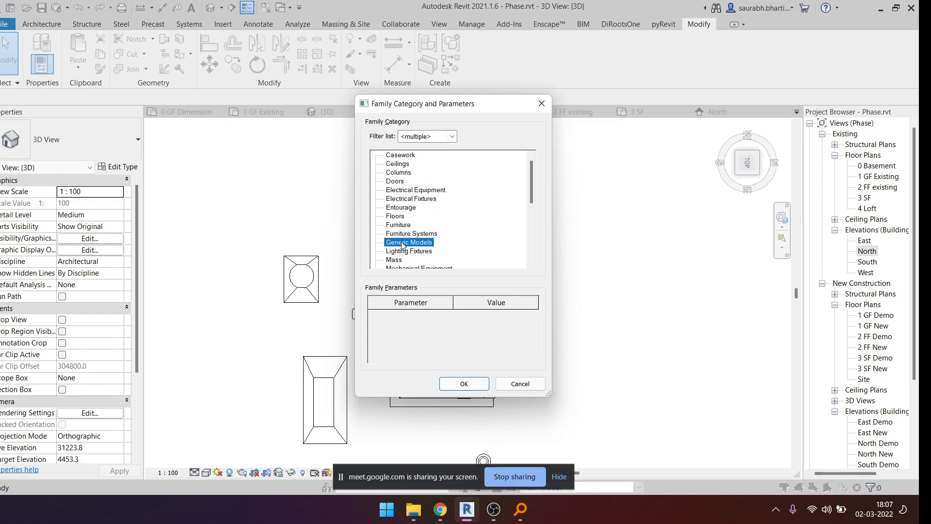
left_click(463, 384)
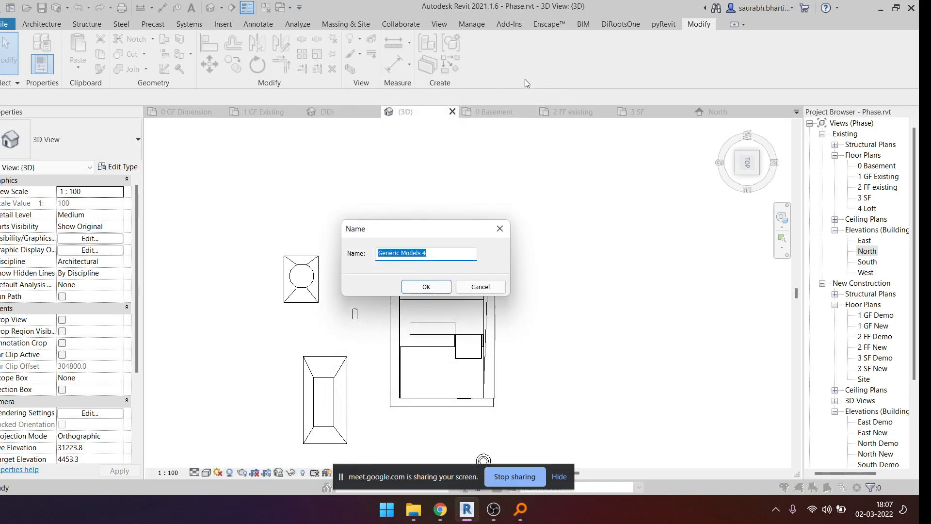
left_click(462, 290)
- Start an in-place model in the Walls category and accept the default name
key("p")
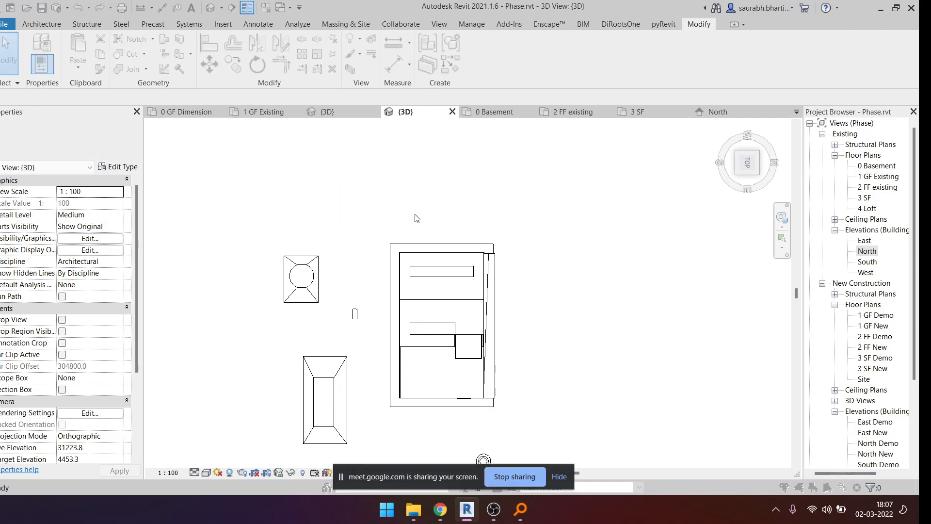
scroll(393, 236, "down", 5)
left_click(392, 191)
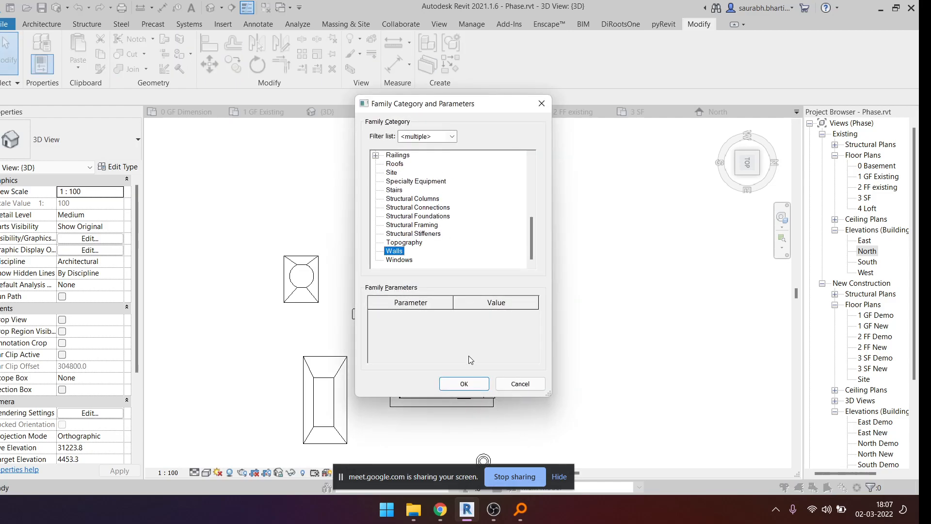
left_click(469, 386)
left_click(414, 288)
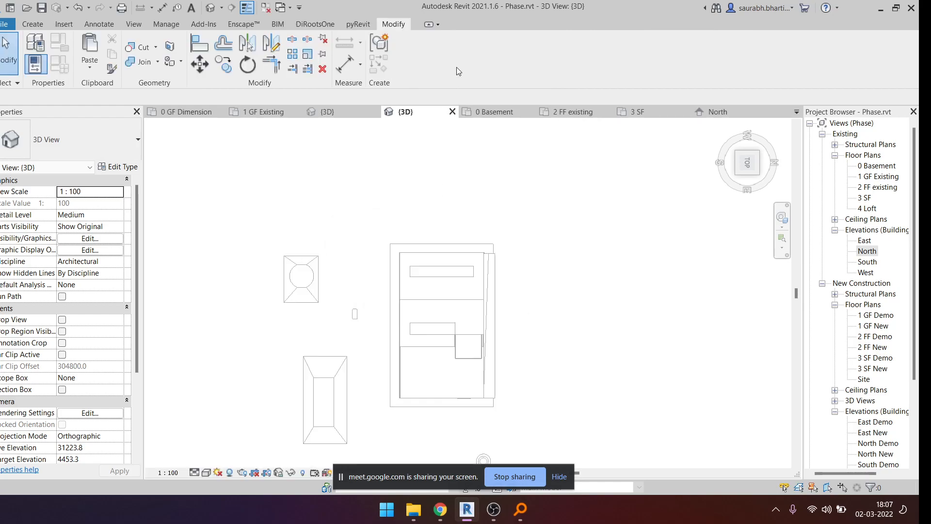
- Create a 100 mm extrusion from a long, narrow rectangle sketched beside the building and finish the in-place wall
left_click(41, 28)
left_click(94, 45)
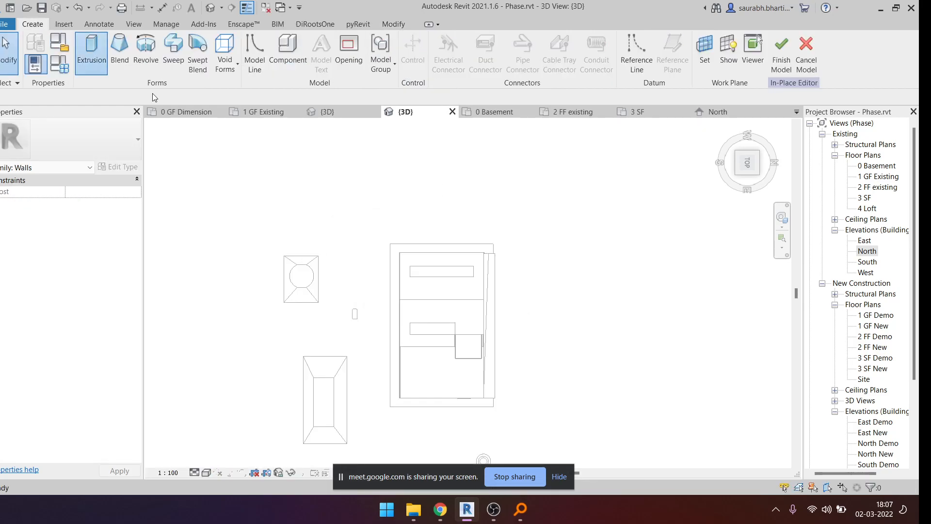
left_click(442, 41)
scroll(475, 218, "up", 3)
left_click(508, 229)
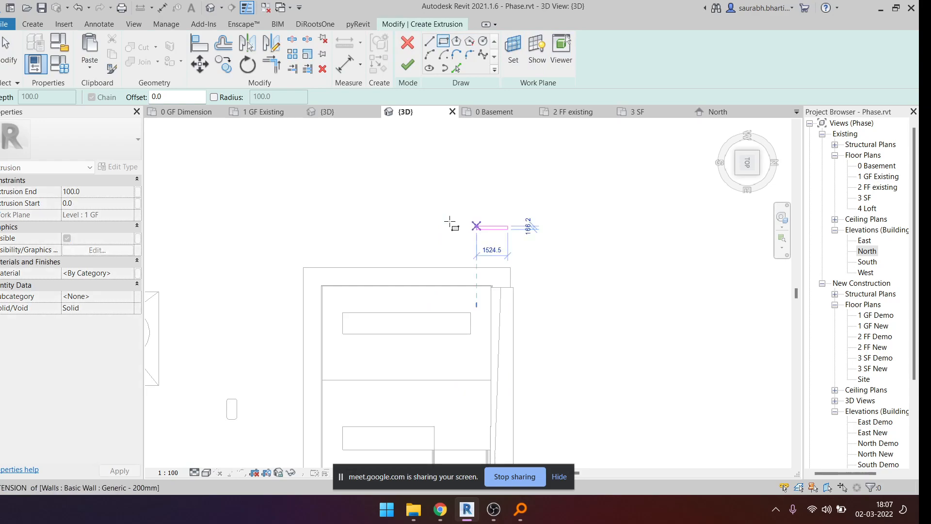
left_click(359, 208)
key("Escape")
key("Escape")
scroll(415, 194, "down", 3)
left_click(417, 204)
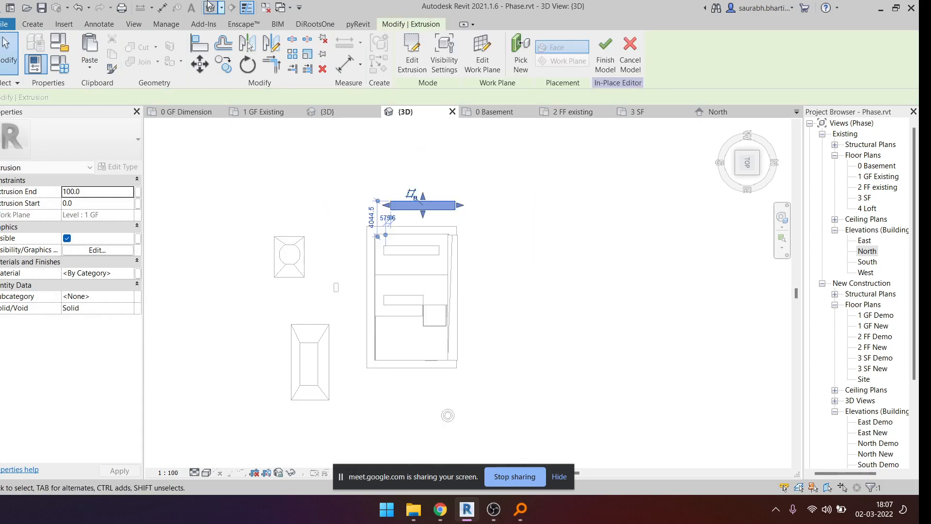
left_click(603, 51)
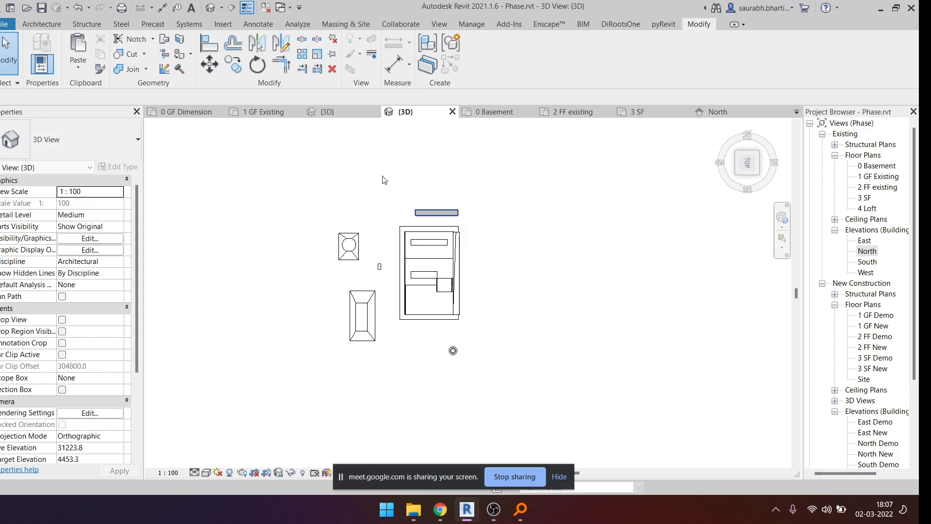
- Reshape the in-place wall with its shape handles into a shorter, taller block with a height of 2850 mm
left_click(209, 8)
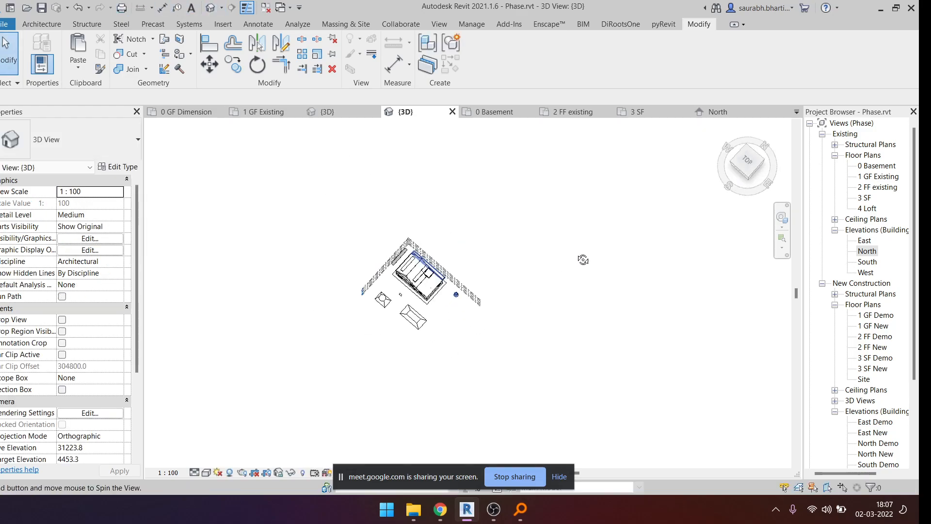
scroll(294, 340, "up", 3)
left_click(315, 320)
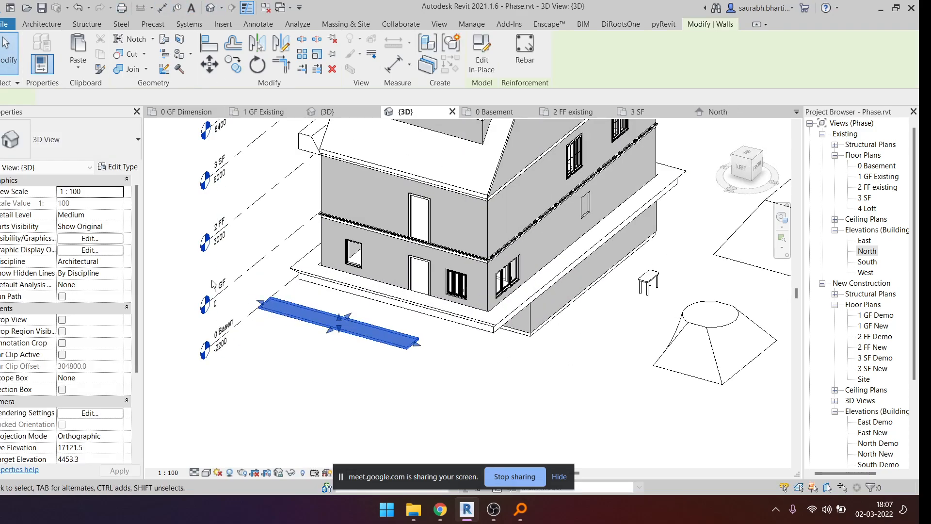
middle_click_drag(361, 313, 413, 302, "shift")
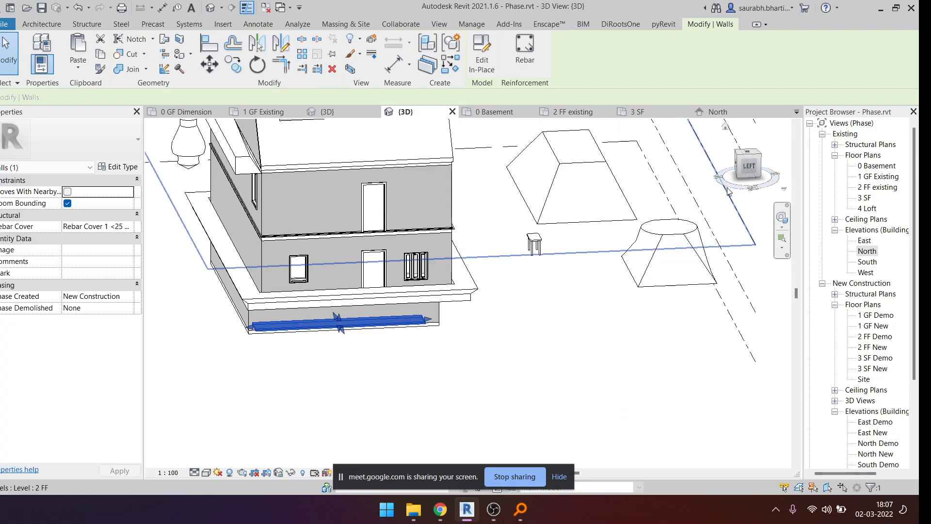
left_click(748, 167)
left_click_drag(468, 286, 420, 234)
middle_click_drag(432, 295, 359, 354, "shift")
middle_click_drag(369, 216, 429, 258, "shift")
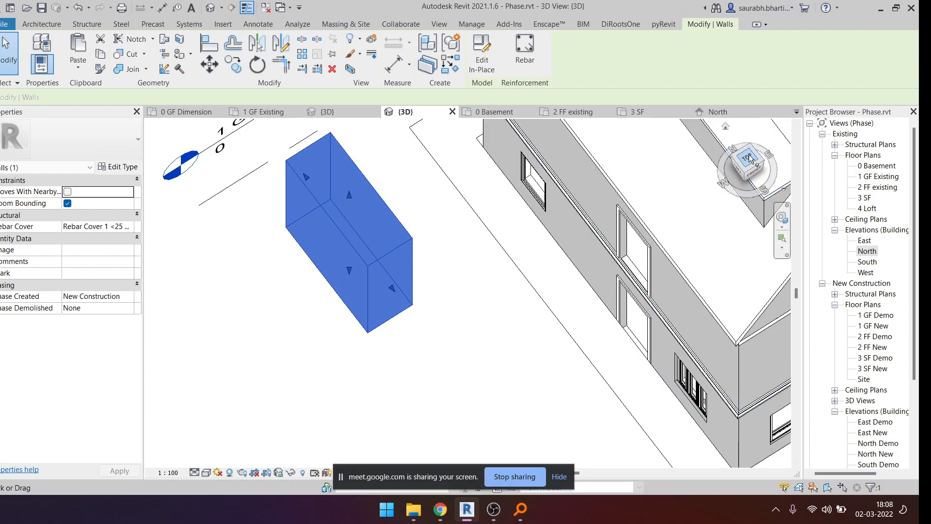
- Narrow the in-place wall to about 773 mm thick in the top view and open it for in-place editing
left_click(742, 171)
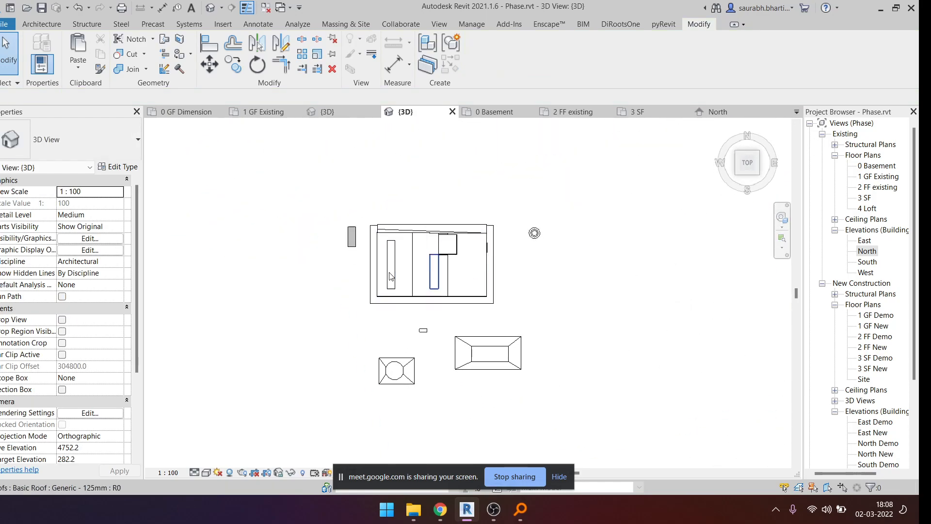
scroll(318, 203, "up", 5)
left_click(357, 173)
middle_click_drag(358, 172, 422, 246)
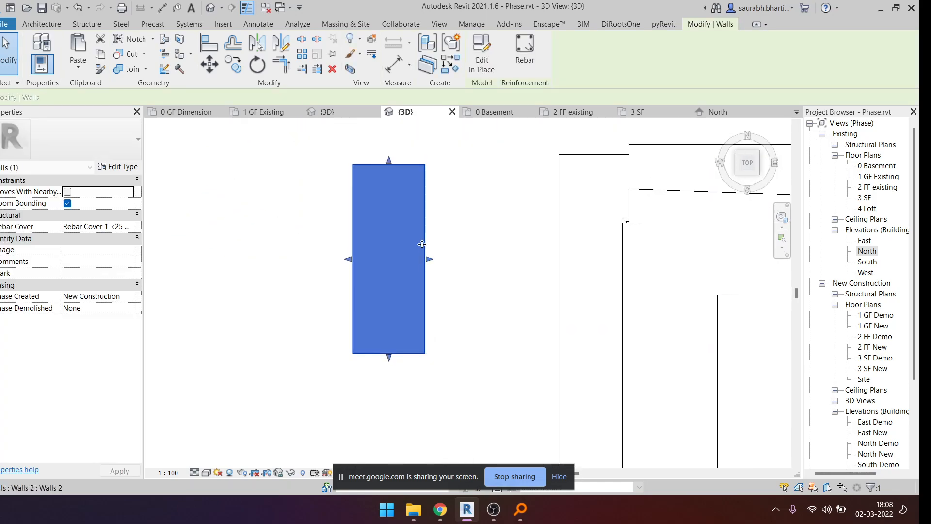
left_click(481, 53)
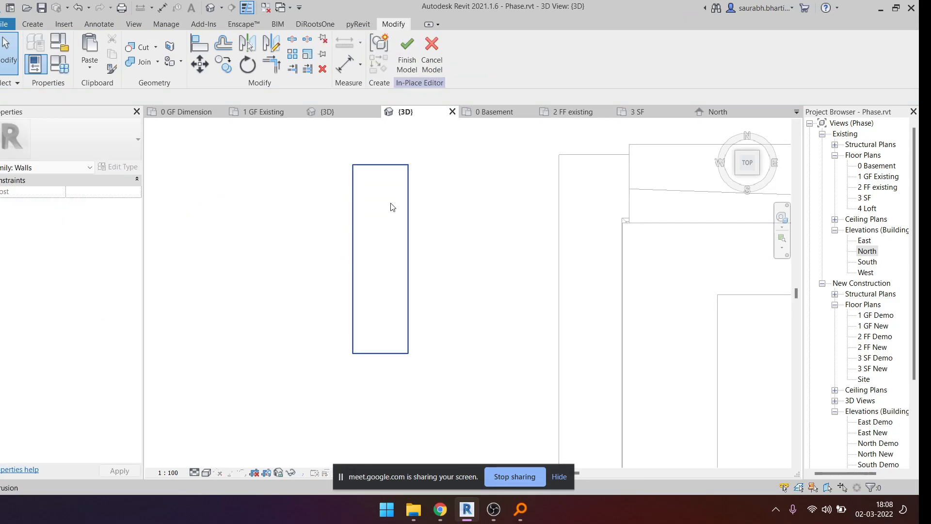
- Dimension the thickness of the wall extrusion between its two long faces
key("d")
key("i")
left_click(352, 219)
left_click(408, 213)
scroll(451, 208, "up", 1)
left_click(496, 205)
key("Escape")
- Set the wall extrusion's thickness to 400 mm through its dimension and finish the in-place model
left_click(427, 310)
left_click(395, 175)
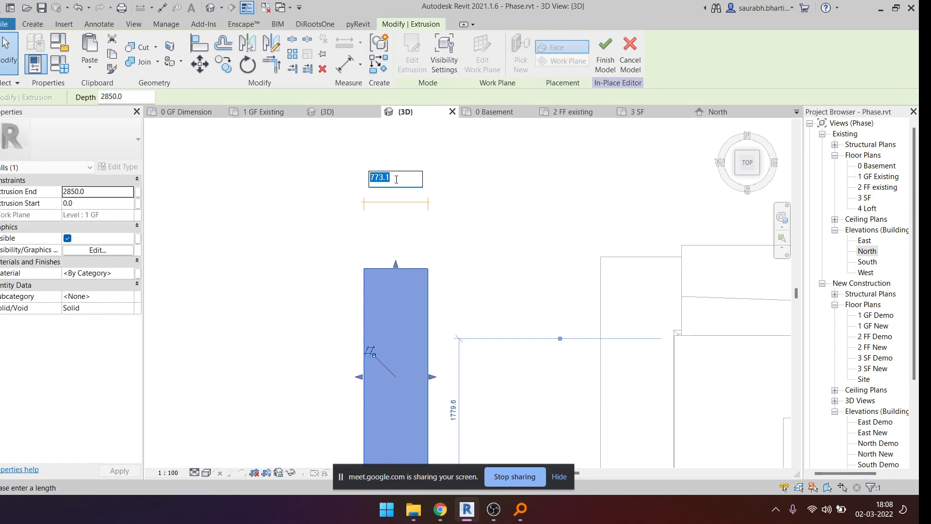
key("Return")
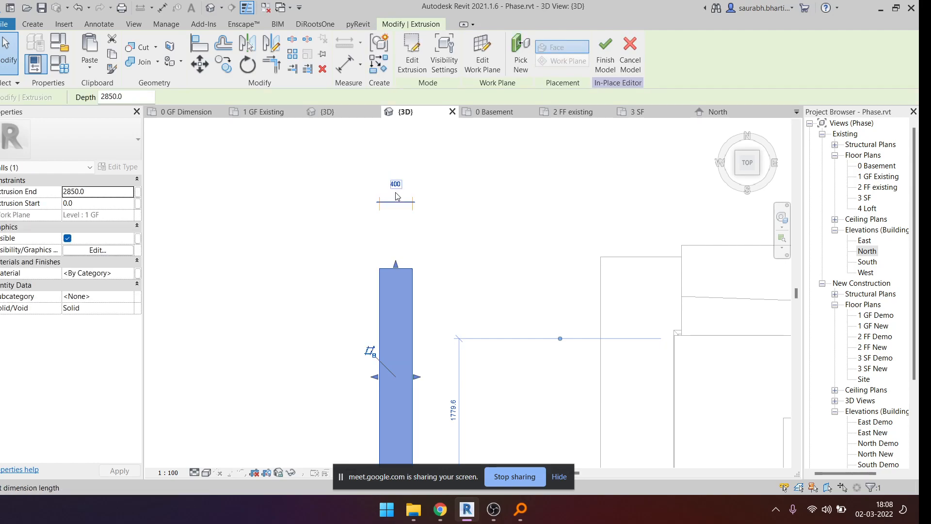
left_click(436, 197)
scroll(456, 168, "down", 1)
left_click(408, 56)
scroll(399, 279, "down", 3)
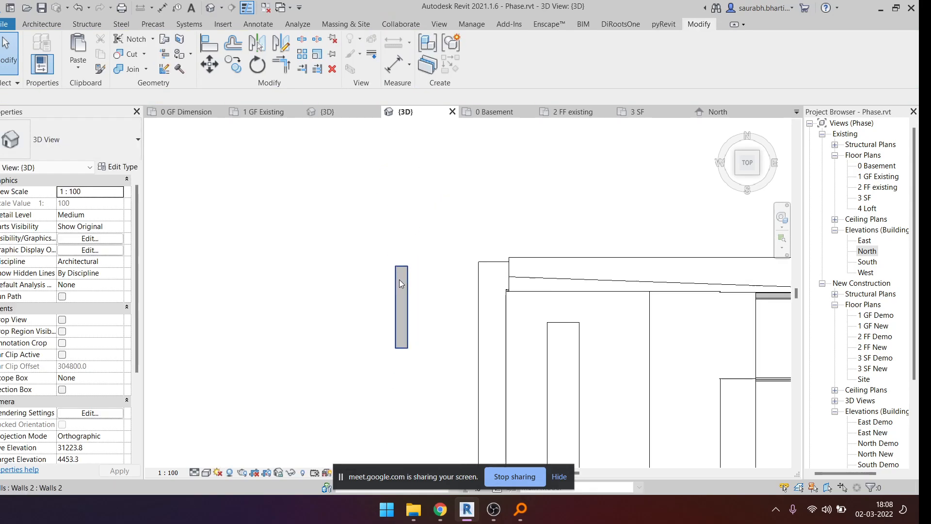
- Examine the in-place wall and its position relative to the house from above and from several oblique angles
middle_click_drag(400, 279, 565, 175, "shift")
scroll(538, 192, "down", 6)
scroll(556, 351, "up", 4)
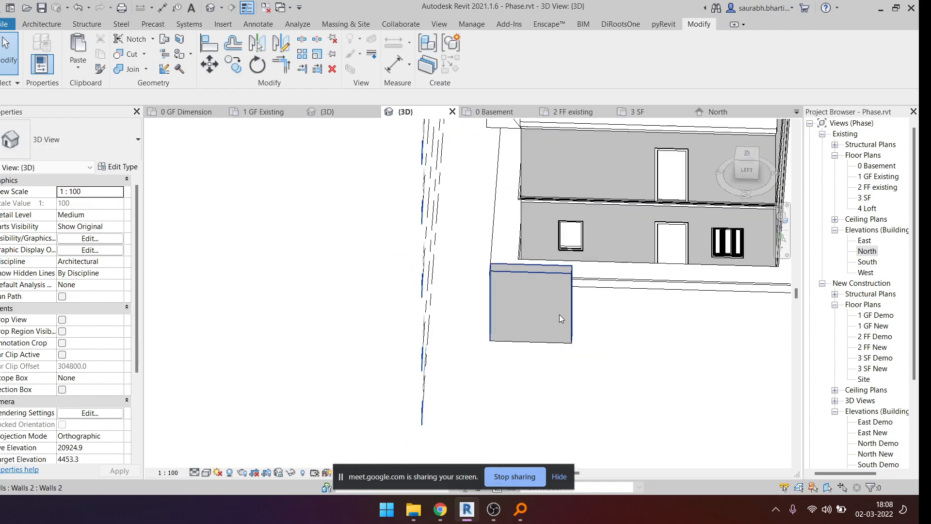
scroll(560, 316, "down", 1)
left_click(553, 316)
left_click(752, 164)
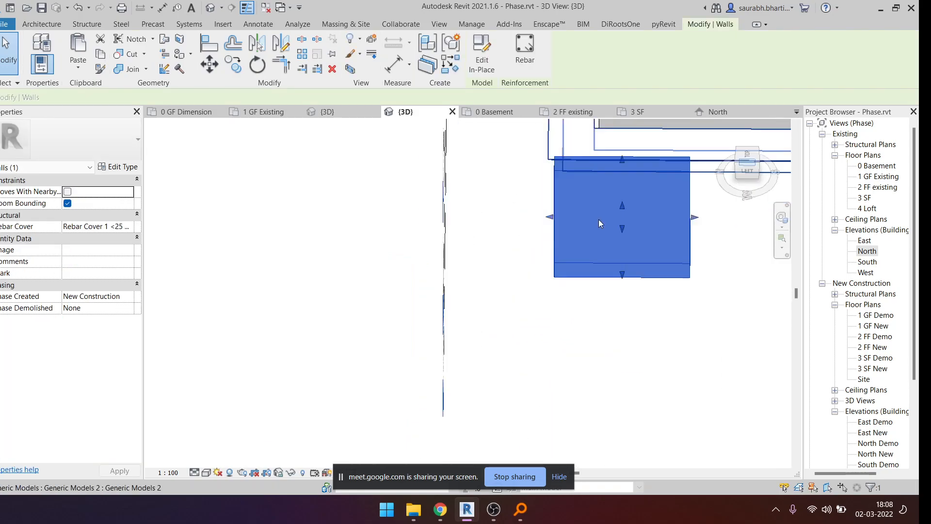
key("Escape")
scroll(434, 321, "up", 3)
scroll(235, 316, "up", 2)
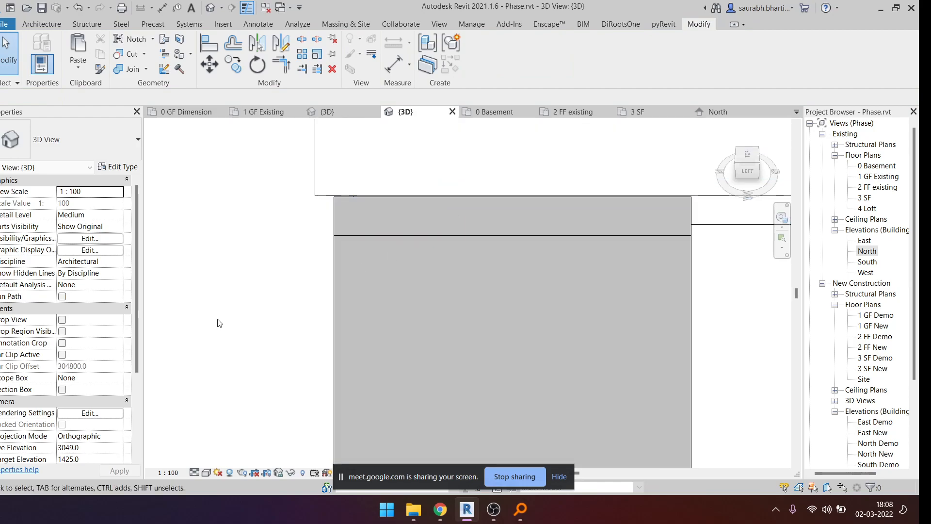
scroll(318, 235, "down", 2)
middle_click_drag(318, 234, 383, 204, "shift")
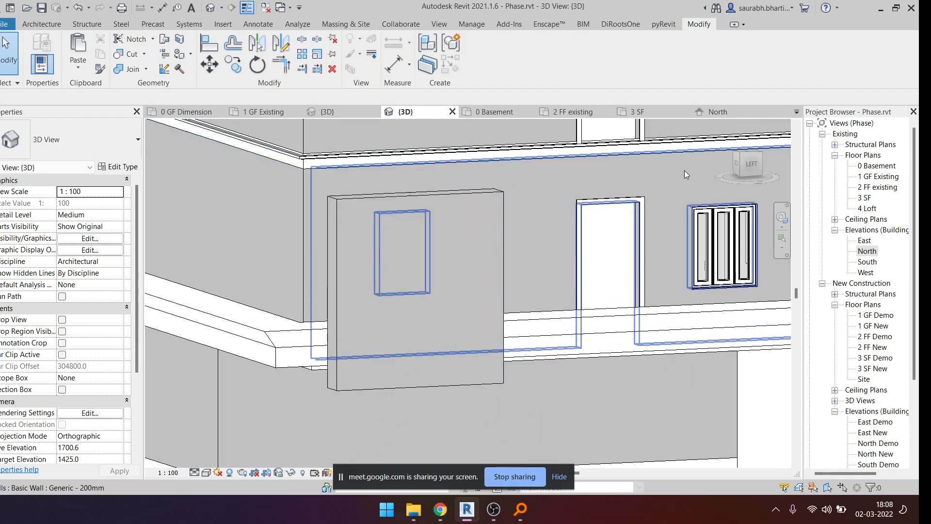
- Move the in-place wall sideways in the left side view to the open area between the house and the table
left_click(754, 166)
scroll(338, 320, "up", 4)
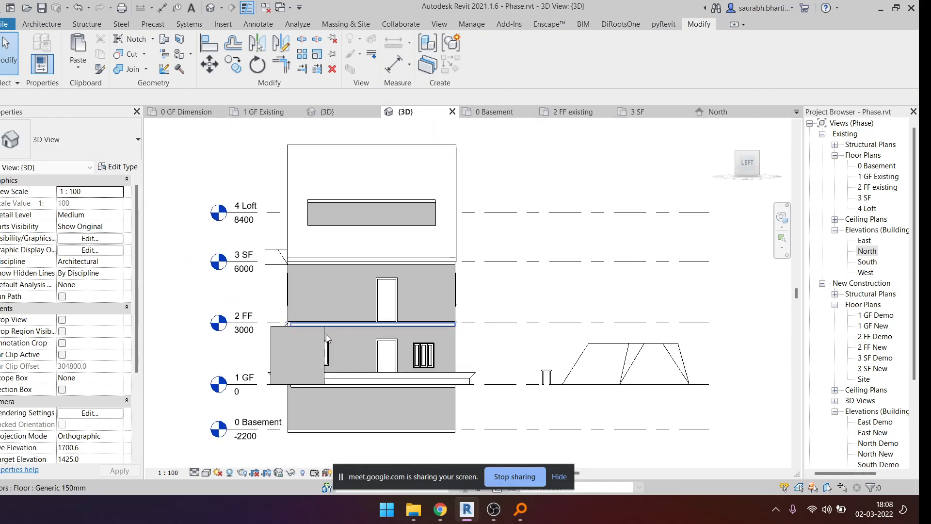
left_click(291, 339)
left_click_drag(548, 334, 608, 324)
scroll(569, 324, "up", 1)
middle_click_drag(567, 324, 444, 311)
key("Escape")
- Start a new in-place model in the Walls category and name it Walls 3
scroll(508, 333, "up", 6)
middle_click_drag(509, 333, 464, 243)
left_click(44, 26)
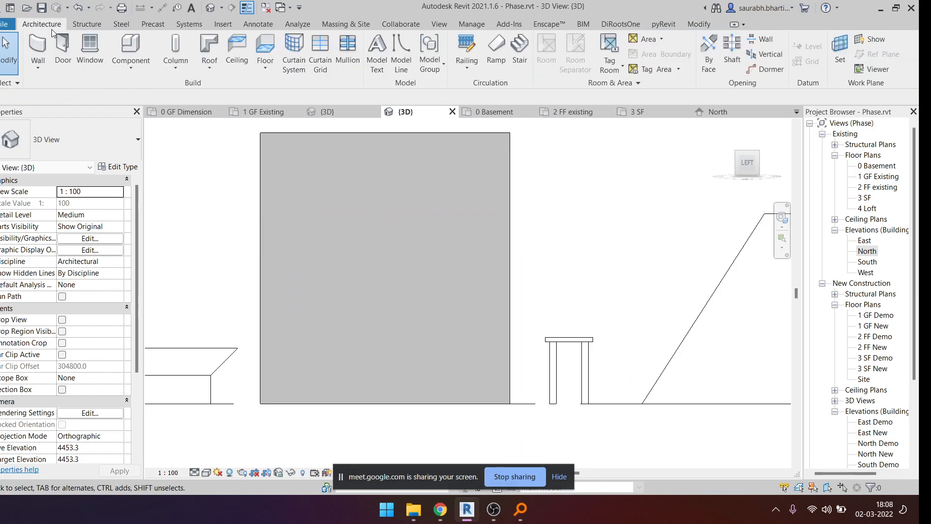
left_click(141, 71)
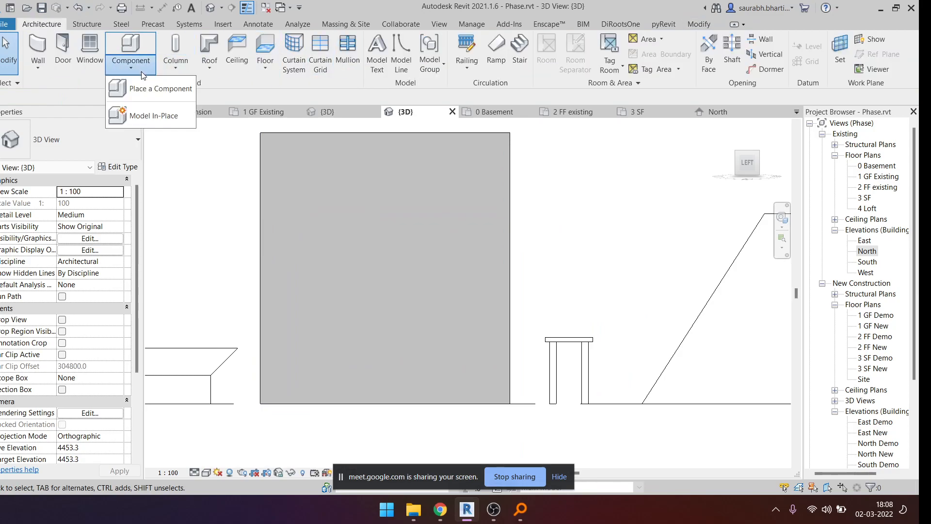
left_click(165, 110)
scroll(412, 253, "down", 6)
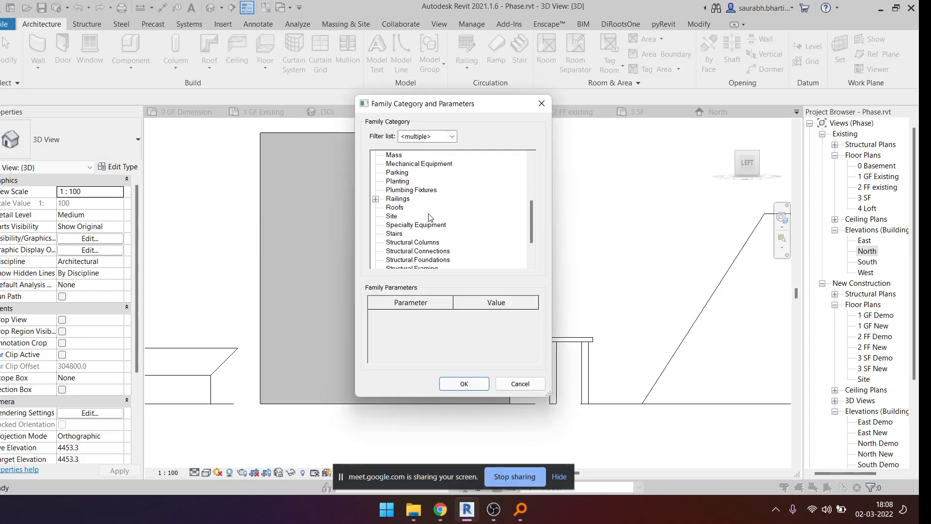
left_click(462, 384)
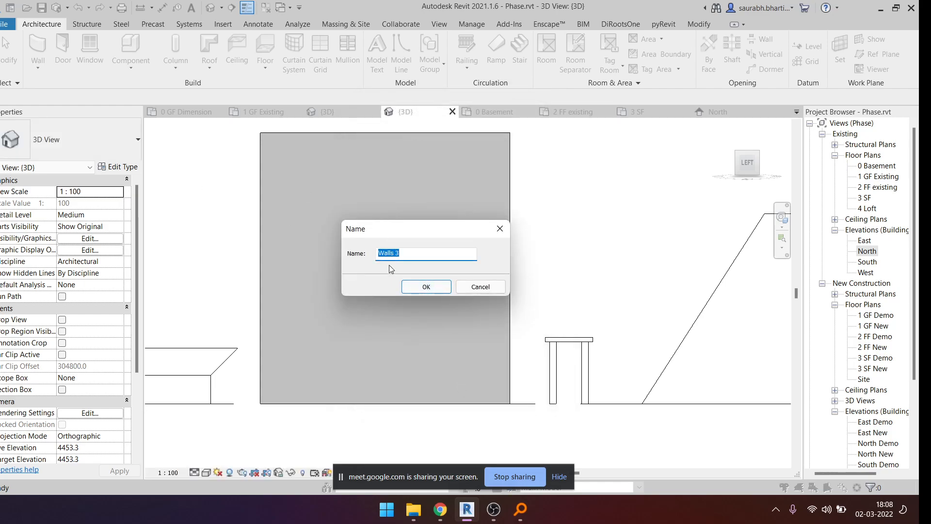
left_click(445, 286)
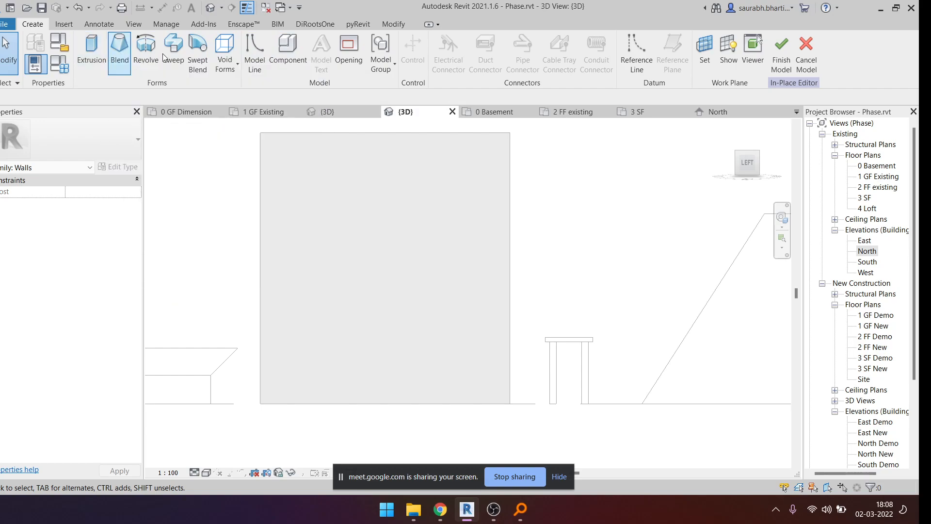
- Start a Void Blend and set its work plane by picking the broad face of the in-place wall
left_click(231, 65)
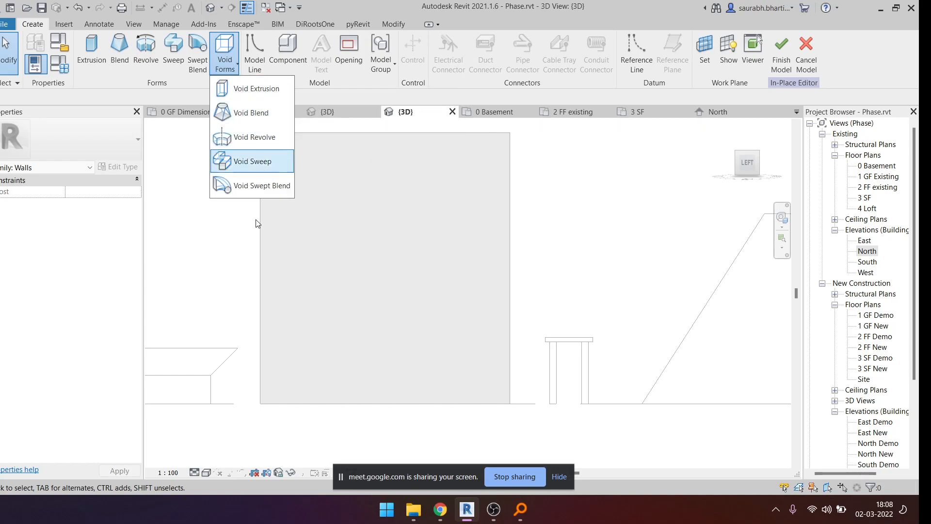
left_click(249, 119)
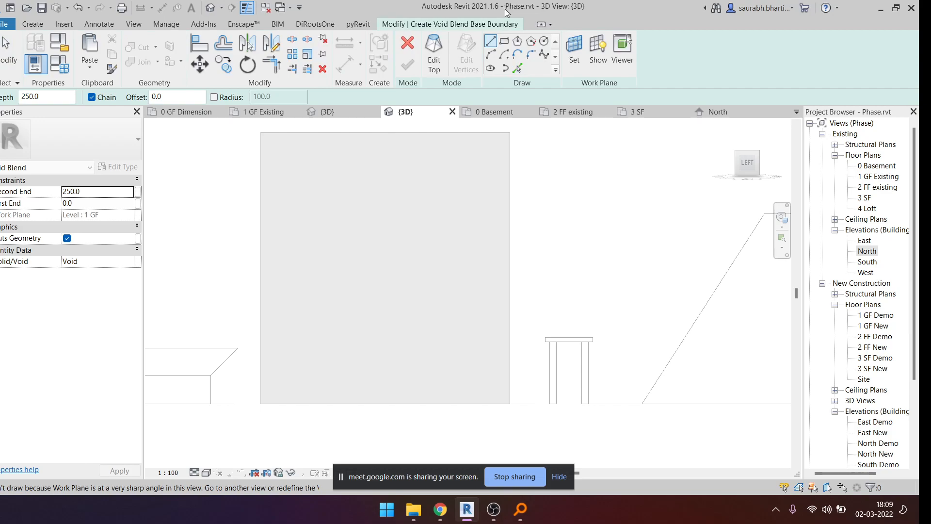
left_click(506, 45)
scroll(480, 165, "up", 2)
left_click(571, 52)
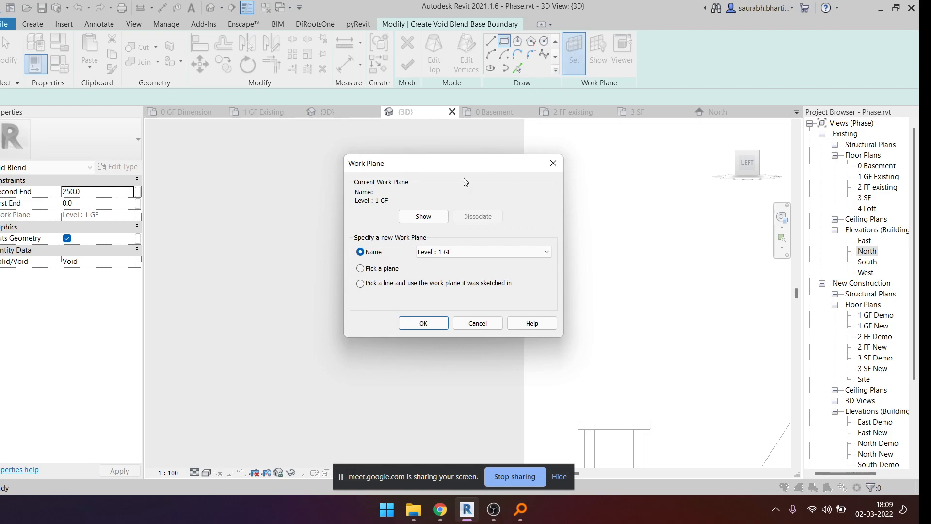
left_click(421, 323)
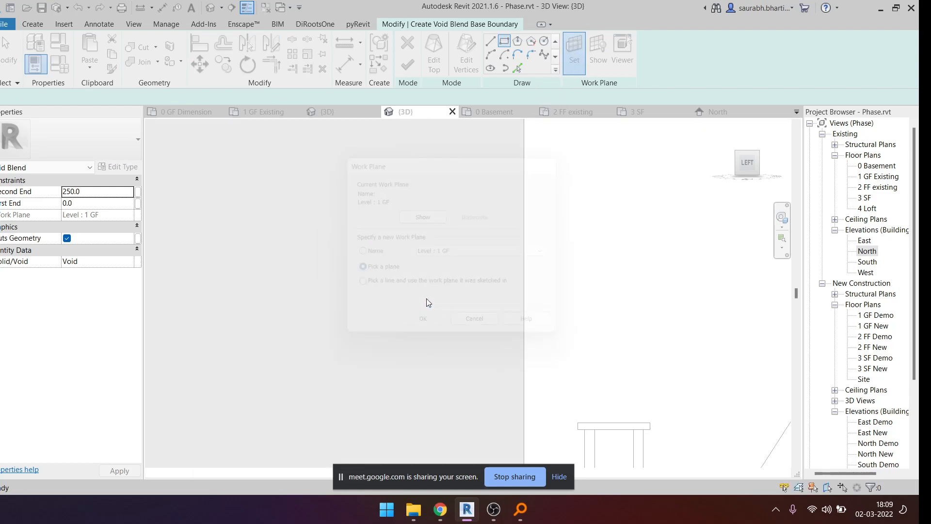
left_click(408, 245)
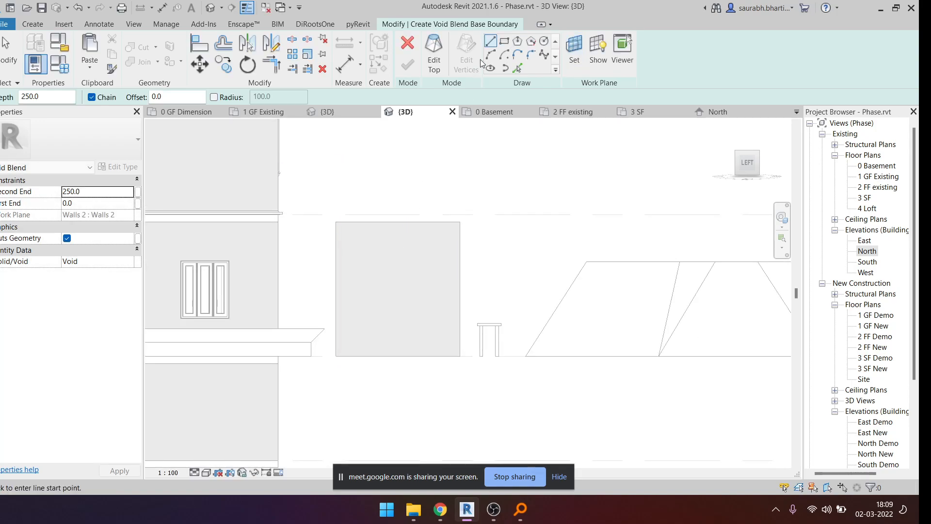
- Sketch a rectangular base boundary about 2600 mm high for the void, slightly inside the wall face's outline
left_click(504, 40)
scroll(364, 244, "up", 4)
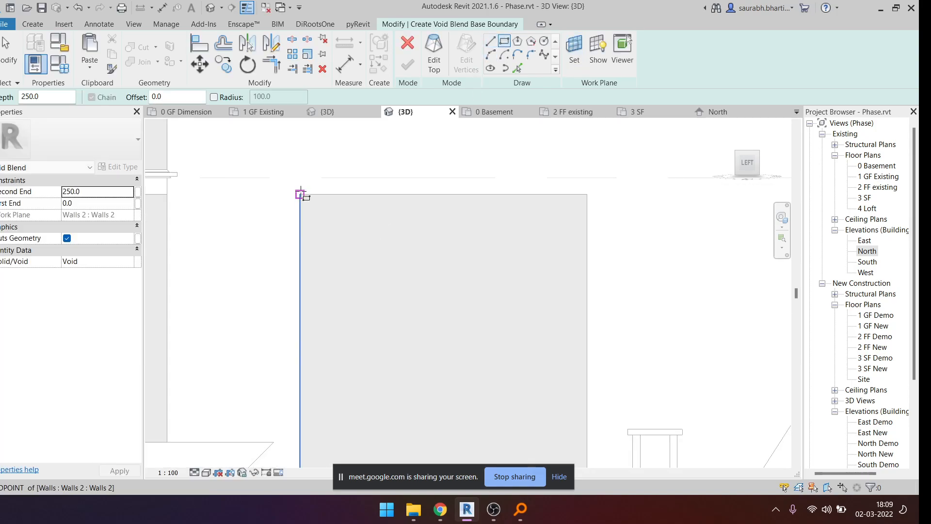
scroll(301, 194, "up", 2)
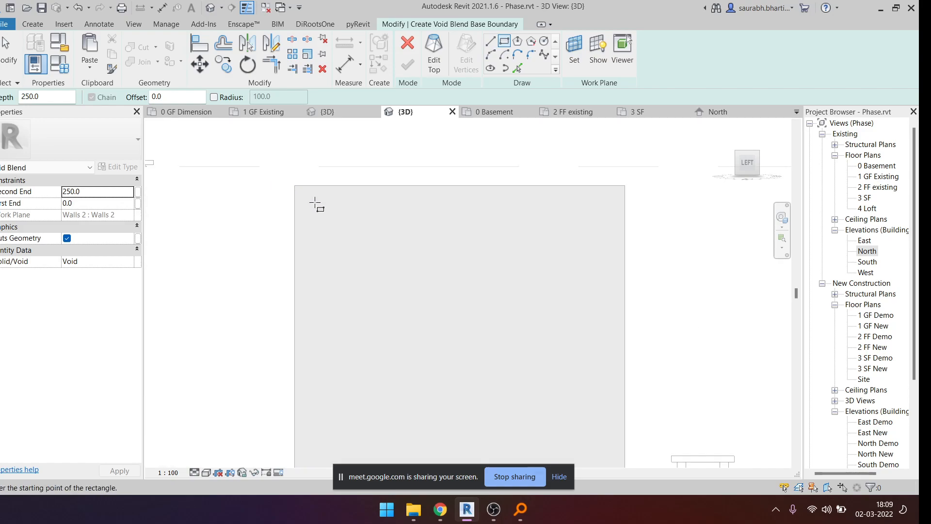
left_click(307, 199)
scroll(331, 221, "down", 3)
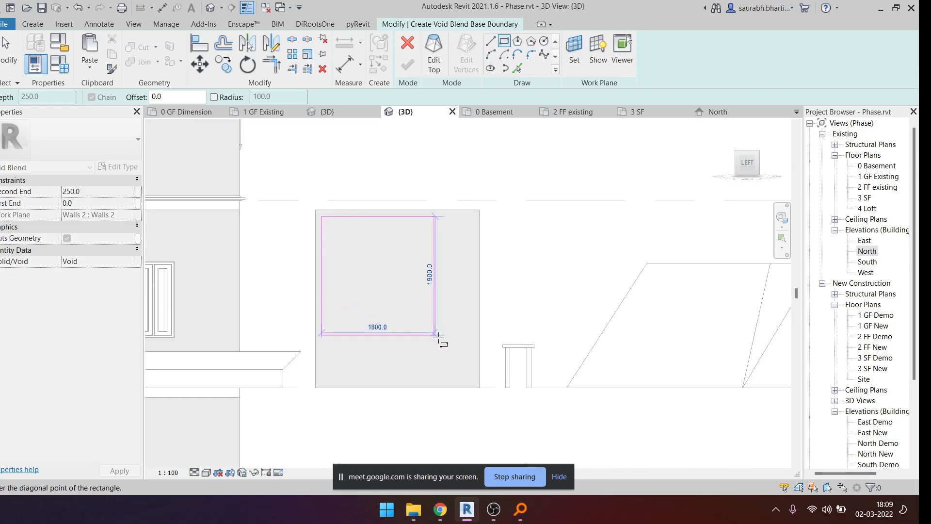
scroll(447, 339, "up", 2)
scroll(471, 382, "up", 2)
left_click(472, 378)
- Check the recessed window frame in the facade image of the YouTube reference video, then return to Revit
mouse_move(440, 509)
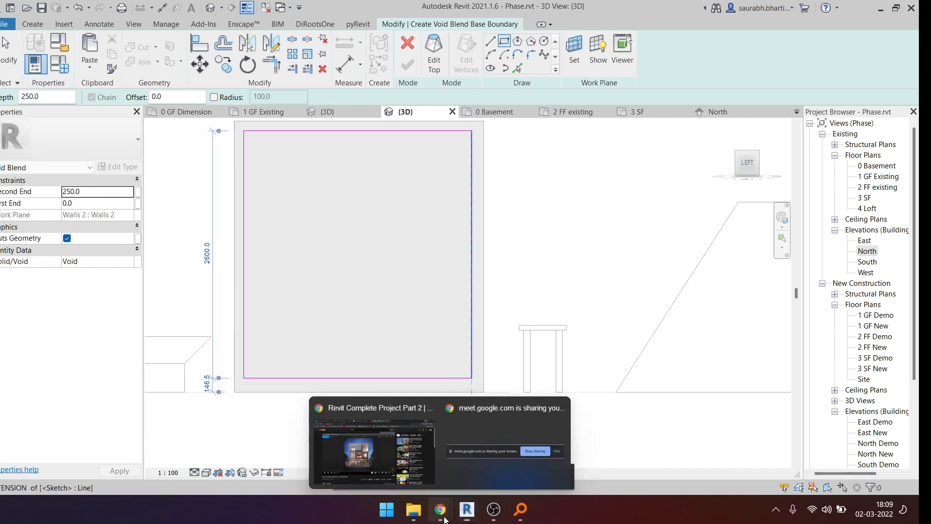
left_click(416, 461)
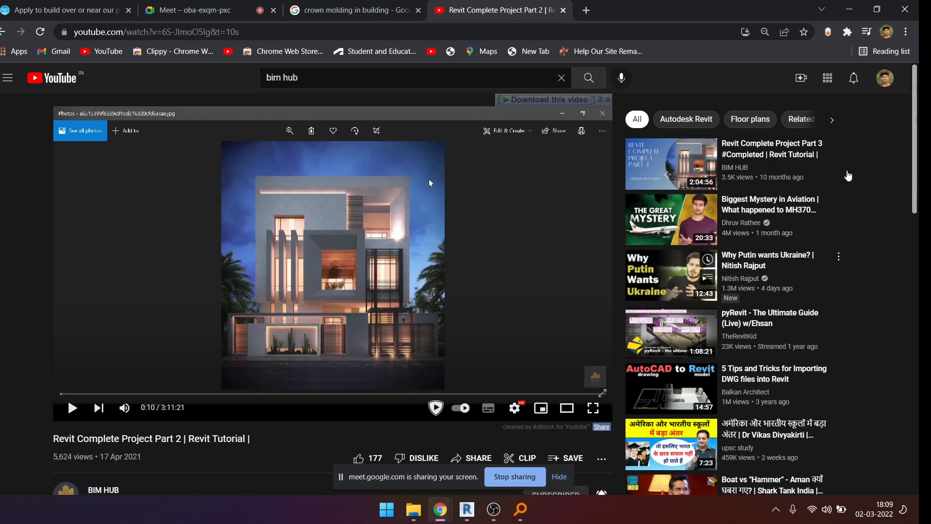
left_click(848, 9)
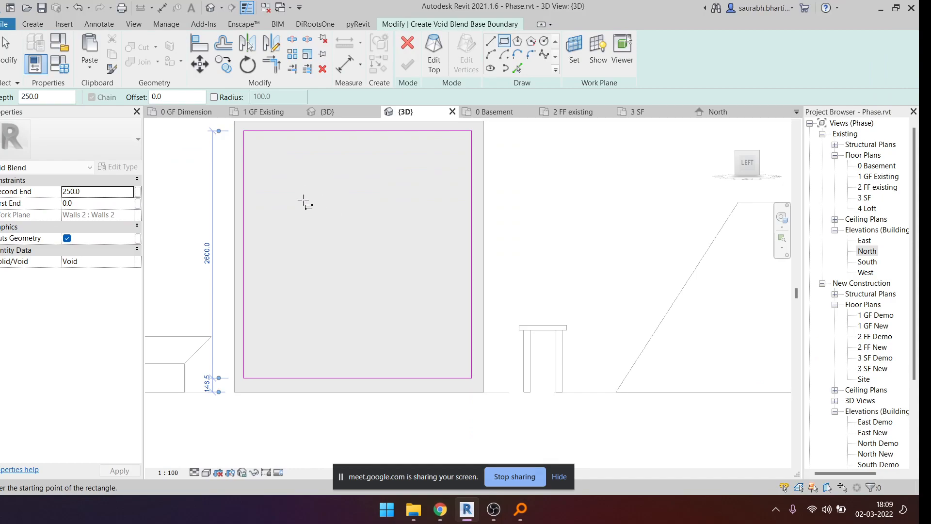
- Shrink the void's base rectangle by moving its four edges inward, to about 1800 mm high
key("Escape")
left_click_drag(245, 197, 350, 183)
left_click_drag(401, 142, 383, 190)
left_click_drag(303, 221, 301, 225)
left_click_drag(388, 374, 389, 353)
left_click_drag(471, 291, 441, 277)
left_click_drag(302, 247, 274, 230)
left_click(350, 223)
scroll(350, 213, "down", 5)
scroll(350, 212, "up", 3)
scroll(341, 214, "down", 1)
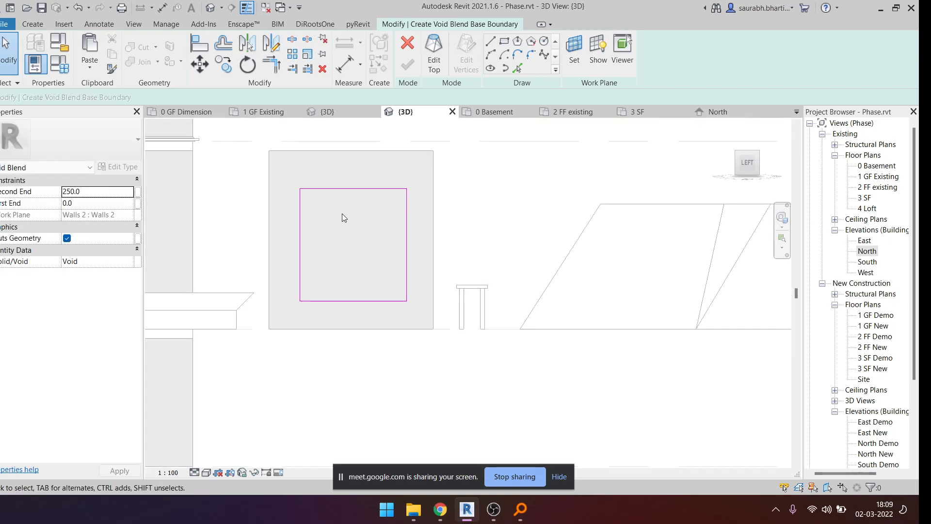
- Switch to the void's top boundary and sketch a rectangle about 2300 by 2600 mm around the base outline
left_click(434, 55)
left_click(505, 42)
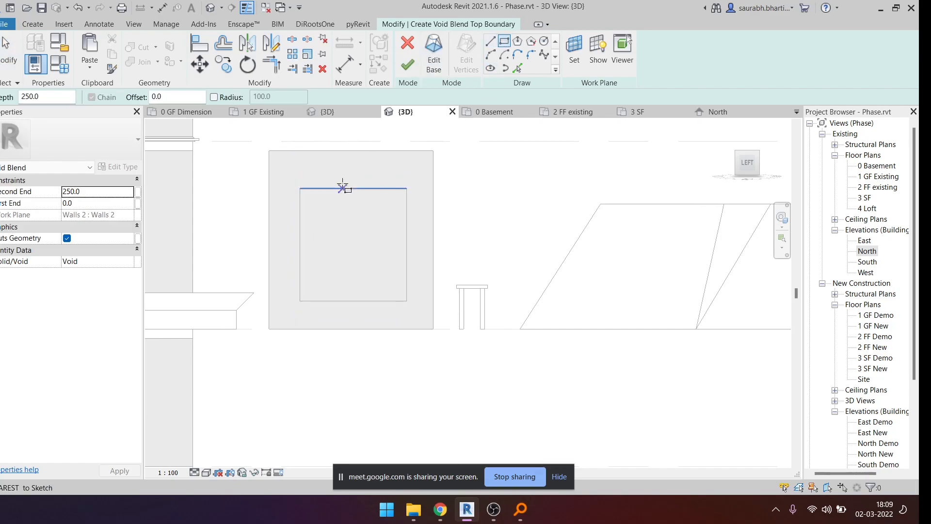
scroll(439, 162, "up", 2)
scroll(425, 153, "up", 2)
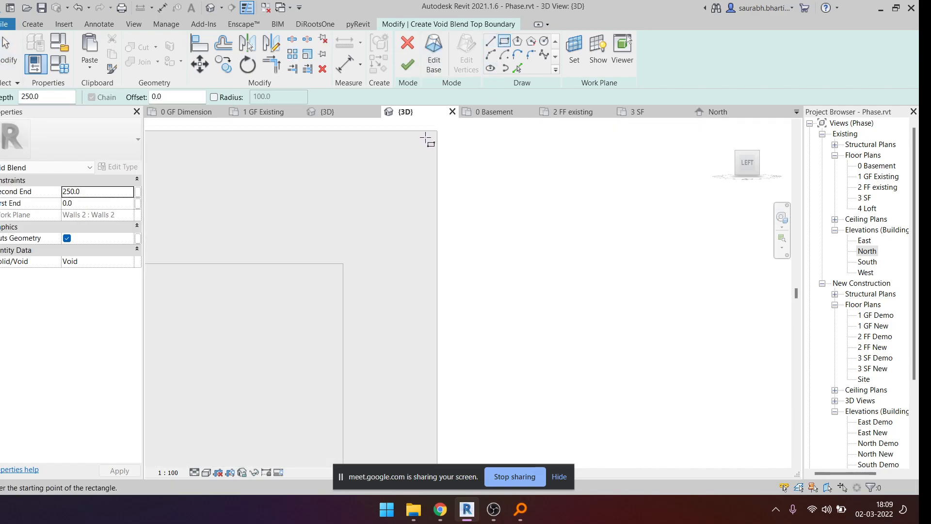
left_click(425, 151)
scroll(425, 150, "down", 3)
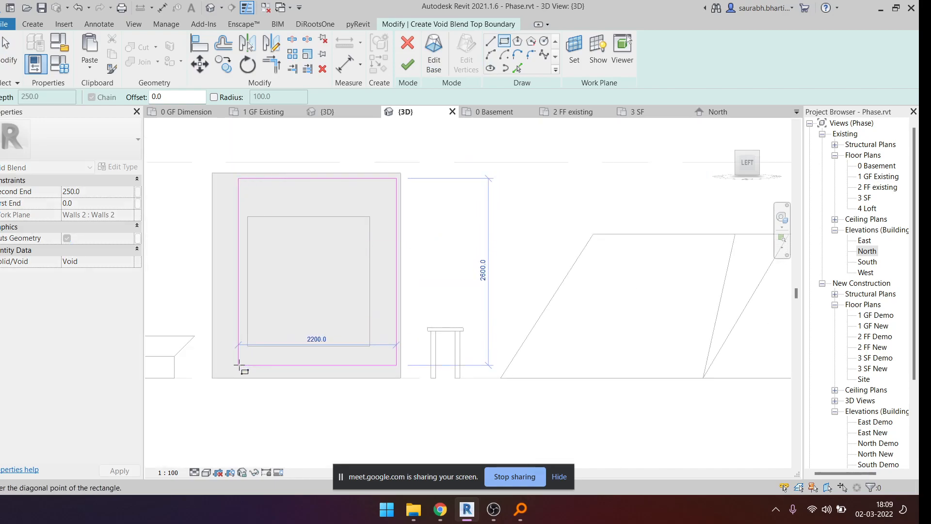
scroll(223, 371, "up", 4)
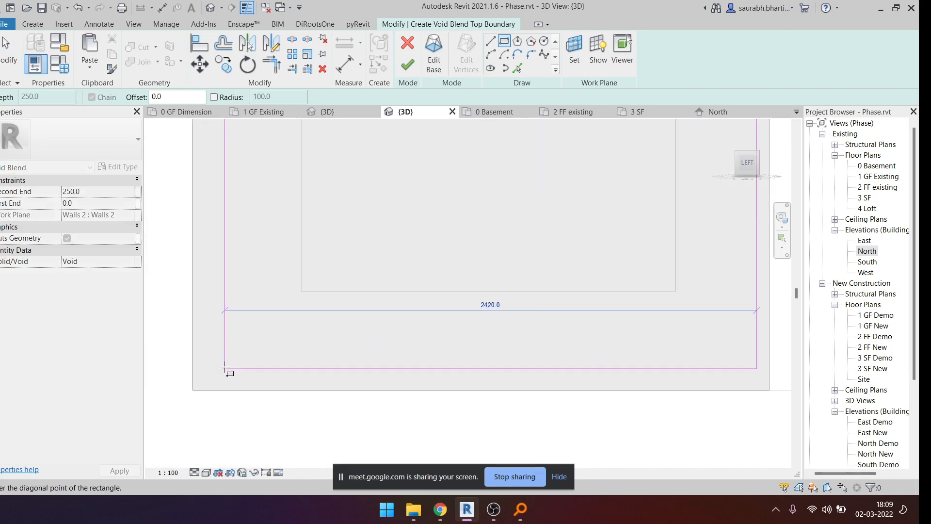
scroll(238, 369, "down", 2)
middle_click_drag(240, 369, 295, 419)
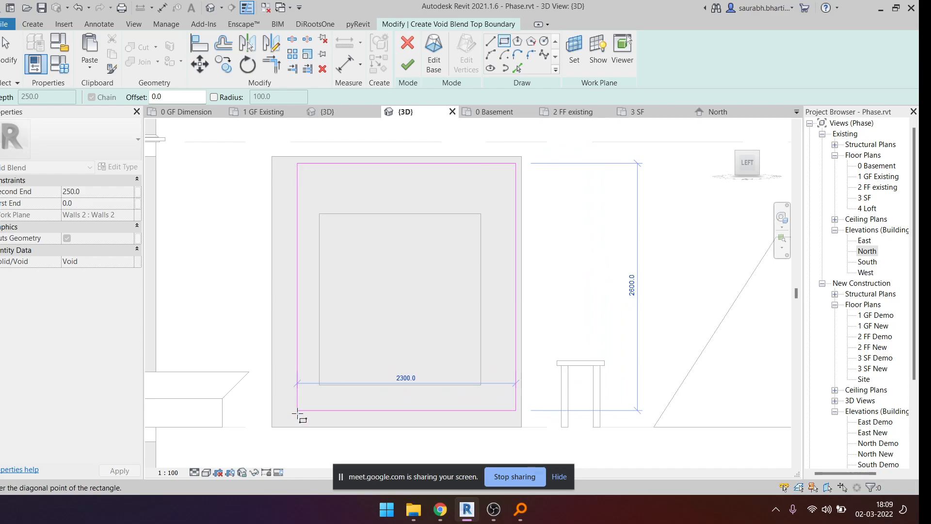
left_click(298, 412)
- Compare the sketched outlines with the framed facade opening in the YouTube video and return to Revit
mouse_move(435, 507)
left_click(374, 451)
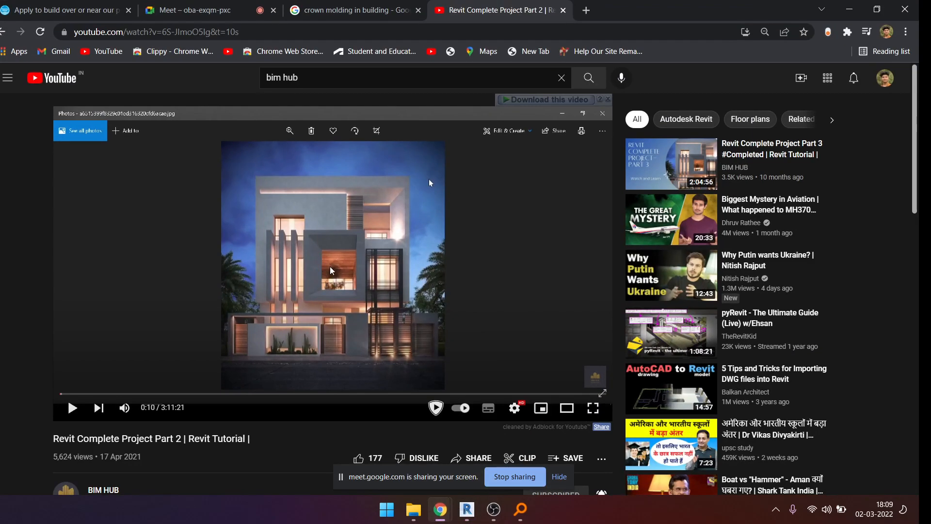
left_click(849, 9)
- Move the house-side edge of the void's top boundary inward, closer to the base outline
key("Escape")
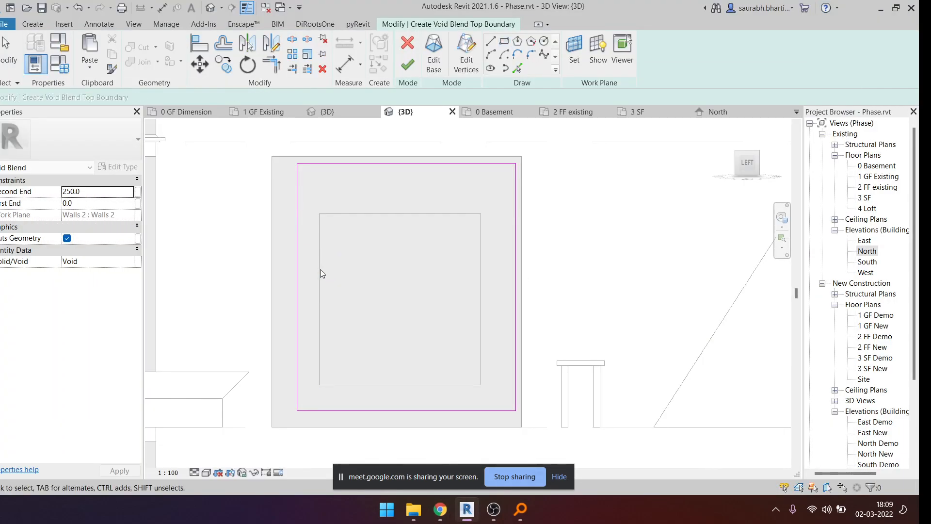
left_click_drag(298, 249, 313, 254)
left_click(331, 224)
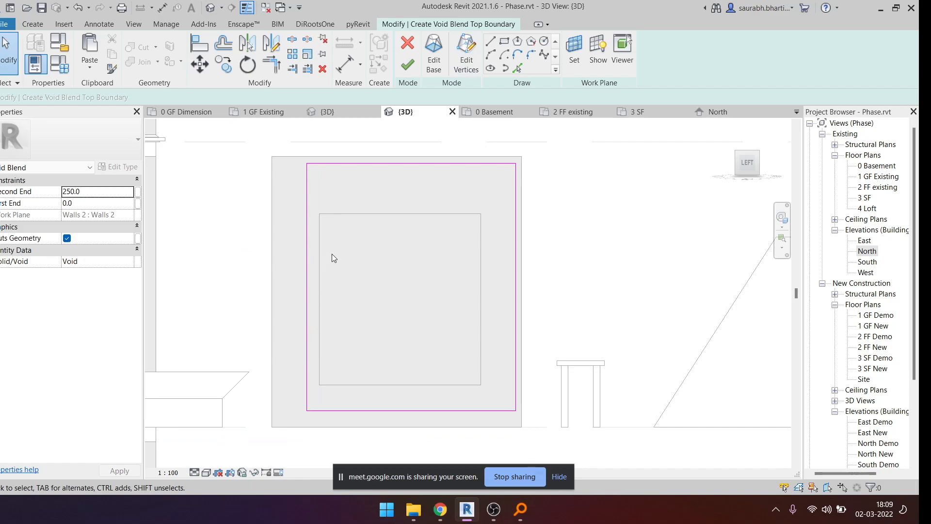
- Reopen the void's base boundary and move its house-side edge inward to make the rectangle about 1580 mm wide
left_click(435, 53)
mouse_move(320, 271)
left_mouse_down()
mouse_move(356, 266)
mouse_move(320, 265)
mouse_move(333, 277)
left_mouse_up()
scroll(339, 262, "down", 2)
scroll(333, 261, "up", 3)
scroll(348, 272, "down", 2)
scroll(342, 282, "up", 3)
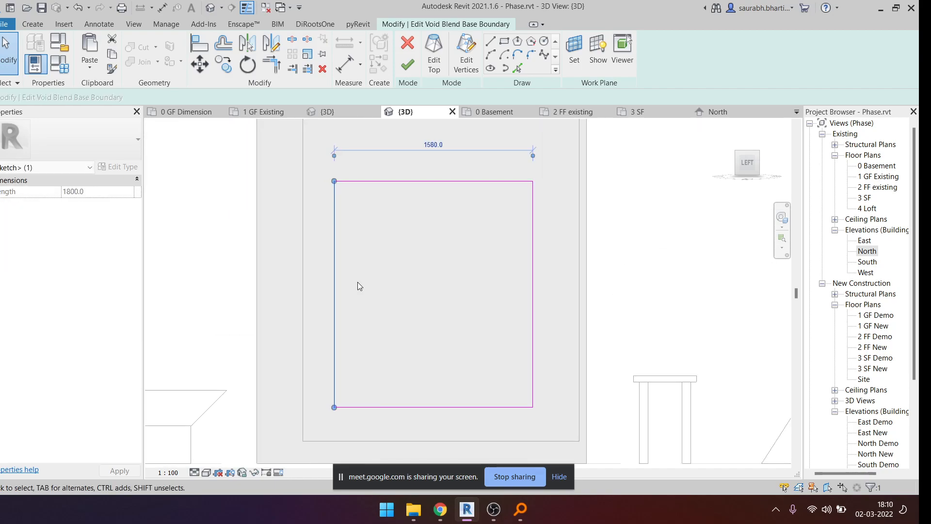
left_click(400, 290)
scroll(435, 189, "down", 3)
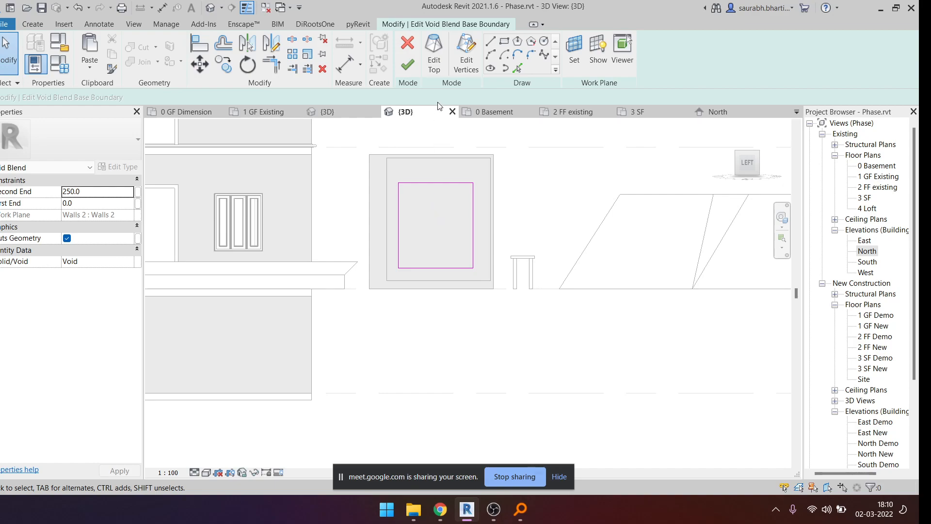
- Finish the void blend sketch and orbit to see the void against the wall's thickness
left_click(407, 64)
middle_click_drag(422, 193, 467, 308, "shift")
middle_click_drag(451, 223, 551, 222, "shift")
- Shift both ends of the void blend into the wall with its shape handles, from -400 to 0 mm
left_click(438, 241)
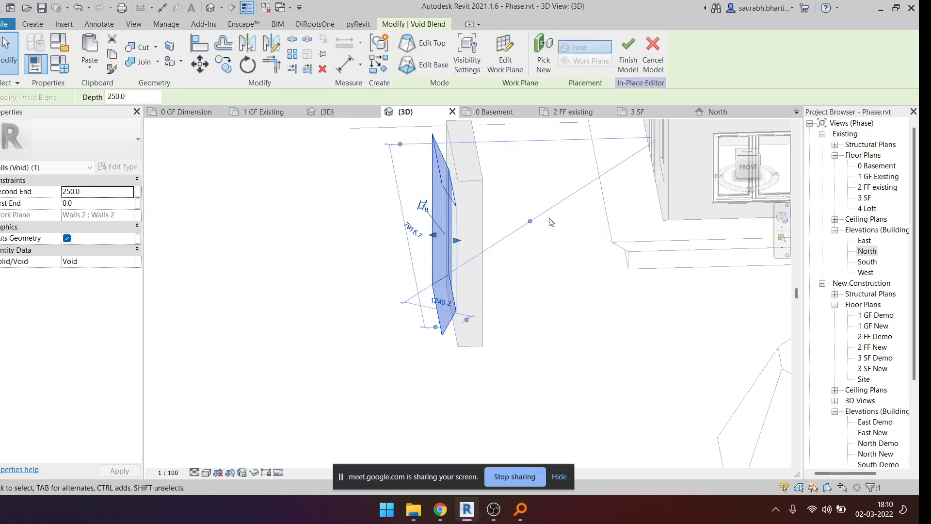
left_click(748, 170)
left_click_drag(493, 307, 522, 309)
left_click_drag(452, 294, 481, 297)
scroll(473, 299, "down", 1)
middle_click_drag(466, 304, 576, 337, "shift")
middle_click_drag(486, 319, 522, 339, "shift")
left_click(664, 315)
- Adjust one end of the void blend slightly with its shape handle in the front view and reselect the void
middle_click_drag(666, 319, 470, 380, "shift")
middle_click_drag(514, 354, 482, 297, "shift")
left_click(503, 305)
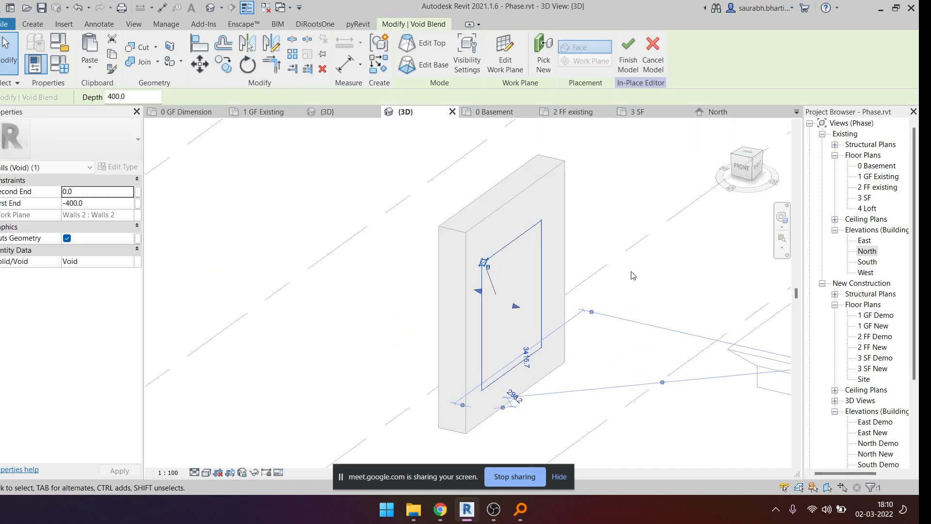
left_click(741, 166)
left_click_drag(507, 317, 517, 317)
left_click(561, 280)
scroll(557, 281, "down", 2)
middle_click_drag(533, 276, 507, 313, "shift")
left_click(507, 314)
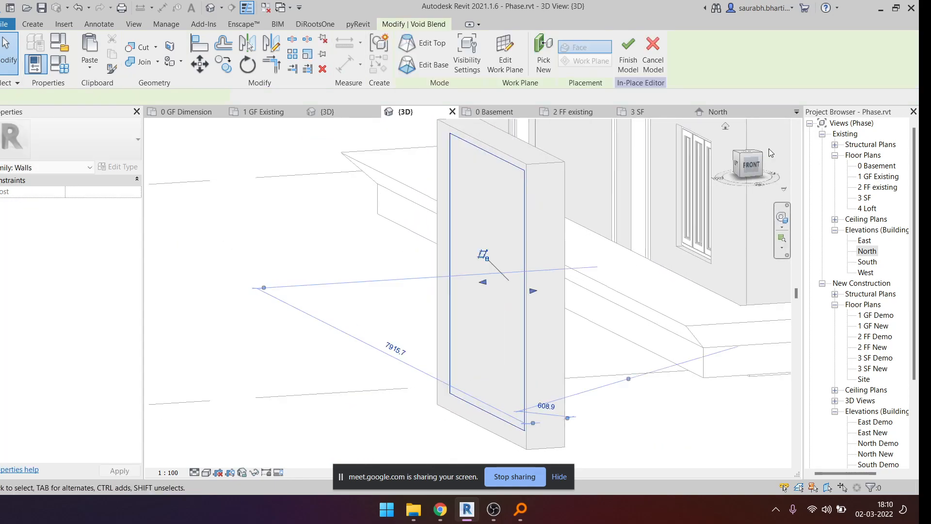
- Extend the void blend's second end to about 13.4 mm with its shape handle
scroll(451, 290, "up", 5)
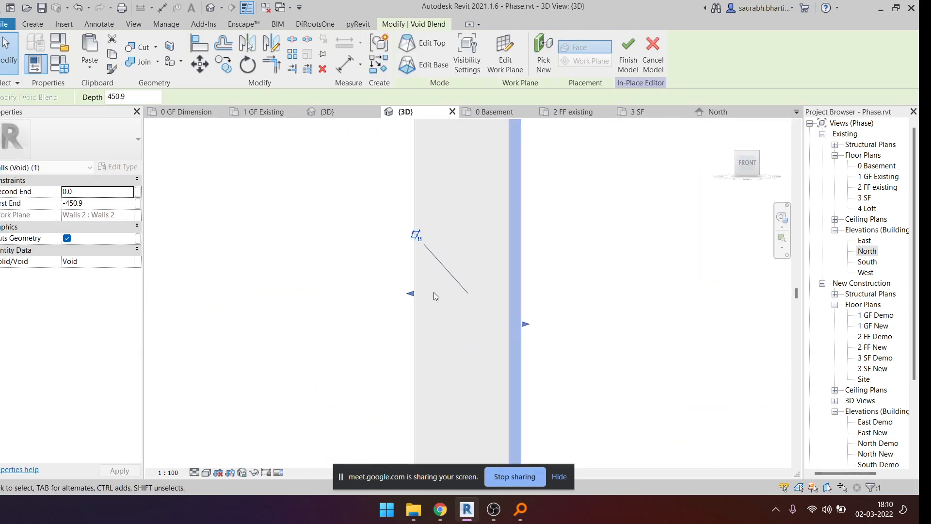
left_click_drag(404, 291, 401, 290)
middle_click_drag(465, 306, 595, 440, "shift")
key("Escape")
scroll(499, 280, "down", 4)
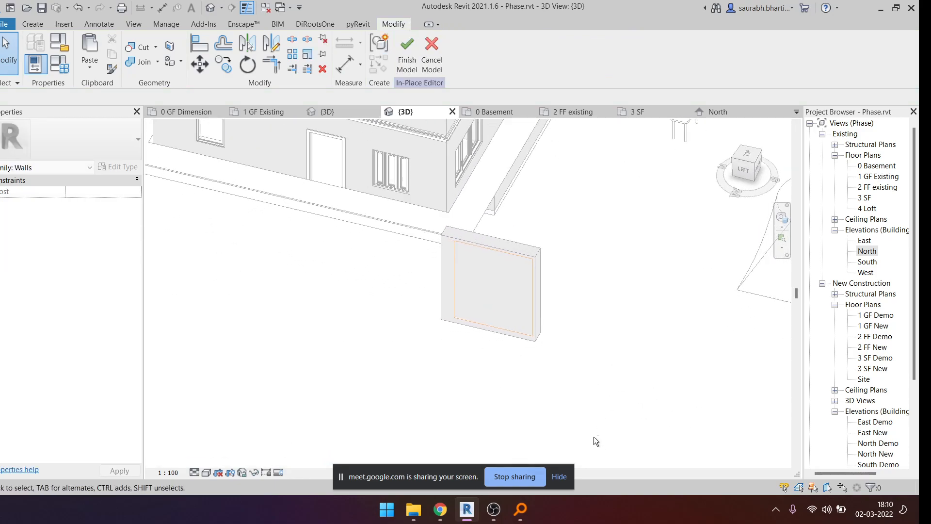
scroll(504, 252, "up", 5)
scroll(490, 271, "down", 3)
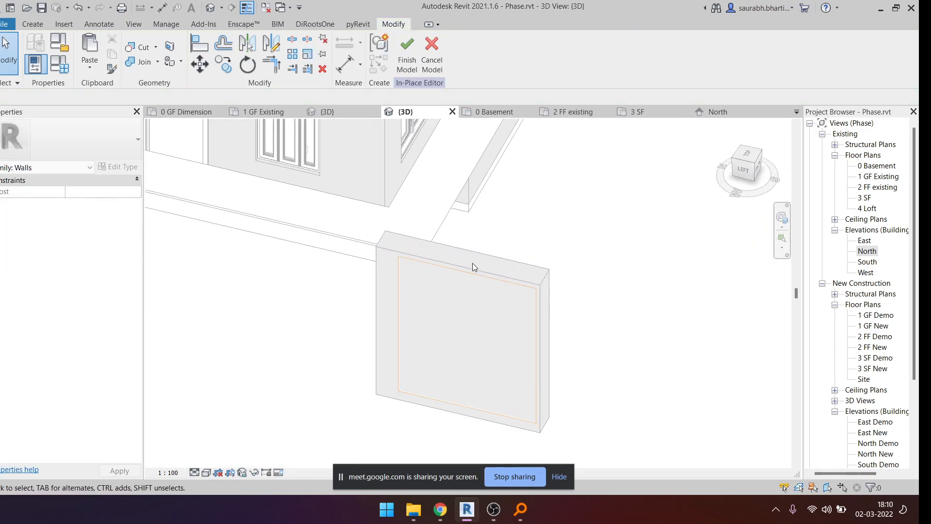
- Try to cut the wall with the void blend and leave the in-place model
left_click(137, 51)
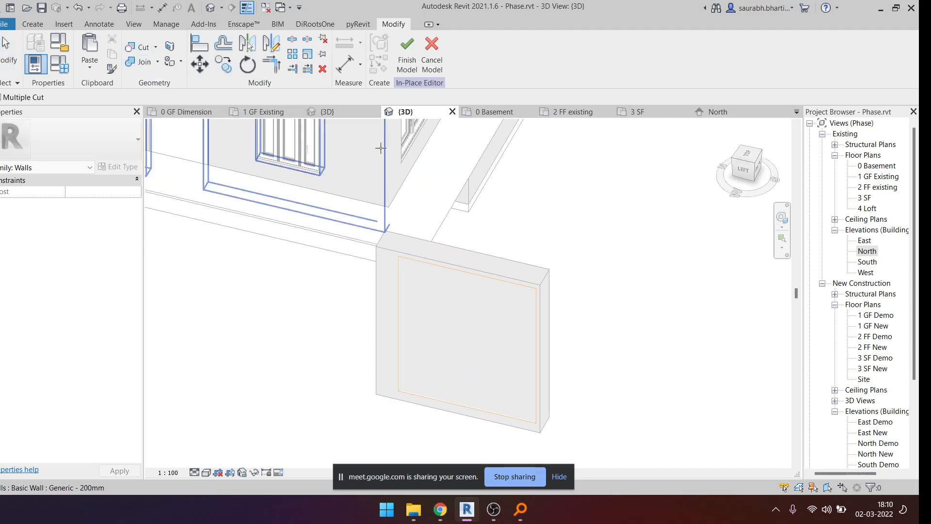
key("Escape")
middle_click_drag(414, 244, 479, 281, "shift")
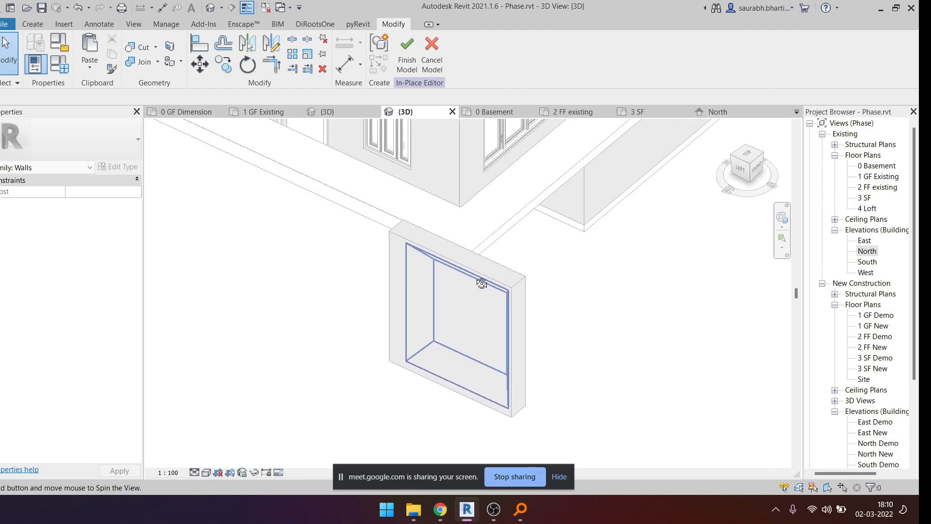
left_click(475, 296)
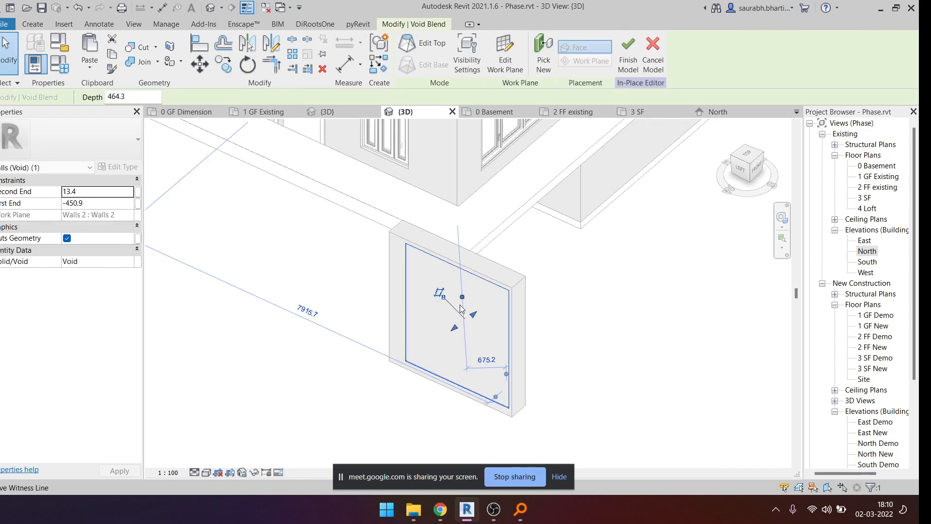
left_click(139, 47)
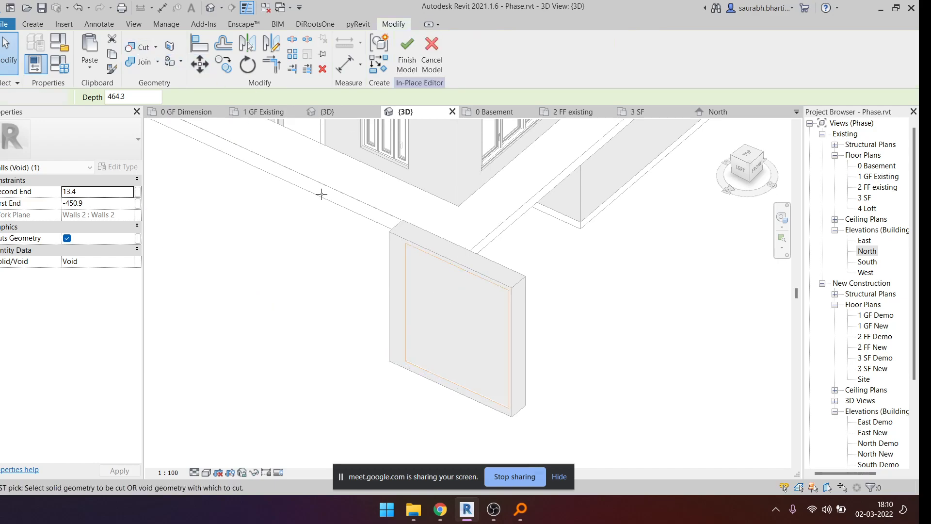
scroll(454, 324, "down", 3)
middle_click_drag(489, 380, 519, 356, "shift")
key("Escape")
key("Escape")
left_click(477, 263)
middle_click_drag(470, 310, 497, 309, "shift")
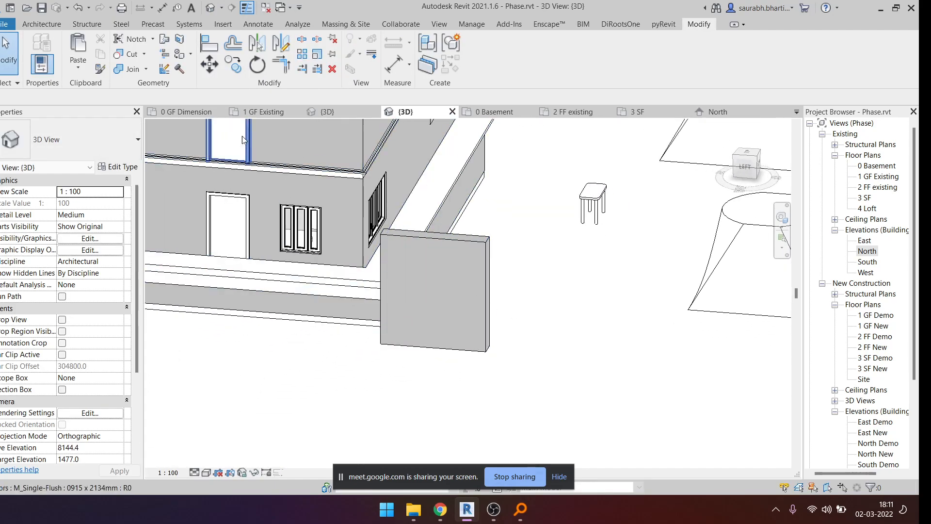
left_click(458, 267)
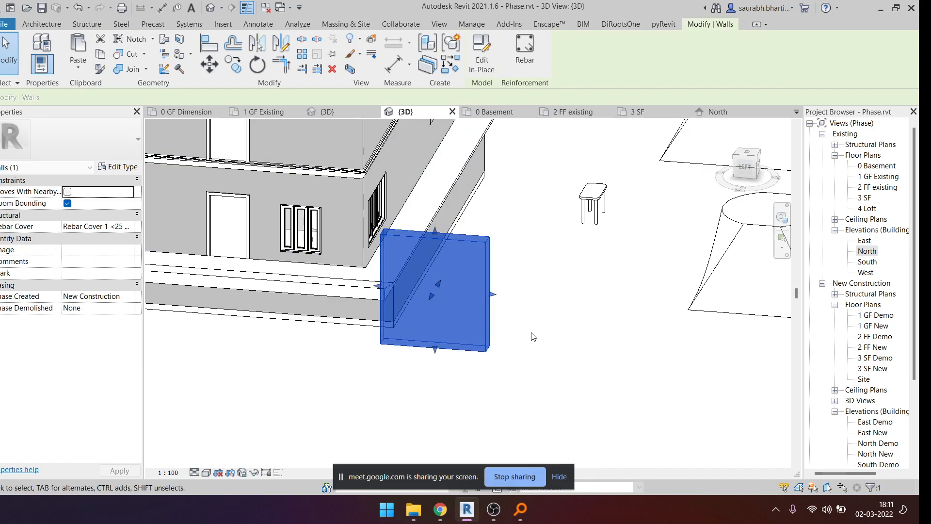
left_click(547, 318)
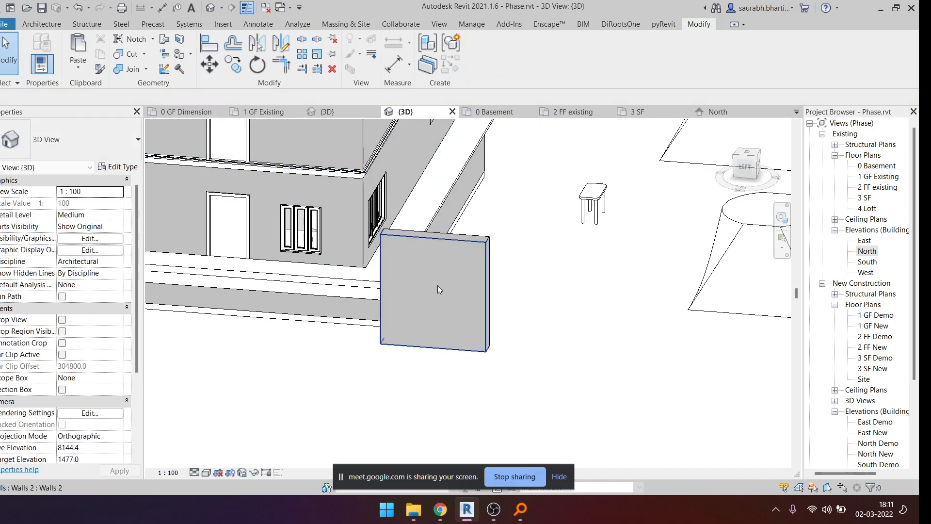
left_click(480, 280)
key("Escape")
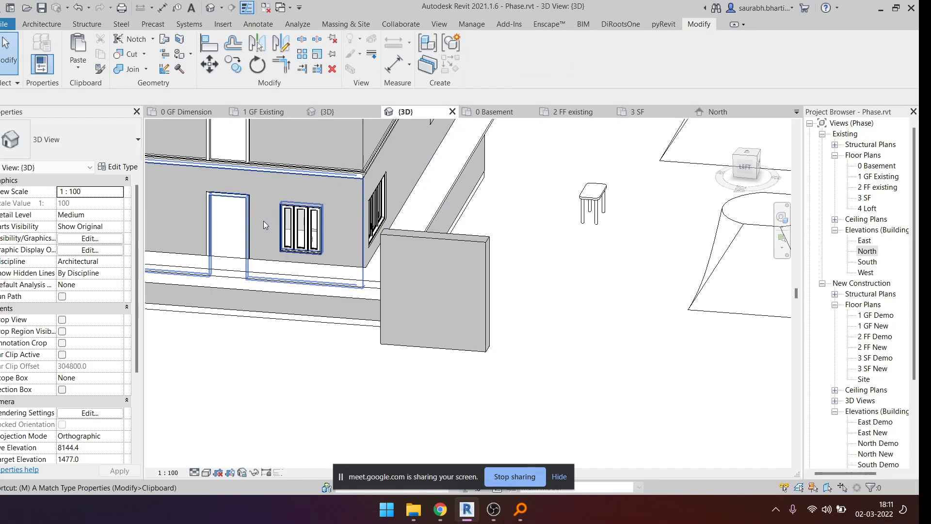
key("p")
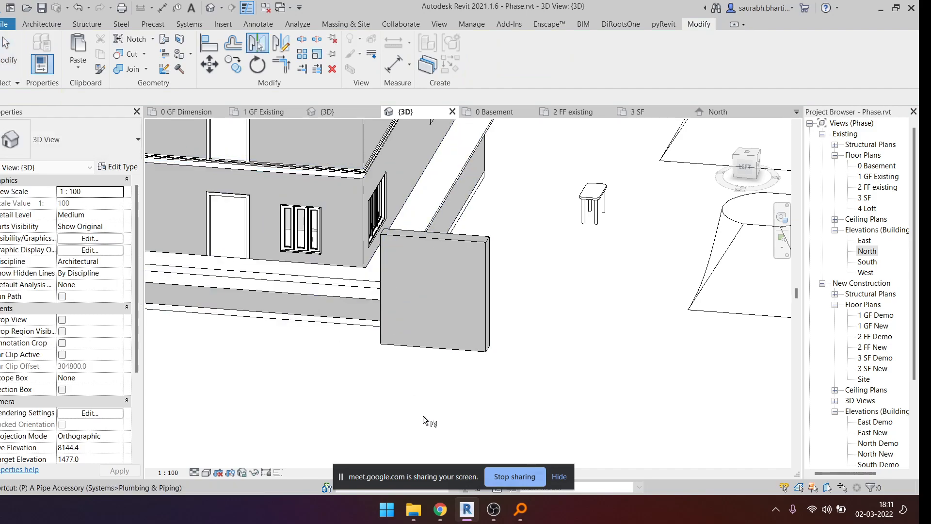
key("p")
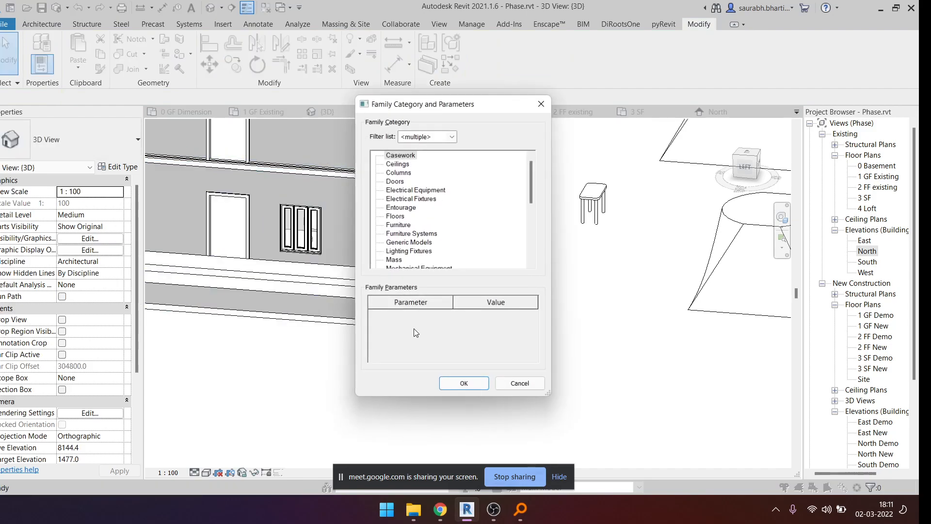
key("Escape")
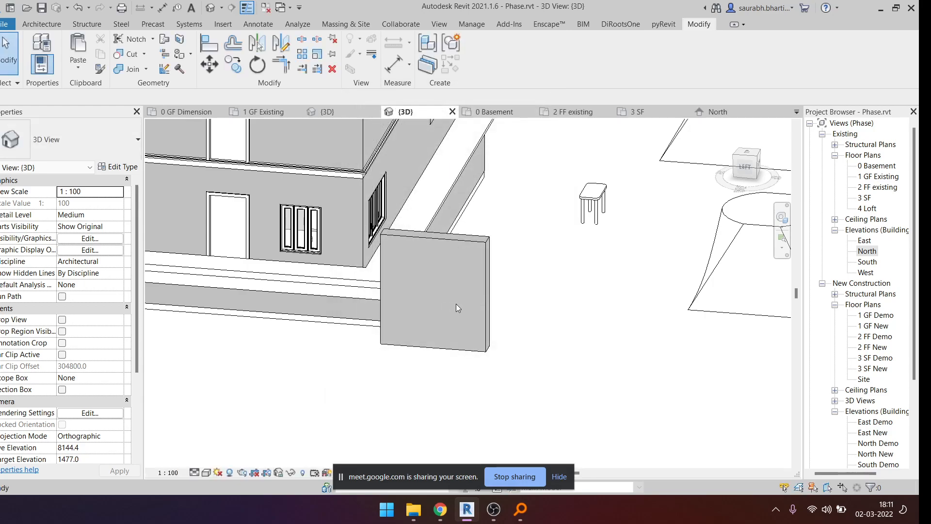
- Reopen the wall for in-place editing and start a void blend with the wall's broad face as its work plane
double_click(469, 281)
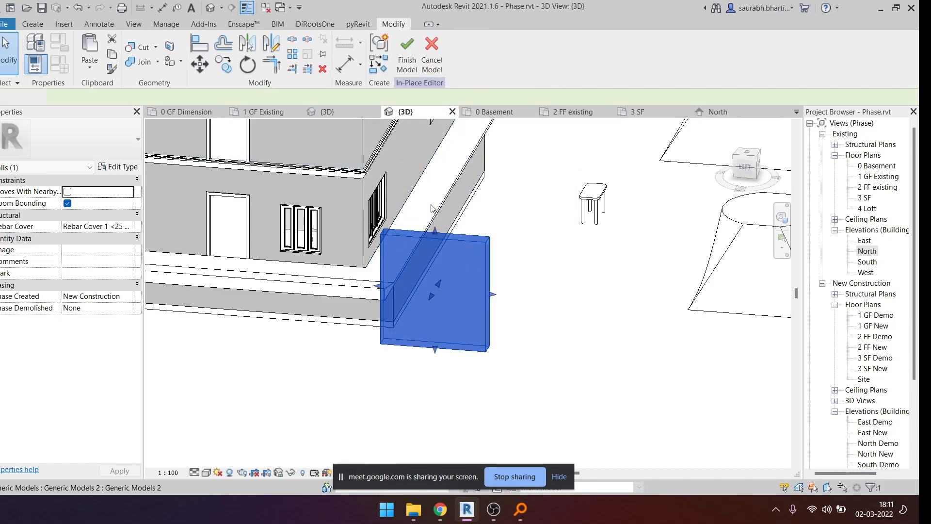
left_click(33, 23)
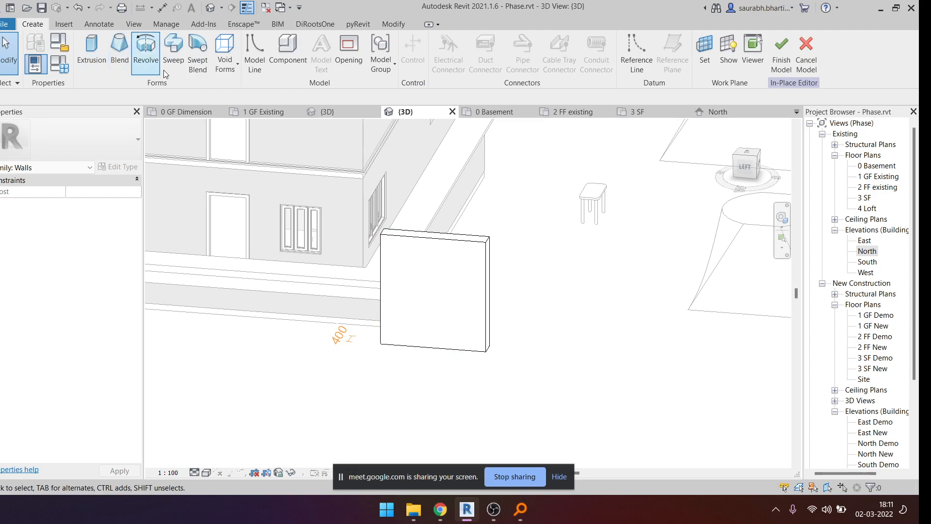
left_click(225, 73)
left_click(227, 113)
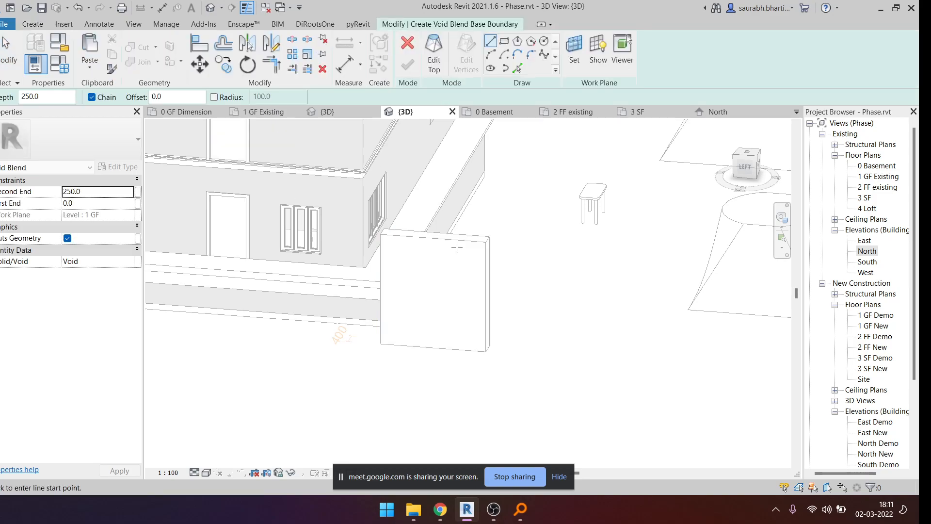
left_click(565, 68)
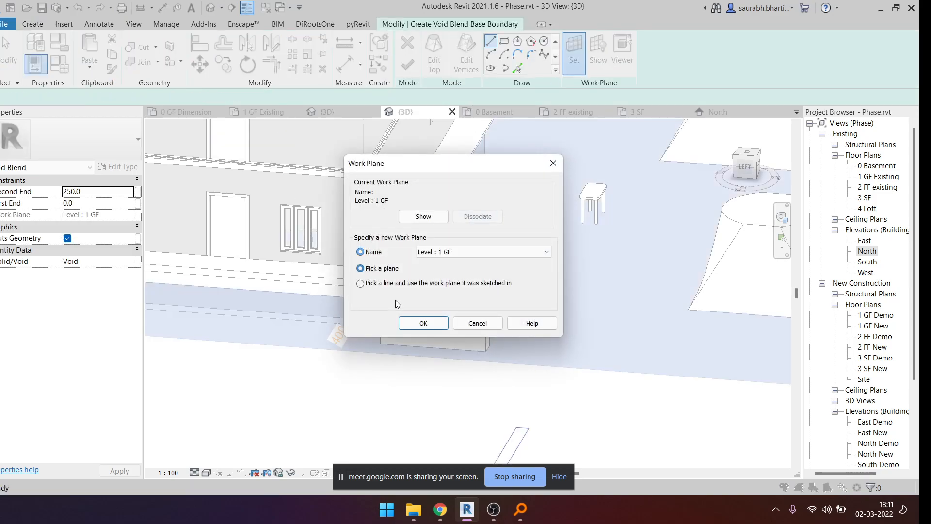
left_click(424, 323)
left_click(438, 281)
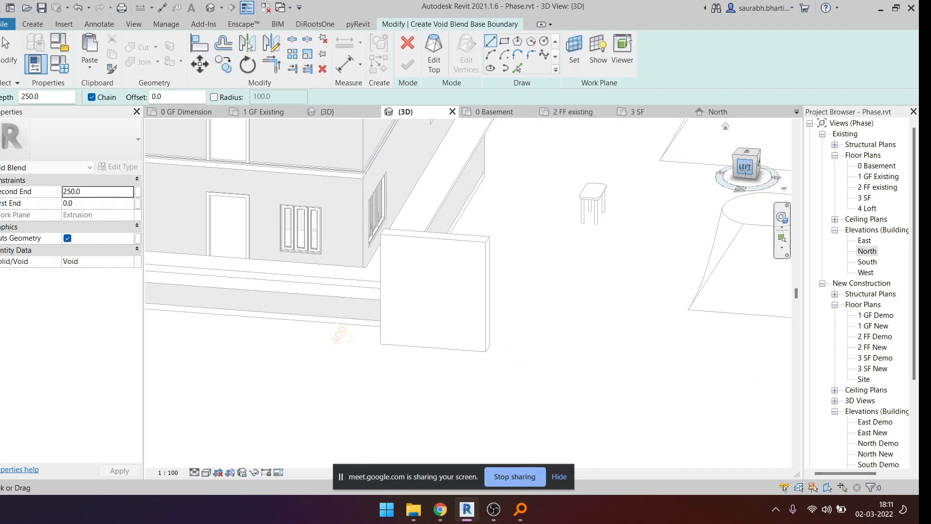
- Sketch a small off-centre rectangle inside the wall's outline as the void blend's base boundary, working in the left view
left_click(746, 169)
left_click(504, 41)
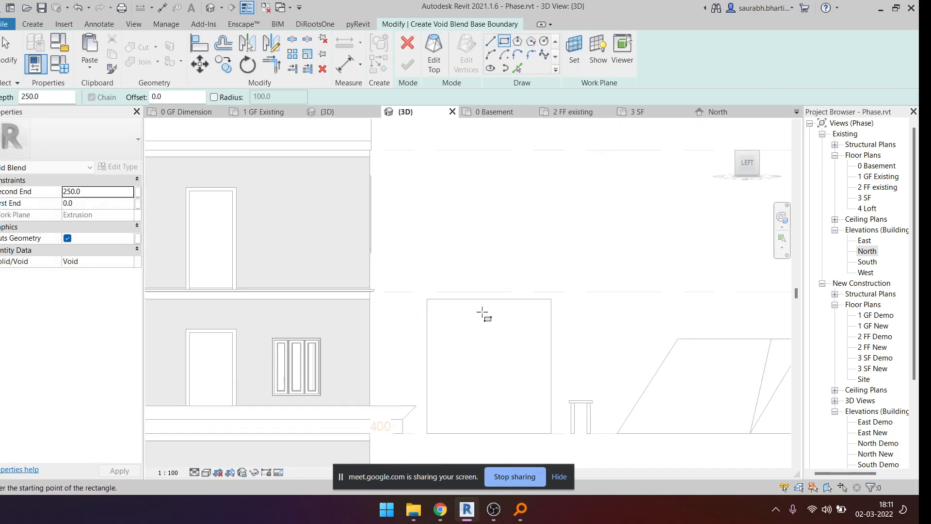
scroll(483, 313, "up", 3)
middle_click_drag(482, 313, 455, 244)
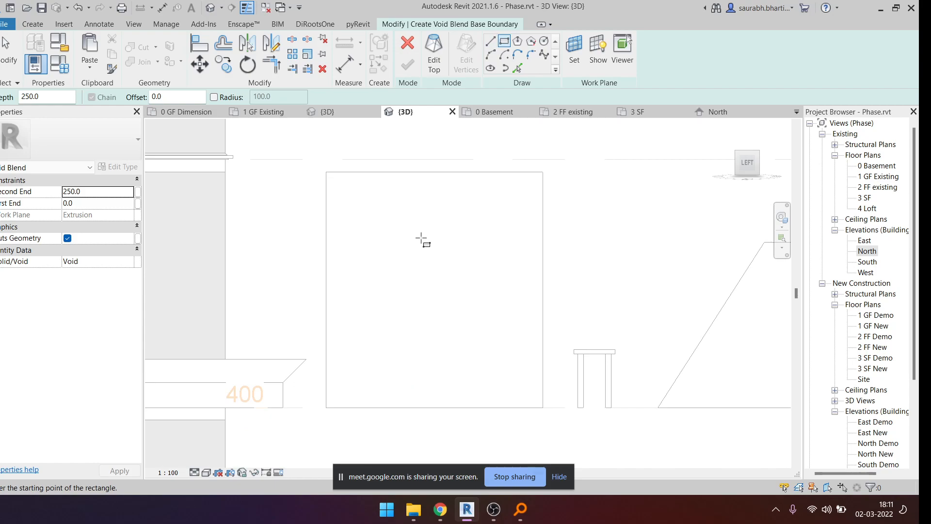
left_click(521, 376)
key("Escape")
key("Escape")
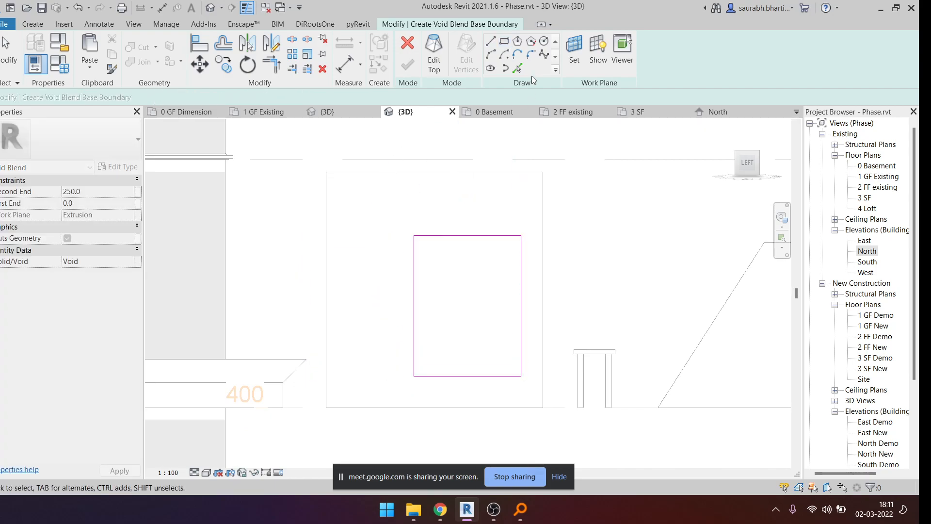
left_click(535, 400)
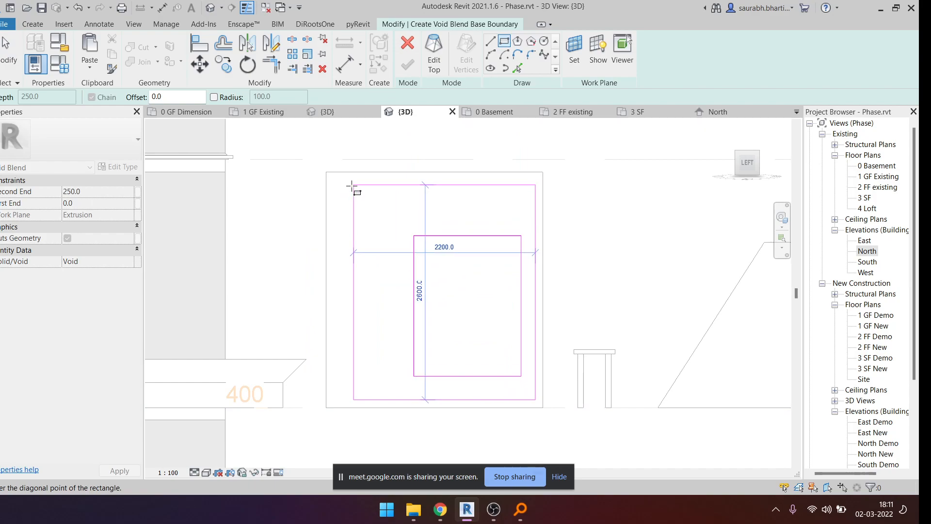
left_click(352, 186)
key("Escape")
key("Escape")
scroll(418, 291, "down", 3)
middle_click_drag(469, 315, 387, 343, "shift")
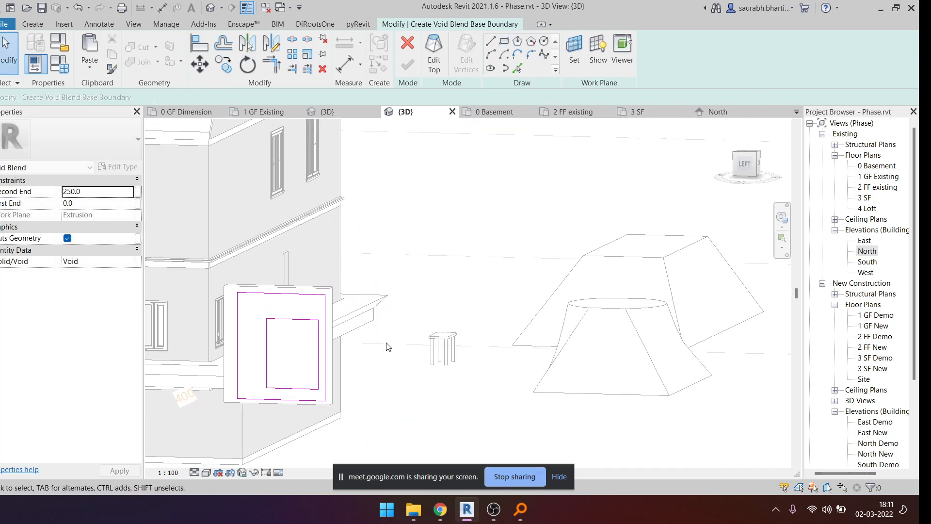
left_click(311, 293)
key("Delete")
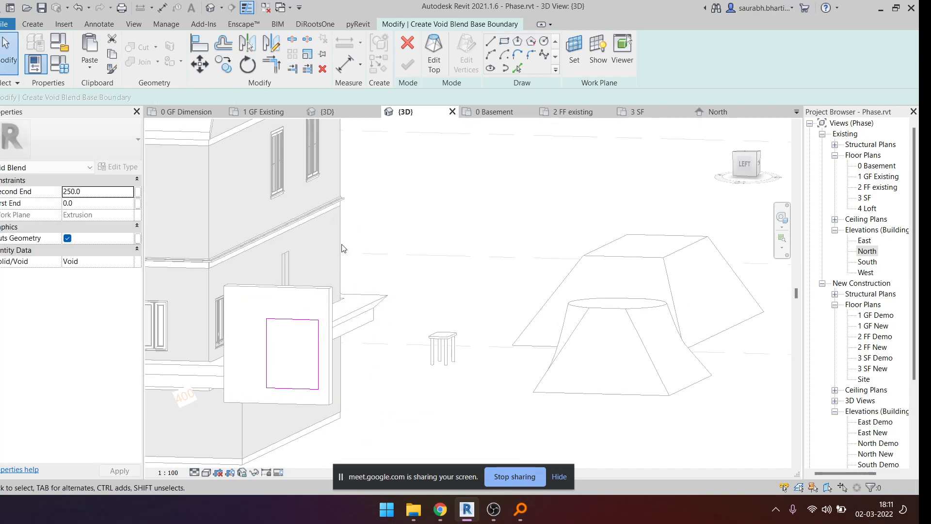
- Switch to the void blend's top boundary and sketch a larger rectangle about 2500 mm high just inside the wall's outline
middle_click_drag(308, 358, 388, 360, "shift")
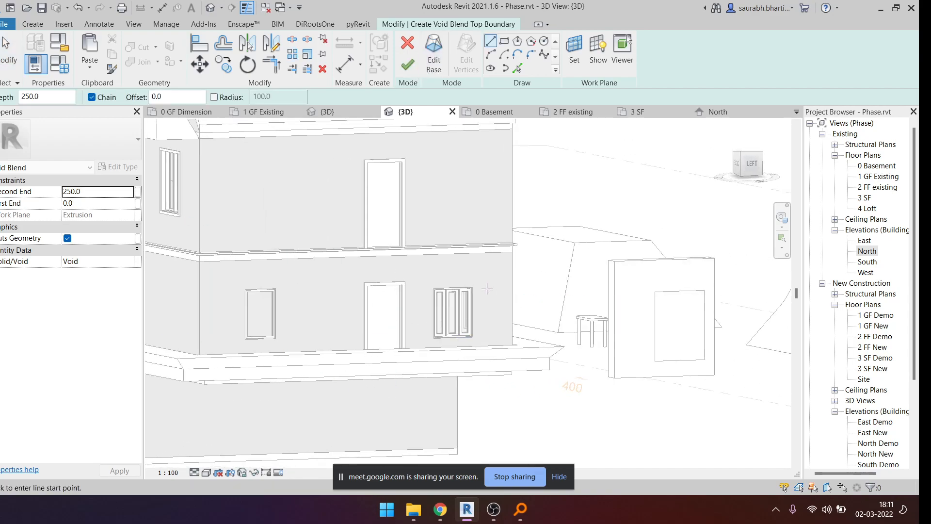
left_click(749, 164)
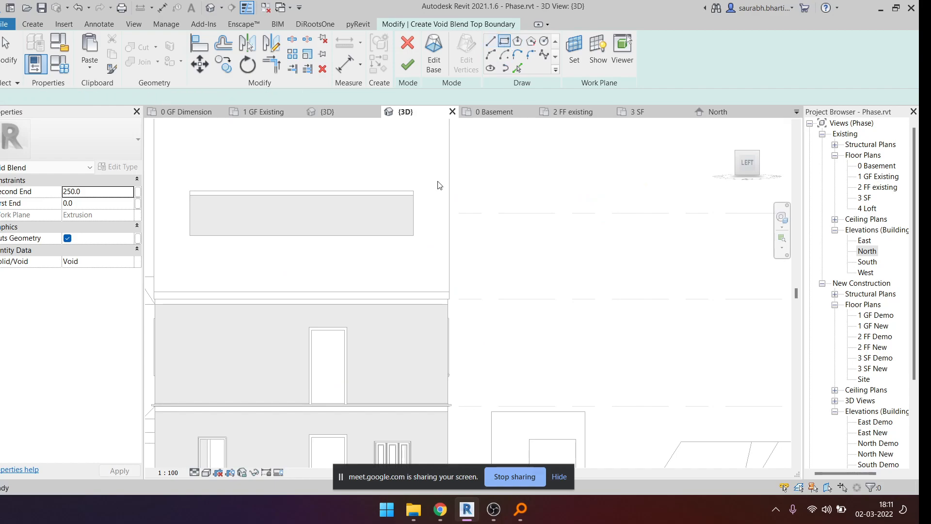
scroll(444, 147, "down", 3)
scroll(448, 297, "up", 5)
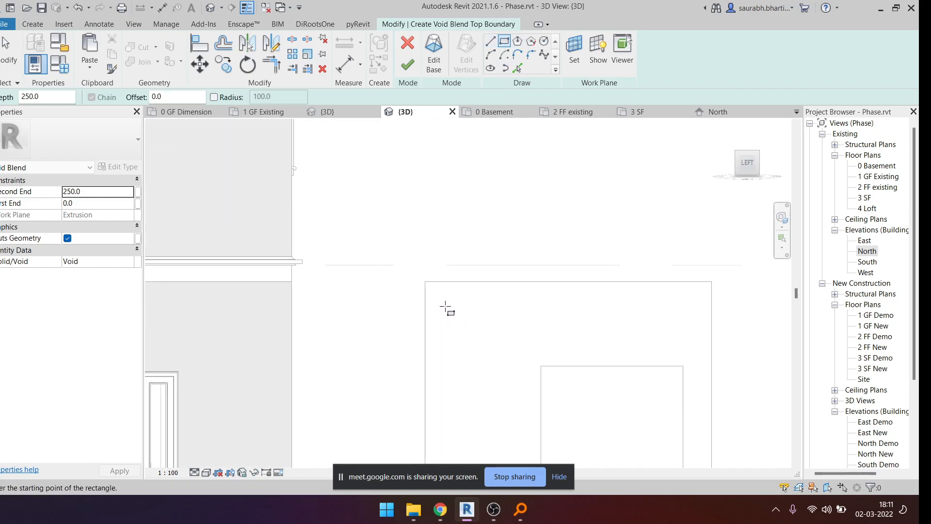
left_click(444, 311)
scroll(557, 421, "up", 2)
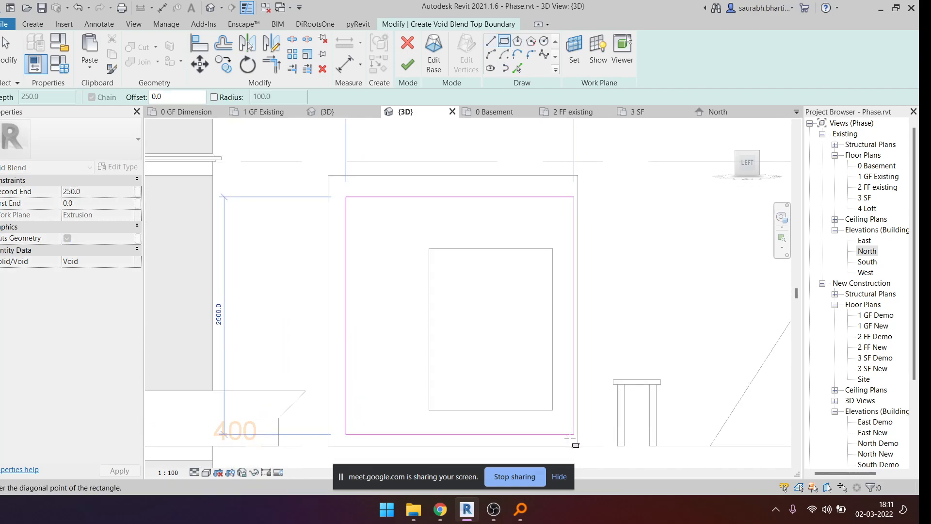
left_click(571, 440)
key("Escape")
scroll(528, 325, "down", 2)
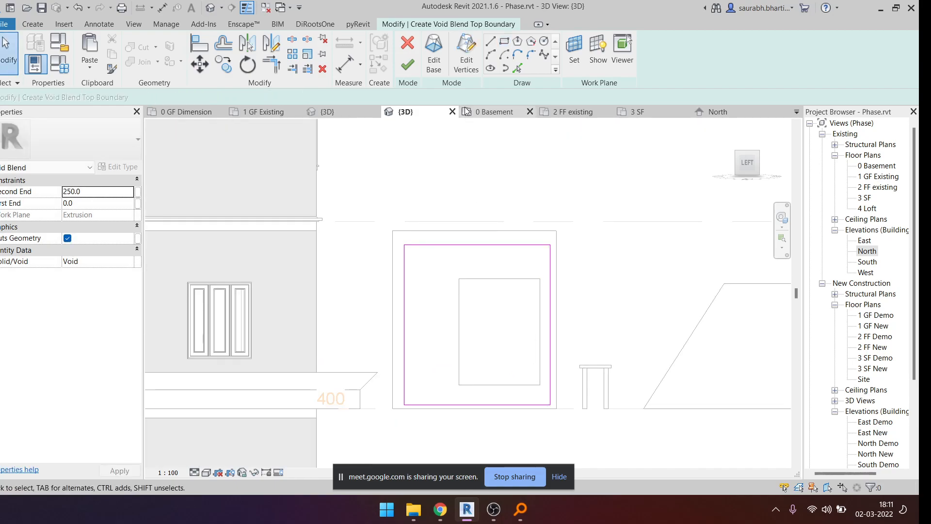
- Finish the void blend and inspect its position against the wall in an angled view
left_click(407, 68)
middle_click_drag(453, 298, 463, 254, "shift")
key("Escape")
left_click(492, 259)
scroll(481, 271, "up", 5)
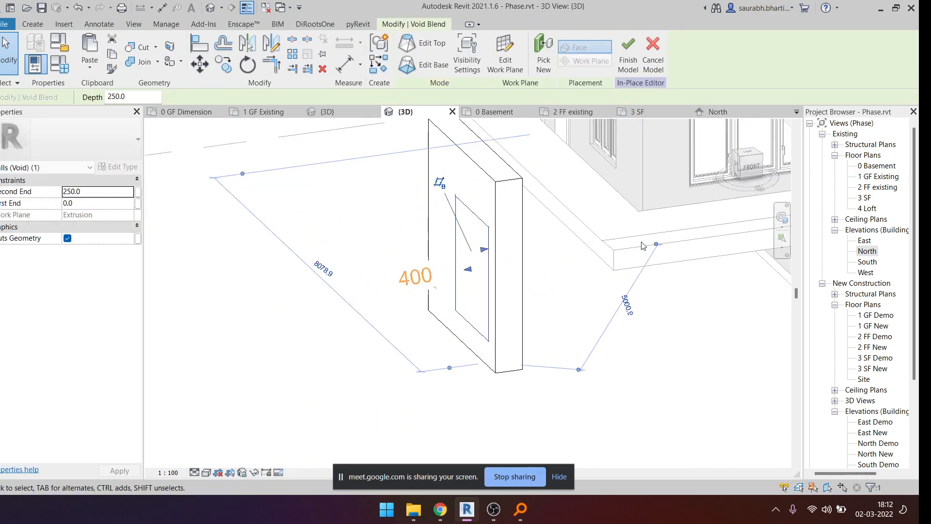
key("Escape")
middle_click_drag(414, 277, 485, 272, "shift")
- Apply Cut Geometry to the wall, using the new void blend as the cutting form
left_click(520, 211)
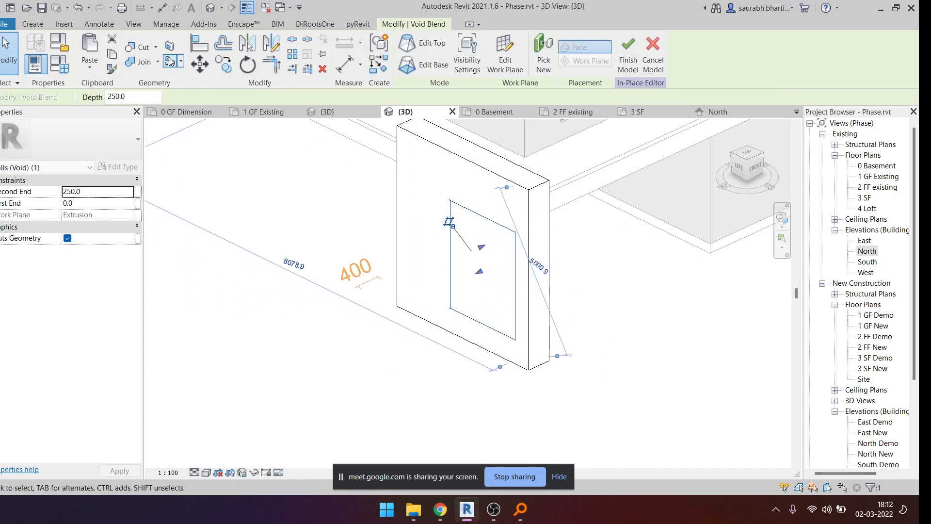
left_click(144, 47)
left_click(467, 229)
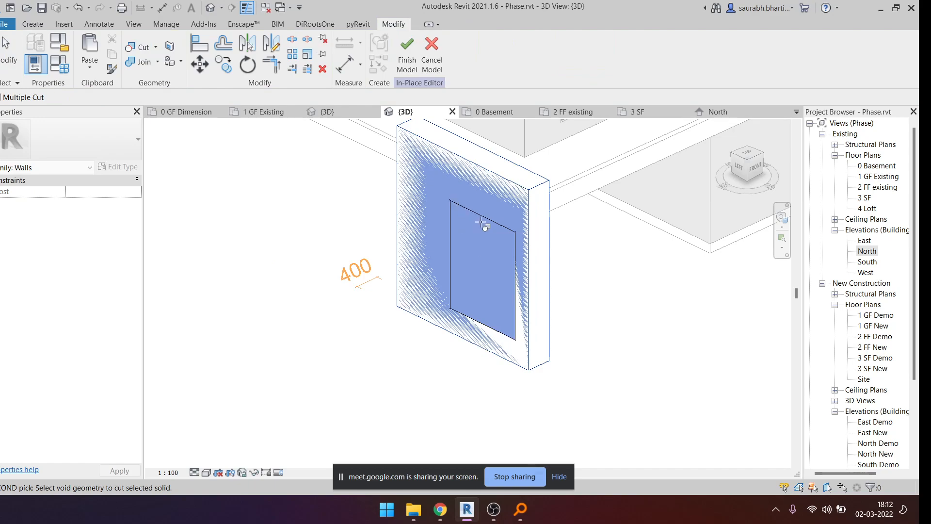
left_click(481, 225)
left_click(481, 225)
mouse_move(481, 225)
middle_mouse_down("shift")
mouse_move(480, 233)
mouse_move(544, 202)
mouse_move(479, 225)
middle_mouse_up("shift")
key("Escape")
scroll(475, 227, "up", 2)
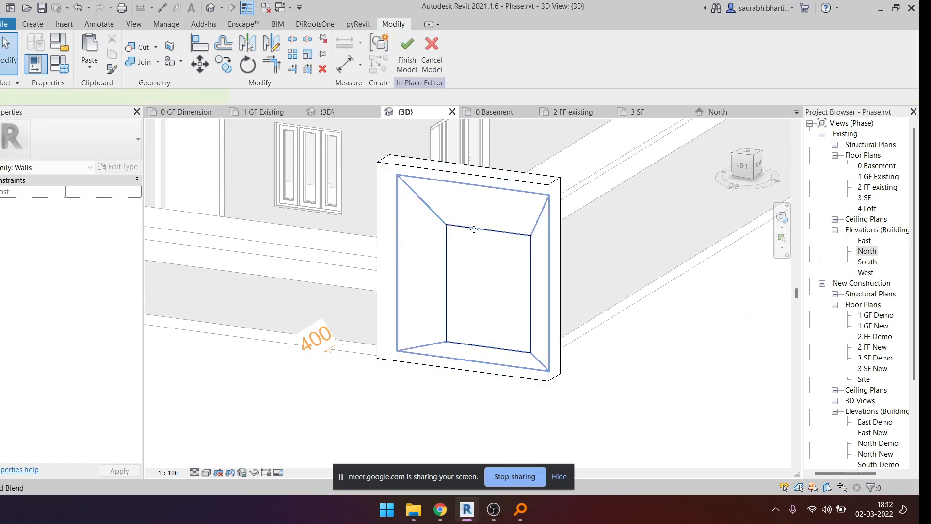
- Stretch both ends of the void blend beyond the wall's faces, to about 544 mm and -93 mm
left_click(474, 231)
middle_click_drag(447, 243, 750, 164, "shift")
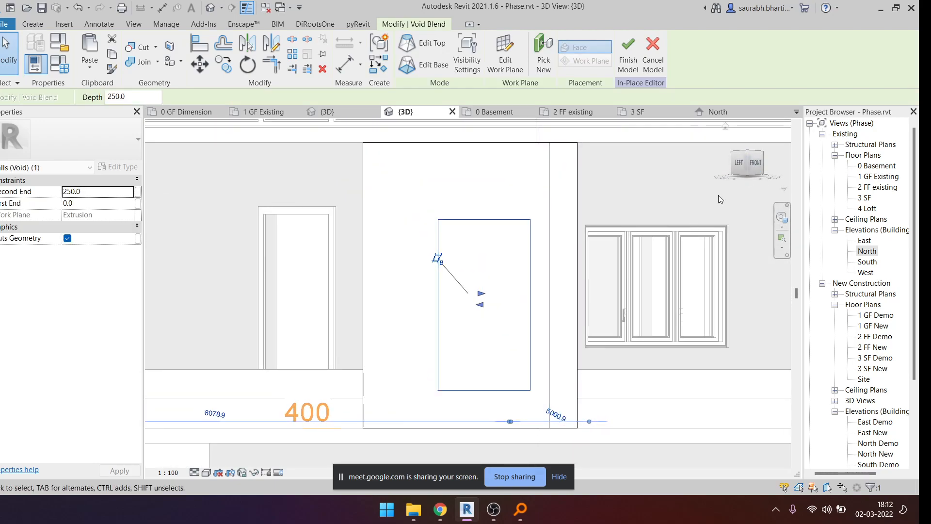
left_click(756, 164)
left_click_drag(452, 304, 442, 305)
middle_click_drag(490, 296, 661, 387, "shift")
middle_click_drag(517, 291, 499, 295, "shift")
left_click_drag(499, 295, 673, 207)
middle_click_drag(673, 207, 464, 282, "shift")
- Deselect the void blend and finish the in-place wall model with its tapered recess
key("Escape")
middle_click_drag(228, 139, 455, 354, "shift")
scroll(500, 278, "up", 2)
left_click(406, 59)
scroll(513, 271, "down", 3)
- Check the facade reference image in Chrome, return to Revit and examine the recessed wall from both sides
mouse_move(440, 514)
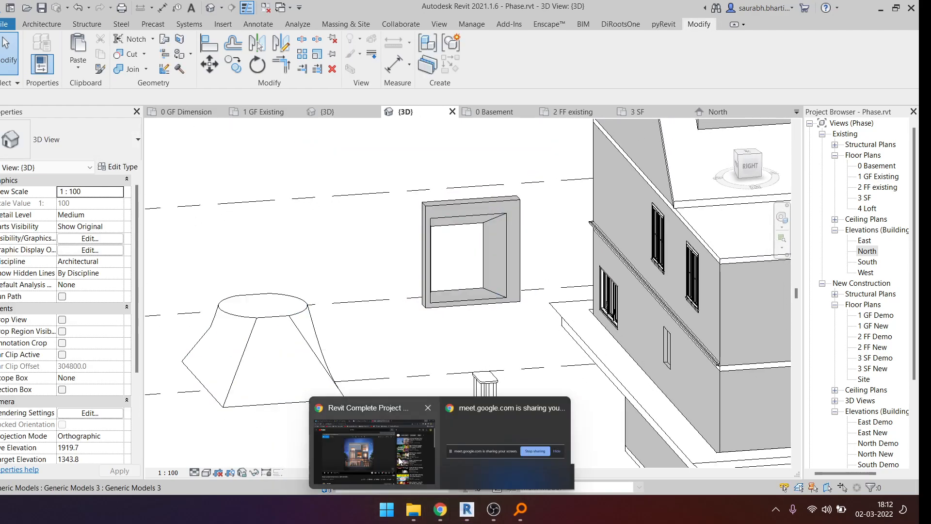
left_click(374, 407)
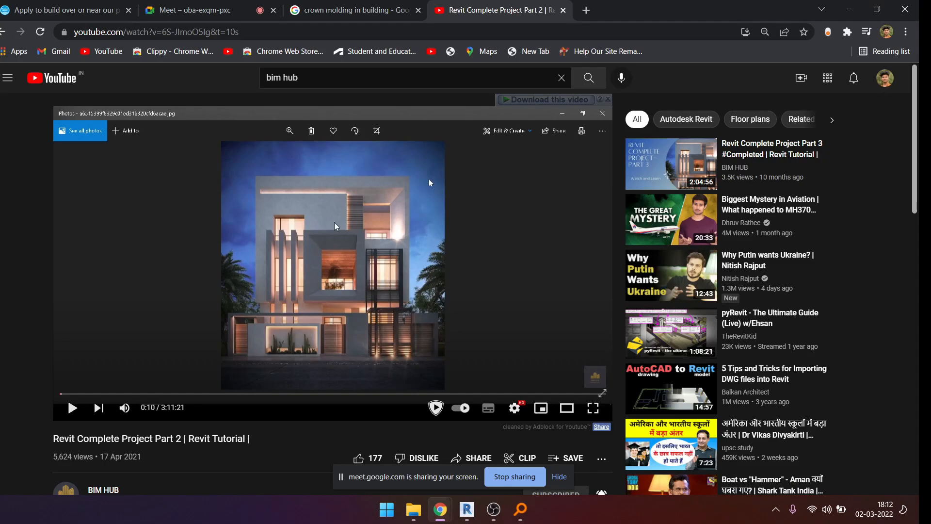
left_click(849, 9)
scroll(533, 208, "up", 6)
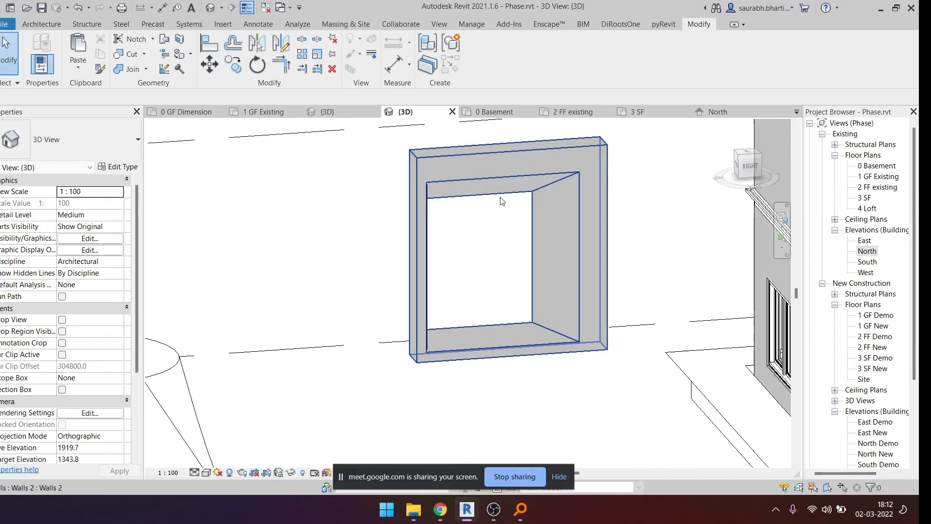
middle_click_drag(587, 185, 521, 374, "shift")
scroll(534, 210, "down", 2)
scroll(507, 315, "down", 3)
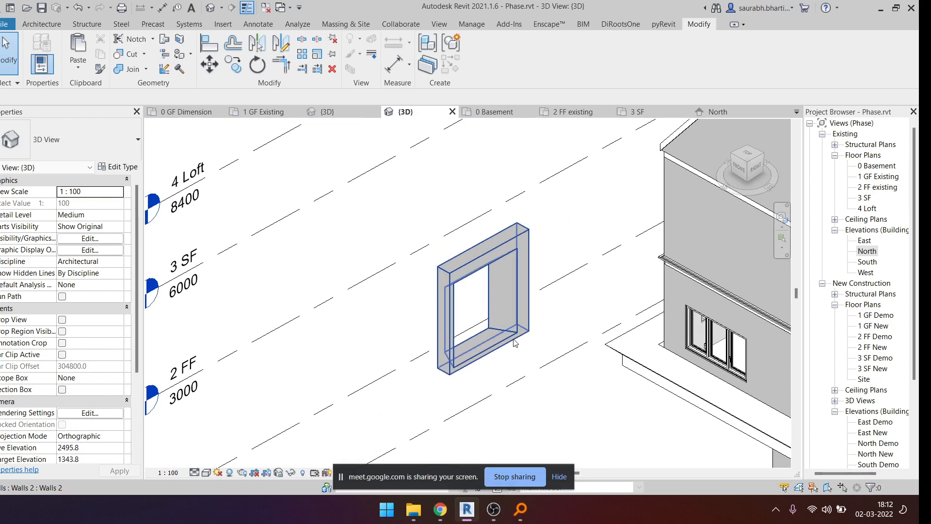
left_click(509, 338)
middle_click_drag(510, 339, 481, 325, "shift")
left_click(518, 335)
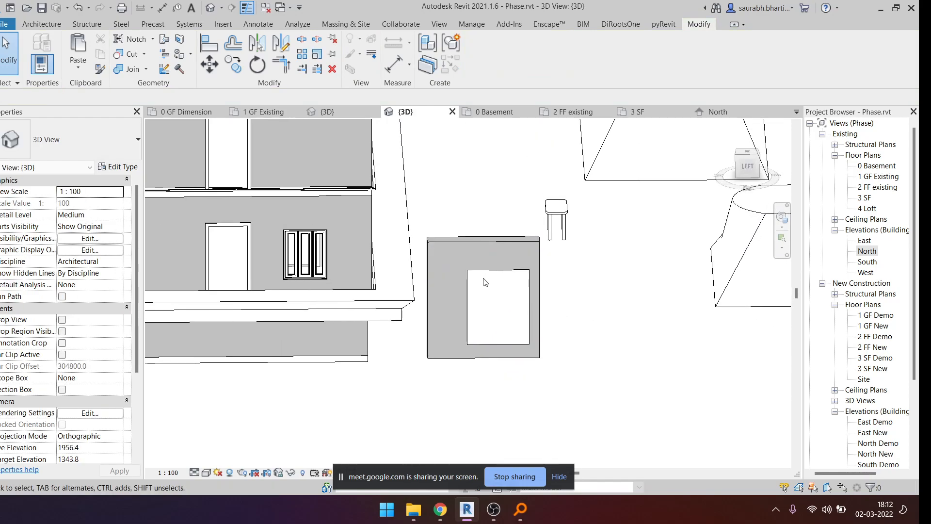
- Reopen the recessed wall for in-place editing and select its void blend
left_click(504, 277)
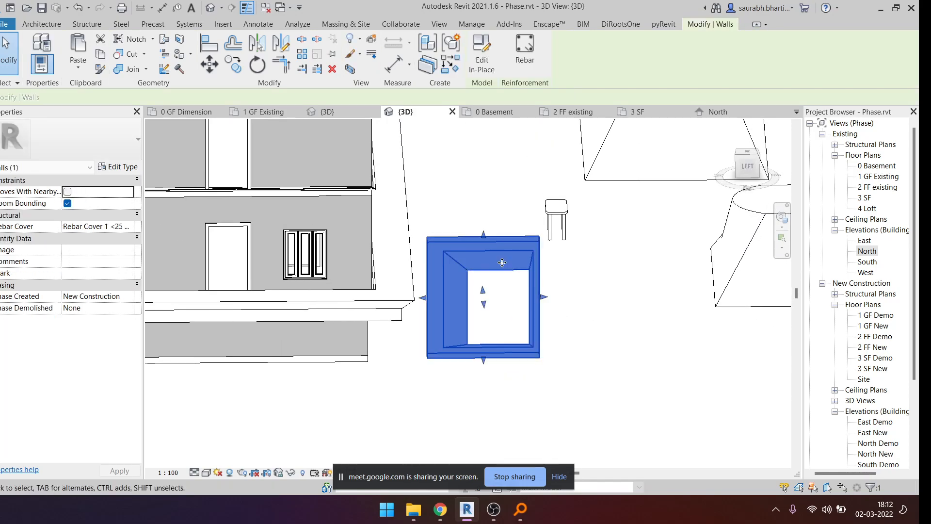
left_click(480, 67)
middle_click_drag(487, 303, 476, 284, "shift")
left_click(492, 268)
key("Escape")
left_click(504, 278)
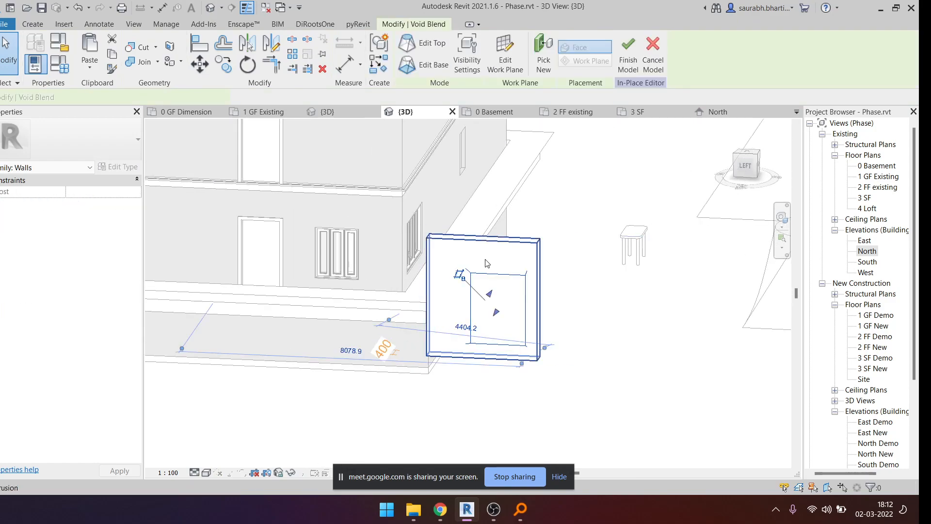
- Open the void blend's top boundary for review, close the sketch and examine the recess from several angles
left_click(433, 45)
mouse_move(486, 283)
middle_mouse_down("shift")
mouse_move(590, 298)
mouse_move(566, 304)
mouse_move(477, 258)
middle_mouse_up("shift")
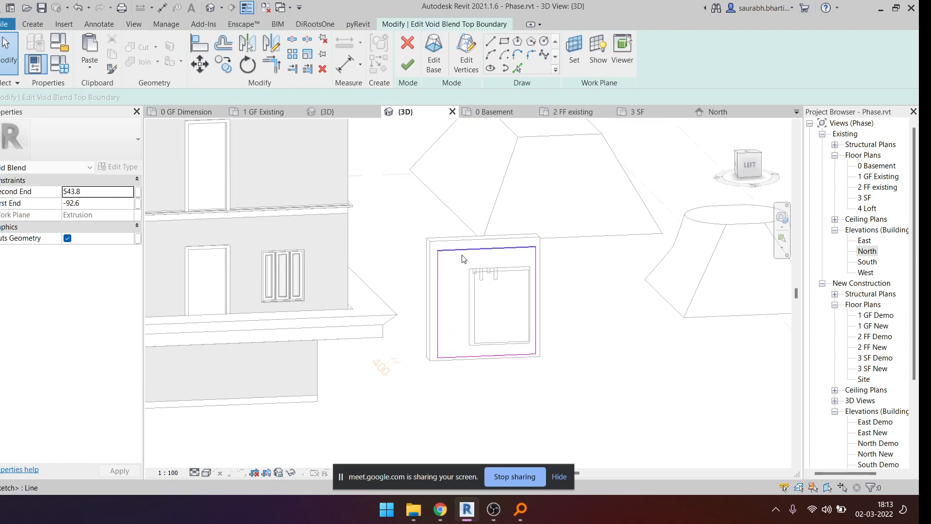
mouse_move(471, 174)
middle_mouse_down("shift")
mouse_move(580, 318)
mouse_move(386, 322)
mouse_move(493, 310)
mouse_move(634, 333)
middle_mouse_up("shift")
left_click(411, 60)
middle_click_drag(478, 311, 438, 305, "shift")
scroll(483, 282, "up", 4)
left_click(483, 282)
left_click(536, 306)
middle_click_drag(536, 306, 487, 370, "shift")
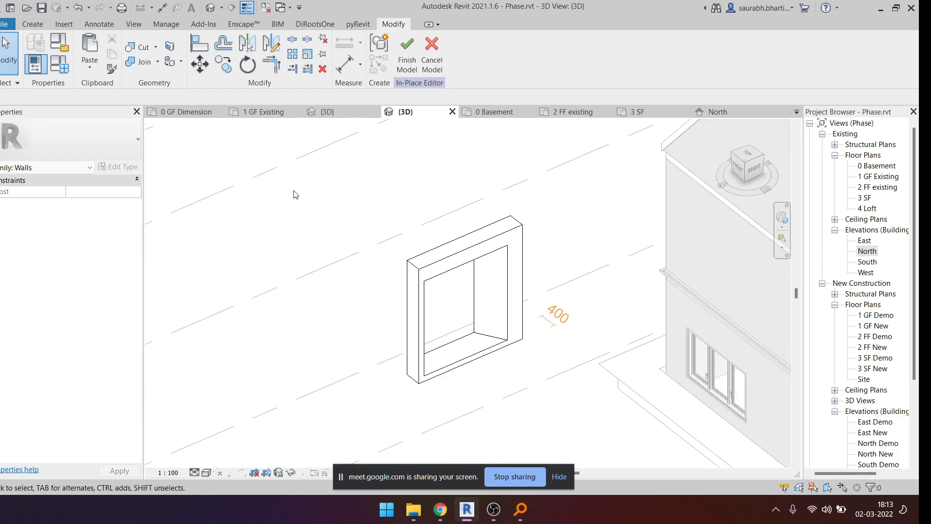
- Start a solid Sweep in the wall and define its path from the four outer edges of the recessed face
scroll(517, 305, "down", 4)
middle_click_drag(517, 311, 481, 293, "shift")
scroll(499, 282, "up", 5)
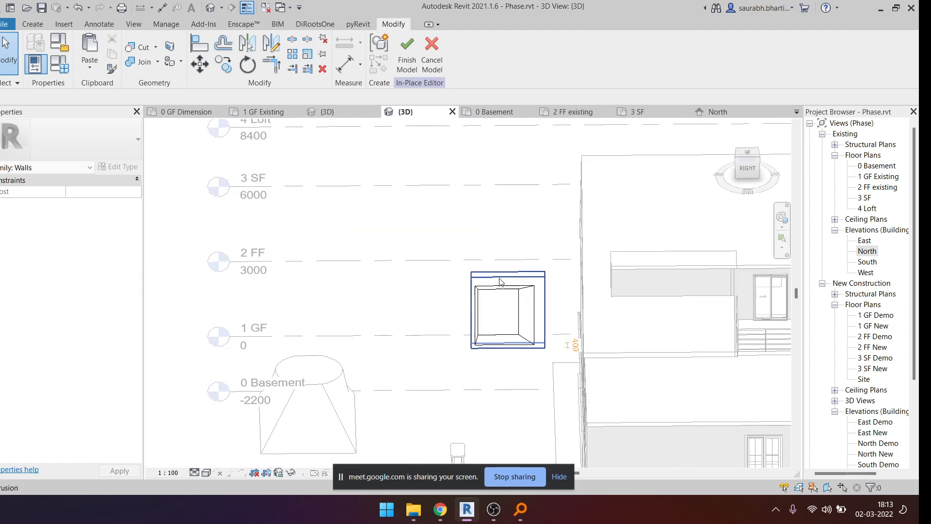
left_click(35, 24)
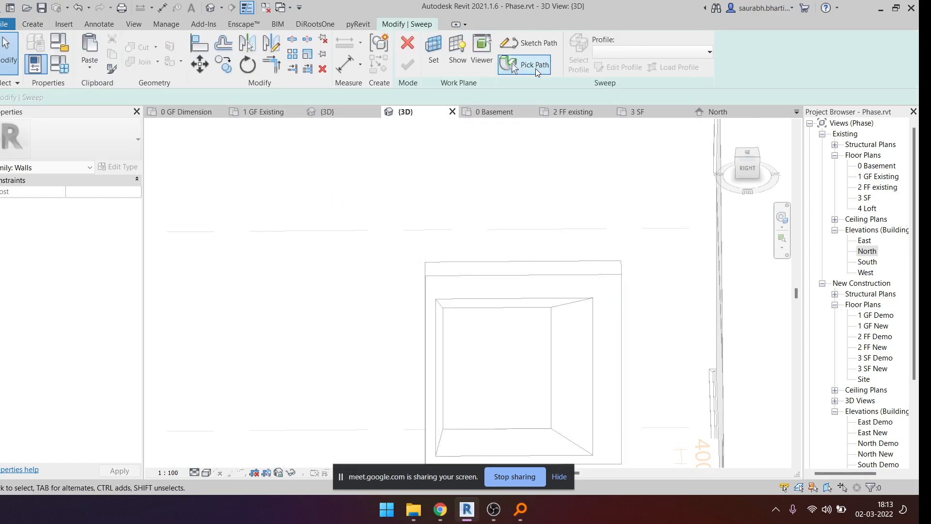
left_click(535, 66)
left_click(509, 278)
scroll(642, 314, "down", 1)
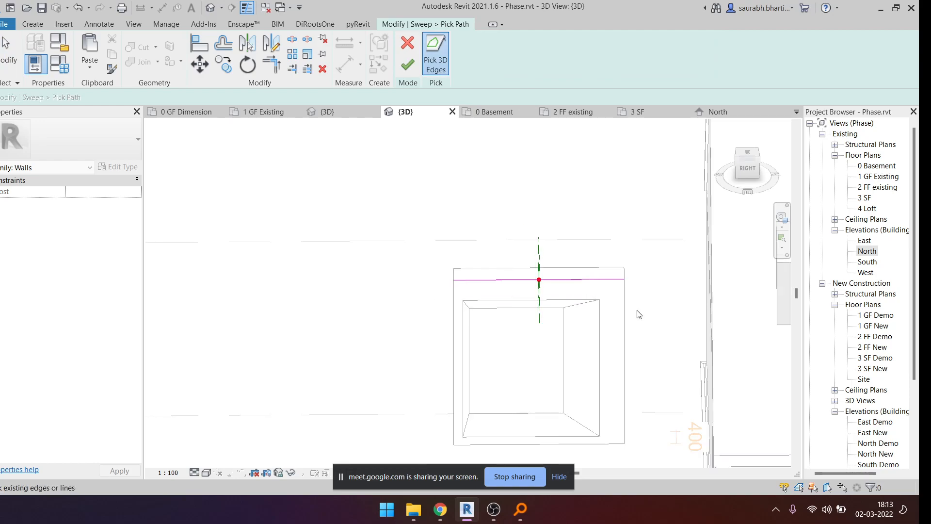
left_click(625, 304)
middle_click_drag(615, 373, 646, 284)
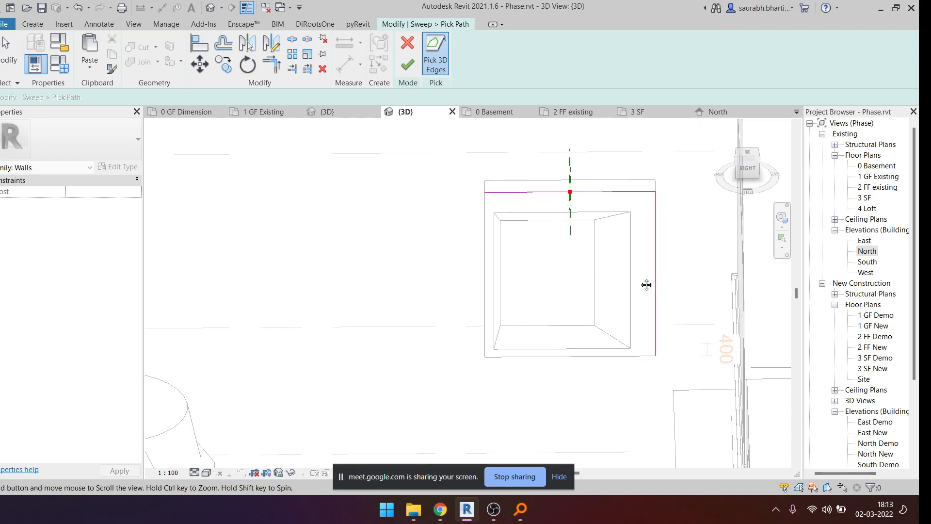
left_click(489, 299)
middle_click_drag(500, 302, 672, 264, "shift")
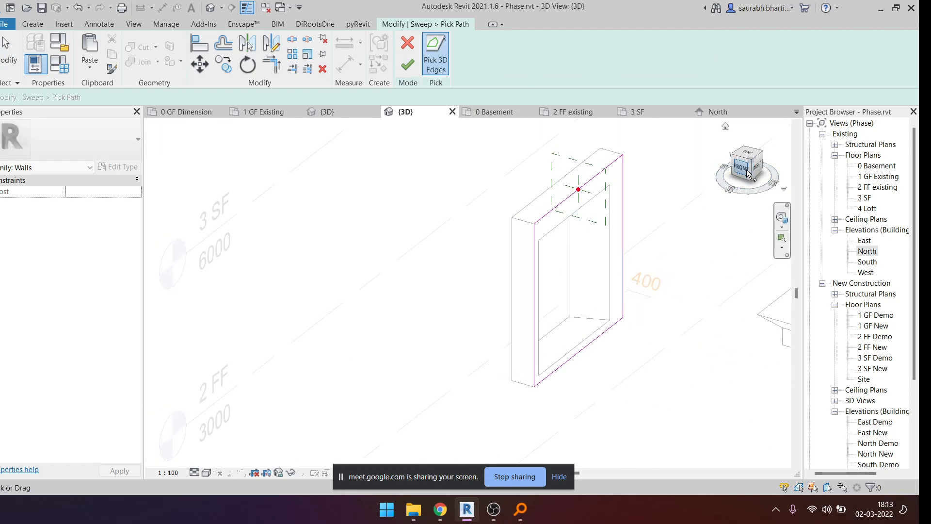
left_click(740, 168)
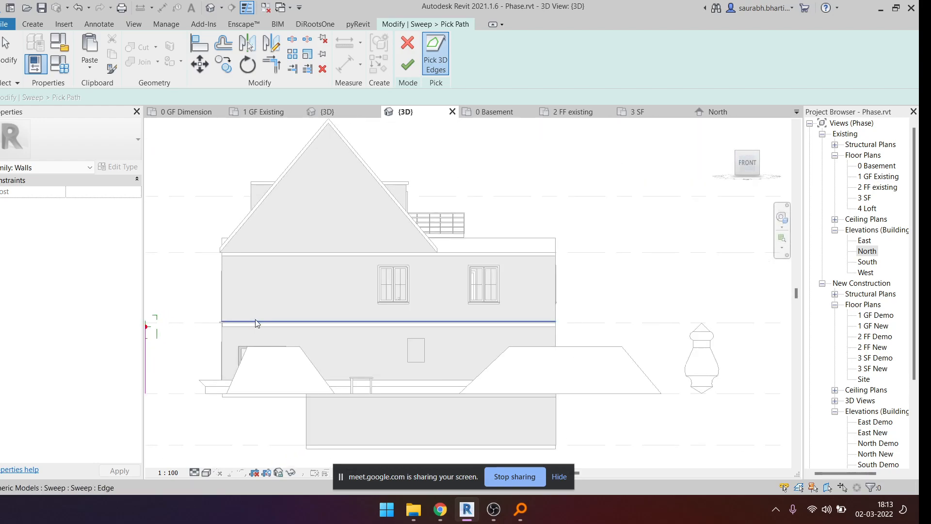
middle_click_drag(254, 320, 677, 320)
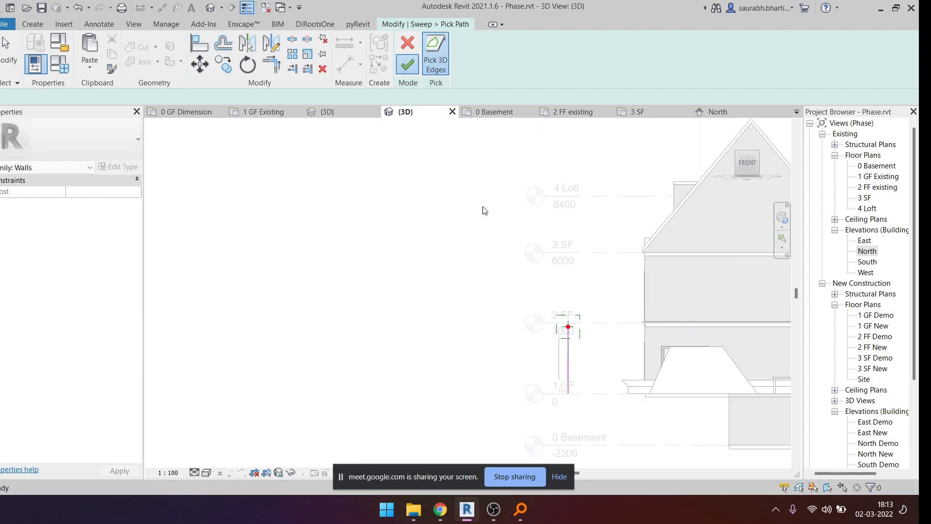
left_click(407, 65)
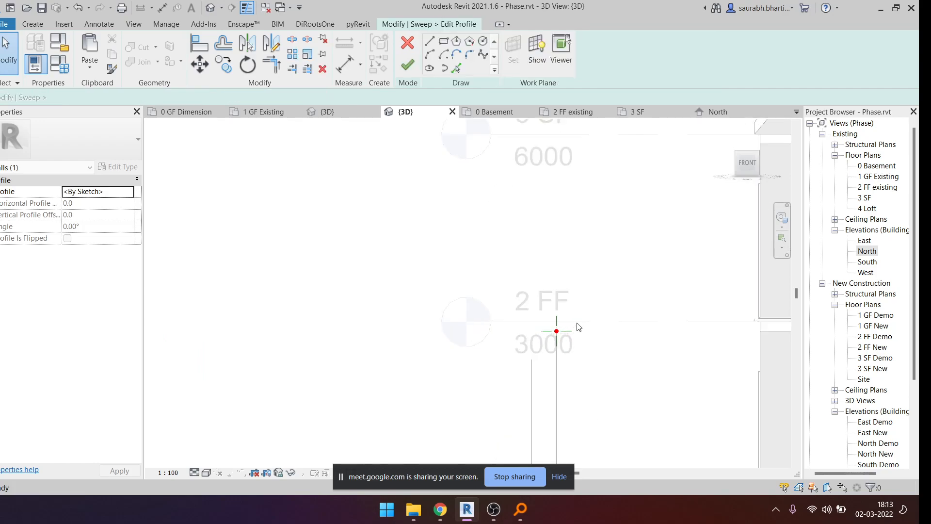
- Sketch the moulding profile from the path point with a short diagonal line, a vertical line and two opposing arcs
scroll(532, 410, "up", 3)
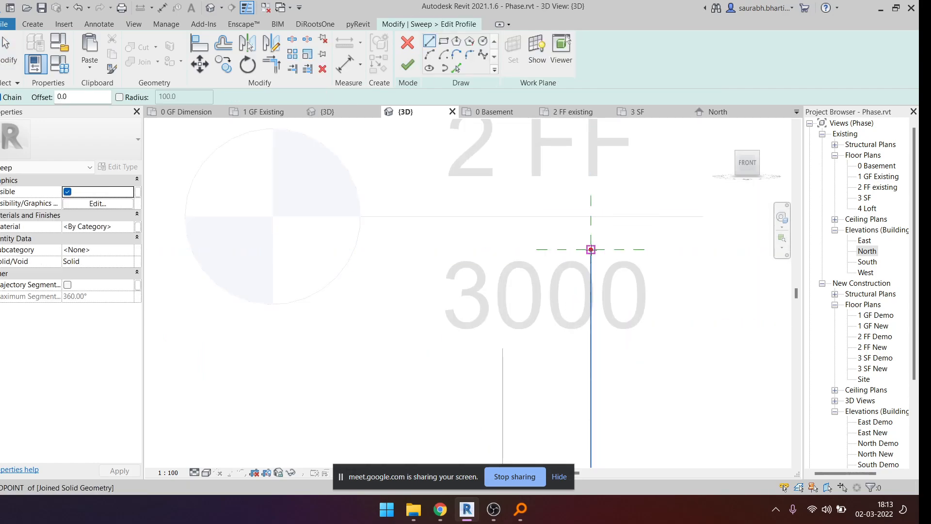
left_click(591, 249)
scroll(588, 239, "up", 3)
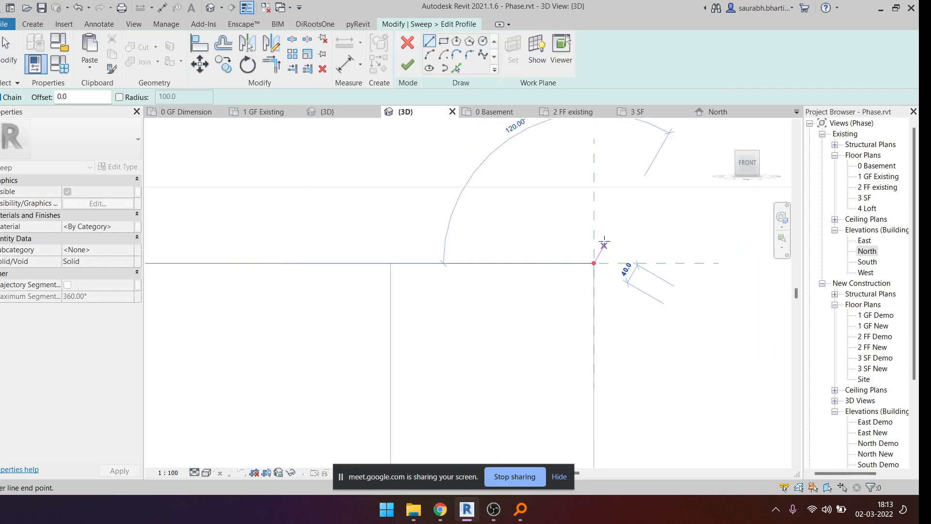
left_click(609, 248)
scroll(610, 245, "up", 3)
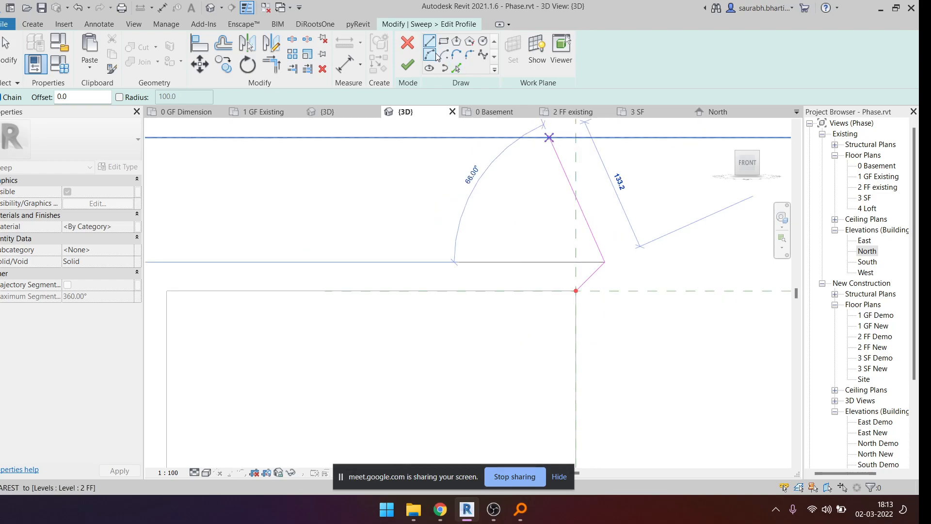
left_click(605, 230)
scroll(609, 245, "up", 3)
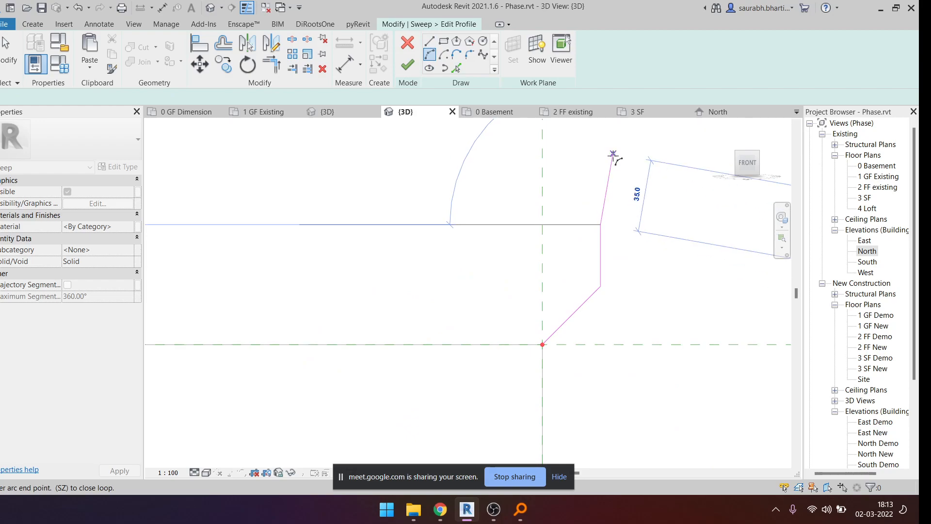
scroll(610, 193, "up", 1)
middle_click_drag(571, 144, 605, 268)
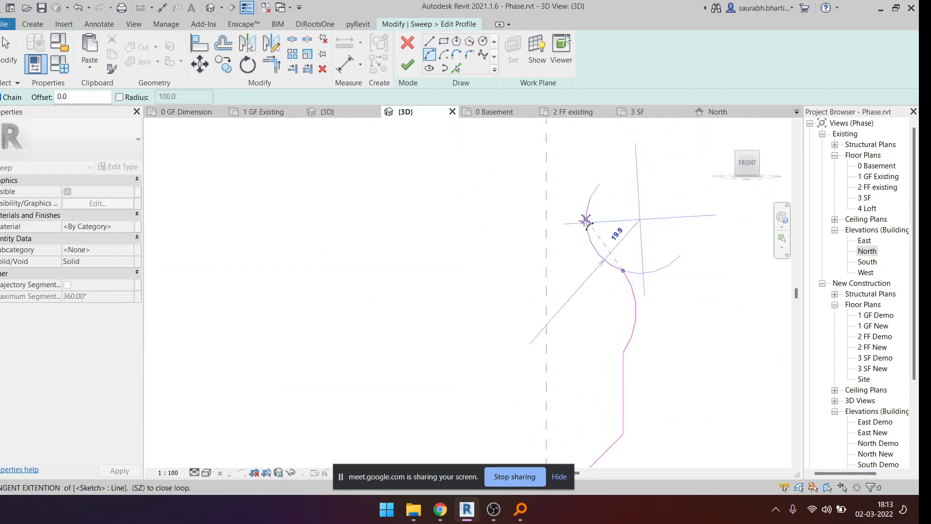
left_click(588, 230)
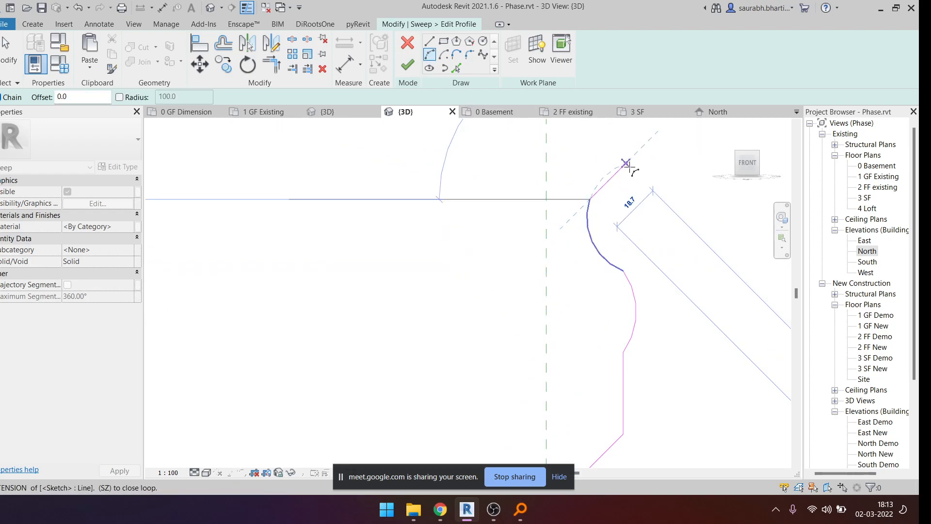
key("Escape")
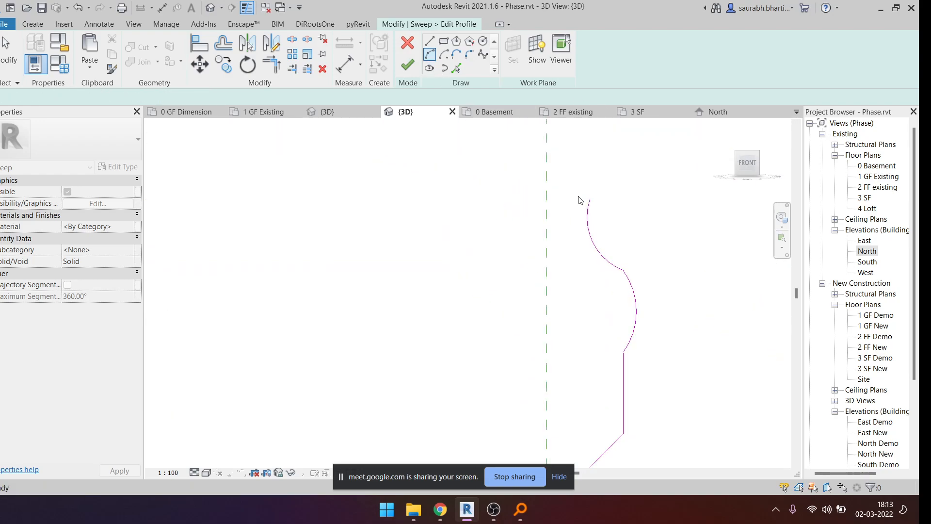
- Add a final arc up to the vertical reference line, close the profile back to the path point and finish the sketch
left_click(589, 194)
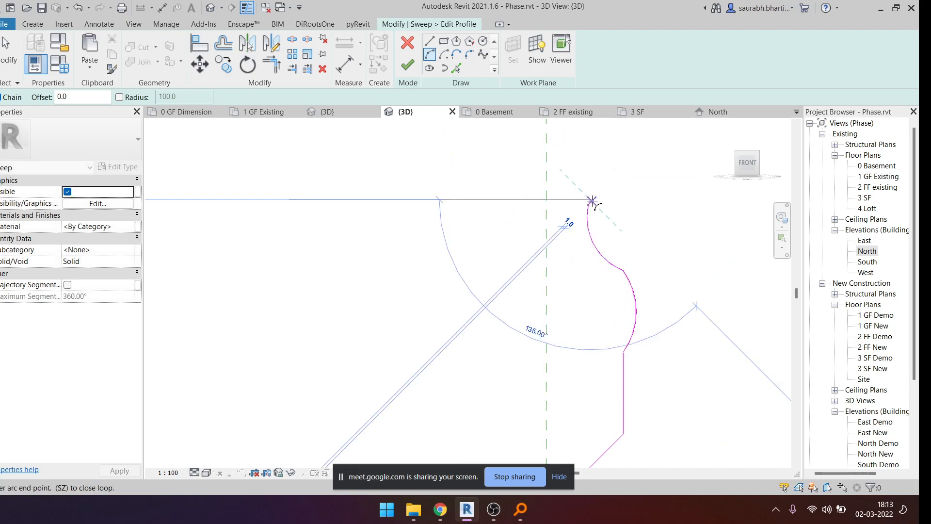
left_click(546, 155)
left_click(547, 155)
scroll(570, 373, "down", 2)
middle_click_drag(570, 372, 561, 167)
left_click(549, 243)
scroll(549, 243, "down", 4)
middle_click_drag(577, 288, 464, 83, "shift")
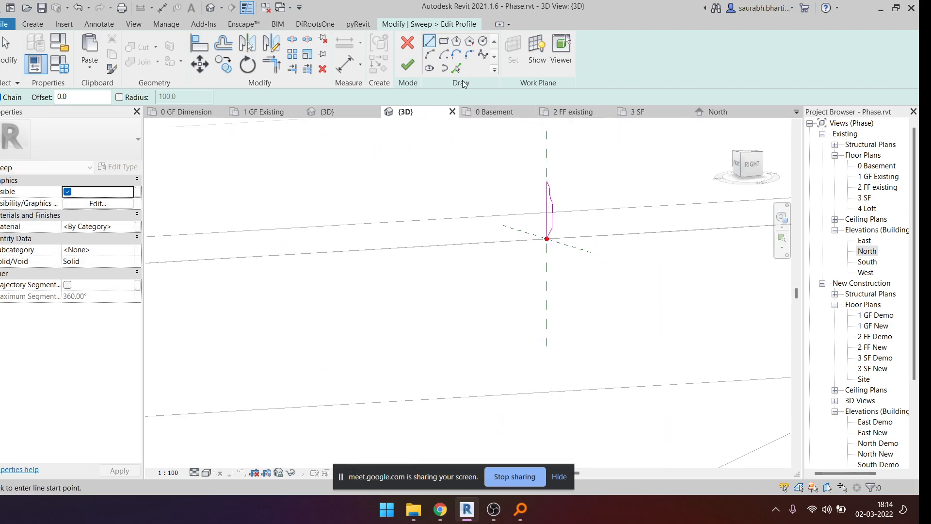
left_click(408, 65)
- Finish the sweep to form a moulding around the wall's outer edges
scroll(550, 228, "down", 2)
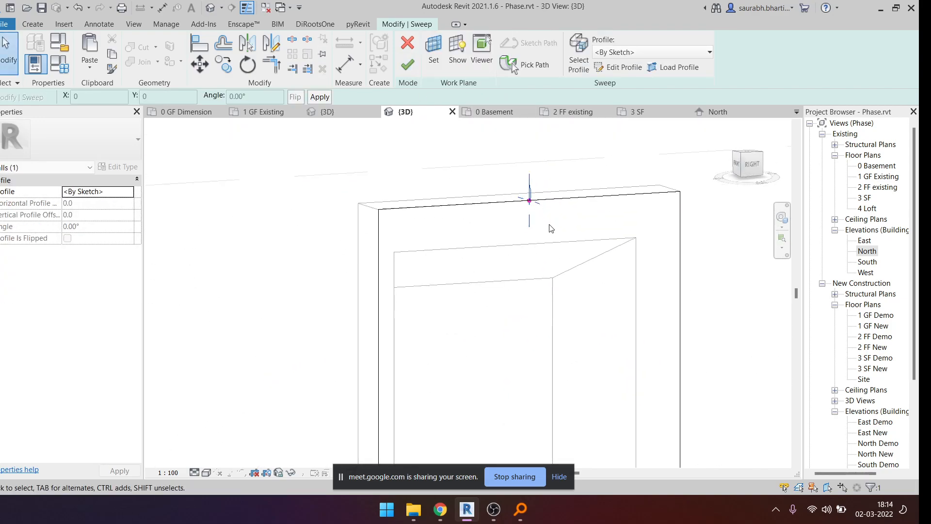
left_click(410, 66)
scroll(524, 187, "down", 4)
middle_click_drag(534, 195, 510, 349, "shift")
key("Escape")
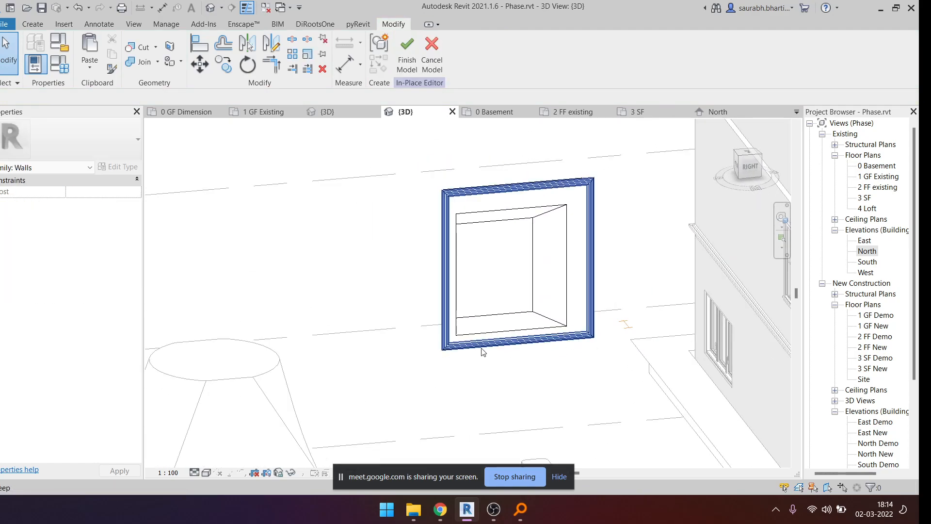
- Inspect the moulding up close and finish the in-place wall model
scroll(454, 342, "up", 4)
scroll(422, 361, "down", 5)
middle_click_drag(423, 364, 509, 368, "shift")
left_click(410, 66)
middle_click_drag(478, 282, 462, 330, "shift")
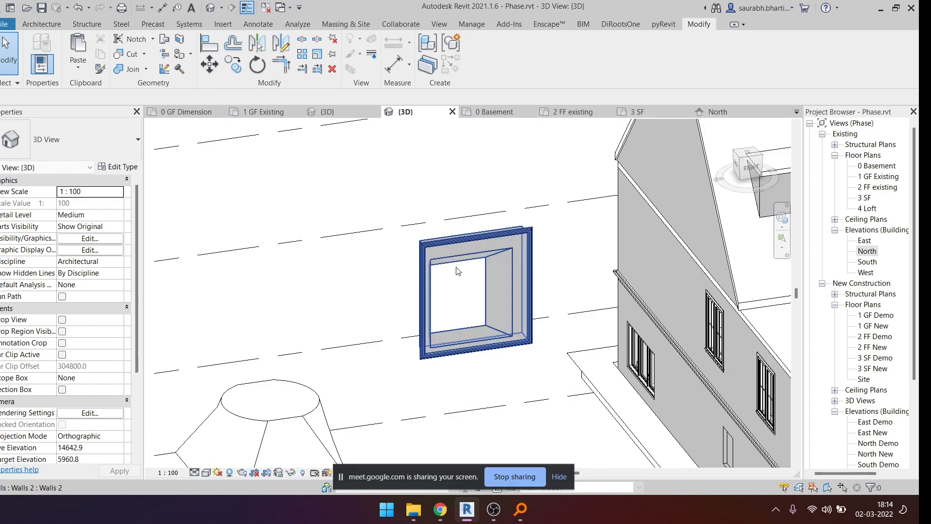
- Start a new in-place component in the Generic Models category with its default name and show its form creation tools
scroll(451, 298, "down", 3)
middle_click_drag(439, 382, 403, 367, "shift")
scroll(429, 328, "up", 5)
key("i")
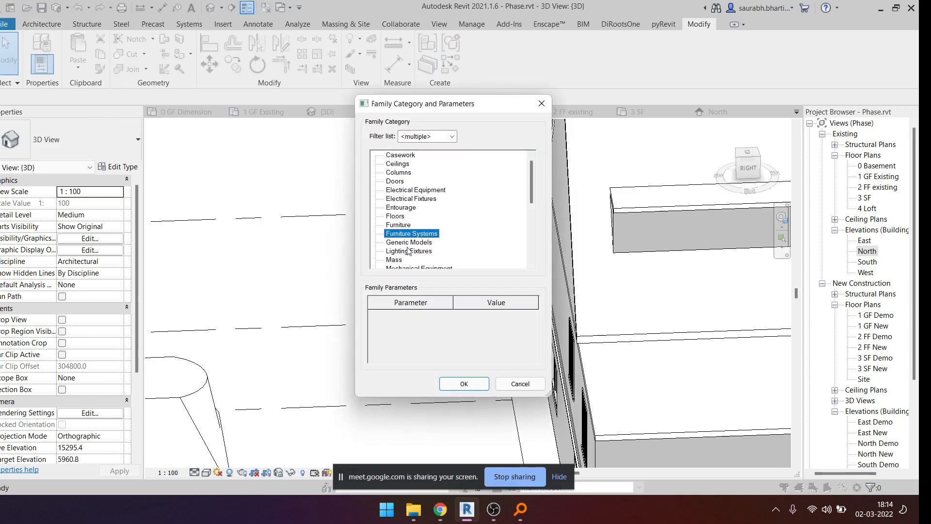
left_click(465, 384)
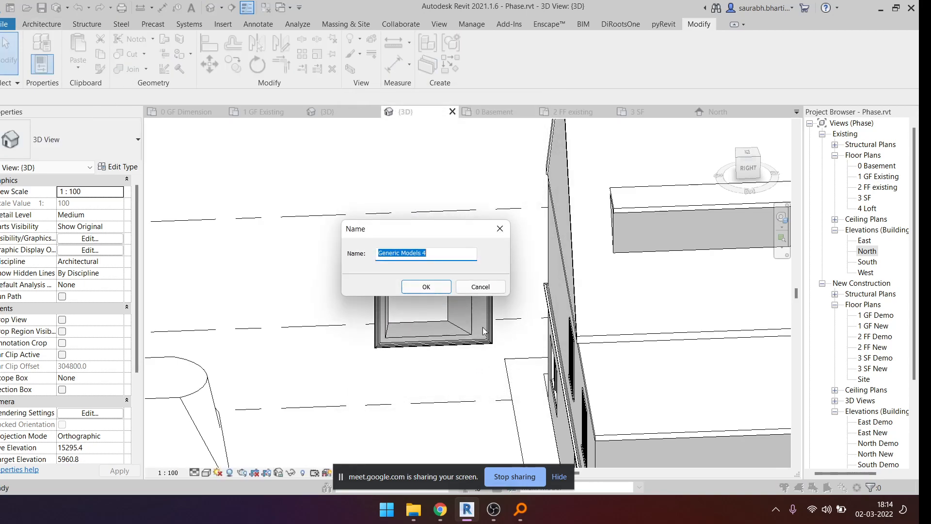
left_click(443, 291)
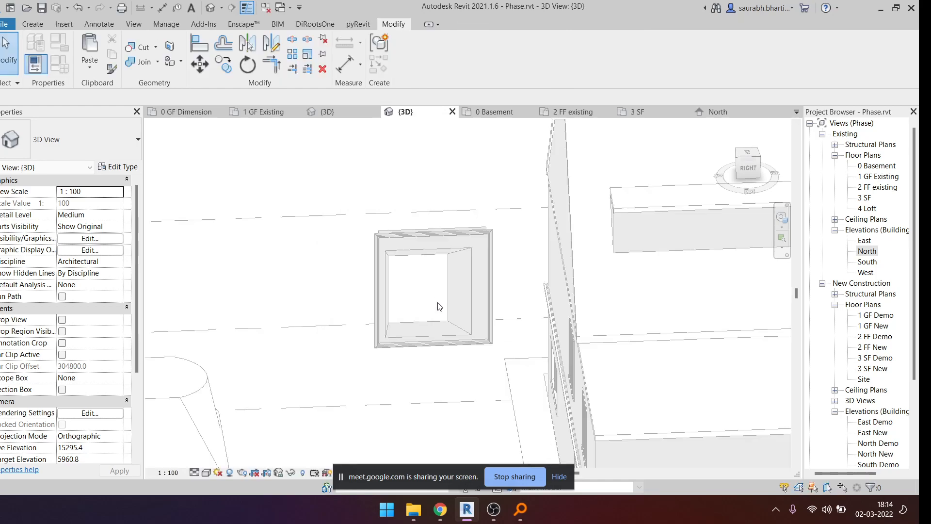
left_click(33, 25)
scroll(294, 297, "down", 2)
scroll(342, 309, "down", 2)
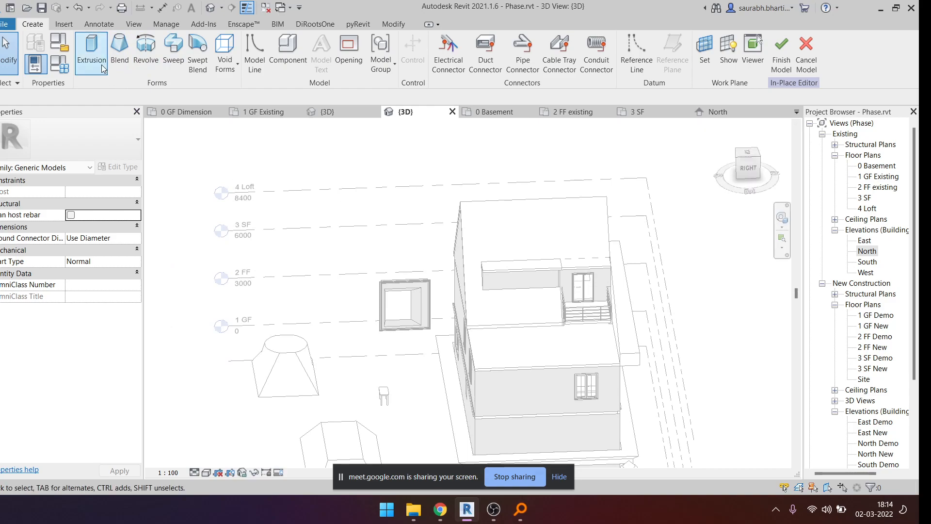
scroll(751, 129, "up", 1)
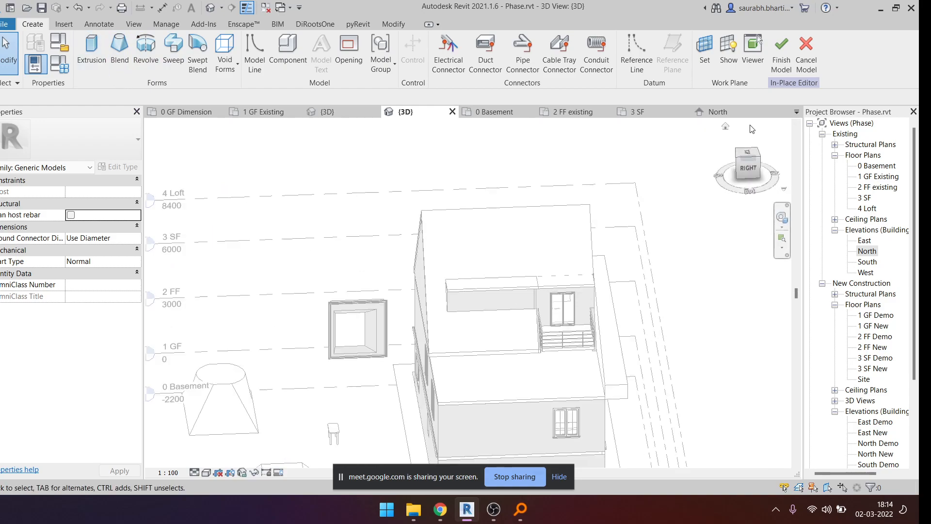
- Extrude a rectangle sketched in the top view into a slab on open ground beside the tapered forms
left_click(749, 156)
left_click(91, 48)
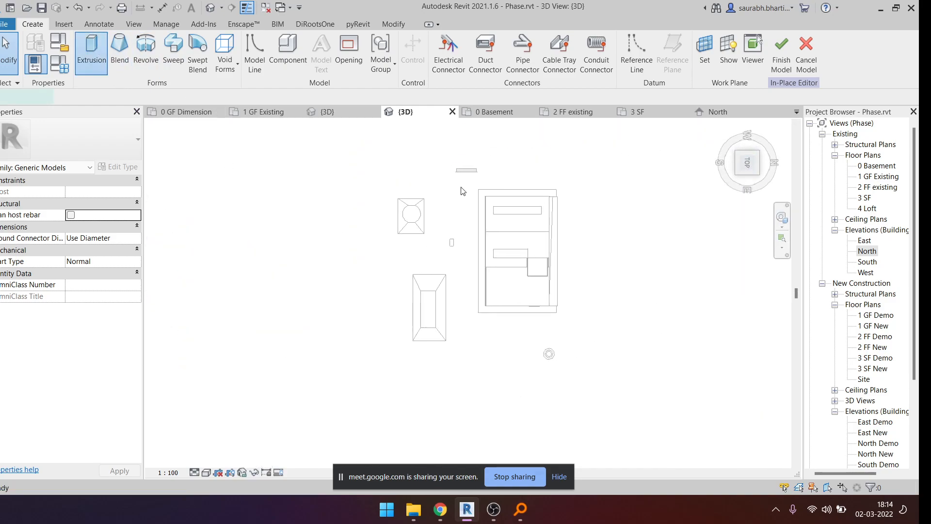
left_click(338, 249)
left_click(384, 286)
middle_click_drag(400, 305, 441, 256, "shift")
scroll(397, 283, "up", 4)
middle_click_drag(373, 231, 339, 227, "shift")
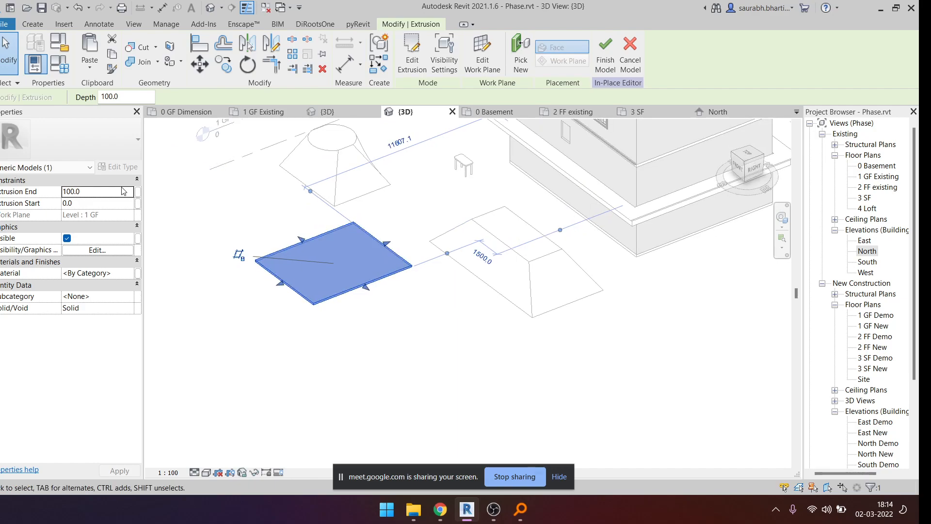
- Set the slab's extrusion end to 400 mm
left_click(121, 192)
type("40")
key("Return")
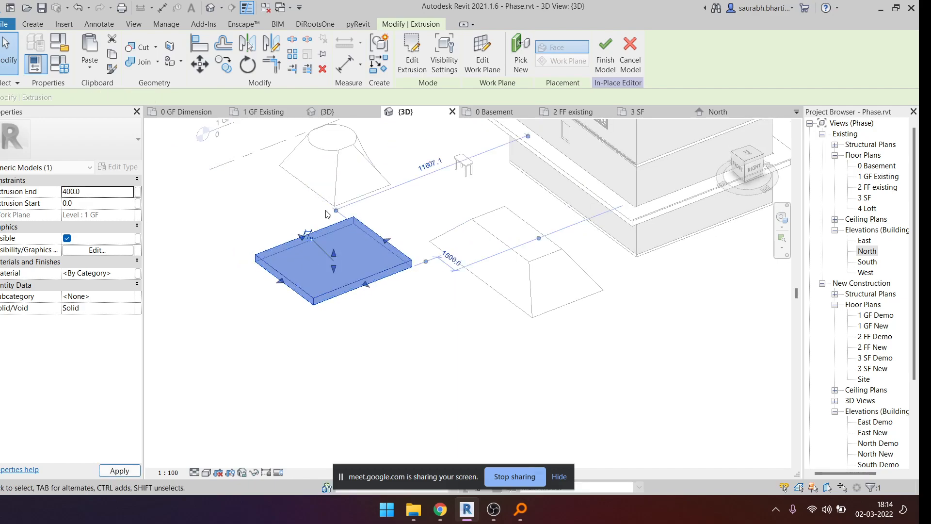
key("Escape")
mouse_move(334, 271)
middle_mouse_down("shift")
mouse_move(349, 297)
mouse_move(338, 257)
middle_mouse_up("shift")
left_click(338, 256)
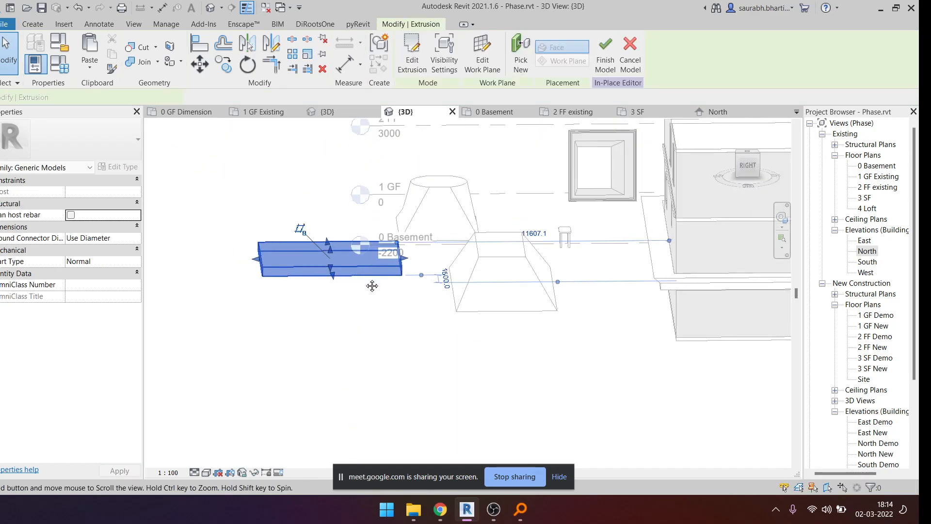
left_click(389, 347)
middle_click_drag(389, 347, 402, 335, "shift")
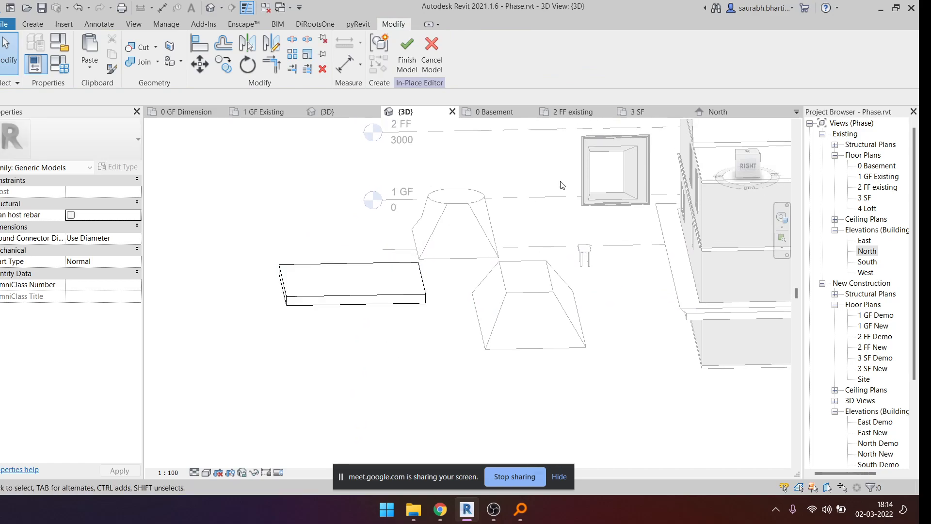
- Create a second extrusion from a smaller rectangle sketched inside the slab's outline in the top view
left_click(749, 152)
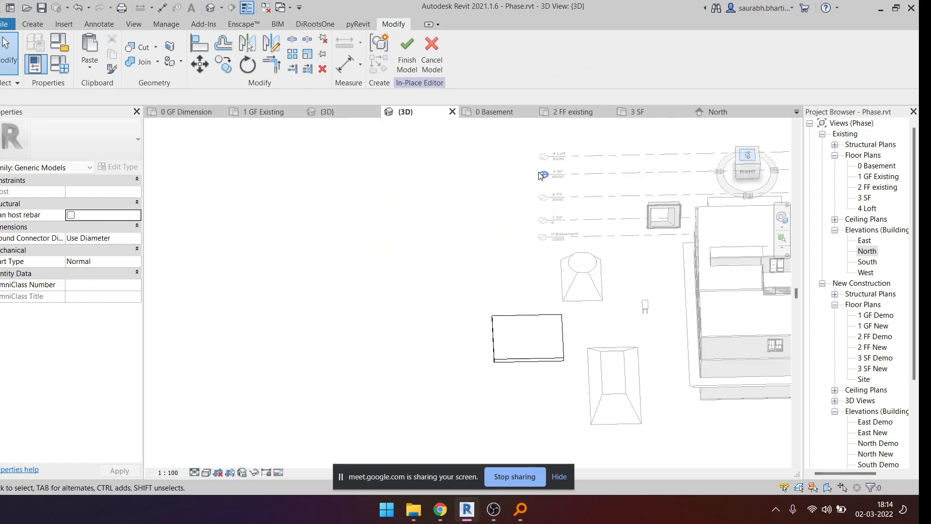
left_click(33, 25)
left_click(90, 49)
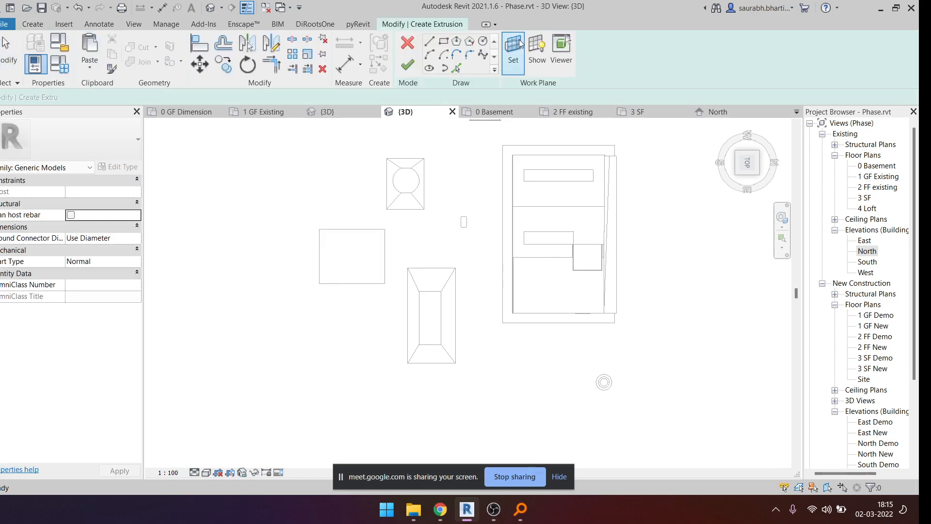
left_click(443, 41)
scroll(369, 240, "up", 4)
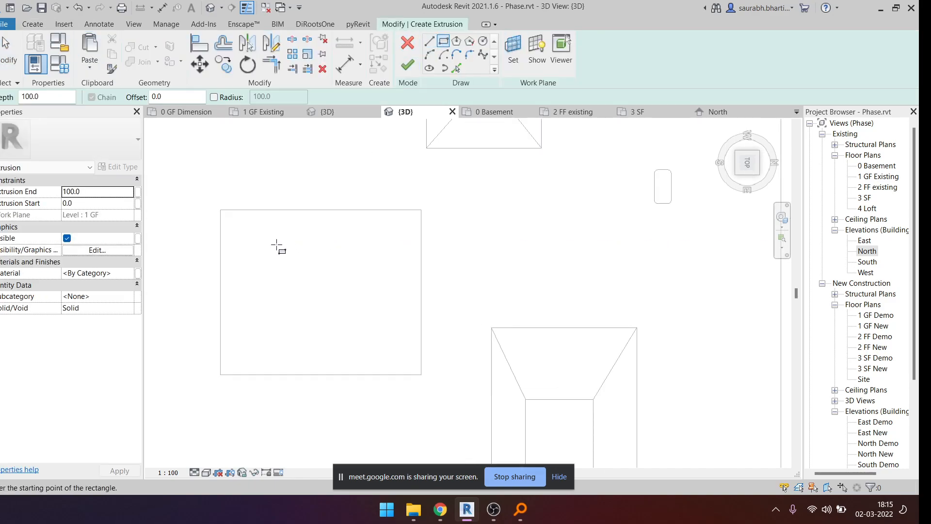
left_click(268, 248)
left_click(357, 342)
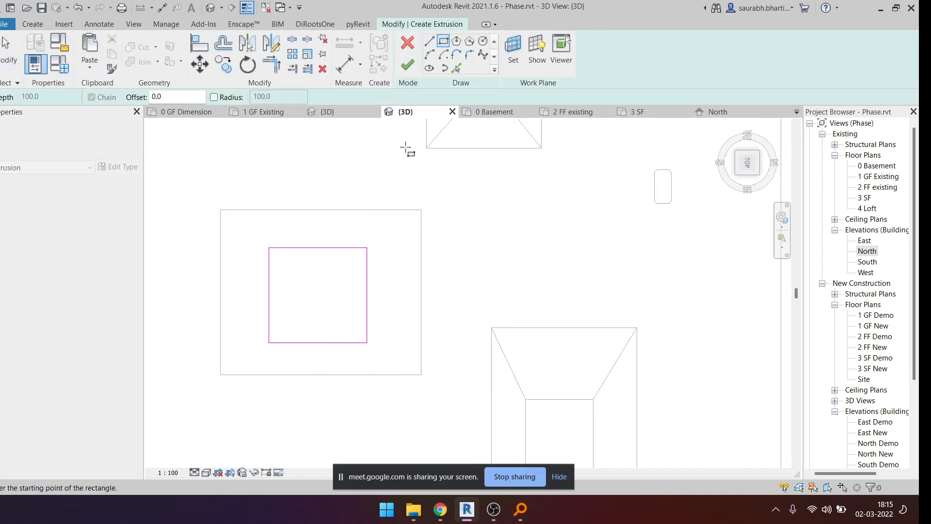
left_click(408, 65)
middle_click_drag(408, 146, 549, 67, "shift")
middle_click_drag(324, 308, 46, 149, "shift")
- Set the inner block's extrusion start to 400 mm and its extrusion end to 650 mm
left_click(106, 191)
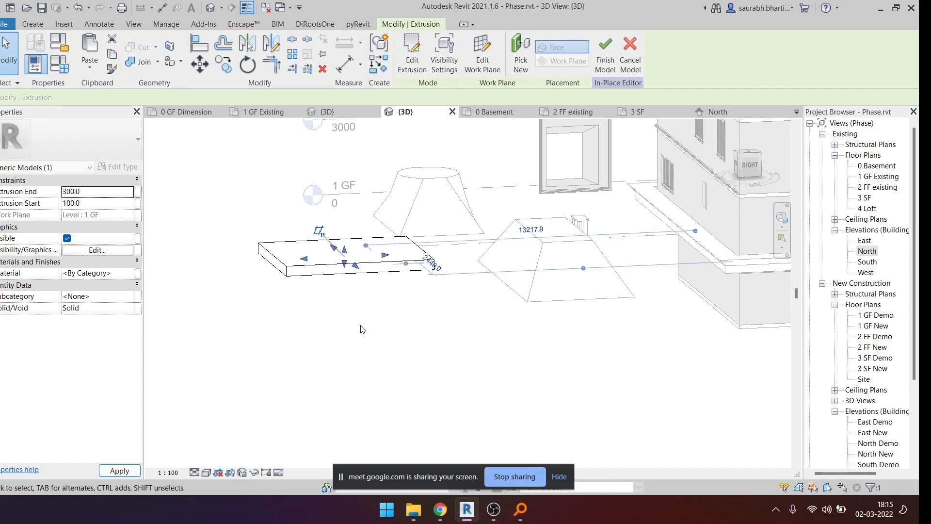
left_click(114, 203)
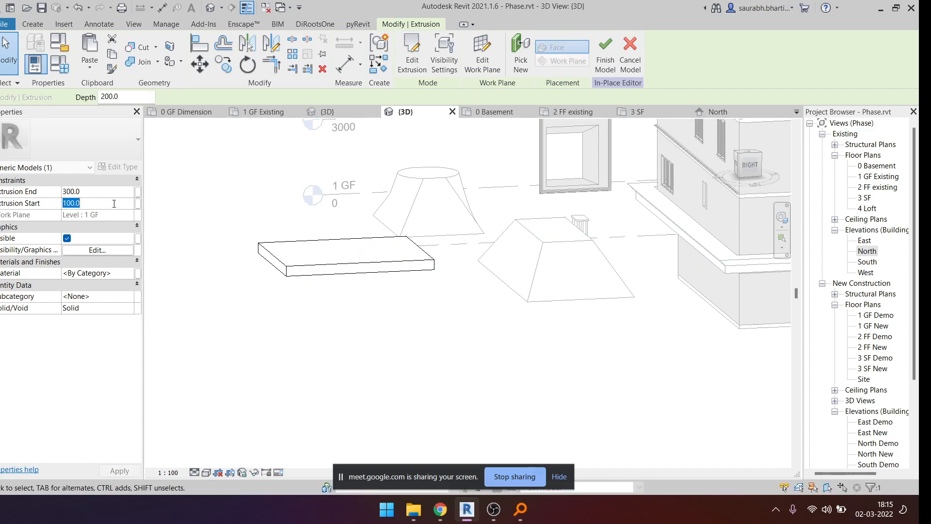
left_click(120, 185)
left_click(124, 182)
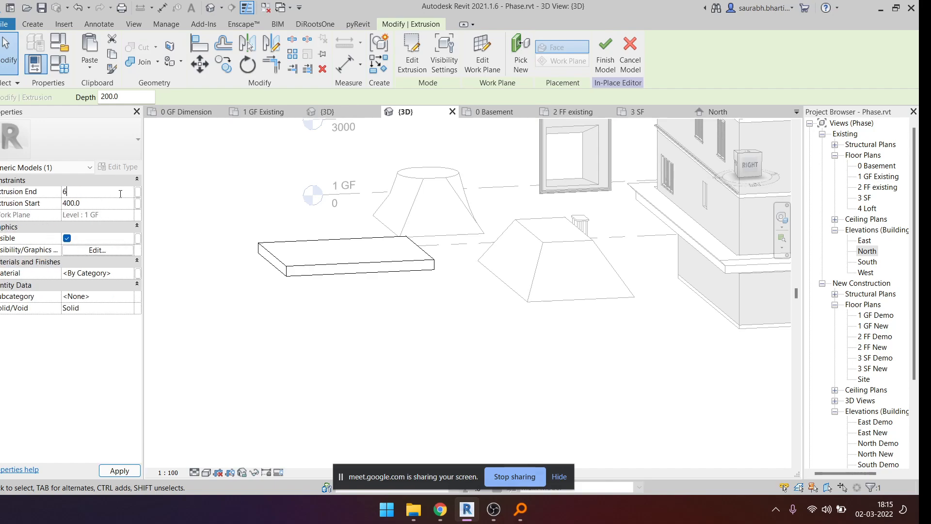
left_click(122, 193)
type("650.0")
left_click(376, 341)
scroll(376, 341, "up", 3)
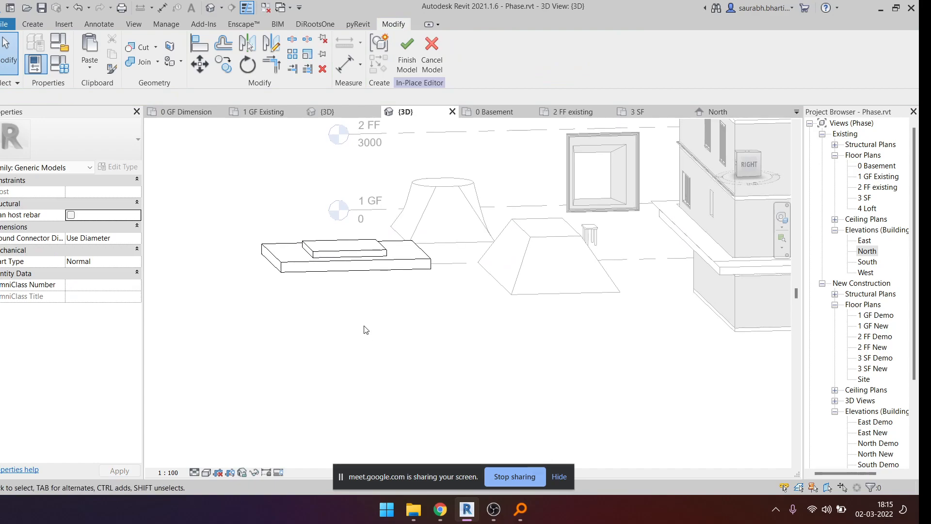
- Set the inner block's extrusion start to 0 so that it runs down through the slab
left_click(352, 244)
middle_click_drag(352, 244, 401, 257, "shift")
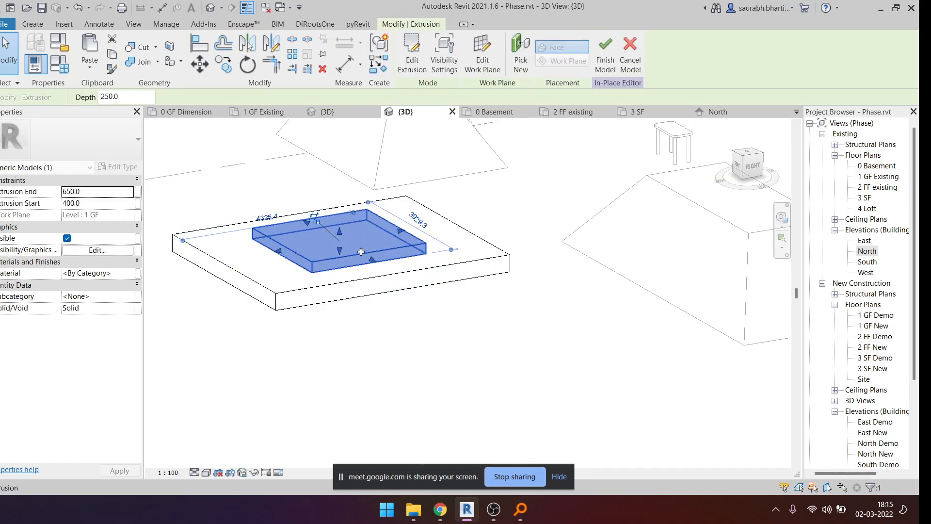
scroll(351, 257, "up", 2)
middle_click_drag(340, 270, 338, 248, "shift")
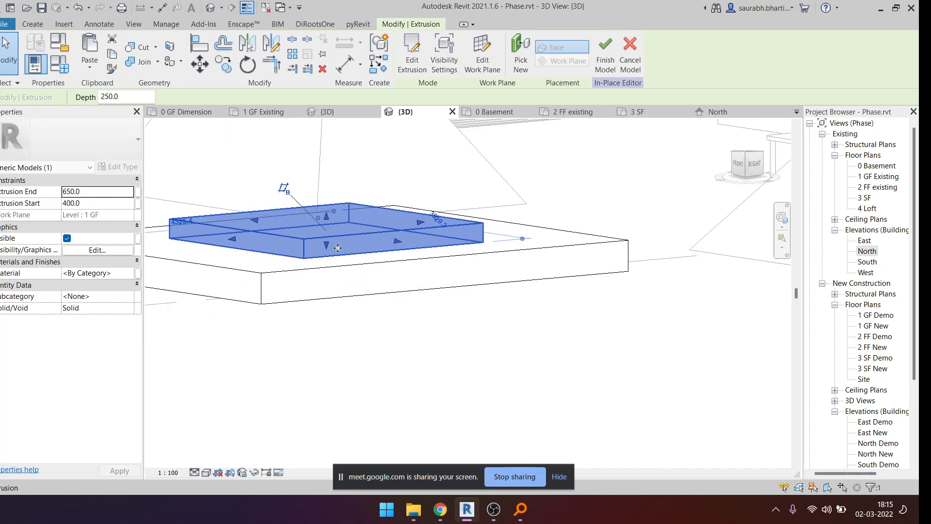
left_click(111, 203)
type("0")
left_click(388, 409)
middle_click_drag(456, 345, 484, 317, "shift")
- Join the geometry of the slab and the inner block
left_click(432, 297)
left_click(432, 249)
scroll(431, 248, "down", 4)
key("Escape")
key("j")
key("g")
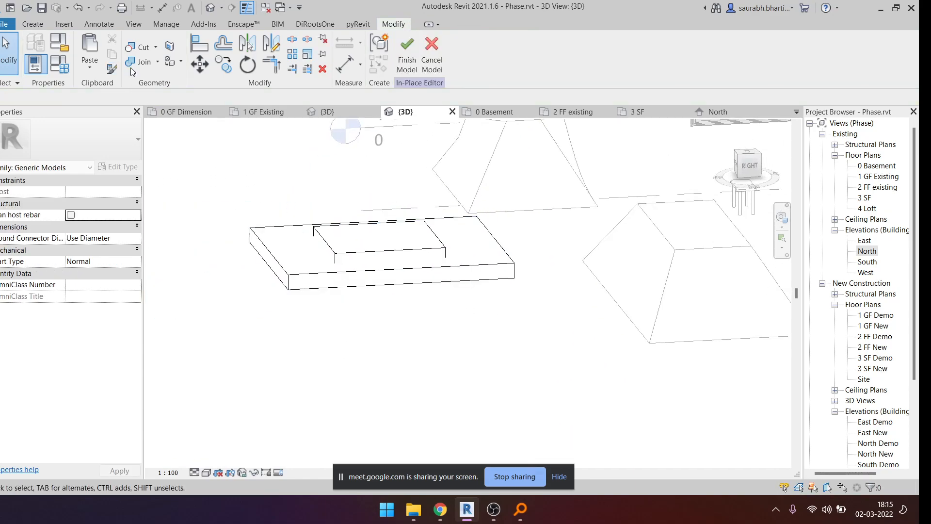
left_click(303, 280)
left_click(344, 246)
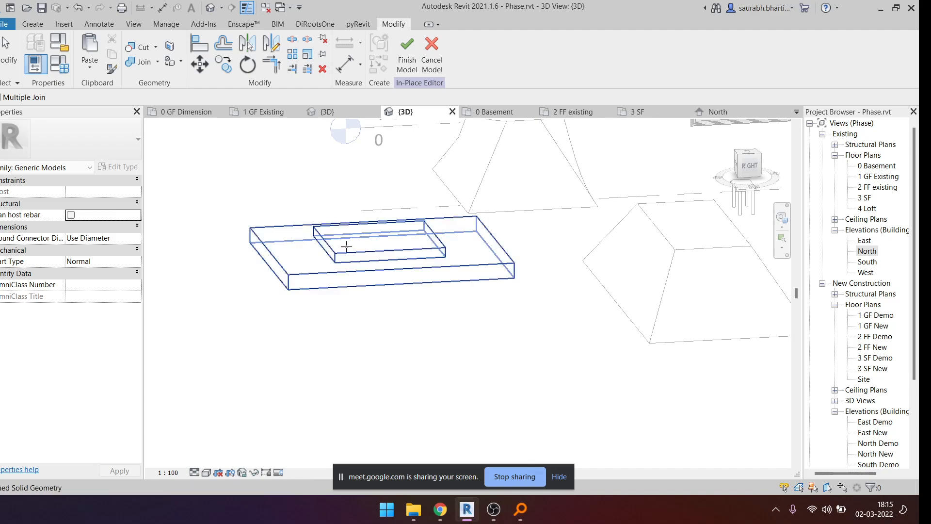
key("Escape")
- Inspect how the inner block meets the slab from different angles
mouse_move(386, 308)
middle_mouse_down("shift")
mouse_move(420, 167)
mouse_move(374, 318)
middle_mouse_up("shift")
scroll(358, 255, "up", 4)
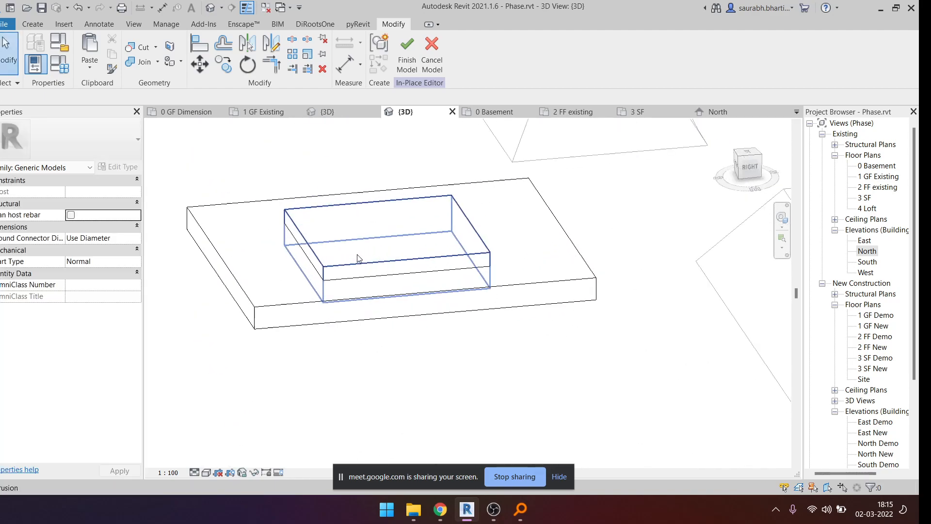
scroll(372, 277, "down", 2)
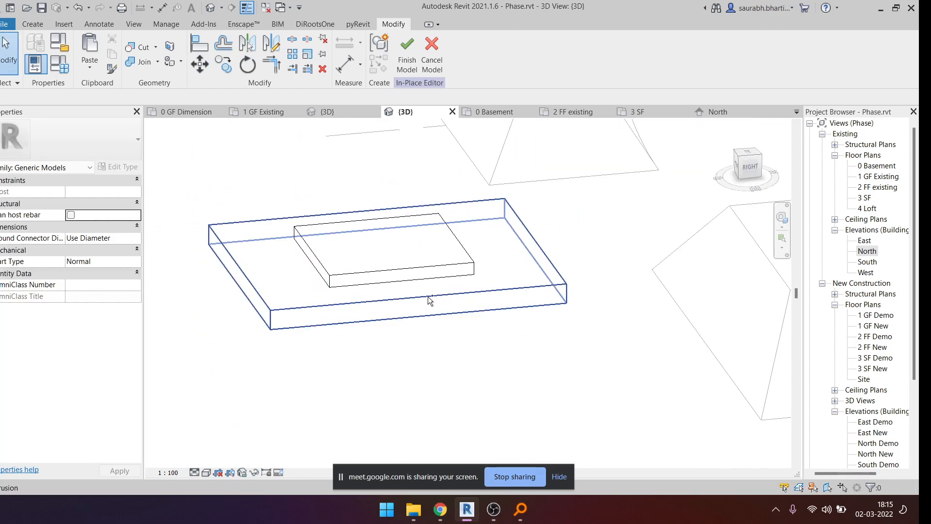
middle_click_drag(427, 298, 422, 252, "shift")
left_click(421, 252)
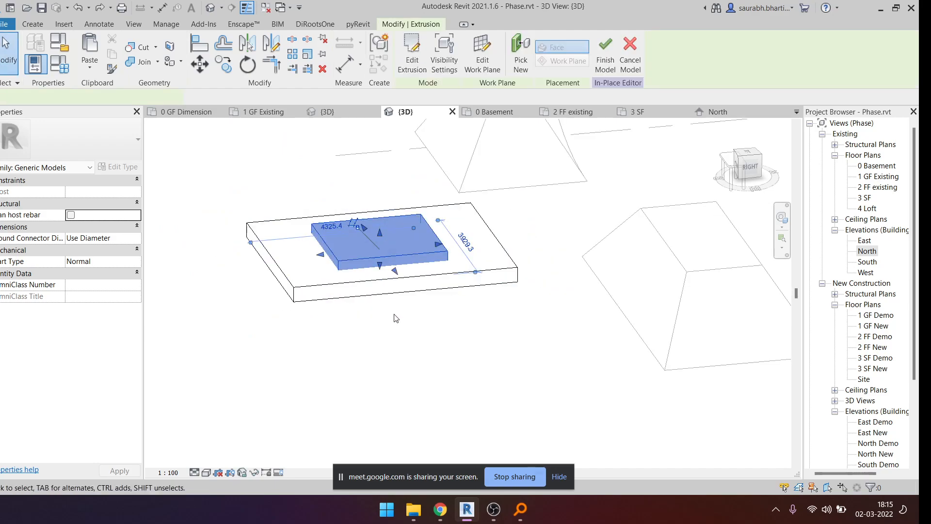
left_click(402, 331)
middle_click_drag(402, 331, 411, 268, "shift")
- Change the inner block from a solid to a void extrusion
left_click(401, 251)
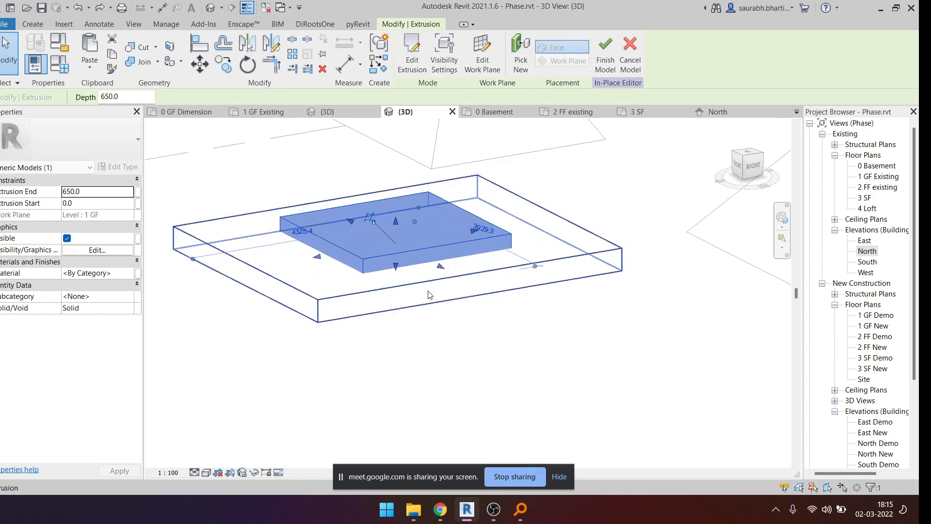
left_click_drag(397, 222, 414, 247)
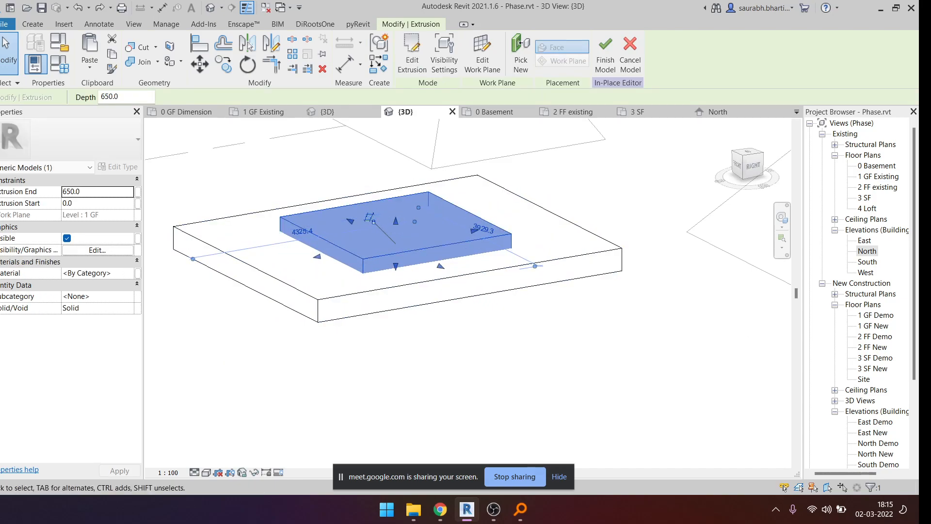
left_click_drag(373, 226, 396, 237)
left_click(126, 311)
left_click(122, 329)
middle_click_drag(505, 336, 453, 412, "shift")
left_click(412, 231)
middle_click_drag(373, 346, 457, 427, "shift")
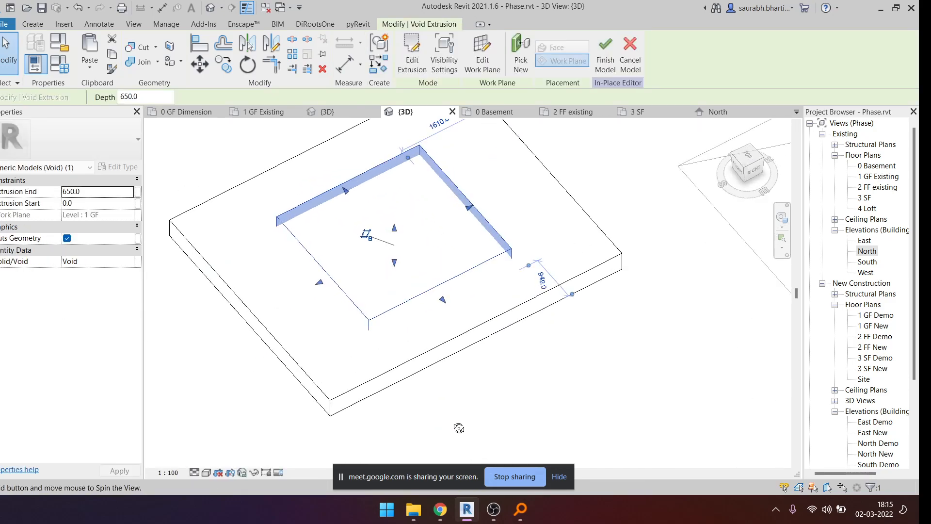
- Cut the slab with the rectangular void to form an opening through it
left_click(471, 357)
middle_click_drag(471, 359, 514, 262, "shift")
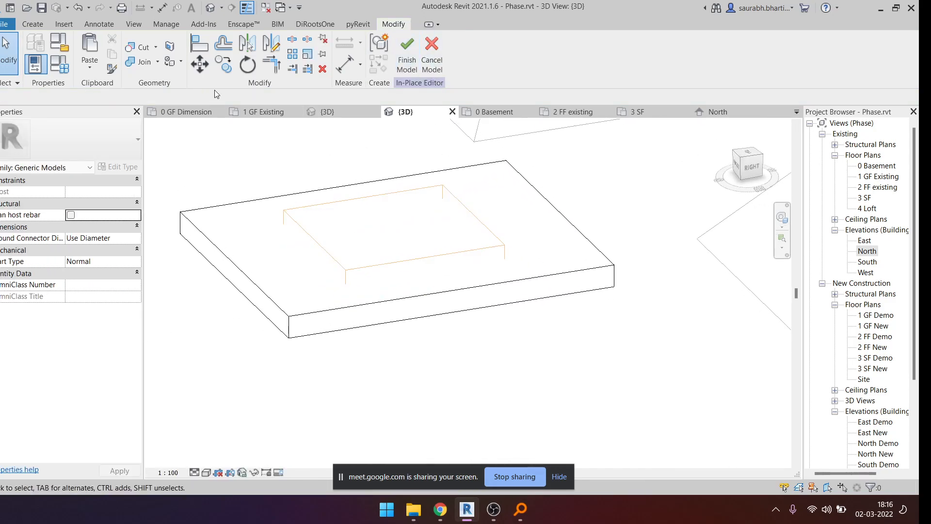
left_click(403, 252)
middle_click_drag(472, 315, 449, 388, "shift")
left_click(447, 388)
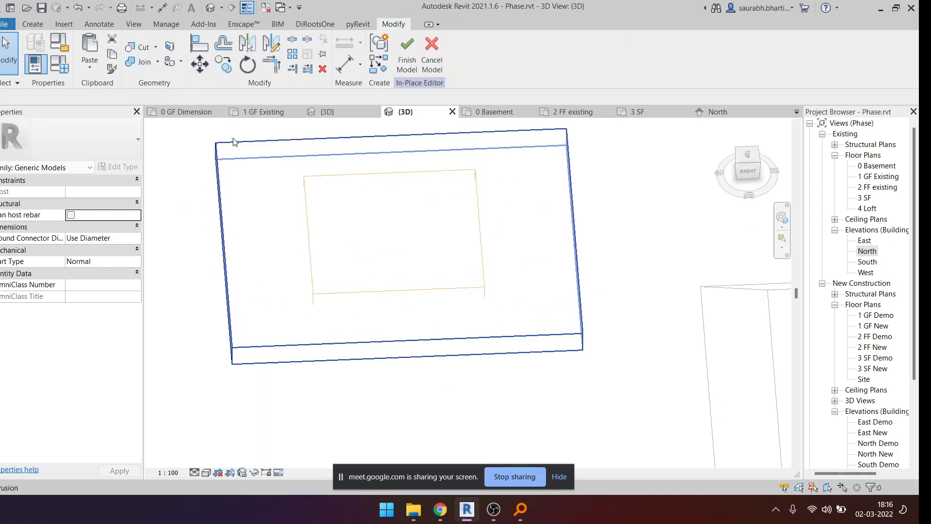
left_click(151, 48)
left_click(247, 221)
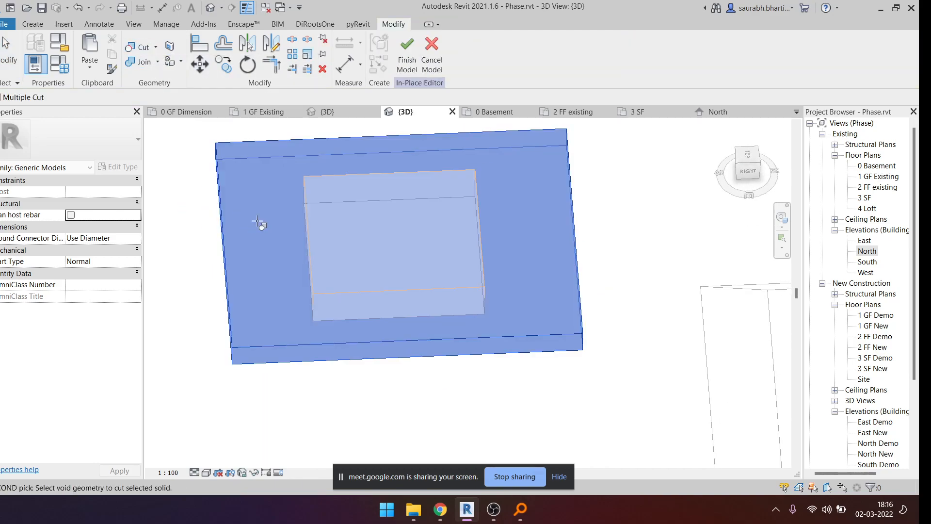
left_click(361, 217)
middle_click_drag(360, 214, 465, 272, "shift")
- Finish the in-place slab model and view the cut opening up close
left_click(407, 53)
middle_click_drag(466, 388, 499, 343, "shift")
scroll(468, 203, "up", 5)
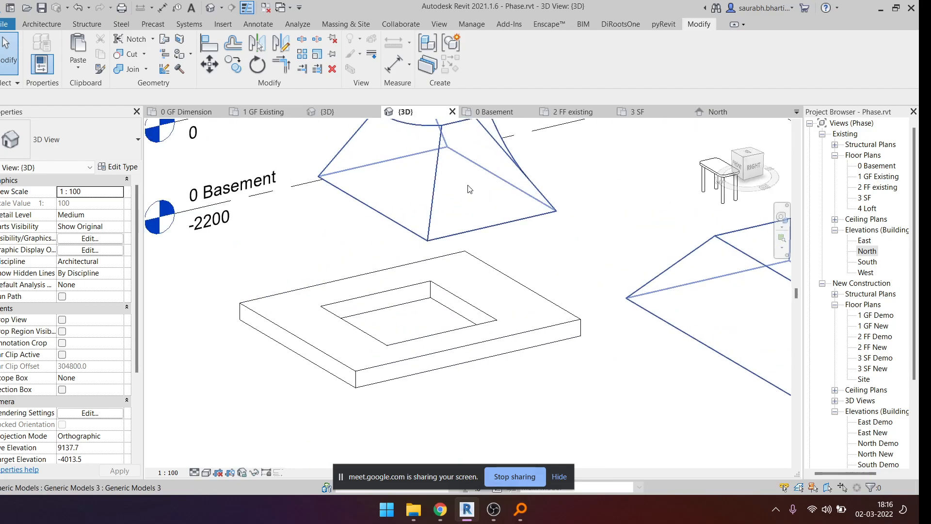
- Reopen the slab for in-place editing and examine the solid and void extrusions that make it up
left_click(438, 195)
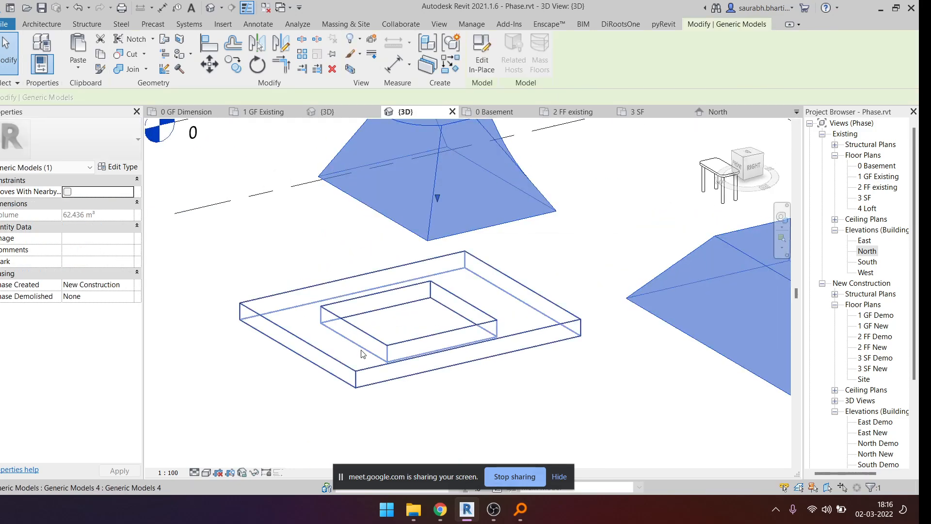
left_click(381, 350)
left_click(482, 52)
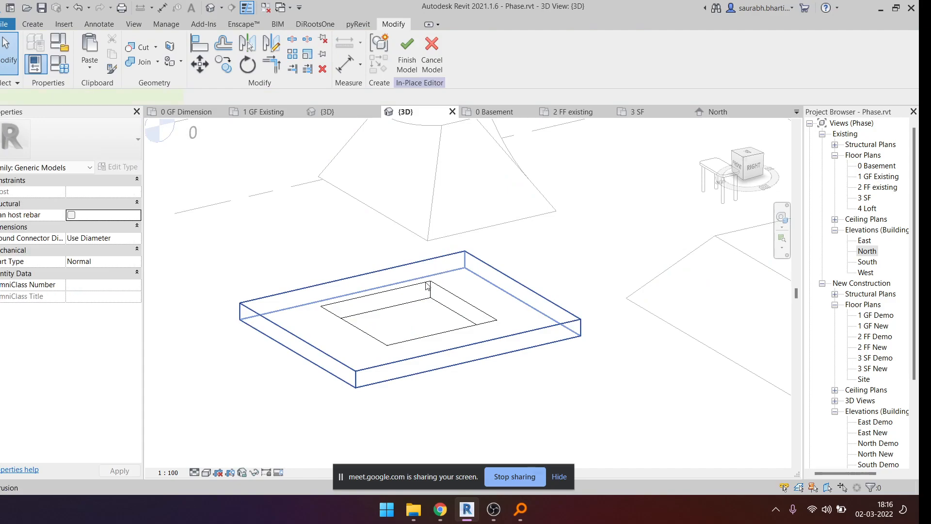
left_click(436, 315)
left_click(129, 299)
left_click(324, 322)
key("Escape")
left_click(292, 329)
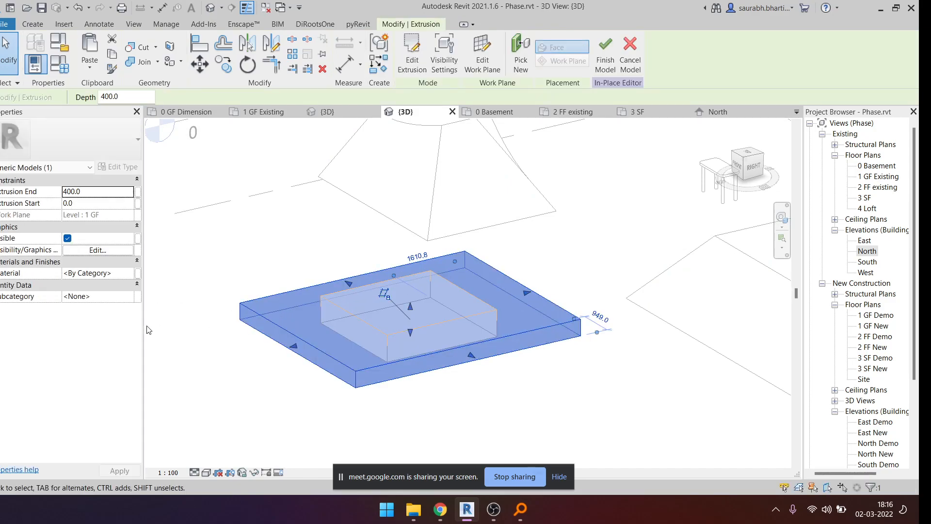
key("Escape")
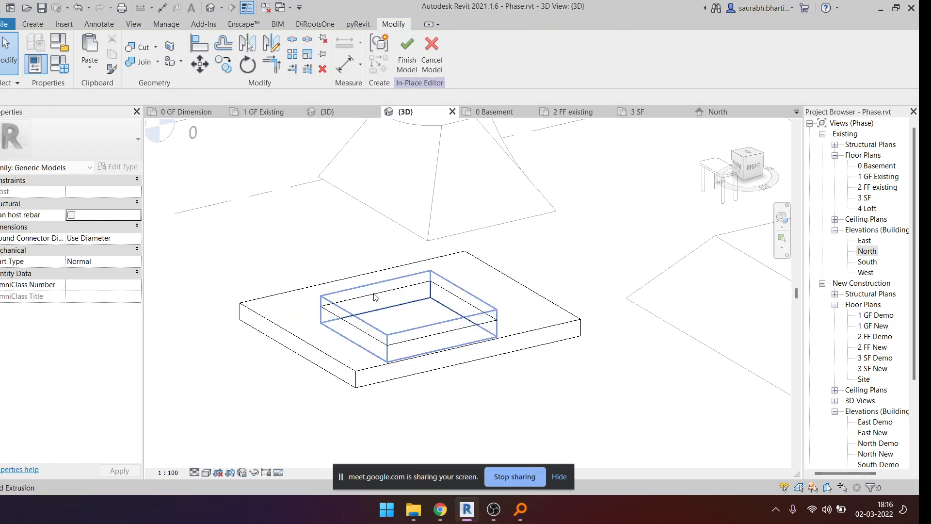
left_click(373, 293)
key("Escape")
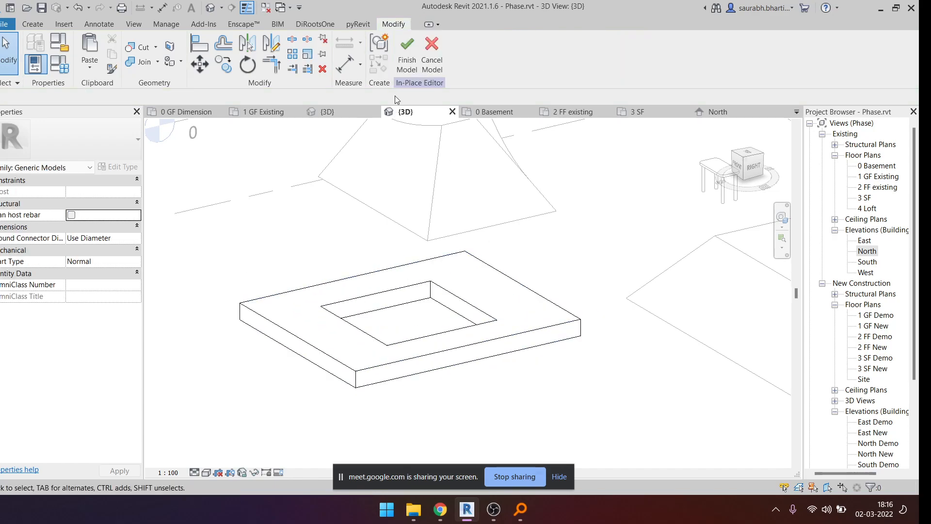
- Finish the reopened in-place slab model and view it together with the house and surrounding forms
left_click(407, 53)
scroll(402, 315, "down", 3)
middle_click_drag(449, 318, 382, 336, "shift")
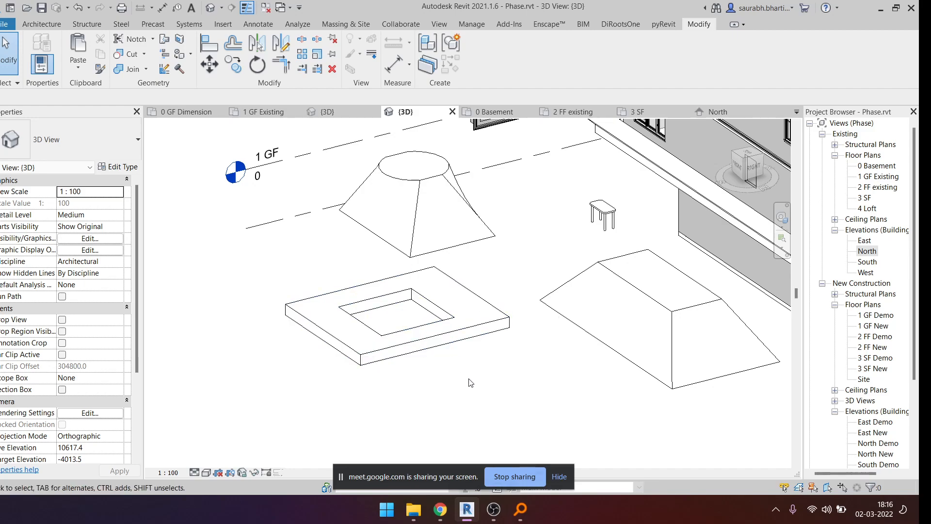
scroll(469, 383, "down", 5)
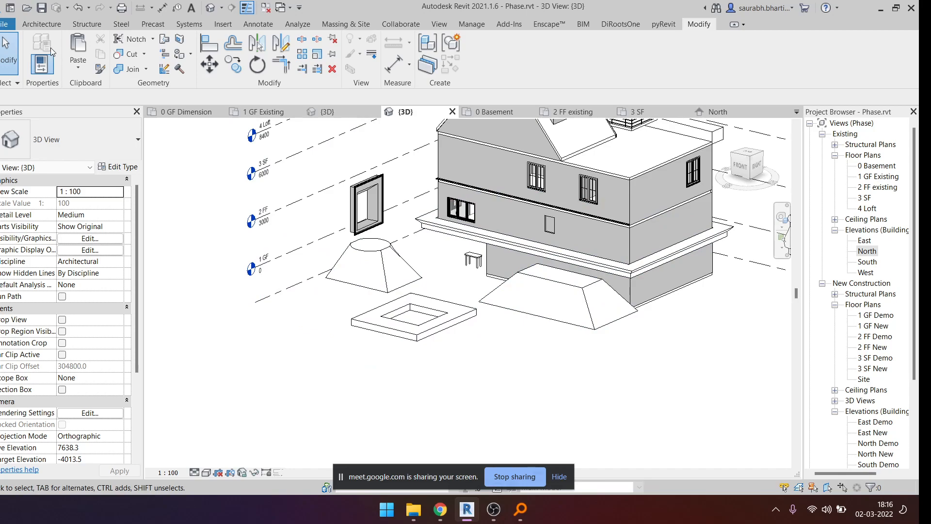
left_click(51, 25)
left_click(740, 165)
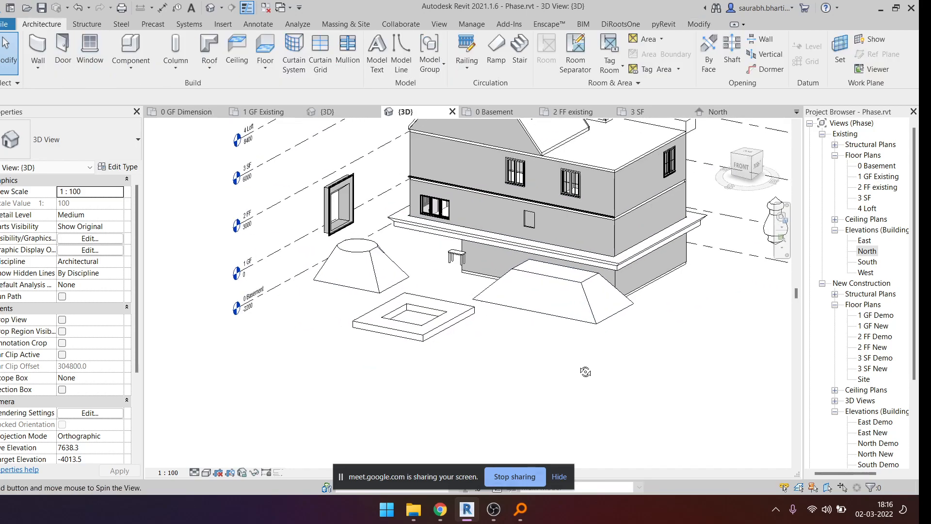
- Turn the 3D view to the house's front and start an in-place component in the Stairs category named Stairs 2
left_click(743, 167)
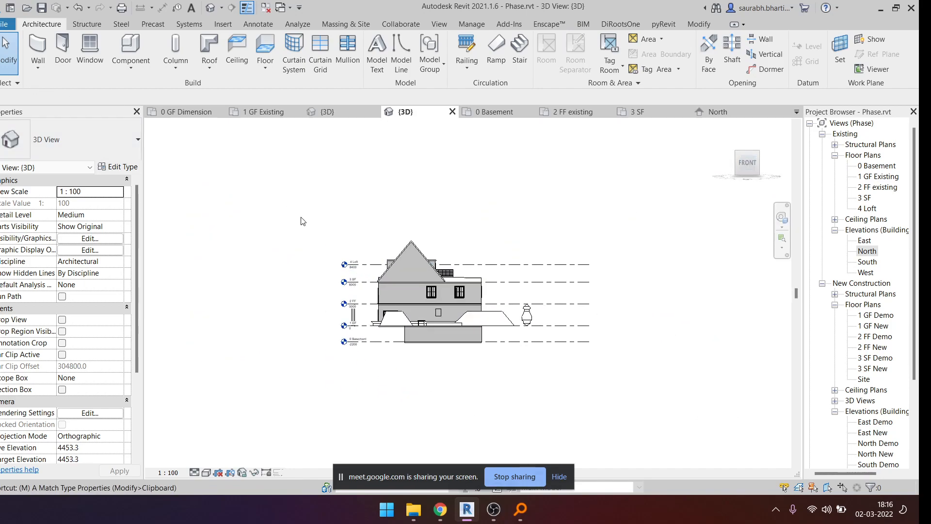
middle_click_drag(413, 322, 426, 405, "shift")
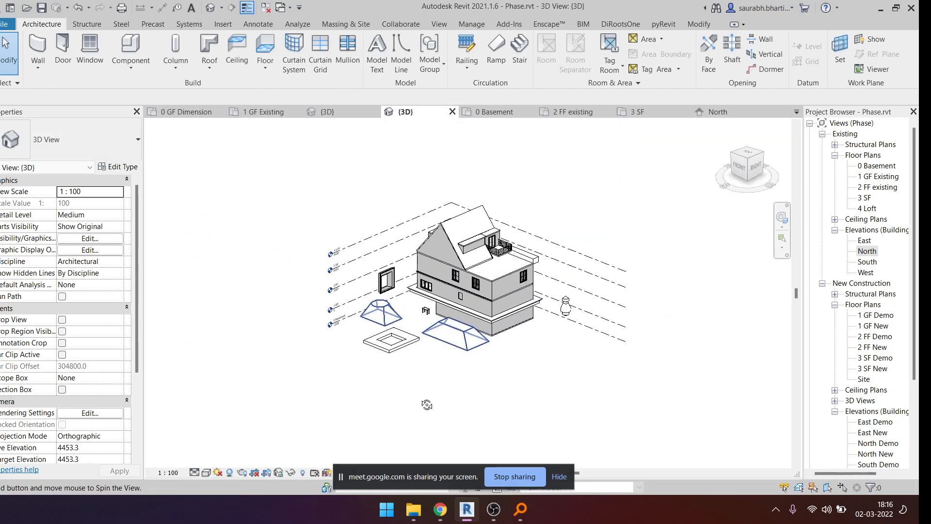
scroll(392, 347, "up", 1)
middle_click_drag(391, 347, 465, 324, "shift")
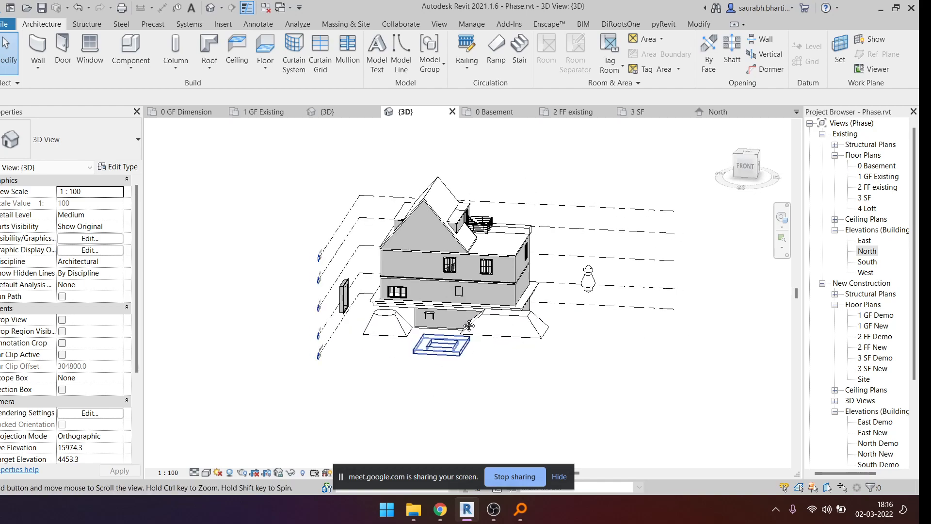
left_click(746, 168)
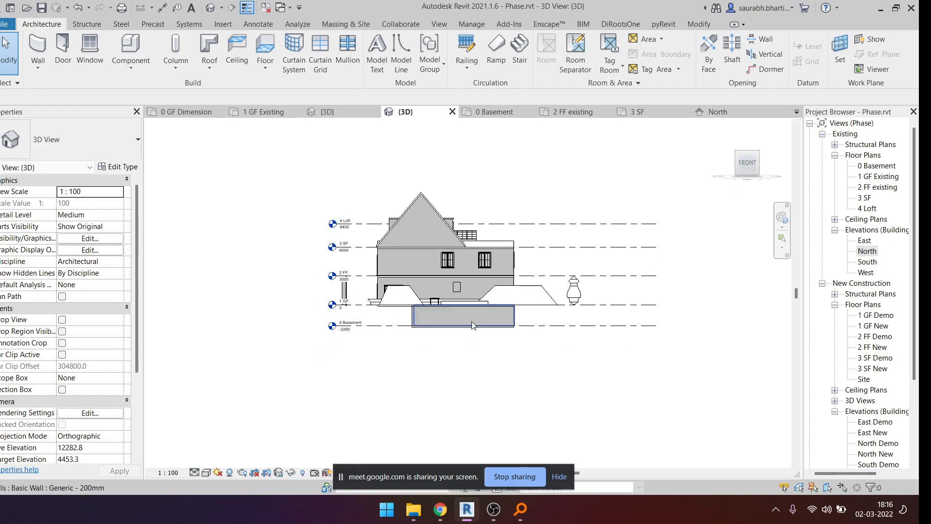
scroll(504, 262, "up", 4)
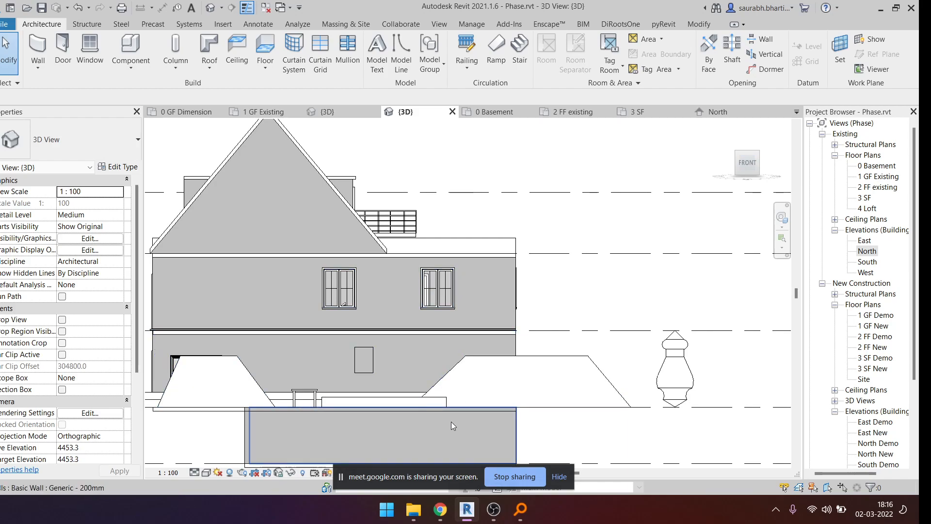
left_click(137, 66)
left_click(143, 109)
key("s")
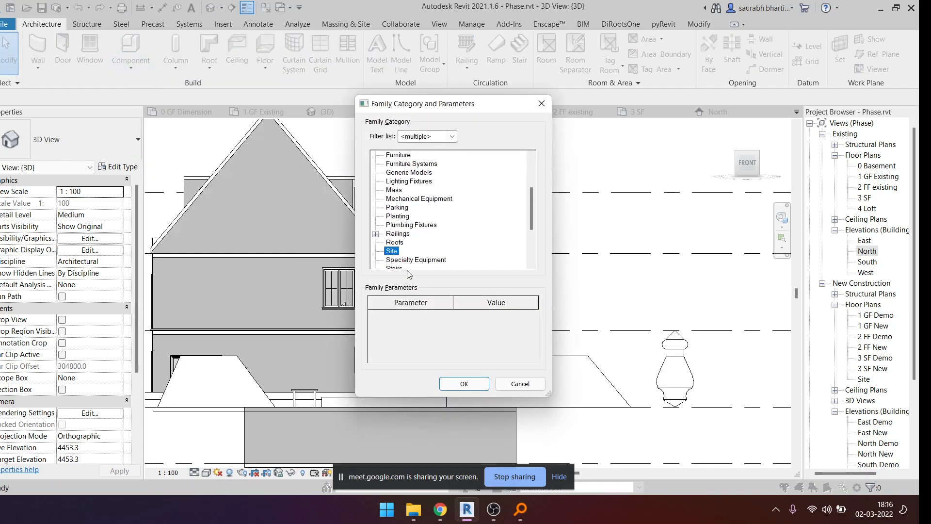
key("s")
key("s")
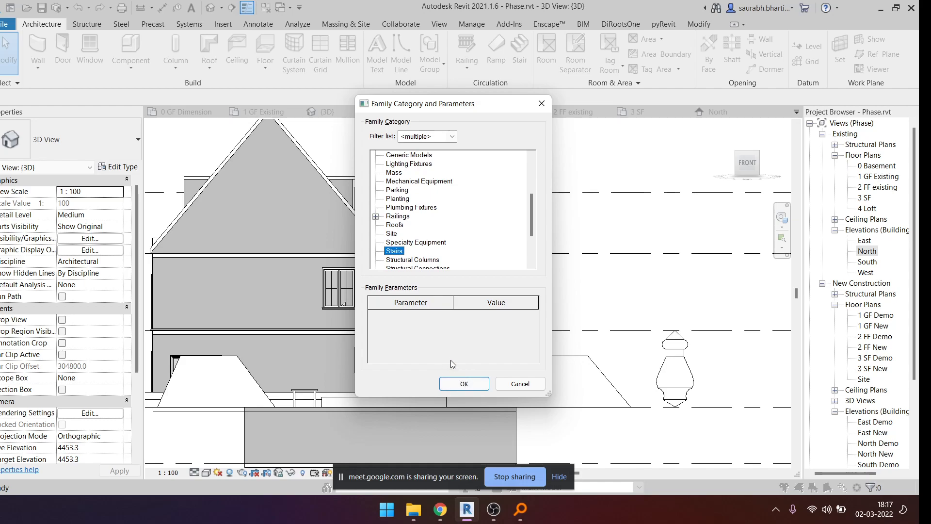
left_click(463, 383)
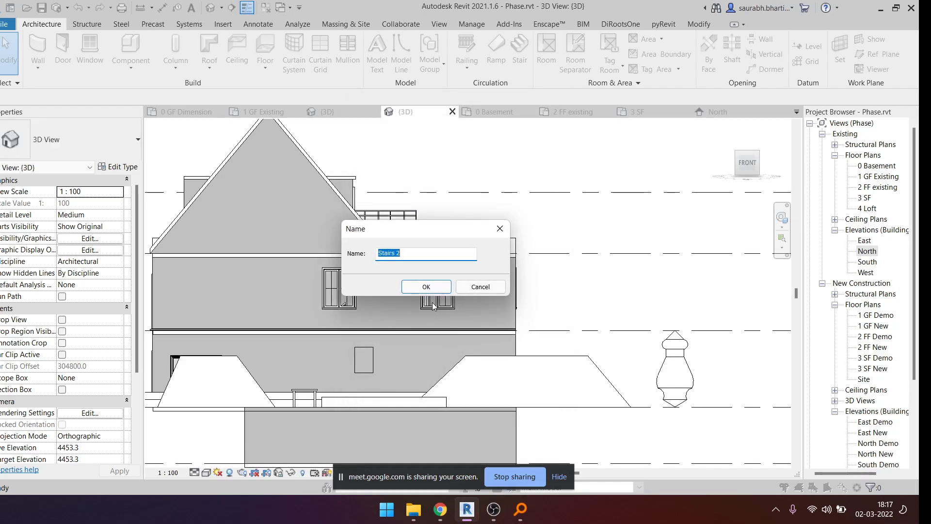
left_click(427, 287)
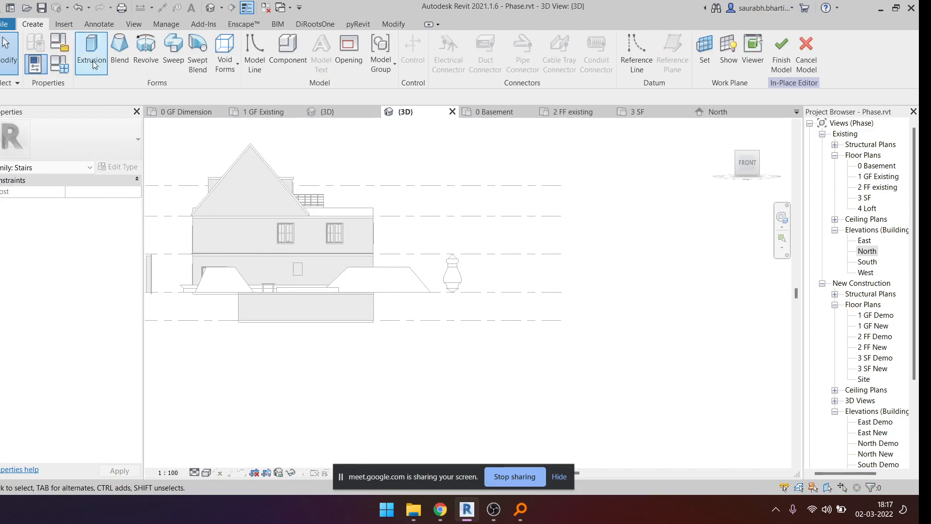
- Start a solid extrusion and set its work plane by picking a wall face of the house
left_click(93, 52)
scroll(439, 228, "up", 3)
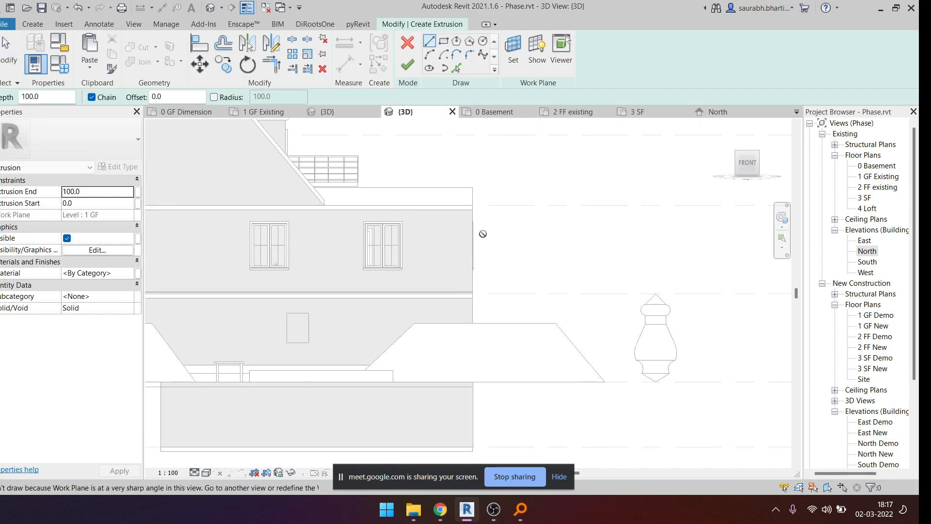
left_click(510, 65)
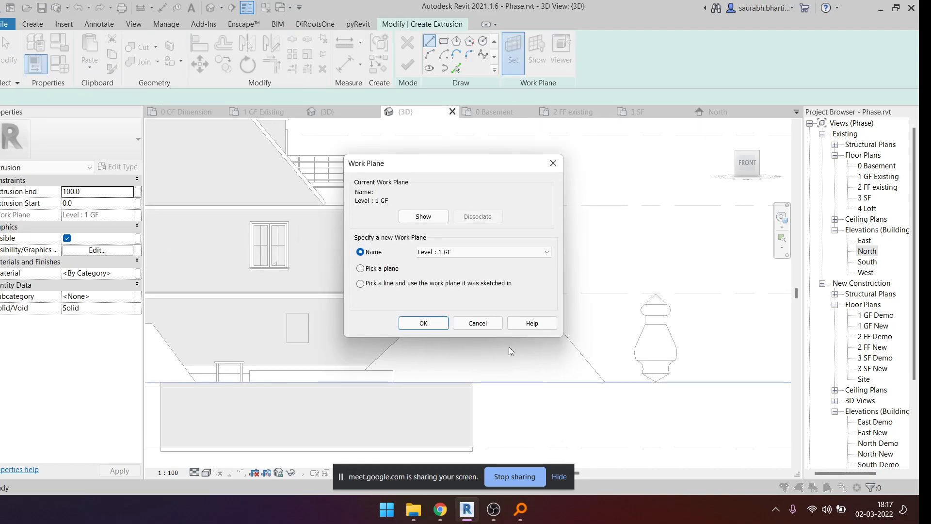
left_click(423, 323)
middle_click_drag(438, 256, 467, 277)
left_click(468, 277)
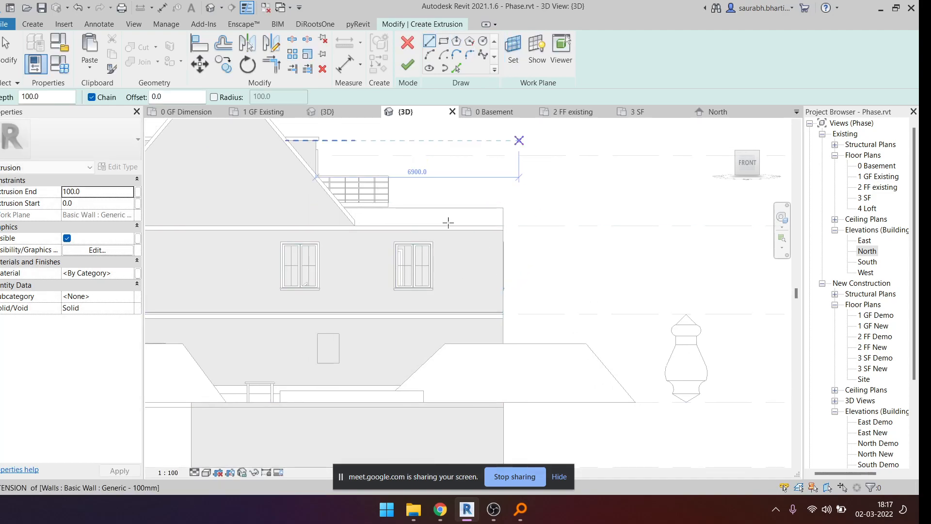
- Try sketching a rough stair profile of chained lines rising from the wall's edge at level 2 FF, and delete all of its lines
scroll(533, 332, "up", 3)
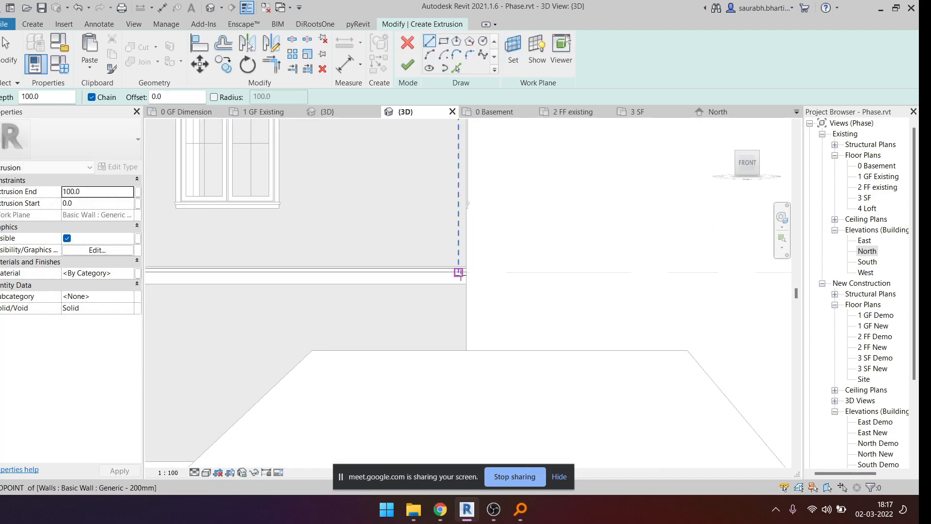
left_click(465, 270)
left_click(530, 266)
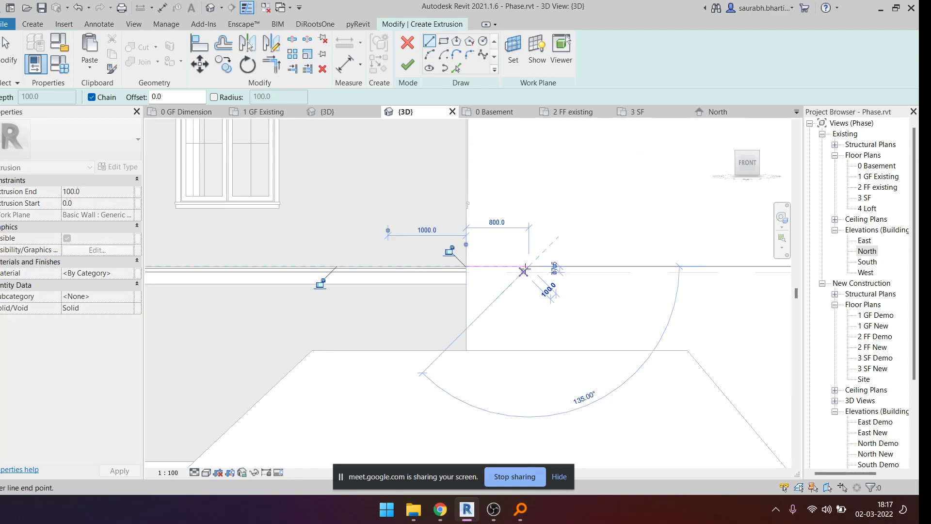
left_click(528, 227)
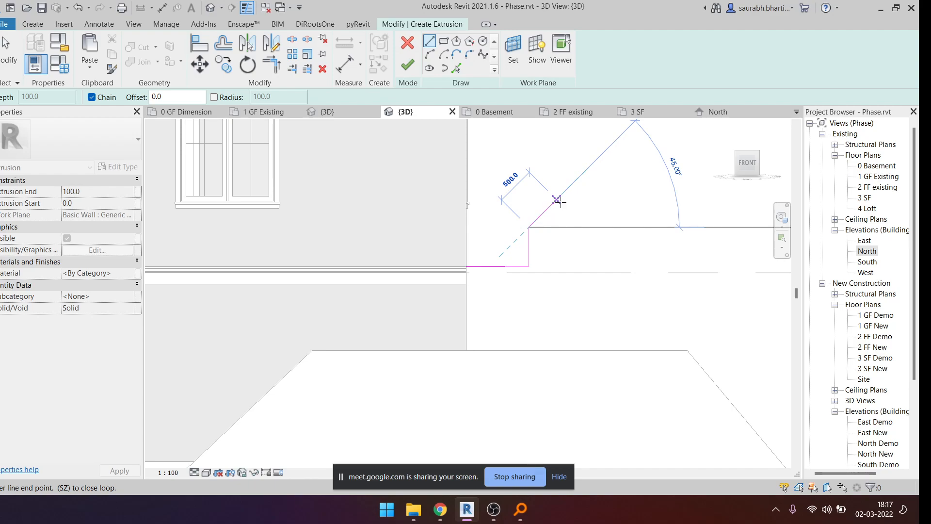
left_click(579, 214)
middle_click_drag(583, 181, 642, 292)
left_click(595, 200)
left_click(626, 201)
left_click(644, 256)
left_click(643, 201)
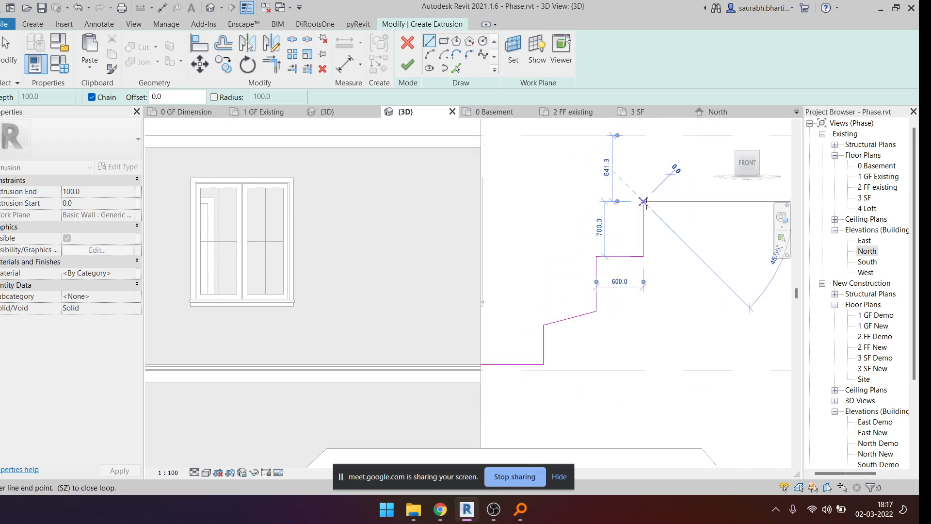
left_click(698, 201)
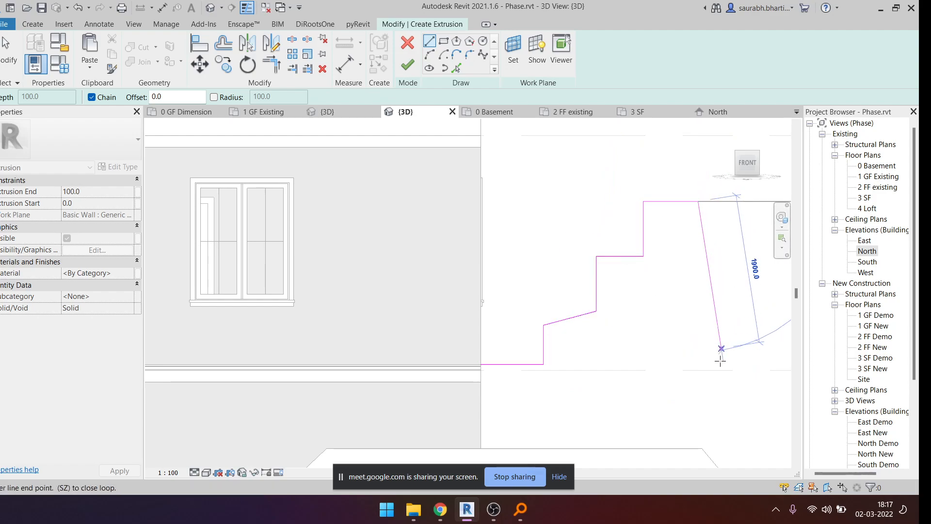
key("Escape")
key("Escape")
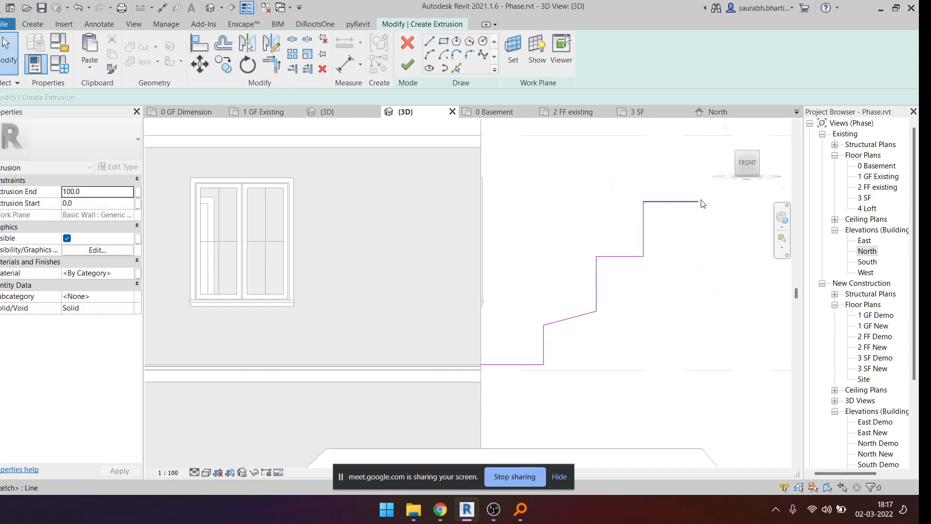
left_click_drag(525, 415, 523, 413)
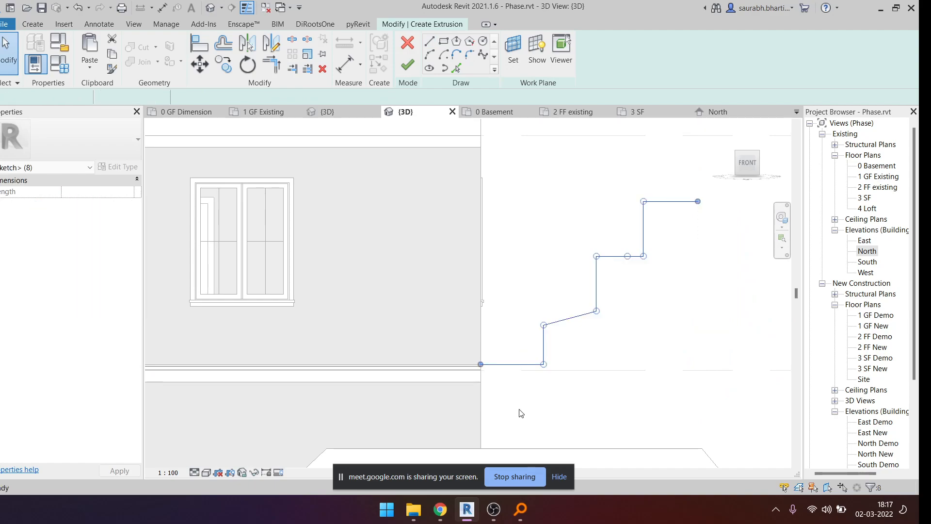
key("Delete")
- Sketch the stair profile's start from the wall's edge: a short horizontal line, a vertical riser and a 200 mm tread
left_click(429, 41)
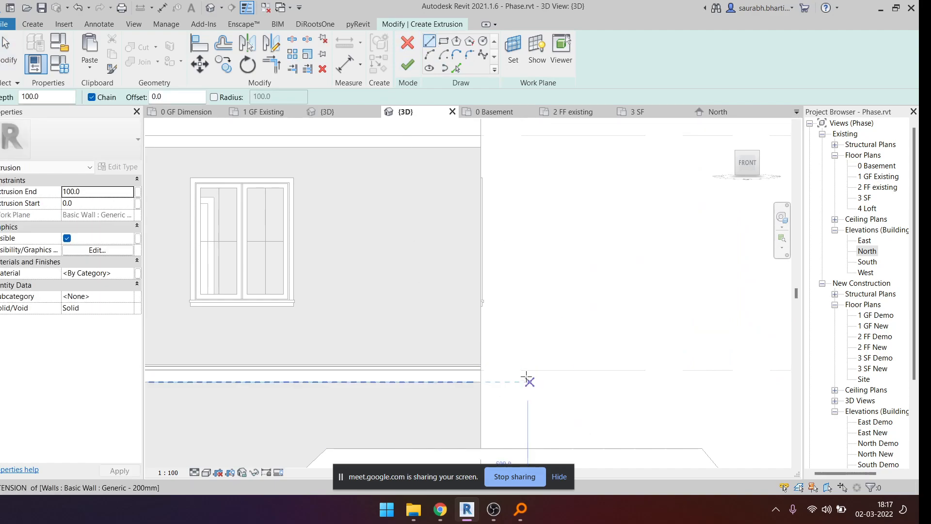
left_click(481, 364)
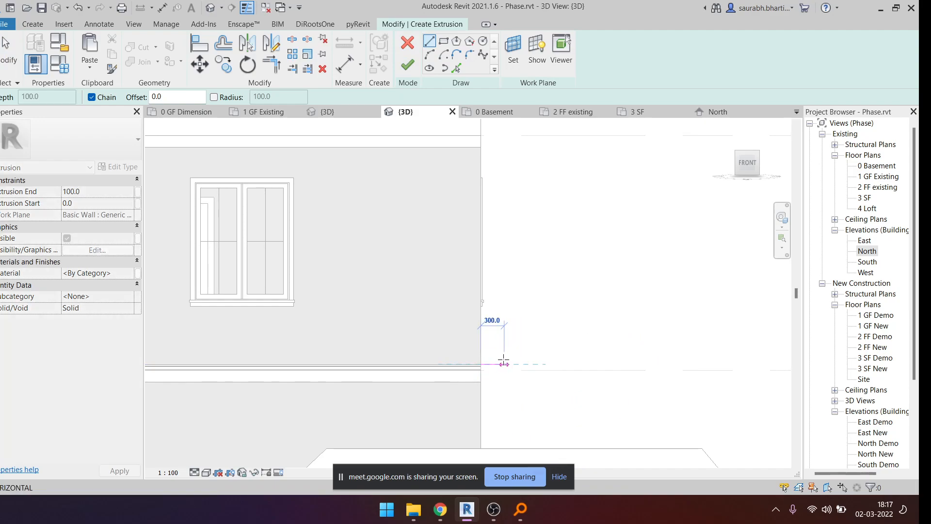
left_click(497, 363)
scroll(495, 338, "up", 3)
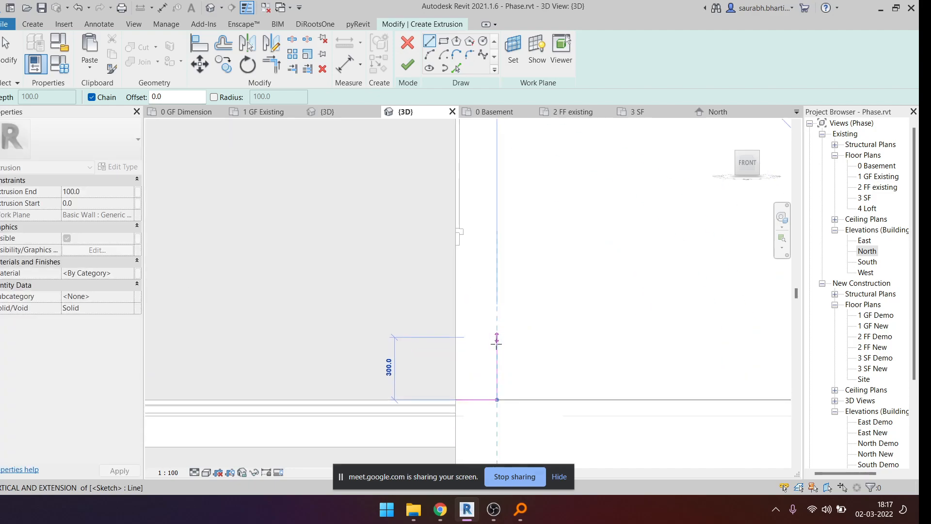
mouse_move(495, 358)
middle_mouse_down()
mouse_move(474, 369)
mouse_move(459, 350)
mouse_move(462, 365)
middle_mouse_up()
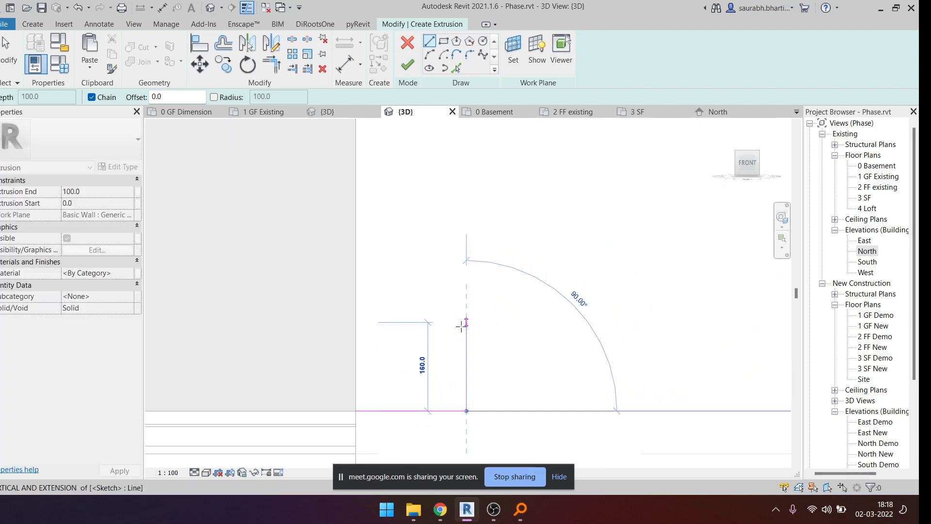
left_click(461, 315)
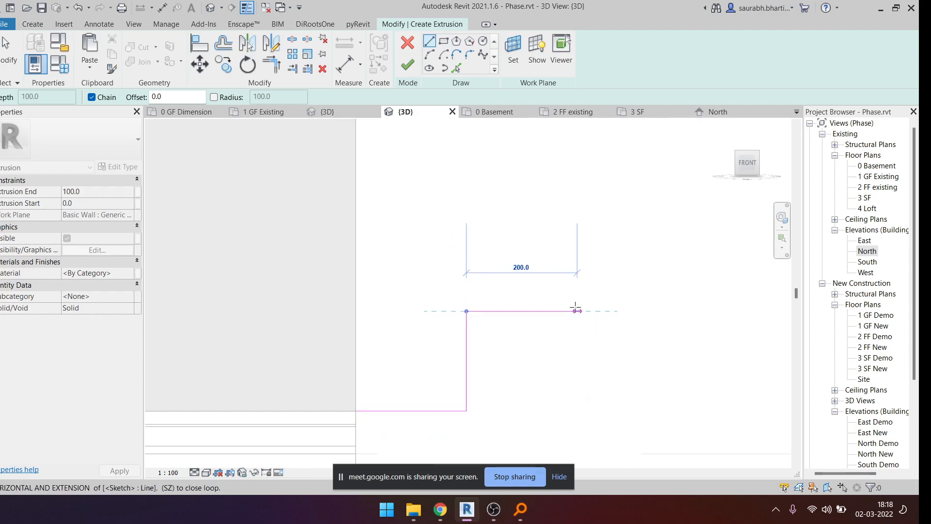
left_click(576, 311)
key("Escape")
key("Escape")
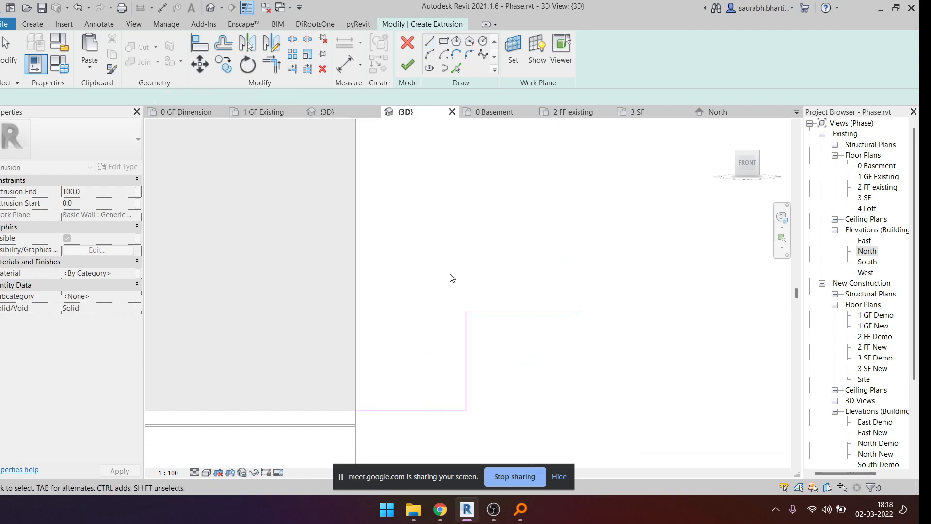
- Try to extend the stair profile by copying the riser and tread diagonally upward twice
scroll(451, 270, "down", 3)
left_click_drag(504, 318, 312, 204)
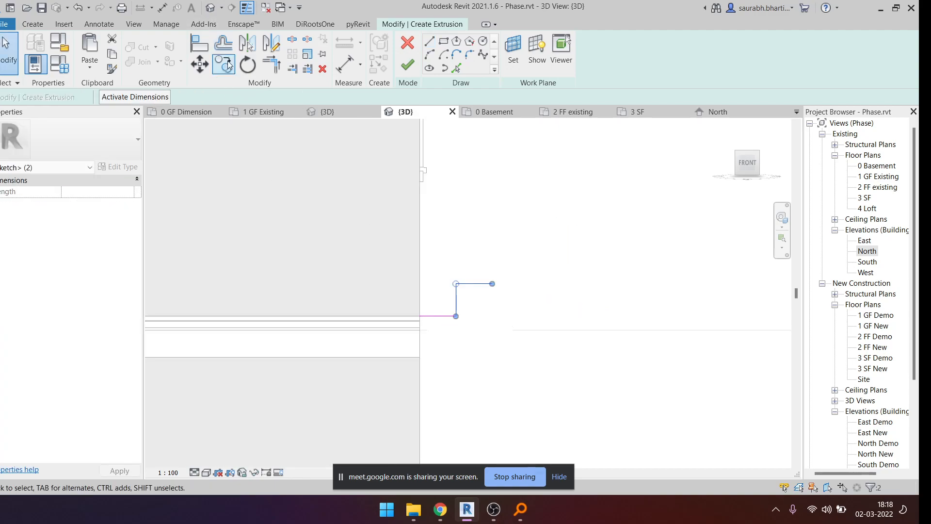
key("m")
key("v")
left_click(456, 316)
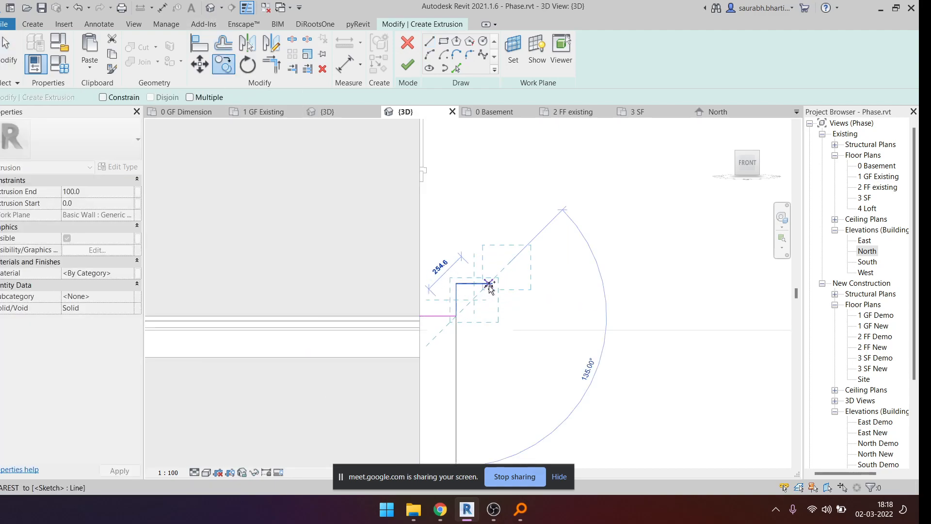
left_click(489, 283)
left_click_drag(468, 210, 546, 344)
left_click(223, 63)
left_click(491, 284)
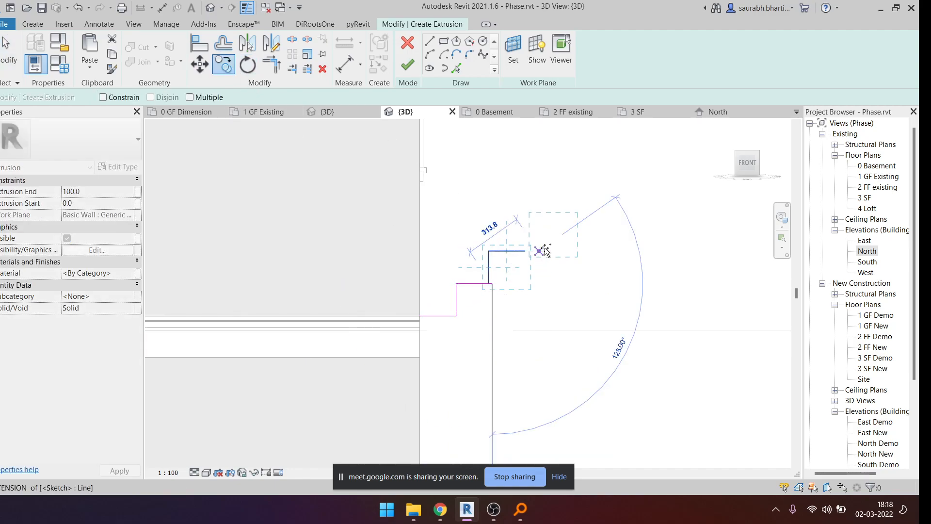
left_click(524, 251)
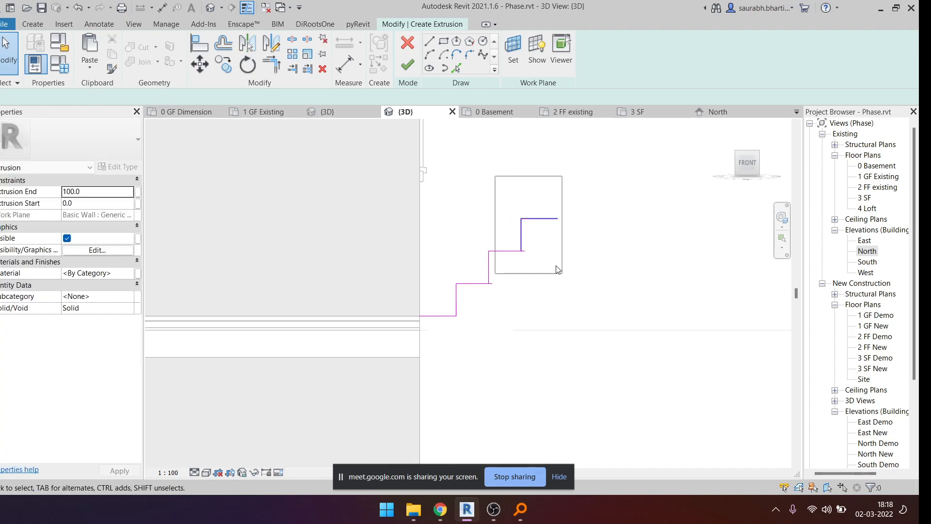
- Examine the joints between the copied risers and treads and undo both copies
key("Escape")
scroll(529, 252, "up", 4)
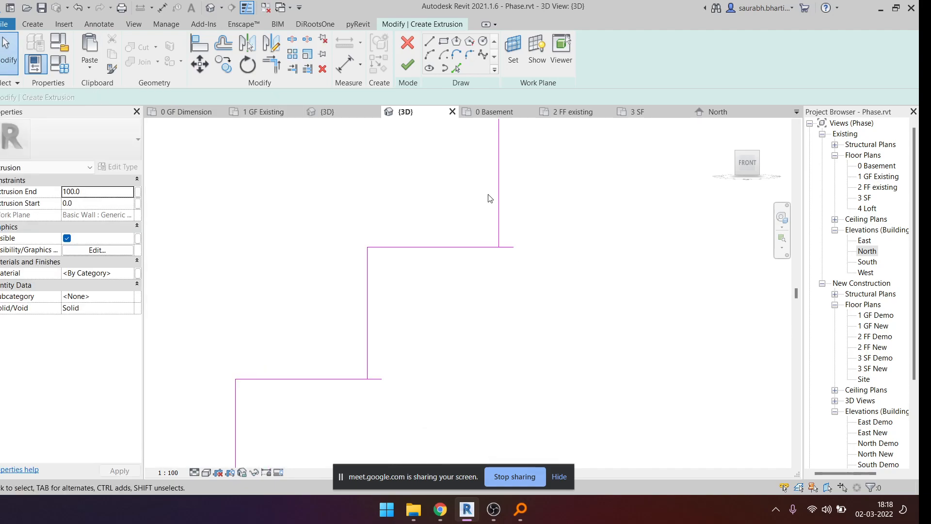
scroll(392, 376, "down", 3)
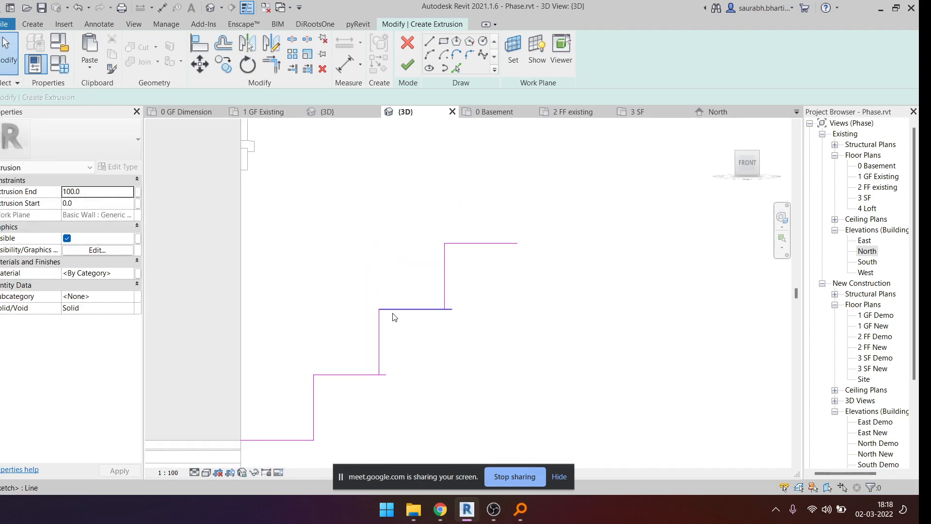
scroll(383, 372, "up", 3)
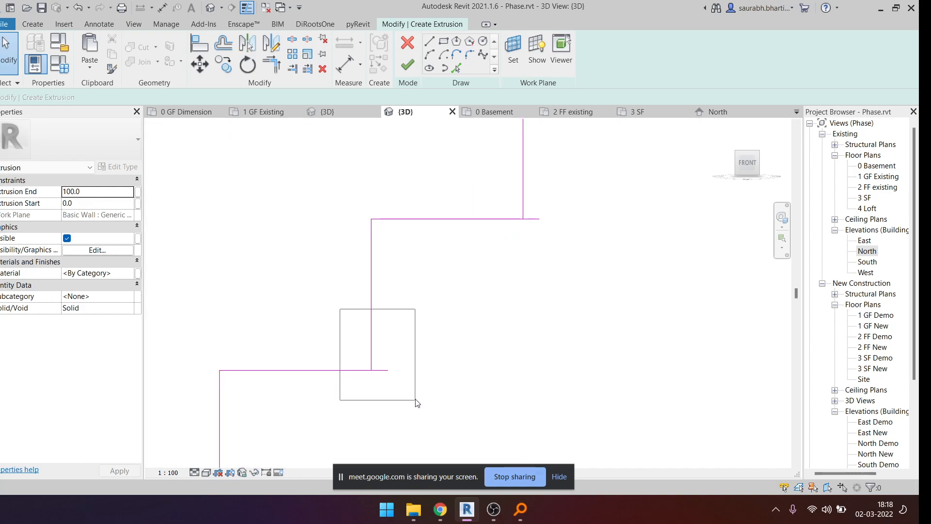
scroll(478, 306, "down", 5)
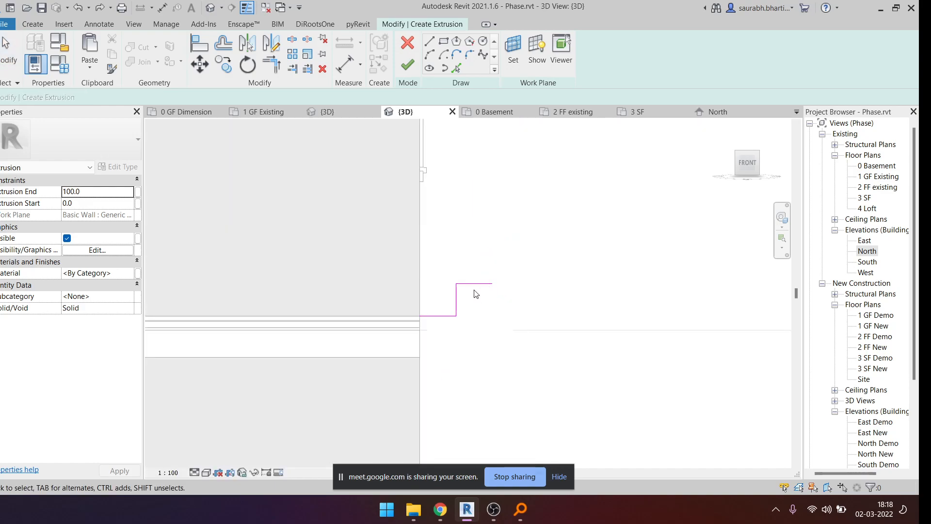
- Copy the riser and tread from the foot of the riser to the free end of the tread
scroll(479, 292, "up", 2)
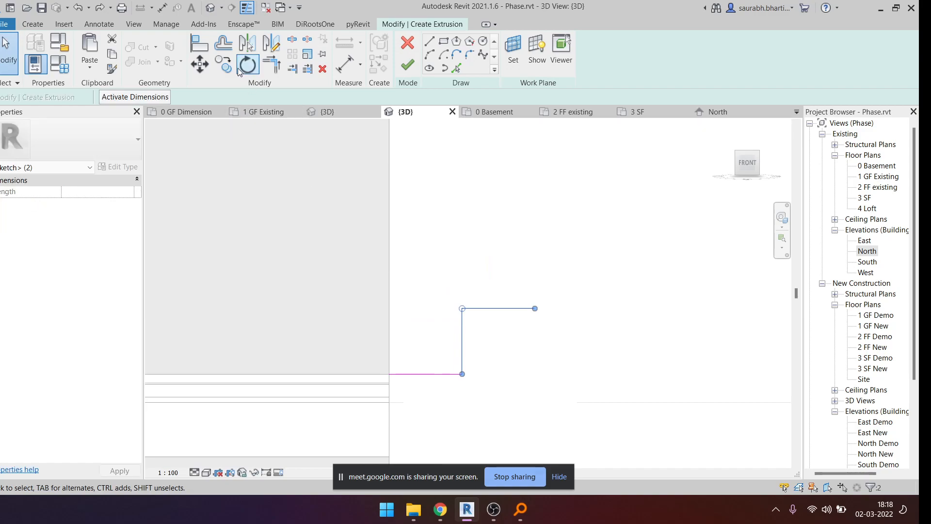
key("c")
key("o")
scroll(478, 374, "up", 1)
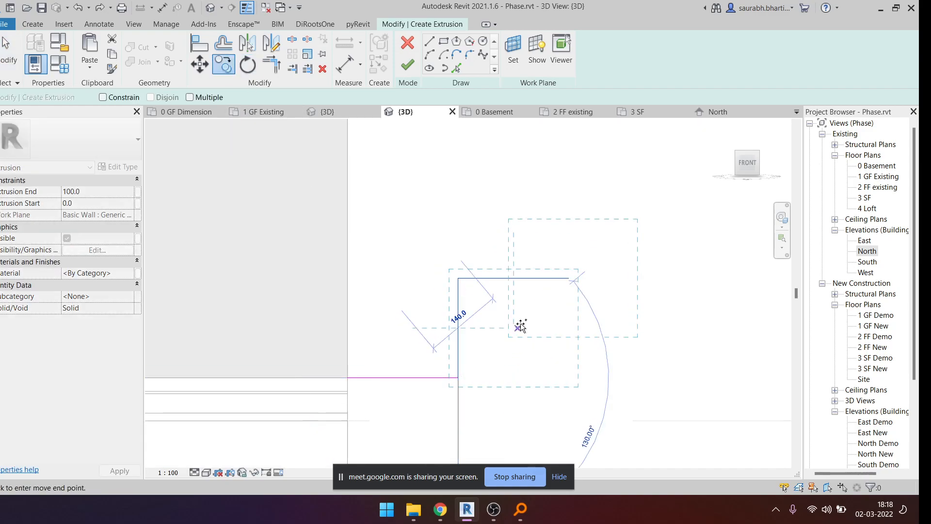
scroll(569, 278, "up", 3)
left_click(558, 278)
scroll(577, 273, "down", 3)
middle_click_drag(580, 269, 557, 282)
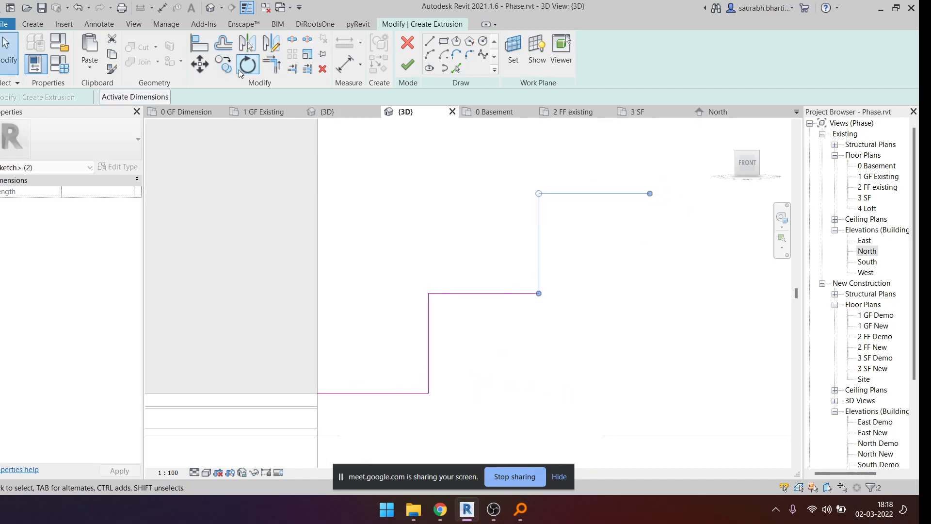
- Make multiple copies of the last riser and tread diagonally upward until the stair profile has five risers
left_click(190, 98)
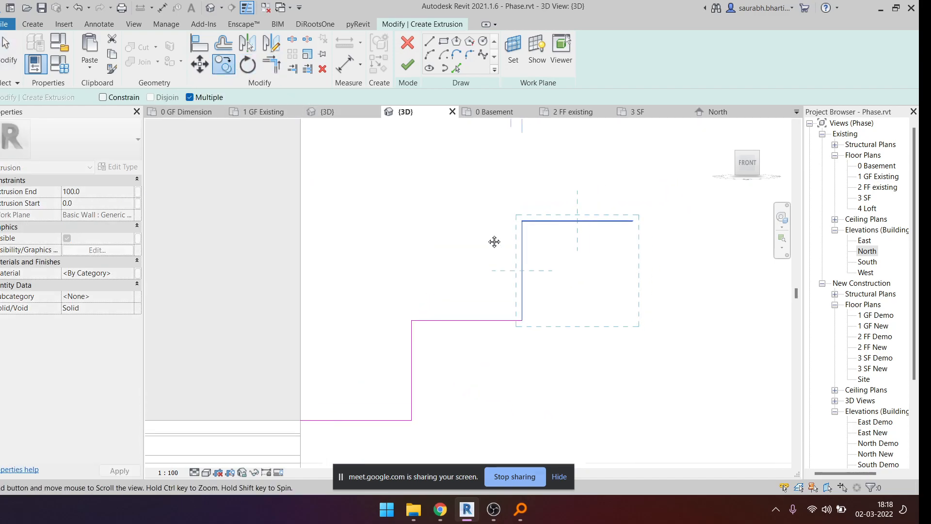
middle_click_drag(542, 325, 487, 377)
left_click(485, 344)
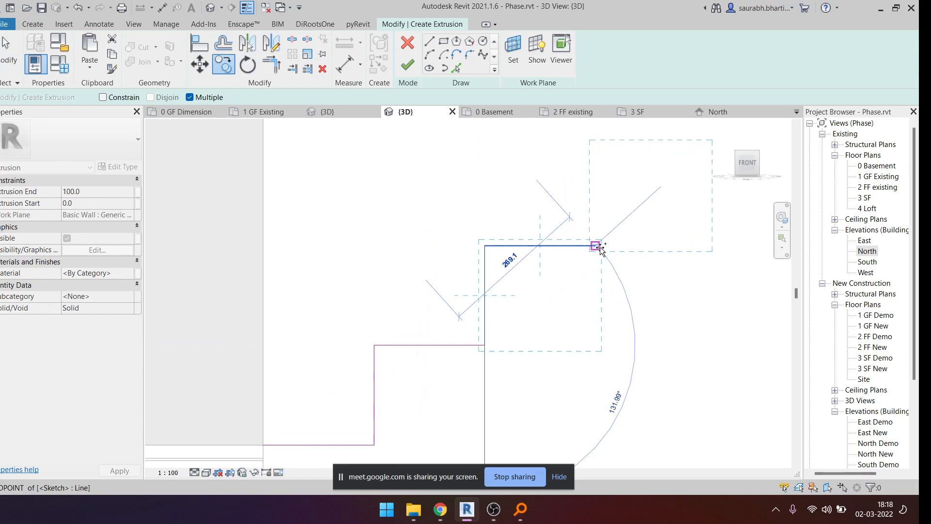
scroll(599, 247, "up", 3)
scroll(505, 391, "down", 2)
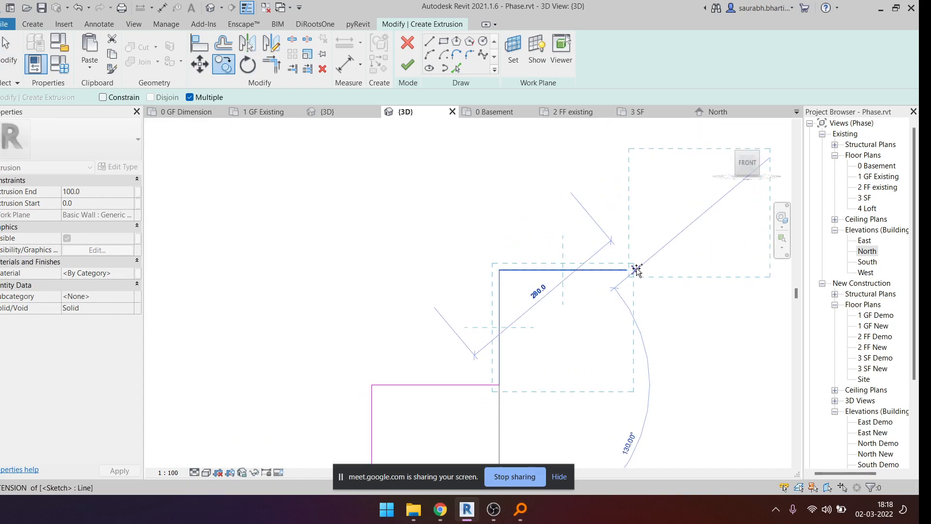
scroll(627, 271, "down", 5)
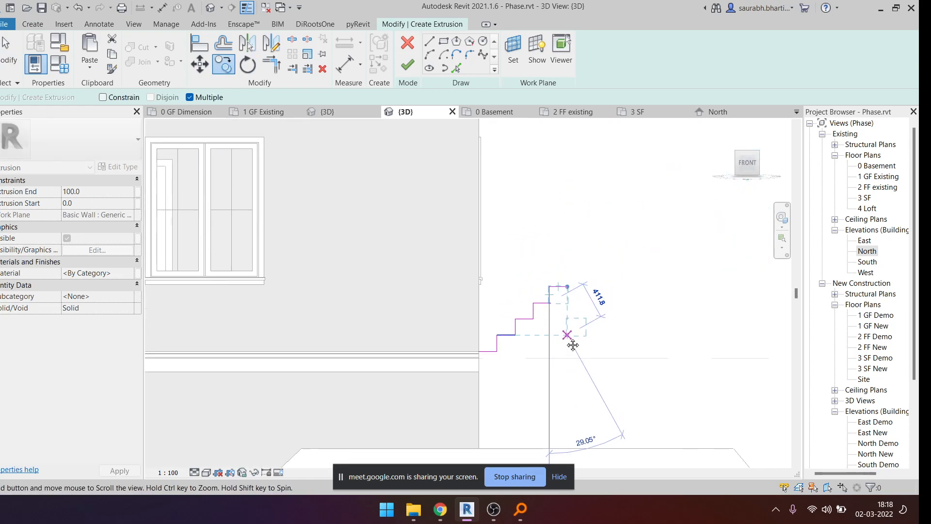
scroll(565, 281, "up", 4)
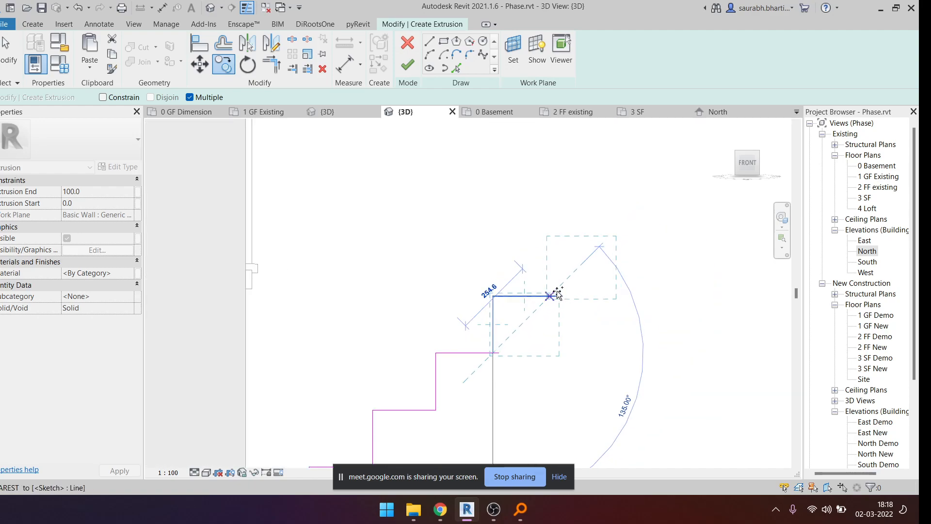
scroll(560, 300, "up", 3)
left_click(552, 292)
key("Escape")
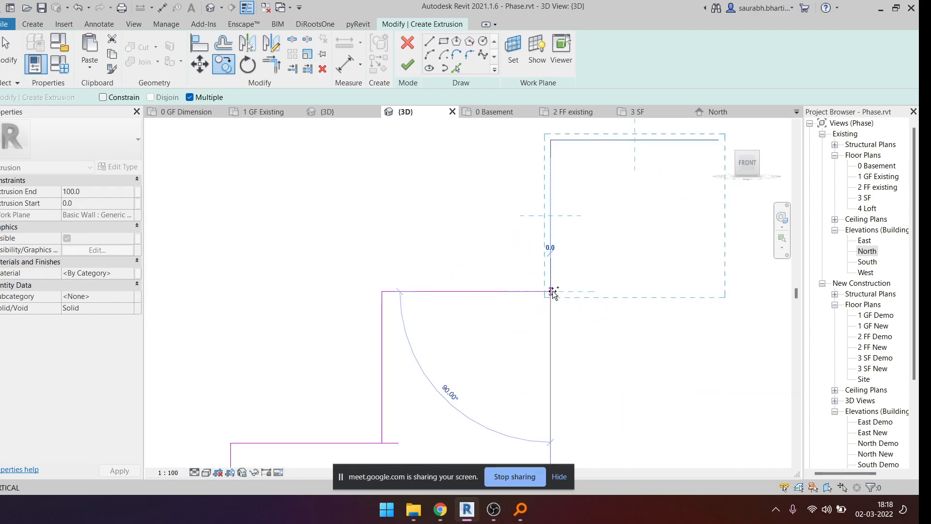
scroll(553, 293, "down", 4)
scroll(458, 173, "up", 3)
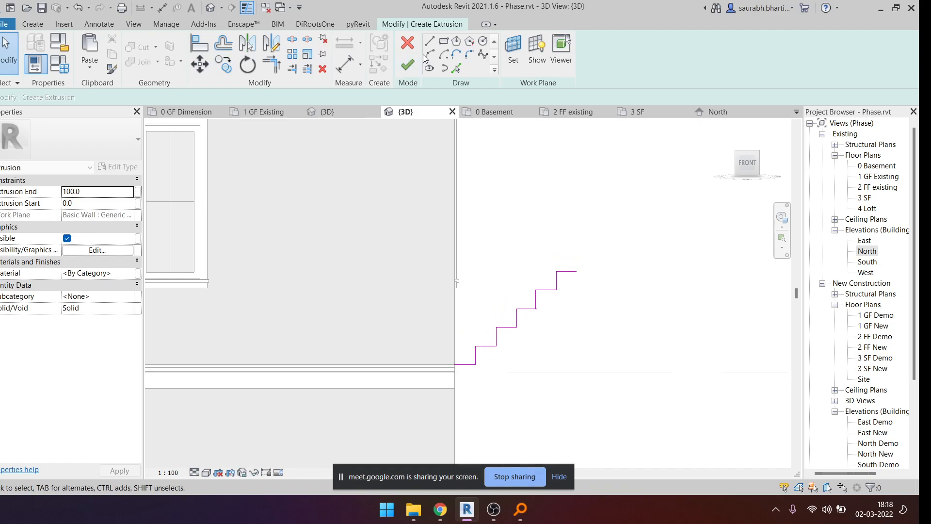
- Close the stair profile with a vertical line down to the level line, a horizontal base and a short vertical at the wall's edge
left_click(429, 43)
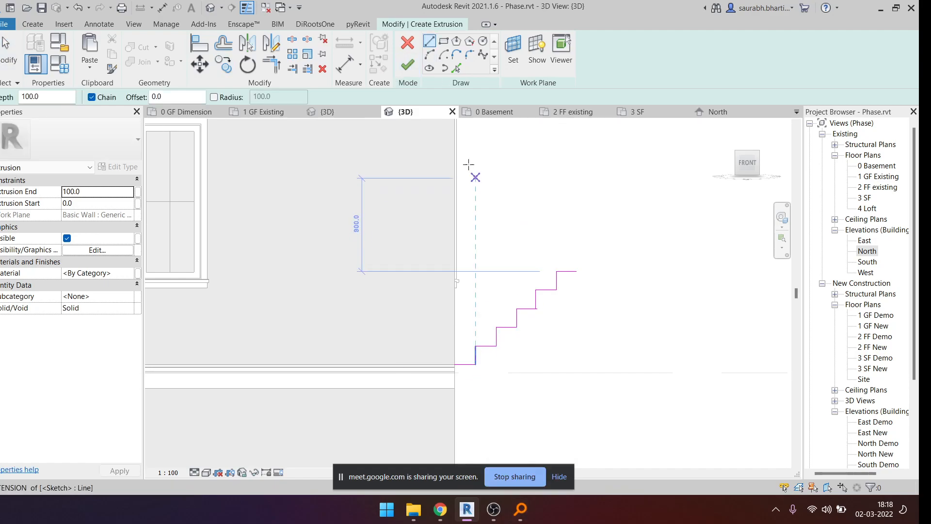
left_click(577, 272)
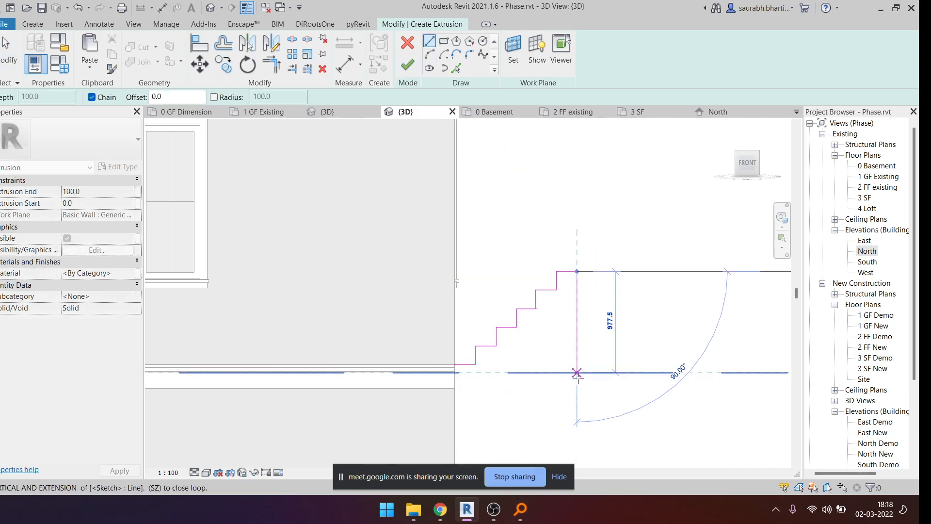
left_click(577, 373)
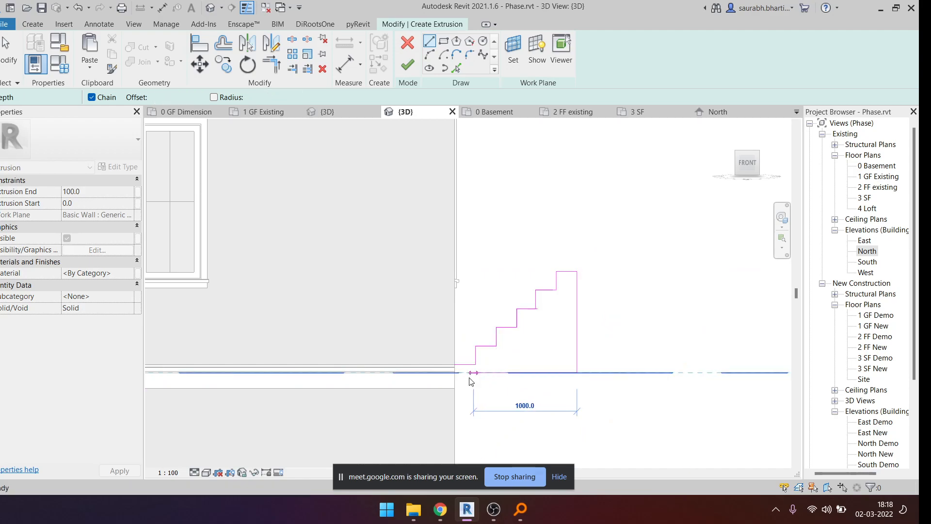
scroll(469, 378, "up", 3)
key("Escape")
left_click(433, 344)
left_click(432, 364)
left_click(756, 364)
key("Escape")
scroll(542, 326, "down", 4)
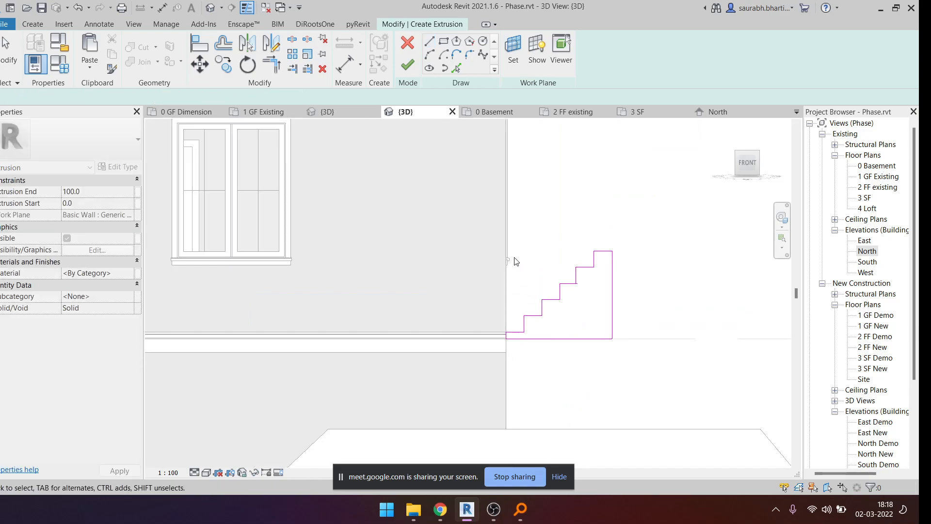
- Trim the tread line that overshoots its riser and finish the stair extrusion sketch
left_click(407, 65)
scroll(510, 196, "down", 1)
key("Escape")
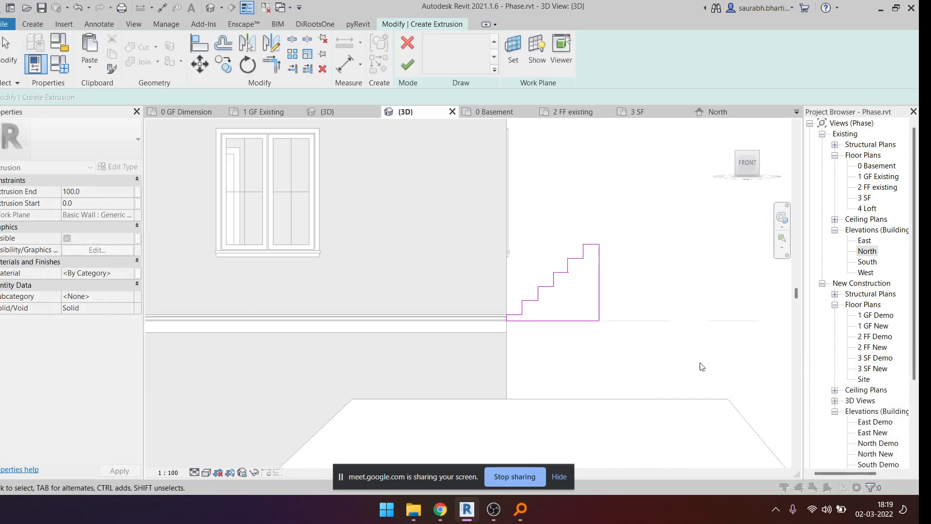
scroll(553, 313, "up", 4)
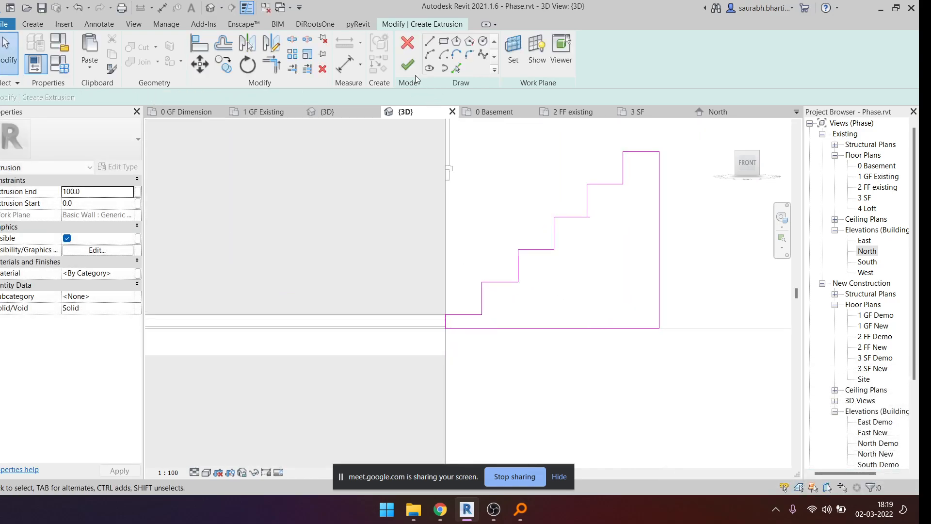
scroll(601, 213, "up", 6)
key("t")
key("r")
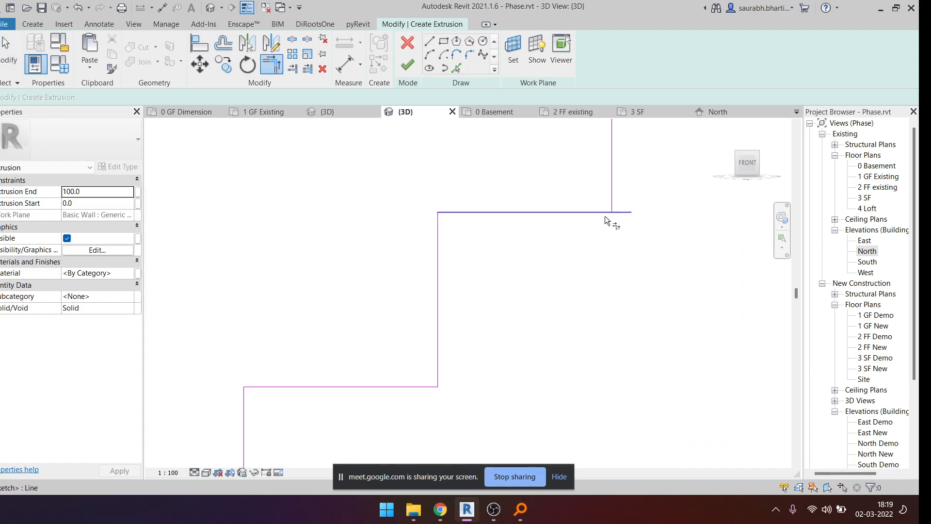
scroll(484, 214, "down", 4)
scroll(484, 214, "down", 2)
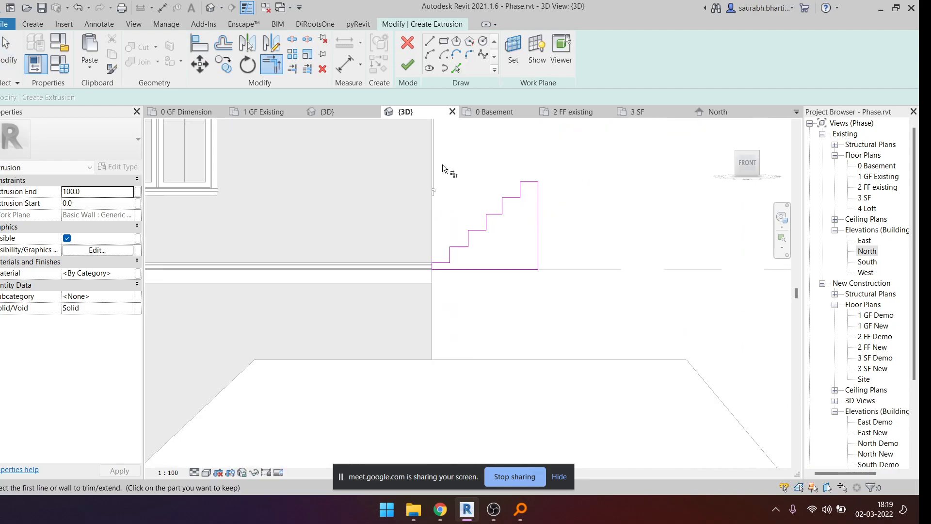
left_click(406, 70)
- Stretch the side face of the stair extrusion outward to an extrusion end of 504.1
middle_click_drag(580, 260, 394, 326, "shift")
middle_click_drag(485, 286, 608, 315, "shift")
left_click(518, 257)
scroll(490, 249, "up", 5)
left_click(482, 255)
left_click(538, 311)
middle_click_drag(539, 311, 576, 316, "shift")
left_click(525, 243)
middle_click_drag(511, 258, 599, 246, "shift")
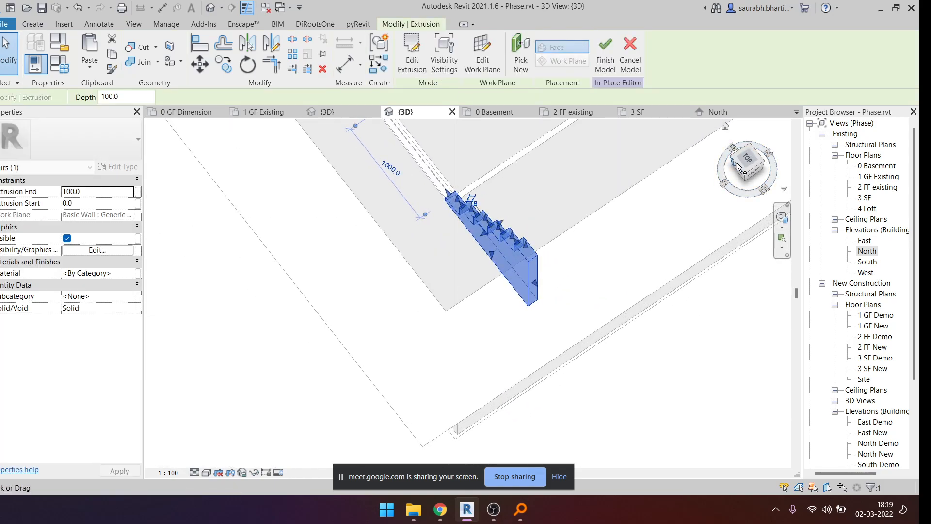
scroll(519, 237, "up", 4)
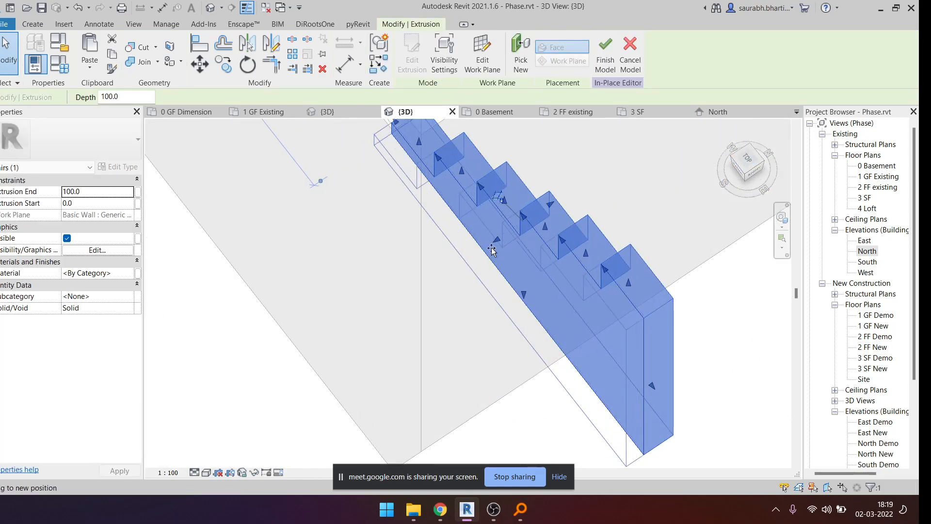
left_click_drag(500, 244, 401, 309)
middle_click_drag(633, 237, 557, 227, "shift")
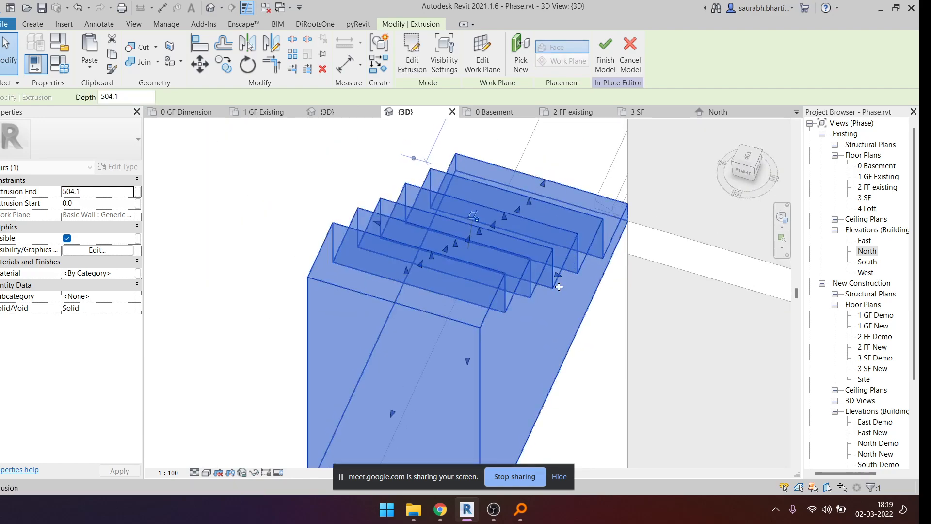
- Stretch the opposite side of the stair extrusion along the building to an extrusion start of -8100
left_click_drag(558, 276, 631, 307)
scroll(595, 293, "down", 5)
middle_click_drag(631, 308, 357, 225)
left_click_drag(357, 226, 663, 315)
scroll(648, 309, "down", 3)
middle_click_drag(662, 315, 539, 298)
left_click_drag(540, 298, 634, 331)
middle_click_drag(534, 286, 733, 183, "shift")
left_click(601, 228)
middle_click_drag(493, 275, 409, 357, "shift")
- Pull the stair's front face back to the wall's corner so the extrusion end is 0.0
left_click(426, 333)
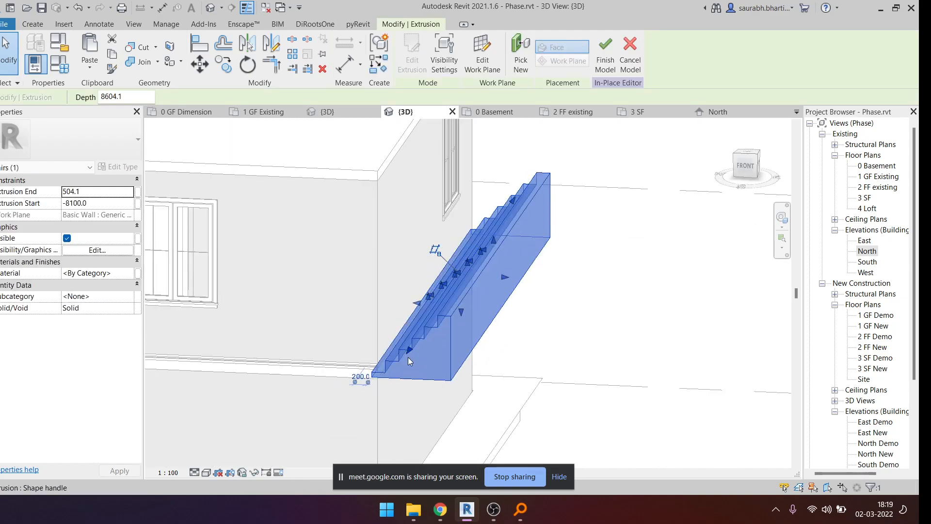
scroll(409, 357, "up", 3)
left_click_drag(414, 338, 391, 293)
left_click(40, 25)
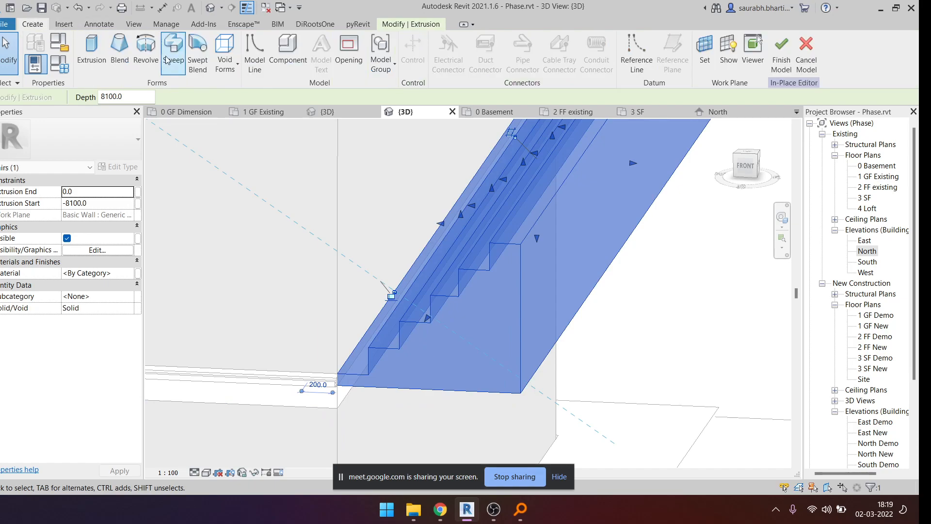
left_click(421, 218)
middle_click_drag(422, 218, 437, 277, "shift")
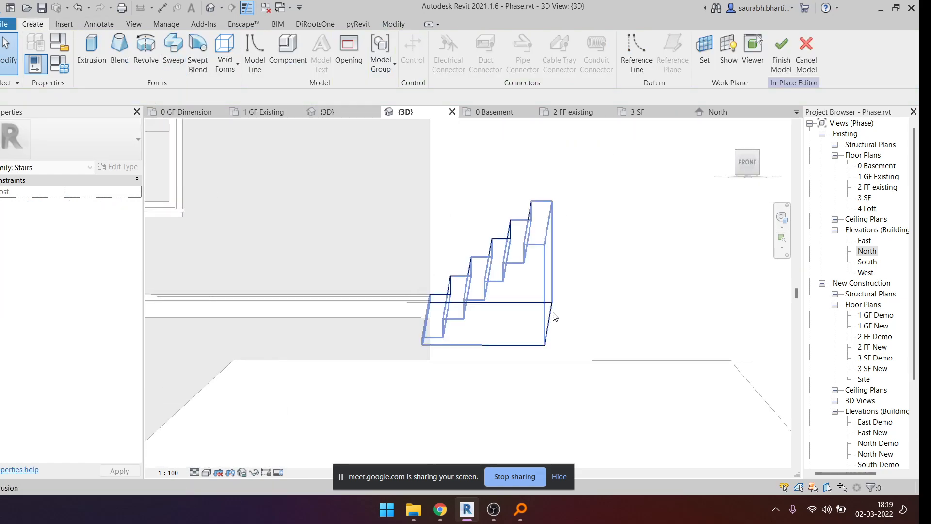
- Check the extruded stair against the building from several sides and finish the in-place model
left_click_drag(412, 155, 570, 346)
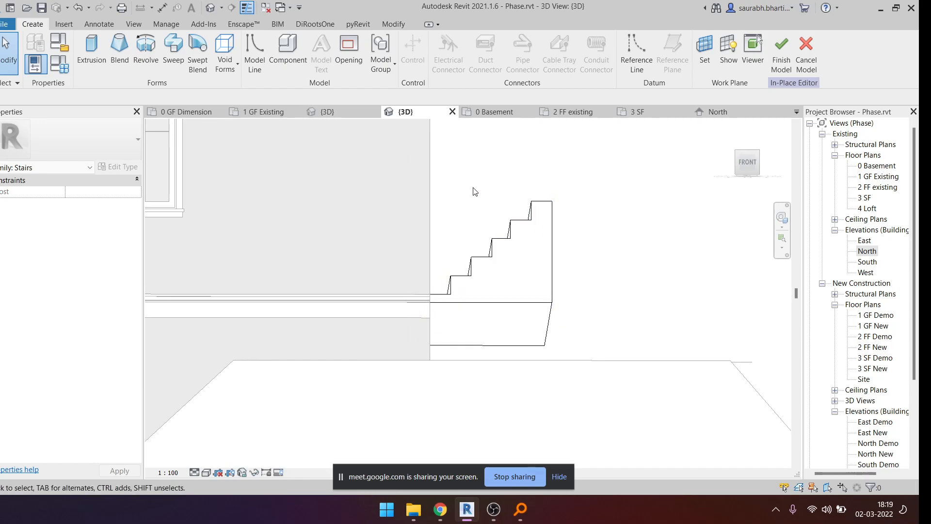
left_click_drag(435, 210, 623, 352)
scroll(619, 335, "down", 3)
middle_click_drag(436, 208, 438, 231, "shift")
left_click(438, 231)
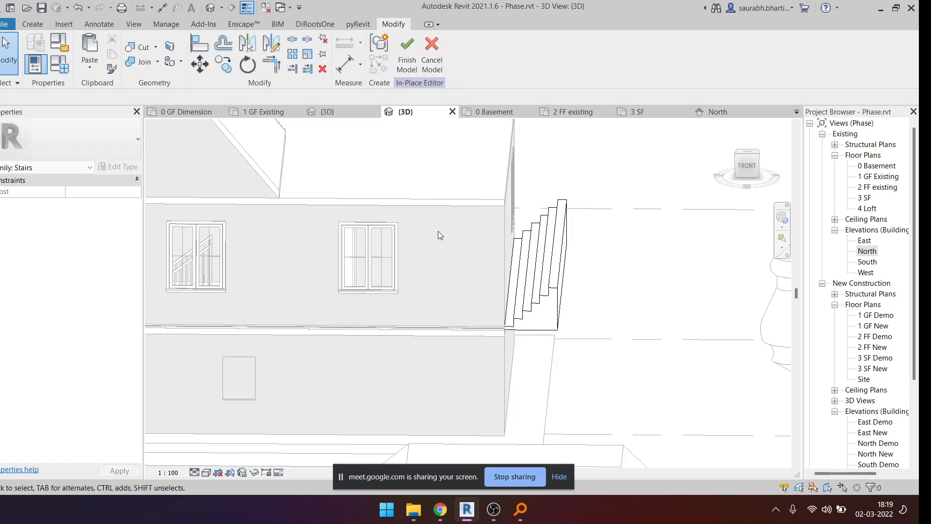
left_click_drag(675, 442, 675, 442)
scroll(570, 300, "down", 4)
middle_click_drag(571, 300, 520, 289, "shift")
scroll(522, 290, "down", 2)
scroll(528, 294, "up", 3)
left_click(528, 294)
scroll(489, 315, "down", 1)
left_click(490, 317)
scroll(493, 322, "down", 2)
middle_click_drag(504, 347, 558, 384, "shift")
left_click(406, 63)
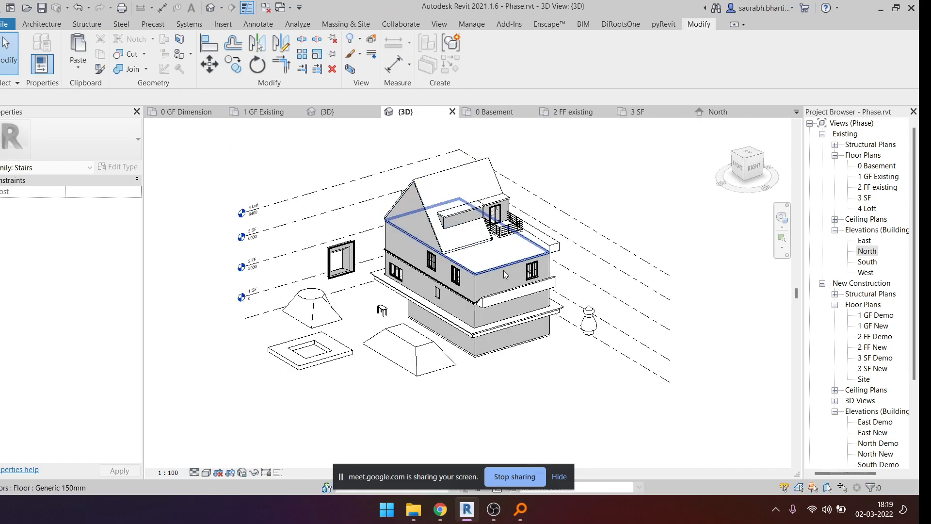
- Check the recording in OBS and examine the building with the finished stair in Revit from several angles
left_click(493, 510)
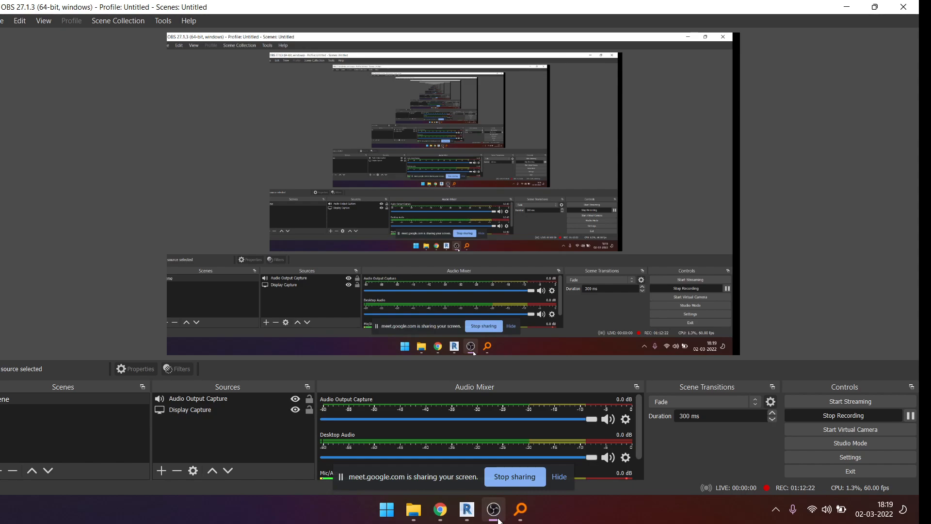
left_click(498, 517)
middle_click_drag(487, 382, 600, 376, "shift")
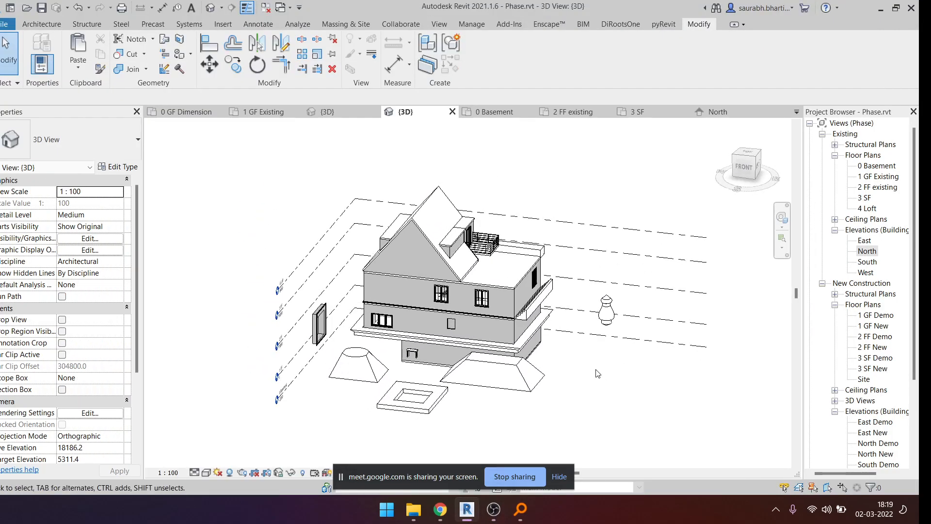
scroll(532, 286, "up", 5)
scroll(457, 249, "down", 3)
middle_click_drag(456, 262, 445, 259, "shift")
middle_click_drag(227, 360, 307, 365, "shift")
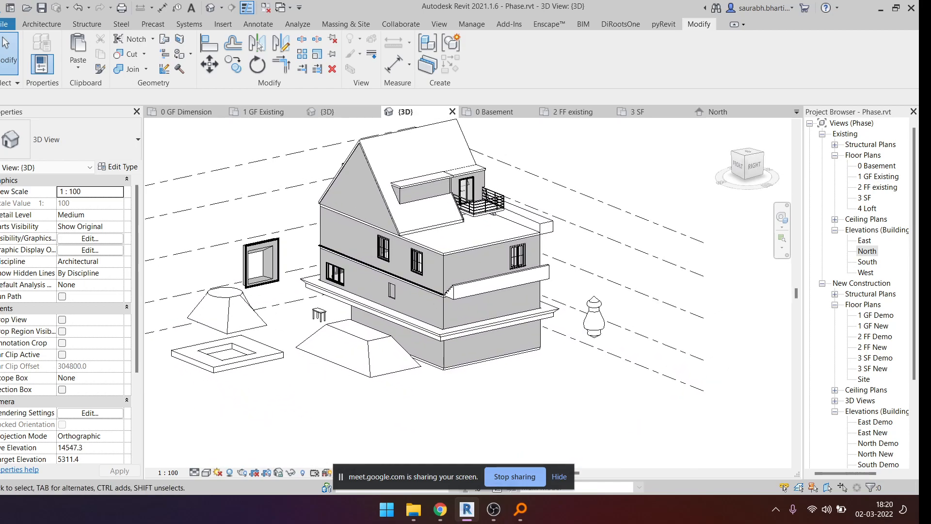
- Switch to Chrome, hide the screen-sharing notice and check the Google Meet call before returning to Revit
left_click(430, 516)
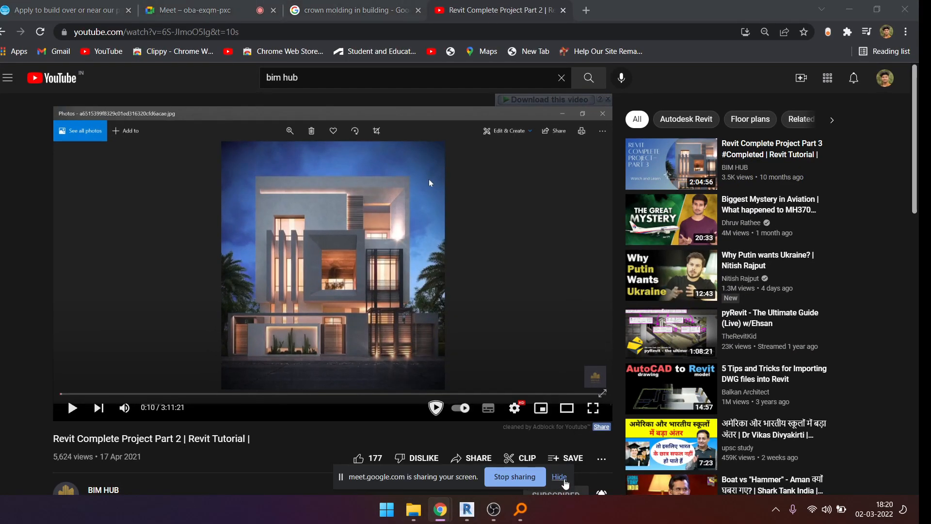
left_click(559, 477)
left_click(349, 10)
left_click(194, 10)
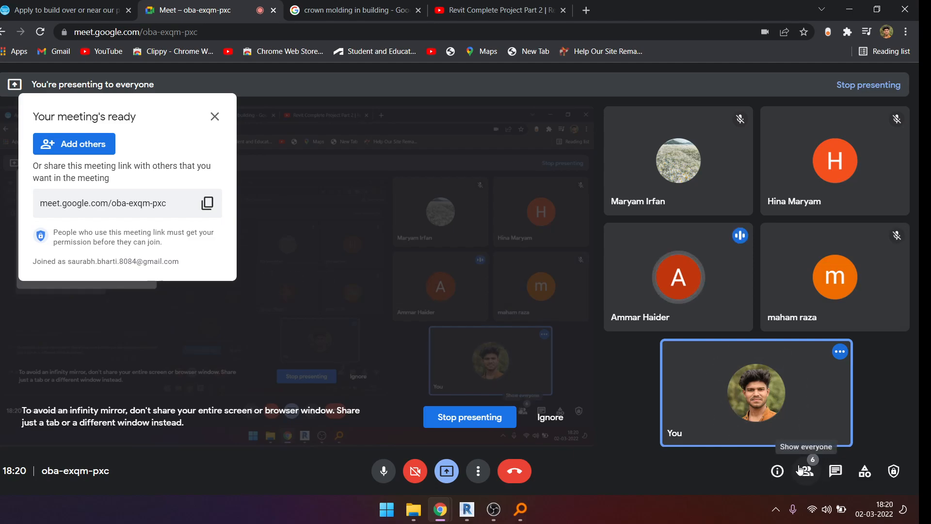
left_click(849, 9)
- Select the in-place moulding between the two storeys and examine how it runs along the front wall
scroll(643, 206, "down", 2)
middle_click_drag(596, 271, 740, 308, "shift")
middle_click_drag(572, 297, 477, 319, "shift")
scroll(457, 318, "up", 5)
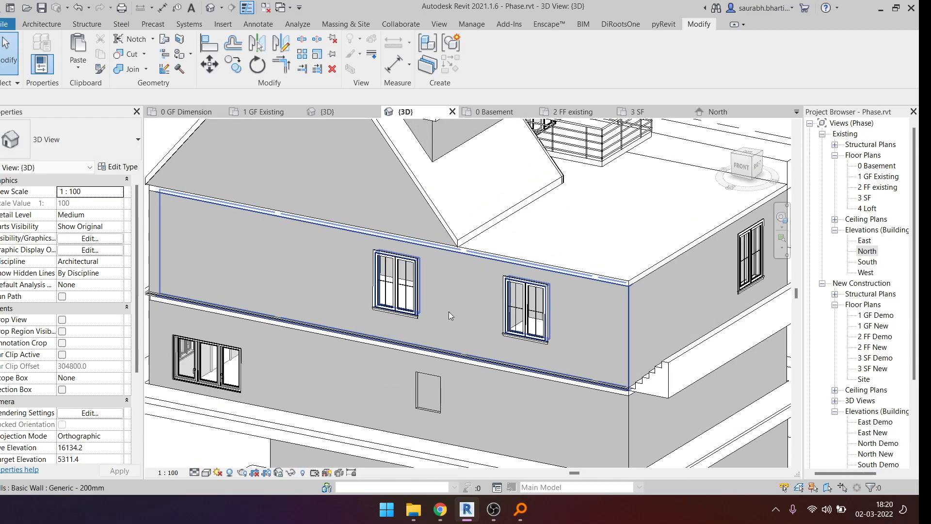
scroll(659, 269, "down", 3)
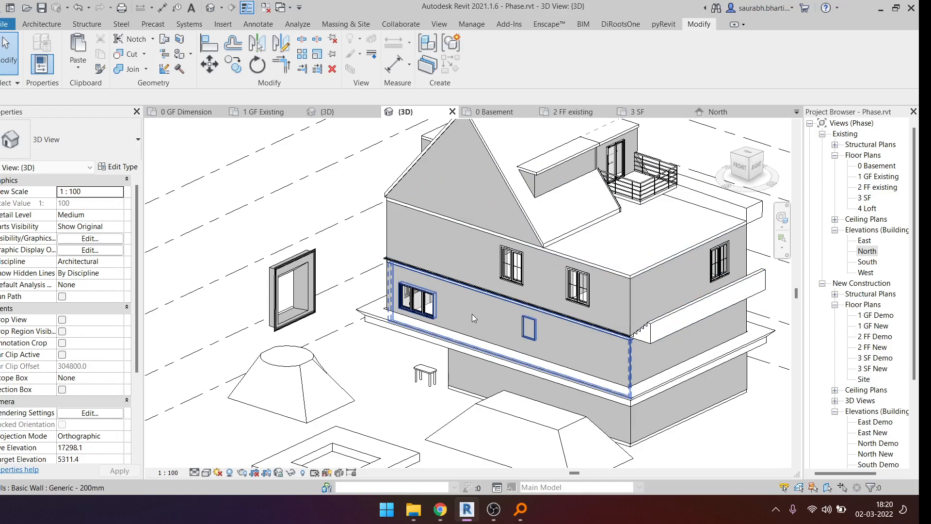
scroll(471, 313, "up", 6)
left_click(458, 220)
scroll(430, 216, "down", 3)
middle_click_drag(560, 294, 626, 295, "shift")
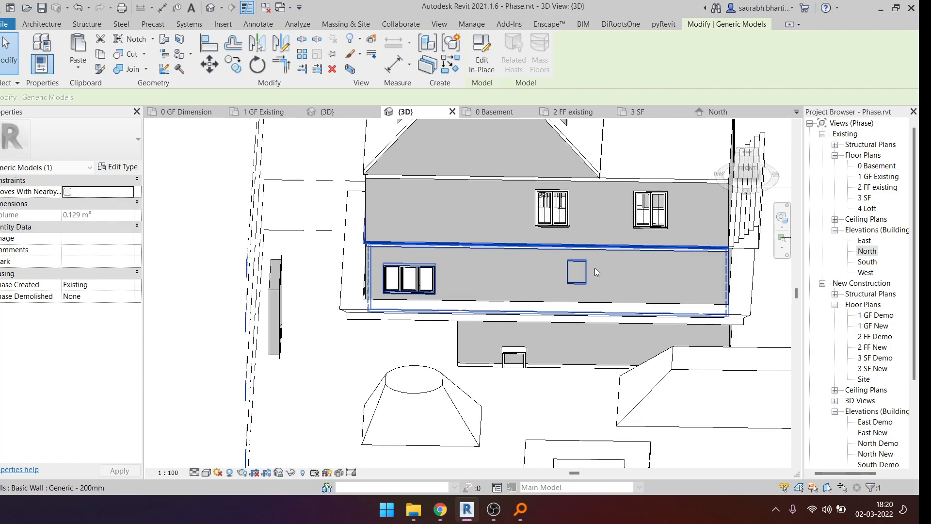
- Examine the selected in-place moulding along the front and left walls of the building
mouse_move(485, 219)
middle_mouse_down()
mouse_move(471, 304)
mouse_move(502, 217)
middle_mouse_up()
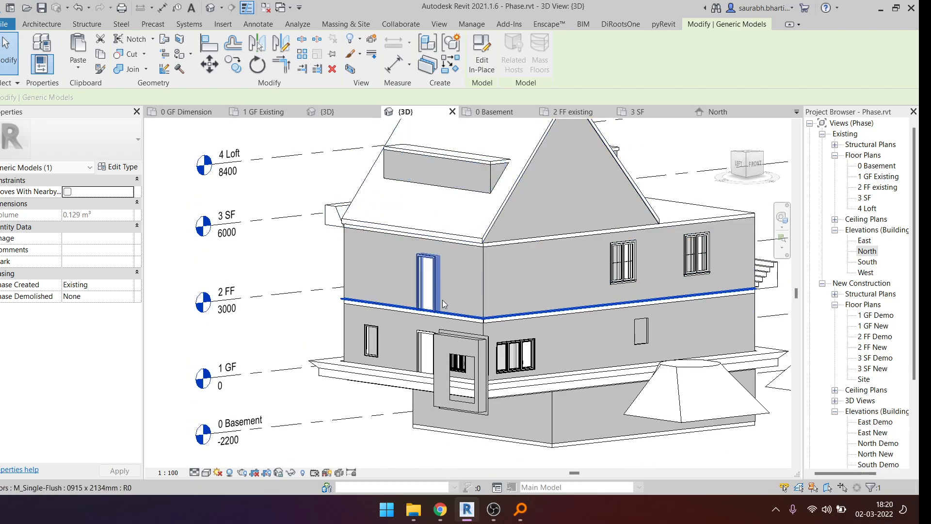
middle_click_drag(526, 314, 480, 236)
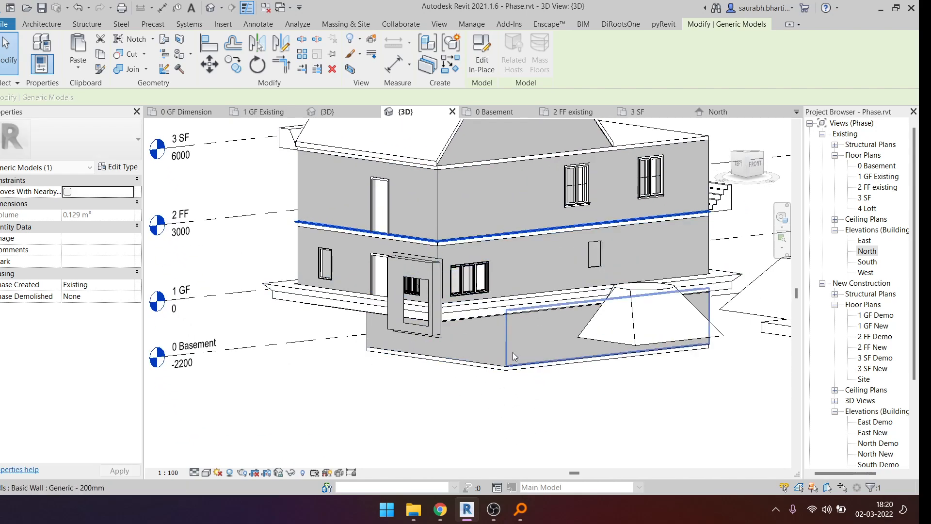
scroll(558, 384, "up", 1)
scroll(539, 370, "down", 1)
middle_click_drag(552, 387, 549, 375, "shift")
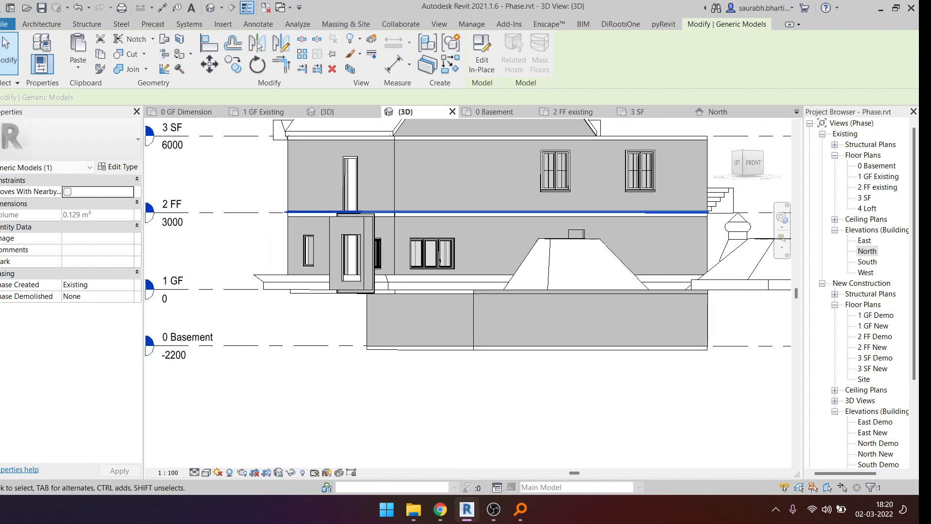
- Create a new family from the Metric Profile.rft template
left_click(4, 25)
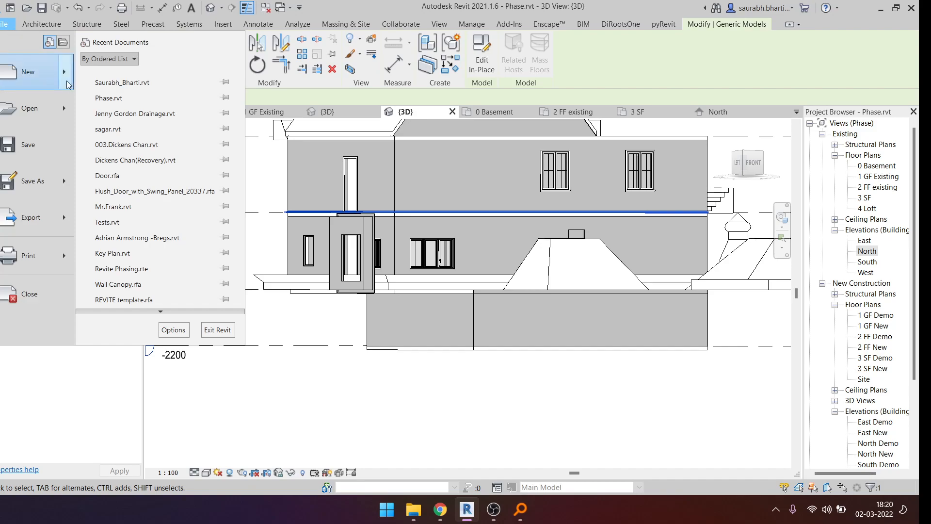
mouse_move(65, 80)
left_click(121, 109)
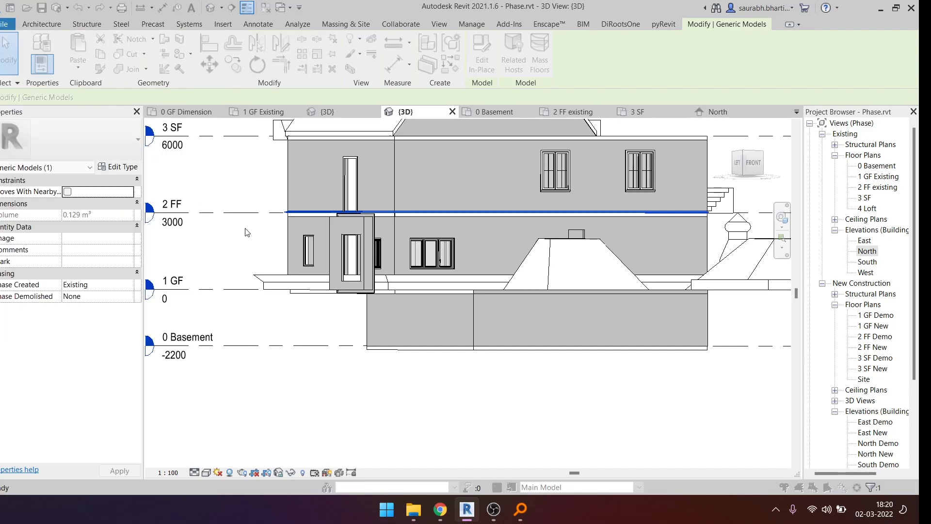
scroll(415, 242, "down", 1)
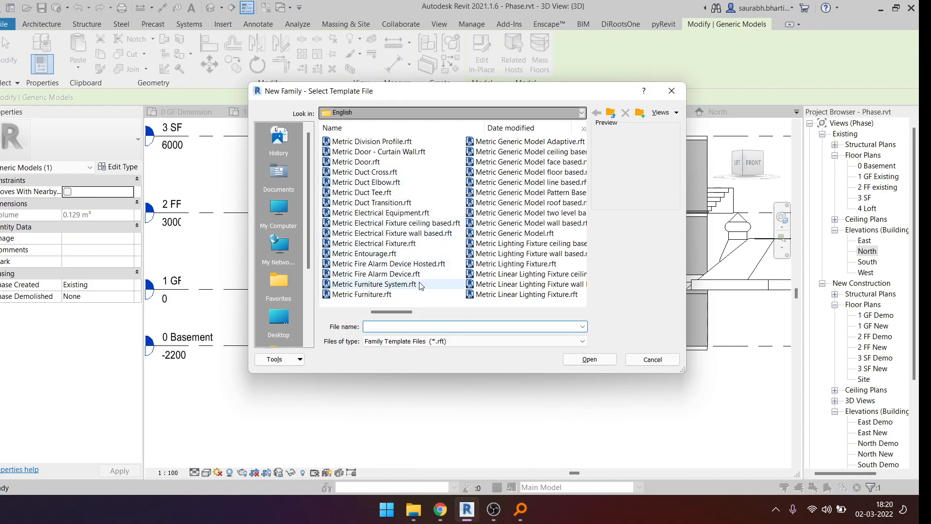
scroll(417, 283, "down", 1)
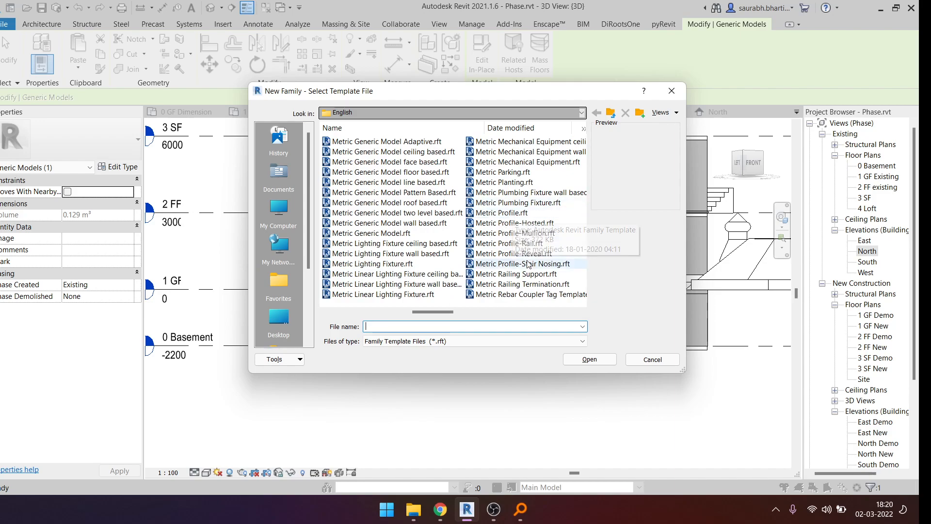
left_click(515, 215)
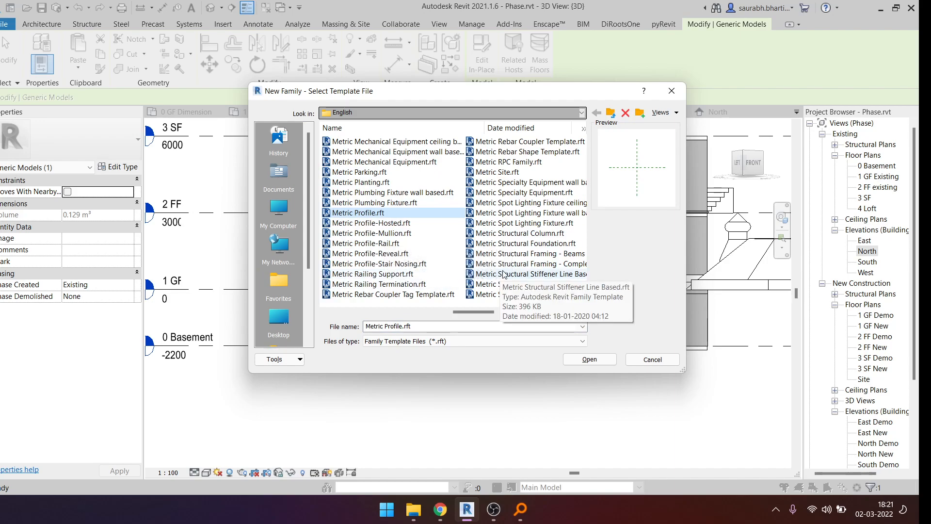
scroll(382, 215, "left", 1)
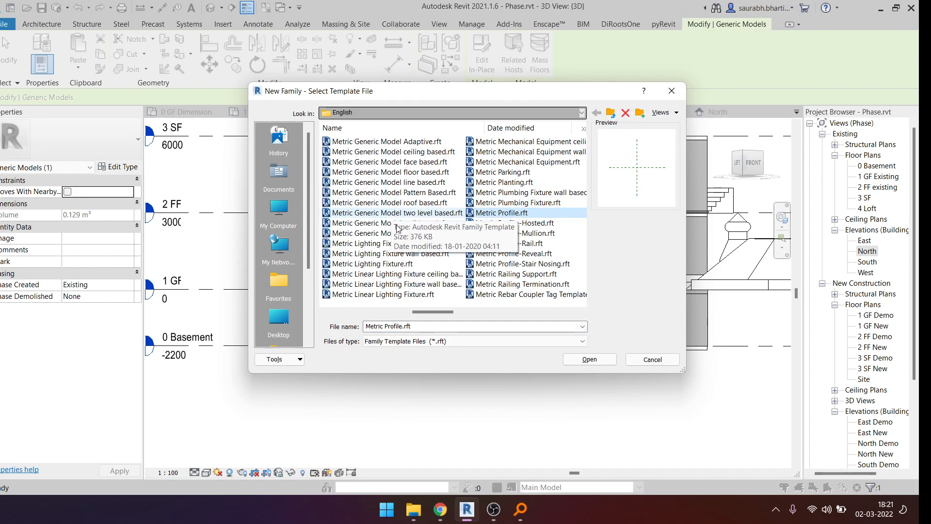
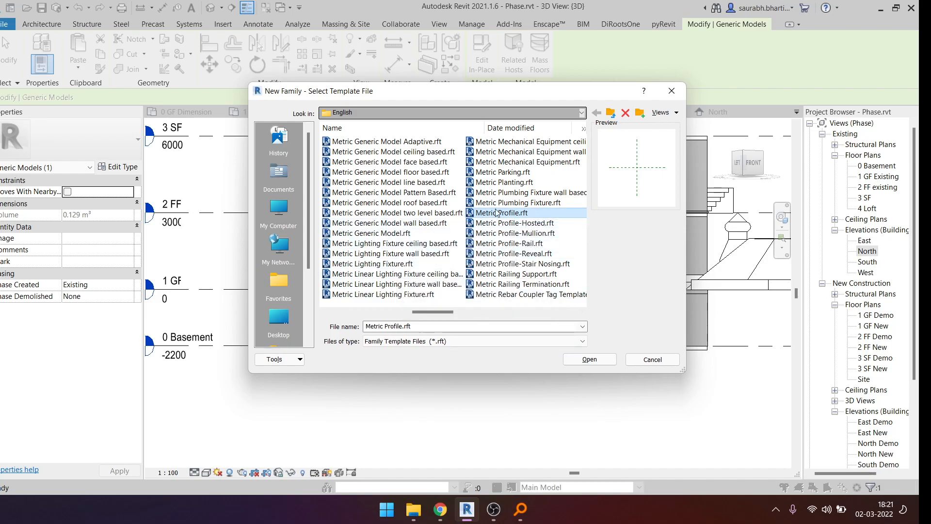
left_click(589, 360)
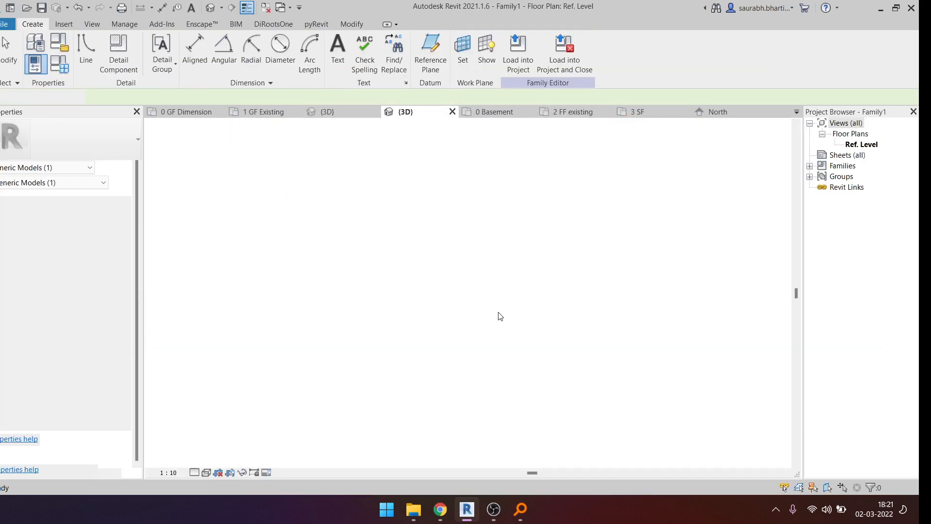
left_click_drag(427, 181, 542, 371)
key("Escape")
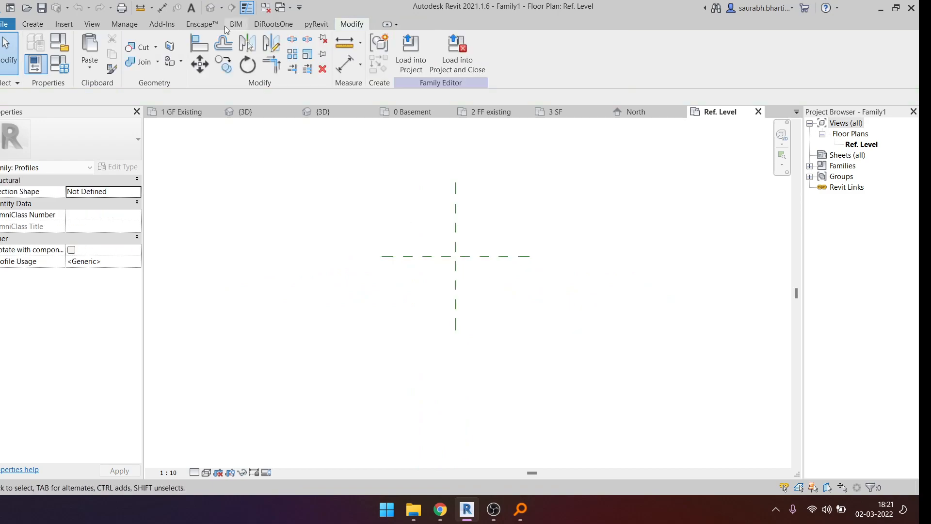
- Review the available family templates again and leave the list without opening another one
left_click(38, 27)
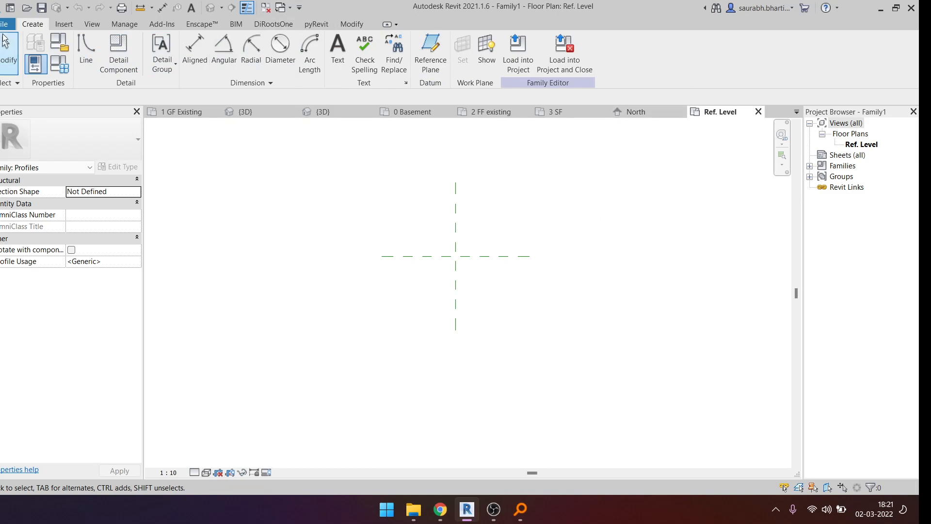
left_click(5, 24)
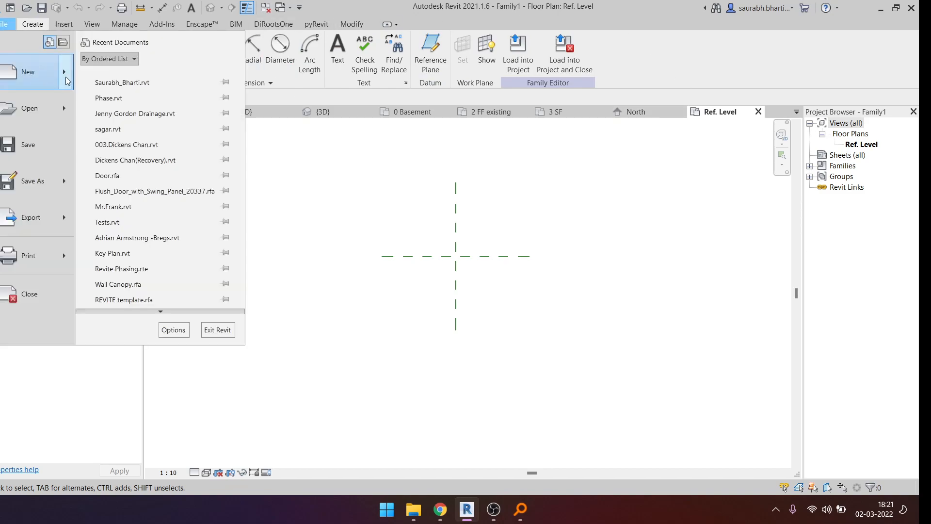
mouse_move(66, 81)
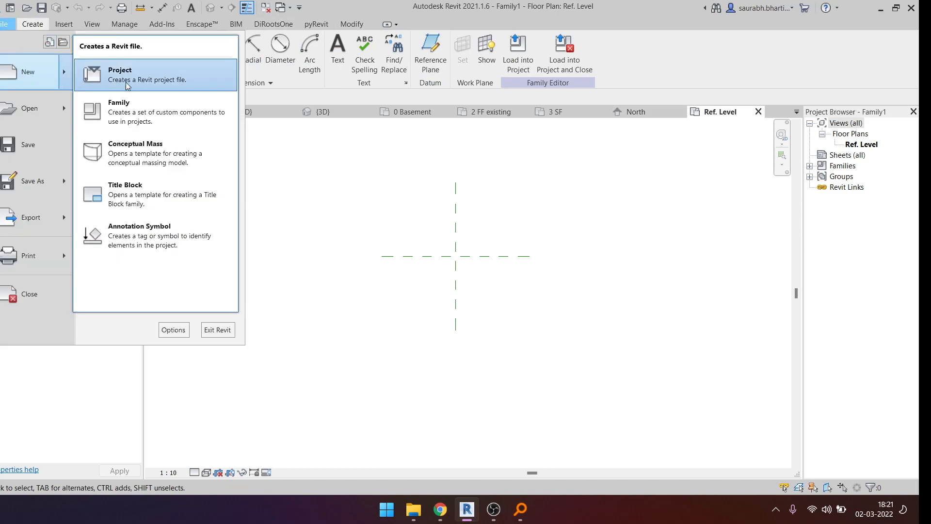
left_click(139, 120)
scroll(451, 177, "down", 5)
scroll(458, 222, "up", 5)
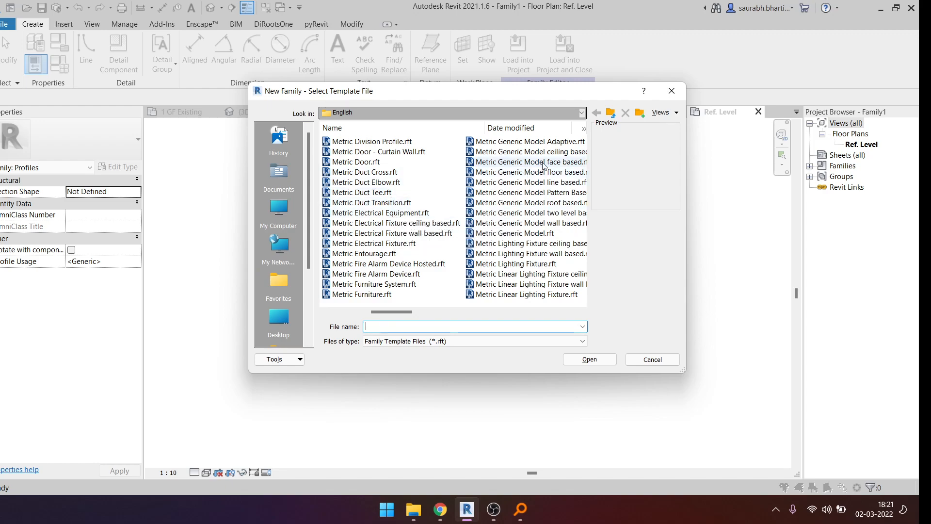
left_click(671, 97)
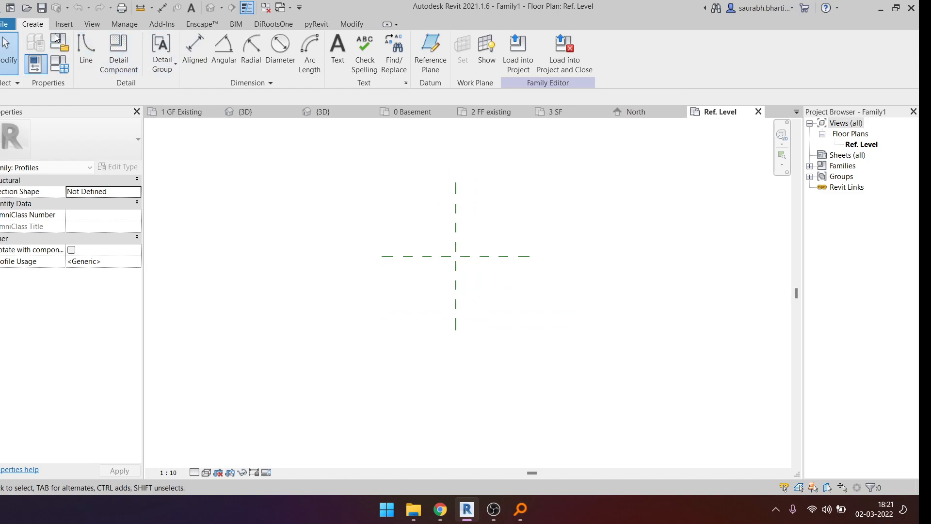
- Draw a vertical line about 10 mm long upward and a horizontal line about 9 mm long from the intersection of the reference planes
left_click(86, 47)
scroll(463, 255, "up", 5)
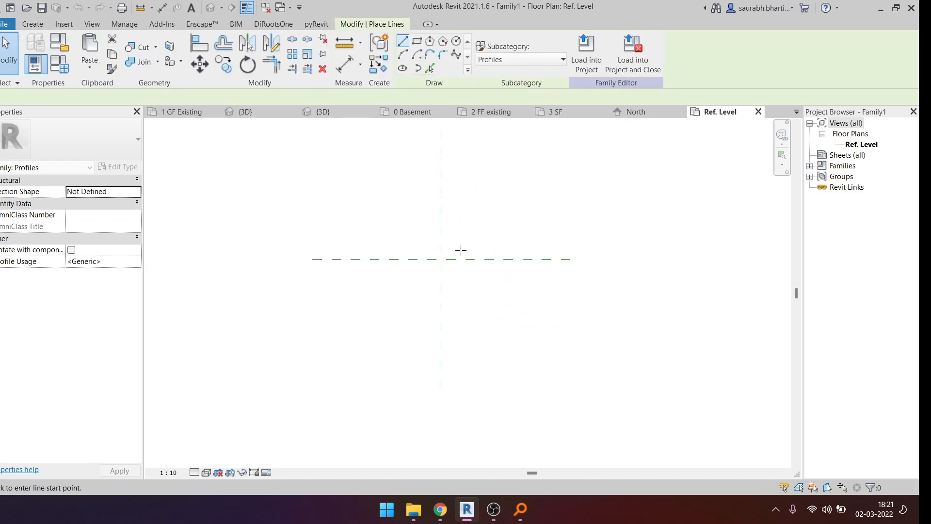
left_click(431, 264)
scroll(430, 188, "up", 3)
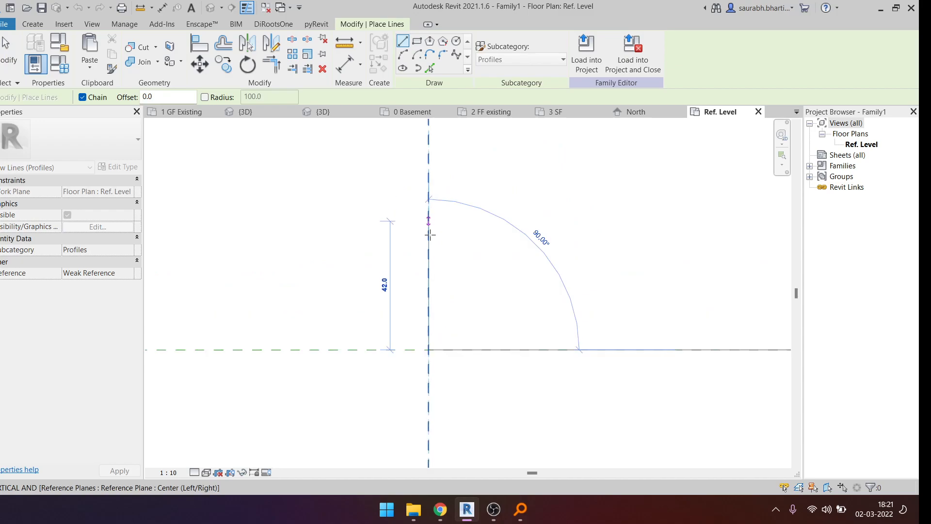
scroll(429, 307, "up", 1)
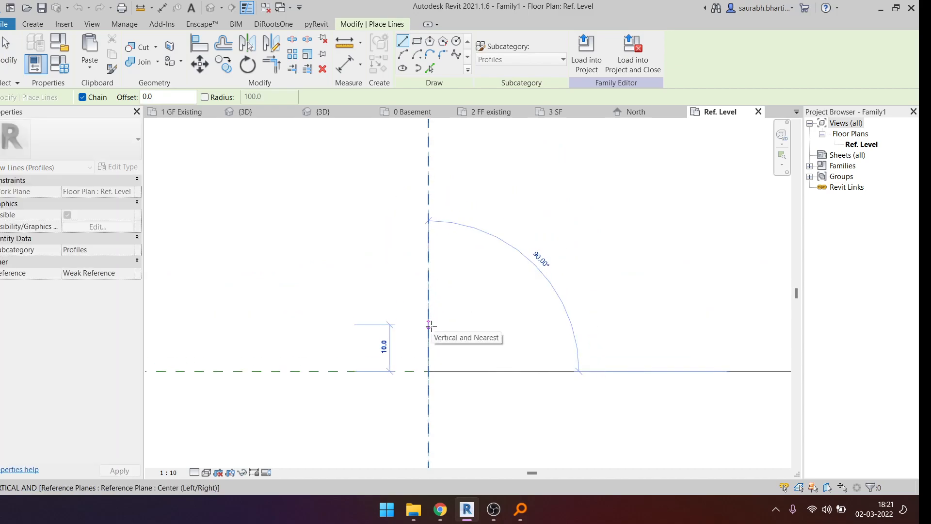
left_click(429, 324)
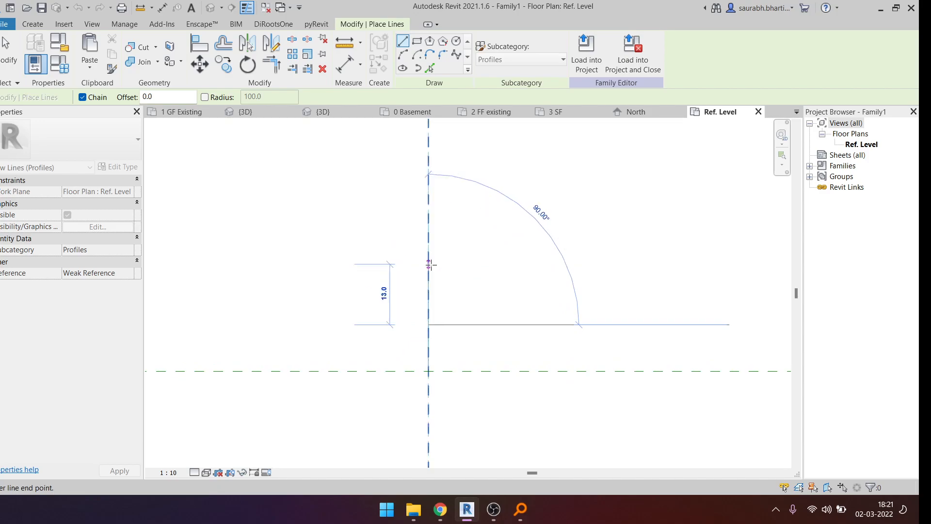
key("Escape")
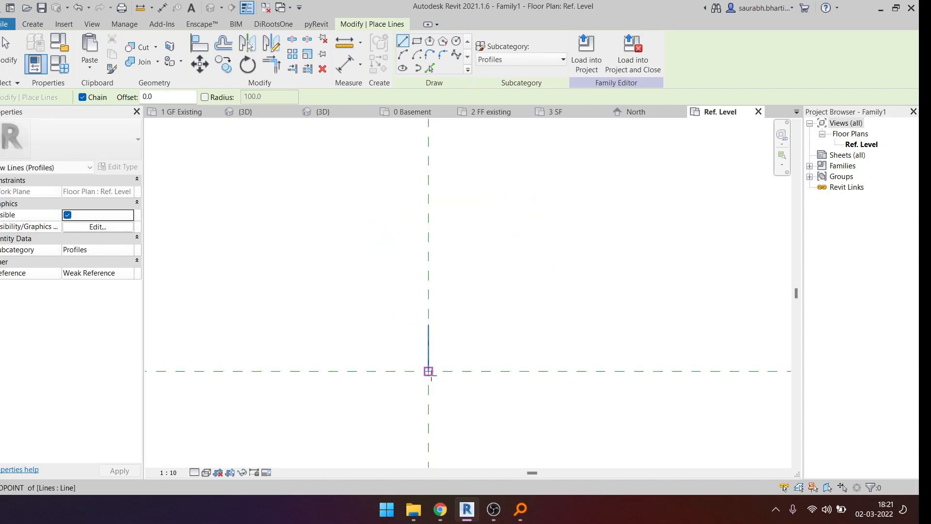
left_click(428, 371)
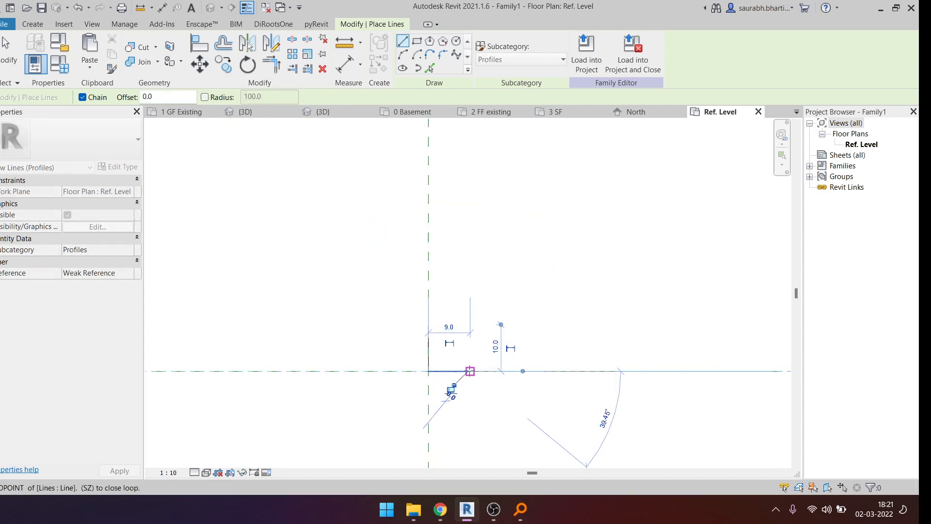
left_click(470, 371)
key("Escape")
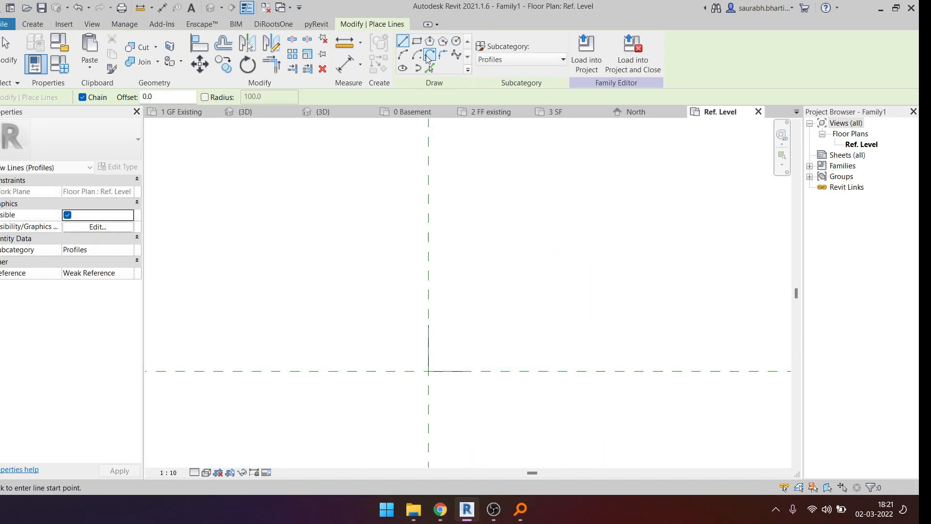
- Draw three chained arcs curving alternately upward from the horizontal line's free end, and a slanted line from there toward the vertical reference plane
left_click(405, 54)
left_click(470, 372)
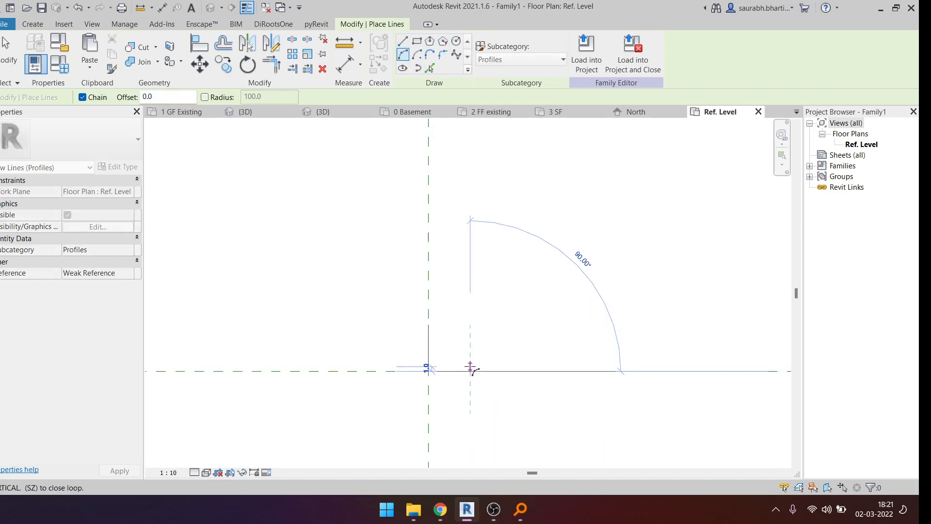
left_click(486, 318)
left_click(477, 334)
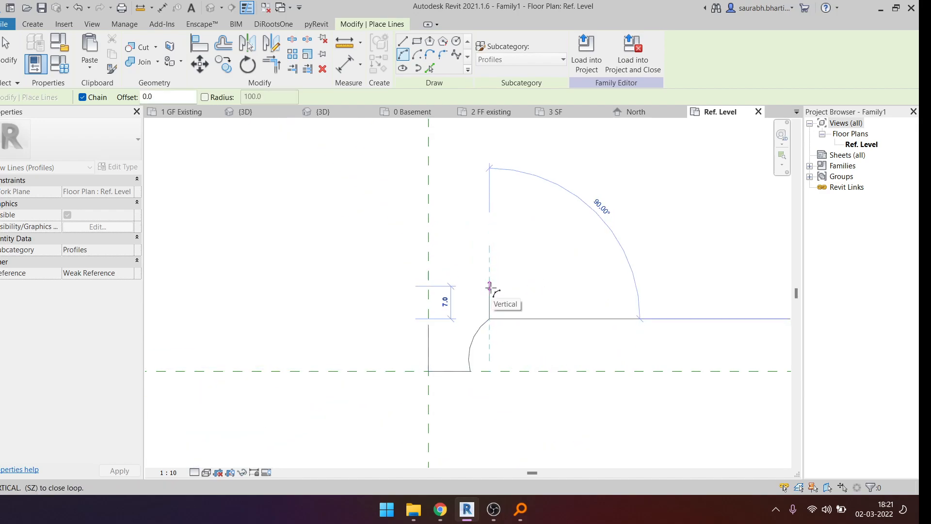
left_click(489, 272)
left_click(498, 277)
left_click(489, 226)
left_click(480, 245)
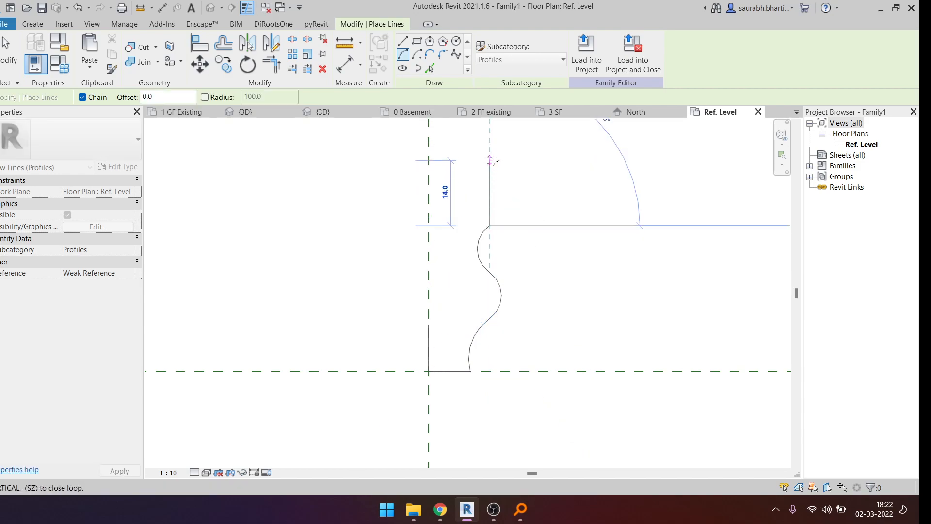
left_click(406, 44)
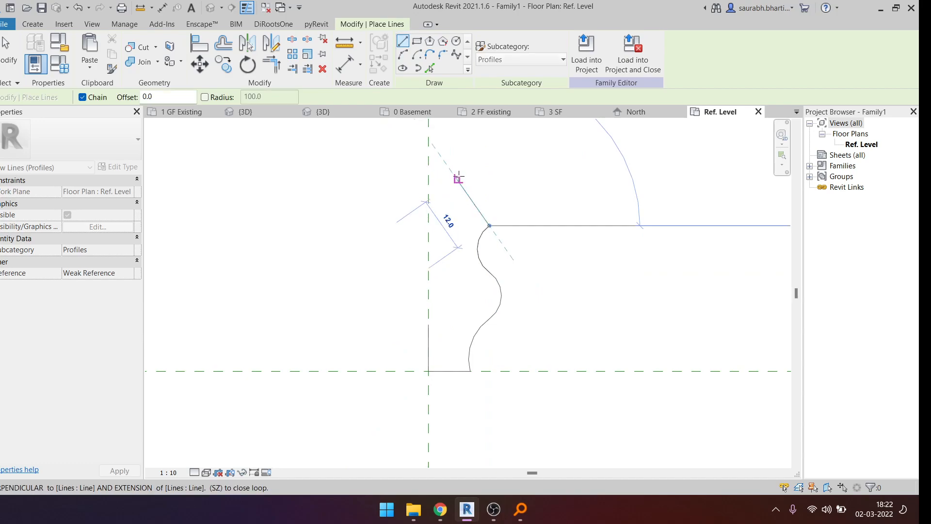
left_click(455, 176)
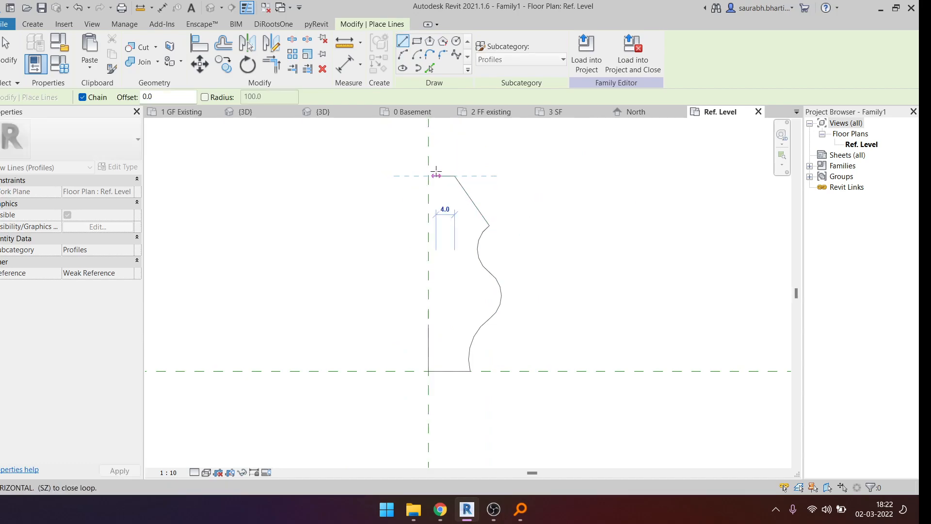
left_click(403, 55)
scroll(468, 180, "up", 2)
middle_click_drag(450, 166, 483, 277)
left_click(429, 219)
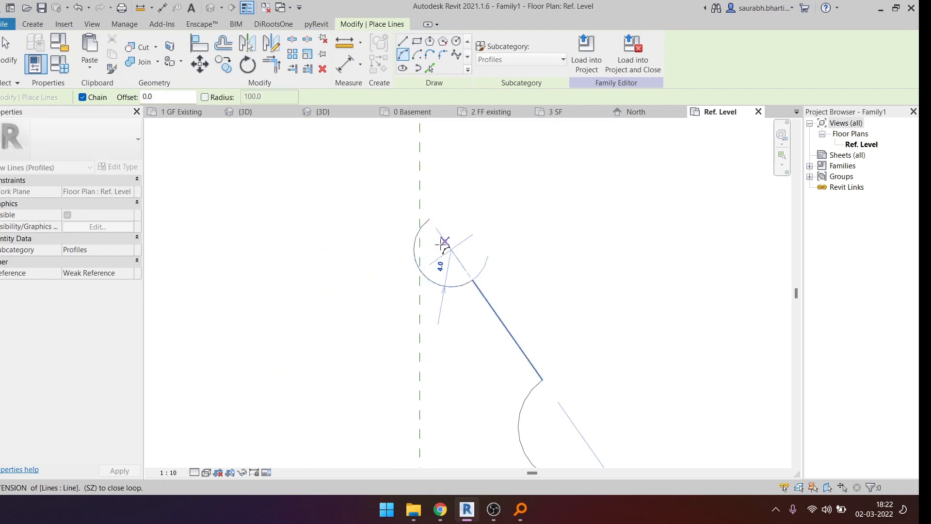
scroll(453, 250, "up", 2)
scroll(484, 266, "down", 1)
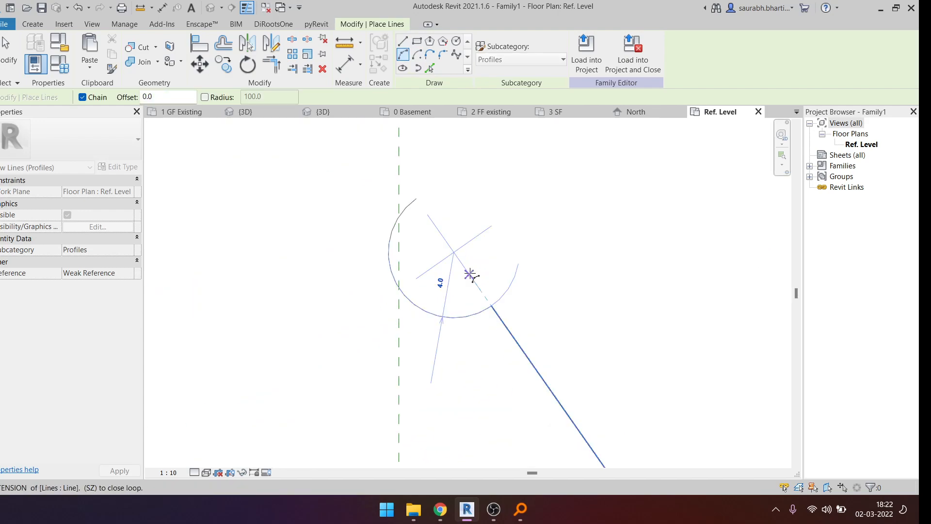
scroll(455, 279, "up", 2)
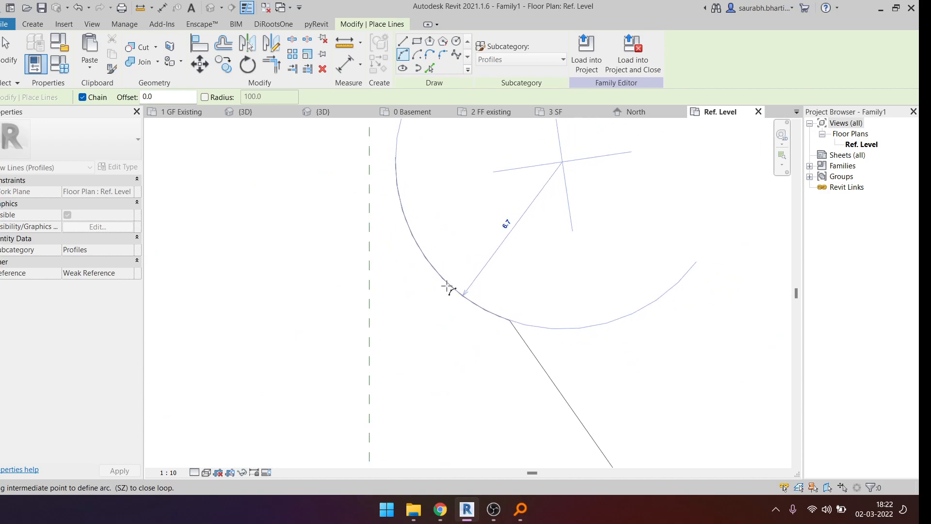
key("Escape")
left_click(404, 39)
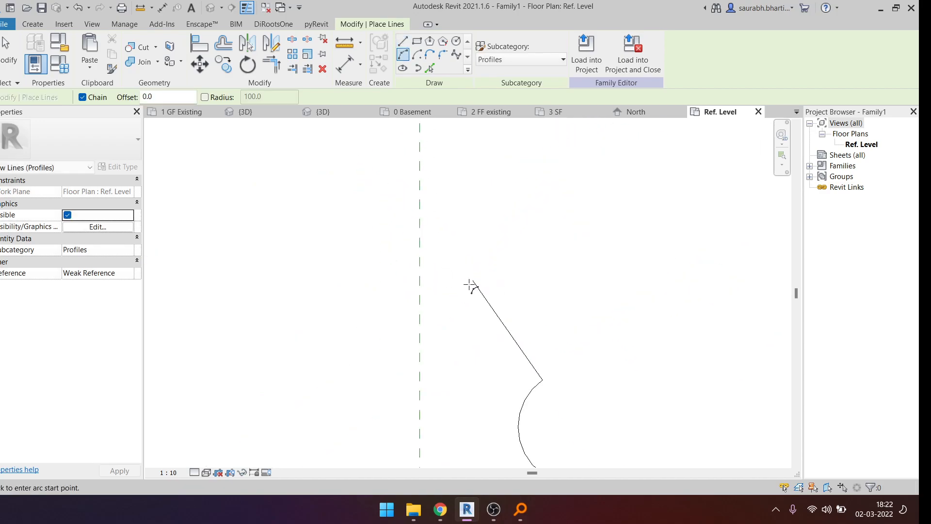
left_click(472, 280)
left_click(420, 262)
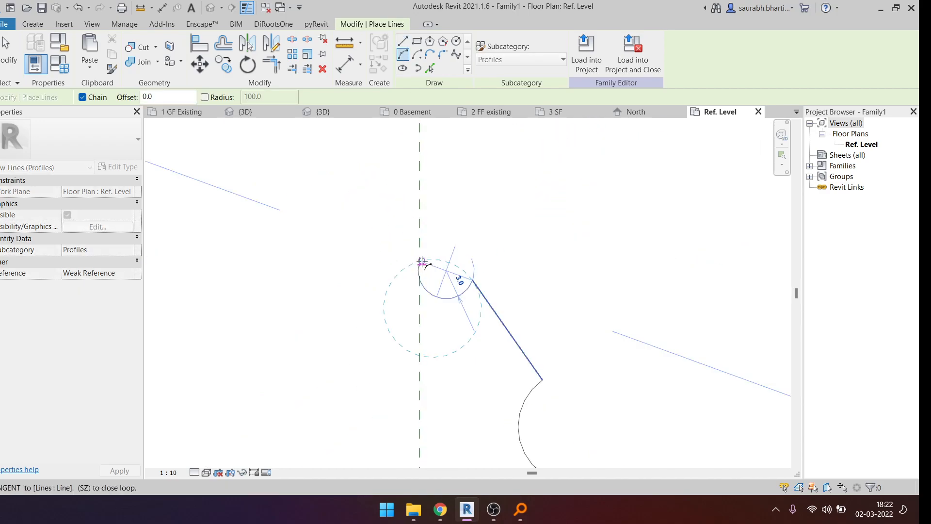
key("Escape")
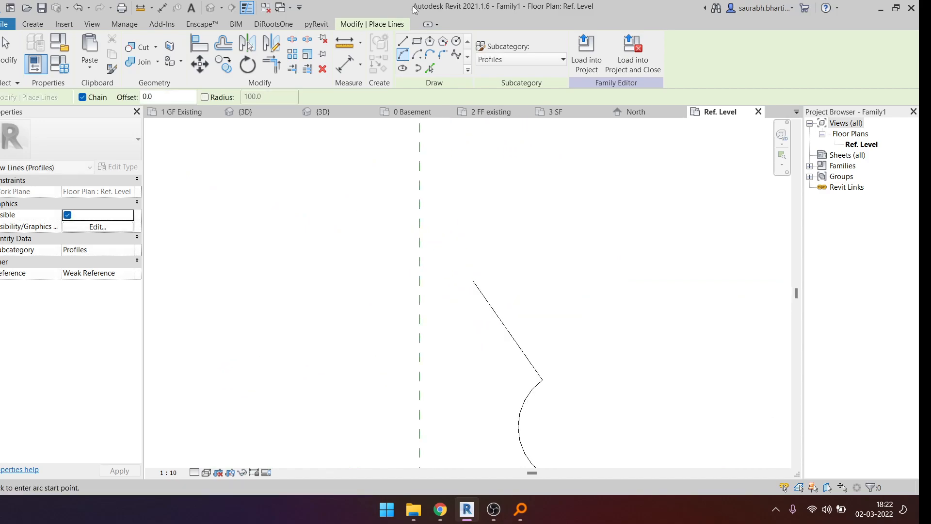
- Draw a horizontal line about 5.6 mm long from the slanted line's upper end to the vertical reference plane
left_click(403, 40)
left_click(473, 280)
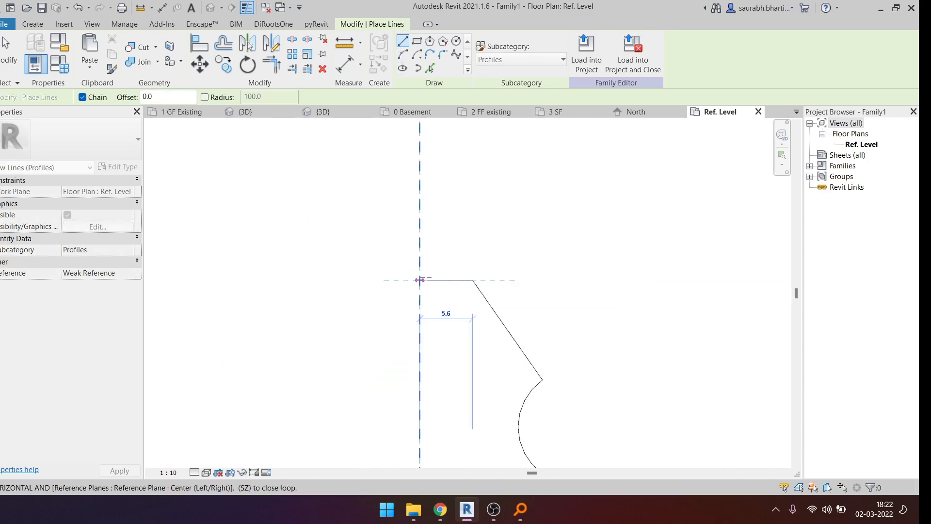
left_click(423, 275)
scroll(423, 274, "down", 3)
middle_click_drag(446, 393, 464, 346)
key("Escape")
key("Escape")
- Trim the vertical line and the upper horizontal line to a corner so the moulding profile forms a closed loop
key("t")
key("r")
left_click(421, 292)
left_click(444, 224)
scroll(445, 225, "down", 3)
key("Escape")
left_click_drag(399, 170, 536, 370)
key("Escape")
scroll(474, 220, "down", 2)
middle_click_drag(531, 264, 521, 274)
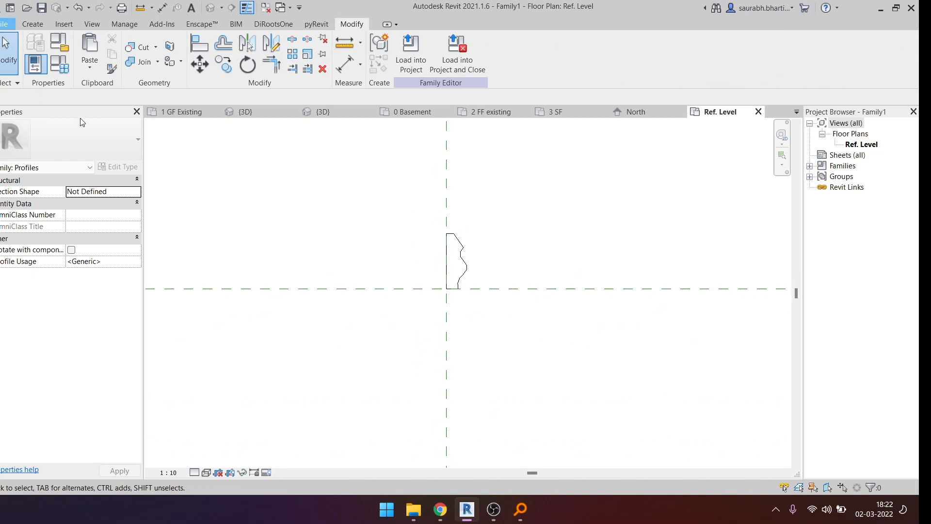
- Save the profile family as Sweep Profile 1 in the Training folder inside the Desktop's Files folder, keeping the default save options
key("alt+f")
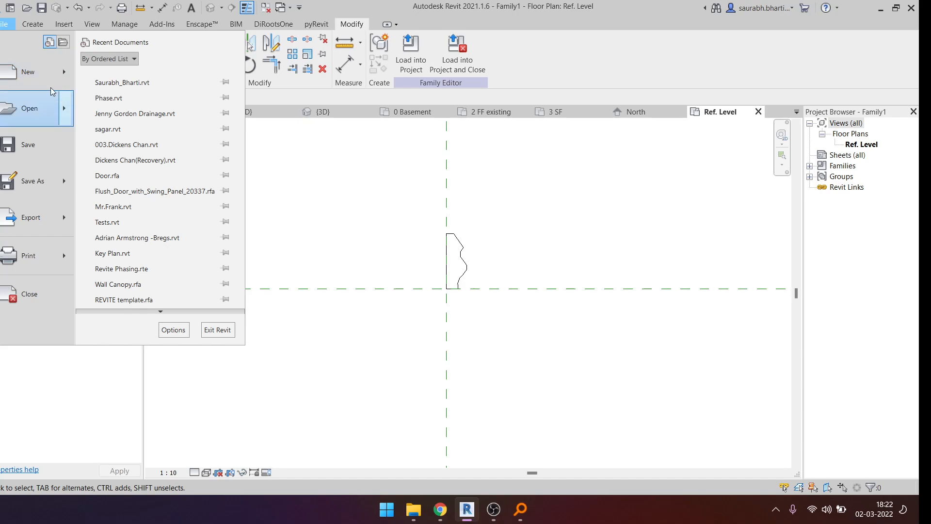
mouse_move(70, 183)
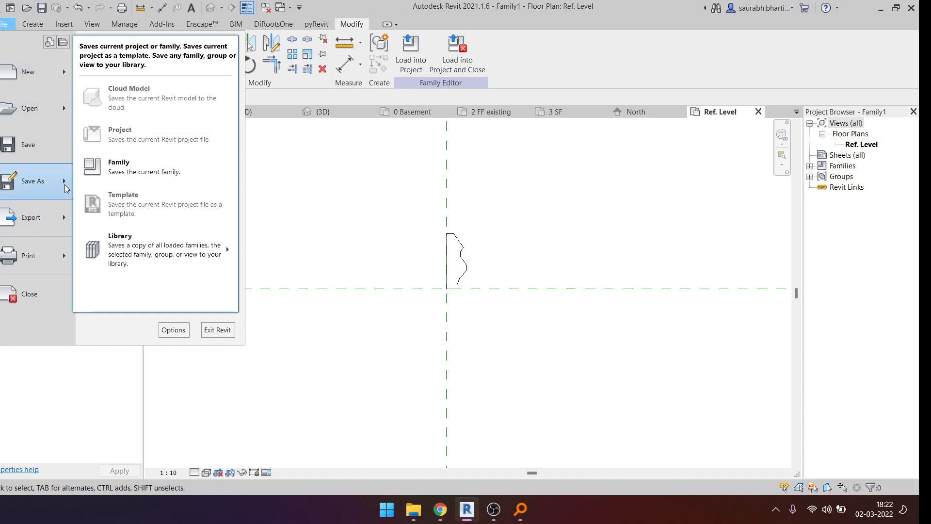
left_click(121, 184)
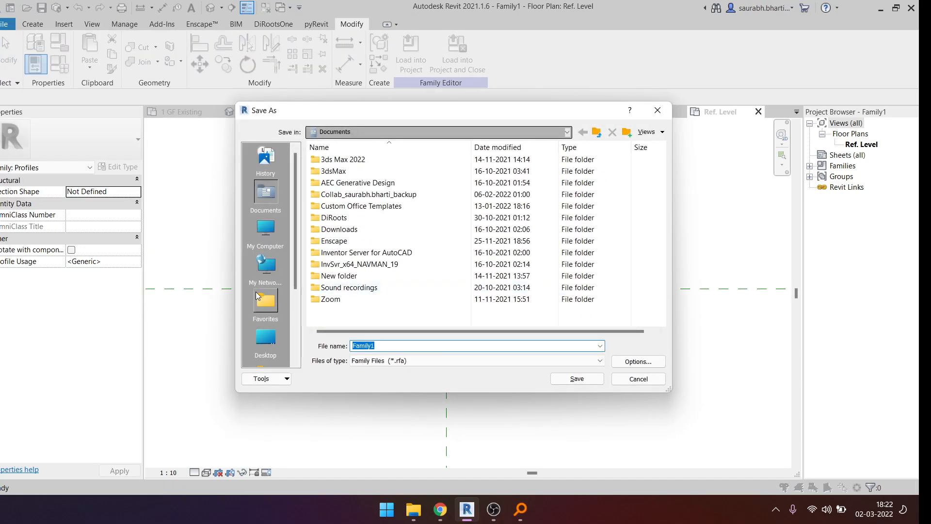
left_click(265, 339)
scroll(384, 282, "down", 1)
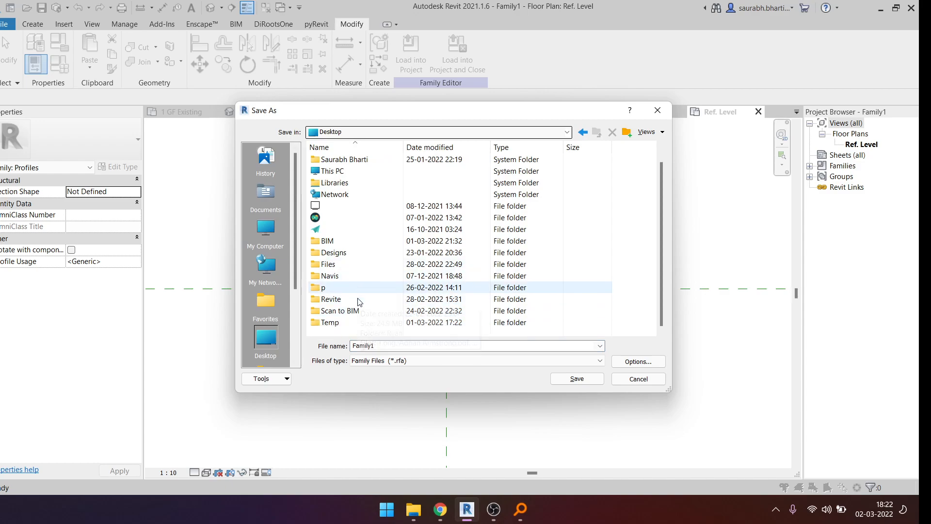
double_click(347, 266)
double_click(333, 205)
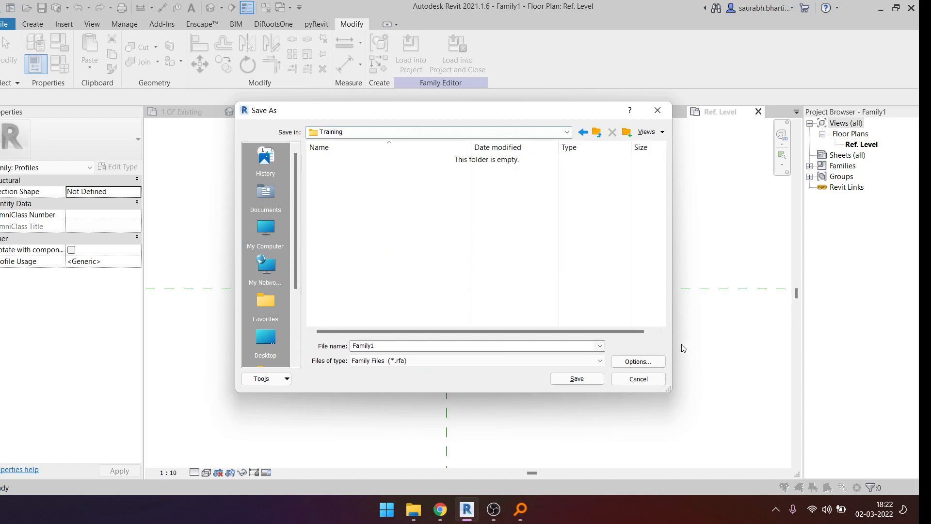
left_click(639, 364)
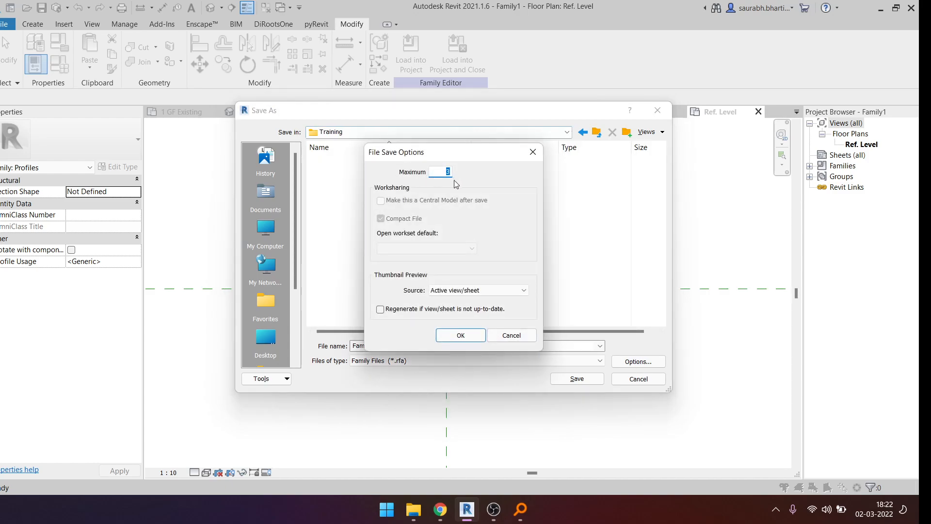
left_click(479, 335)
type("Sweep Profile 1")
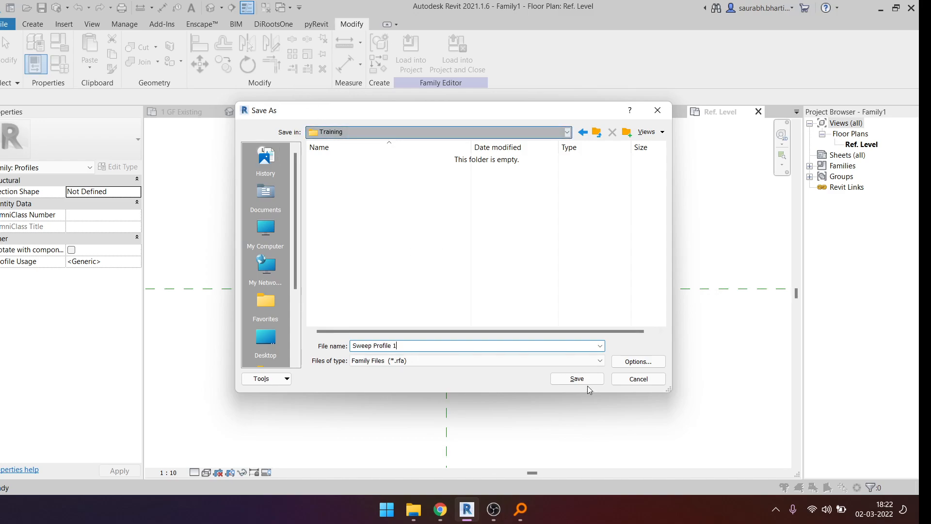
left_click(586, 383)
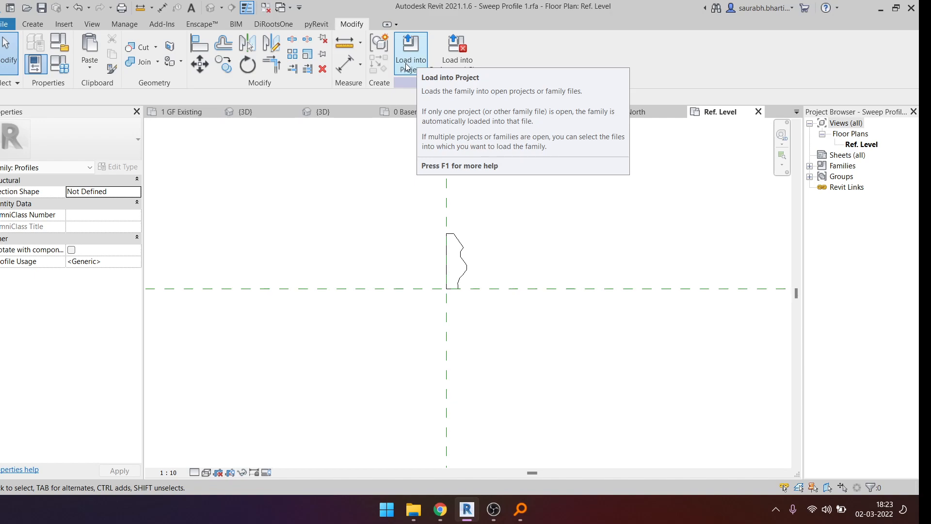
- Load the profile family into the Phase.rvt project and dismiss the save reminder
left_click(409, 60)
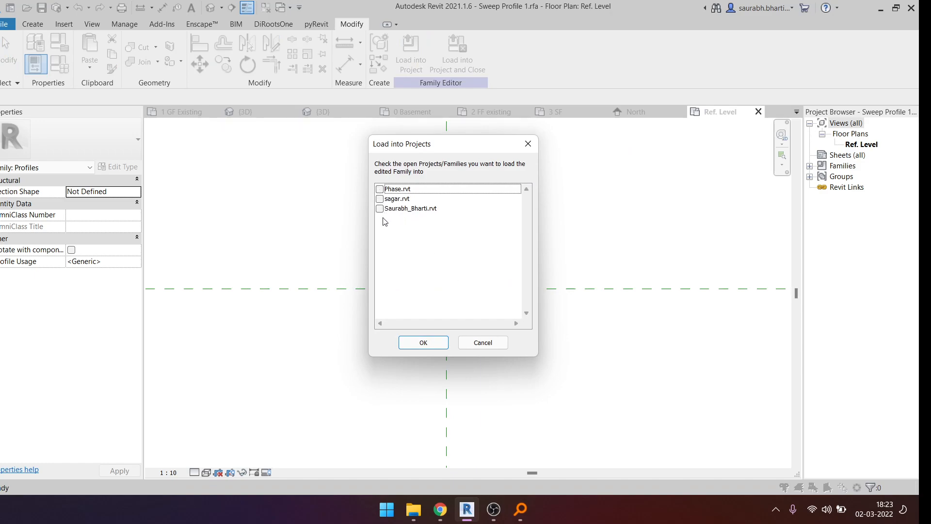
left_click(381, 190)
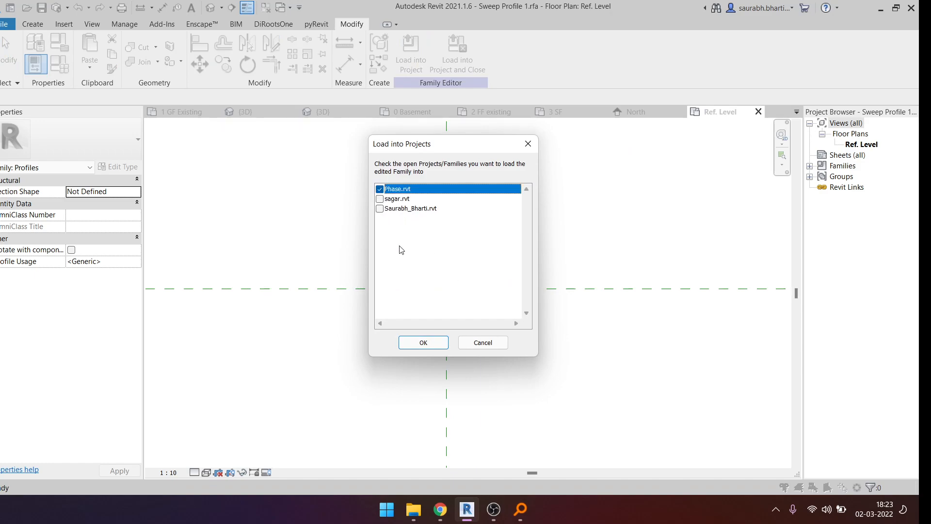
left_click(423, 348)
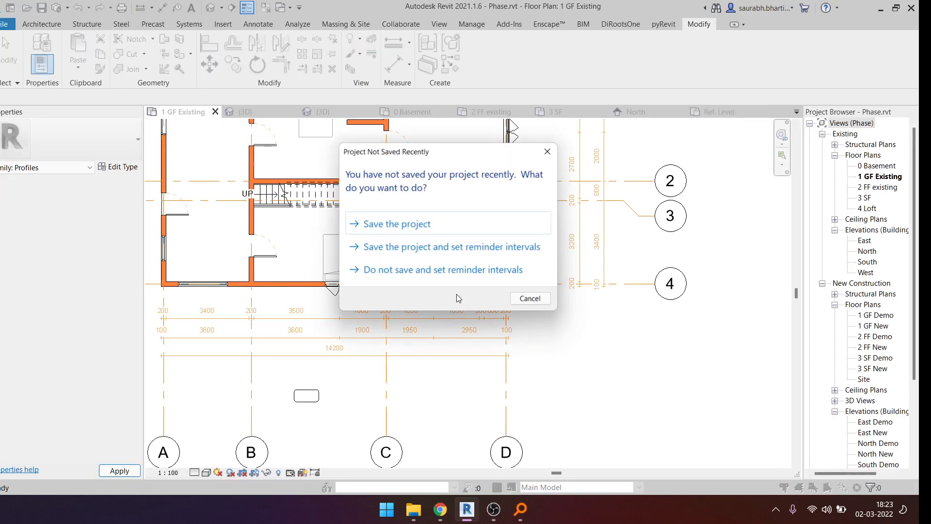
left_click(531, 298)
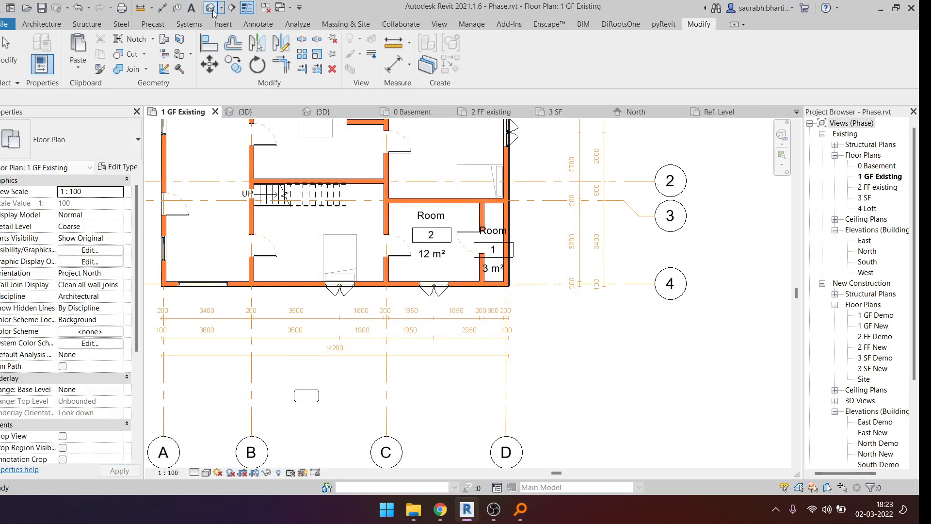
- Create an in-place component of the Generic Models category in the default 3D view, accepting the suggested name
left_click(210, 8)
scroll(439, 262, "down", 3)
middle_click_drag(441, 306, 518, 412, "shift")
scroll(458, 245, "up", 6)
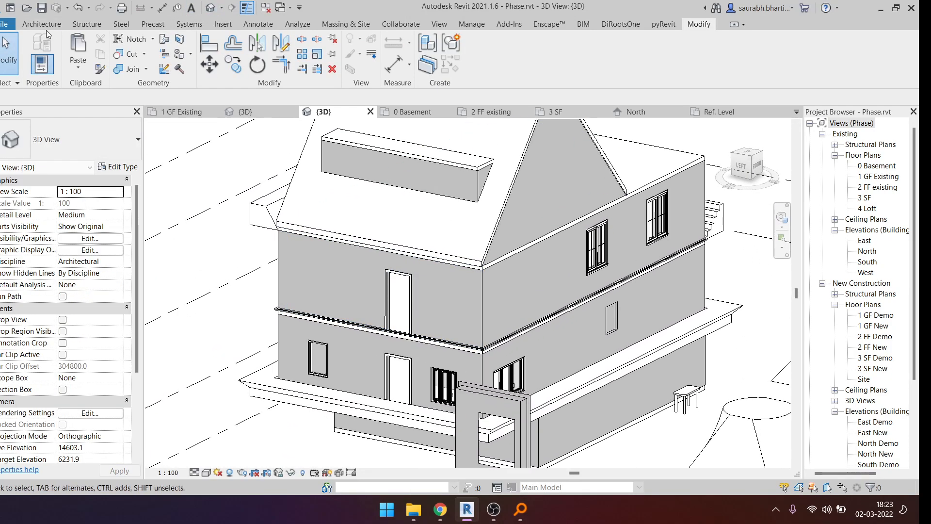
key("m")
key("p")
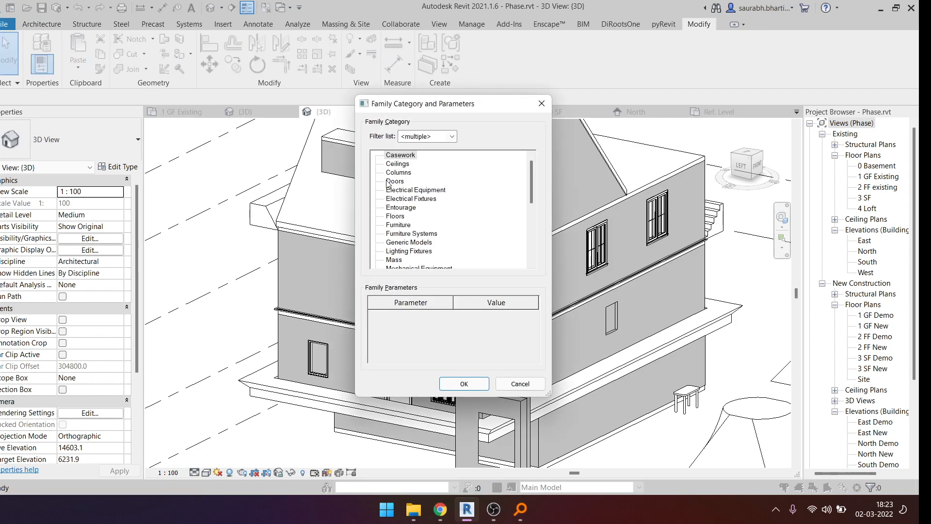
left_click(408, 243)
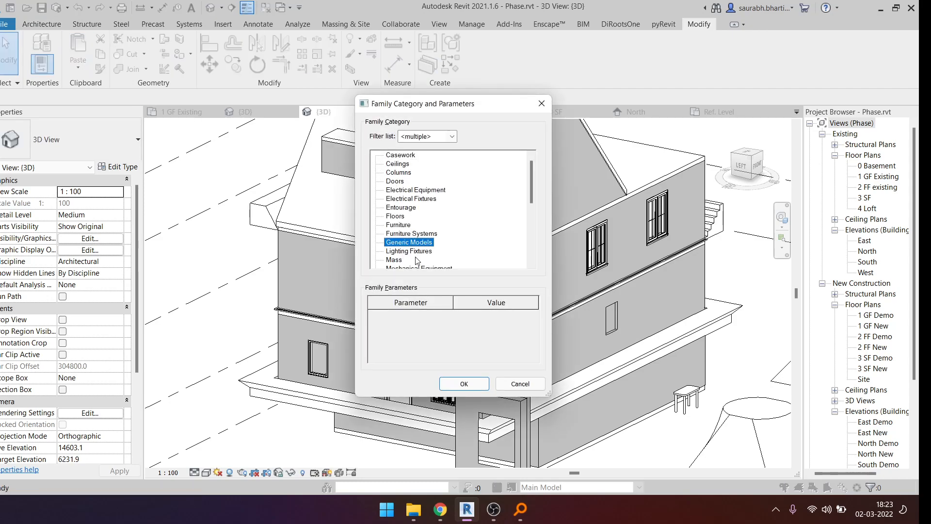
left_click(464, 384)
left_click(418, 289)
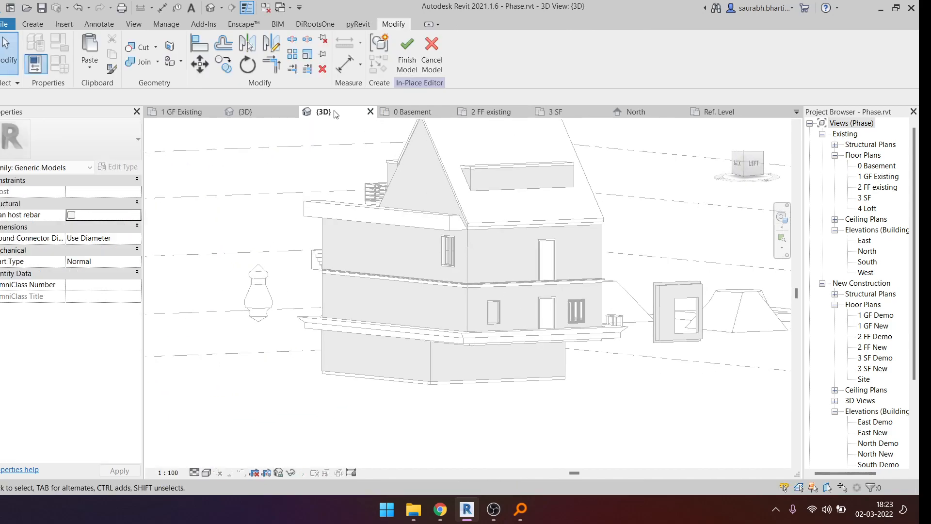
- Start a sweep and define its path by picking the four upper edges of the basement floor slab
left_click(32, 24)
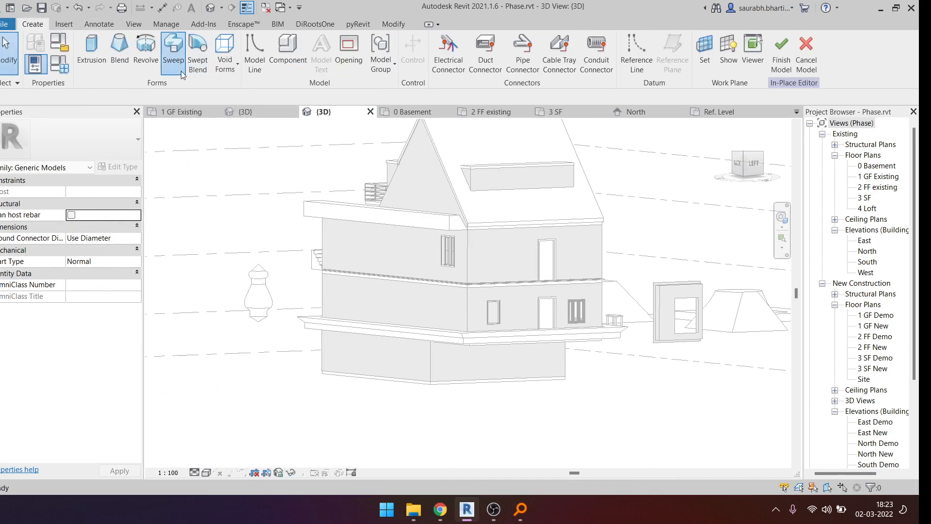
left_click(174, 53)
left_click(511, 63)
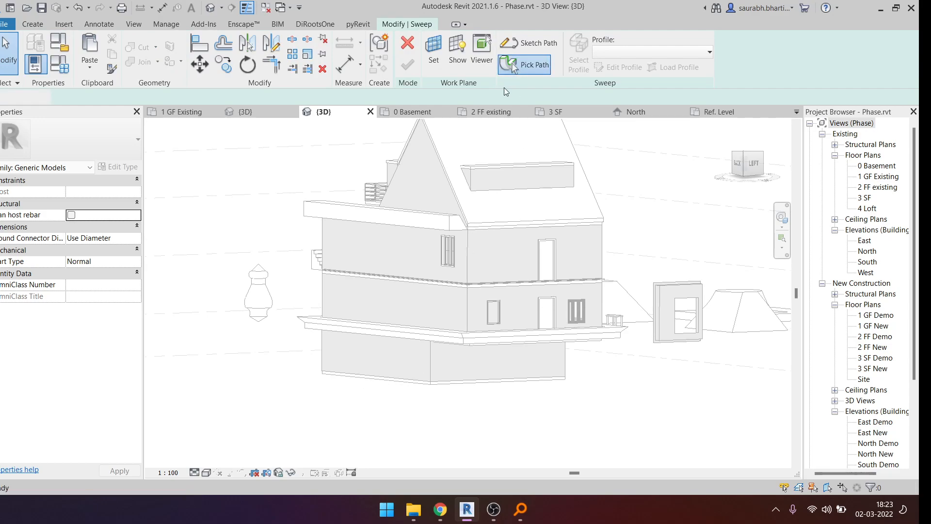
left_click(402, 379)
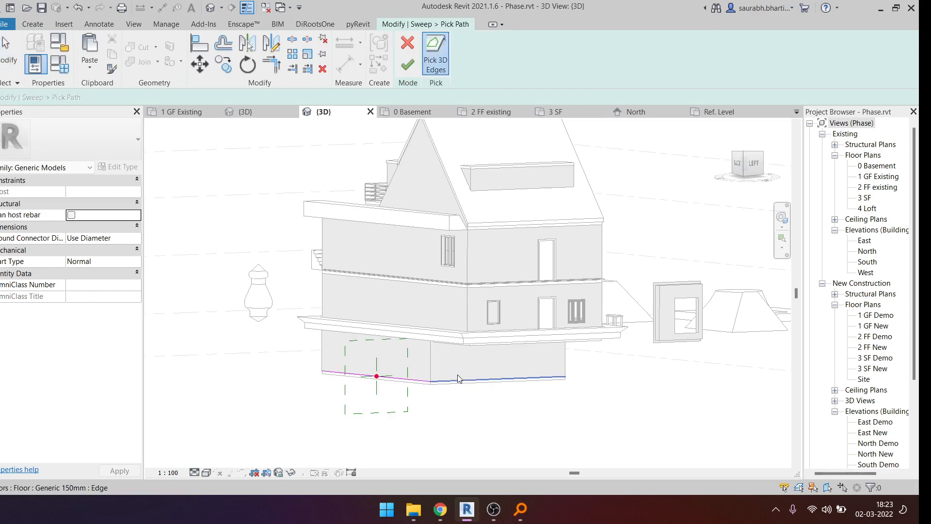
middle_click_drag(473, 384, 437, 388, "shift")
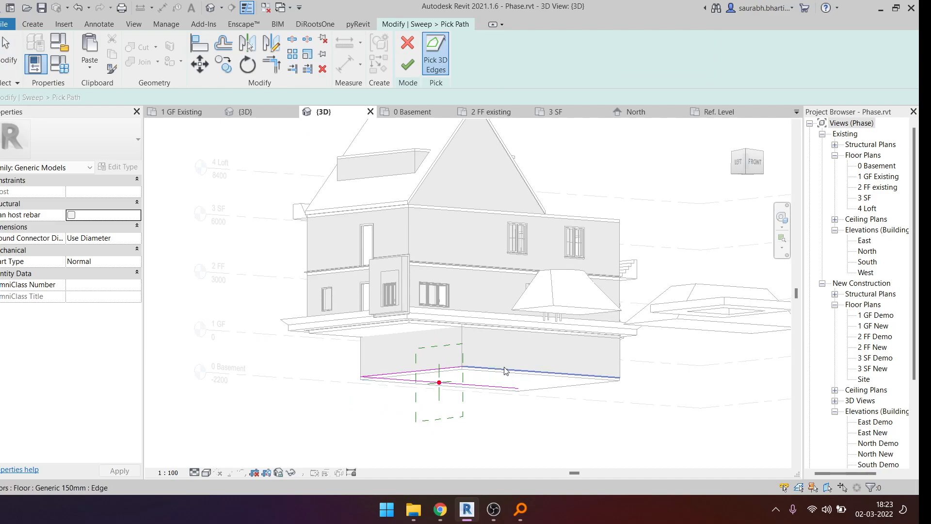
mouse_move(559, 379)
middle_mouse_down("shift")
mouse_move(635, 424)
mouse_move(493, 421)
middle_mouse_up("shift")
key("Escape")
scroll(483, 417, "up", 3)
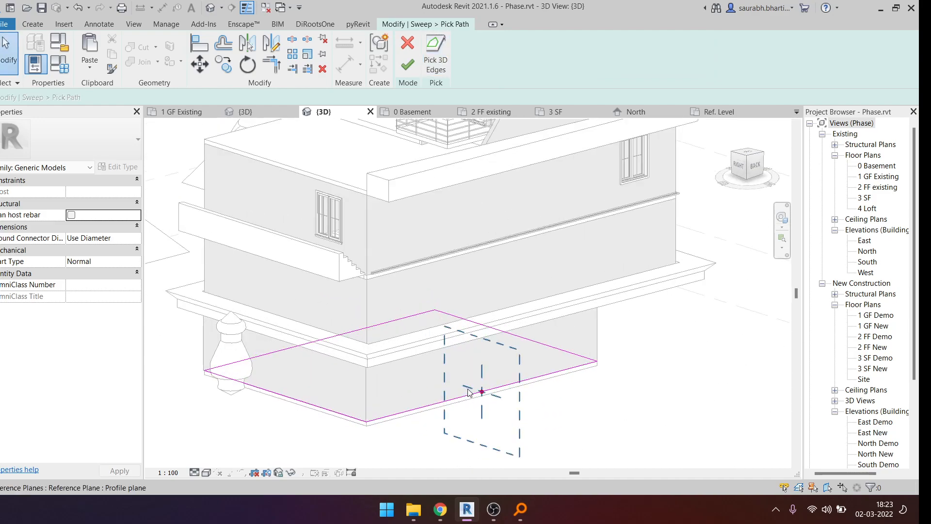
left_click(408, 64)
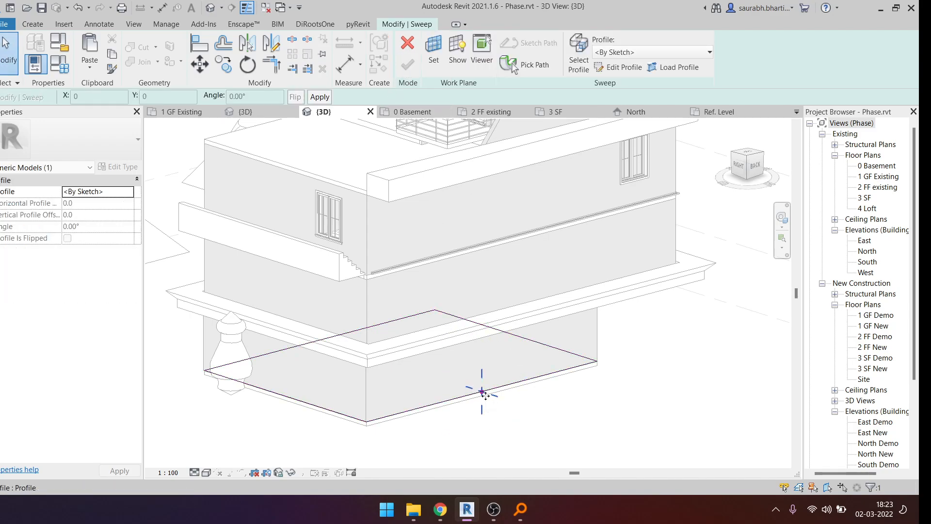
- Assign the loaded Sweep Profile 1 as the sweep's profile
left_click(627, 53)
scroll(664, 172, "down", 2)
scroll(663, 172, "down", 3)
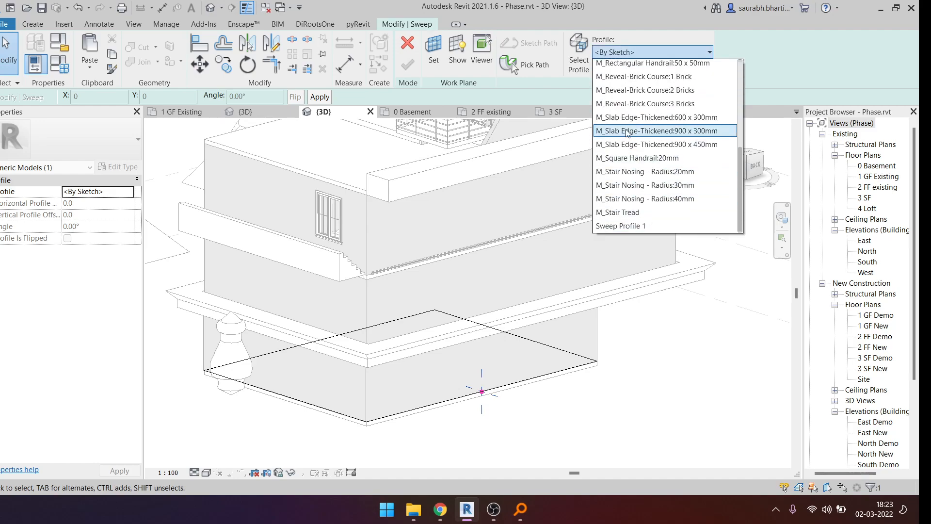
left_click(625, 228)
- Flip the profile to the outer side of the basement wall, and finish the sweep and the in-place model
scroll(461, 316, "up", 5)
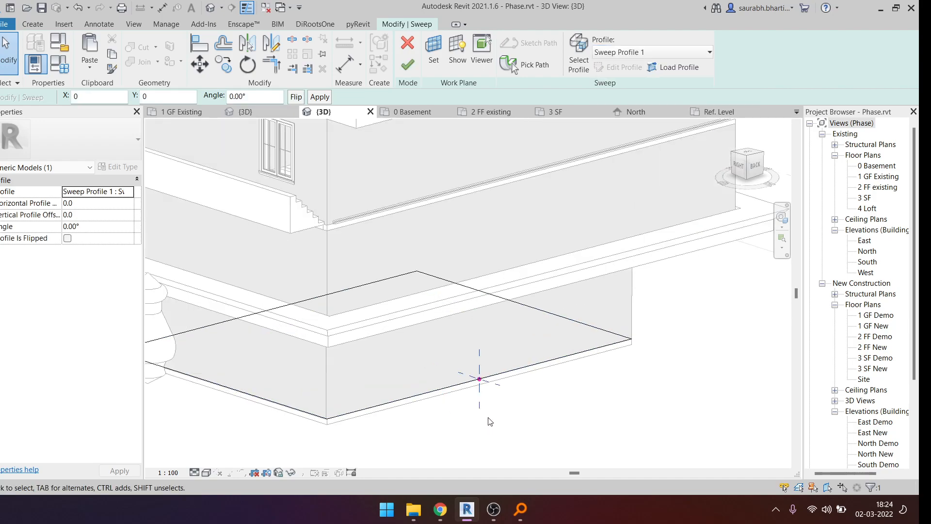
middle_click_drag(461, 316, 628, 252, "shift")
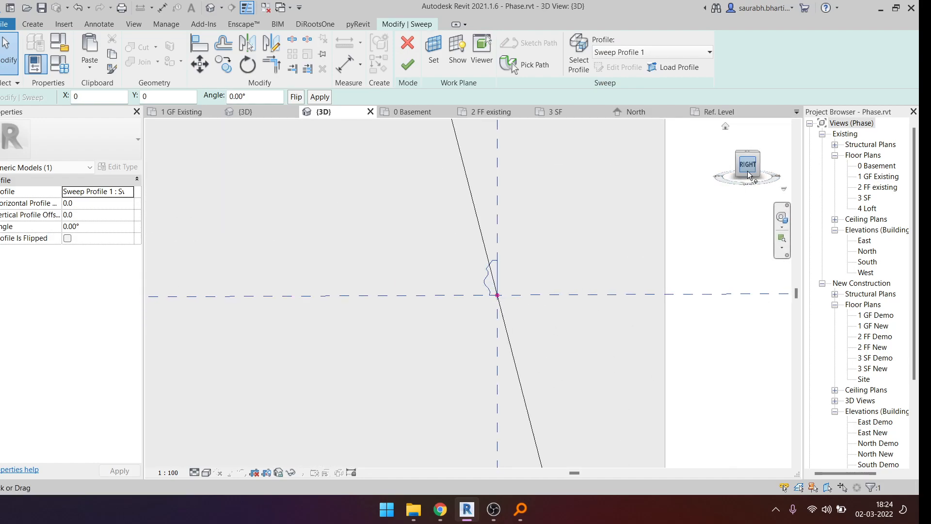
scroll(447, 282, "up", 6)
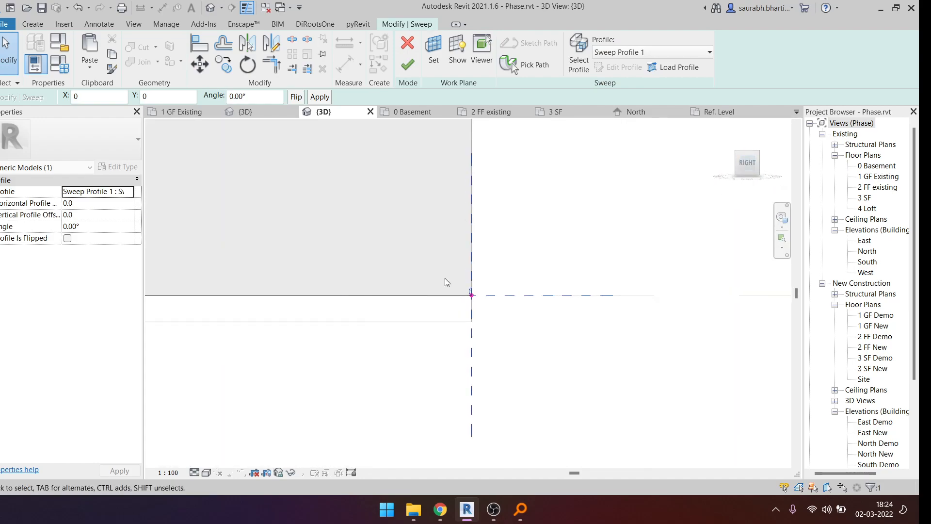
scroll(510, 321, "up", 4)
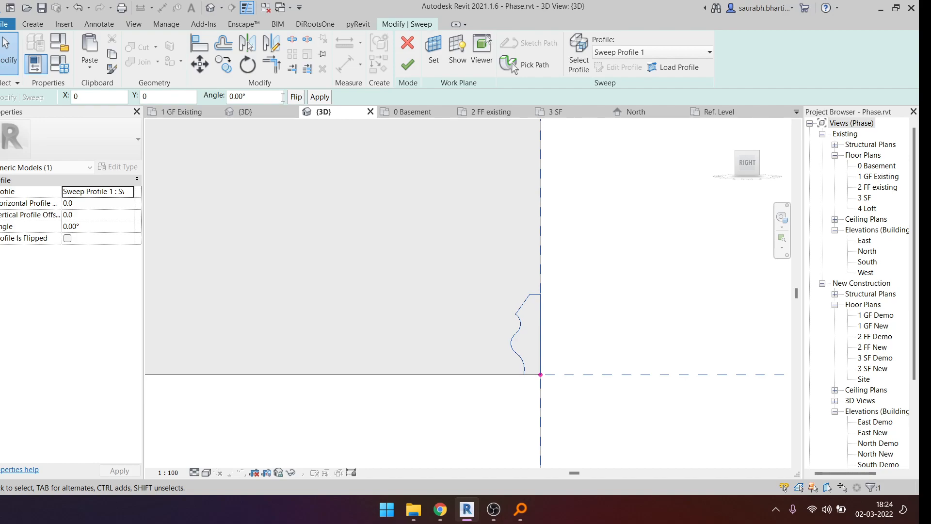
scroll(452, 204, "down", 5)
left_click(501, 270)
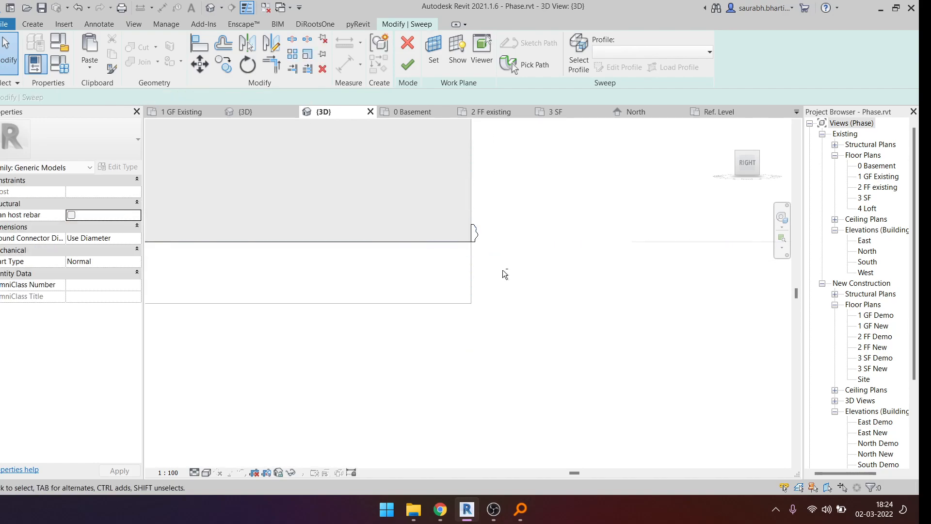
middle_click_drag(501, 269, 480, 277, "shift")
left_click(407, 64)
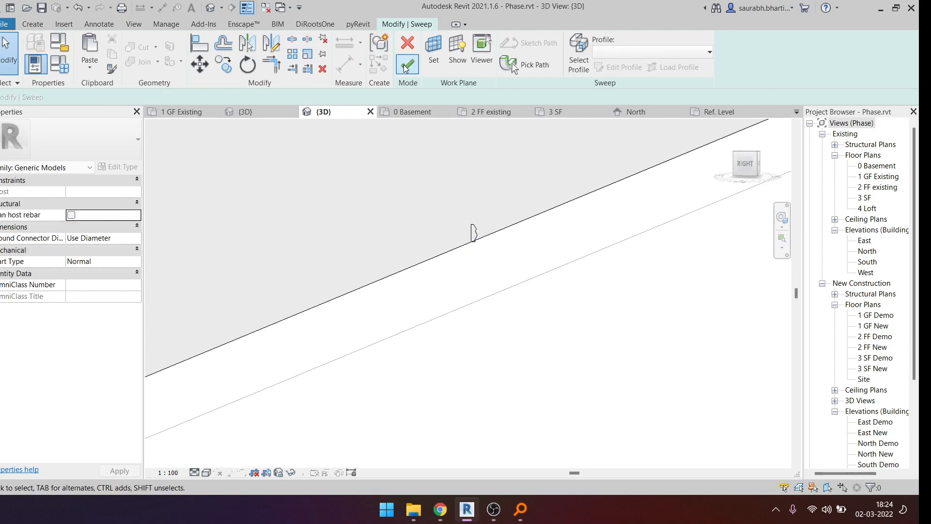
left_click(473, 65)
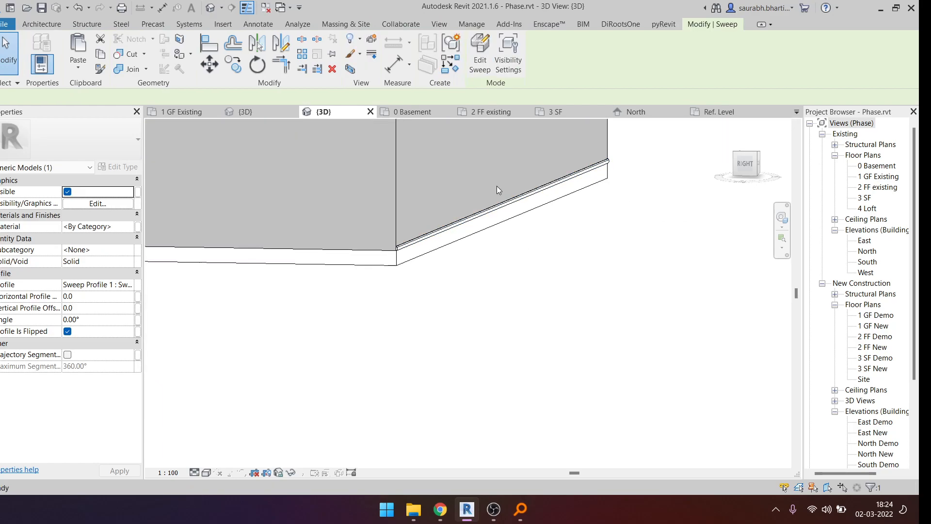
- Check the moulding around the basement corners and open its in-place model for editing
middle_click_drag(546, 214, 304, 347, "shift")
scroll(367, 281, "up", 6)
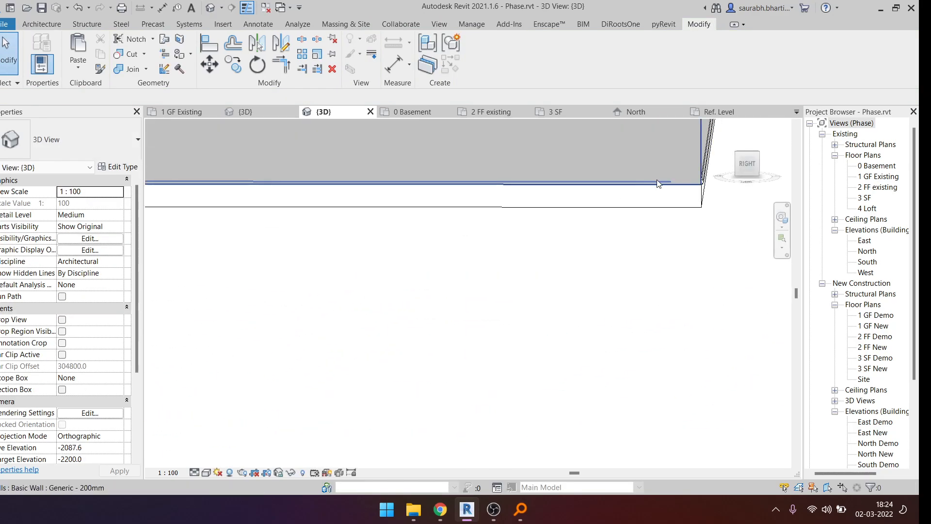
left_click(460, 290)
middle_click_drag(461, 290, 499, 260, "shift")
left_click(365, 331)
left_click(443, 253)
left_click(482, 53)
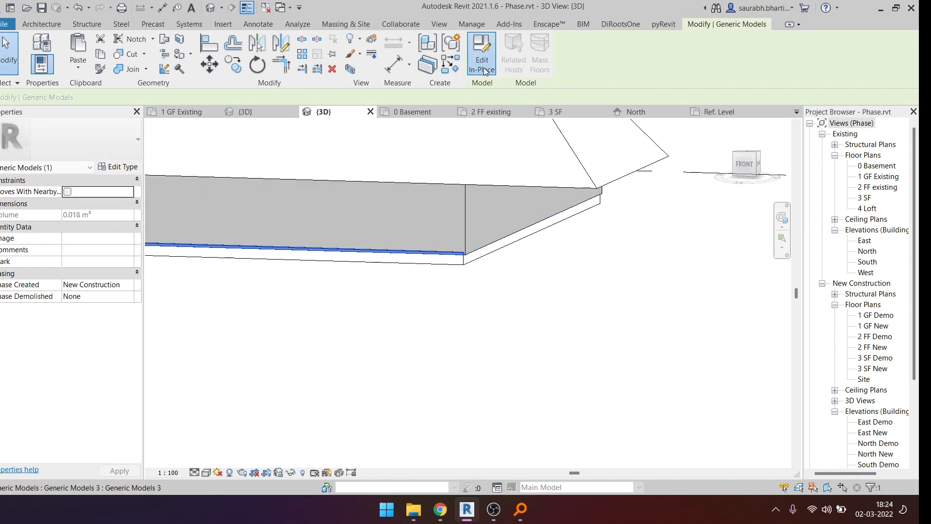
- Reopen the sweep's picked path, review its basement floor edges, finish the path, sweep and in-place model, and check the moulding at the corner
mouse_move(470, 250)
middle_mouse_down("shift")
mouse_move(530, 339)
mouse_move(515, 271)
mouse_move(453, 246)
mouse_move(441, 204)
middle_mouse_up("shift")
left_click(468, 253)
left_click(407, 63)
left_click(511, 63)
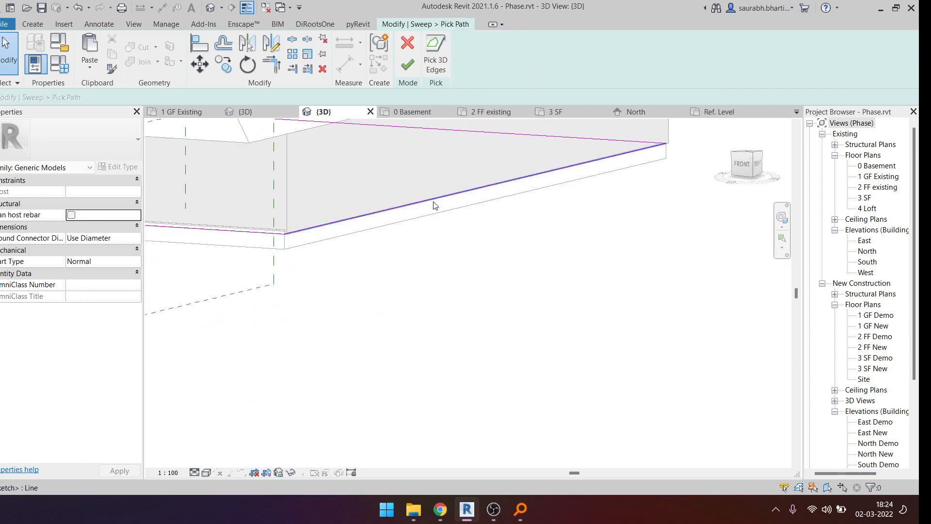
left_click(450, 196)
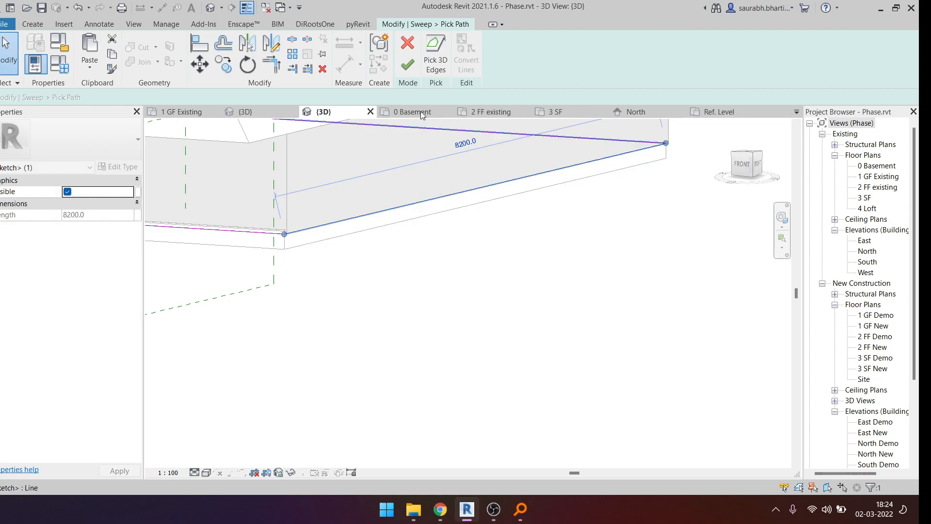
left_click(408, 65)
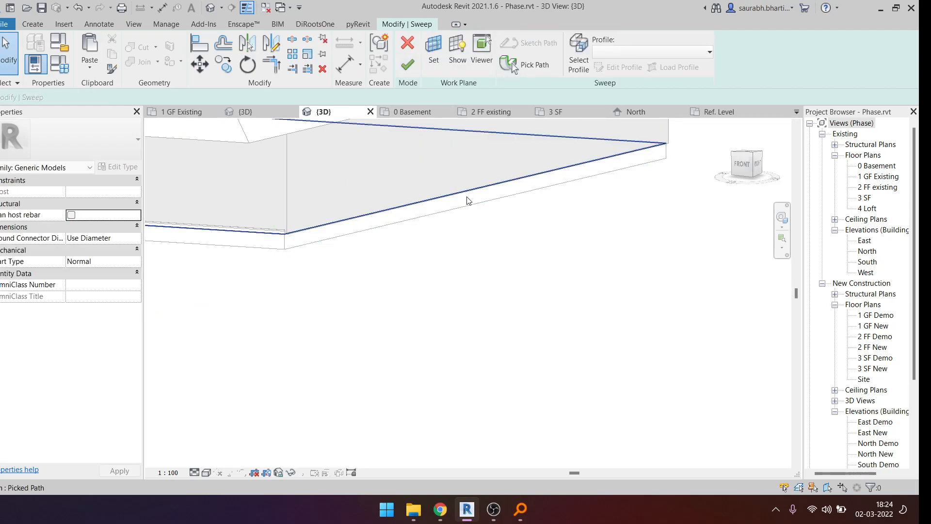
left_click(409, 67)
left_click(408, 63)
middle_click_drag(484, 260, 401, 194, "shift")
scroll(400, 194, "up", 3)
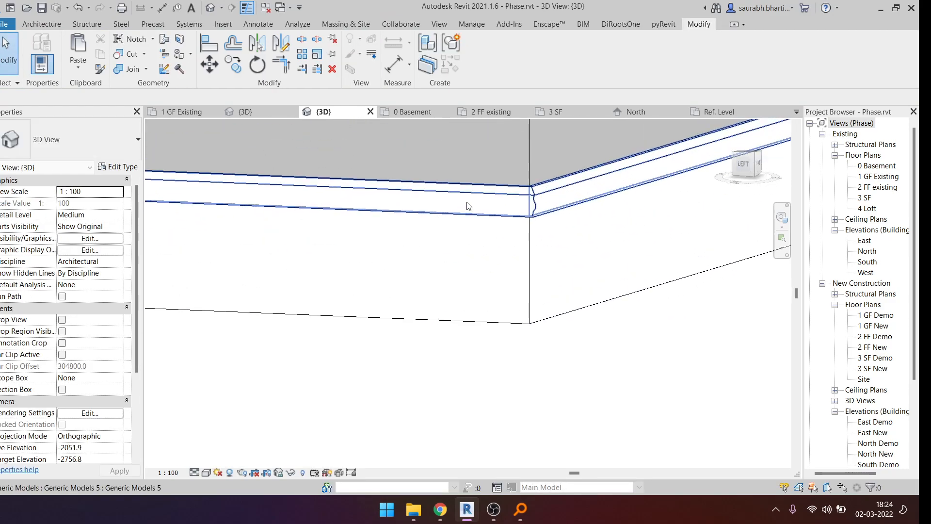
left_click(463, 205)
middle_click_drag(463, 205, 649, 180, "shift")
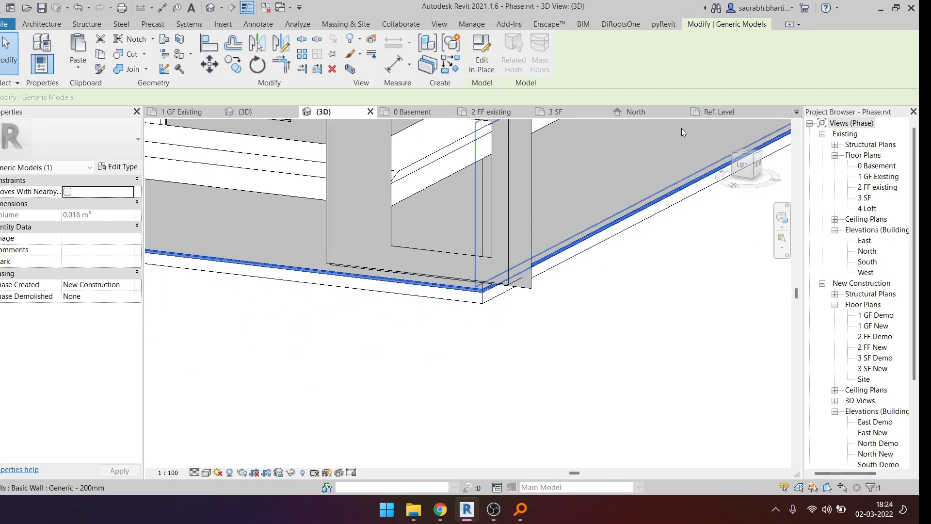
- In the Sweep Profile 1 family, widen the moulding outline by moving its curved side outward and make it taller by raising its upper edge
left_click(717, 113)
scroll(452, 247, "up", 3)
scroll(469, 259, "down", 3)
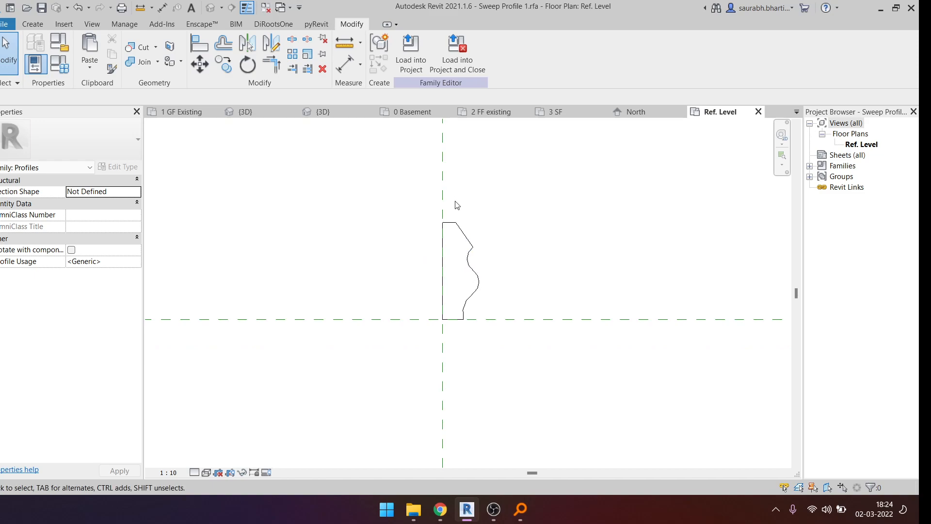
left_click_drag(410, 196, 547, 436)
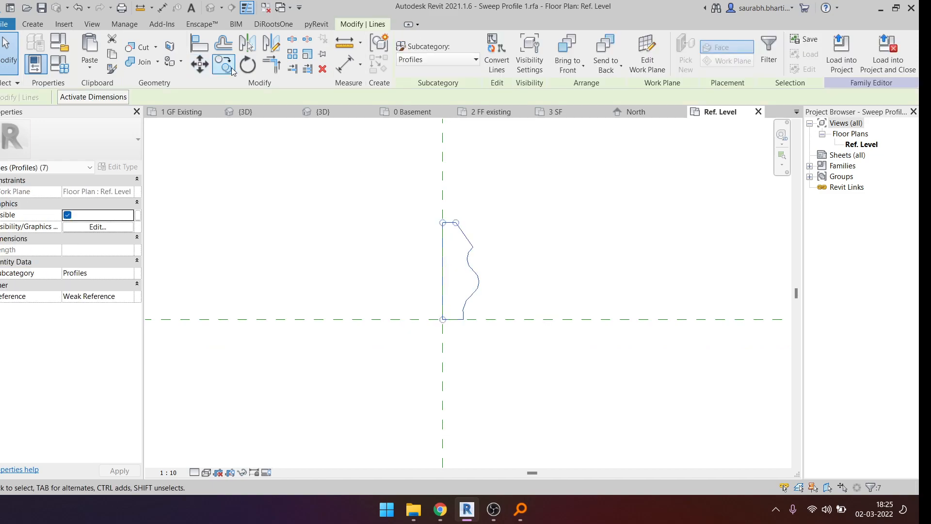
left_click(436, 194)
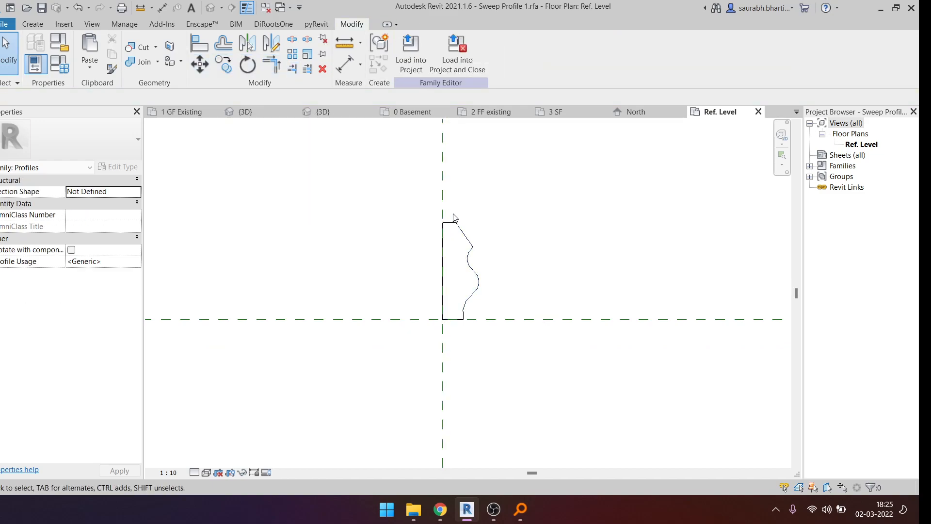
left_click_drag(505, 324, 503, 322)
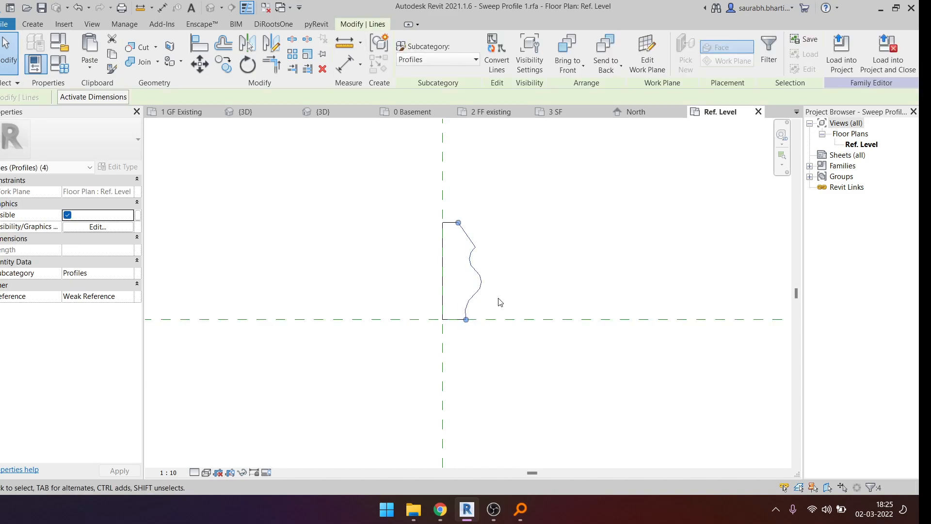
left_click_drag(486, 222, 479, 134)
middle_click_drag(508, 231, 518, 322)
left_click(534, 223)
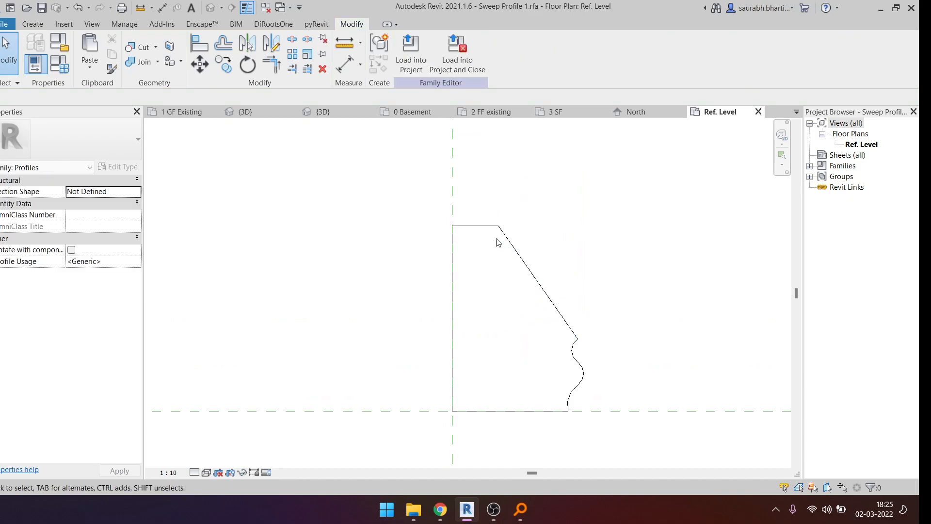
- Shorten the profile's sloped upper line to about 25 mm at 135°, leaving a gap above the curved side
scroll(512, 270, "up", 3)
left_click(537, 307)
left_click_drag(542, 319, 518, 271)
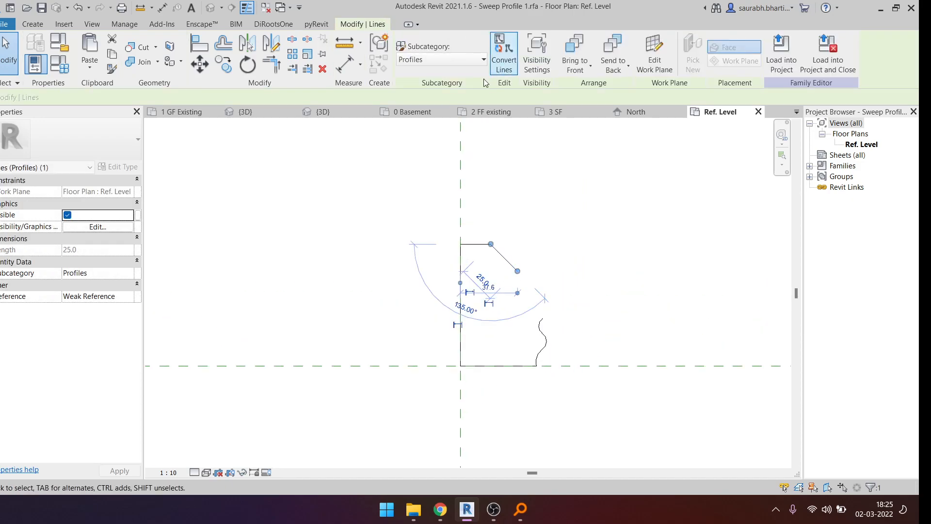
scroll(517, 276, "up", 2)
key("Escape")
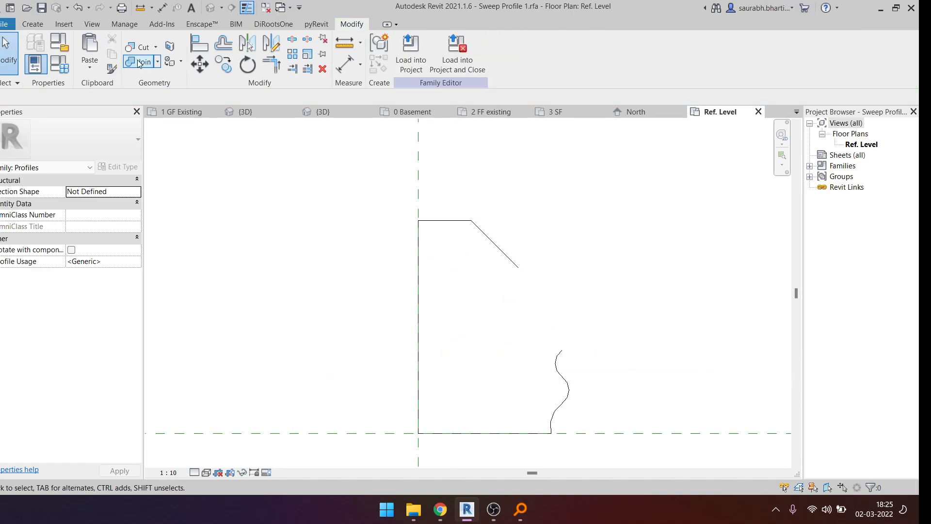
- Close the profile's gap with an inward-curving arc from the top of the wavy side to the lower end of the sloped line
left_click(33, 23)
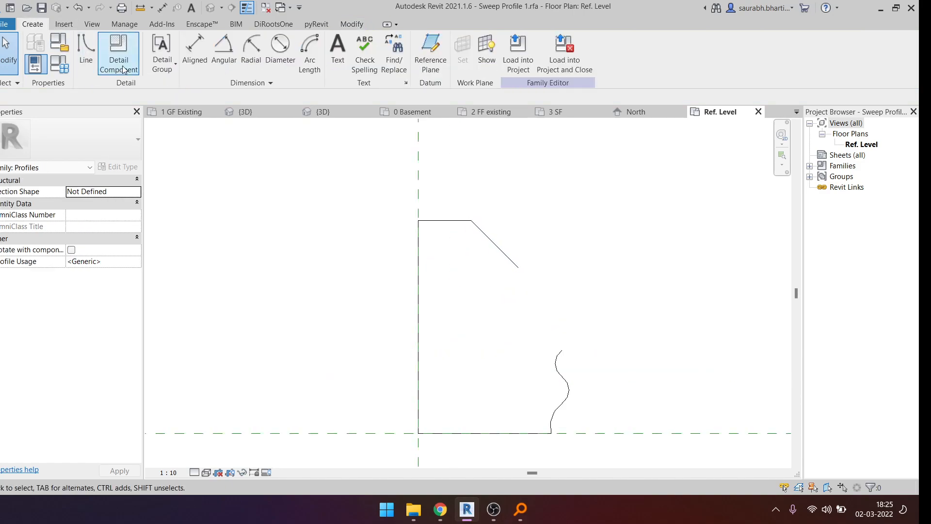
left_click(87, 48)
left_click(402, 54)
left_click(518, 267)
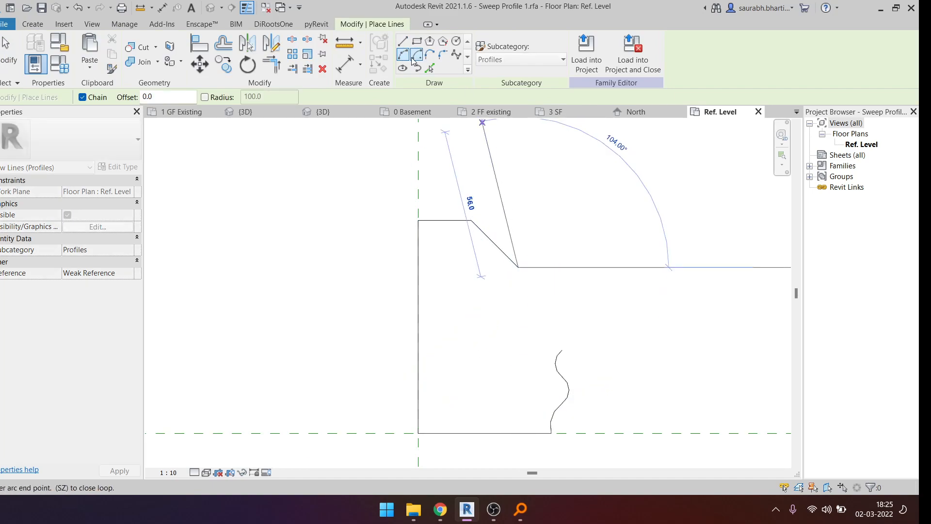
key("Escape")
left_click(562, 350)
left_click(518, 267)
left_click(497, 333)
key("Escape")
key("Escape")
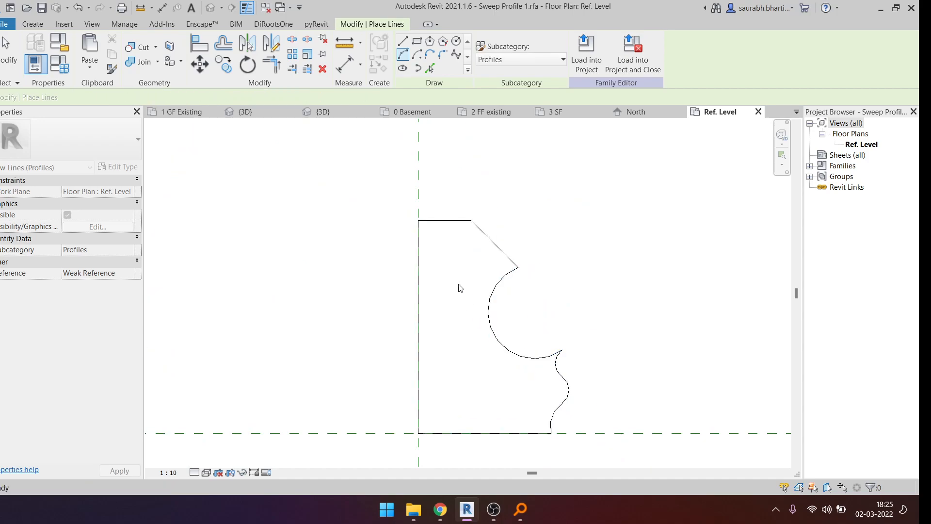
- Load the modified Sweep Profile 1 family into Phase.rvt, overwriting the existing version
scroll(461, 282, "down", 4)
left_click(411, 60)
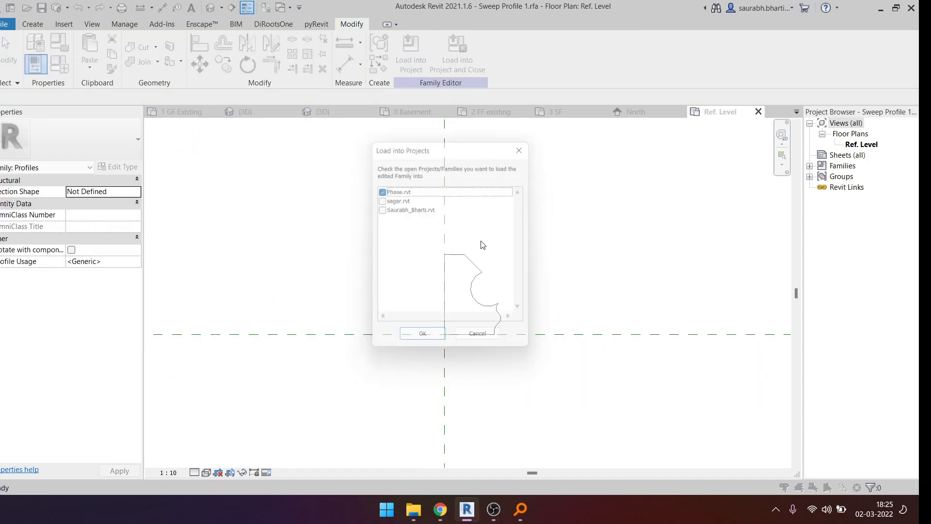
left_click(423, 343)
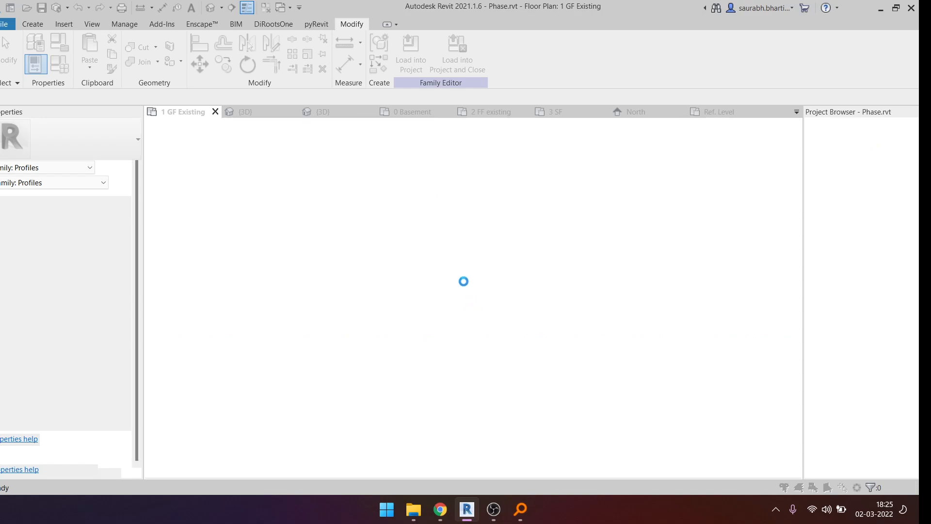
left_click(446, 224)
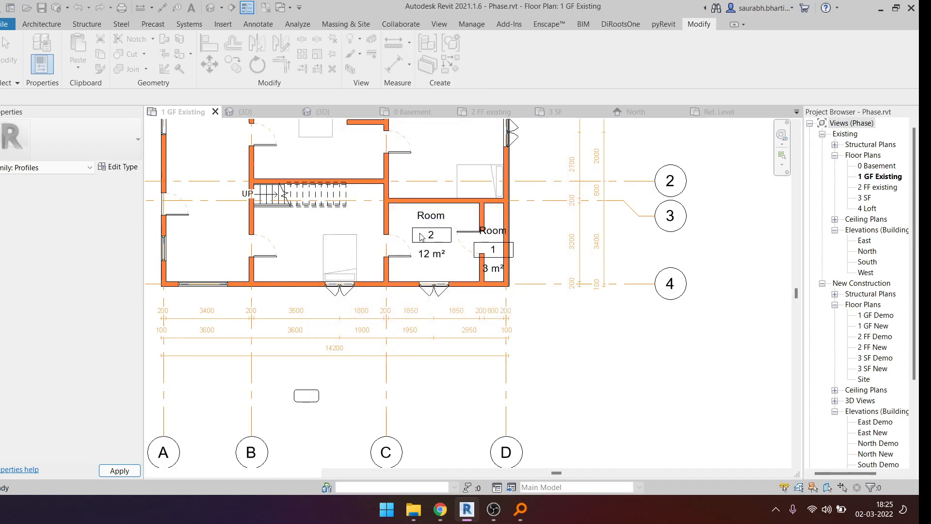
- Return to the 3D view and examine the reshaped moulding's cross-section at the basement corner, including from the left side
left_click(210, 7)
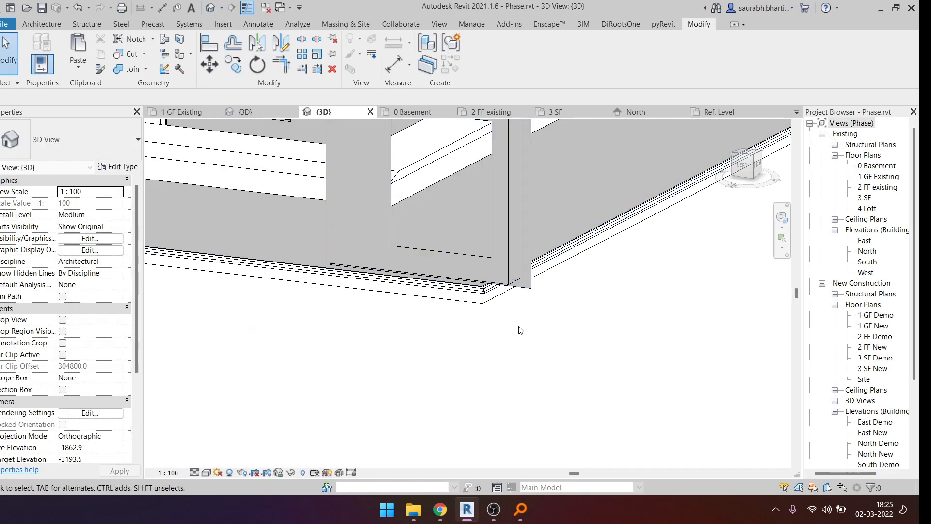
scroll(521, 332, "down", 3)
scroll(492, 298, "up", 5)
scroll(493, 299, "up", 6)
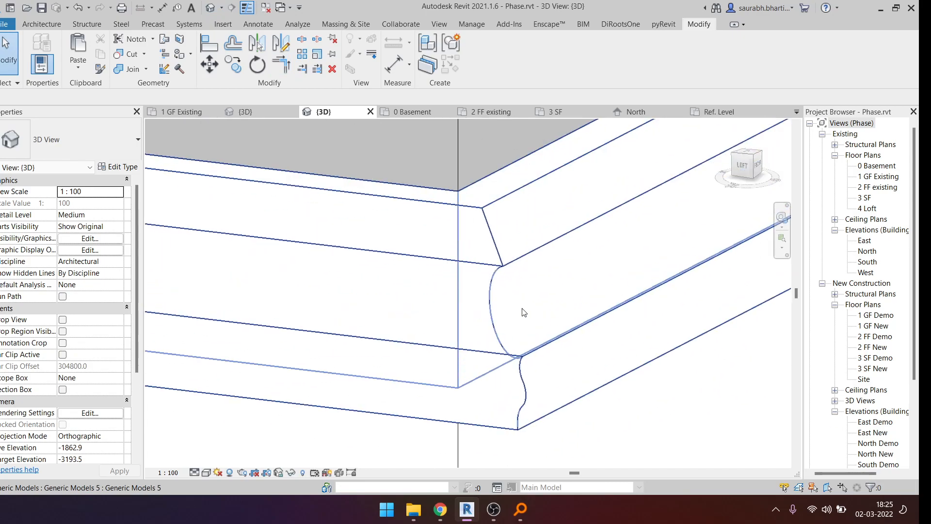
scroll(540, 308, "down", 3)
scroll(652, 171, "up", 6)
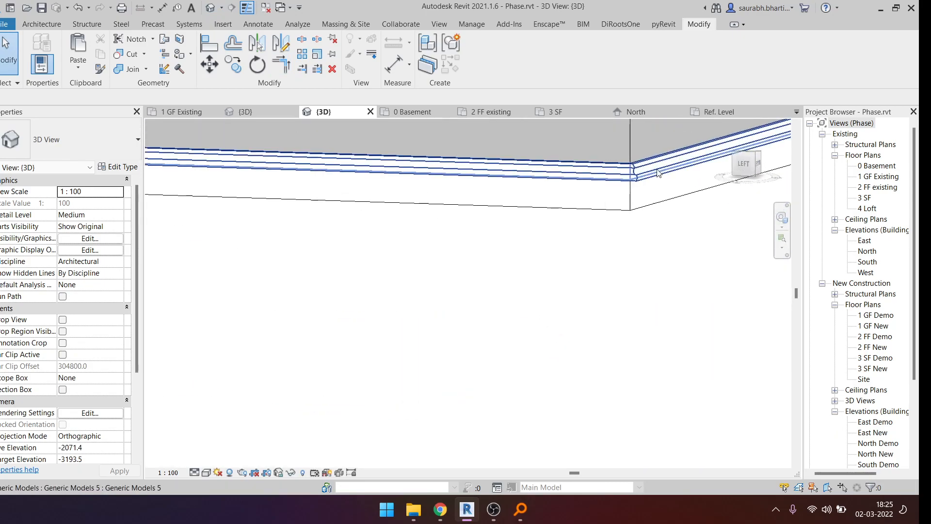
scroll(533, 192, "up", 1)
scroll(631, 184, "down", 2)
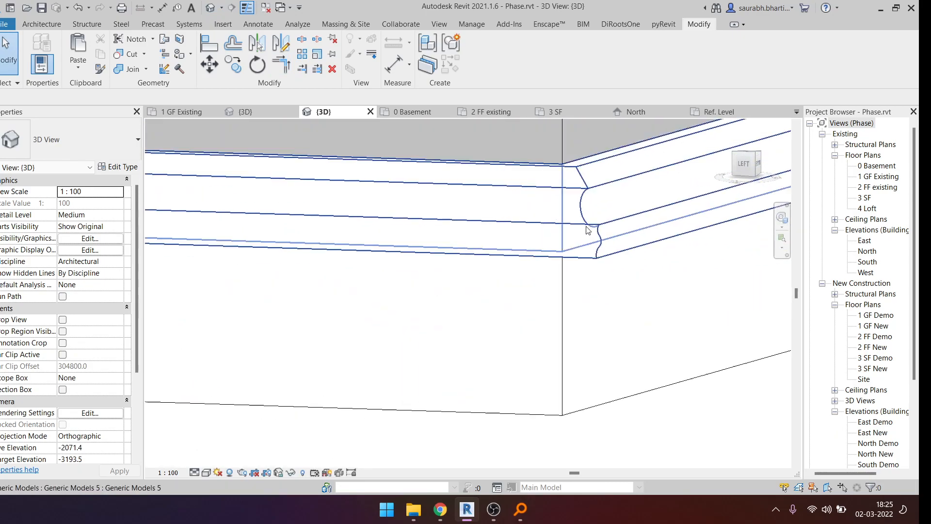
left_click(743, 167)
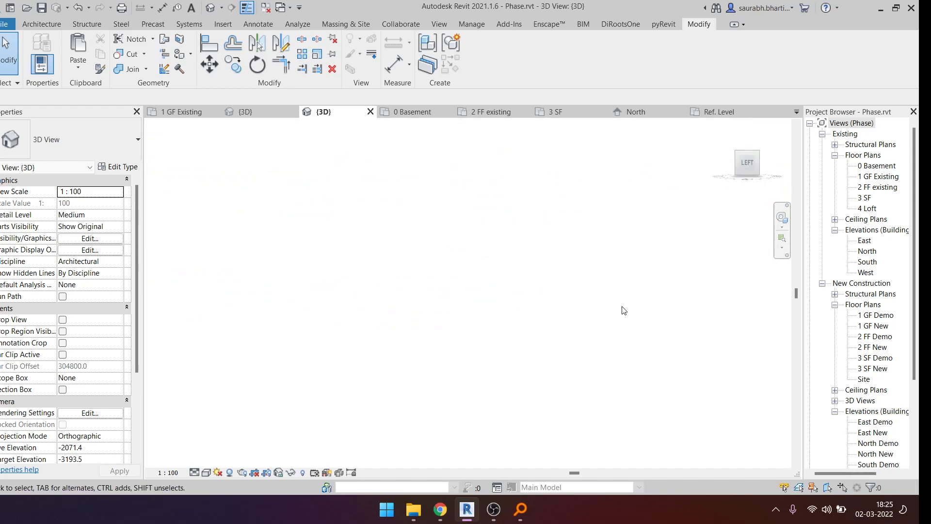
scroll(409, 313, "up", 6)
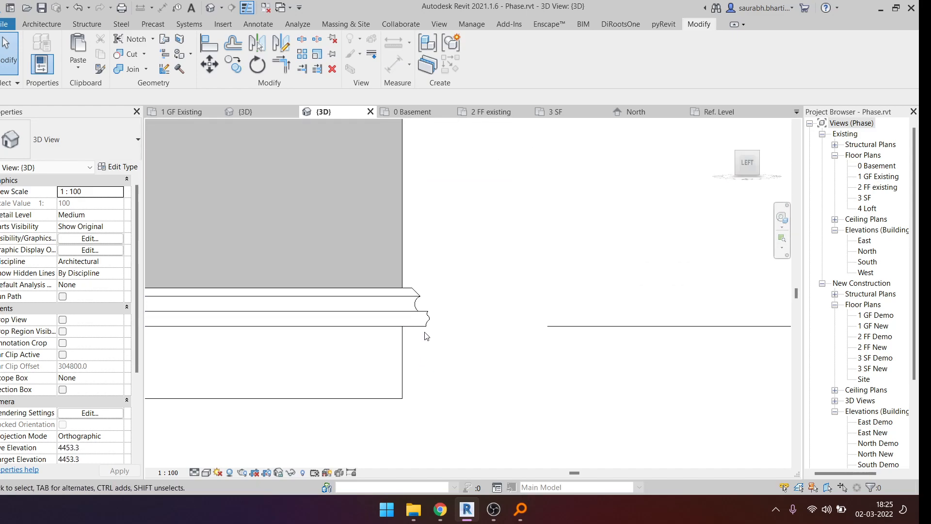
scroll(426, 347, "up", 4)
scroll(425, 262, "down", 2)
left_click_drag(421, 252, 414, 322)
- Examine the whole building and the surrounding in-place models from several sides and from above
middle_click_drag(474, 254, 515, 330, "shift")
left_click(513, 313)
scroll(514, 313, "down", 3)
scroll(438, 339, "down", 4)
middle_click_drag(577, 350, 515, 421, "shift")
scroll(403, 319, "up", 4)
scroll(403, 319, "down", 5)
middle_click_drag(436, 310, 468, 303, "shift")
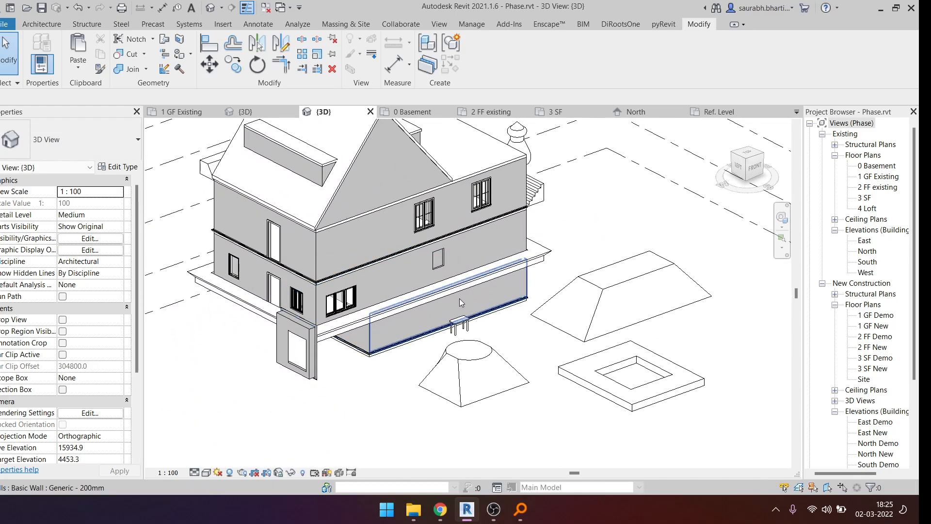
middle_click_drag(573, 324, 623, 321, "shift")
scroll(459, 325, "up", 1)
scroll(458, 321, "up", 2)
scroll(458, 321, "down", 4)
middle_click_drag(546, 361, 446, 441, "shift")
middle_click_drag(520, 340, 320, 372, "shift")
scroll(542, 285, "up", 3)
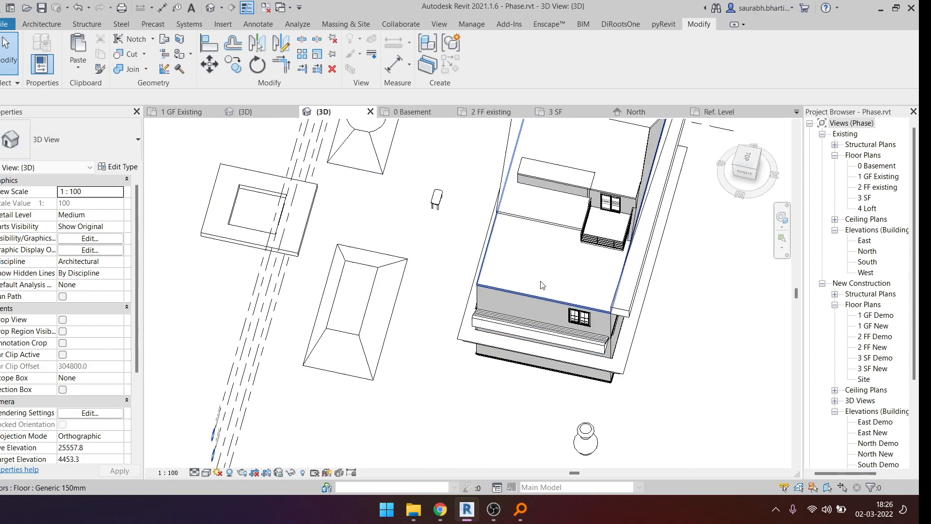
left_click(494, 509)
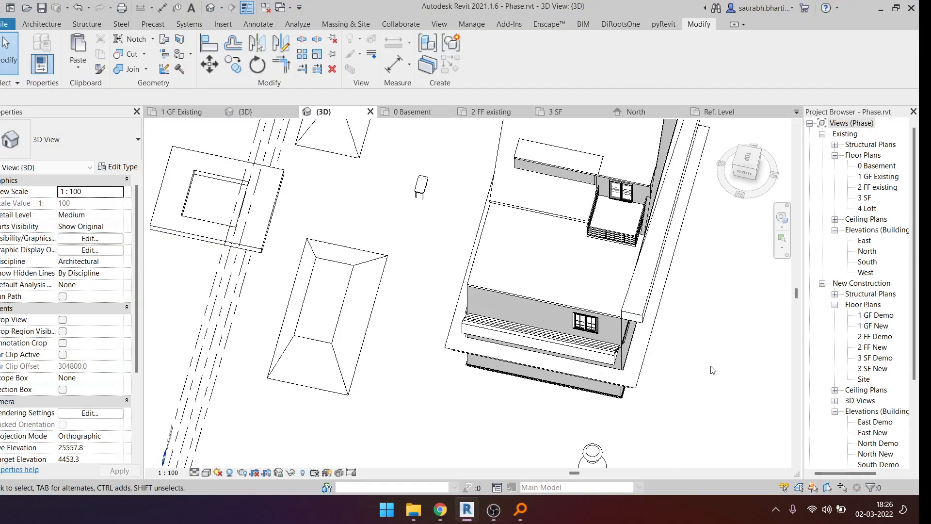
left_click(746, 158)
middle_click_drag(567, 273, 542, 333)
scroll(542, 333, "up", 3)
middle_click_drag(431, 252, 502, 277)
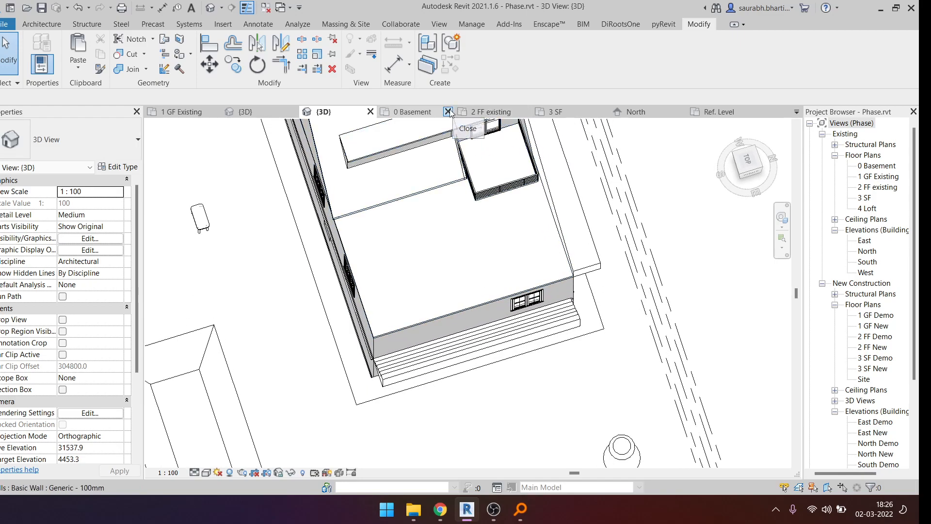
- Close the 0 Basement, 2 FF existing, 3 SF, North and 3D views, and reopen the default 3D view
left_click(450, 113)
left_click(450, 113)
left_click(546, 189)
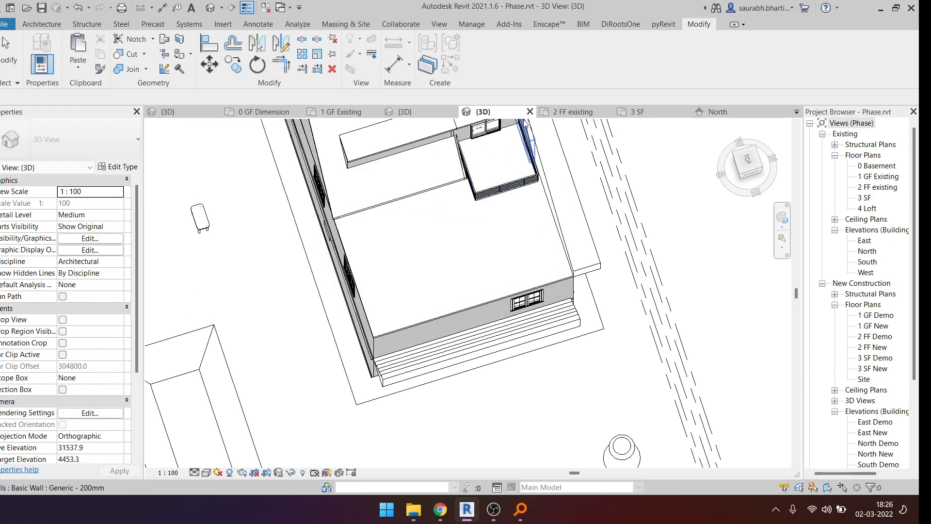
left_click(530, 113)
left_click(530, 114)
left_click(530, 113)
left_click(530, 113)
left_click(530, 113)
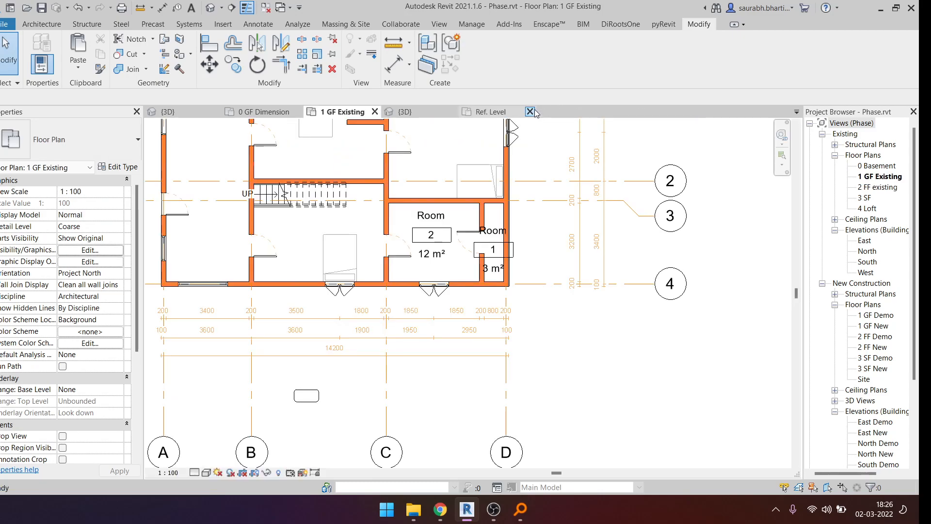
left_click(530, 112)
left_click(537, 268)
left_click(210, 7)
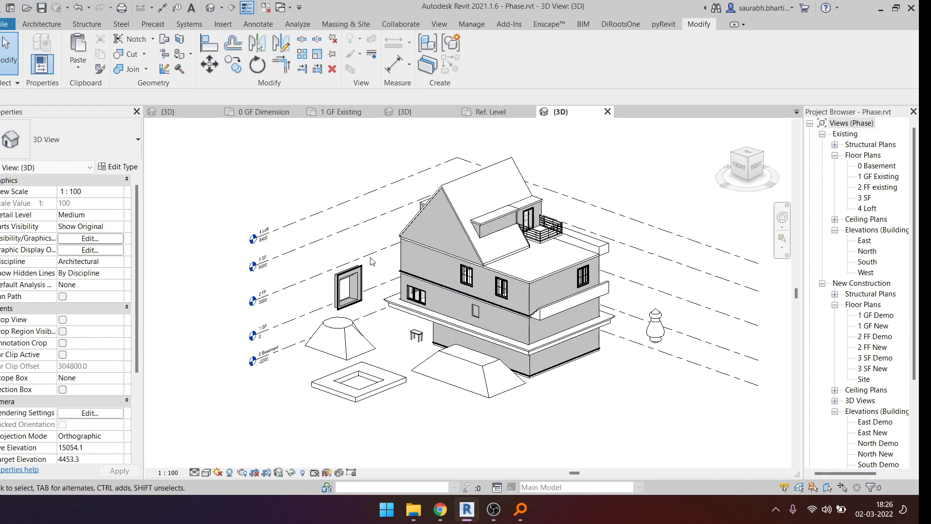
- Select the in-place stair on the building's right side and review it with the other in-place models in 3D
middle_click_drag(414, 349, 442, 361, "shift")
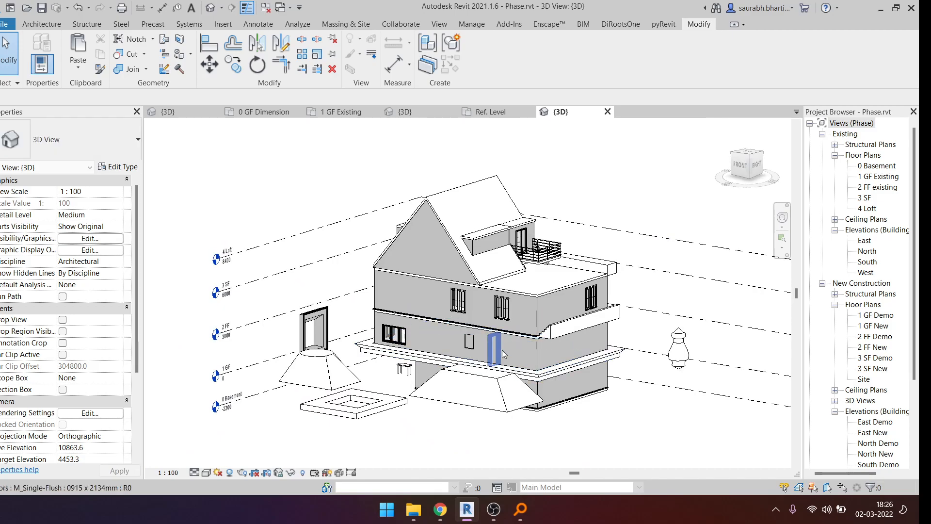
scroll(569, 335, "up", 3)
left_click(562, 333)
mouse_move(567, 355)
middle_mouse_down("shift")
mouse_move(618, 435)
mouse_move(559, 370)
middle_mouse_up("shift")
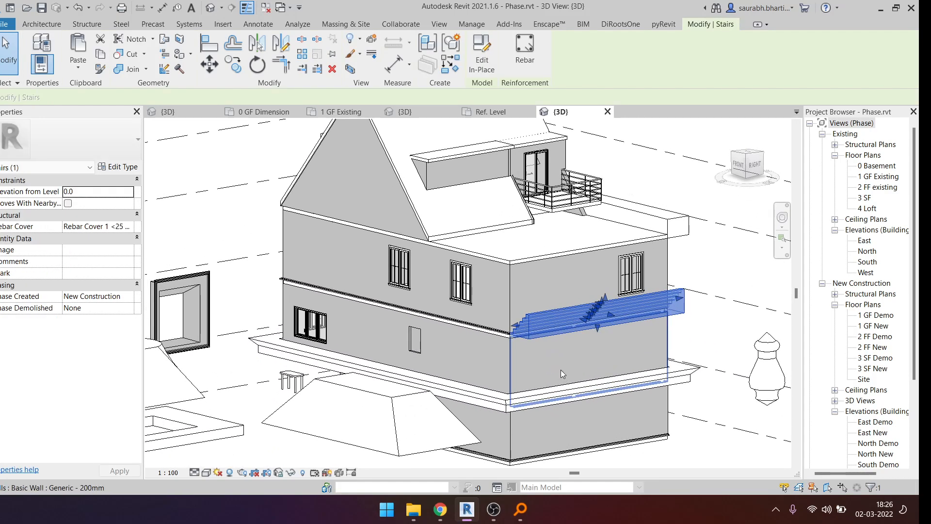
scroll(560, 369, "down", 5)
scroll(487, 393, "up", 5)
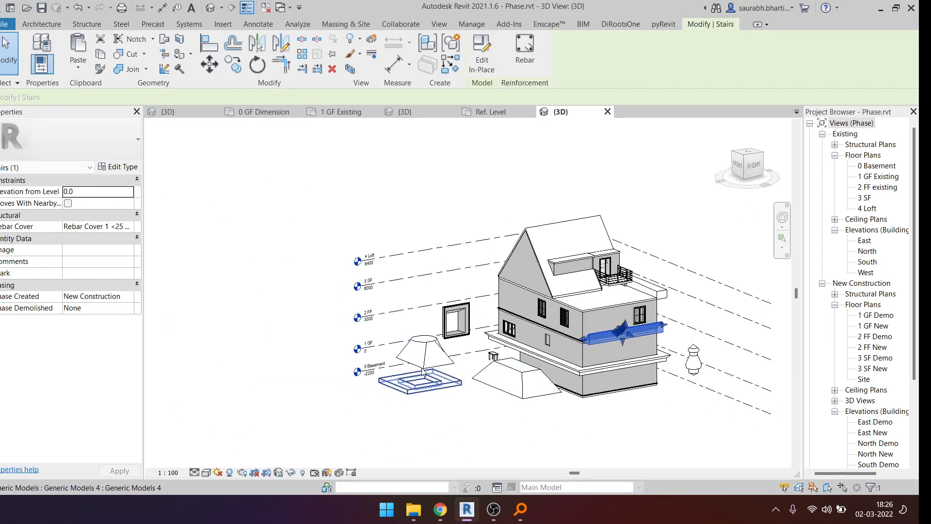
scroll(564, 379, "down", 6)
middle_click_drag(564, 378, 524, 383, "shift")
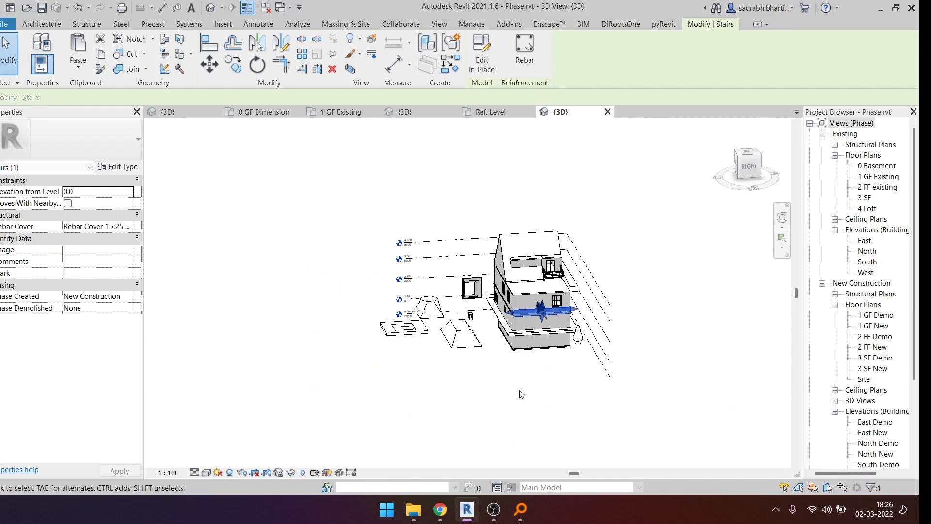
- Deselect the stair and examine the building with its in-place models up close and from the front-right corner above
left_click(524, 384)
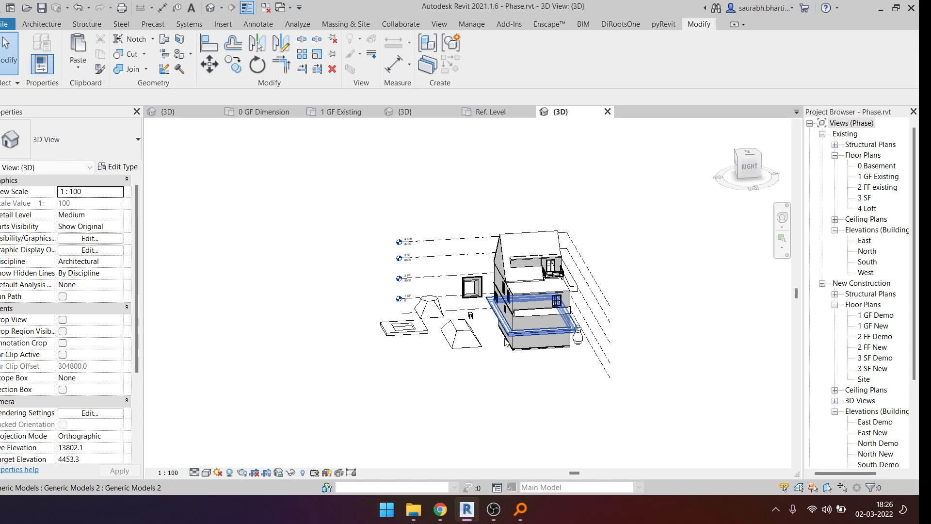
scroll(492, 286, "up", 3)
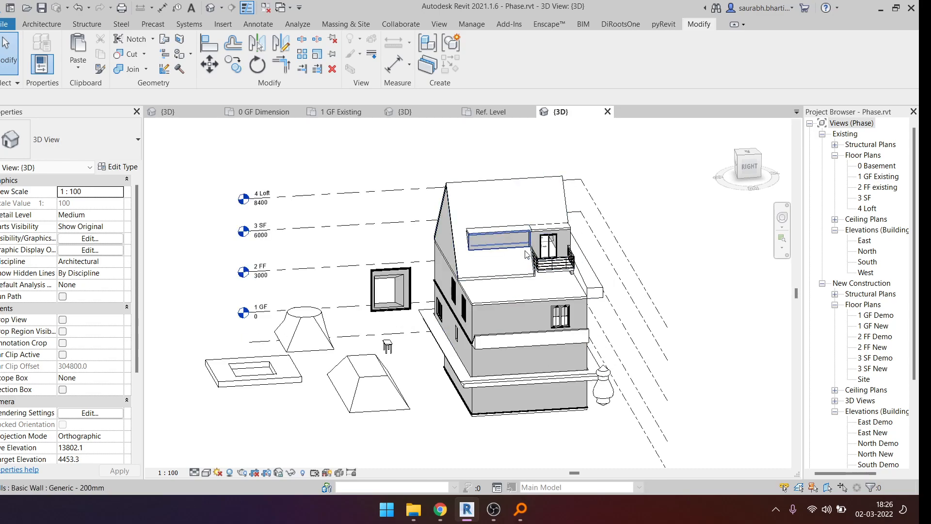
middle_click_drag(492, 286, 478, 335, "shift")
left_click_drag(478, 334, 477, 335, "shift")
scroll(408, 331, "down", 5)
middle_click_drag(478, 412, 536, 406, "shift")
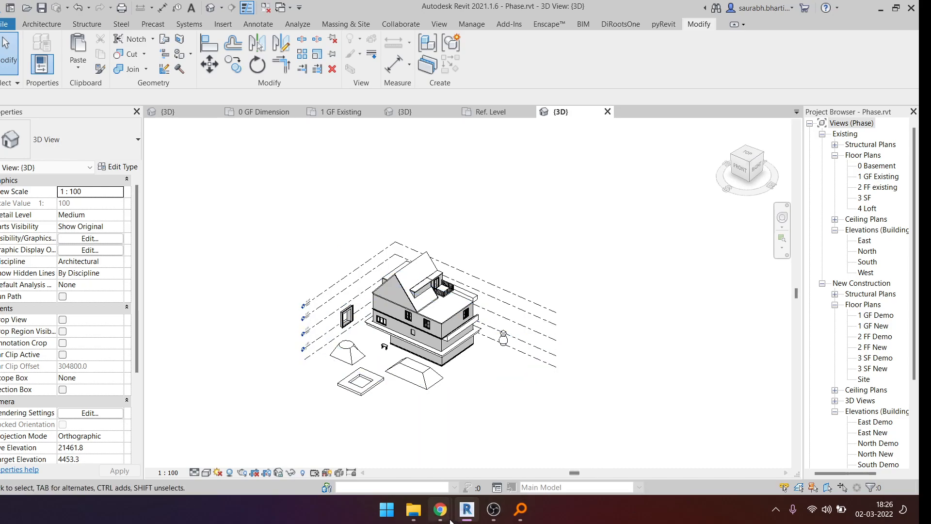
- Switch to the Google Meet call in Chrome and bring up the OBS window with its recording controls
mouse_move(440, 509)
left_click(417, 462)
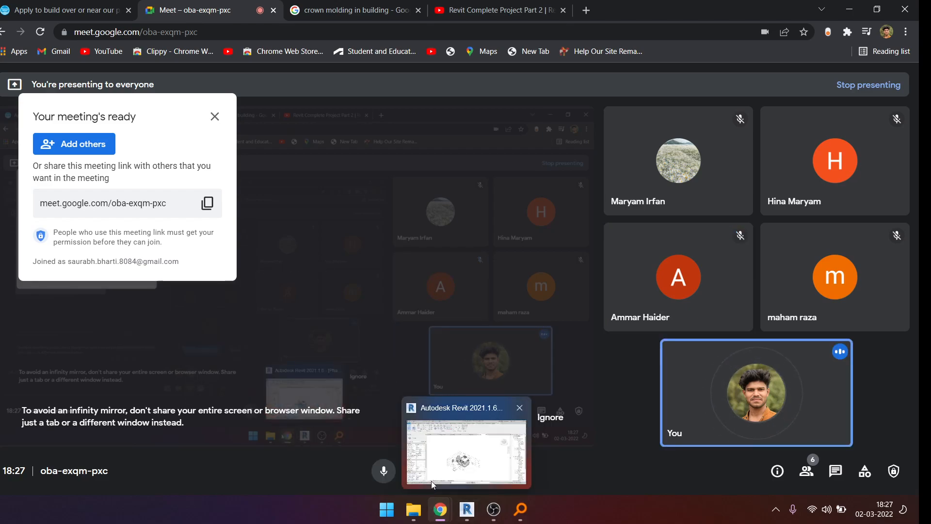
left_click(495, 512)
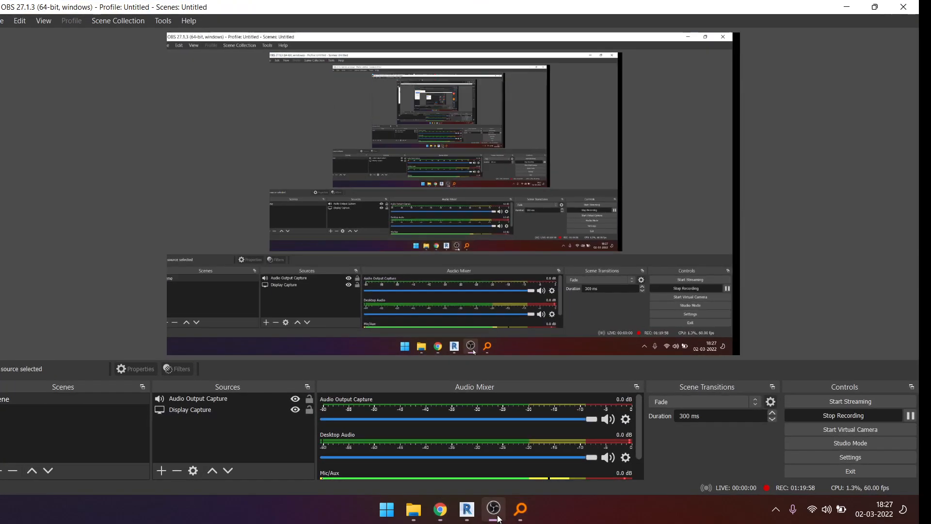
left_click(495, 512)
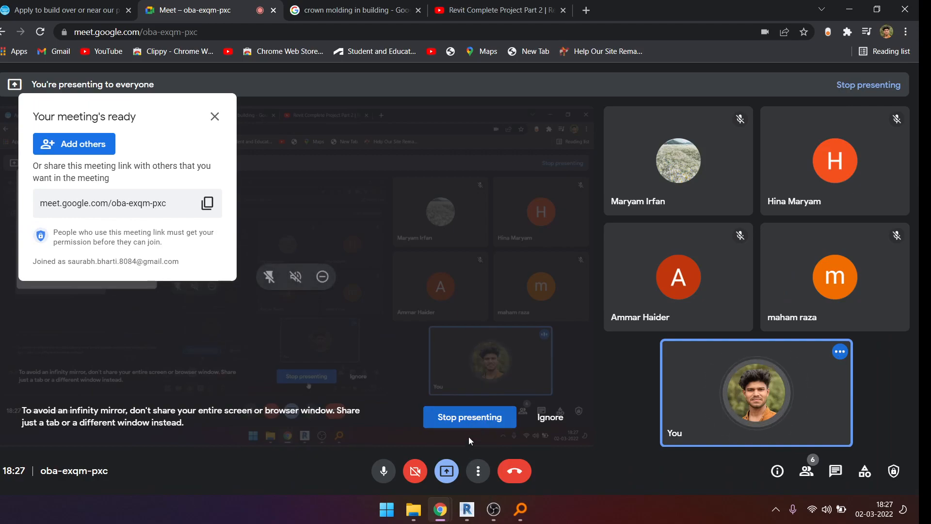
left_click(495, 510)
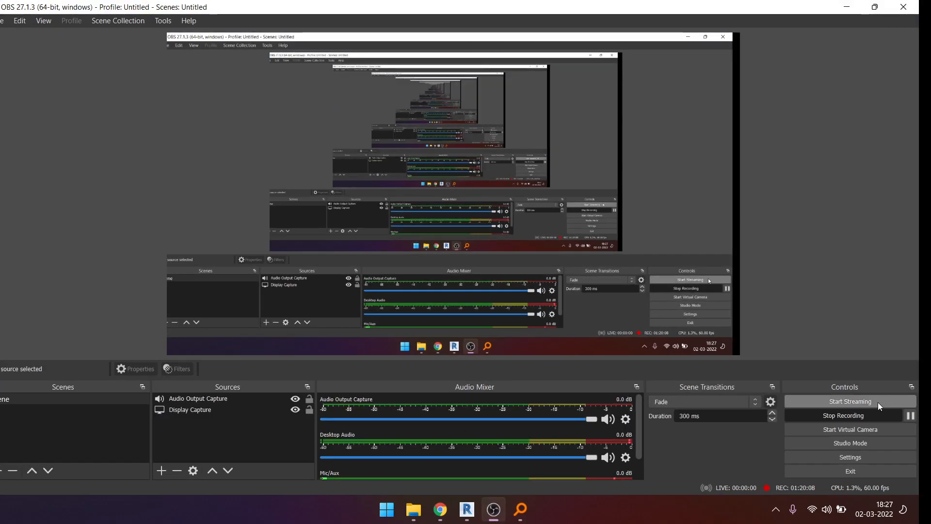